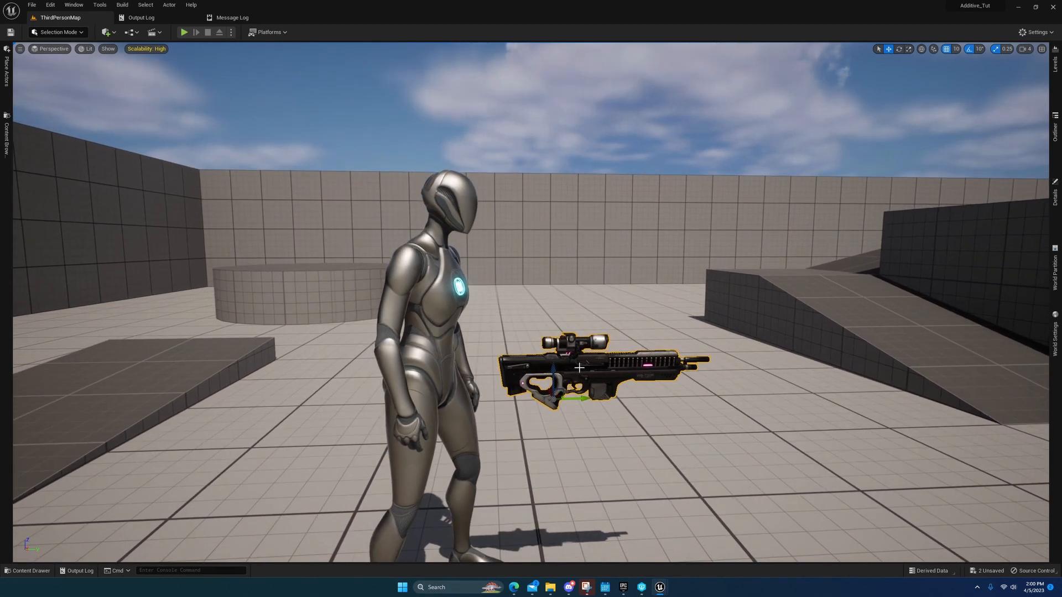
# Step: Examine the mannequin and the rifle beside it in the level, both up close and from farther away
pyautogui.press('q')
pyautogui.press('w')
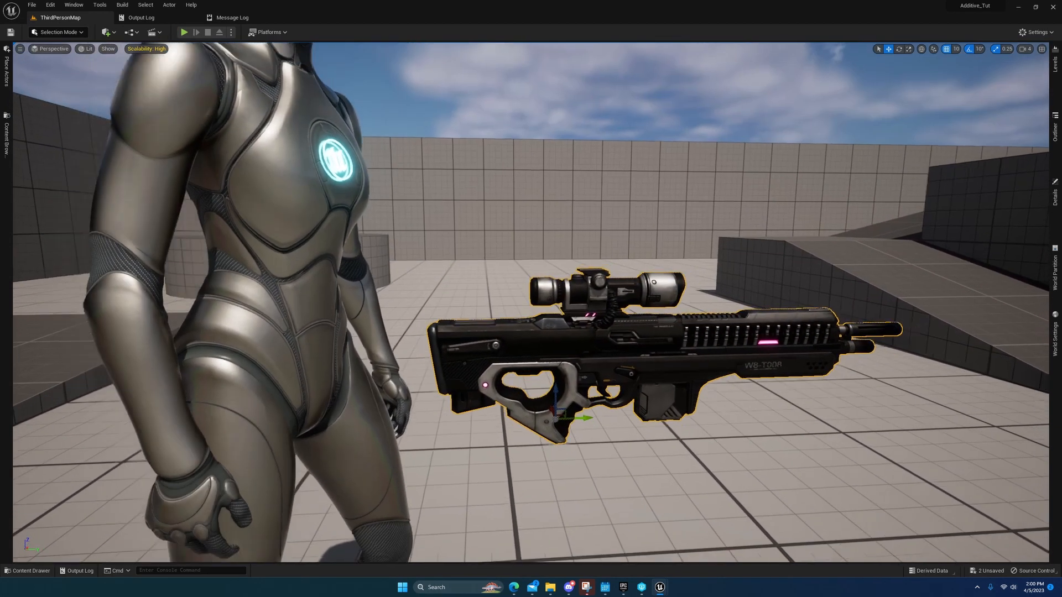
pyautogui.press('s')
pyautogui.press('e')
pyautogui.press('s')
pyautogui.moveTo(531, 302)
pyautogui.mouseDown(button='right')
pyautogui.moveTo(531, 354)
pyautogui.moveTo(531, 303)
pyautogui.moveTo(521, 325)
pyautogui.moveTo(532, 311)
pyautogui.mouseUp(button='right')
pyautogui.press('w')
pyautogui.press('s')
pyautogui.press('w')
pyautogui.press('w')
pyautogui.press('s')
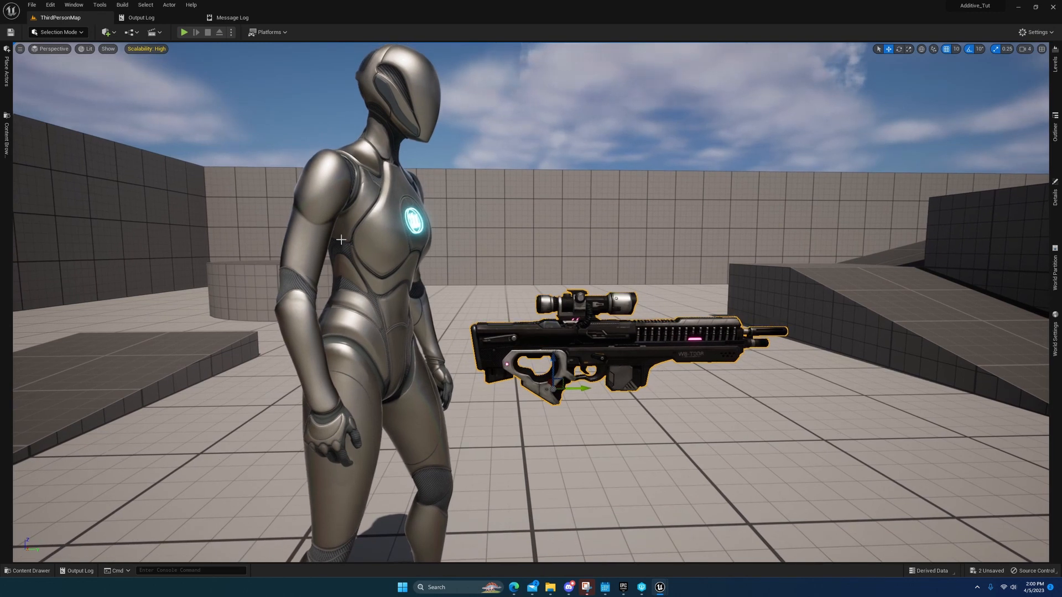
pyautogui.moveTo(407, 247); pyautogui.dragTo(407, 246, button='right')
pyautogui.press('a')
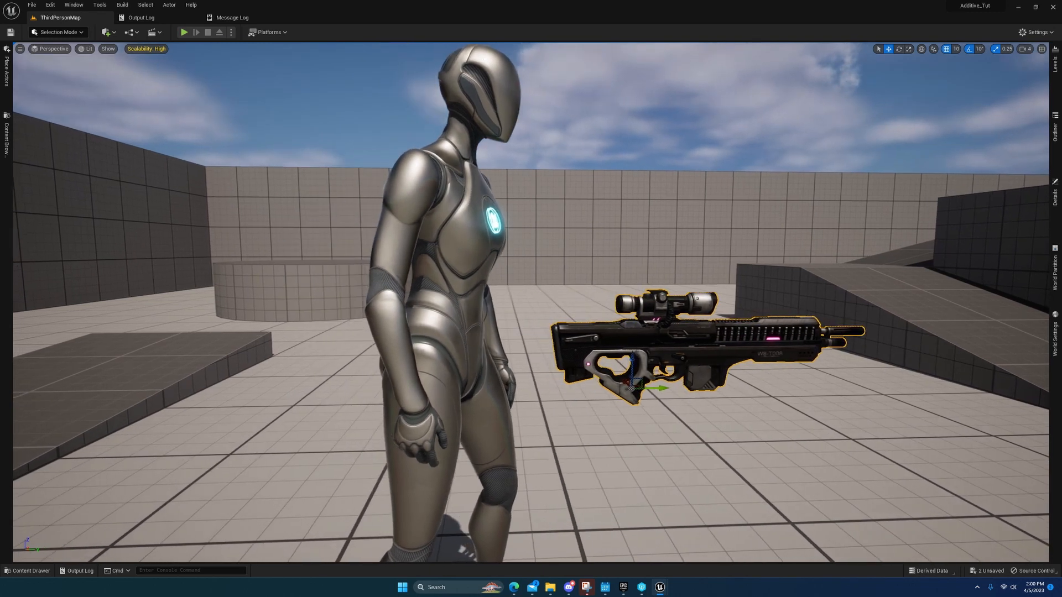
# Step: Select the mannequin in the level and locate the MM_Idle animation in the Manny animations folder
pyautogui.click(480, 220)
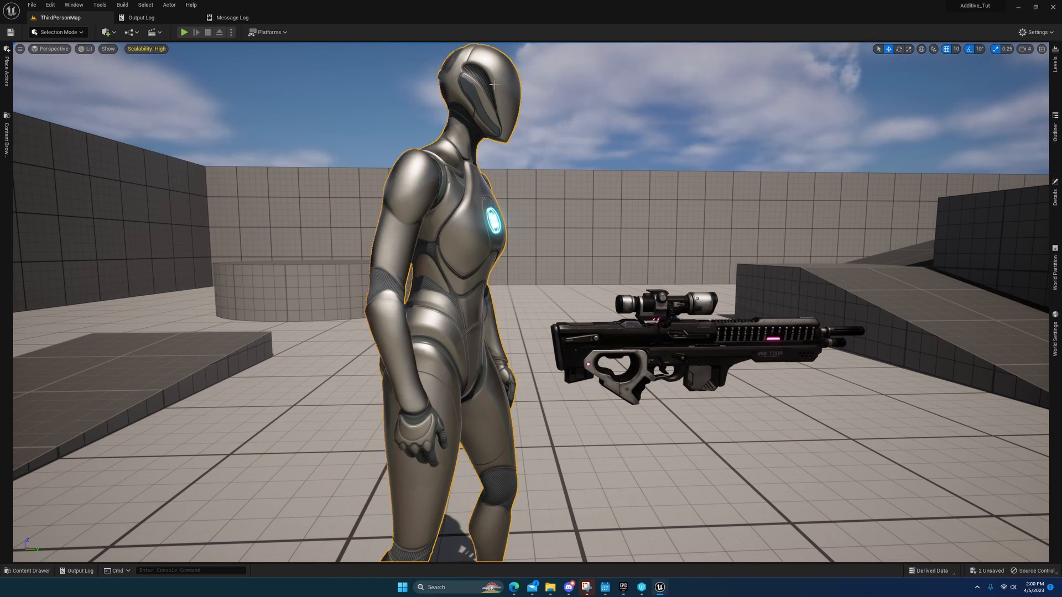
pyautogui.click(29, 570)
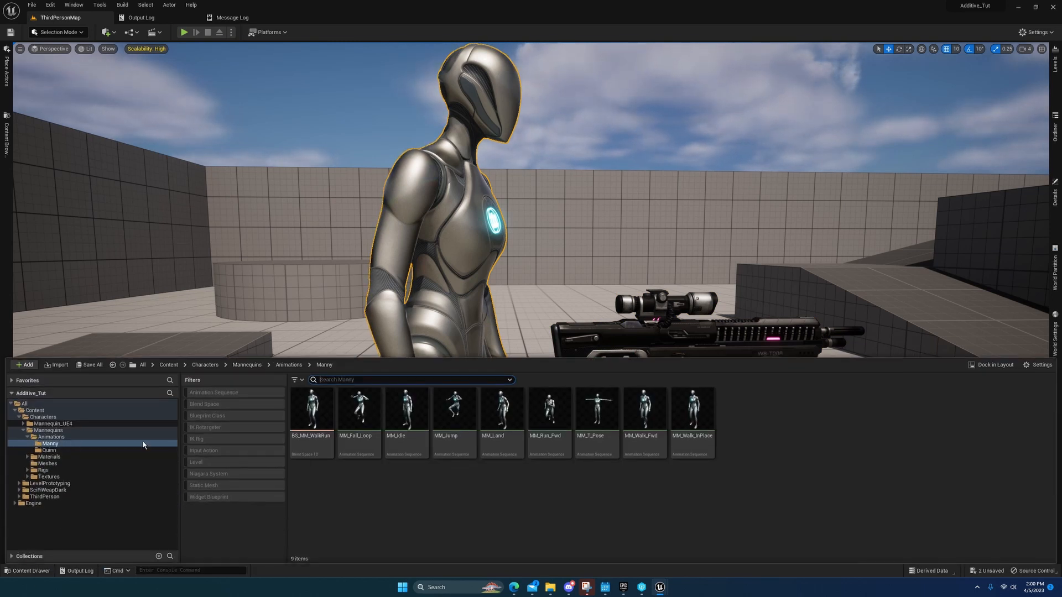
pyautogui.click(406, 409)
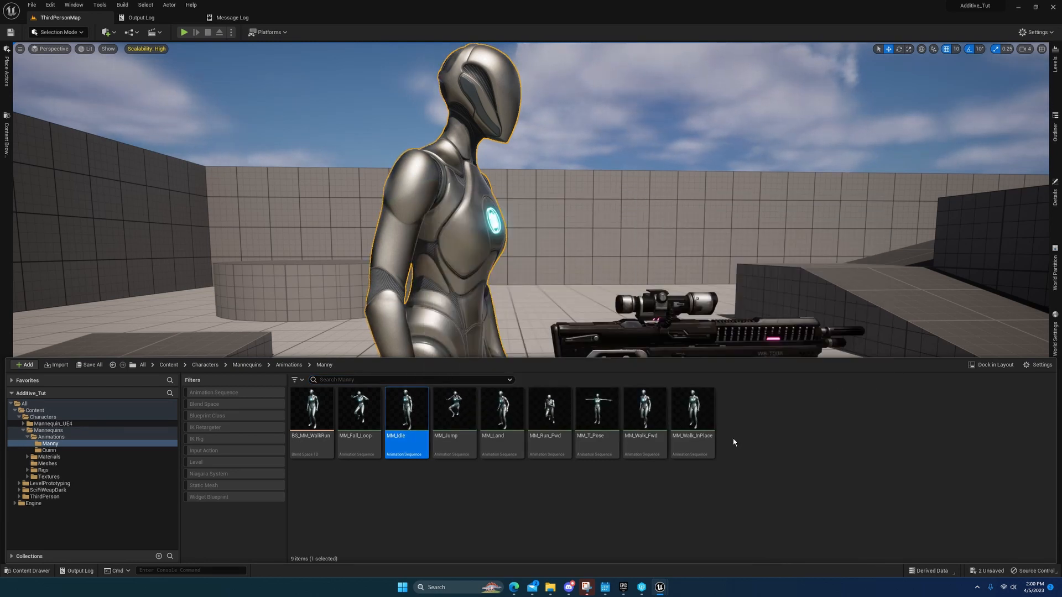
pyautogui.moveTo(410, 423)
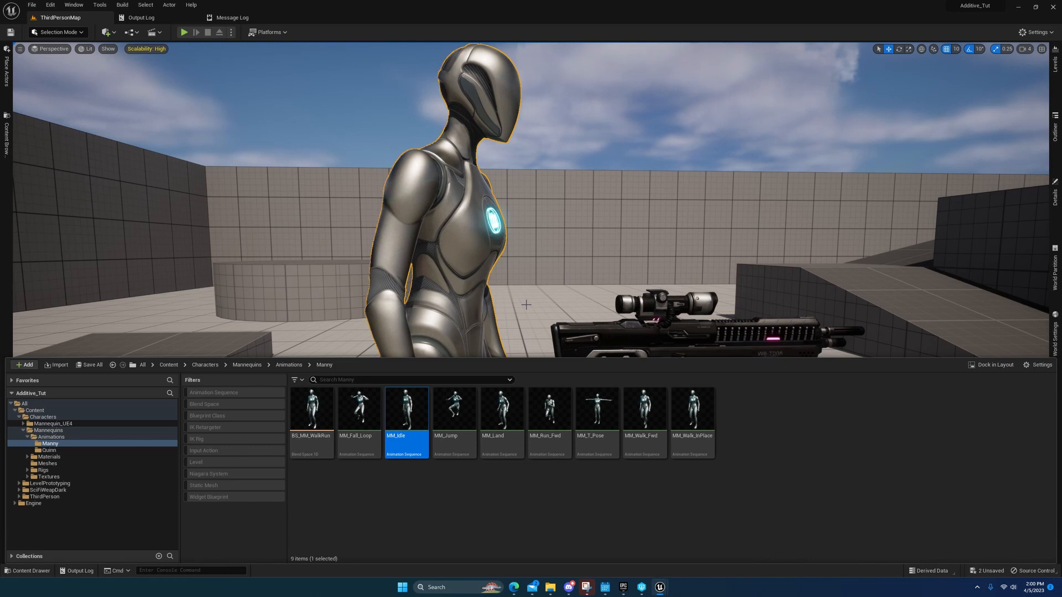
# Step: Examine the selected mannequin's full-body pose relative to the rifle from several angles
pyautogui.press('w')
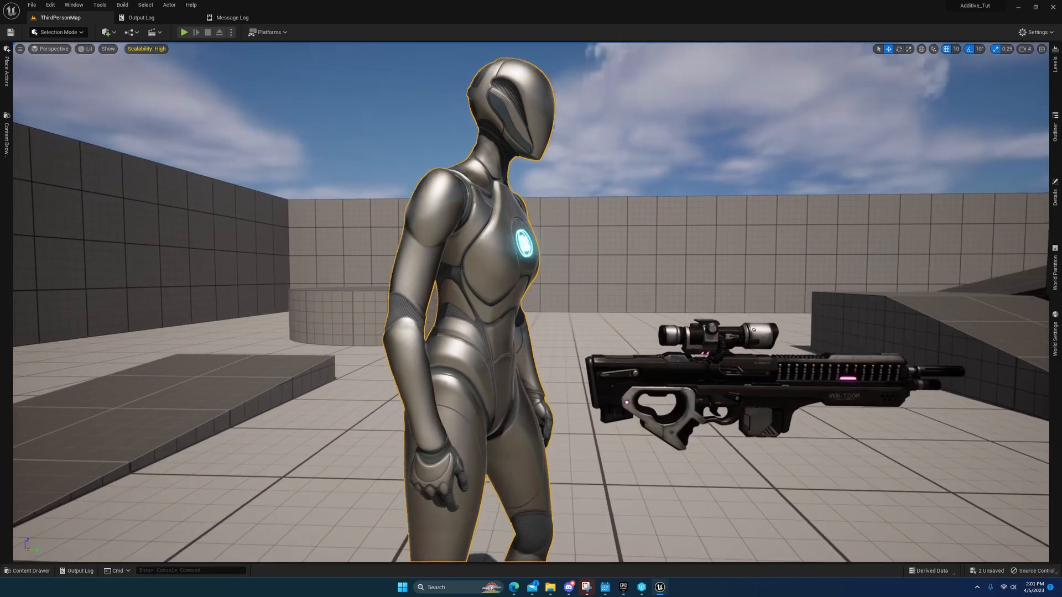
pyautogui.press('a')
pyautogui.press('s')
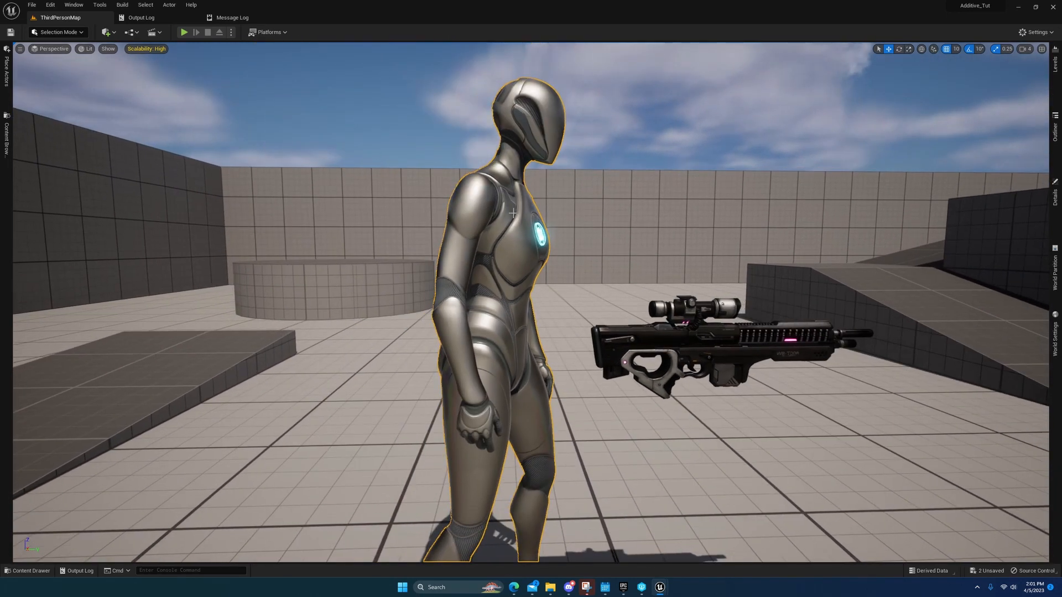
pyautogui.press('s')
pyautogui.press('d')
pyautogui.press('a')
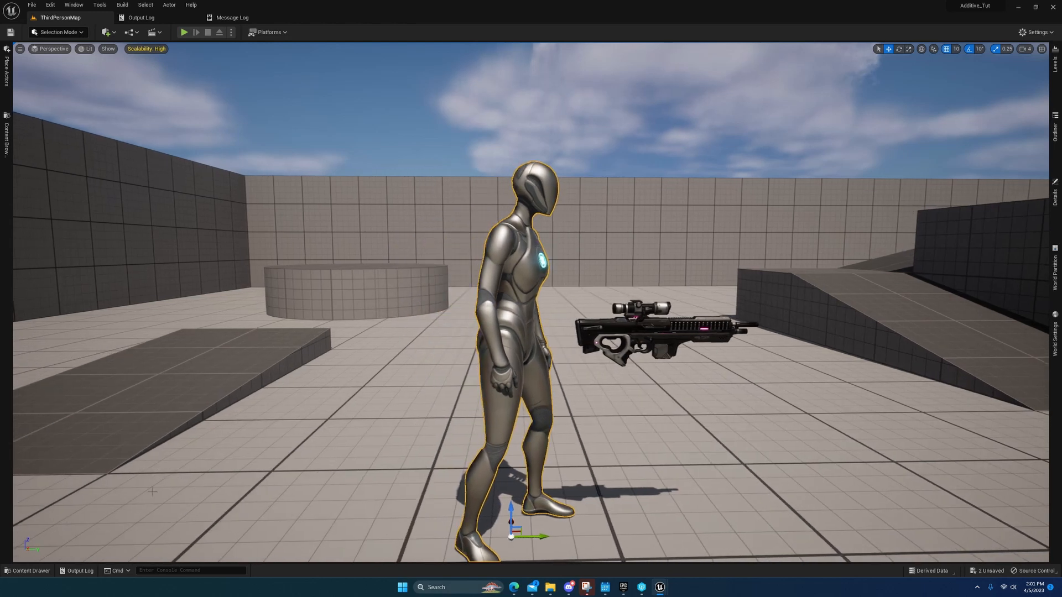
pyautogui.press('w')
pyautogui.moveTo(514, 220); pyautogui.dragTo(538, 208, button='right')
pyautogui.press('d')
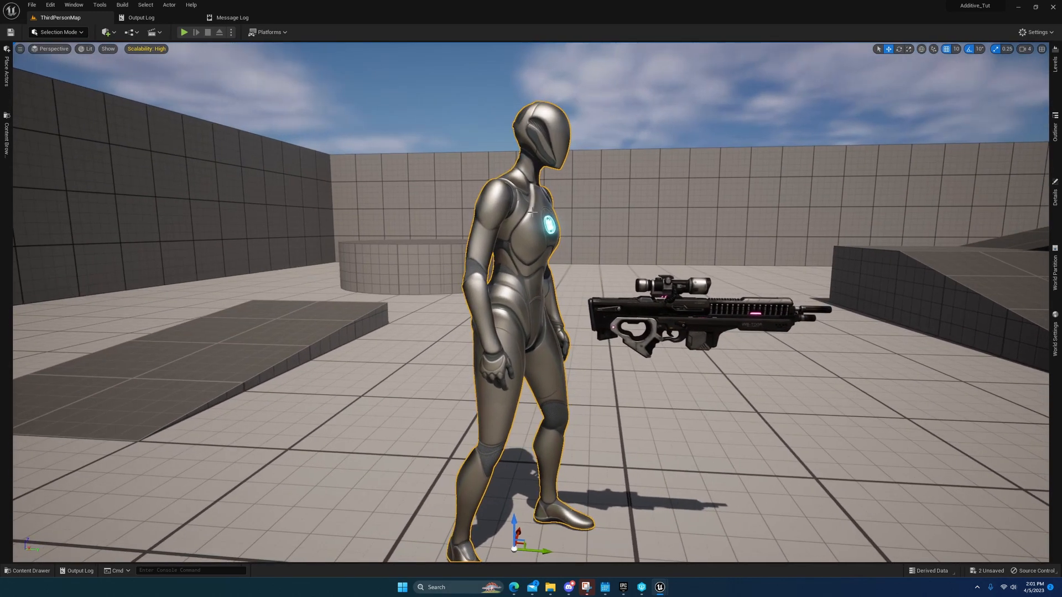
pyautogui.press('w')
pyautogui.moveTo(615, 401); pyautogui.dragTo(611, 402, button='right')
pyautogui.press('d')
pyautogui.press('s')
# Step: Switch to the CR_Mannequin_Body control rig and inspect the Set Transform nodes for the IK bones in the Rig Graph
pyautogui.moveTo(656, 593)
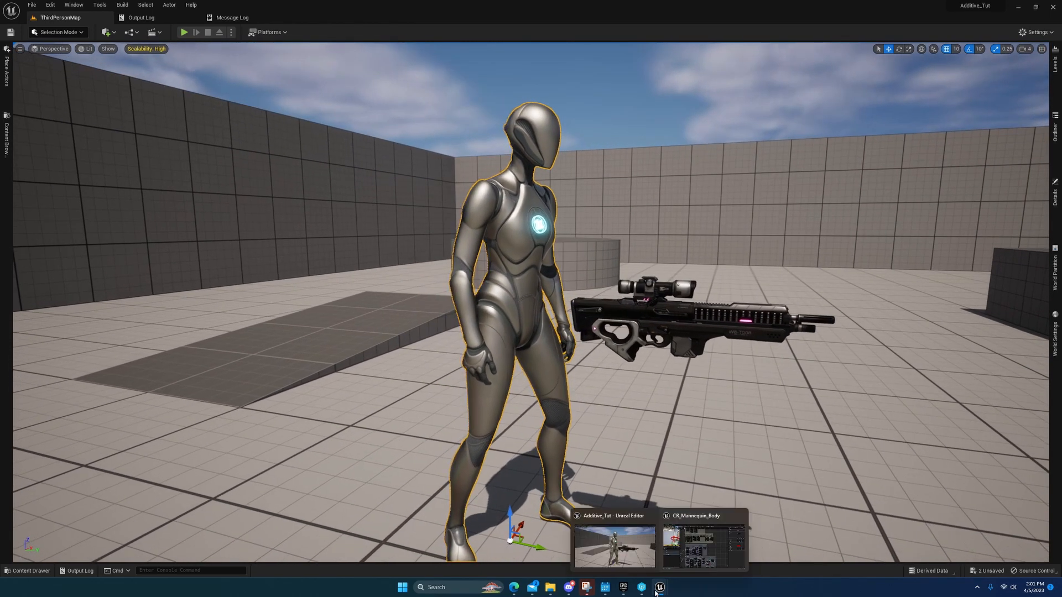
pyautogui.click(686, 552)
pyautogui.scroll(6, 628, 256)
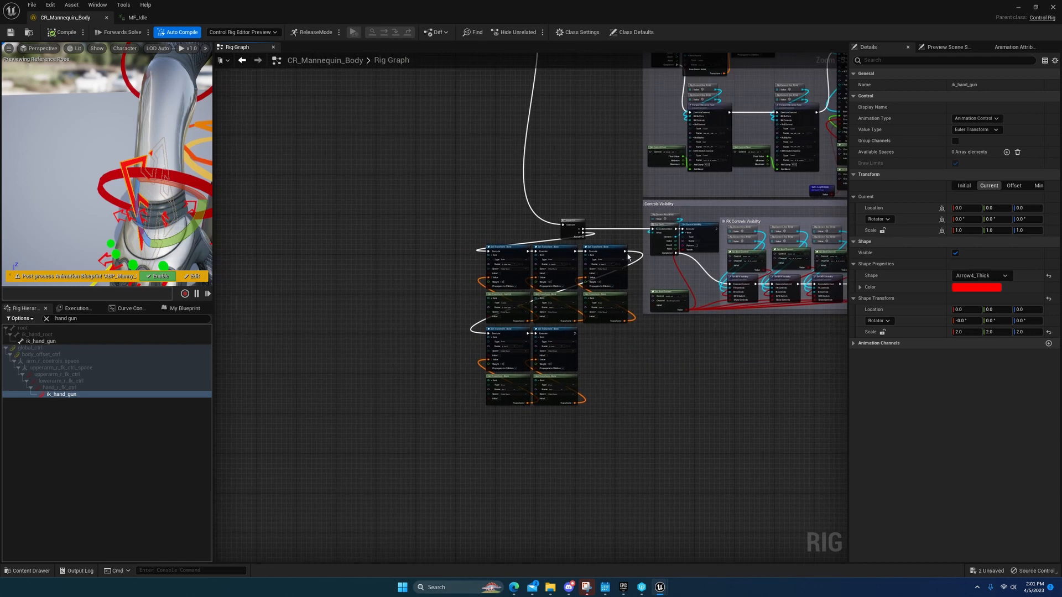
pyautogui.scroll(5, 587, 260)
pyautogui.moveTo(540, 346); pyautogui.dragTo(624, 289, button='right')
pyautogui.moveTo(490, 367); pyautogui.dragTo(504, 308, button='right')
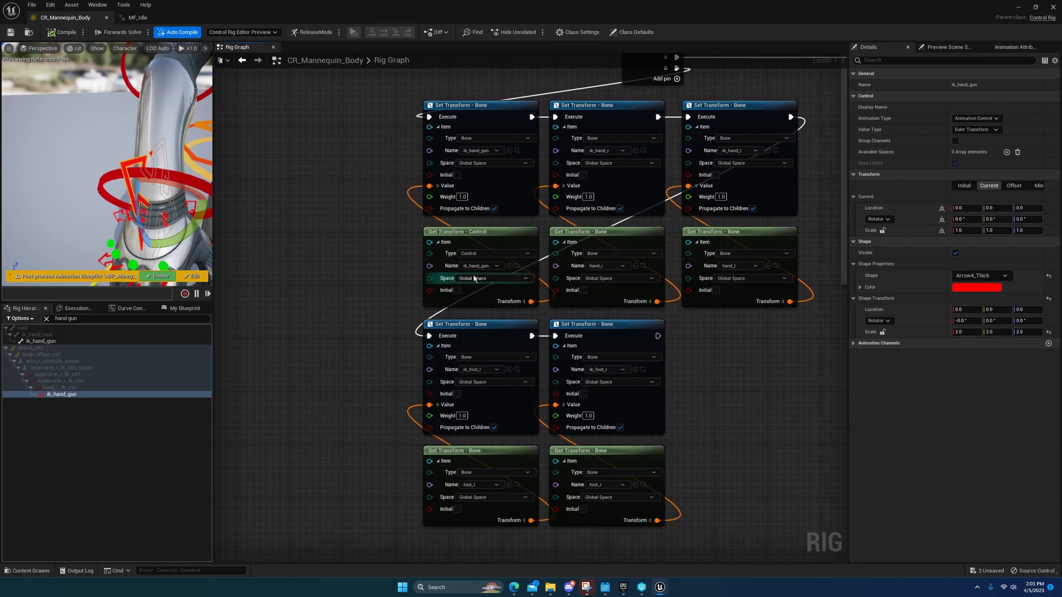
# Step: Set the Get Transform node feeding the ik_hand_gun bone to read the hand_r bone
pyautogui.click(643, 266)
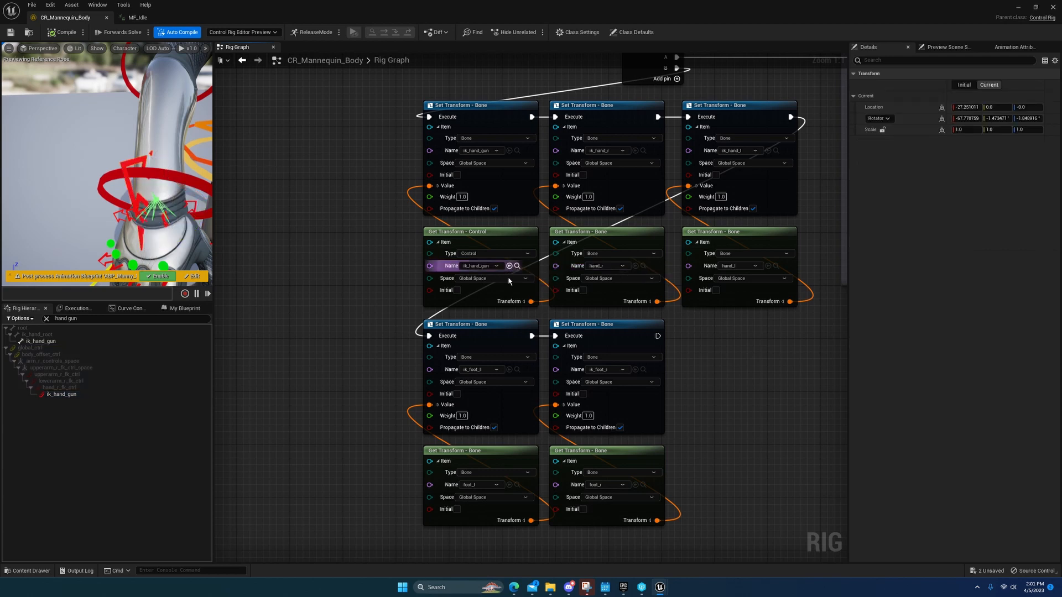
pyautogui.moveTo(522, 256); pyautogui.dragTo(428, 294, button='right')
pyautogui.moveTo(536, 137); pyautogui.dragTo(614, 264, button='right')
# Step: Trace the Forwards Solve event through its Sequence node down to the IK bone transform nodes
pyautogui.scroll(-4, 613, 265)
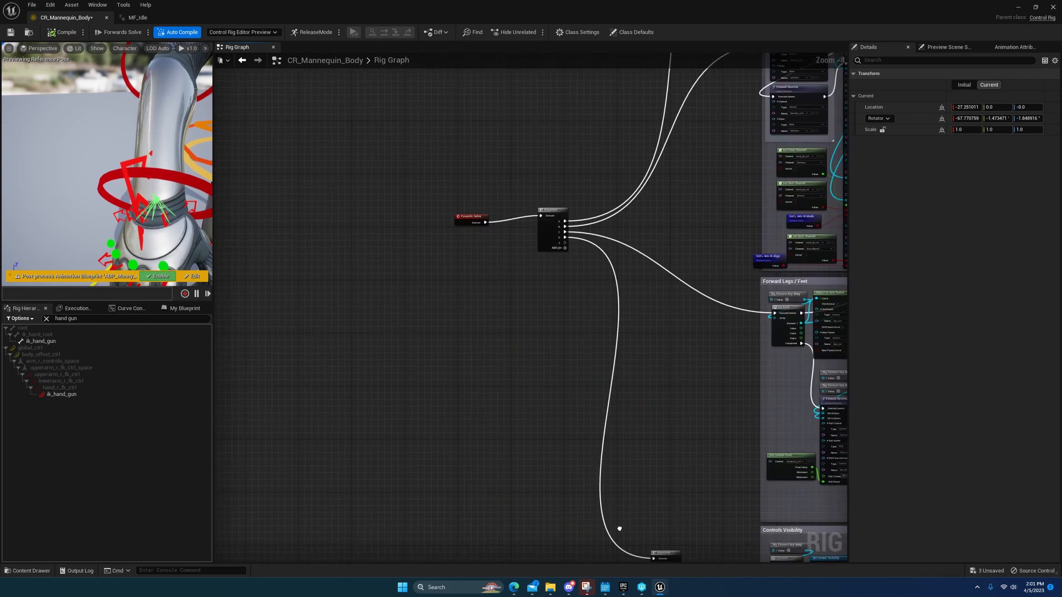
pyautogui.moveTo(307, 226); pyautogui.dragTo(290, 217, button='right')
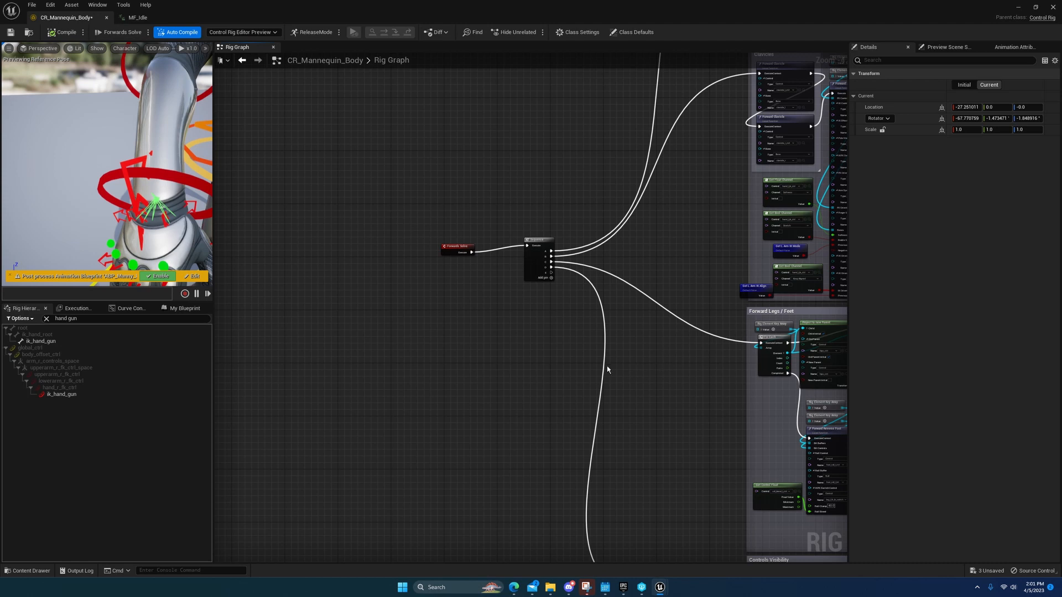
pyautogui.moveTo(608, 370); pyautogui.dragTo(549, 302, button='right')
pyautogui.moveTo(408, 196); pyautogui.dragTo(573, 183)
pyautogui.press('q')
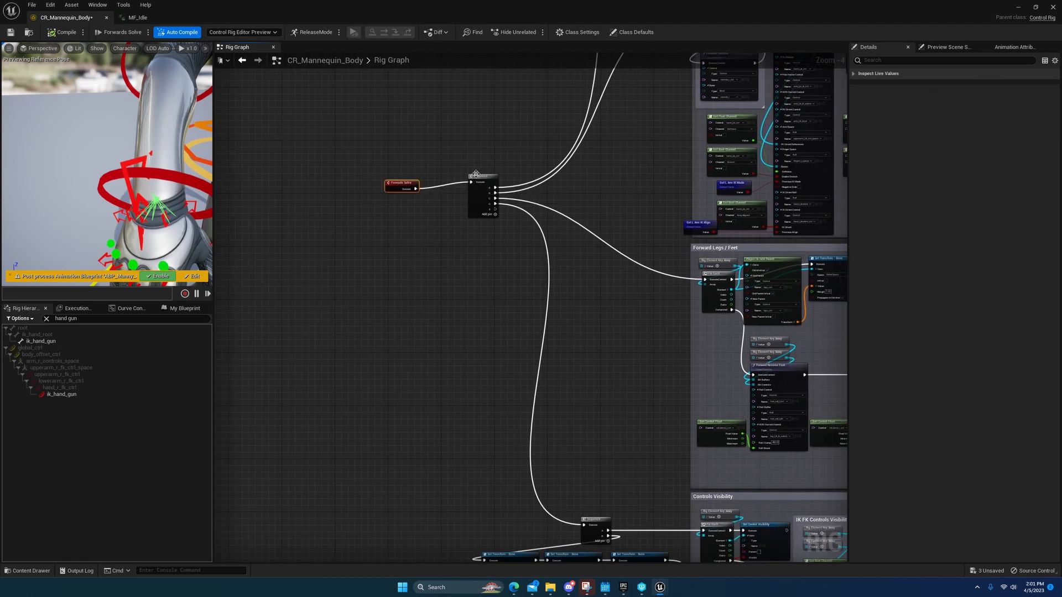
pyautogui.moveTo(610, 318); pyautogui.dragTo(486, 57, button='right')
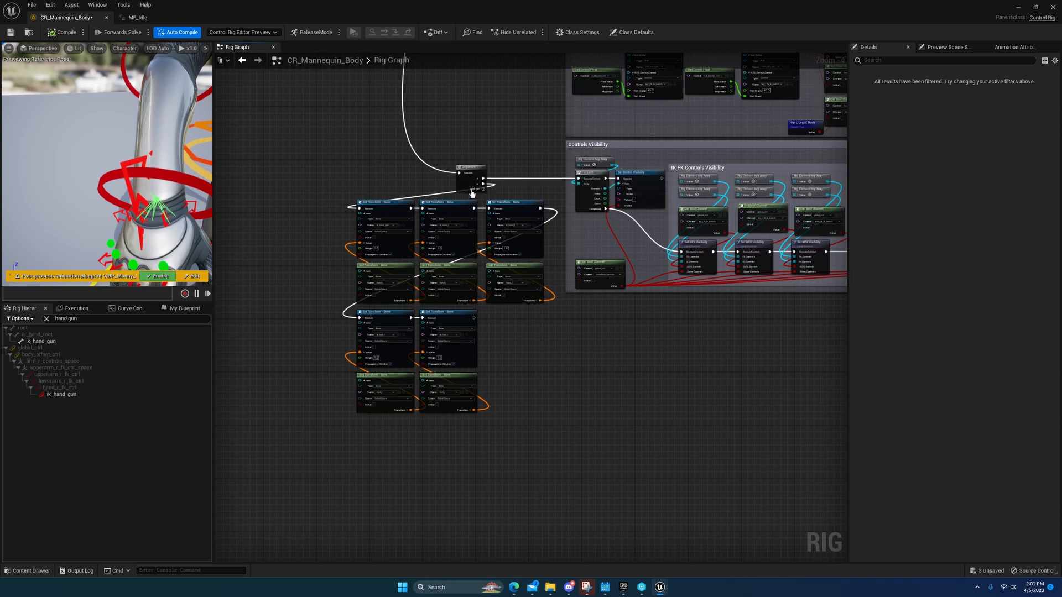
# Step: Examine how the ik_hand_gun, ik_hand and ik_foot bones take their transforms from the hand and foot bones
pyautogui.moveTo(471, 193); pyautogui.dragTo(598, 99, button='right')
pyautogui.scroll(4, 528, 186)
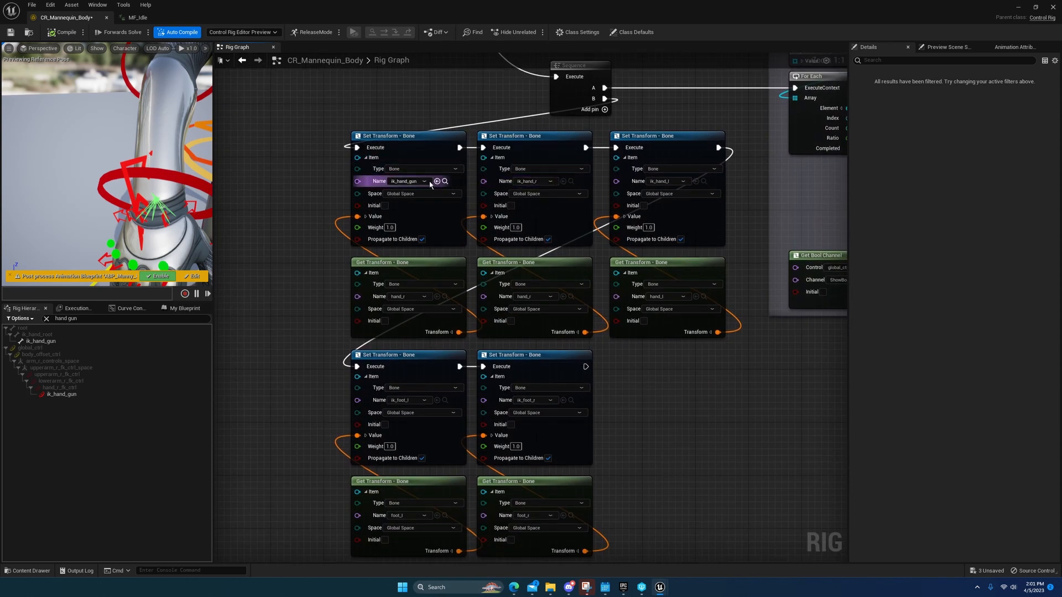
pyautogui.moveTo(596, 184); pyautogui.dragTo(634, 7, button='right')
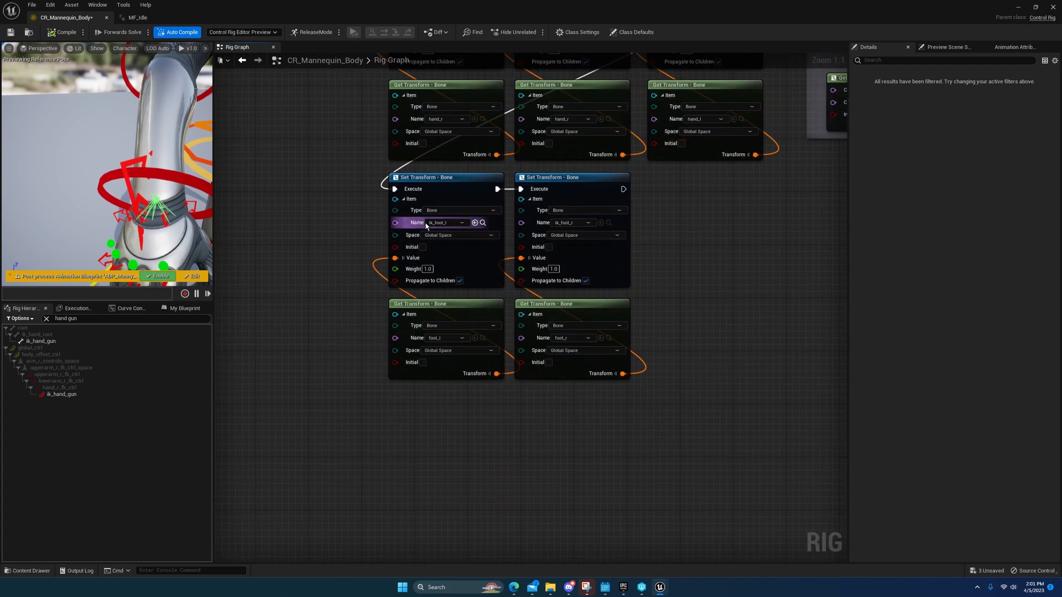
pyautogui.moveTo(577, 127); pyautogui.dragTo(545, 319, button='right')
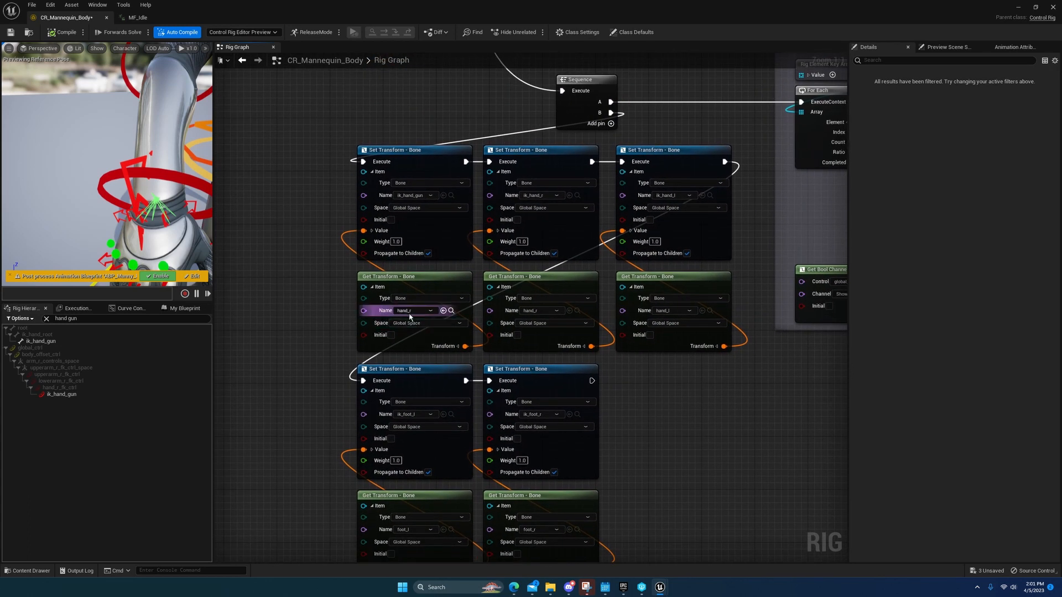
pyautogui.moveTo(691, 432); pyautogui.dragTo(694, 172, button='right')
pyautogui.moveTo(725, 258); pyautogui.dragTo(665, 538, button='right')
pyautogui.moveTo(619, 459); pyautogui.dragTo(643, 422, button='right')
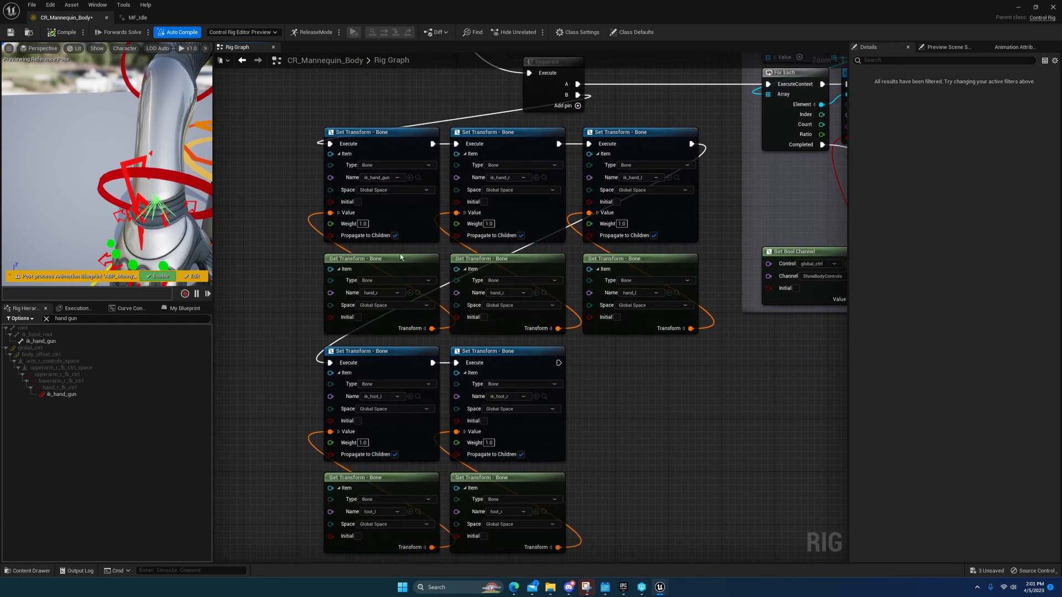
pyautogui.moveTo(383, 289); pyautogui.dragTo(489, 256, button='right')
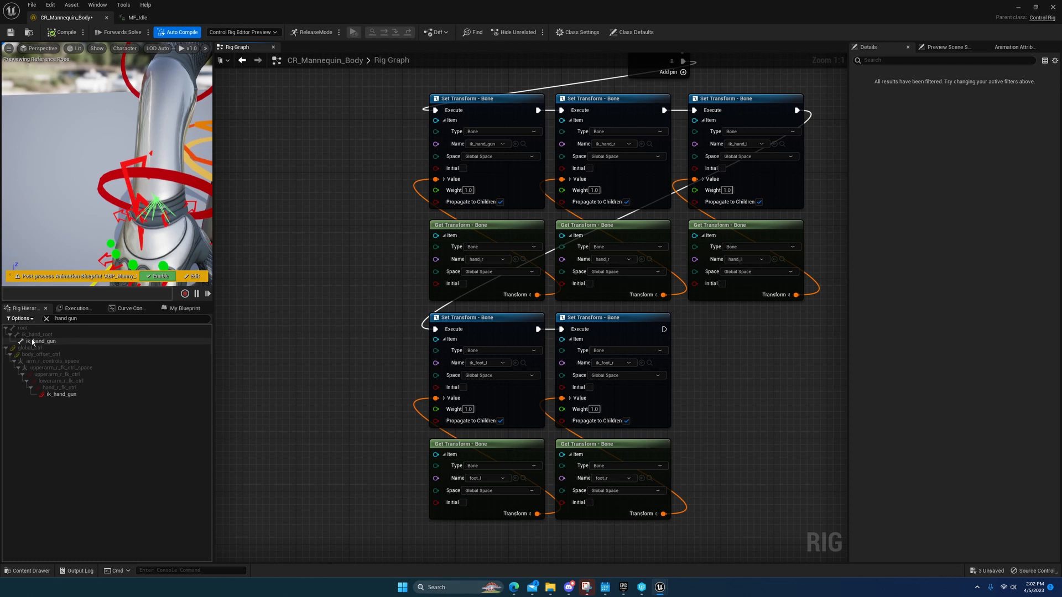
# Step: Examine the backward solve section of the Rig Graph, including the ik_hand_gun control's Set Transform node after Backward Legs
pyautogui.moveTo(413, 87); pyautogui.dragTo(396, 277, button='right')
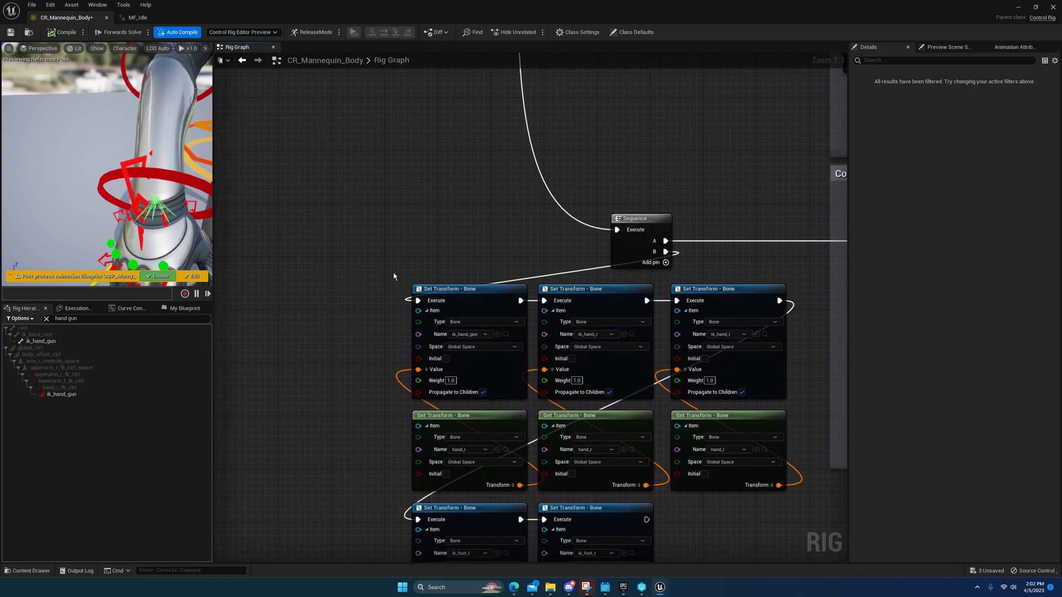
pyautogui.scroll(-7, 396, 277)
pyautogui.moveTo(502, 199); pyautogui.dragTo(439, 515, button='right')
pyautogui.moveTo(658, 68); pyautogui.dragTo(595, 363, button='right')
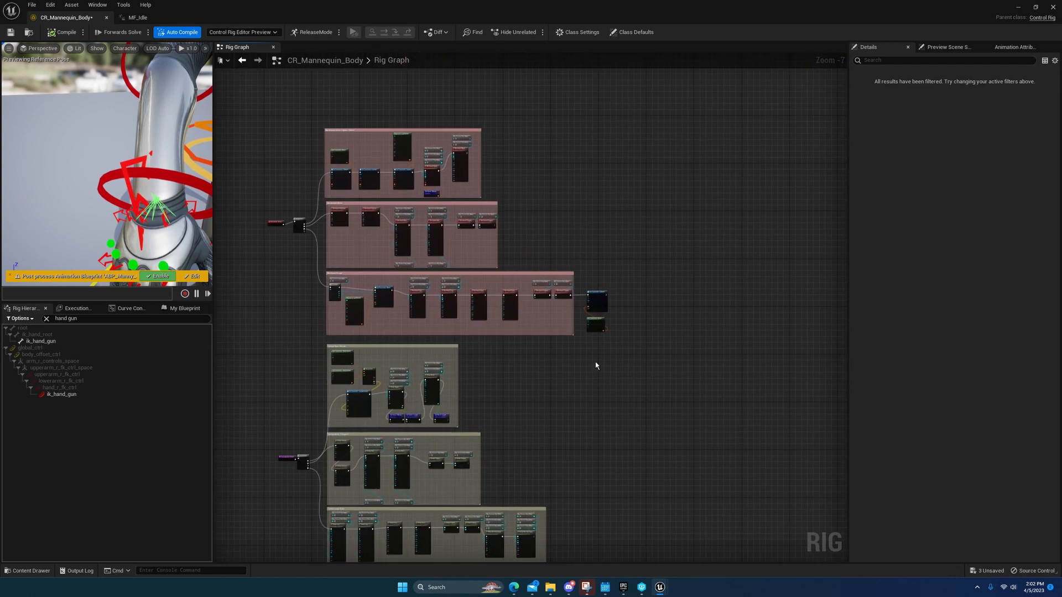
pyautogui.scroll(6, 597, 332)
pyautogui.moveTo(704, 386); pyautogui.dragTo(661, 297, button='right')
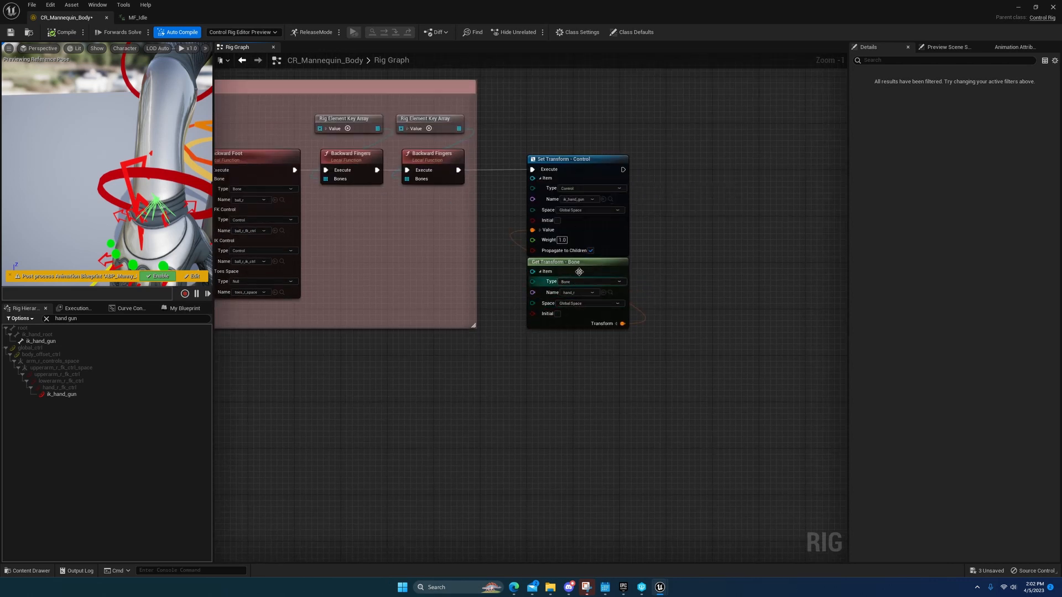
pyautogui.moveTo(473, 310); pyautogui.dragTo(645, 326, button='right')
pyautogui.scroll(-5, 625, 305)
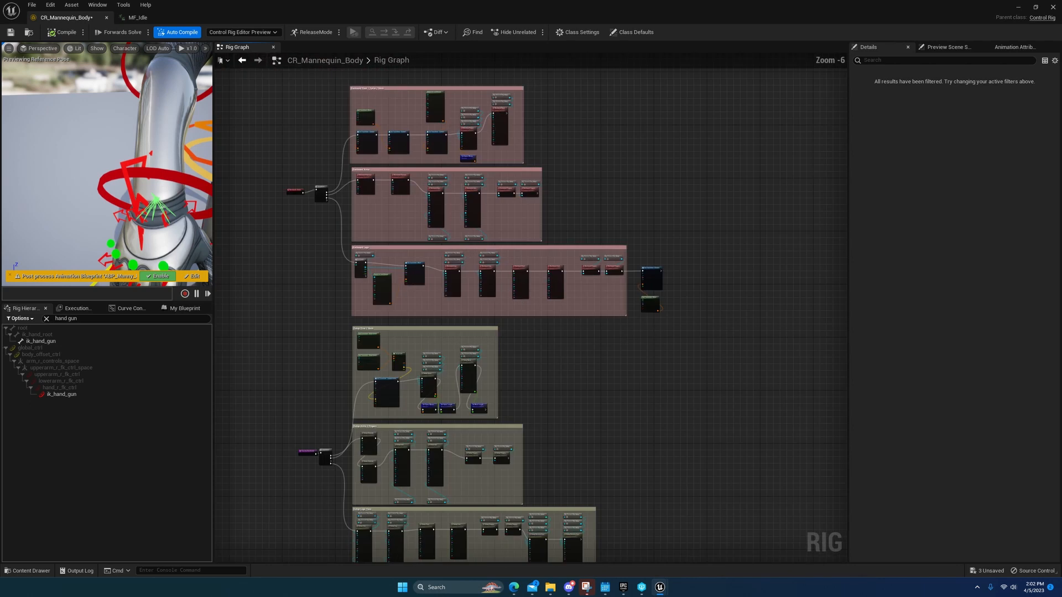
pyautogui.moveTo(324, 204); pyautogui.dragTo(297, 114, button='right')
pyautogui.scroll(5, 560, 305)
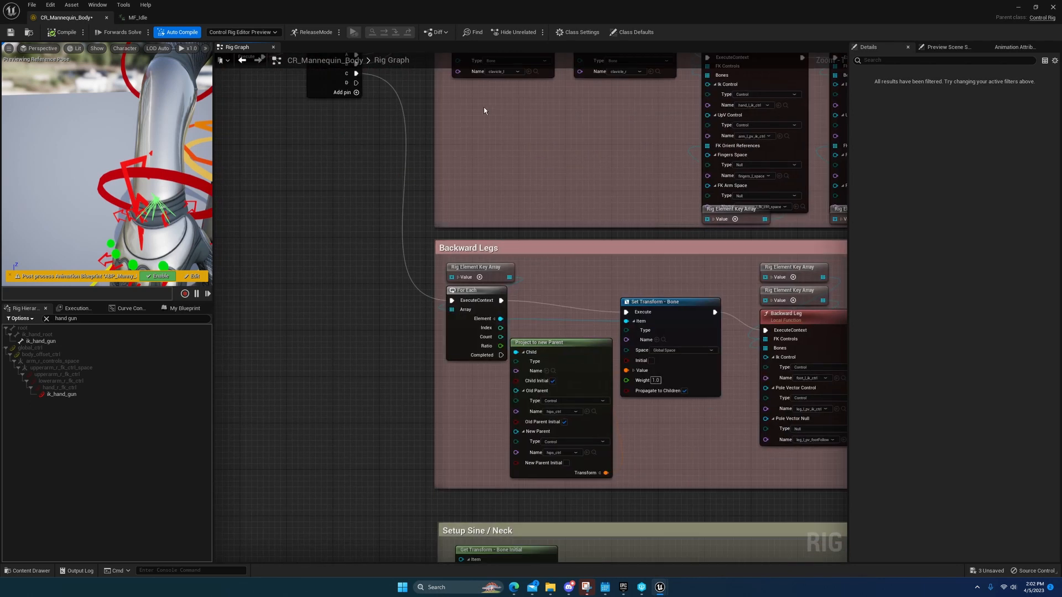
pyautogui.moveTo(715, 145); pyautogui.dragTo(613, 65, button='right')
# Step: Return to the level and place a mannequin mesh from the Characters/Mannequins/Meshes folder near the posed mannequin
pyautogui.click(1019, 7)
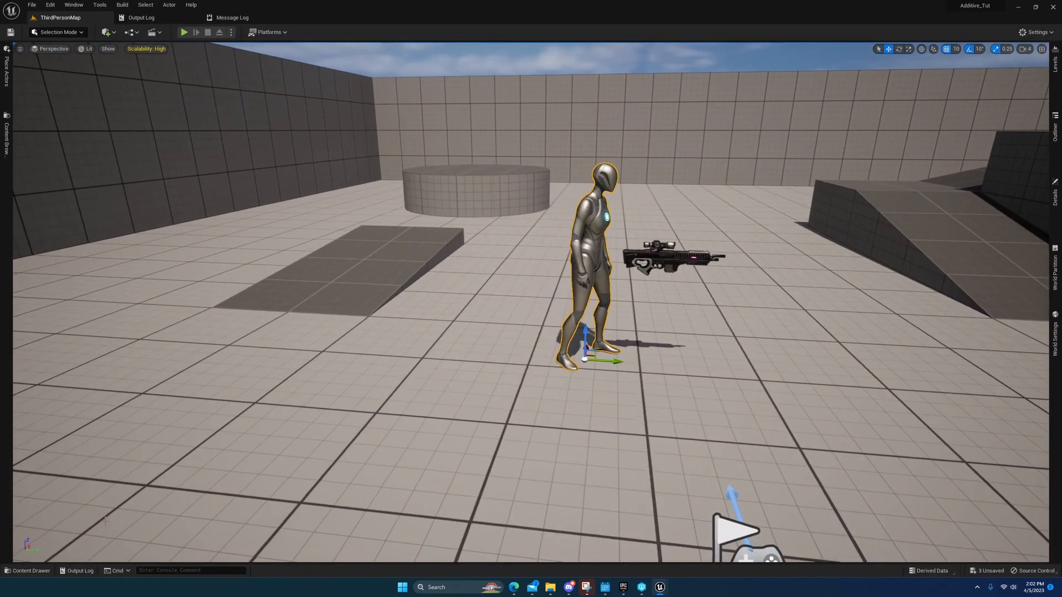
pyautogui.click(27, 571)
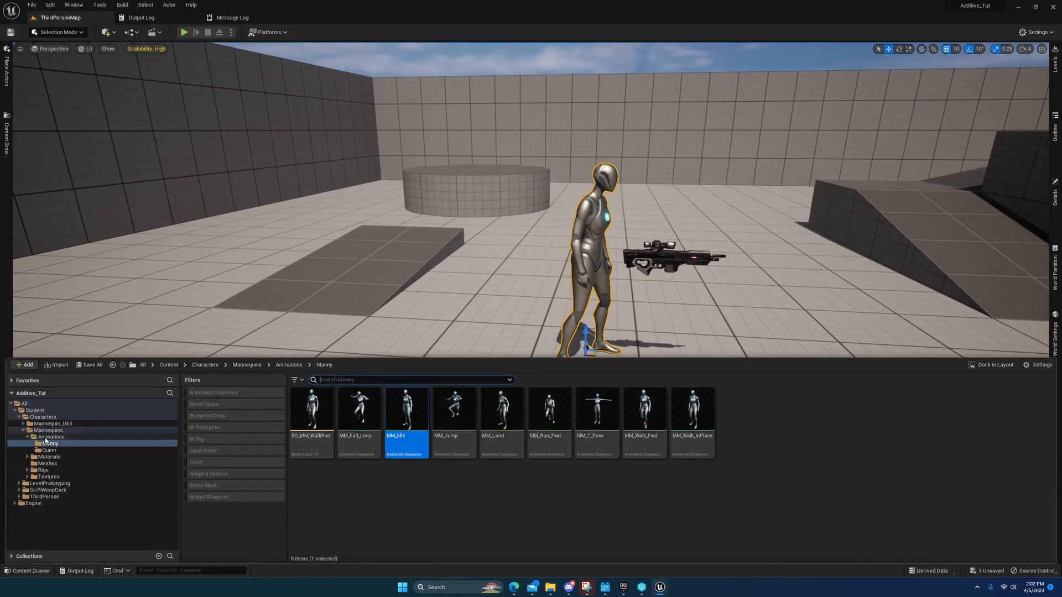
pyautogui.click(51, 437)
pyautogui.click(44, 471)
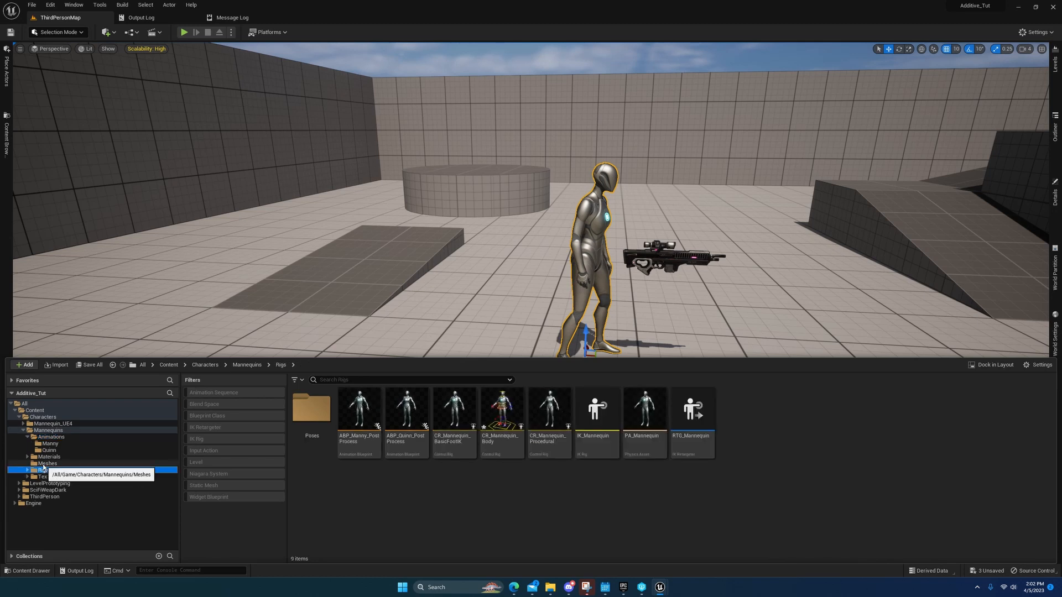
pyautogui.click(47, 463)
pyautogui.moveTo(368, 425)
pyautogui.mouseDown()
pyautogui.moveTo(404, 354)
pyautogui.moveTo(354, 431)
pyautogui.mouseUp()
pyautogui.moveTo(498, 418); pyautogui.dragTo(332, 466)
pyautogui.press('f')
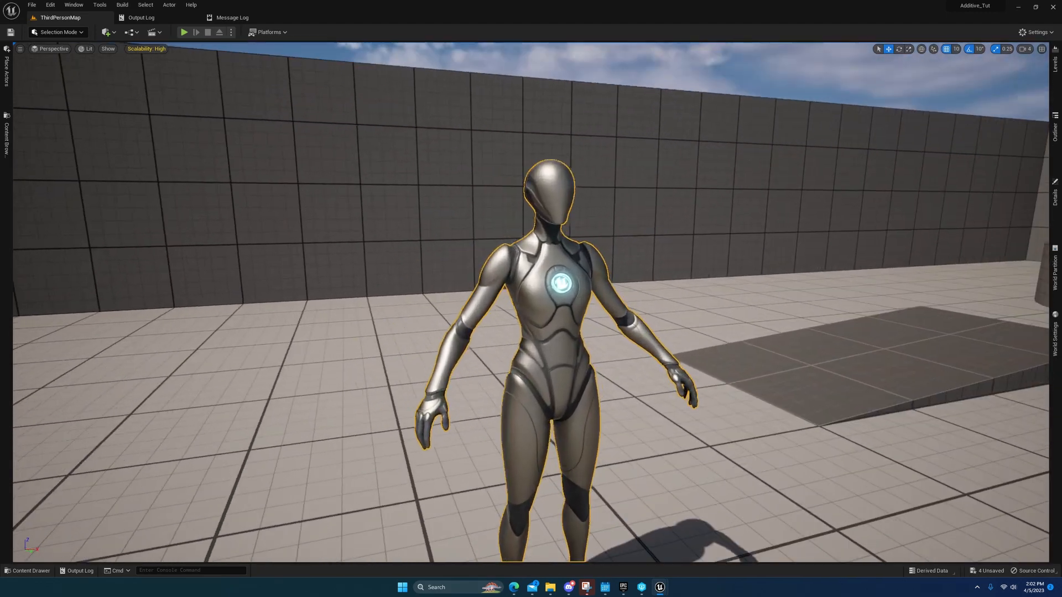
pyautogui.moveTo(332, 466); pyautogui.dragTo(429, 492, button='right')
pyautogui.press('s')
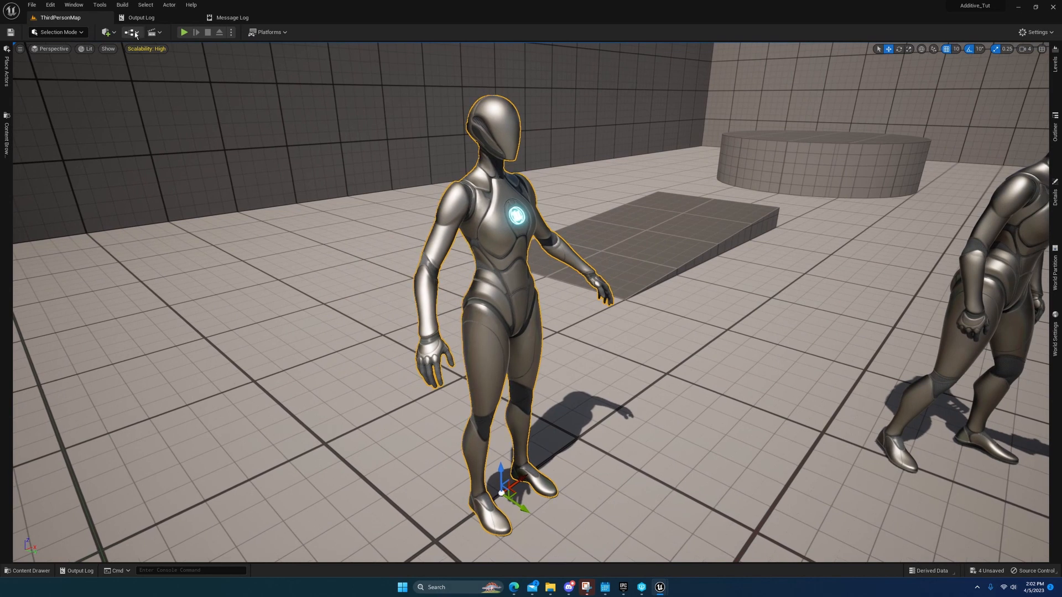
# Step: Create a new level sequence named Additive_tut in the Content folder
pyautogui.click(153, 32)
pyautogui.click(175, 51)
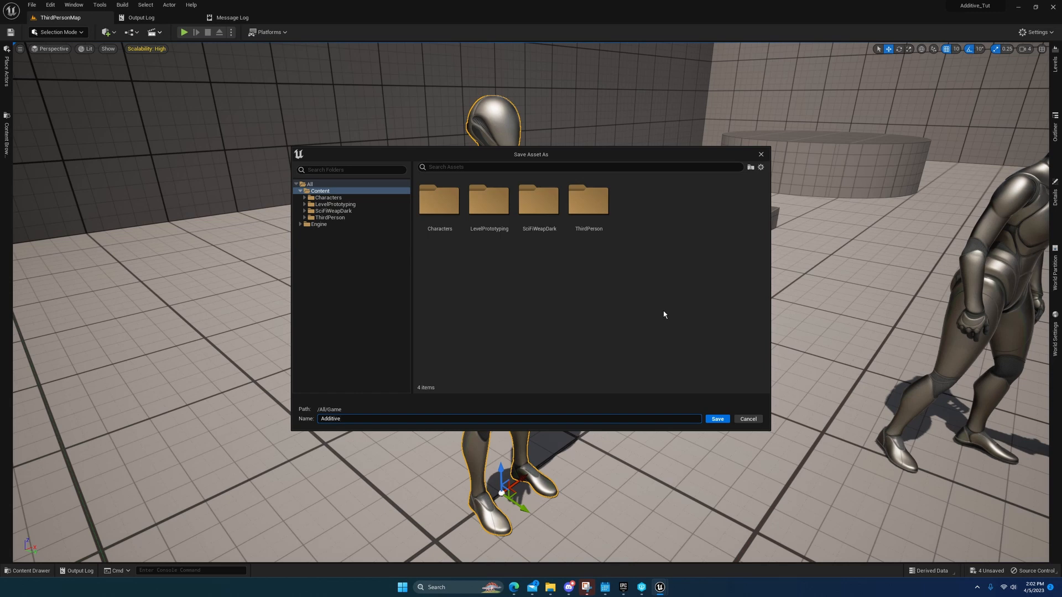
pyautogui.write('Additive_tut')
pyautogui.press('Return')
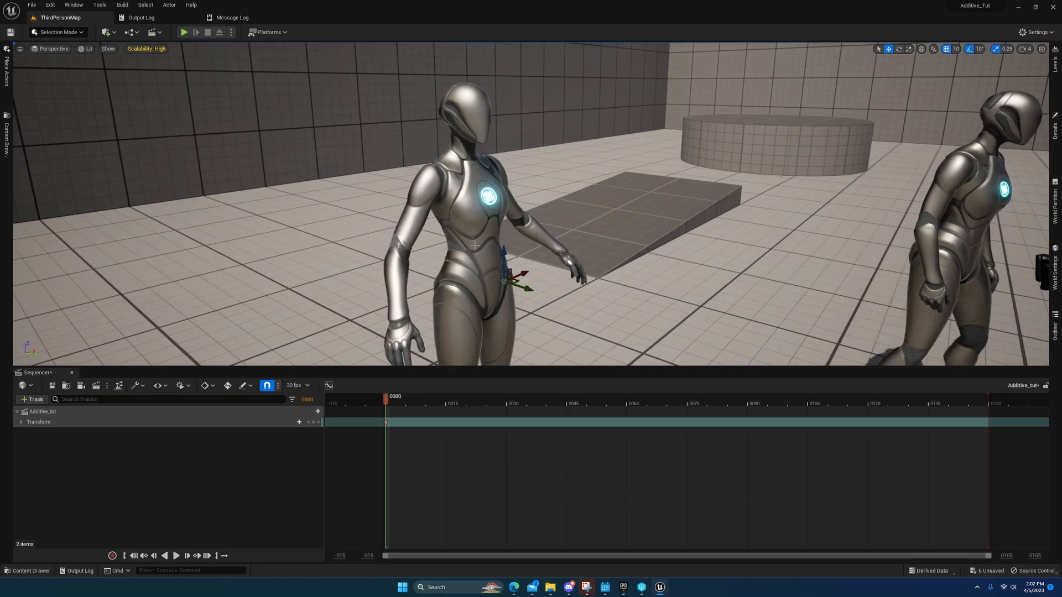
# Step: Add the selected SKM_Quinn mannequin to the level sequence and save the sequence
pyautogui.click(32, 413)
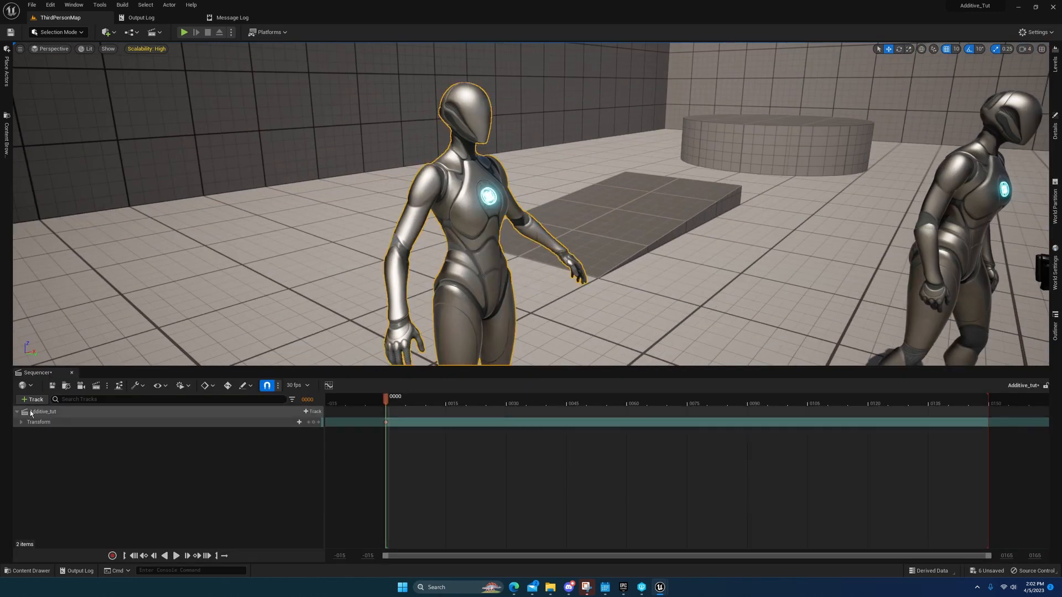
pyautogui.click(35, 401)
pyautogui.moveTo(111, 412)
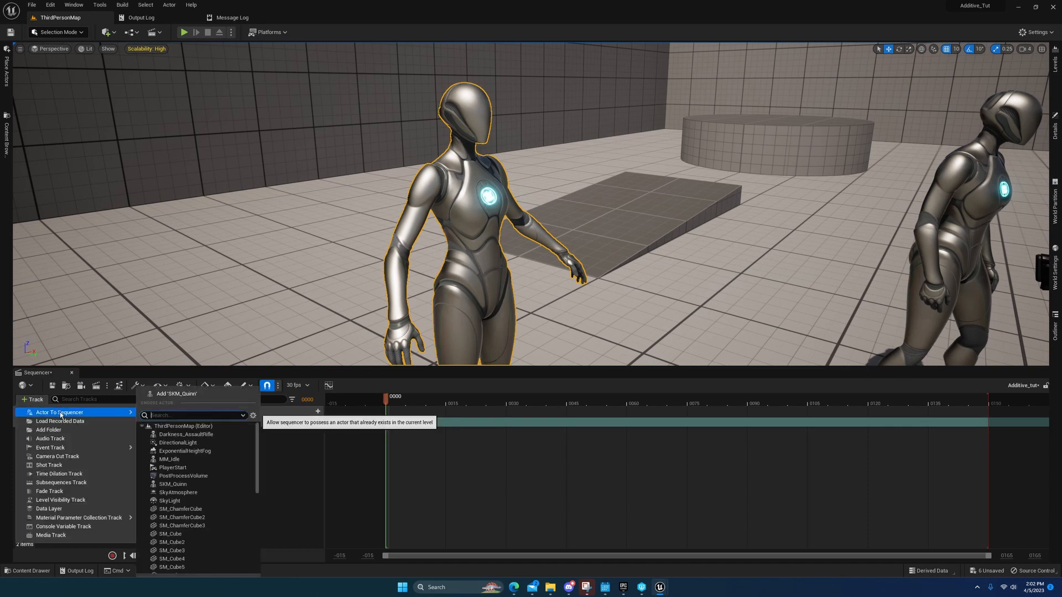
pyautogui.click(166, 394)
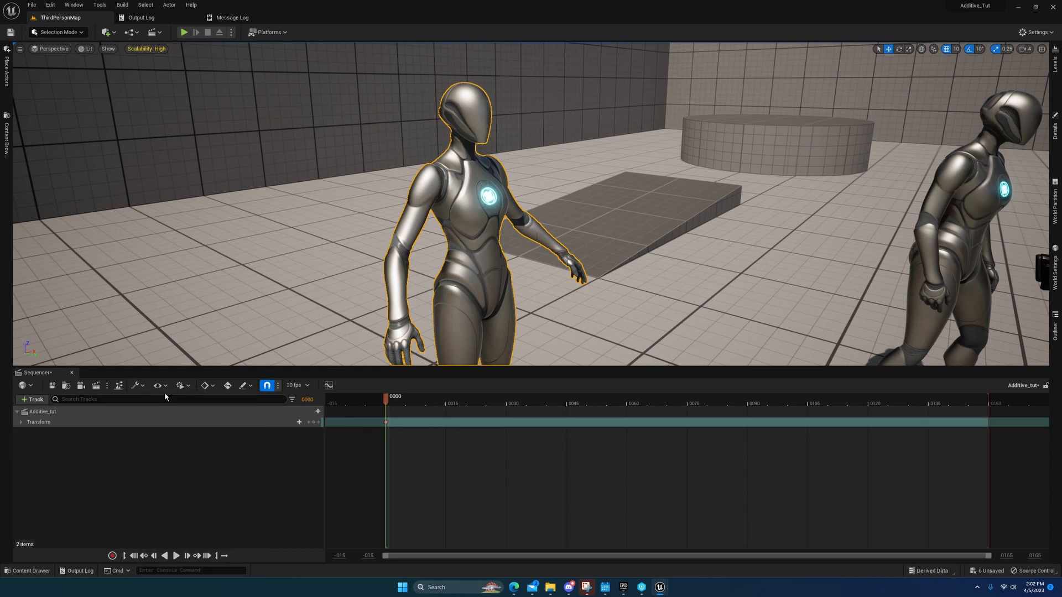
pyautogui.click(52, 386)
# Step: Delete the CR_Mannequin_Body control rig track from SKM_Quinn in the sequence
pyautogui.moveTo(436, 336); pyautogui.dragTo(540, 332, button='right')
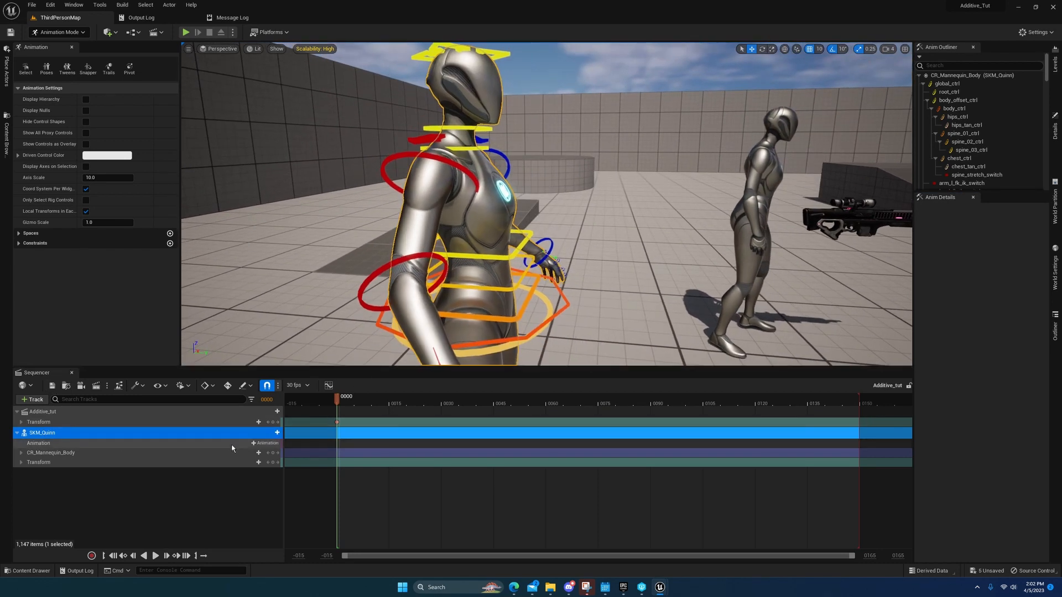
pyautogui.click(265, 443)
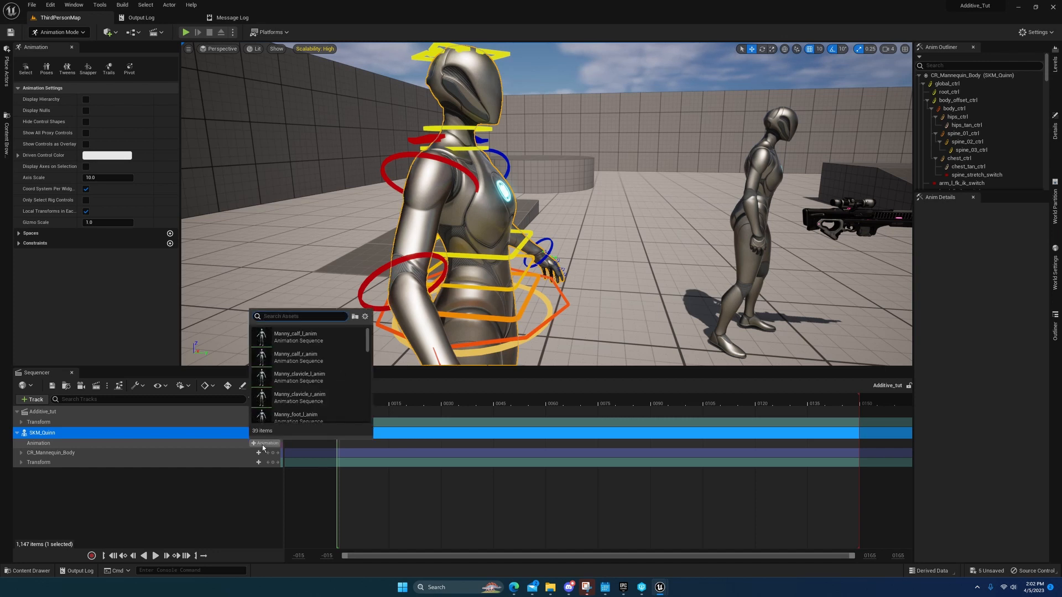
pyautogui.click(111, 454)
pyautogui.press('Delete')
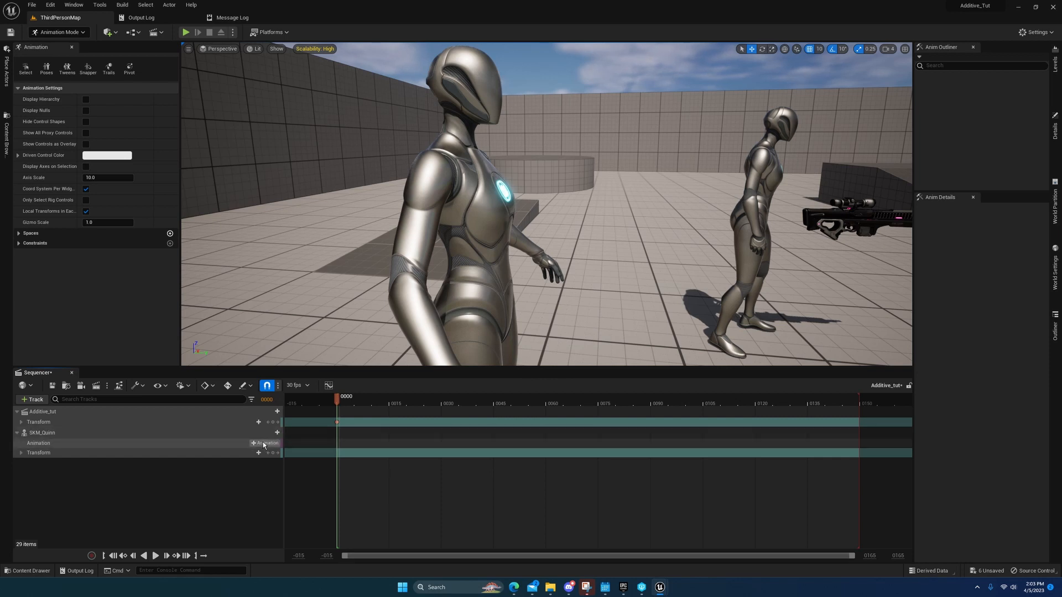
# Step: Add the MF_Idle animation to SKM_Quinn's Animation track
pyautogui.click(264, 443)
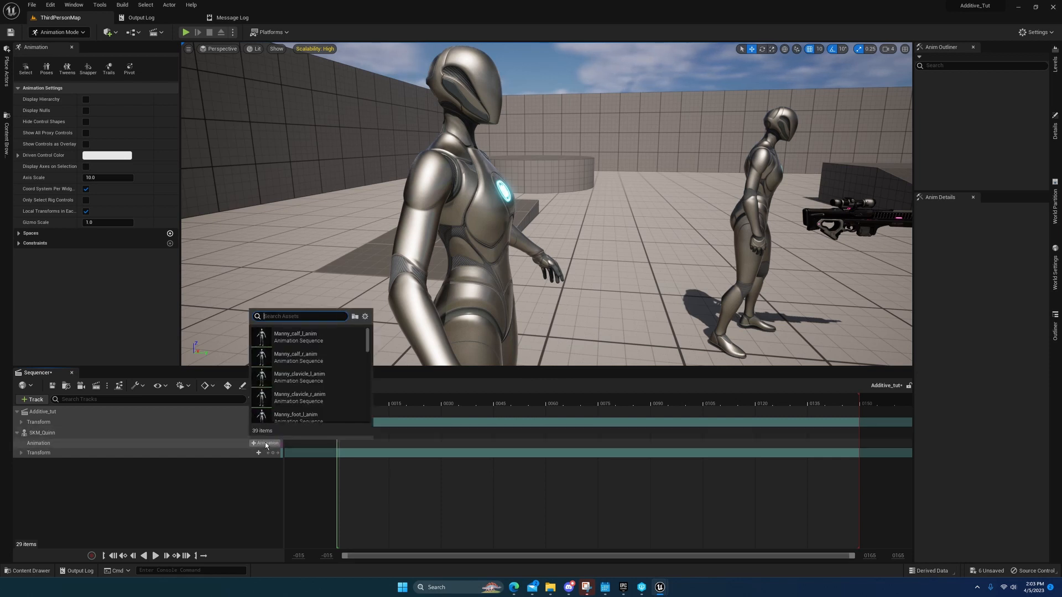
pyautogui.write('idle')
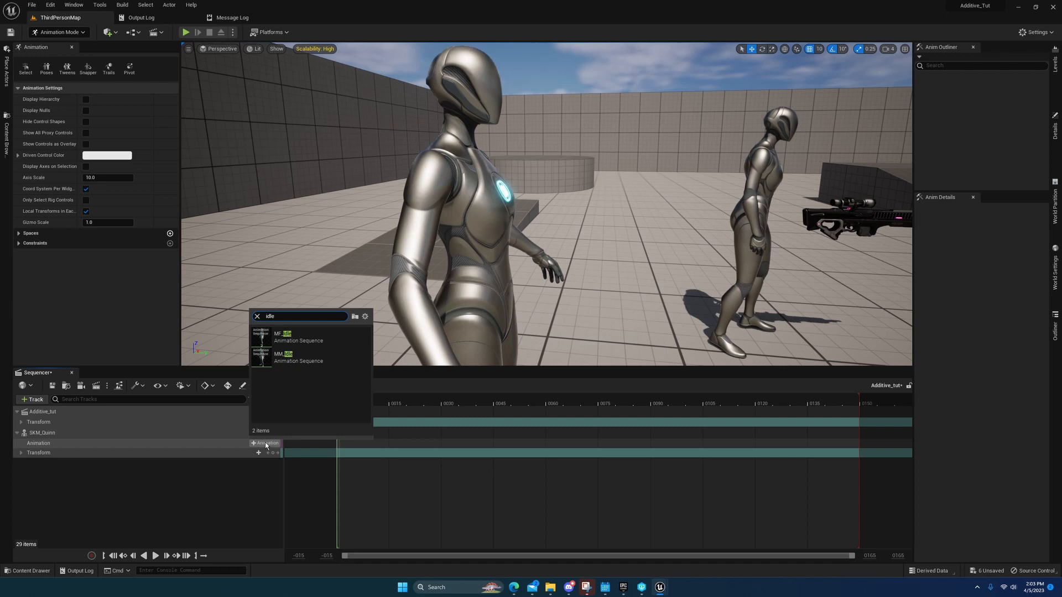
pyautogui.click(292, 340)
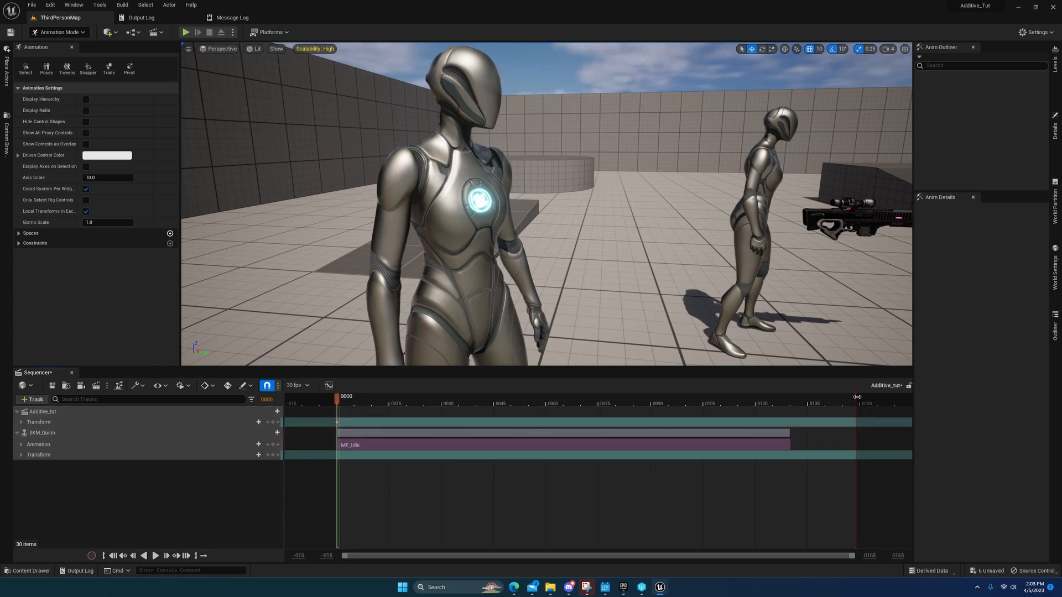
# Step: Shorten the sequence's playback range to the end of the MF_Idle clip and save the sequence
pyautogui.moveTo(856, 398); pyautogui.dragTo(796, 397)
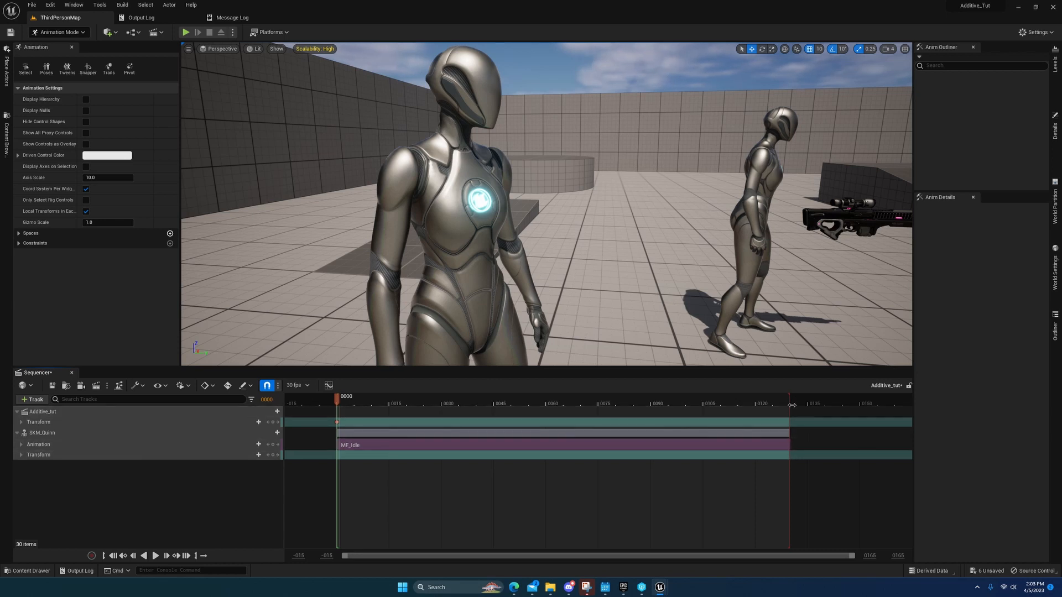
pyautogui.moveTo(659, 293); pyautogui.dragTo(578, 274, button='right')
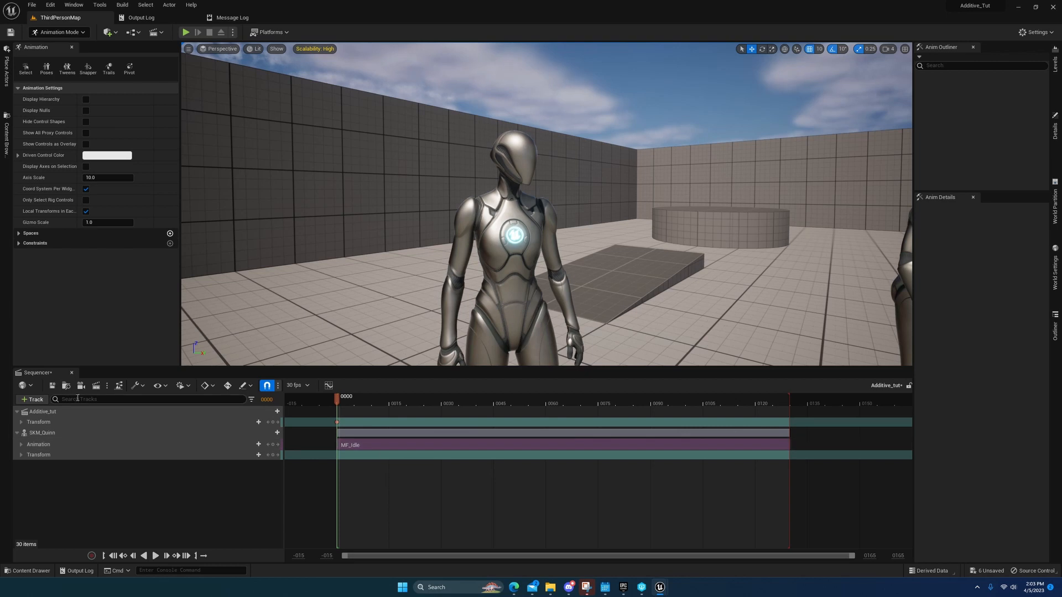
pyautogui.click(51, 386)
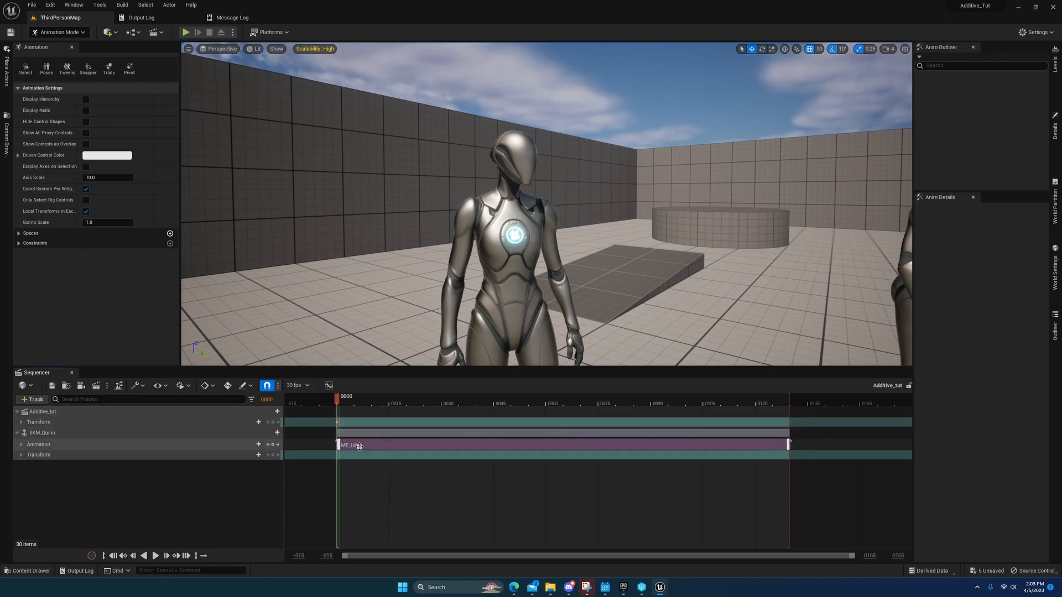
pyautogui.moveTo(704, 308)
pyautogui.mouseDown(button='right')
pyautogui.moveTo(707, 342)
pyautogui.moveTo(702, 310)
pyautogui.mouseUp(button='right')
pyautogui.press('w')
pyautogui.press('s')
pyautogui.press('w')
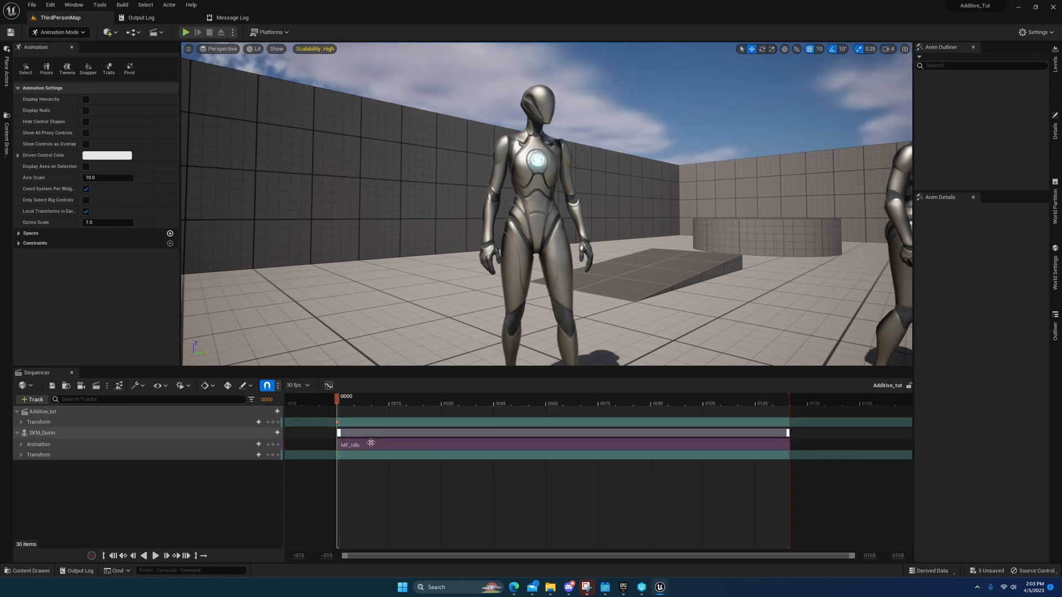
pyautogui.moveTo(347, 399); pyautogui.dragTo(337, 422)
pyautogui.moveTo(440, 338); pyautogui.dragTo(441, 337, button='right')
# Step: Bake SKM_Quinn's idle animation to the CR_Mannequin_Body control rig with the default baking options
pyautogui.rightClick(33, 445)
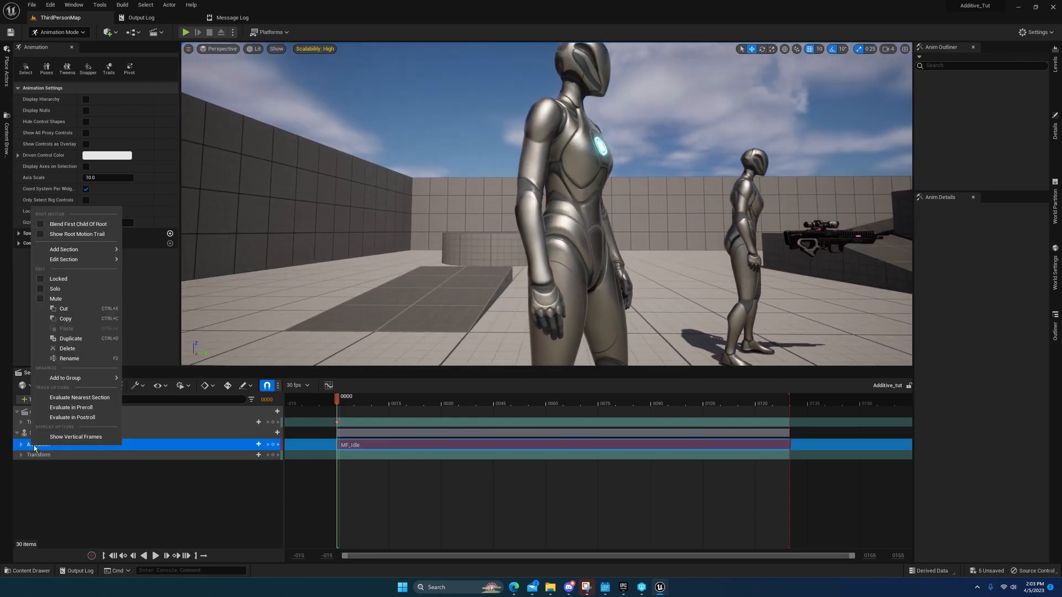
pyautogui.click(51, 433)
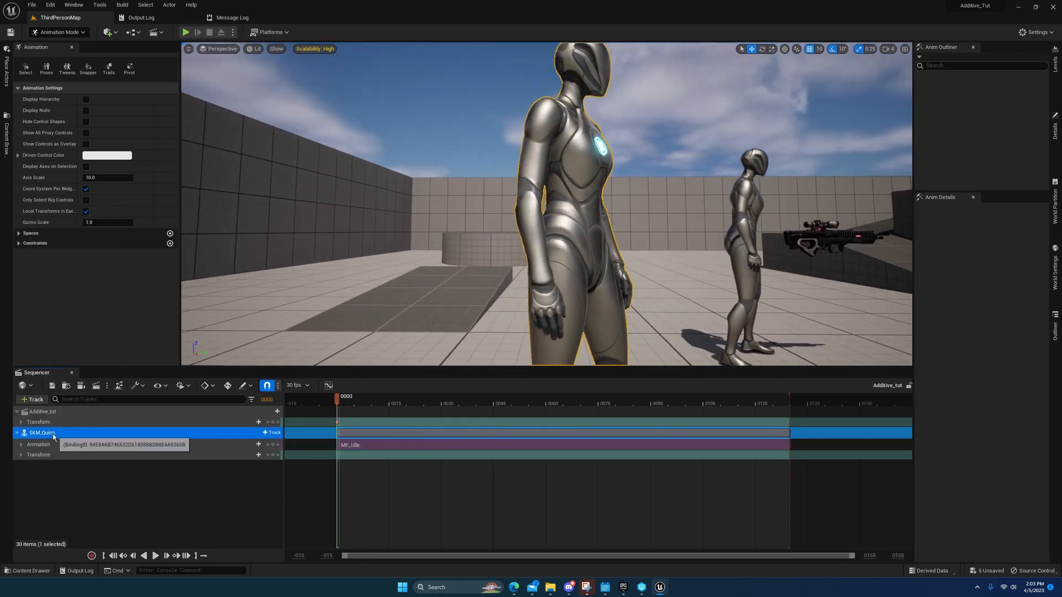
pyautogui.rightClick(51, 433)
pyautogui.moveTo(138, 254)
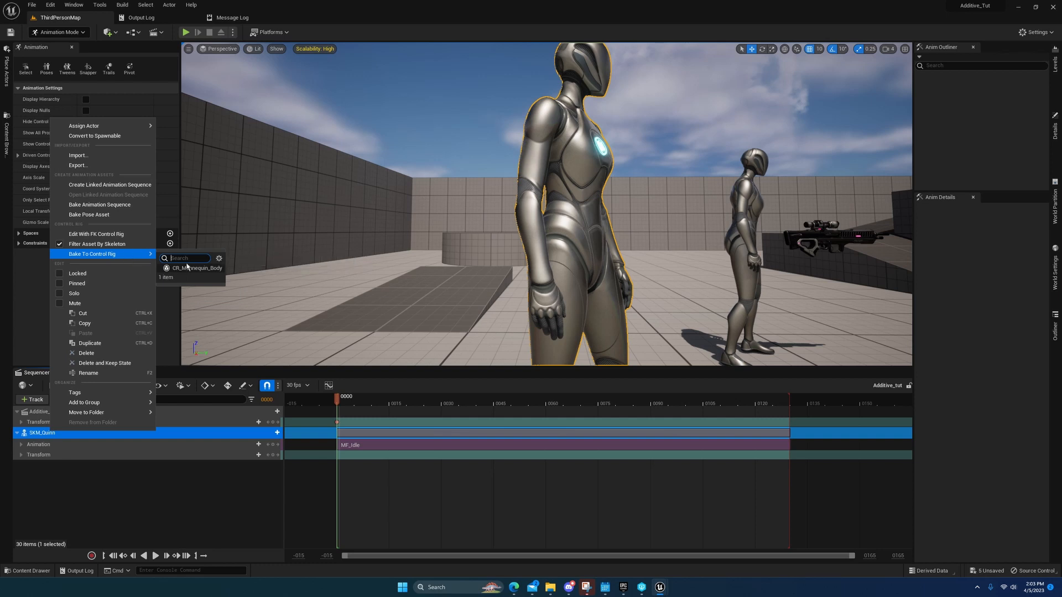
pyautogui.click(188, 268)
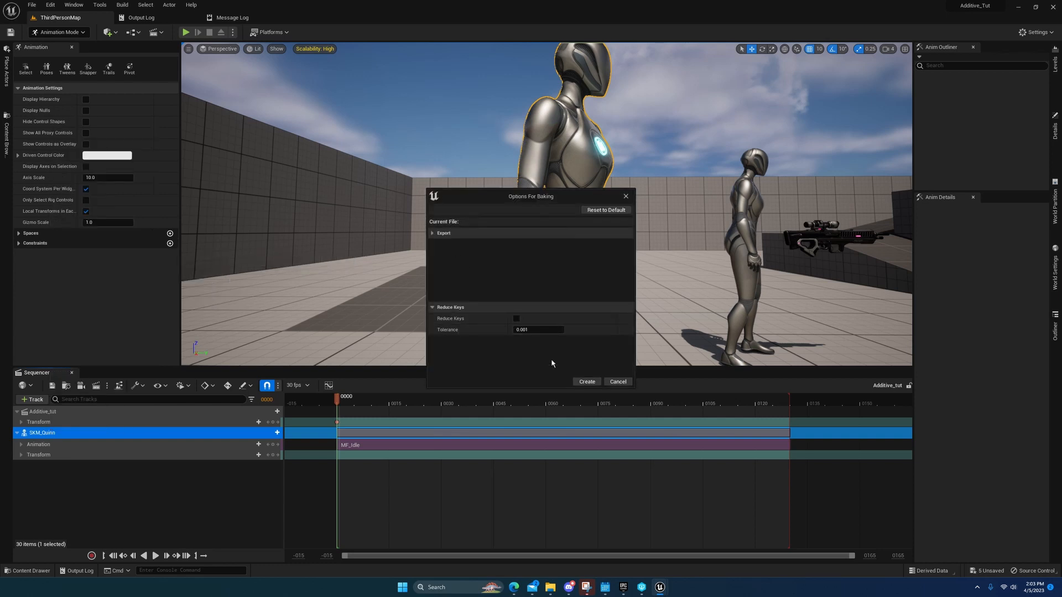
pyautogui.click(588, 383)
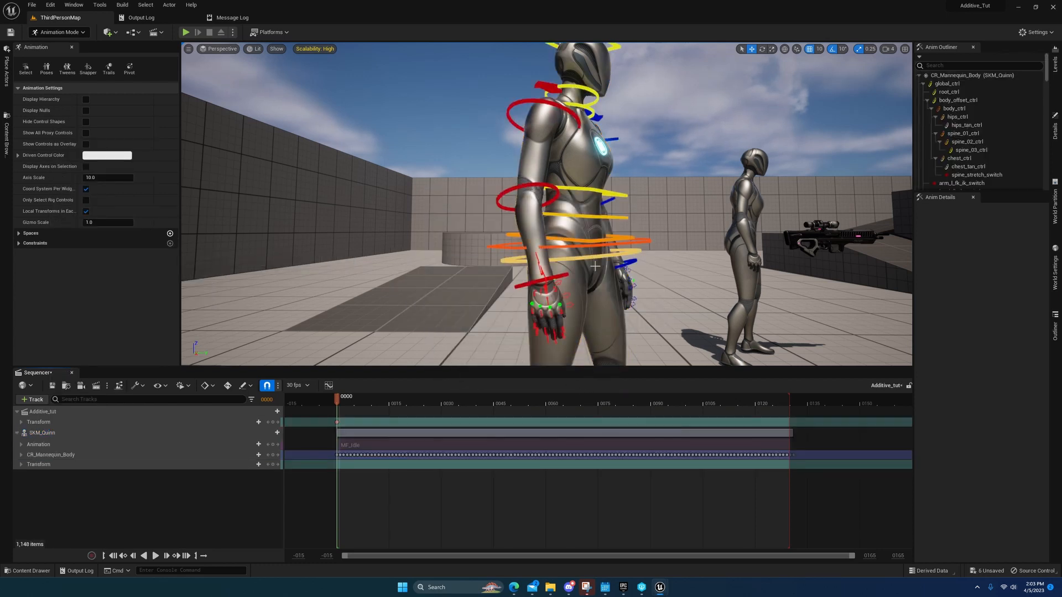
# Step: Add an Additive section to the CR_Mannequin_Body track and set its end to match the end of the baked animation
pyautogui.keyDown('alt'); pyautogui.moveTo(553, 171); pyautogui.dragTo(554, 291); pyautogui.keyUp('alt')
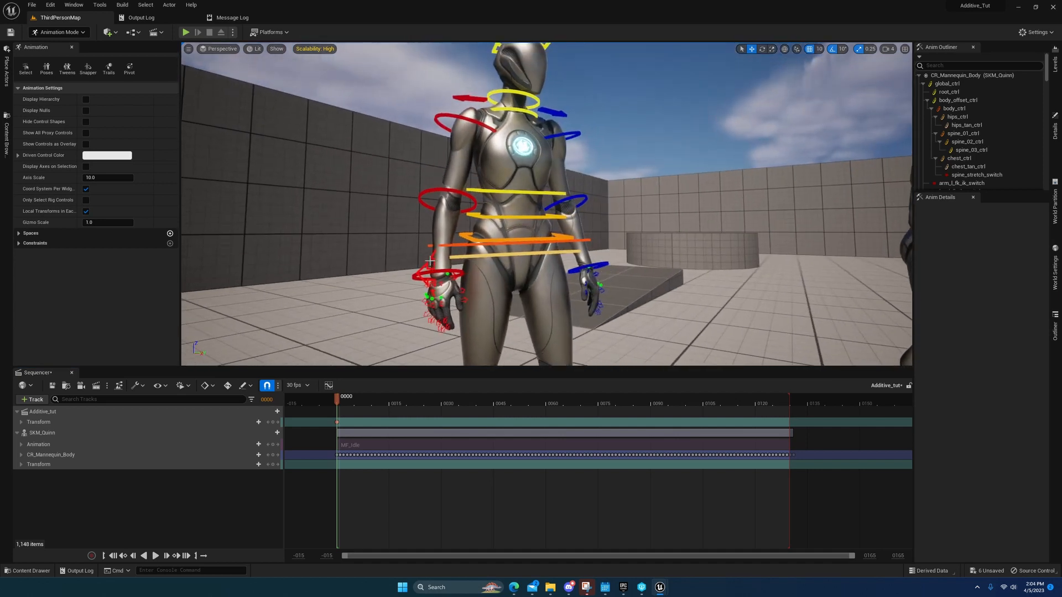
pyautogui.moveTo(725, 359)
pyautogui.mouseDown(button='right')
pyautogui.moveTo(747, 373)
pyautogui.moveTo(714, 376)
pyautogui.mouseUp(button='right')
pyautogui.moveTo(542, 333); pyautogui.dragTo(538, 325, button='right')
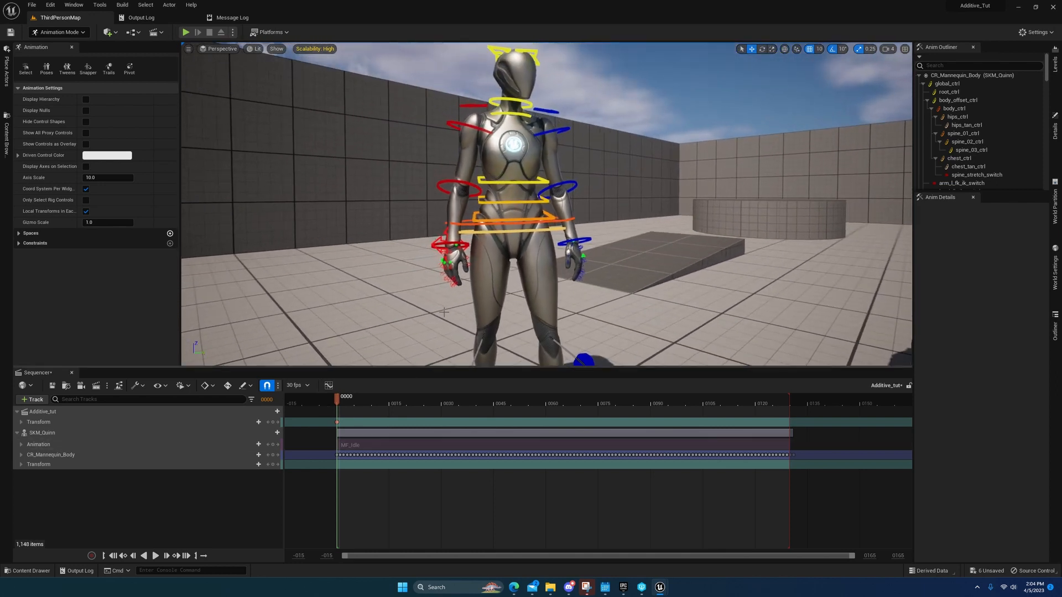
pyautogui.moveTo(344, 398)
pyautogui.mouseDown()
pyautogui.moveTo(766, 397)
pyautogui.moveTo(339, 406)
pyautogui.mouseUp()
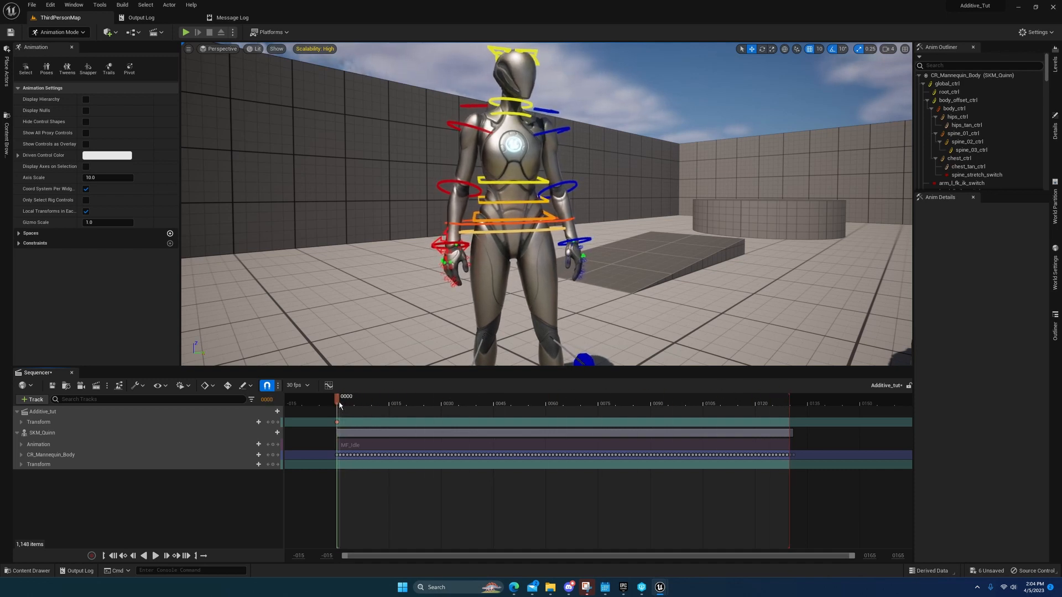
pyautogui.rightClick(86, 455)
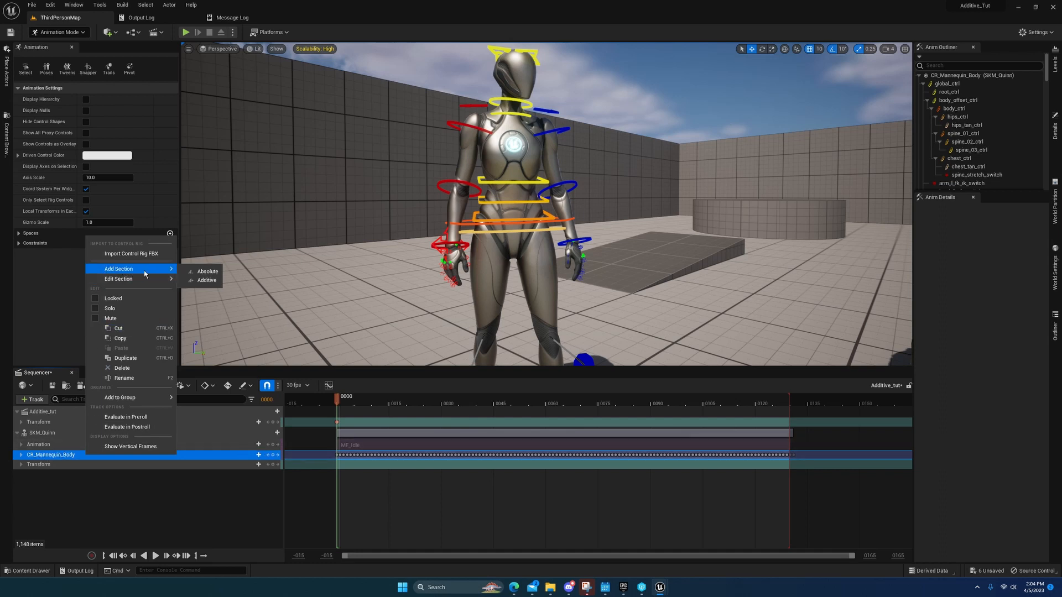
pyautogui.click(207, 280)
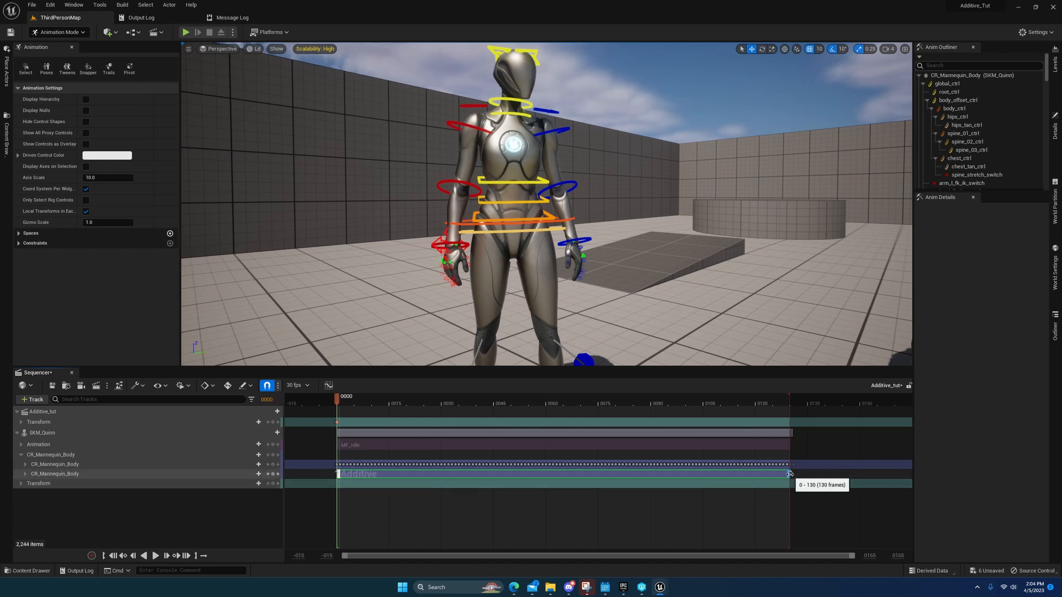
pyautogui.moveTo(801, 474); pyautogui.dragTo(800, 474)
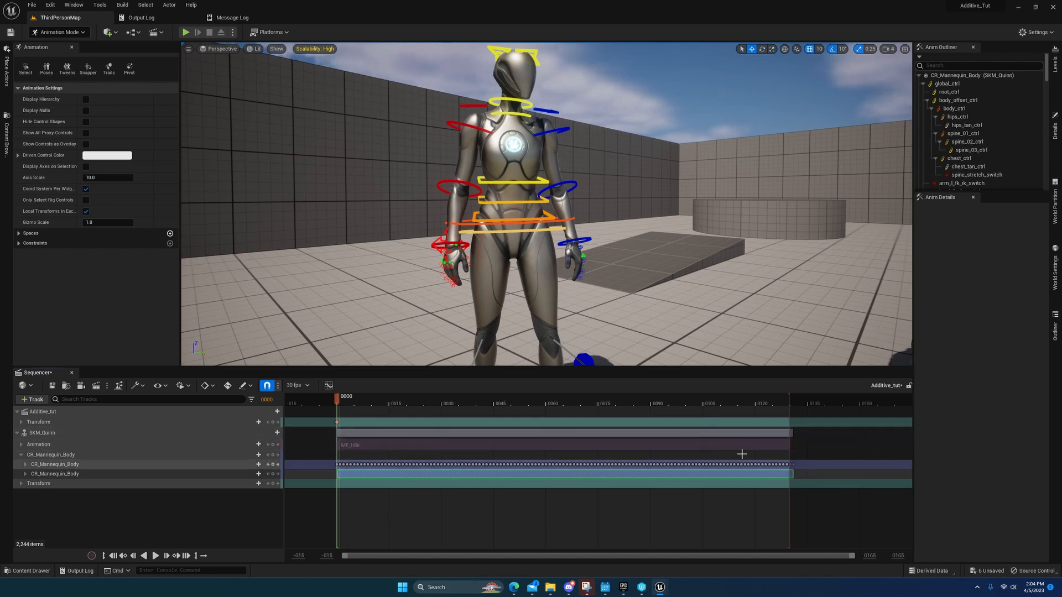
pyautogui.moveTo(605, 265); pyautogui.dragTo(623, 286, button='right')
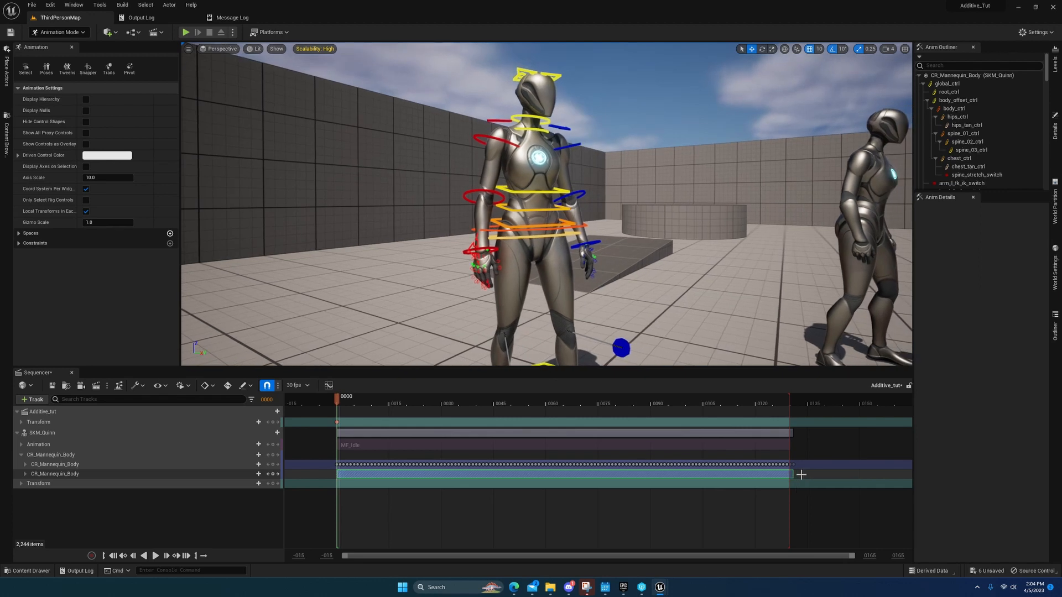
pyautogui.moveTo(343, 400)
pyautogui.mouseDown()
pyautogui.moveTo(410, 398)
pyautogui.moveTo(333, 398)
pyautogui.mouseUp()
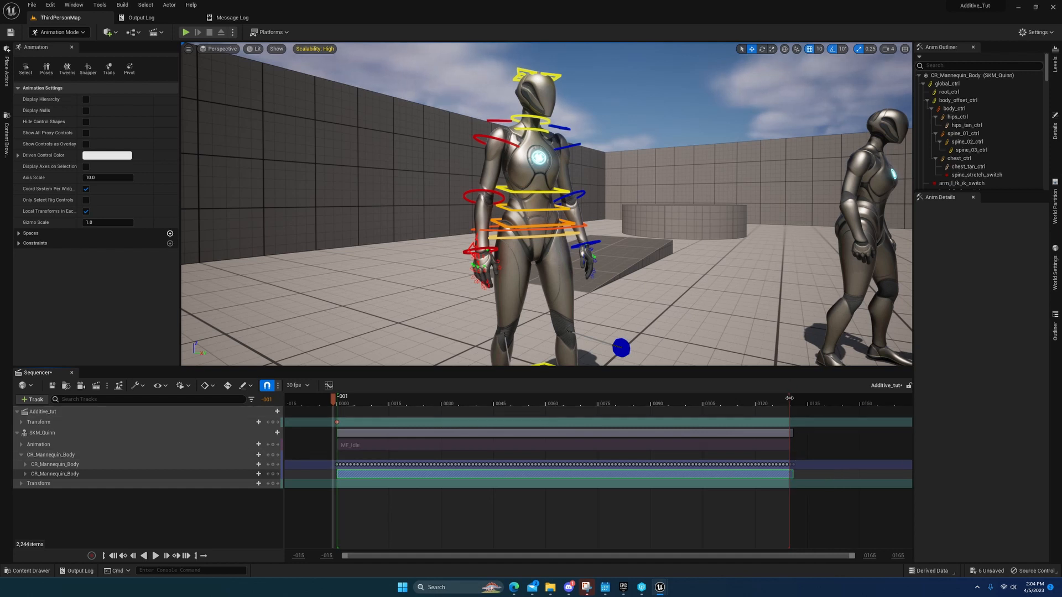
pyautogui.press('w')
pyautogui.moveTo(615, 307); pyautogui.dragTo(592, 308, button='right')
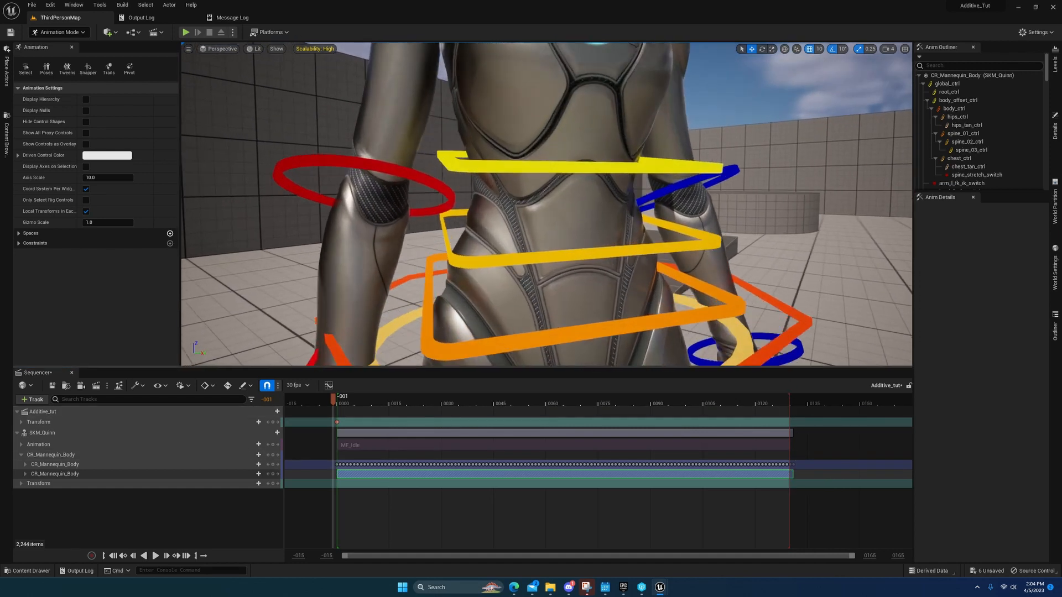
pyautogui.press('s')
pyautogui.moveTo(536, 244); pyautogui.dragTo(529, 231, button='right')
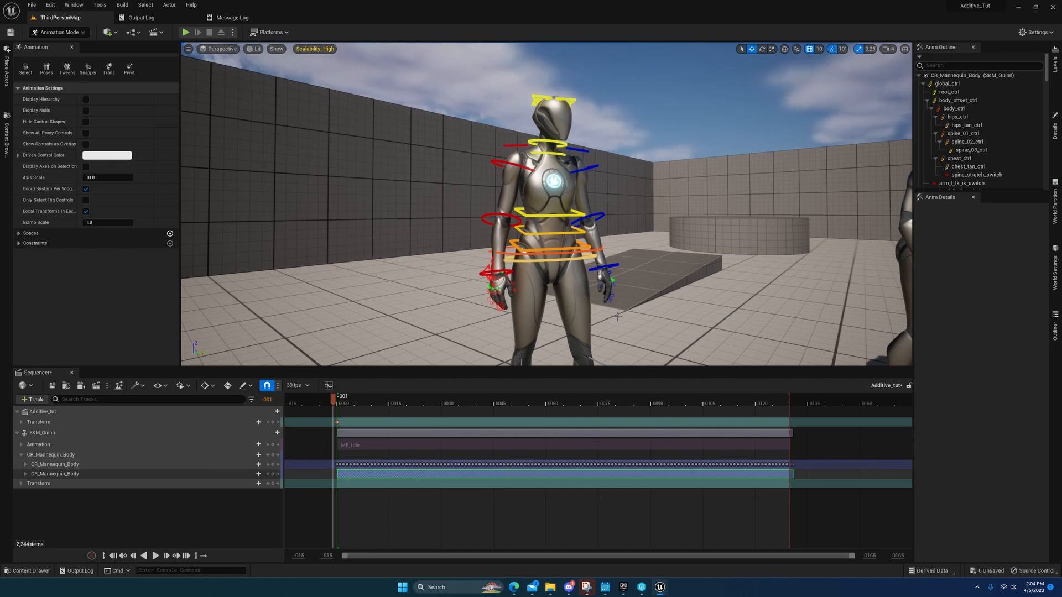
pyautogui.press('w')
pyautogui.moveTo(618, 317); pyautogui.dragTo(641, 340, button='right')
pyautogui.moveTo(334, 402)
pyautogui.mouseDown()
pyautogui.moveTo(650, 405)
pyautogui.moveTo(339, 420)
pyautogui.mouseUp()
# Step: Select the assault rifle floating beside the posed mannequin in the level
pyautogui.press('s')
pyautogui.moveTo(609, 317)
pyautogui.mouseDown(button='right')
pyautogui.moveTo(615, 335)
pyautogui.moveTo(616, 308)
pyautogui.mouseUp(button='right')
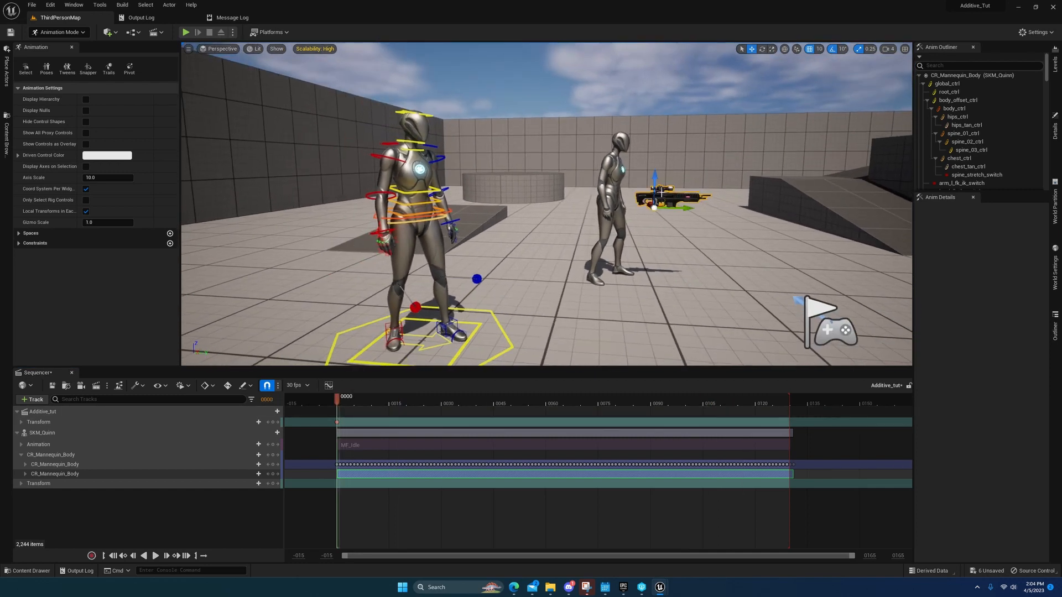
pyautogui.moveTo(863, 221); pyautogui.dragTo(891, 224, button='right')
pyautogui.press('w')
pyautogui.press('a')
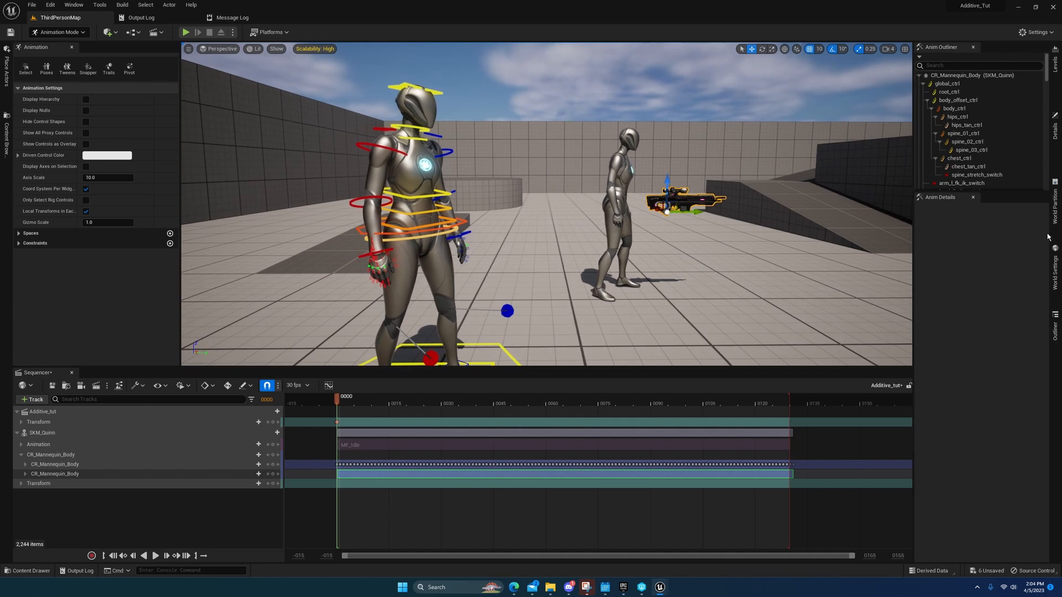
# Step: Switch to the Epic Games Launcher to view the Sci Fi Weapons Dark marketplace page, and return to the level
pyautogui.click(623, 589)
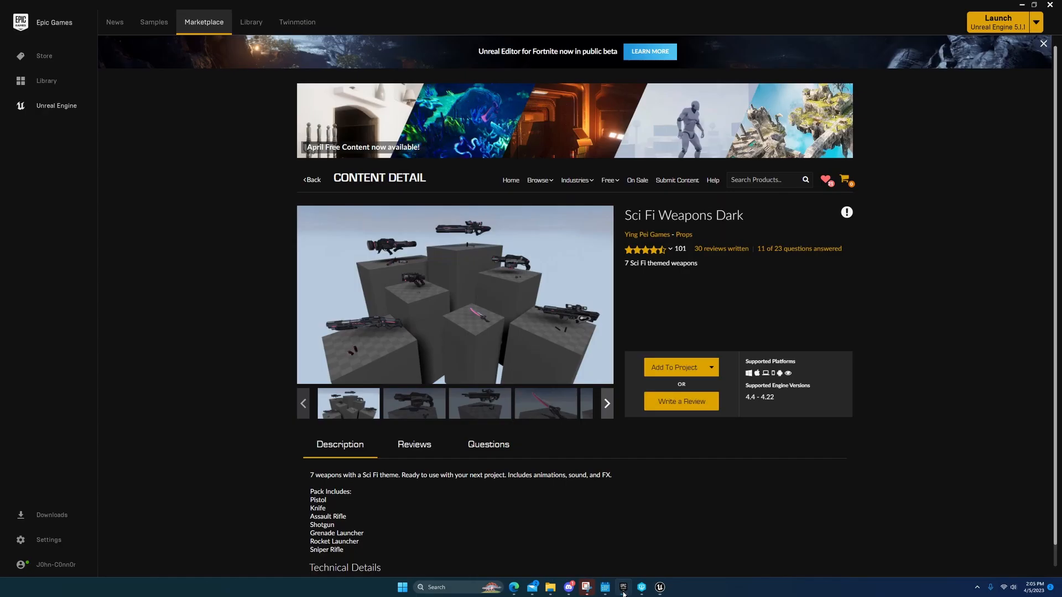
pyautogui.click(1021, 6)
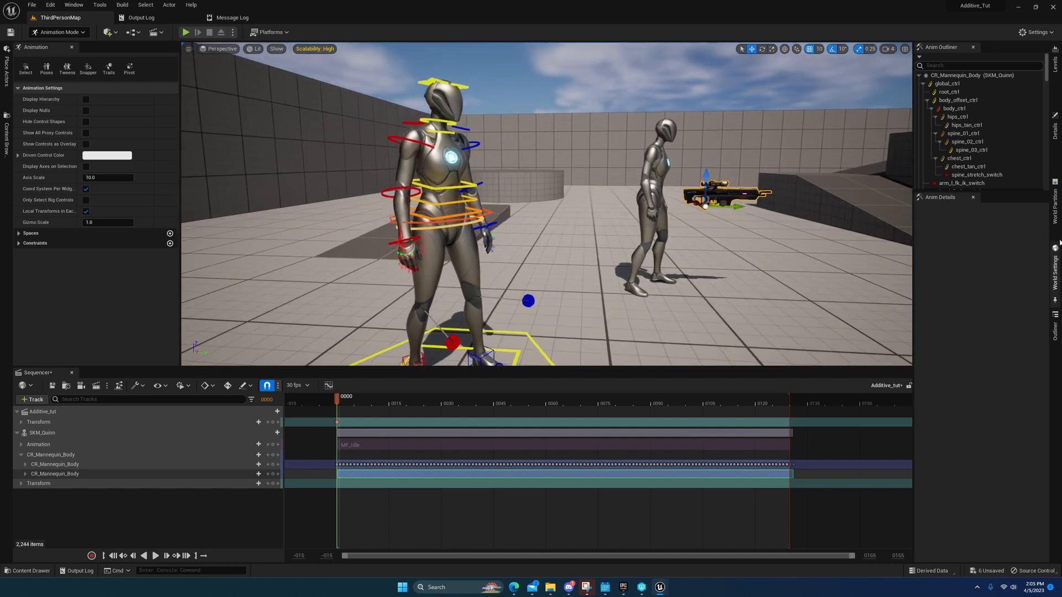
# Step: Attach Darkness_AssaultRifle to SKM_Quinn at the hand_r bone, finding the bone by searching for hand
pyautogui.click(1055, 130)
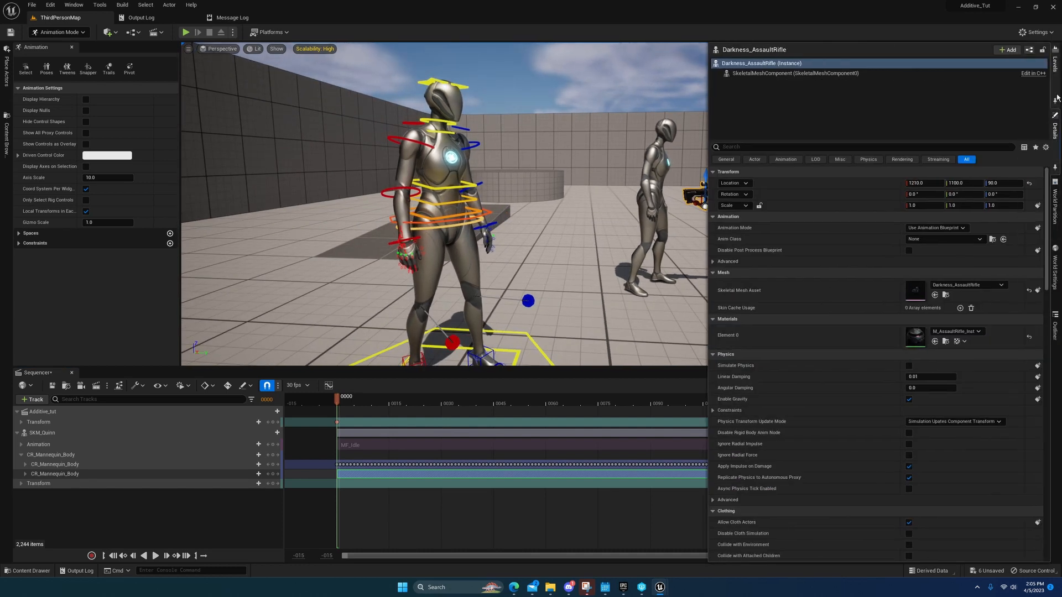
pyautogui.click(1055, 328)
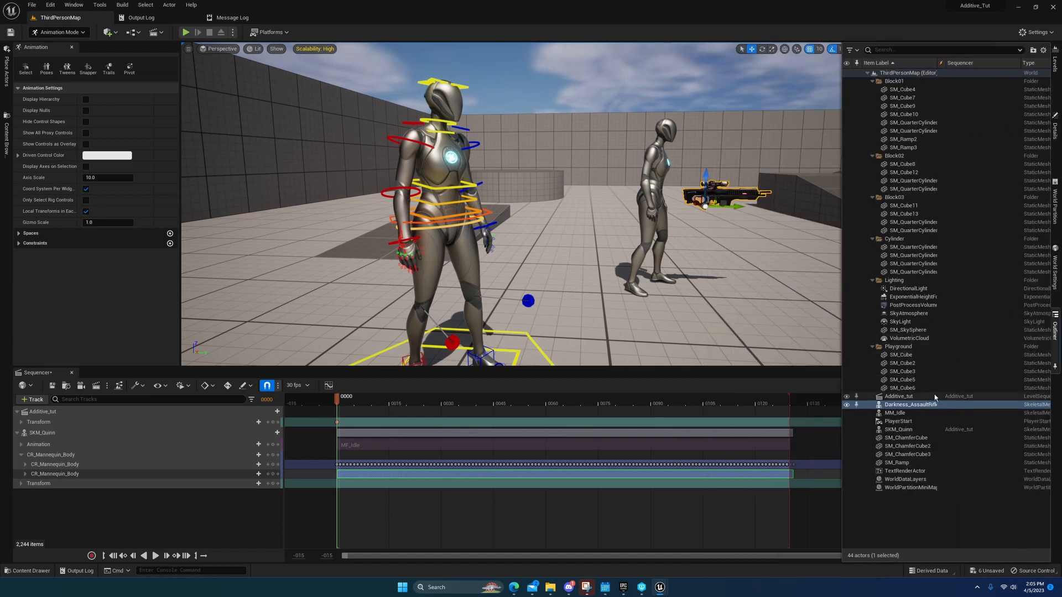
pyautogui.click(894, 414)
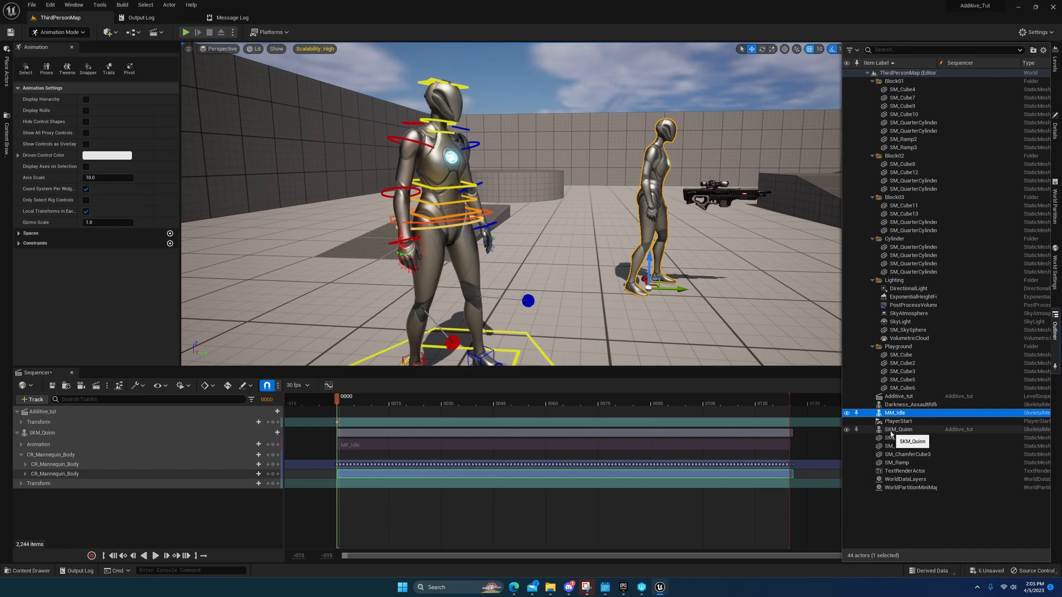
pyautogui.click(891, 431)
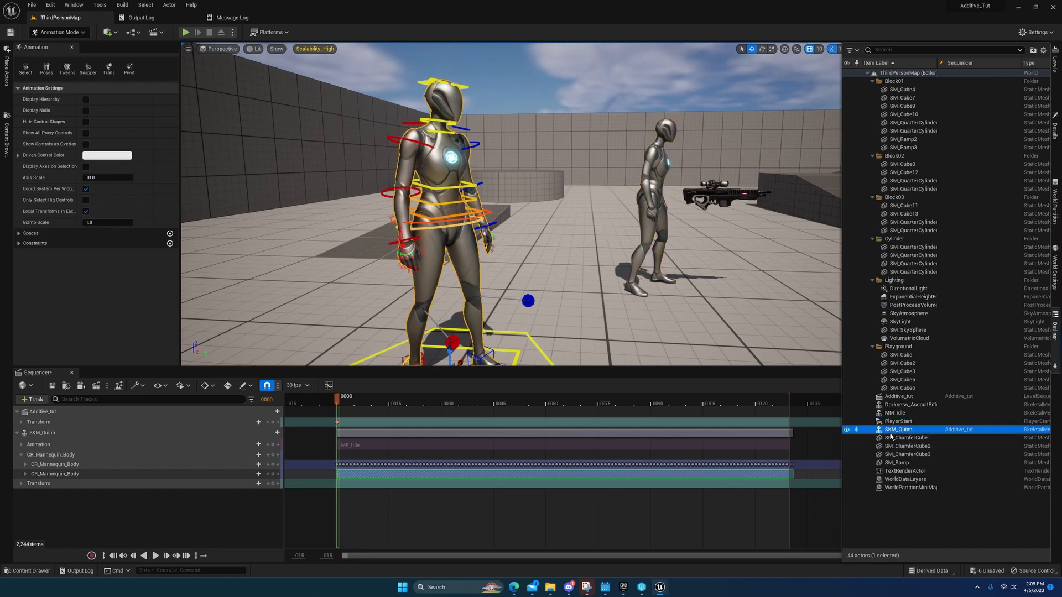
pyautogui.moveTo(904, 432)
pyautogui.mouseDown()
pyautogui.moveTo(888, 426)
pyautogui.moveTo(890, 409)
pyautogui.moveTo(890, 434)
pyautogui.mouseUp()
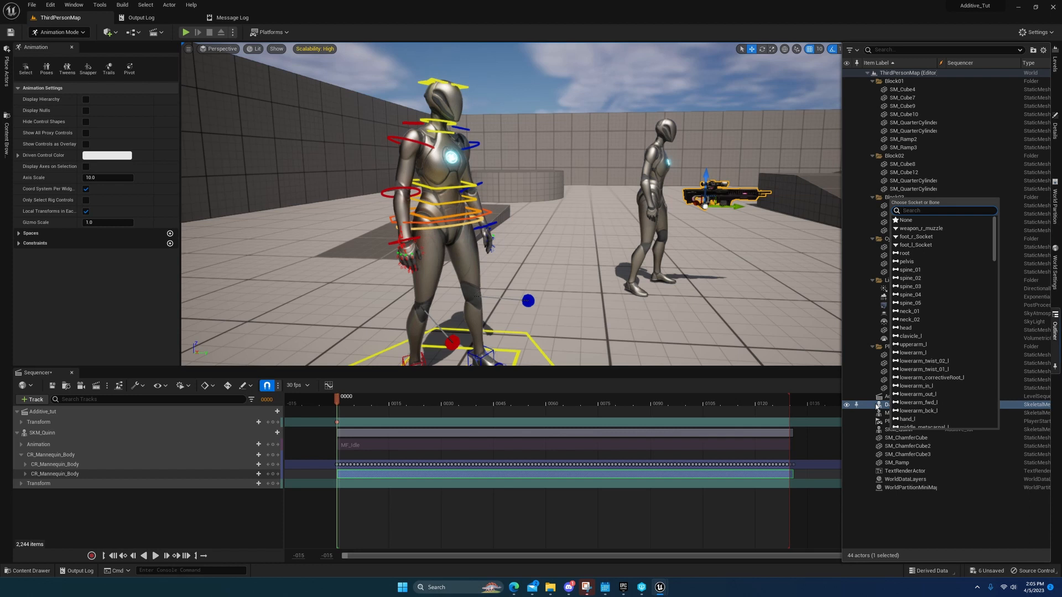
pyautogui.write('hand')
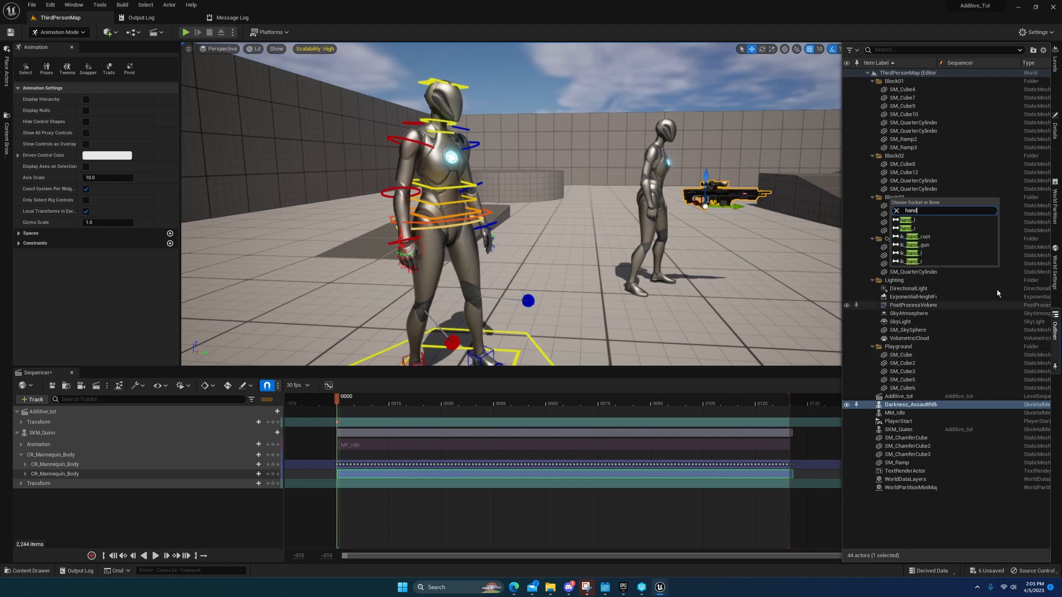
pyautogui.click(911, 228)
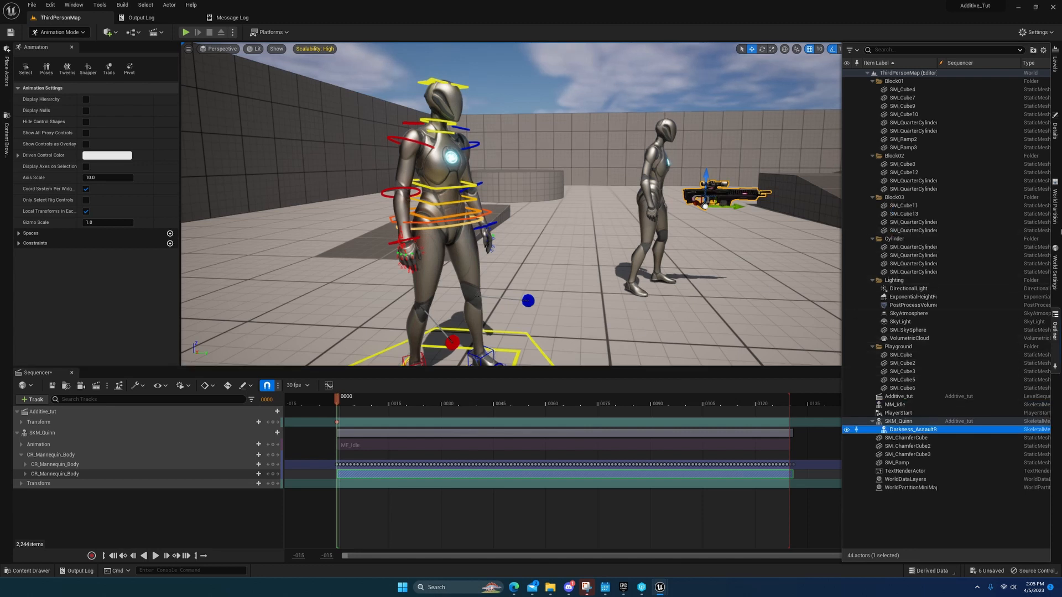
# Step: Reset the attached rifle's relative location and rotation to their defaults
pyautogui.click(1056, 169)
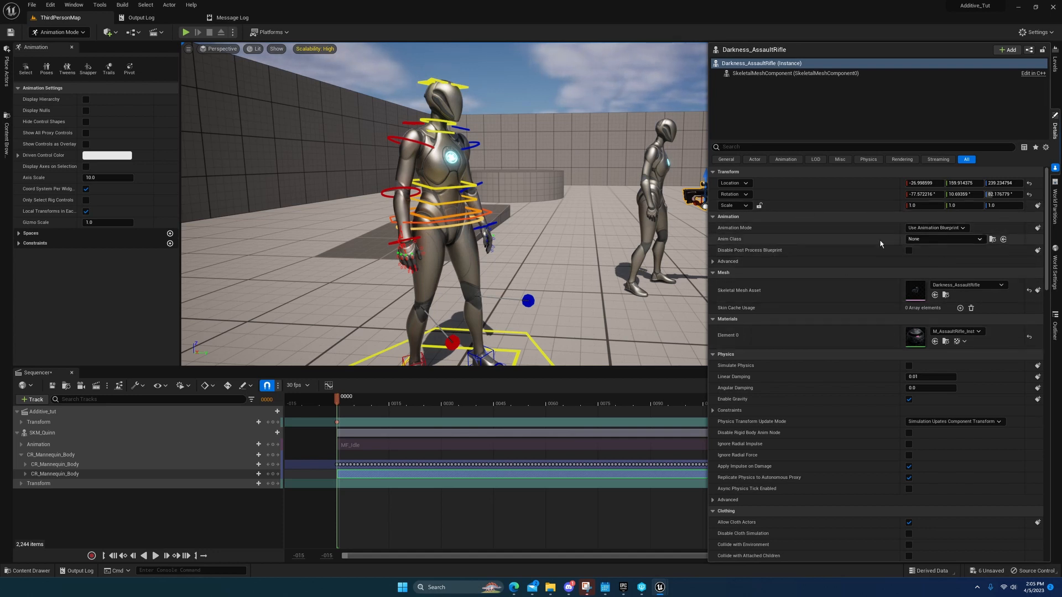
pyautogui.moveTo(602, 250)
pyautogui.mouseDown(button='right')
pyautogui.moveTo(634, 250)
pyautogui.moveTo(609, 245)
pyautogui.mouseUp(button='right')
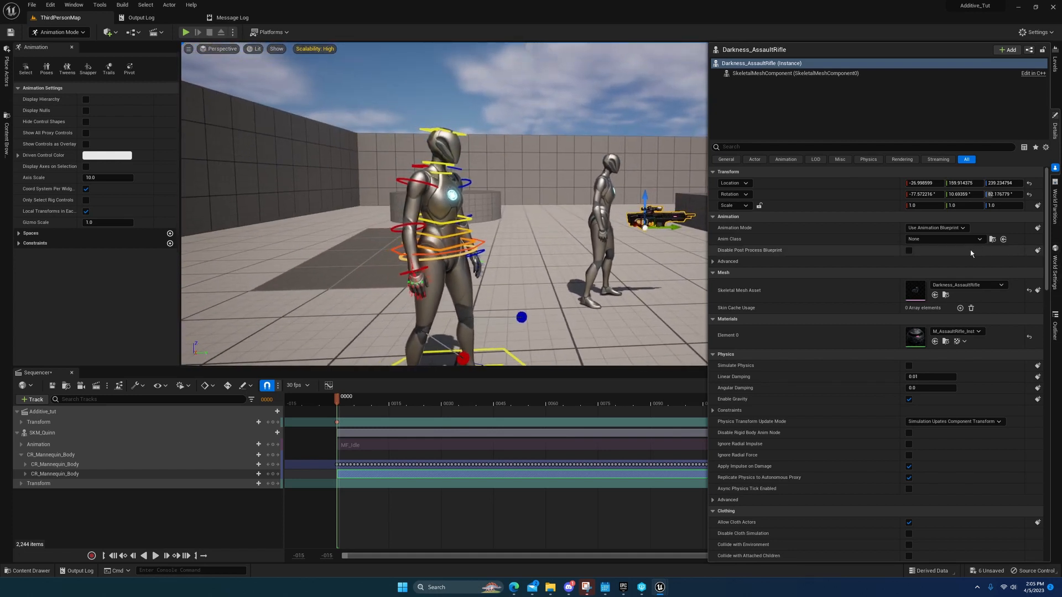
pyautogui.click(1028, 183)
pyautogui.click(1030, 194)
# Step: Rotate the rifle upright beside the mannequin's right hand and move its grip towards the palm
pyautogui.moveTo(619, 251); pyautogui.dragTo(533, 253, button='right')
pyautogui.press('e')
pyautogui.moveTo(534, 253); pyautogui.dragTo(498, 279)
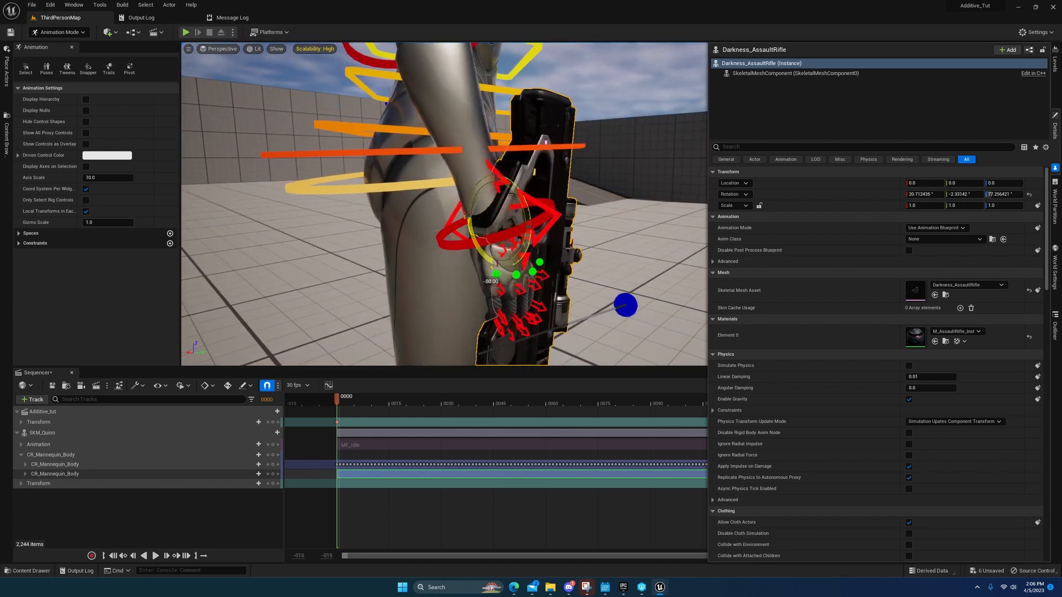
pyautogui.moveTo(497, 271); pyautogui.dragTo(398, 275, button='right')
pyautogui.press('w')
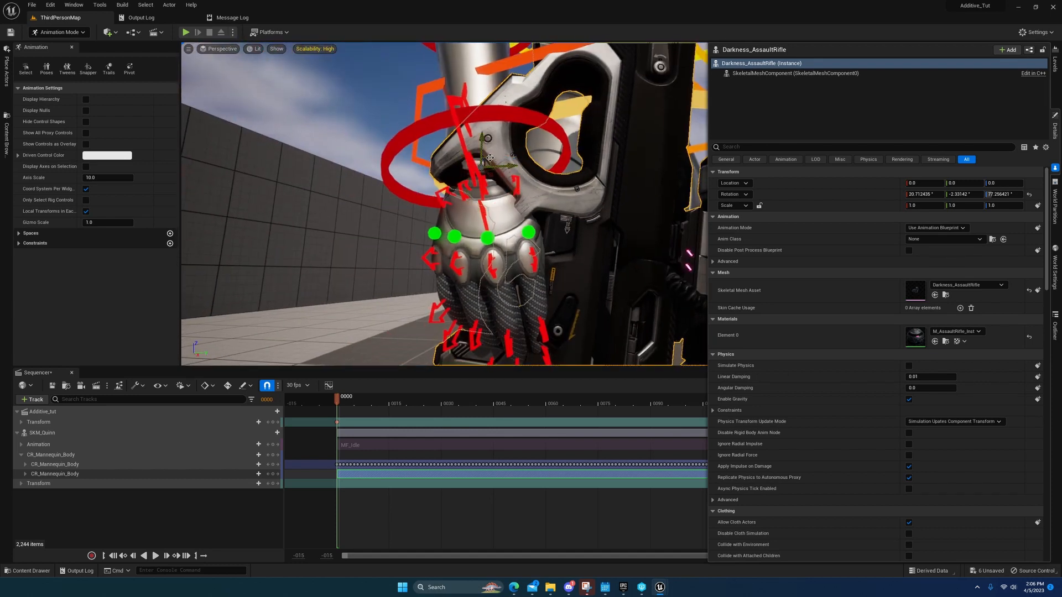
pyautogui.moveTo(520, 196); pyautogui.dragTo(532, 226)
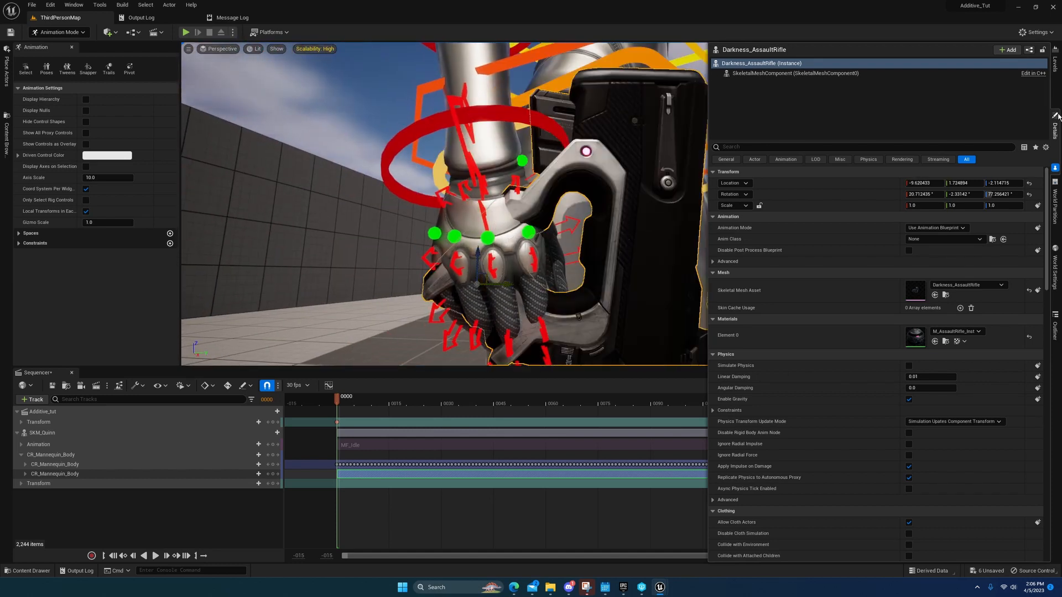
# Step: Disable position and rotation snapping, and tilt the rifle diagonally so its grip sits in the right palm
pyautogui.click(1056, 164)
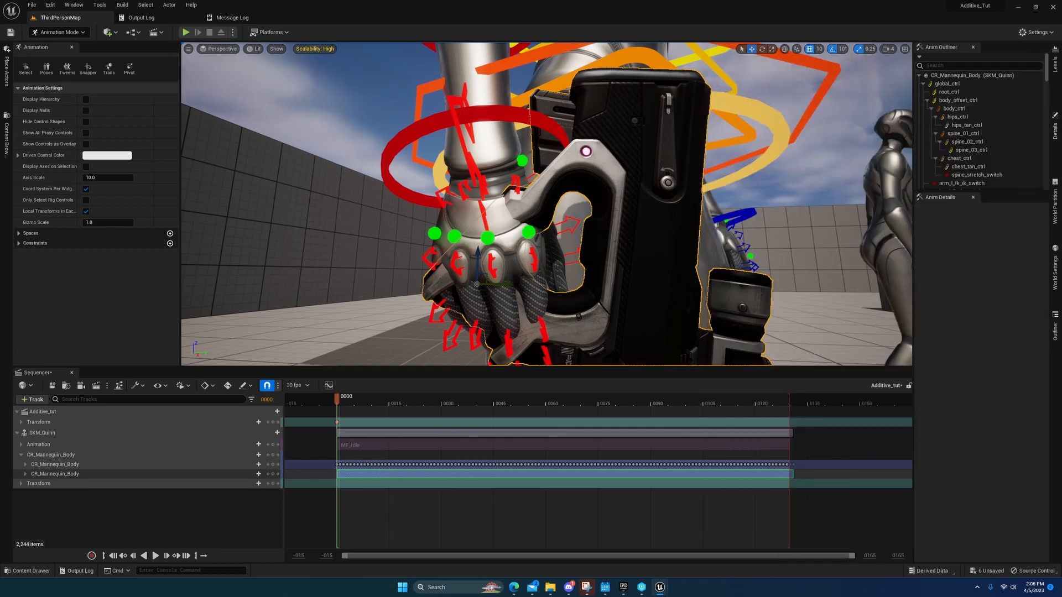
pyautogui.click(816, 51)
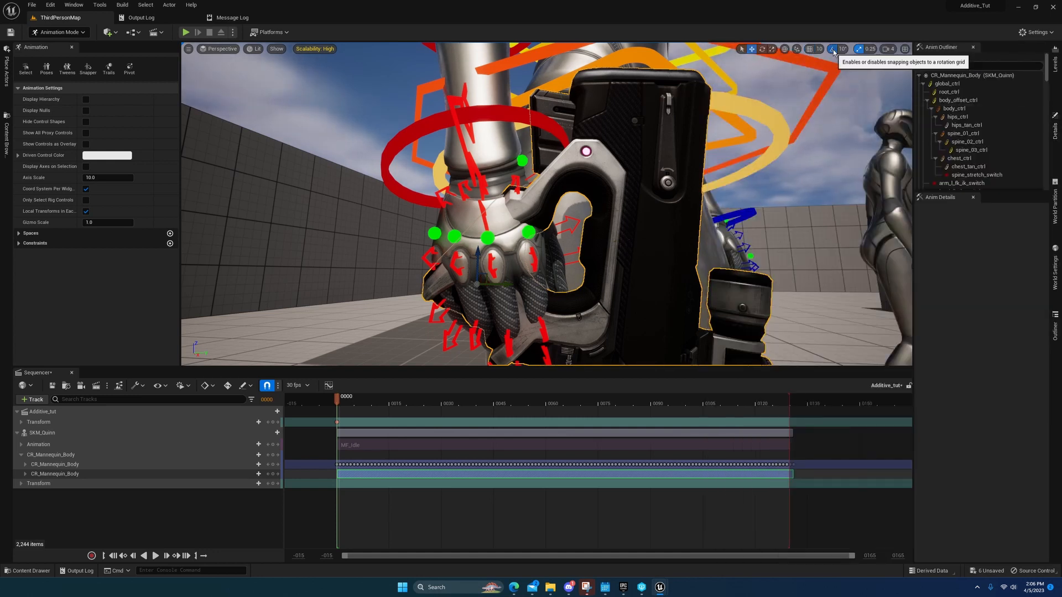
pyautogui.moveTo(536, 251); pyautogui.dragTo(539, 269, button='right')
pyautogui.press('s')
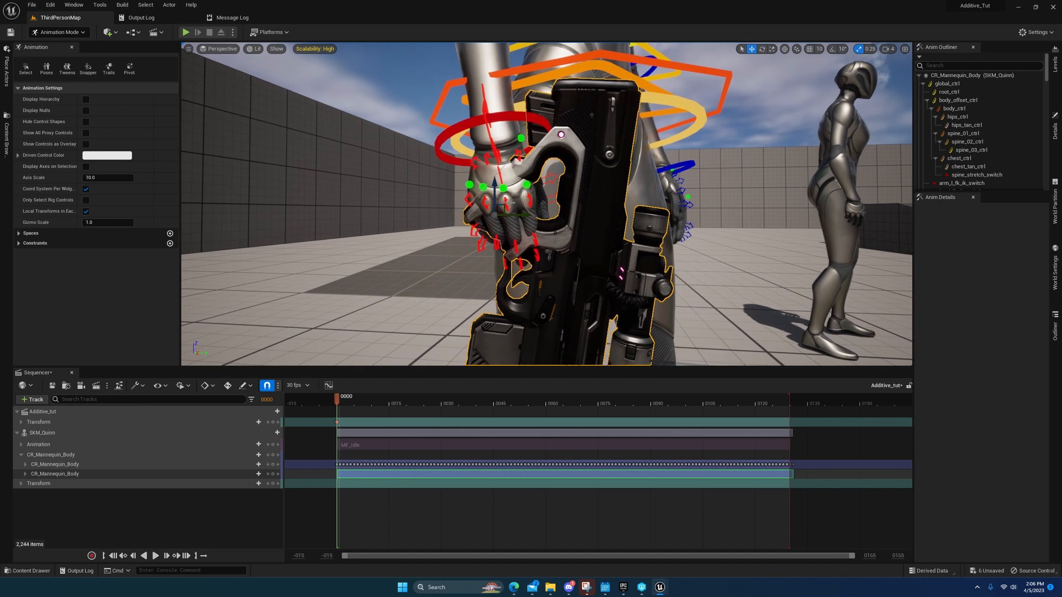
pyautogui.moveTo(501, 206); pyautogui.dragTo(497, 150)
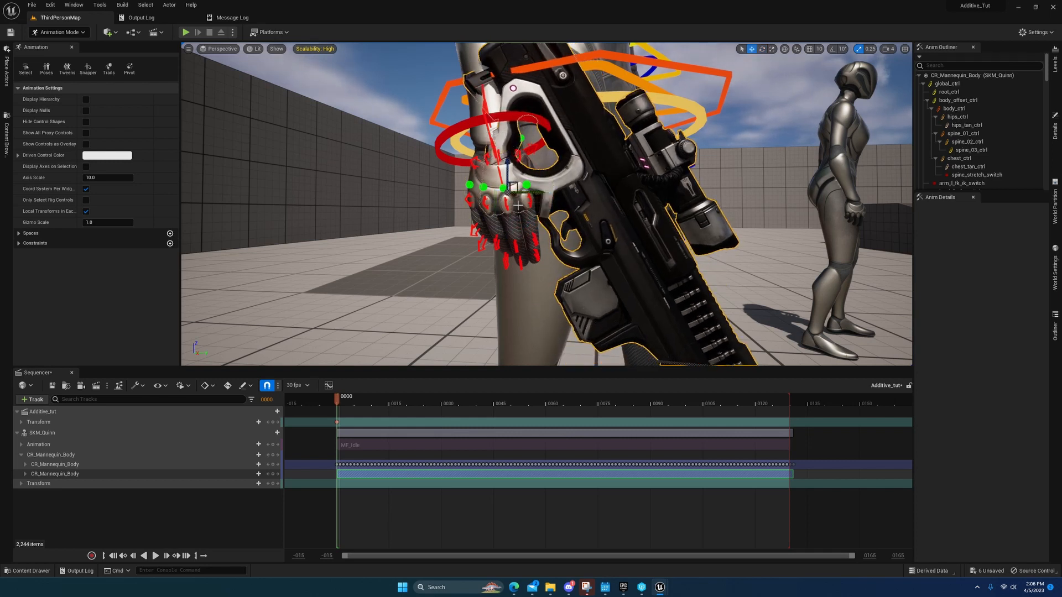
pyautogui.moveTo(517, 184); pyautogui.dragTo(508, 196)
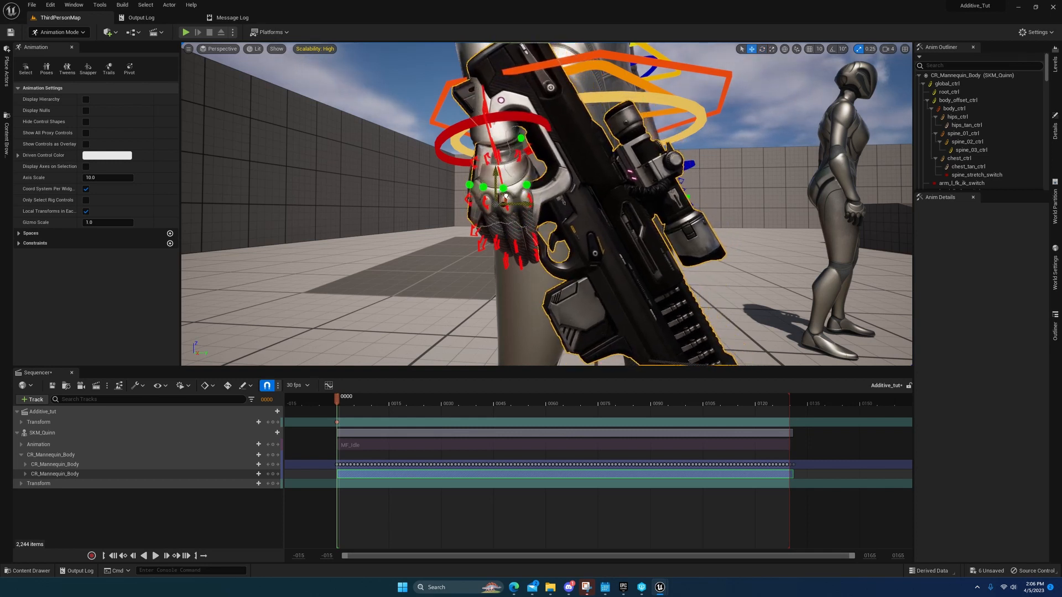
# Step: Switch the rotation gizmo to local space and refine the rifle's tilt and placement in the right hand
pyautogui.moveTo(508, 197); pyautogui.dragTo(395, 194, button='right')
pyautogui.moveTo(495, 209); pyautogui.dragTo(508, 209)
pyautogui.moveTo(507, 208); pyautogui.dragTo(589, 210, button='right')
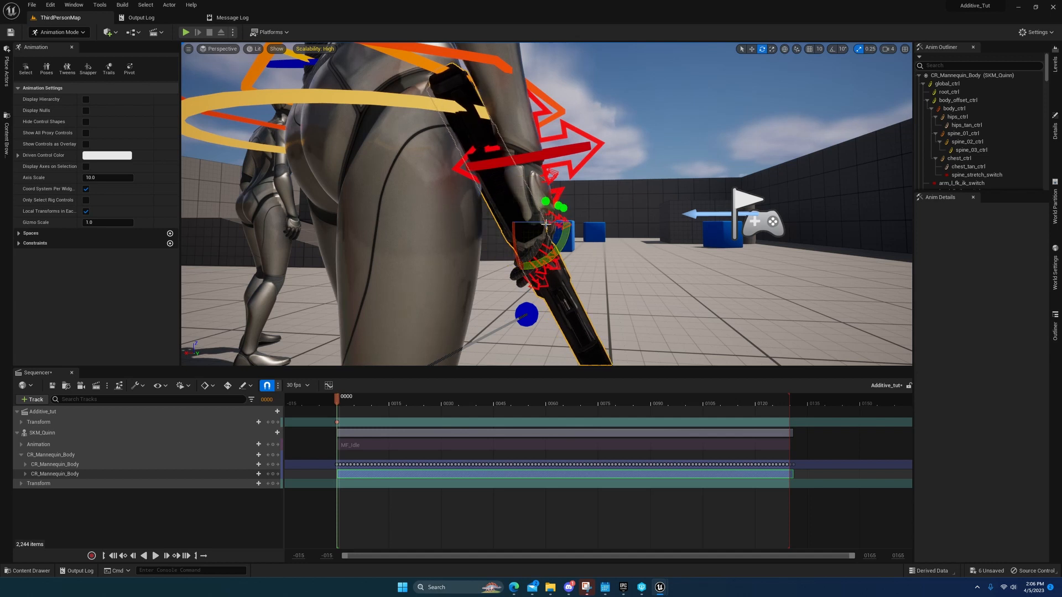
pyautogui.click(787, 48)
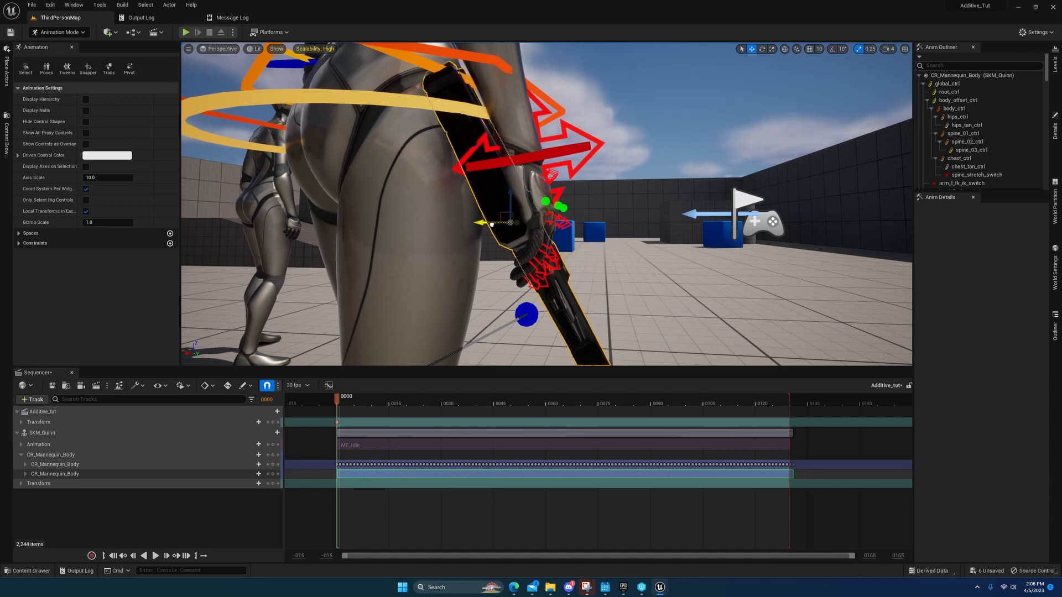
pyautogui.moveTo(492, 224)
pyautogui.mouseDown(button='right')
pyautogui.moveTo(478, 224)
pyautogui.moveTo(503, 226)
pyautogui.moveTo(305, 223)
pyautogui.moveTo(500, 219)
pyautogui.mouseUp(button='right')
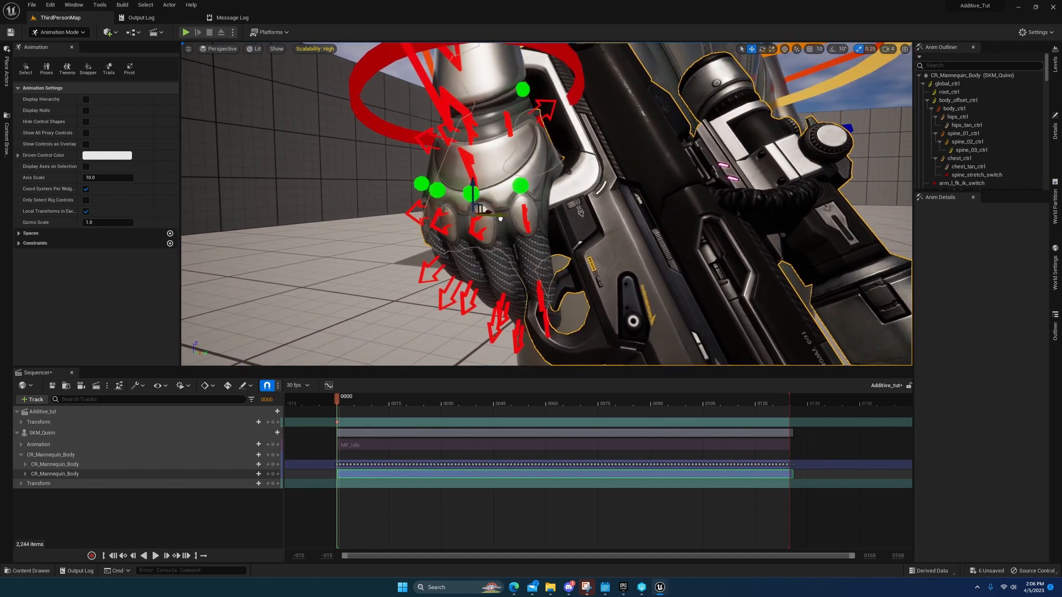
pyautogui.moveTo(500, 219); pyautogui.dragTo(495, 217)
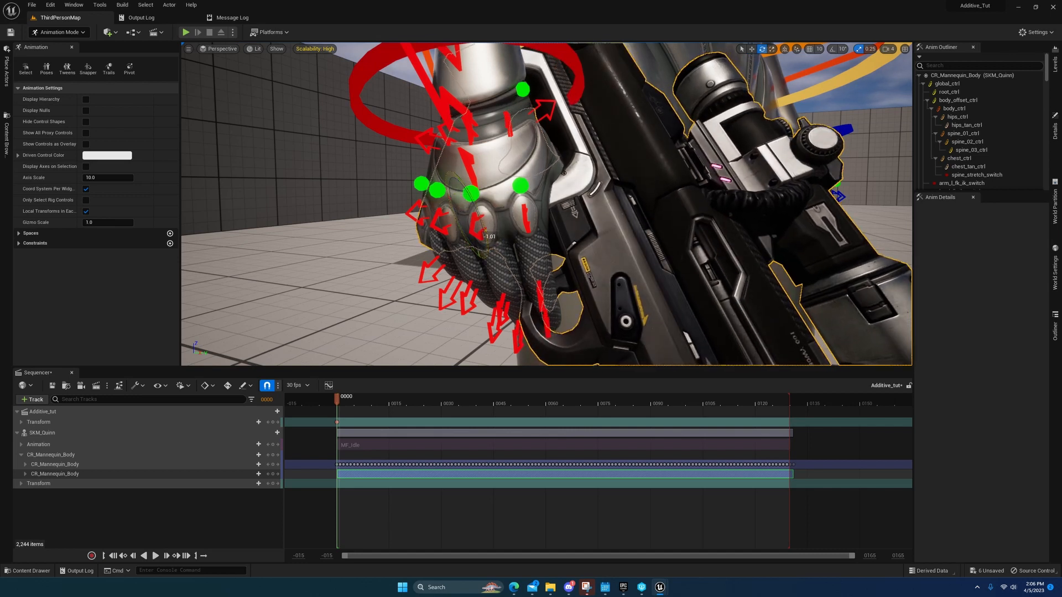
# Step: Fine-tune the rifle's angle and sideways offset so it lines up with the right palm from behind and in front
pyautogui.keyDown('alt'); pyautogui.moveTo(498, 227); pyautogui.dragTo(580, 227); pyautogui.keyUp('alt')
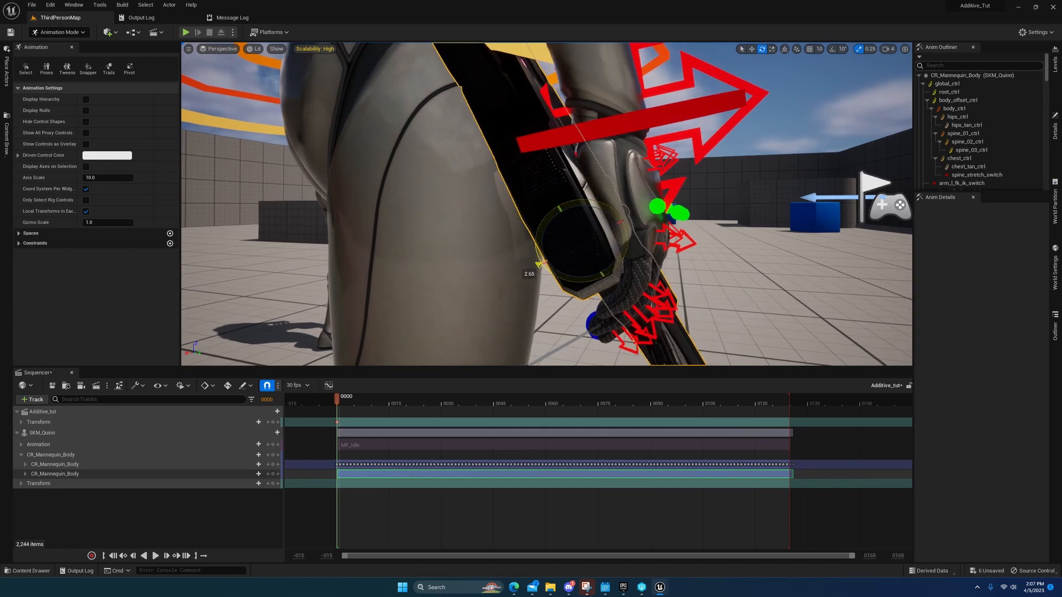
pyautogui.moveTo(661, 226); pyautogui.dragTo(542, 226, button='right')
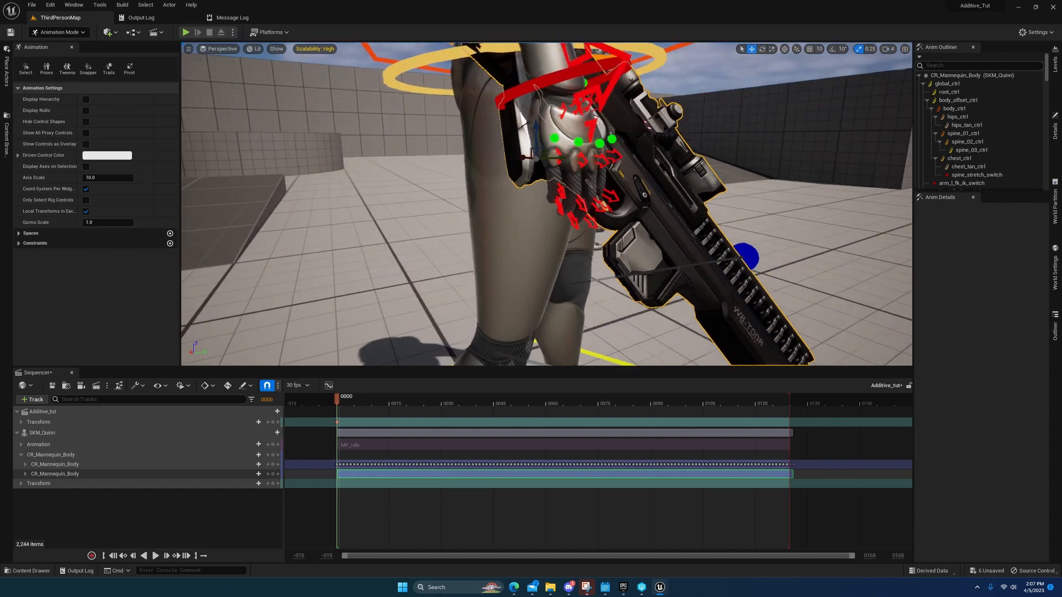
pyautogui.moveTo(586, 213); pyautogui.dragTo(586, 213, button='right')
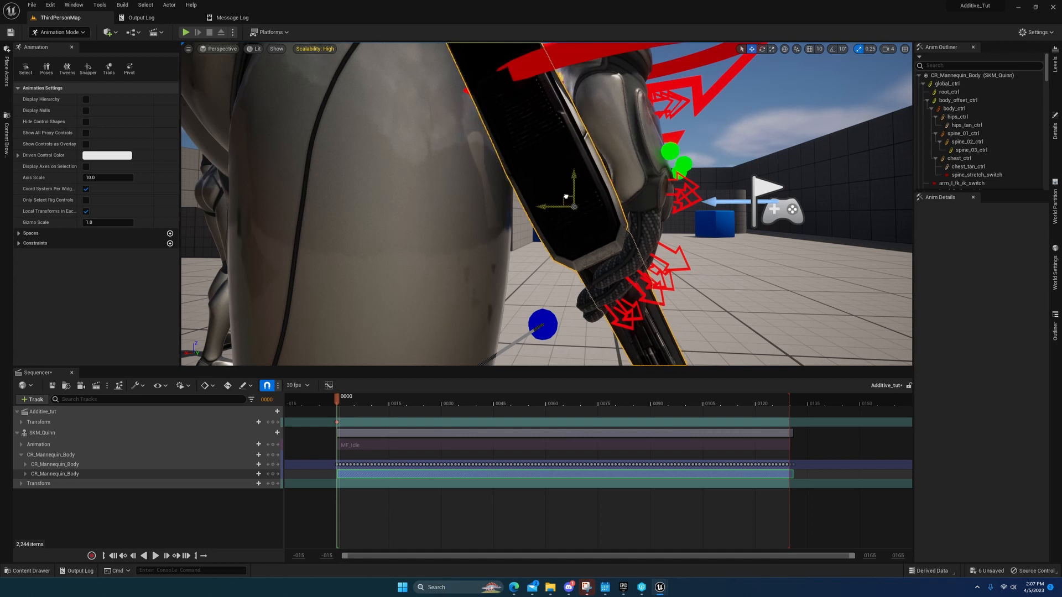
pyautogui.moveTo(566, 197); pyautogui.dragTo(602, 204, button='right')
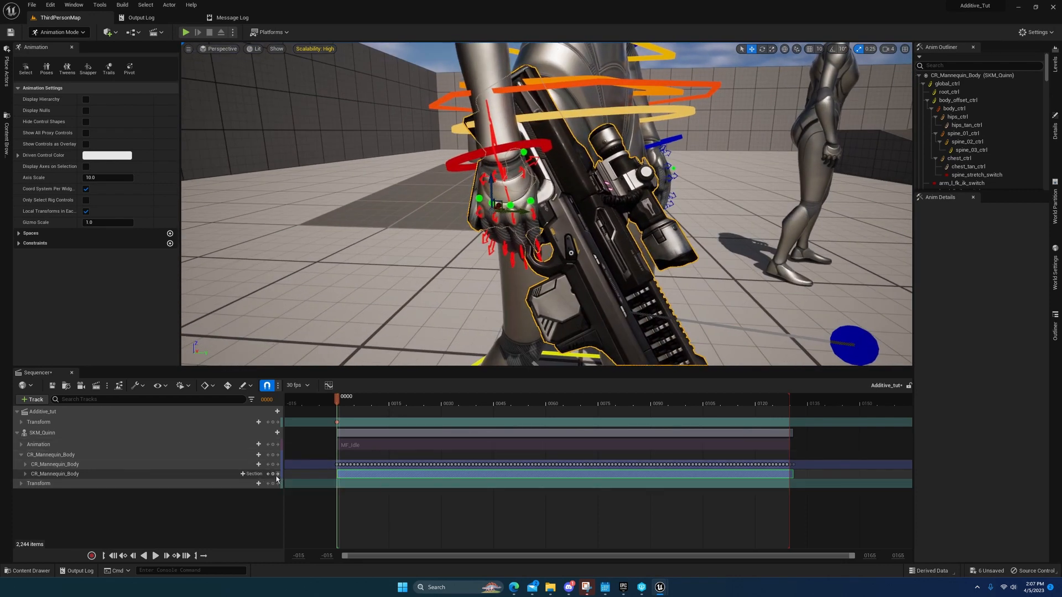
# Step: Rotate index_01_r_ctrl at frame 0 to angle the right index finger towards the rifle's trigger
pyautogui.click(505, 148)
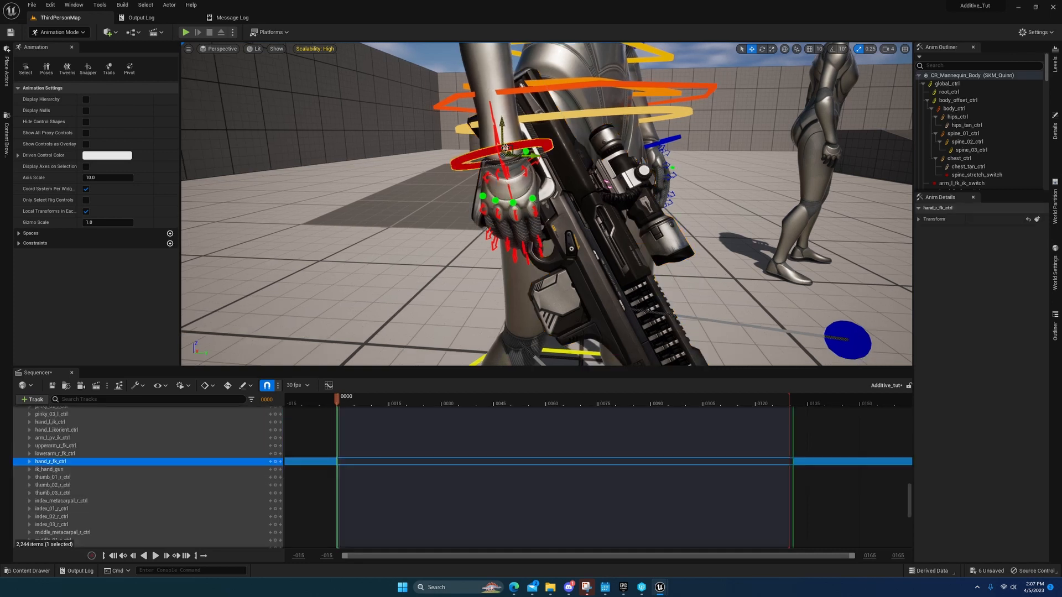
pyautogui.click(537, 214)
pyautogui.press('f')
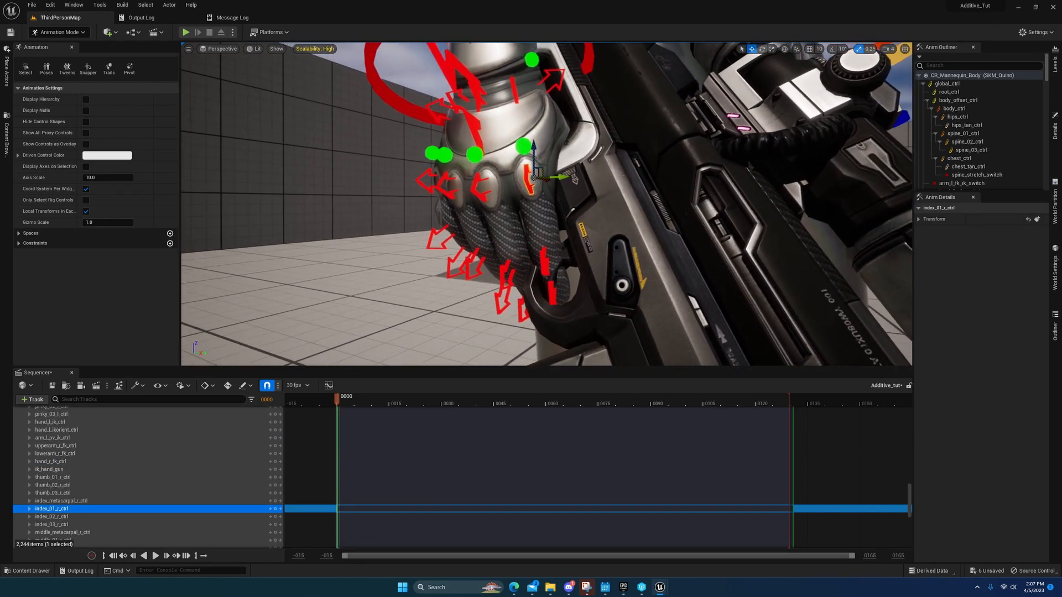
pyautogui.press('e')
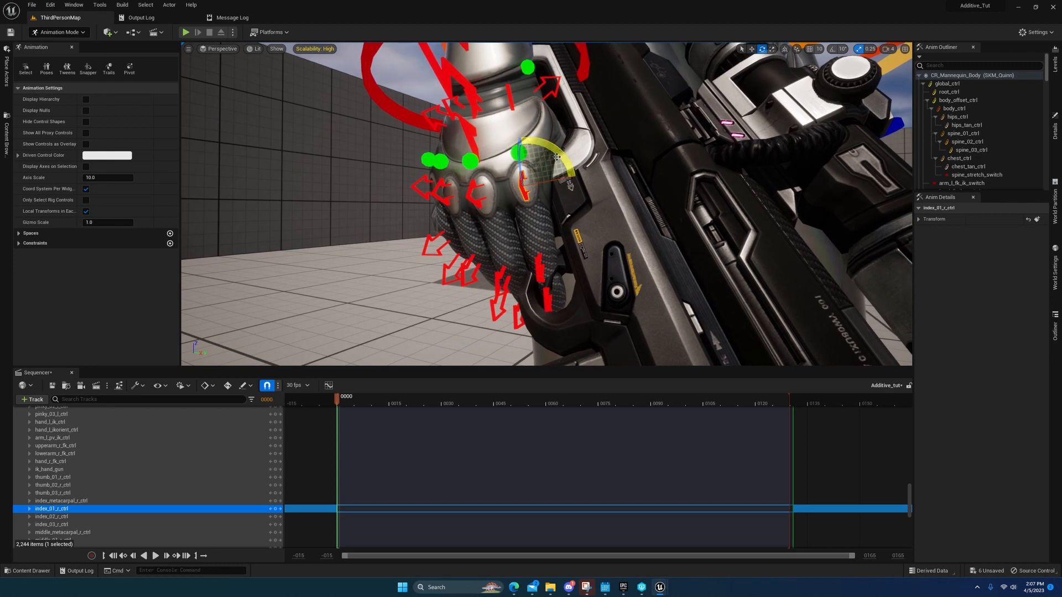
pyautogui.moveTo(557, 157); pyautogui.dragTo(559, 166)
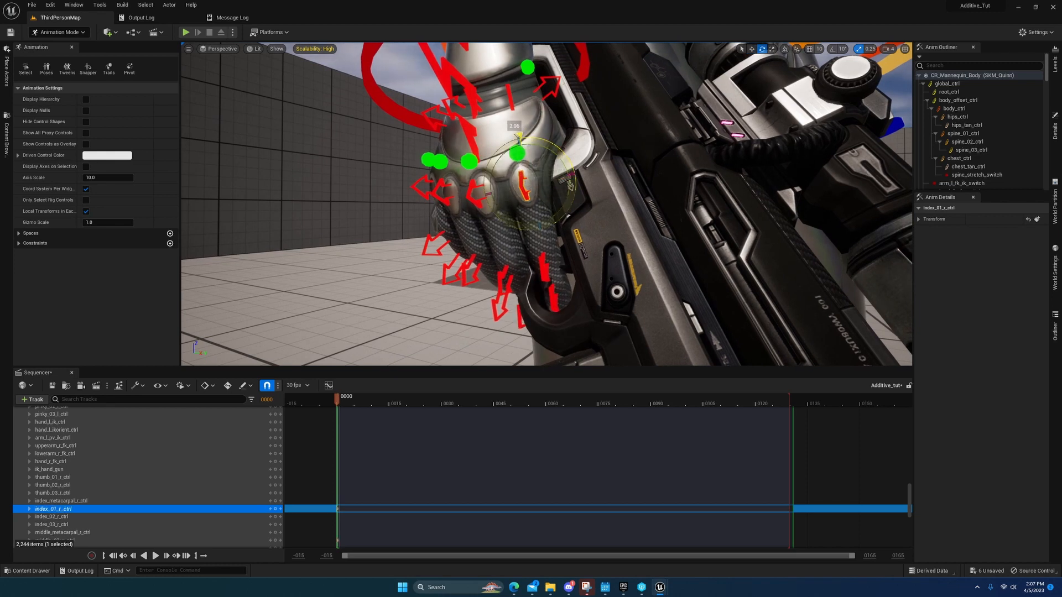
pyautogui.moveTo(516, 175); pyautogui.dragTo(515, 159)
pyautogui.moveTo(548, 261); pyautogui.dragTo(539, 230, button='right')
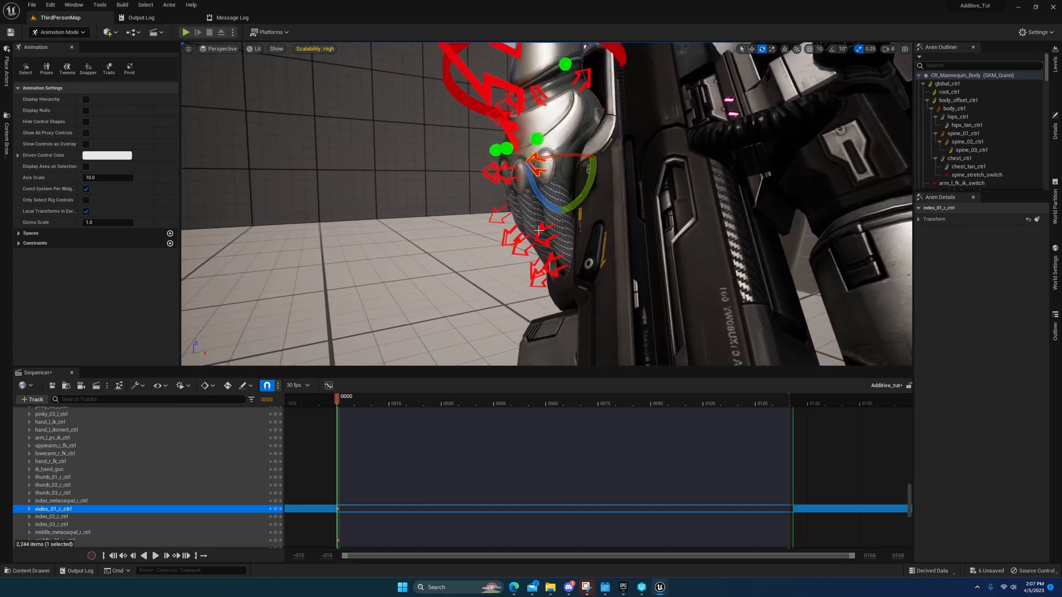
pyautogui.click(543, 229)
pyautogui.moveTo(537, 200); pyautogui.dragTo(549, 184)
pyautogui.moveTo(549, 185); pyautogui.dragTo(634, 176, button='right')
pyautogui.click(645, 149)
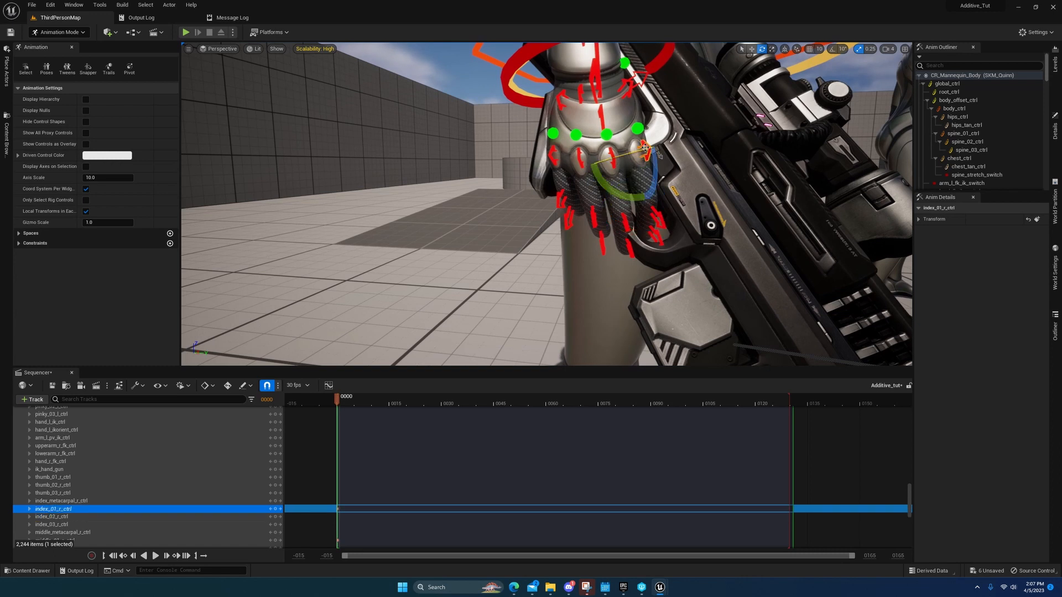
# Step: Rotate middle_01_r_ctrl, ring_01_r_ctrl and pinky_01_r_ctrl at frame 0 to bring the fingers around the rifle grip
pyautogui.click(612, 157)
pyautogui.moveTo(609, 141); pyautogui.dragTo(612, 159)
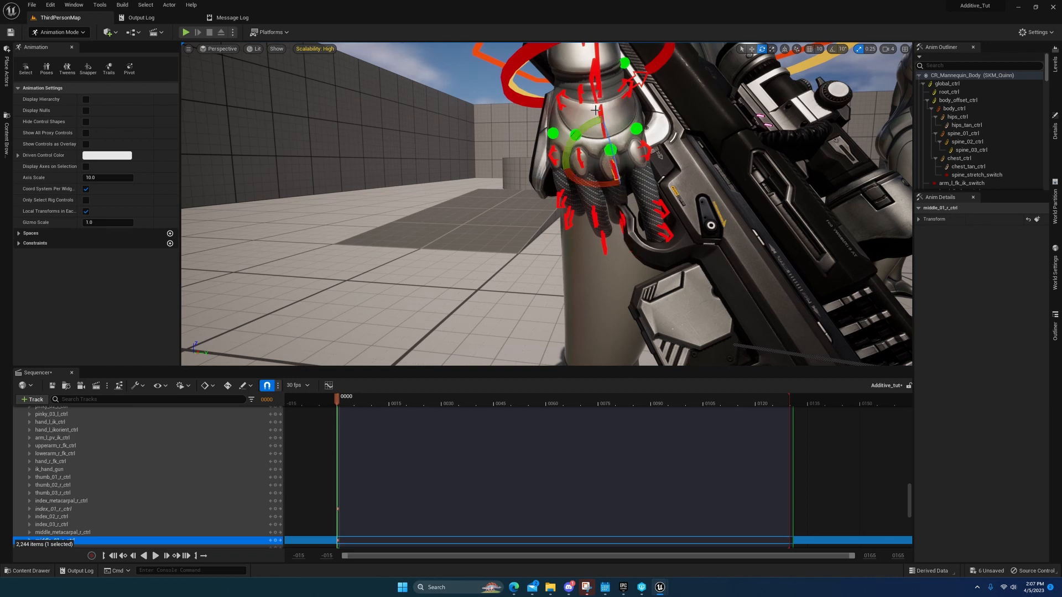
pyautogui.moveTo(586, 125); pyautogui.dragTo(587, 126)
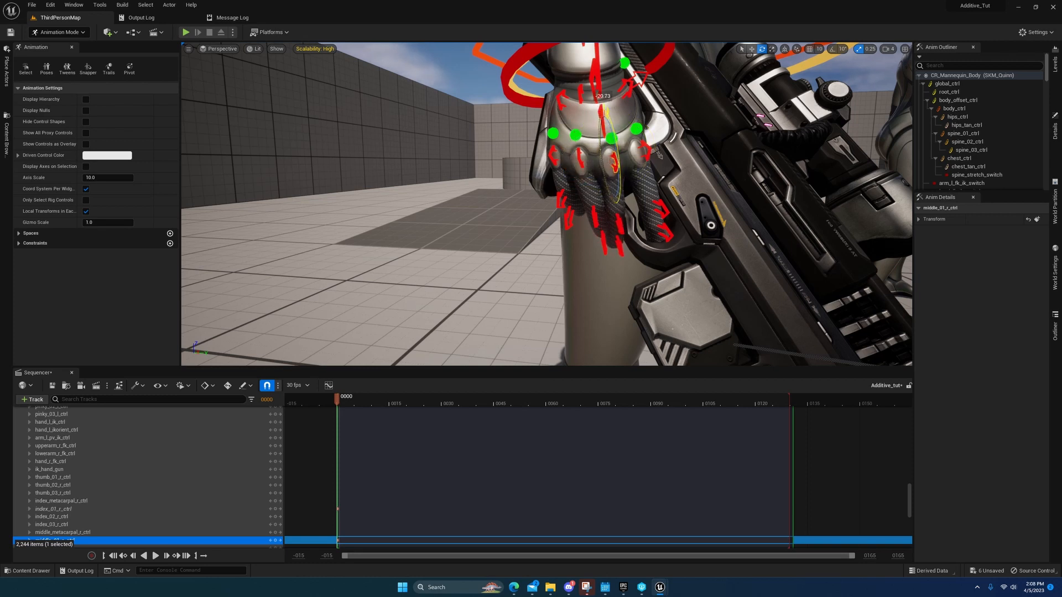
pyautogui.click(581, 159)
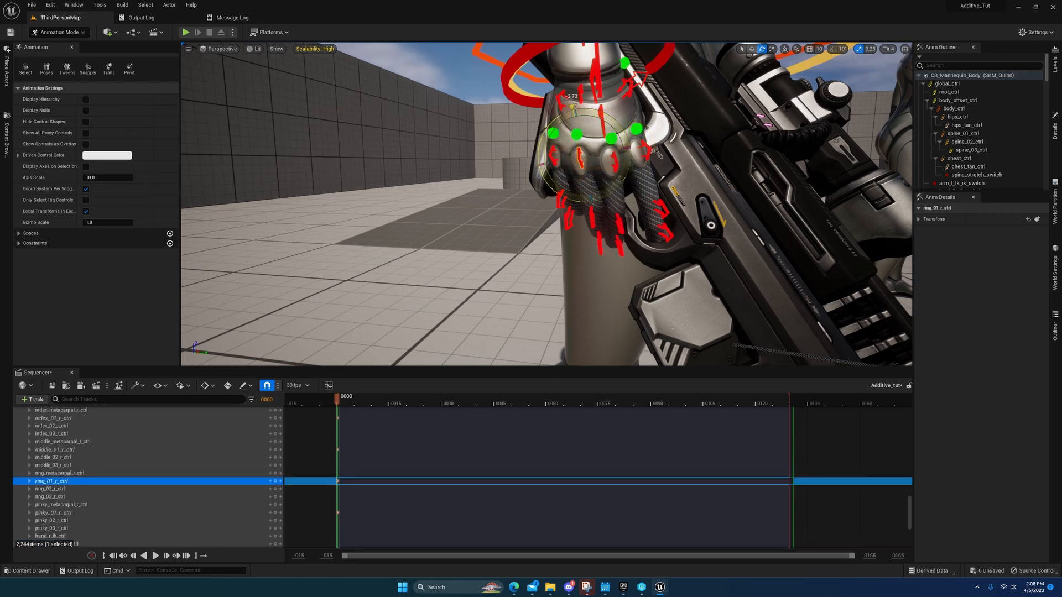
pyautogui.click(553, 156)
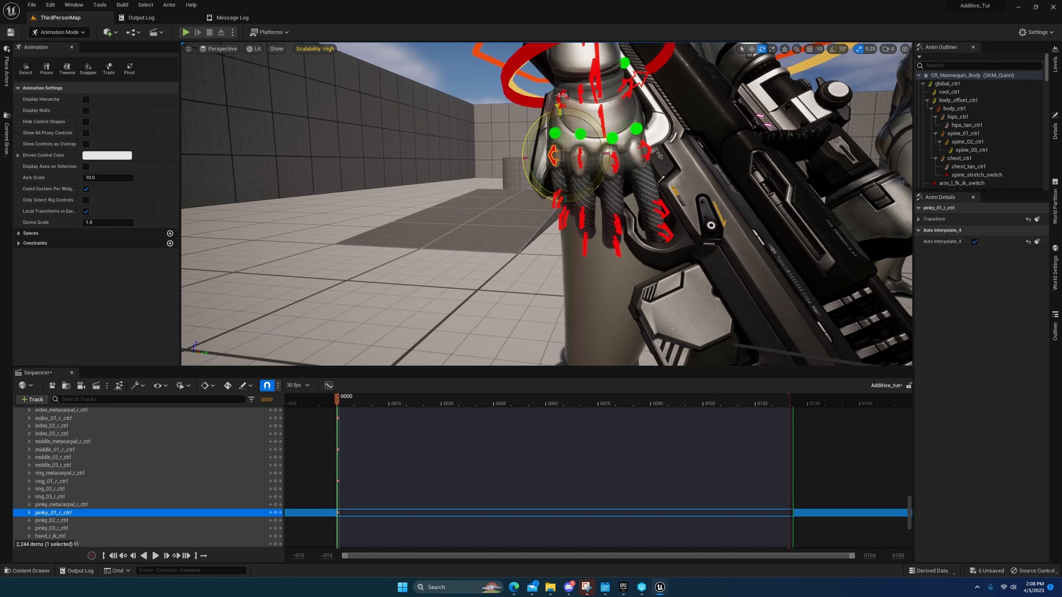
# Step: Finish rotating pinky_01_r_ctrl and bend pinky_02_r_ctrl to curl the right little finger around the rifle grip
pyautogui.moveTo(560, 108); pyautogui.dragTo(556, 108)
pyautogui.moveTo(557, 108); pyautogui.dragTo(575, 122, button='right')
pyautogui.click(561, 213)
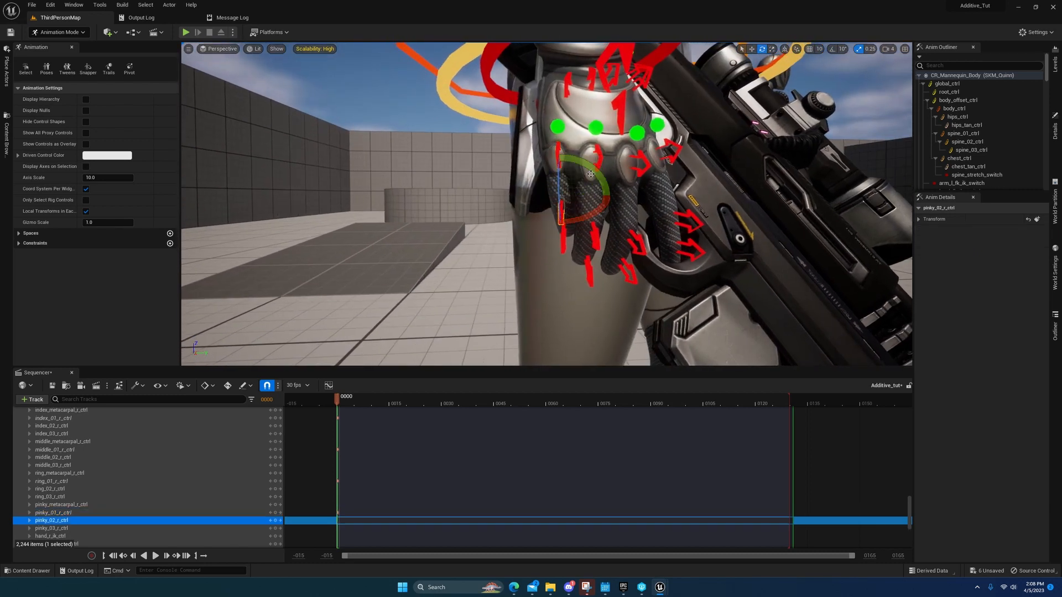
pyautogui.moveTo(561, 183); pyautogui.dragTo(657, 172, button='right')
pyautogui.moveTo(657, 172); pyautogui.dragTo(653, 150)
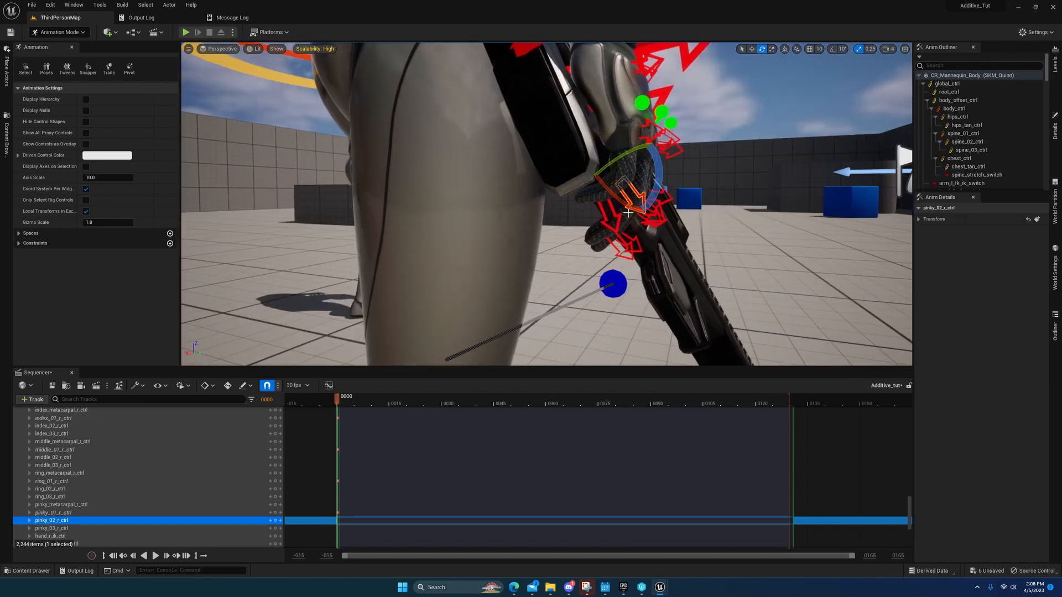
pyautogui.moveTo(651, 223); pyautogui.dragTo(669, 205, button='right')
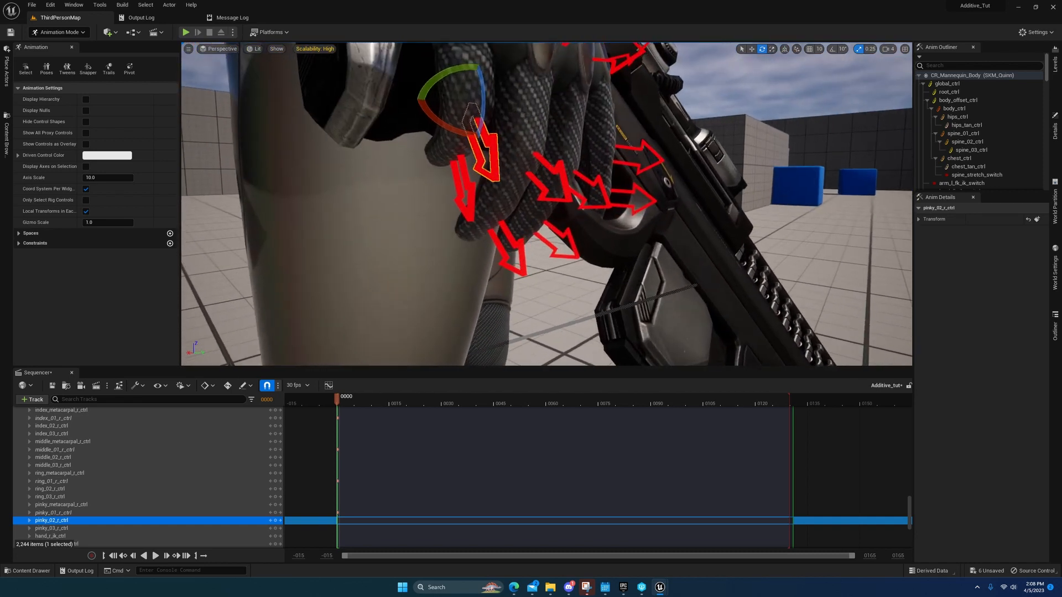
# Step: Rotate the second-joint controls of the neighbouring right-hand fingers, up to middle_02_r_ctrl, to curl them around the grip
pyautogui.click(559, 184)
pyautogui.moveTo(545, 144); pyautogui.dragTo(594, 164)
pyautogui.click(581, 177)
pyautogui.moveTo(594, 164); pyautogui.dragTo(534, 162, button='right')
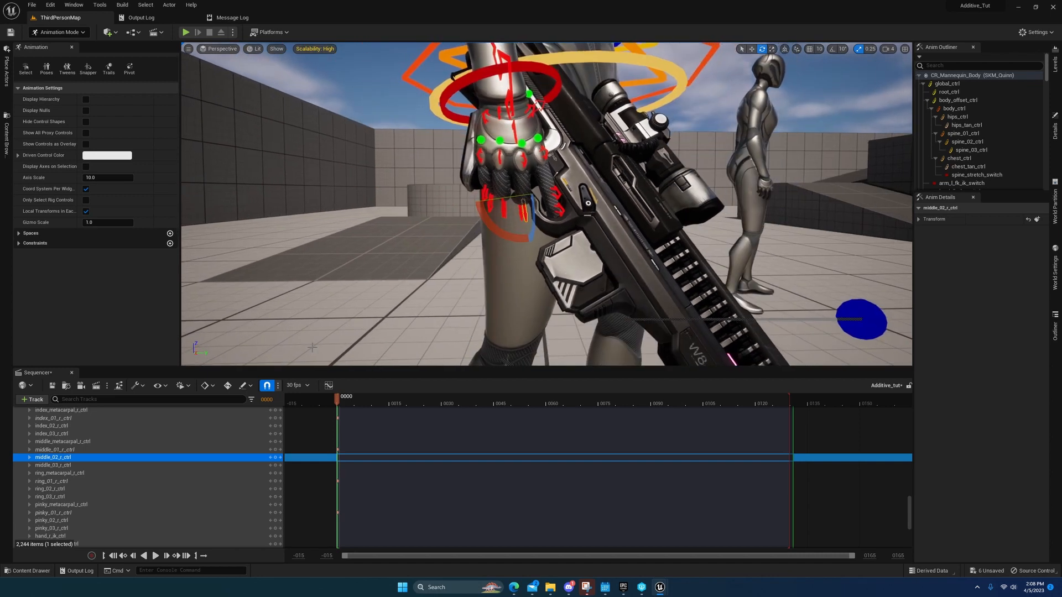
# Step: Turn on automatic keyframing and collapse the additive CR_Mannequin_Body section's control list
pyautogui.click(228, 385)
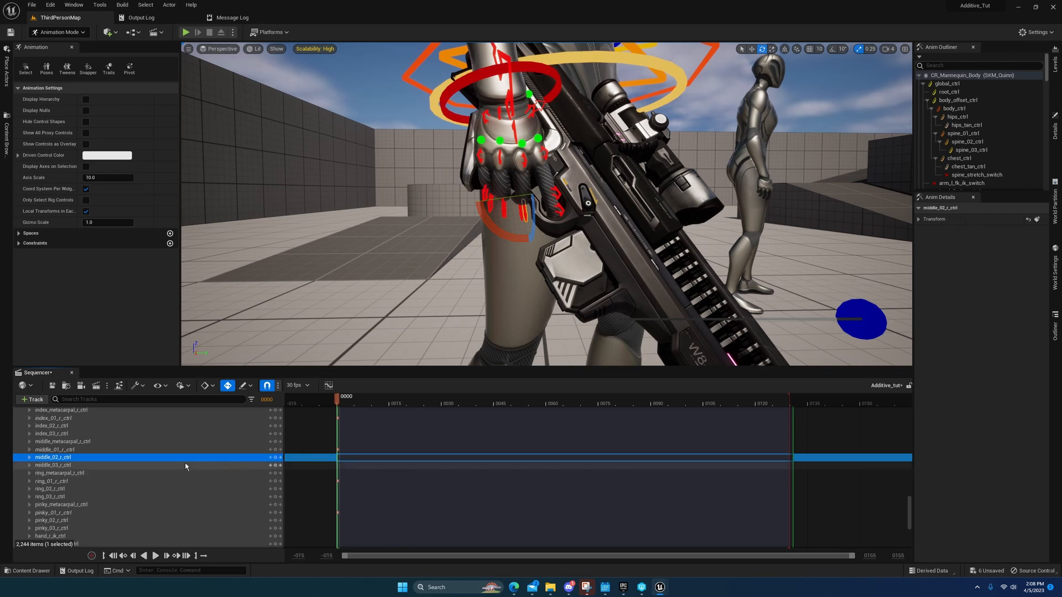
pyautogui.scroll(2, 66, 454)
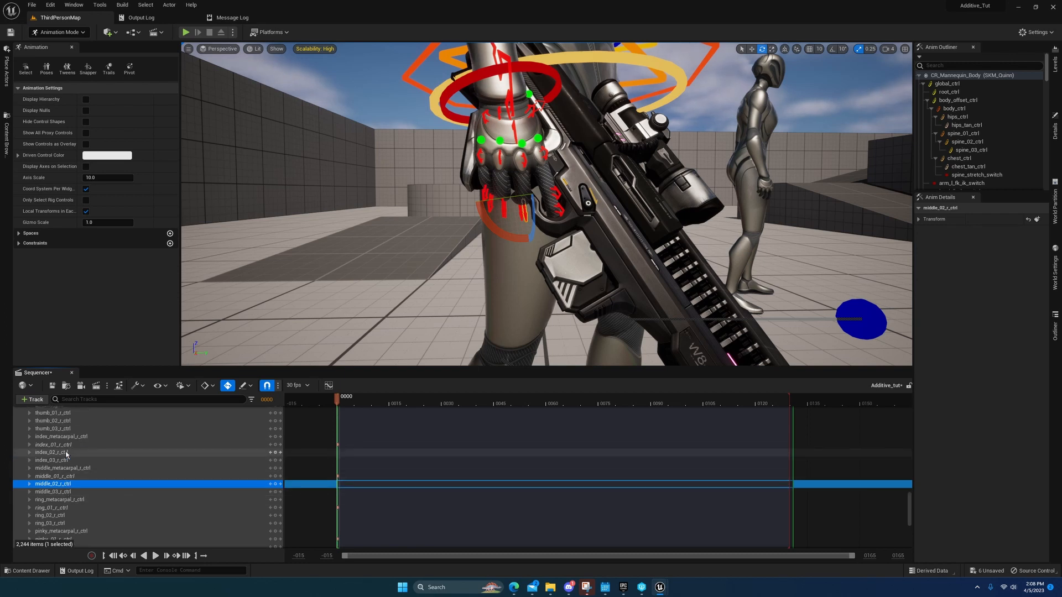
pyautogui.scroll(10, 69, 439)
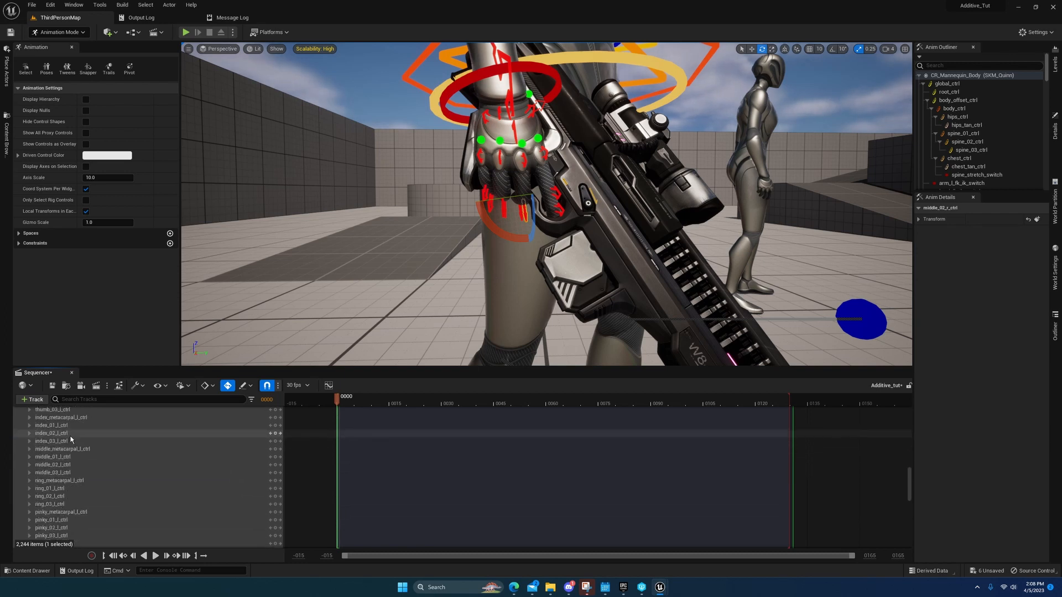
pyautogui.scroll(10, 76, 437)
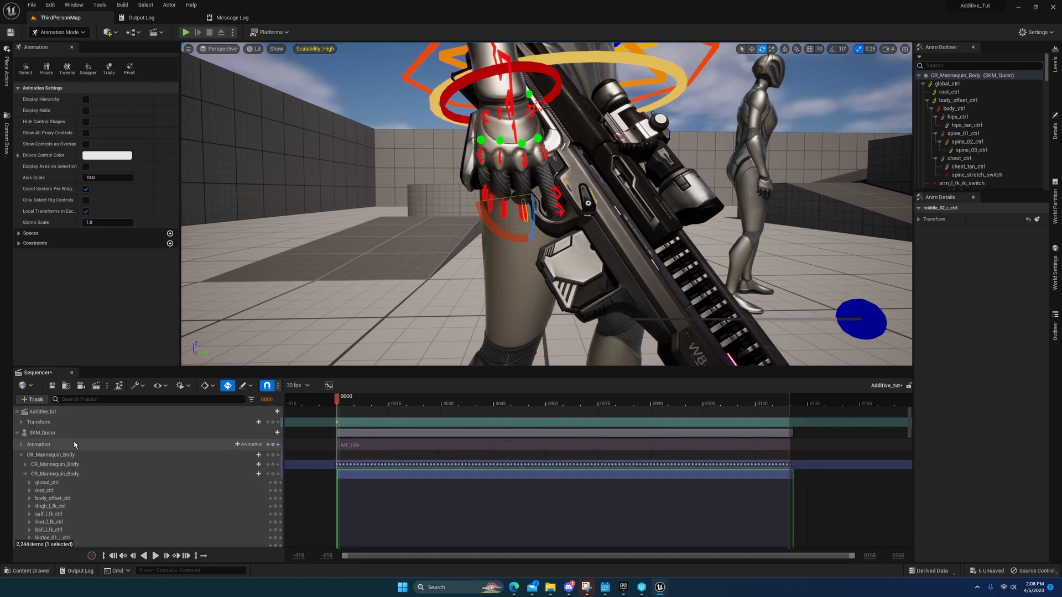
pyautogui.click(30, 474)
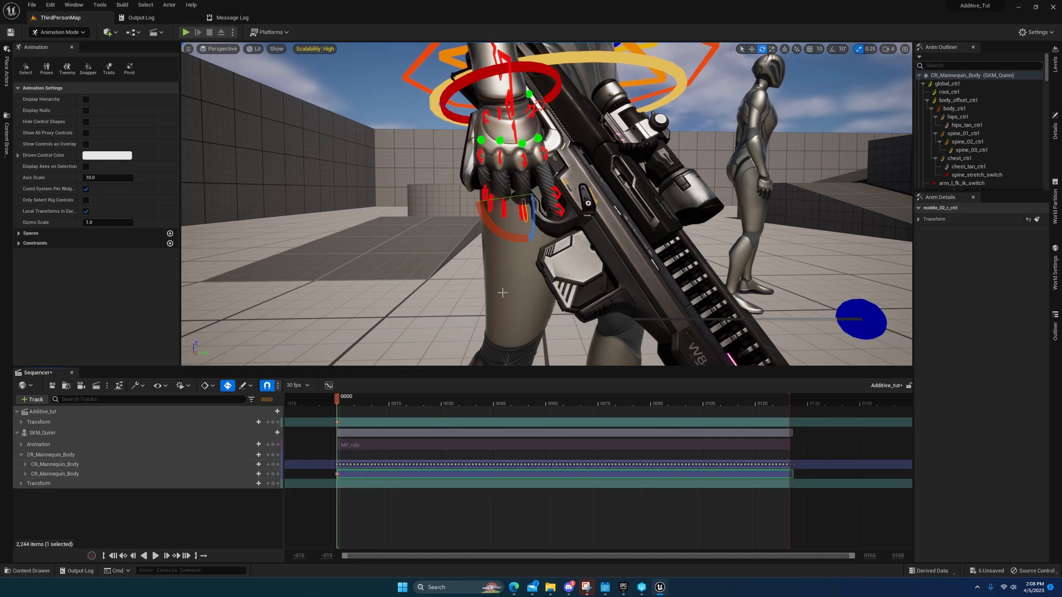
# Step: Undo the last move of the middle_02_r_ctrl finger control
pyautogui.moveTo(502, 291)
pyautogui.mouseDown(button='right')
pyautogui.moveTo(498, 243)
pyautogui.moveTo(437, 261)
pyautogui.moveTo(321, 251)
pyautogui.moveTo(459, 257)
pyautogui.moveTo(494, 278)
pyautogui.mouseUp(button='right')
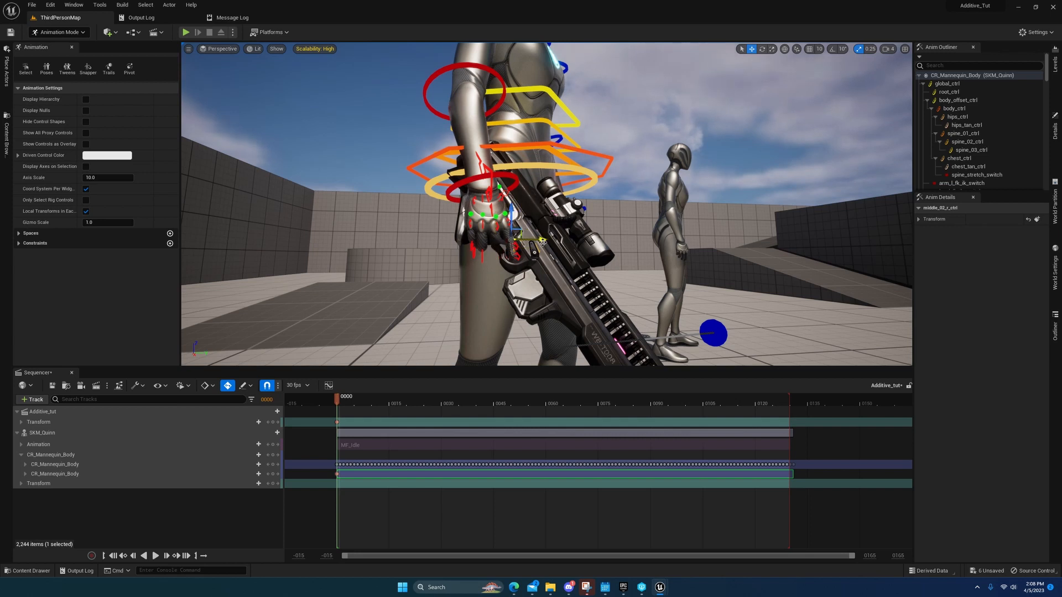
pyautogui.click(41, 4)
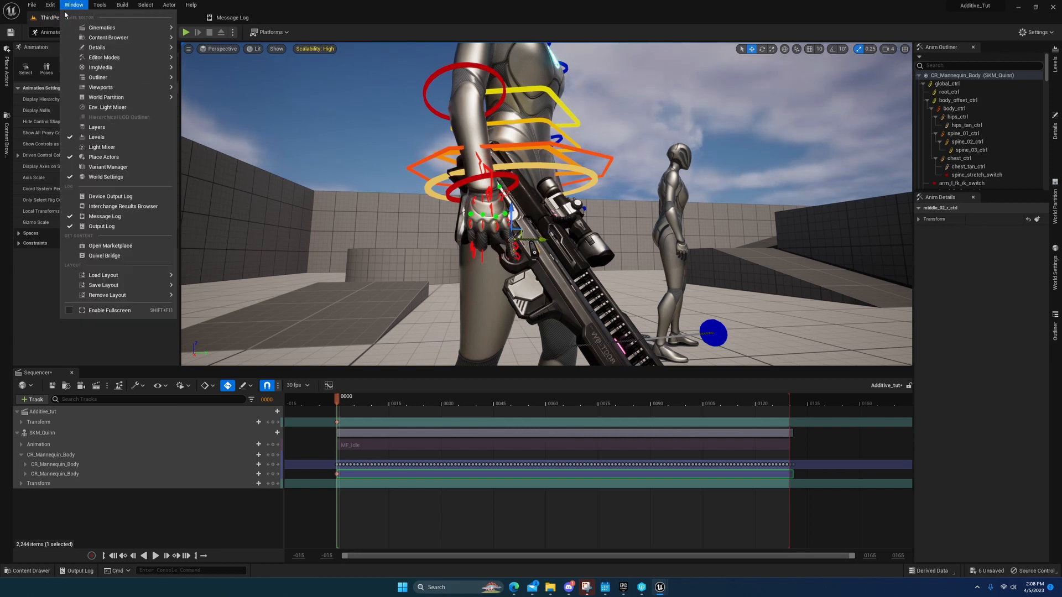
pyautogui.click(68, 31)
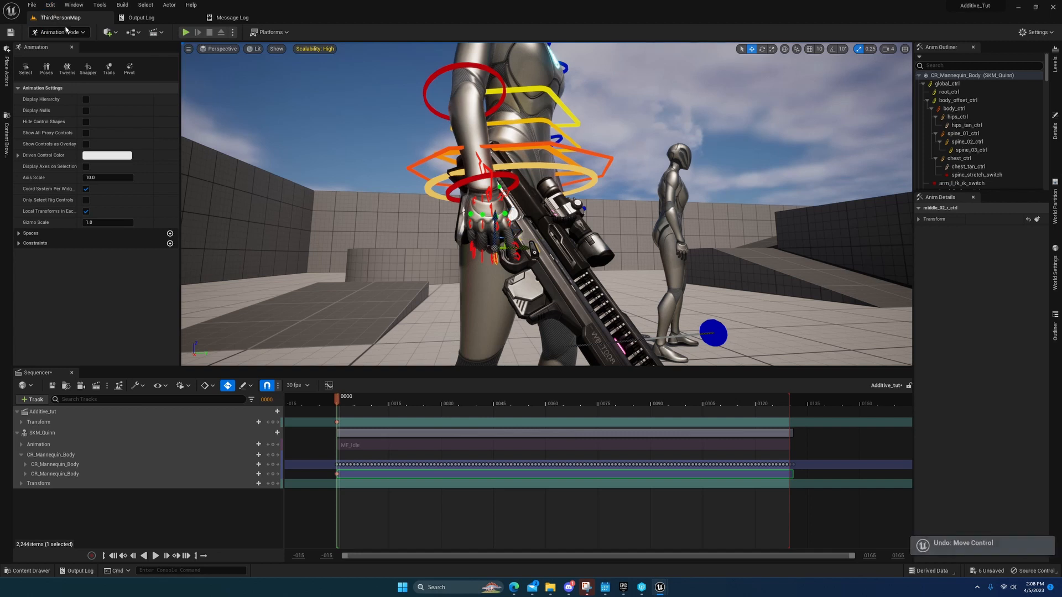
pyautogui.click(52, 9)
pyautogui.click(51, 6)
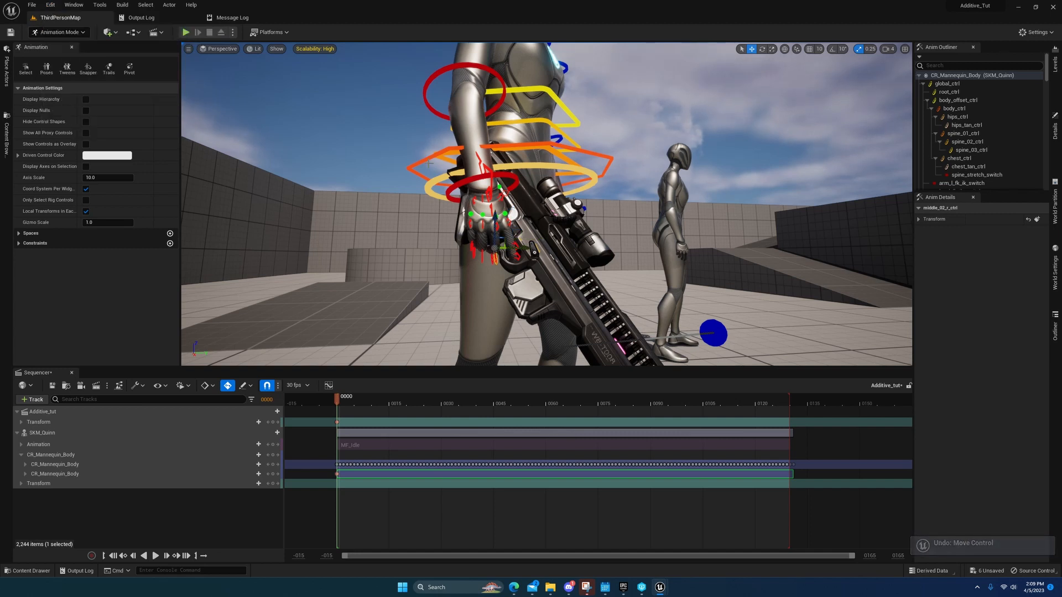
# Step: Try to raise and rotate hand_r_fk_ctrl so the right hand holds the rifle level at chest height
pyautogui.moveTo(487, 221)
pyautogui.mouseDown(button='right')
pyautogui.moveTo(479, 194)
pyautogui.moveTo(486, 223)
pyautogui.moveTo(471, 221)
pyautogui.moveTo(497, 217)
pyautogui.moveTo(480, 204)
pyautogui.mouseUp(button='right')
pyautogui.click(477, 213)
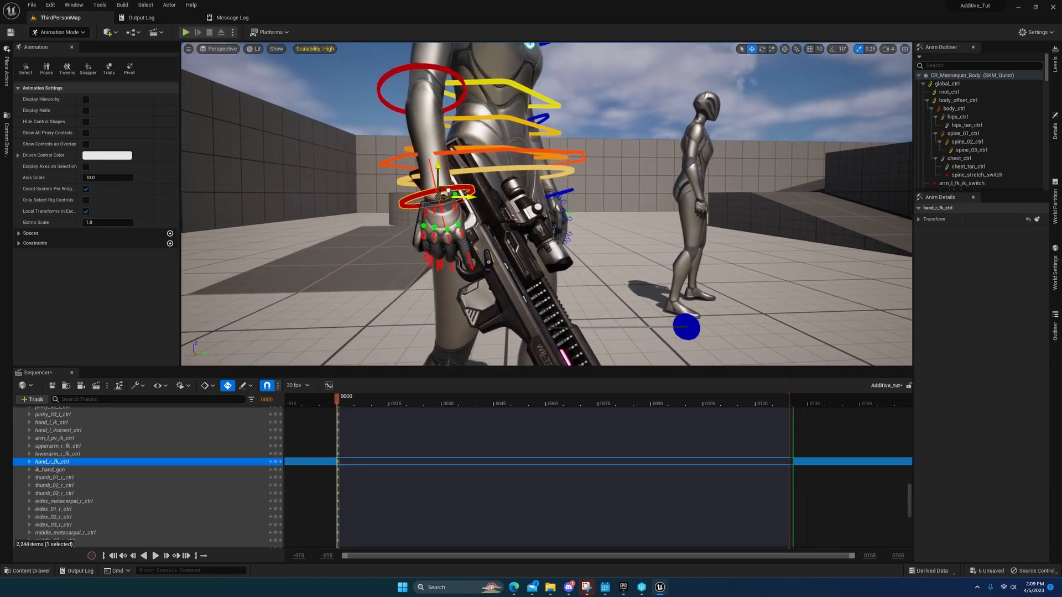
pyautogui.moveTo(448, 190); pyautogui.dragTo(511, 84)
pyautogui.press('e')
pyautogui.moveTo(470, 123); pyautogui.dragTo(492, 131)
pyautogui.moveTo(492, 131); pyautogui.dragTo(470, 160, button='right')
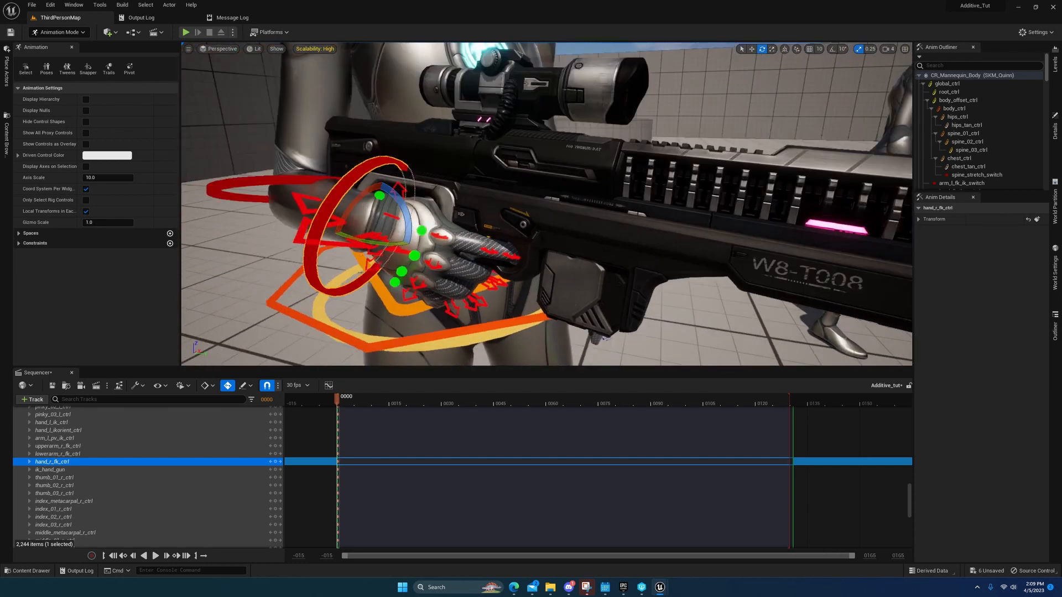
pyautogui.press('f')
pyautogui.press('w')
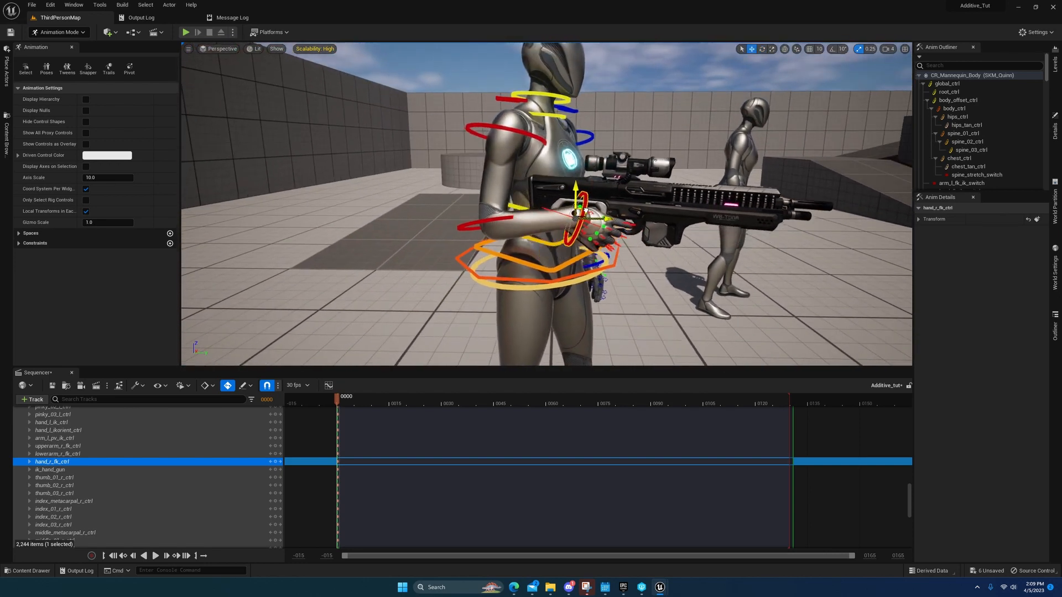
pyautogui.moveTo(585, 212); pyautogui.dragTo(605, 184)
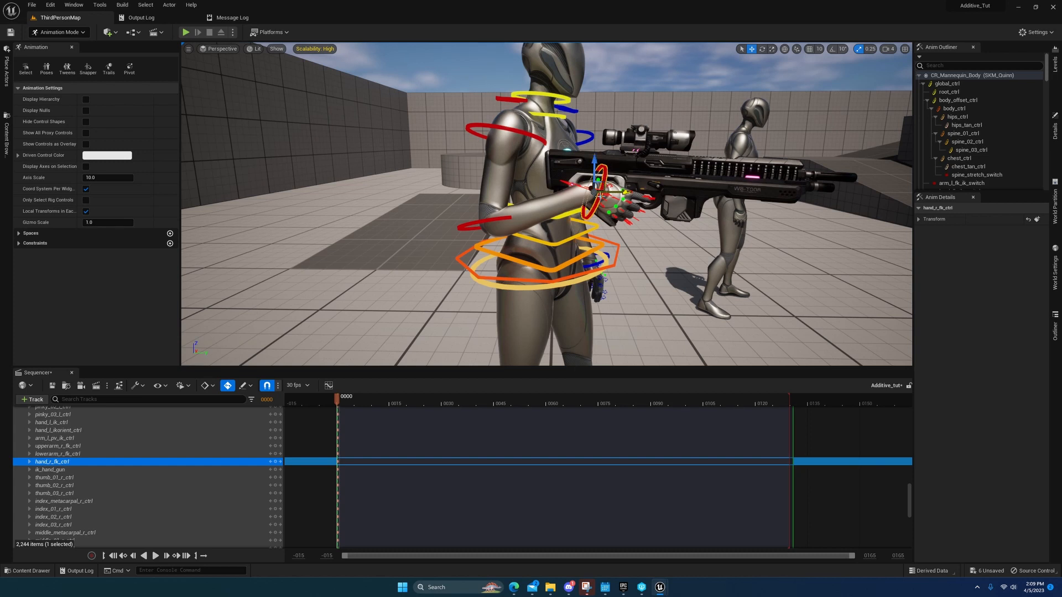
# Step: Undo the moves and the rotation of hand_r_fk_ctrl so the right arm hangs down again
pyautogui.click(49, 5)
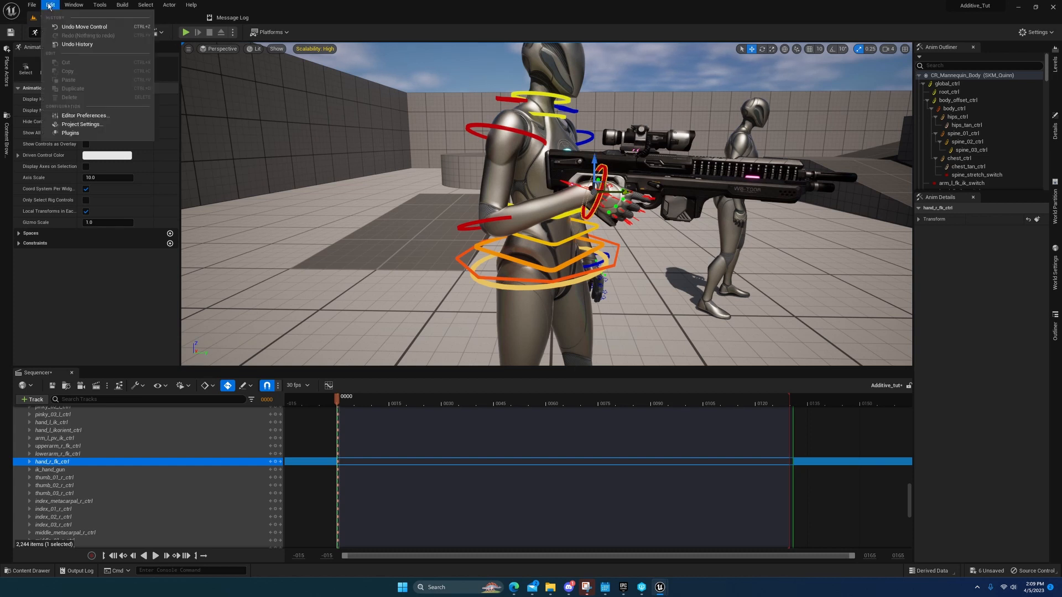
pyautogui.click(72, 27)
pyautogui.click(50, 6)
pyautogui.click(66, 27)
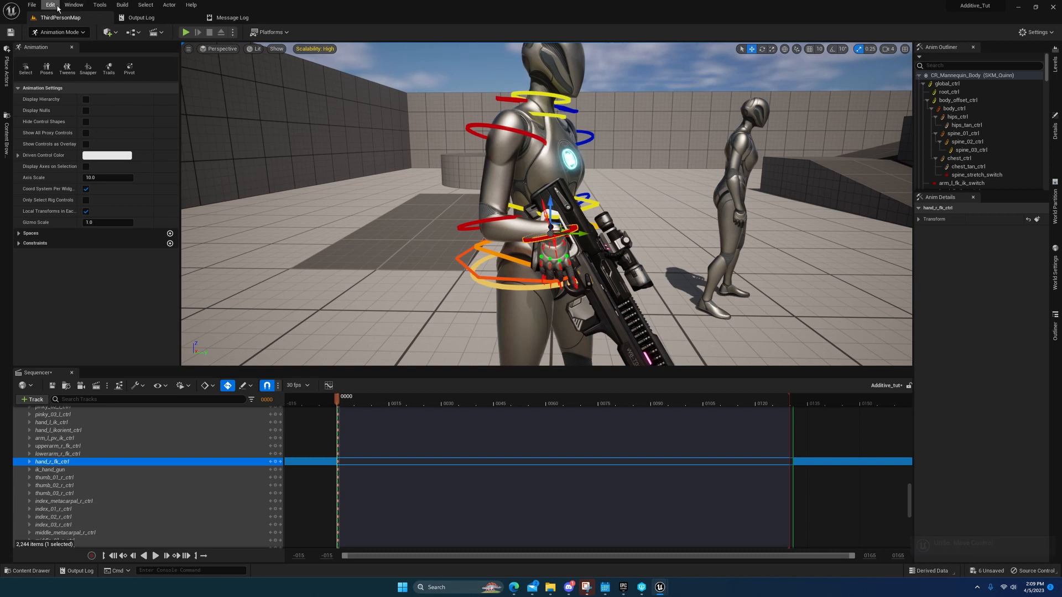
pyautogui.click(50, 5)
pyautogui.click(67, 27)
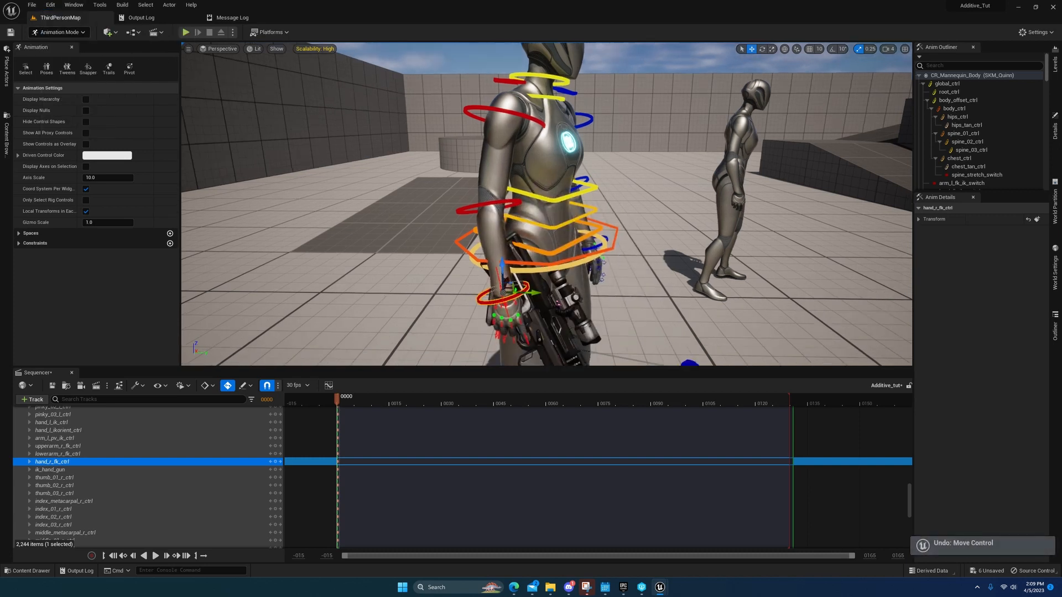
# Step: Delete the baked FK/IK switch and ShowBodyControls keys after frame 0 under global_ctrl in the base CR_Mannequin_Body section
pyautogui.moveTo(342, 323)
pyautogui.mouseDown(button='right')
pyautogui.moveTo(342, 299)
pyautogui.moveTo(342, 322)
pyautogui.mouseUp(button='right')
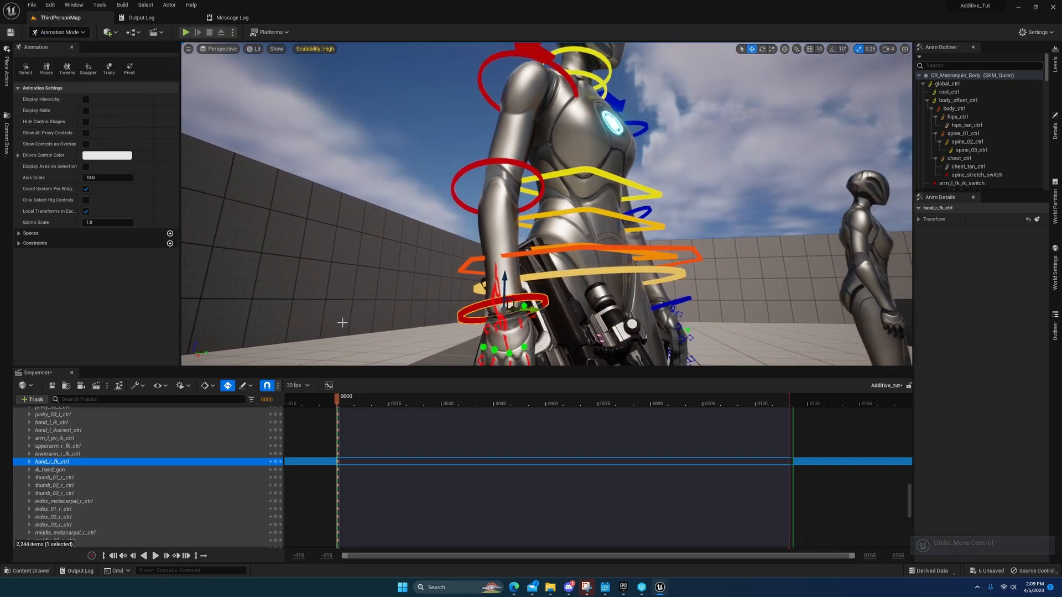
pyautogui.scroll(15, 60, 460)
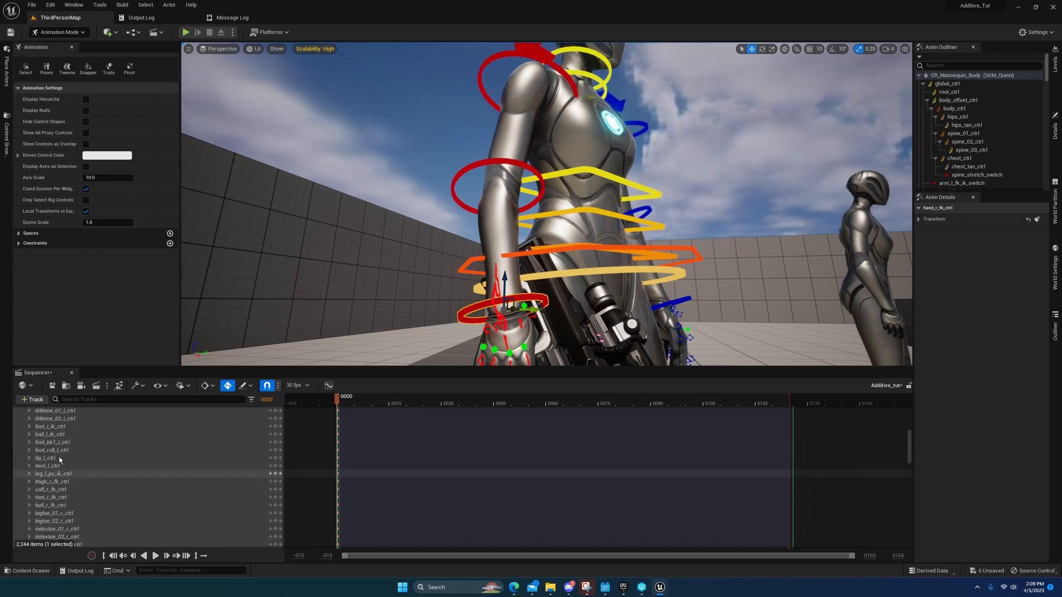
pyautogui.scroll(10, 60, 460)
pyautogui.click(25, 464)
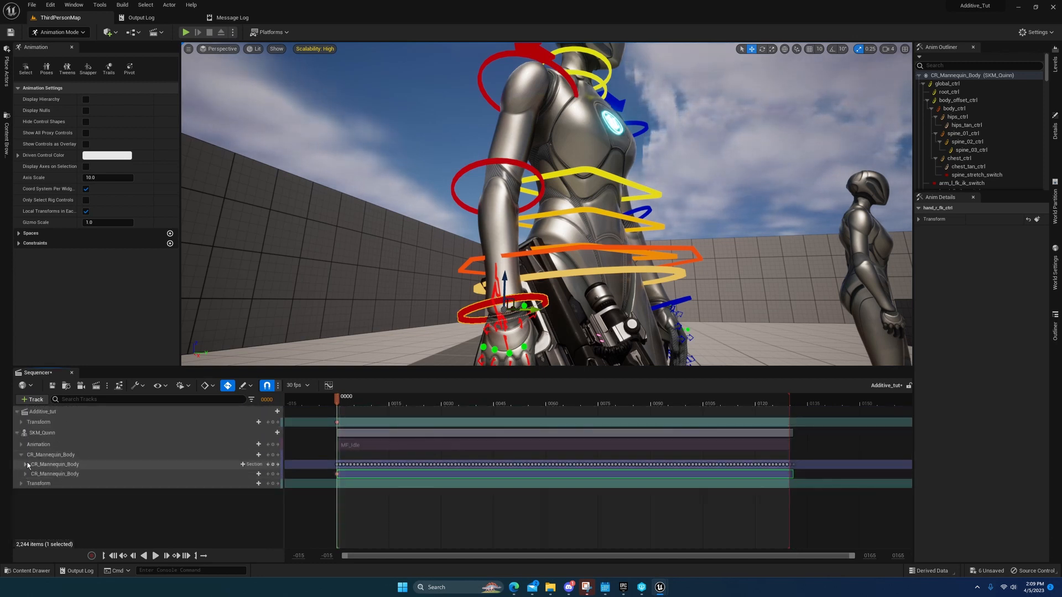
pyautogui.click(25, 465)
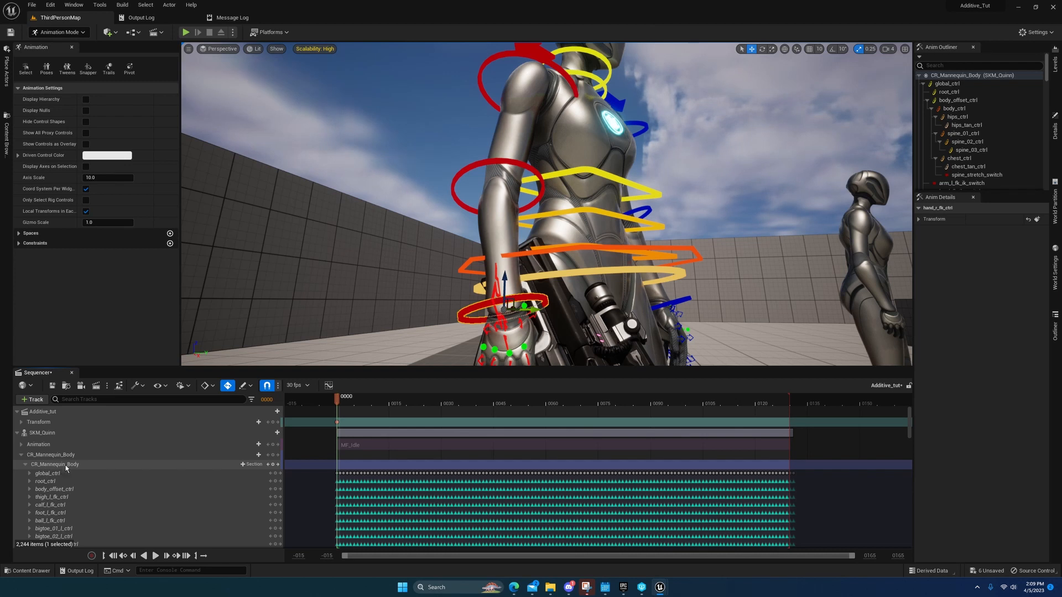
pyautogui.click(30, 474)
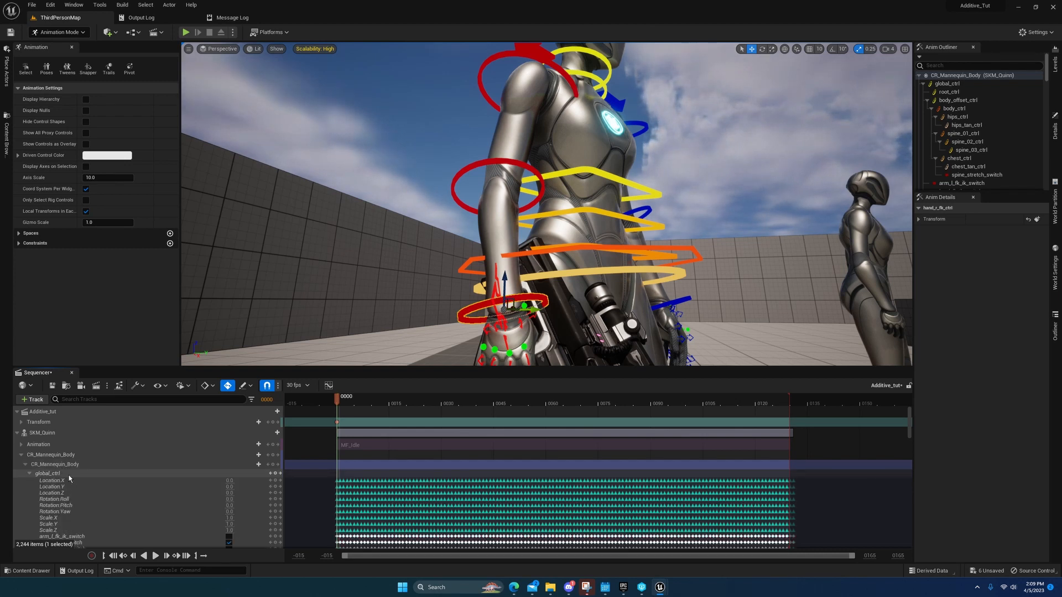
pyautogui.scroll(-3, 88, 473)
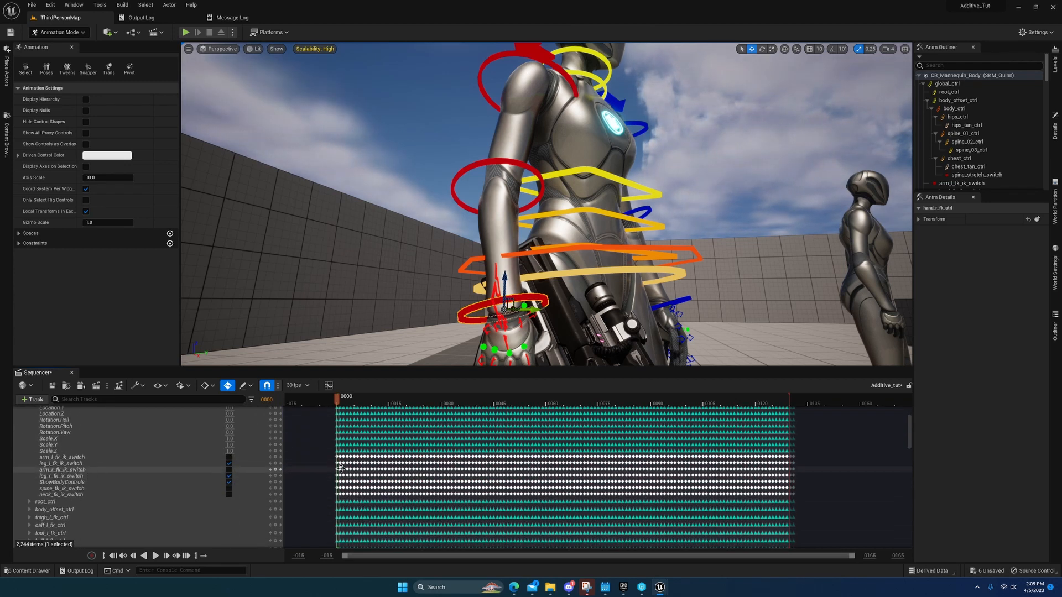
pyautogui.moveTo(806, 456); pyautogui.dragTo(348, 499)
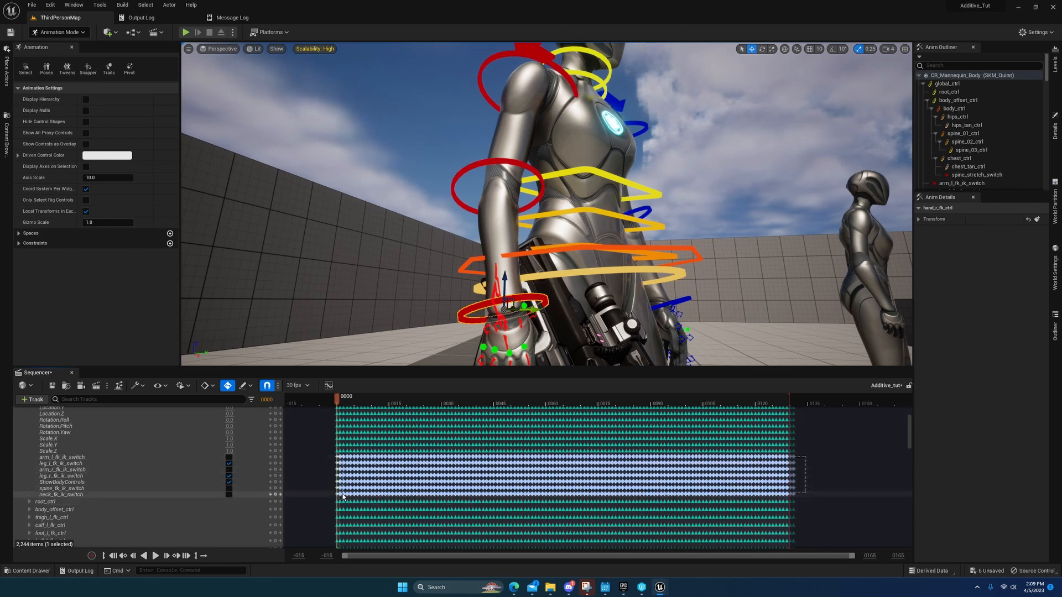
pyautogui.press('Delete')
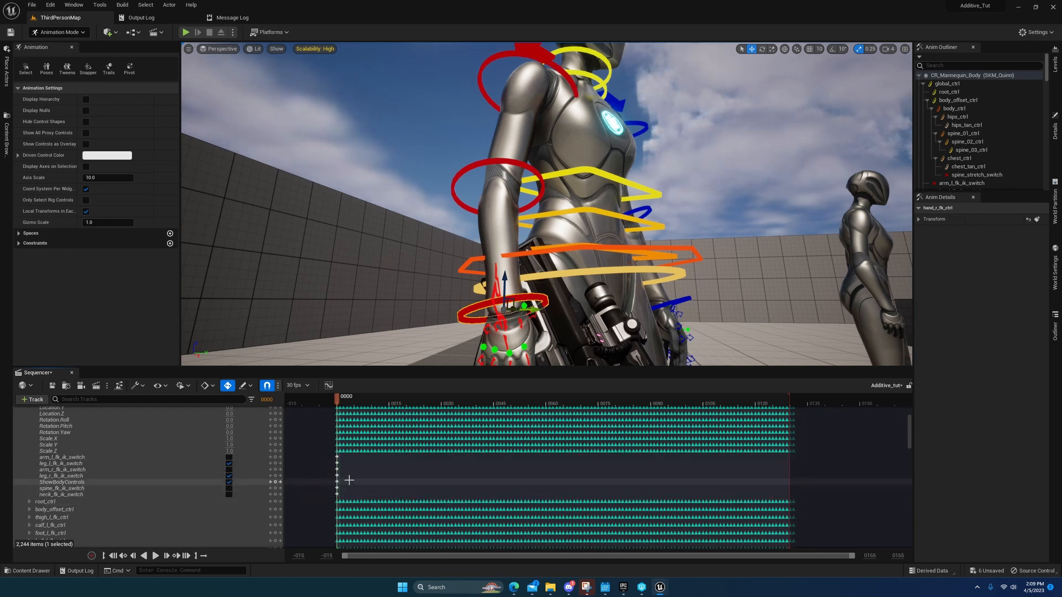
# Step: Enable arm_l_fk_ik_switch and arm_r_fk_ik_switch at frame 0 to put both arms in IK, and save the sequence
pyautogui.click(229, 470)
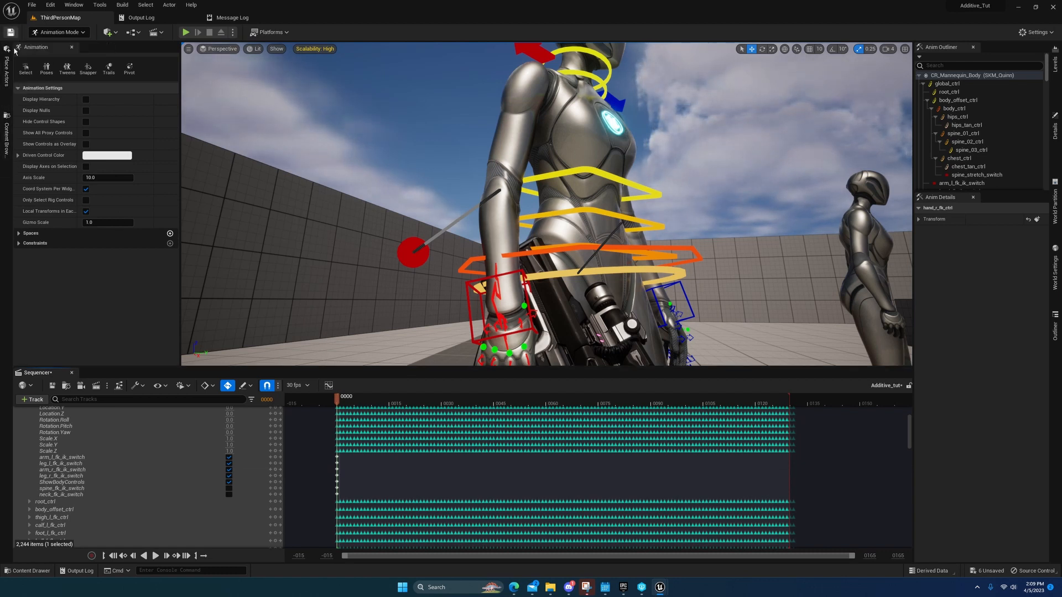
pyautogui.click(53, 385)
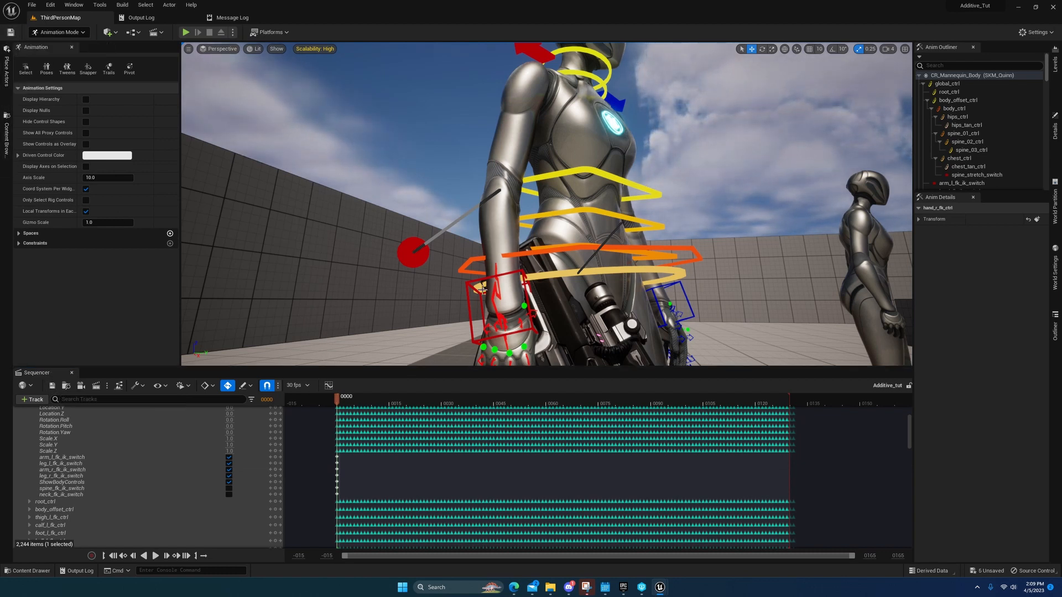
# Step: Collapse the base CR_Mannequin_Body section and select the additive section below it
pyautogui.scroll(15, 22, 459)
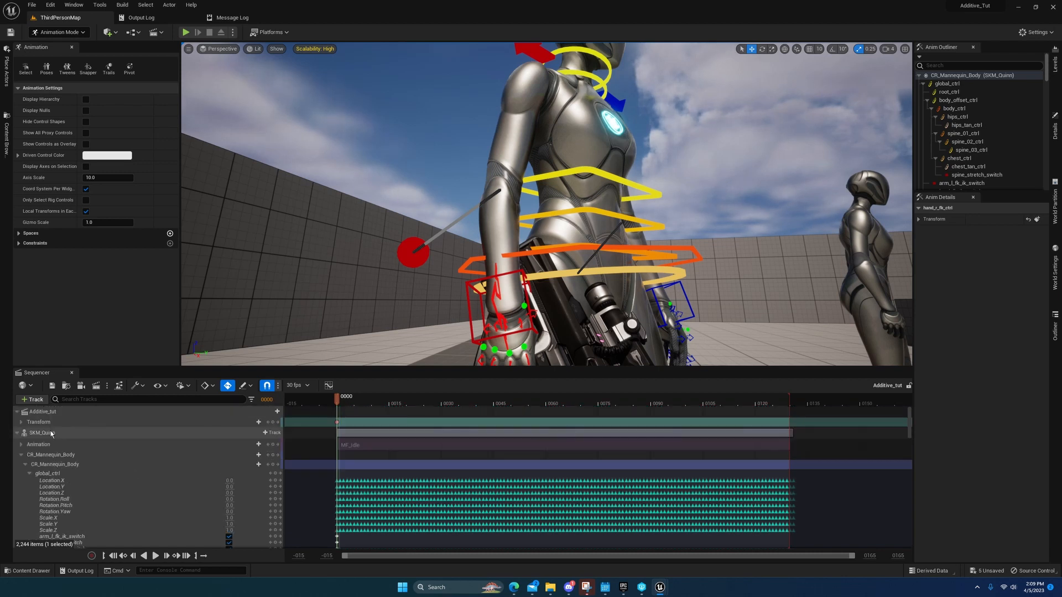
pyautogui.click(21, 455)
pyautogui.click(21, 455)
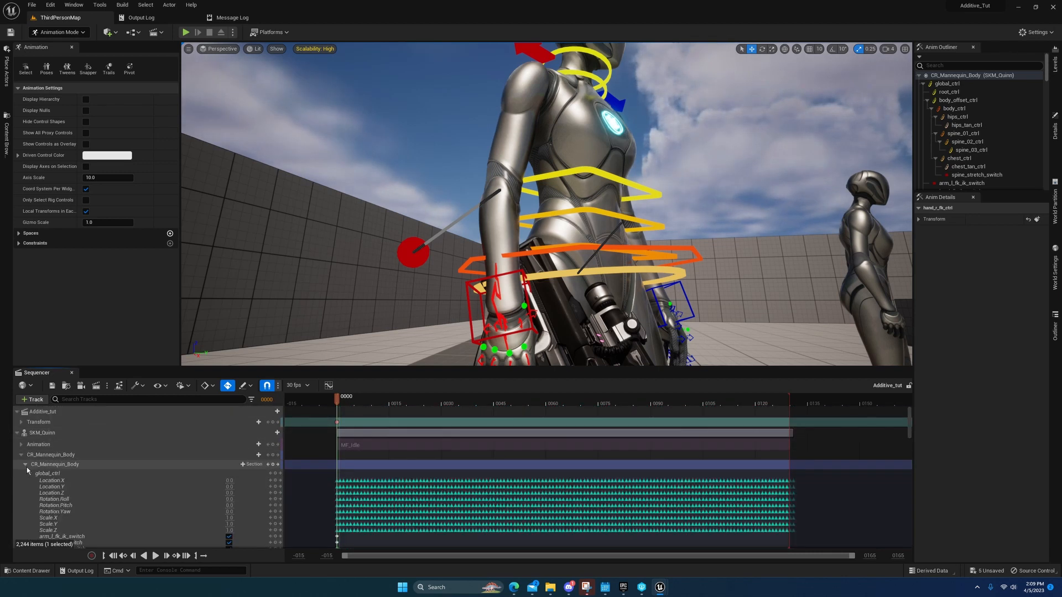
pyautogui.click(24, 465)
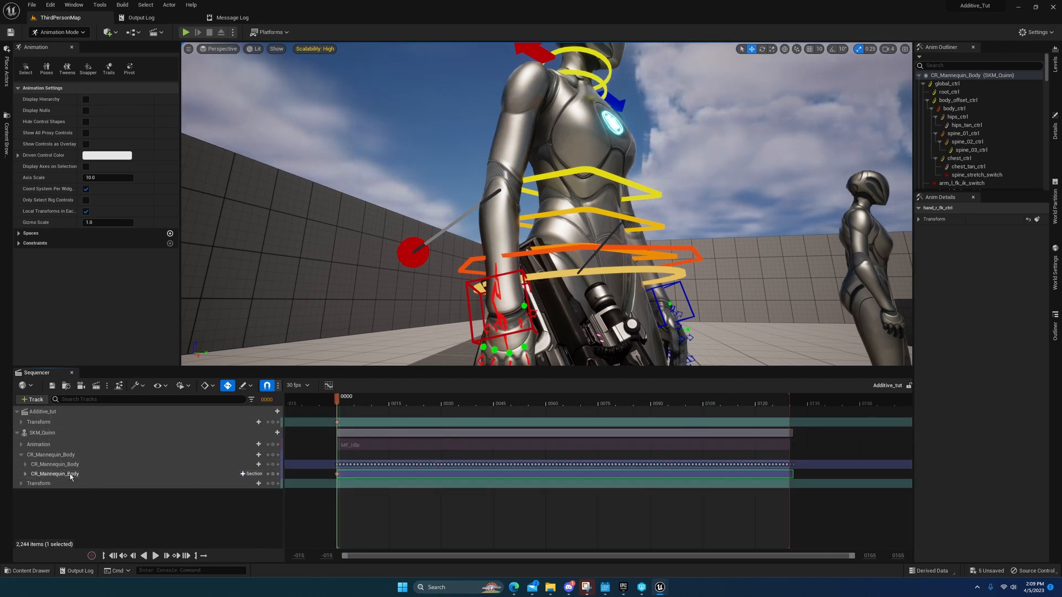
pyautogui.click(73, 476)
# Step: Move hand_r_ik_ctrl upwards at frame 0 to raise the right hand and rifle towards the shoulder
pyautogui.moveTo(616, 256); pyautogui.dragTo(653, 254, button='right')
pyautogui.click(620, 228)
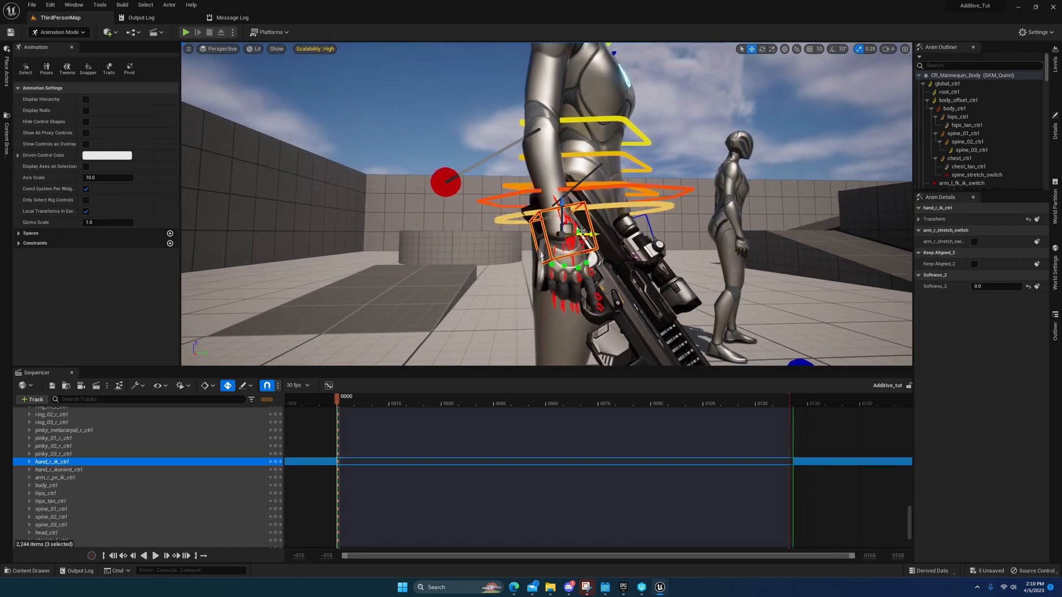
pyautogui.moveTo(569, 228); pyautogui.dragTo(687, 77)
# Step: Rotate and raise hand_r_ik_ctrl at frame 0 so the right hand holds the rifle at shoulder height, pointing forward
pyautogui.press('e')
pyautogui.click(785, 49)
pyautogui.moveTo(717, 158); pyautogui.dragTo(690, 180, button='right')
pyautogui.moveTo(464, 180); pyautogui.dragTo(541, 103)
pyautogui.press('w')
pyautogui.moveTo(541, 103); pyautogui.dragTo(395, 91, button='right')
pyautogui.press('e')
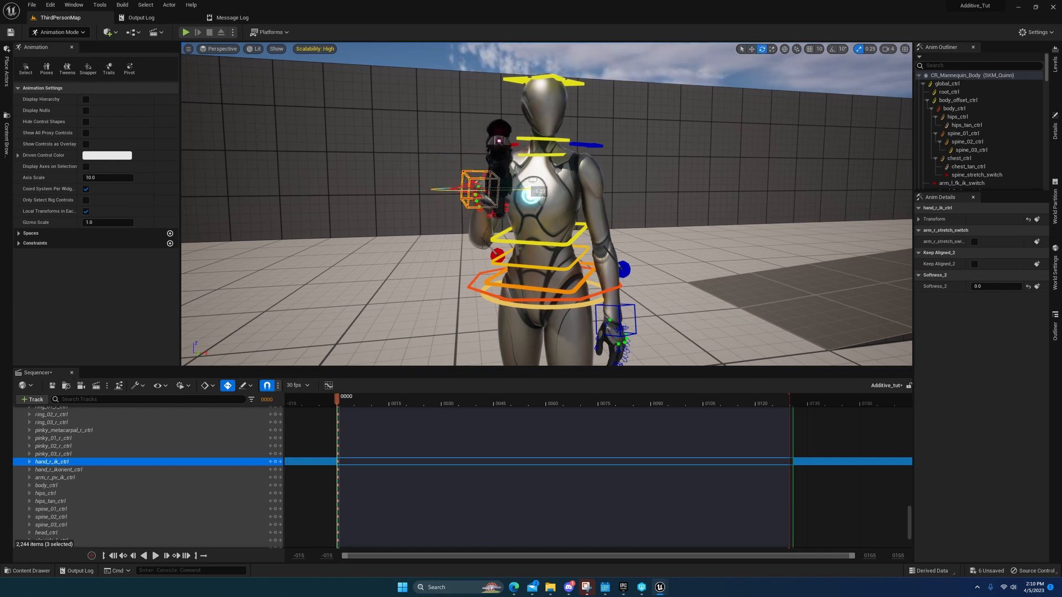
pyautogui.moveTo(498, 238)
pyautogui.mouseDown(button='right')
pyautogui.moveTo(700, 241)
pyautogui.moveTo(493, 237)
pyautogui.mouseUp(button='right')
pyautogui.moveTo(476, 249); pyautogui.dragTo(514, 271, button='right')
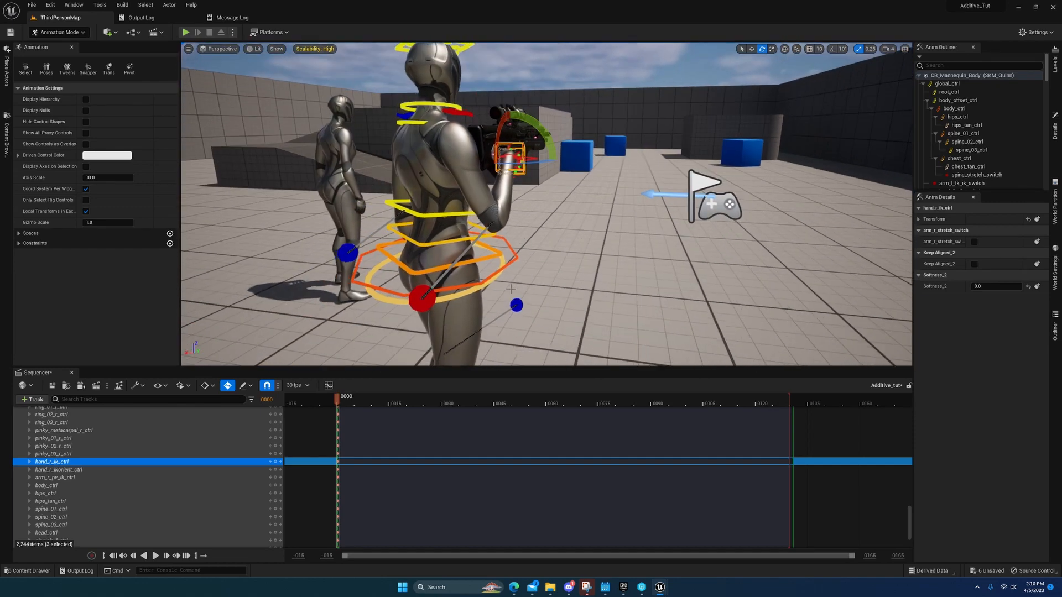
# Step: Move arm_r_pv_ik_ctrl out to the mannequin's right side and raise it to swing the right elbow outwards
pyautogui.click(420, 301)
pyautogui.moveTo(420, 301); pyautogui.dragTo(489, 303, button='right')
pyautogui.press('w')
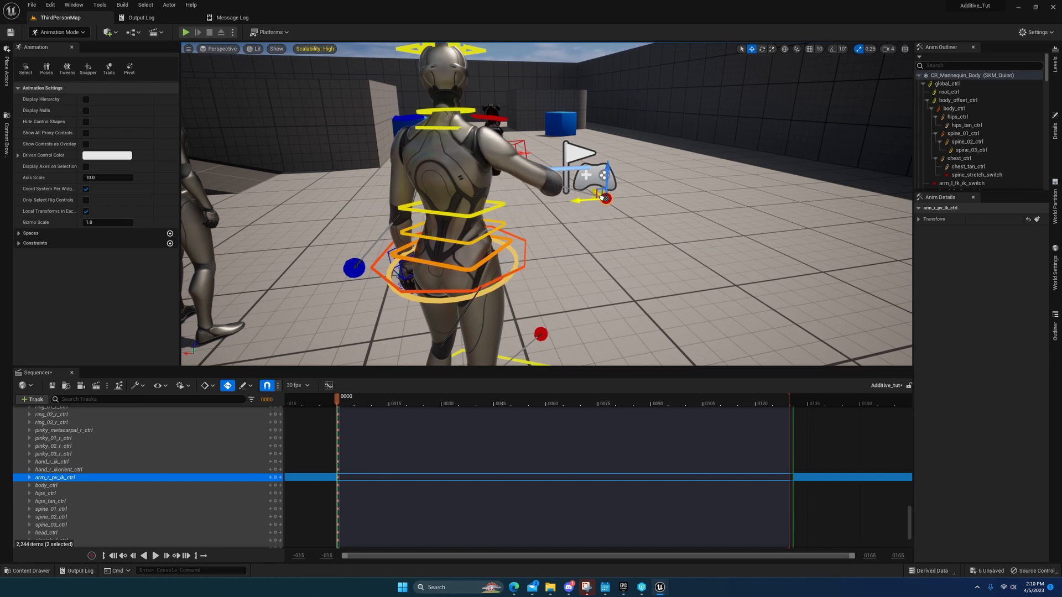
pyautogui.moveTo(602, 198); pyautogui.dragTo(476, 238, button='right')
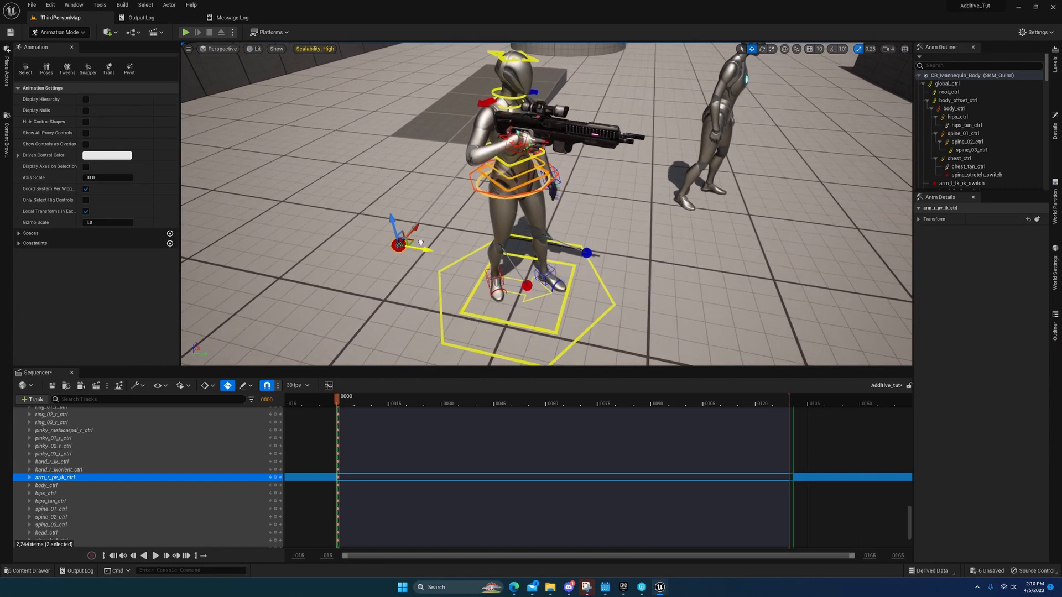
pyautogui.moveTo(389, 225); pyautogui.dragTo(380, 199)
pyautogui.moveTo(414, 201); pyautogui.dragTo(306, 177, button='right')
# Step: Bring hand_l_ik_ctrl up in front of the chest and rotate it about 45 degrees towards the rifle
pyautogui.click(579, 293)
pyautogui.moveTo(579, 293); pyautogui.dragTo(530, 294, button='right')
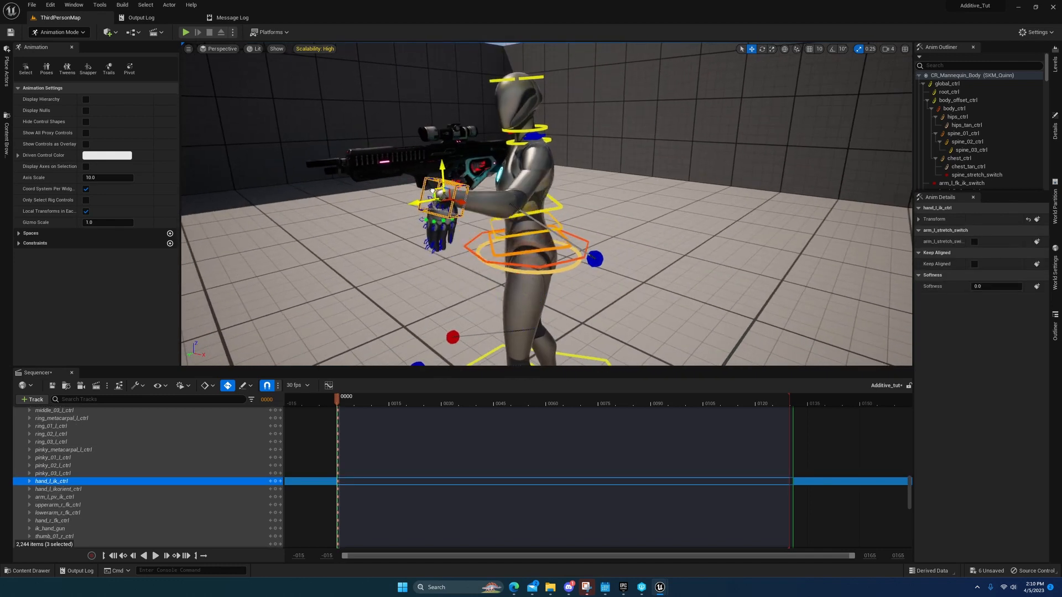
pyautogui.moveTo(436, 182); pyautogui.dragTo(456, 166, button='right')
pyautogui.press('e')
pyautogui.moveTo(544, 179); pyautogui.dragTo(530, 161)
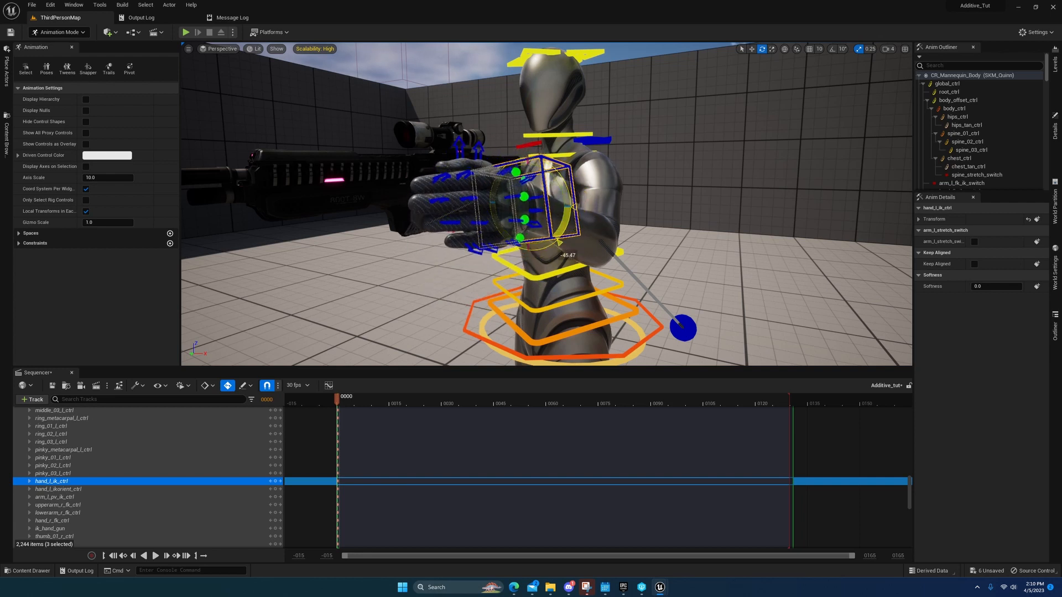
pyautogui.moveTo(568, 213); pyautogui.dragTo(554, 181, button='right')
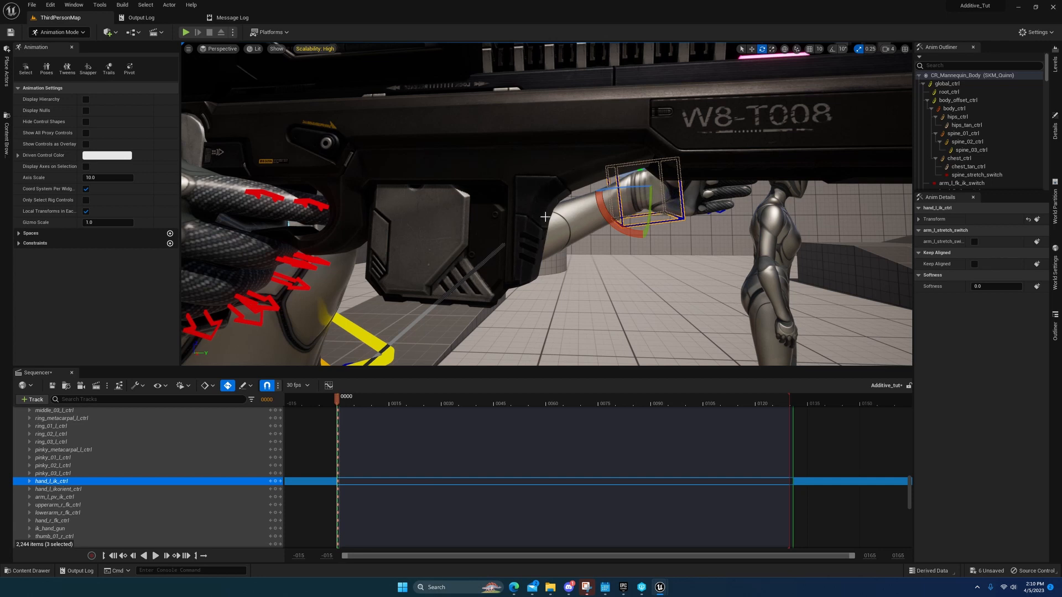
# Step: Move hand_l_ik_ctrl sideways across the chest to bring the left hand beneath the rifle's handguard
pyautogui.moveTo(725, 188); pyautogui.dragTo(703, 199, button='right')
pyautogui.press('w')
pyautogui.moveTo(641, 145); pyautogui.dragTo(582, 149)
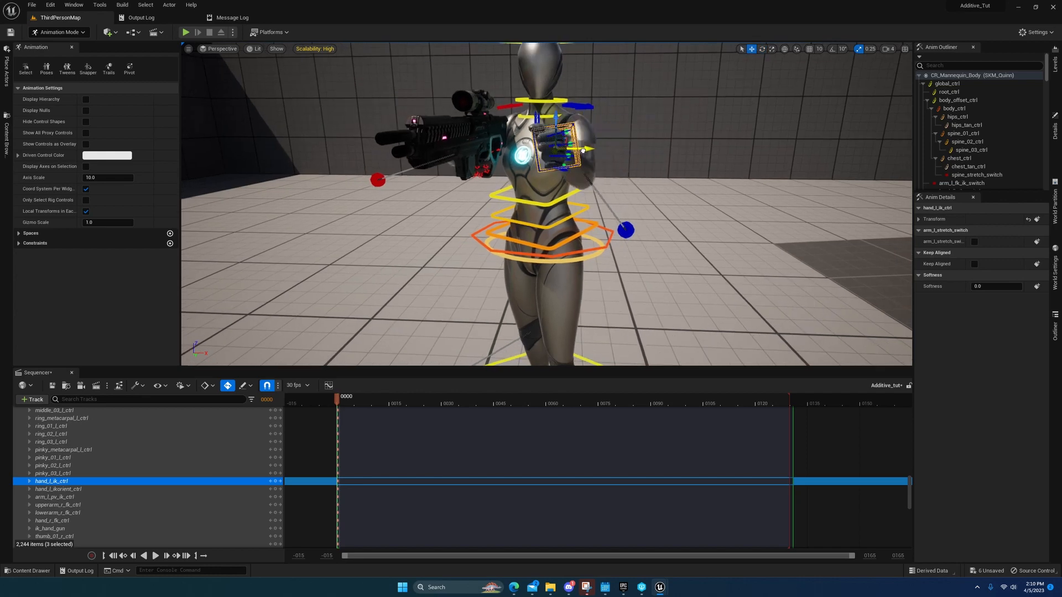
pyautogui.moveTo(516, 152); pyautogui.dragTo(492, 161, button='right')
pyautogui.moveTo(535, 222); pyautogui.dragTo(541, 250, button='right')
pyautogui.moveTo(540, 250); pyautogui.dragTo(482, 251)
# Step: Rotate and shift hand_l_ik_ctrl to align the left palm with the handguard just ahead of the magazine
pyautogui.press('e')
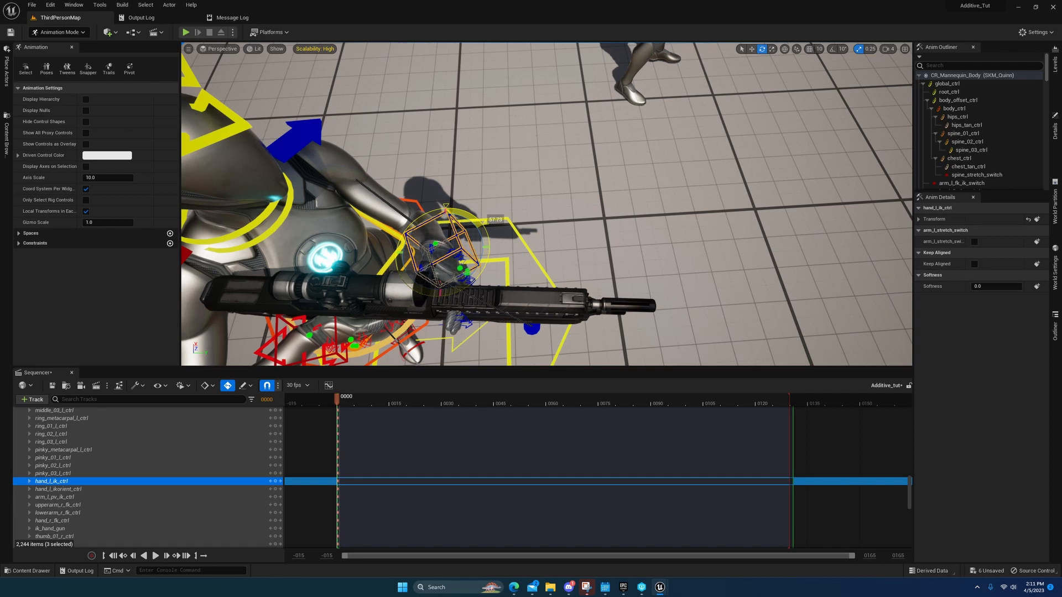
pyautogui.moveTo(483, 224); pyautogui.dragTo(485, 225)
pyautogui.moveTo(485, 226); pyautogui.dragTo(427, 198, button='right')
pyautogui.press('w')
pyautogui.moveTo(532, 281); pyautogui.dragTo(529, 354)
pyautogui.moveTo(529, 354); pyautogui.dragTo(528, 358, button='right')
pyautogui.press('s')
pyautogui.moveTo(529, 219); pyautogui.dragTo(544, 203)
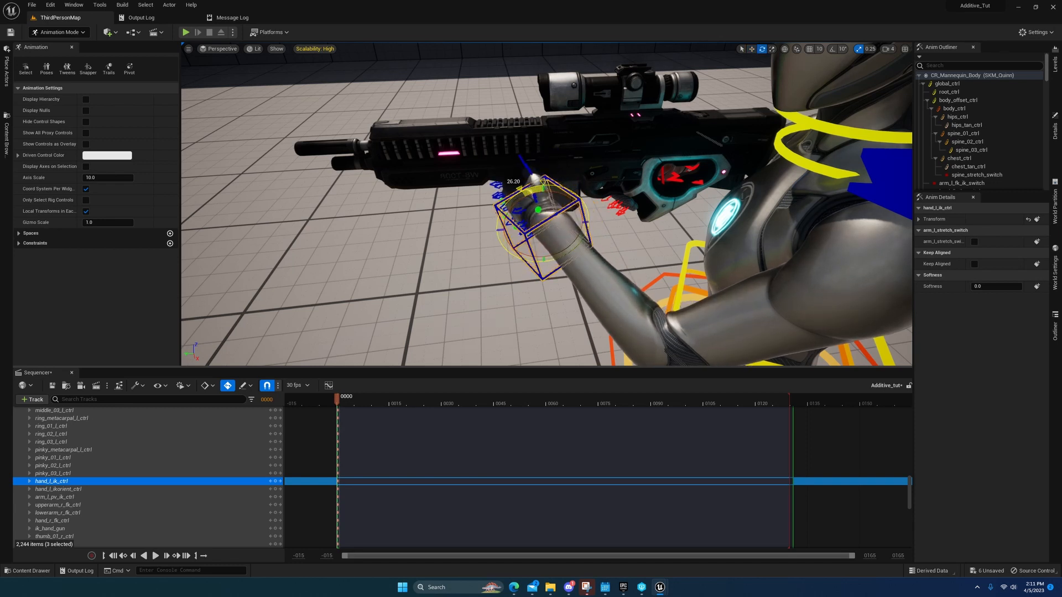
pyautogui.moveTo(521, 231); pyautogui.dragTo(502, 232)
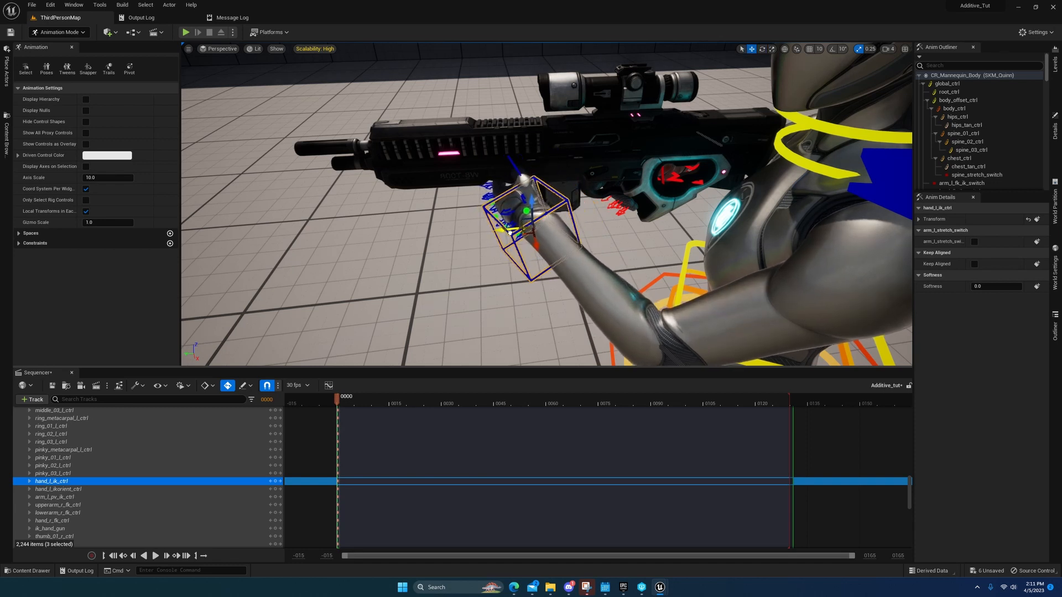
# Step: Fine-tune hand_l_ik_ctrl's position so the left palm rests against the handguard's lower side
pyautogui.press('a')
pyautogui.moveTo(509, 232); pyautogui.dragTo(601, 219, button='right')
pyautogui.press('w')
pyautogui.press('a')
pyautogui.press('d')
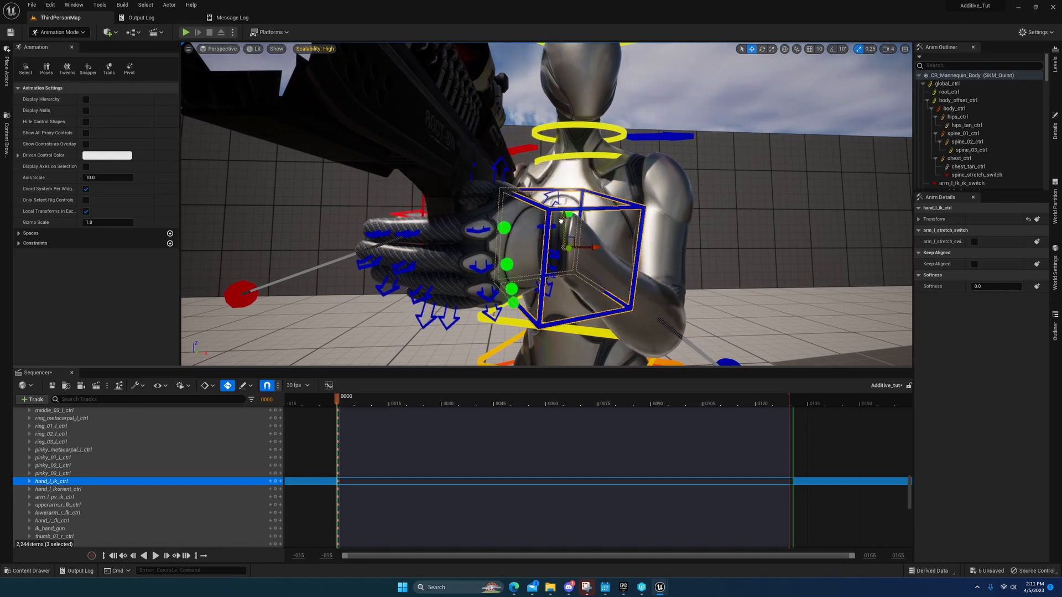
pyautogui.press('a')
pyautogui.moveTo(586, 203)
pyautogui.mouseDown(button='right')
pyautogui.moveTo(614, 194)
pyautogui.moveTo(587, 202)
pyautogui.moveTo(747, 201)
pyautogui.moveTo(465, 213)
pyautogui.moveTo(563, 206)
pyautogui.moveTo(410, 191)
pyautogui.moveTo(310, 198)
pyautogui.moveTo(326, 183)
pyautogui.moveTo(556, 217)
pyautogui.moveTo(498, 212)
pyautogui.moveTo(587, 199)
pyautogui.mouseUp(button='right')
pyautogui.press('d')
pyautogui.press('a')
pyautogui.press('w')
pyautogui.press('d')
pyautogui.press('a')
pyautogui.press('d')
pyautogui.press('s')
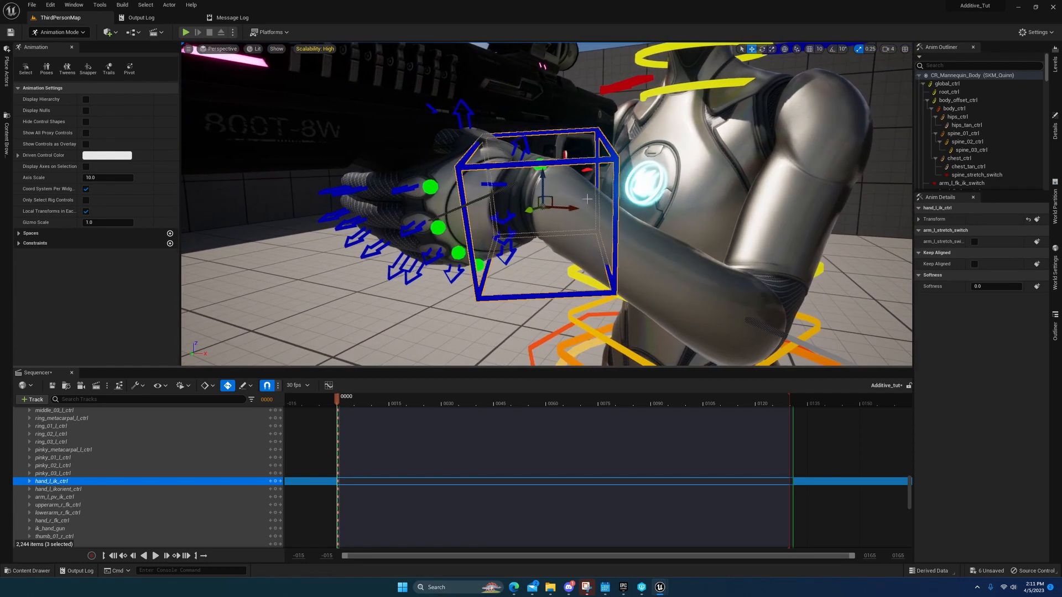
# Step: Rotate thumb_01_l_ctrl to angle the base of the left thumb up along the rifle
pyautogui.click(517, 145)
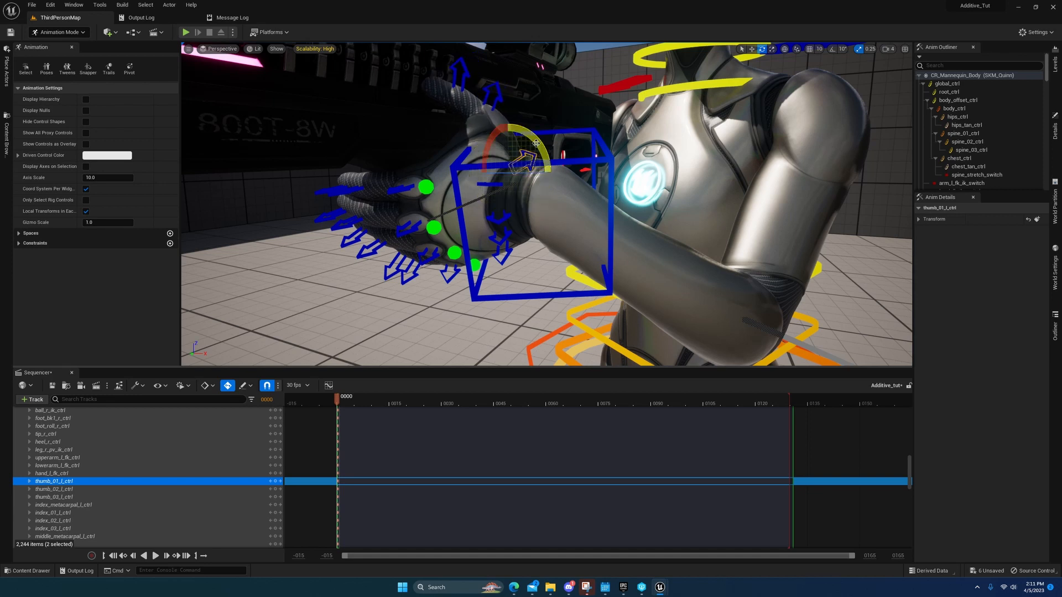
pyautogui.press('a')
pyautogui.moveTo(633, 176); pyautogui.dragTo(711, 174, button='right')
pyautogui.press('w')
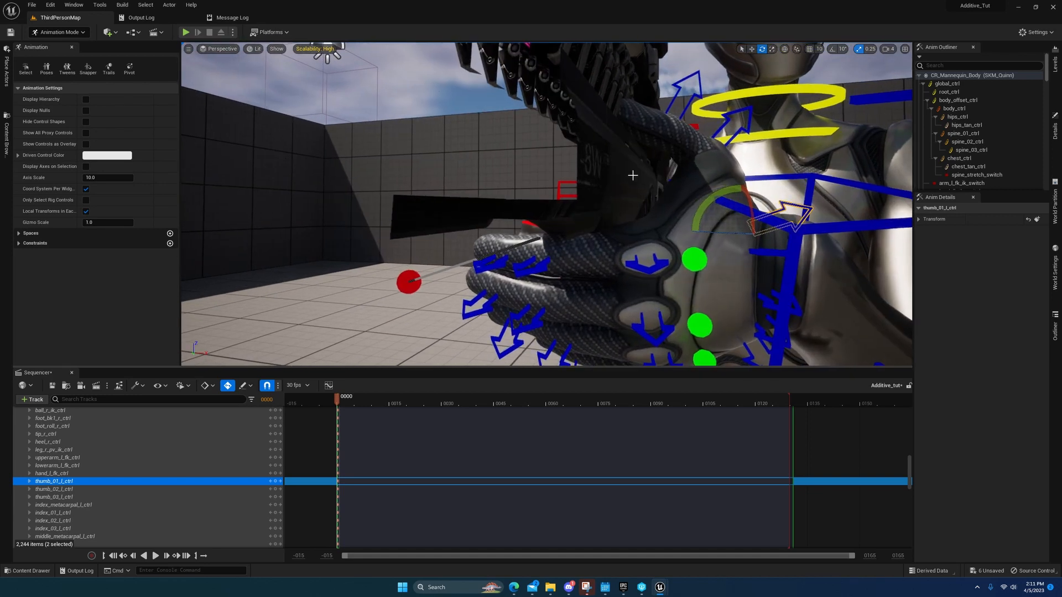
pyautogui.moveTo(707, 200); pyautogui.dragTo(723, 190)
pyautogui.moveTo(719, 193); pyautogui.dragTo(328, 205, button='right')
pyautogui.press('s')
pyautogui.press('w')
pyautogui.press('a')
pyautogui.press('d')
pyautogui.click(334, 182)
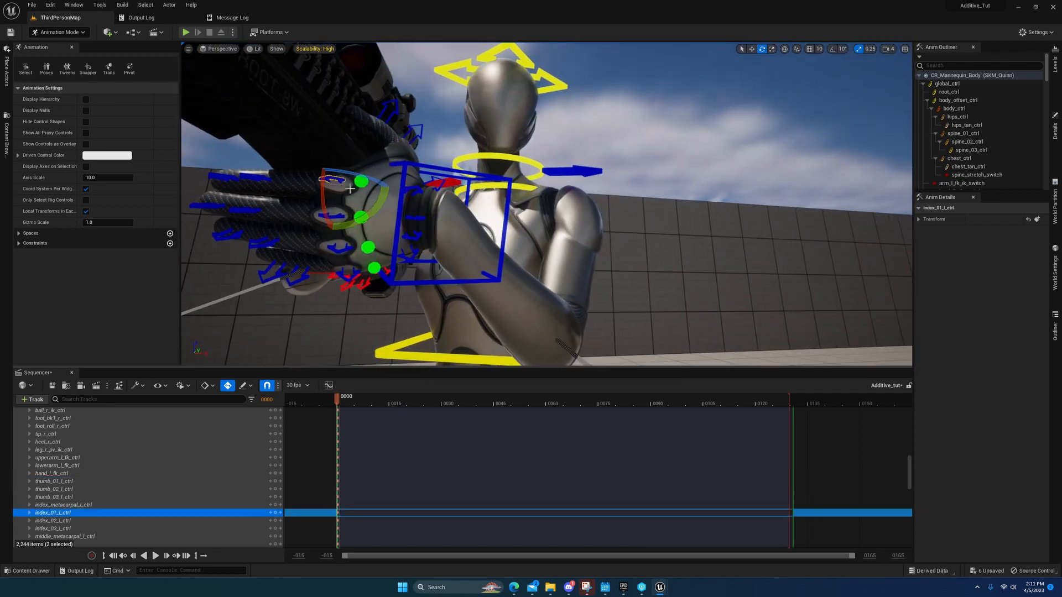
# Step: Curl the left hand's fingers around the handguard using the index, middle, ring and pinky curl controls together
pyautogui.press('a')
pyautogui.moveTo(432, 228); pyautogui.dragTo(518, 203, button='right')
pyautogui.press('w')
pyautogui.press('s')
pyautogui.press('w')
pyautogui.click(510, 164)
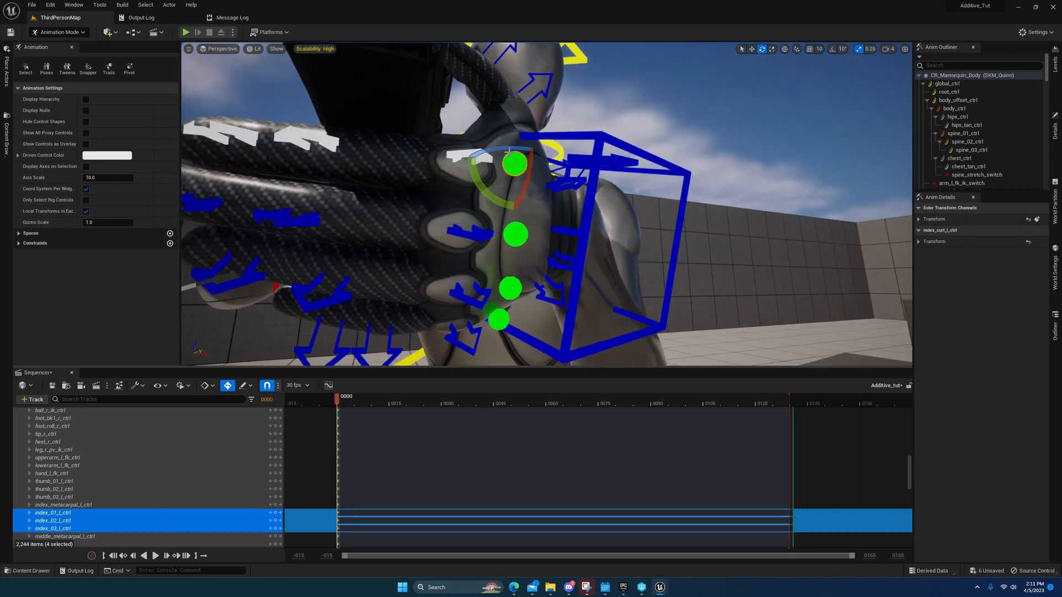
pyautogui.keyDown('shift'); pyautogui.click(515, 235); pyautogui.keyUp('shift')
pyautogui.keyDown('shift'); pyautogui.click(509, 292); pyautogui.keyUp('shift')
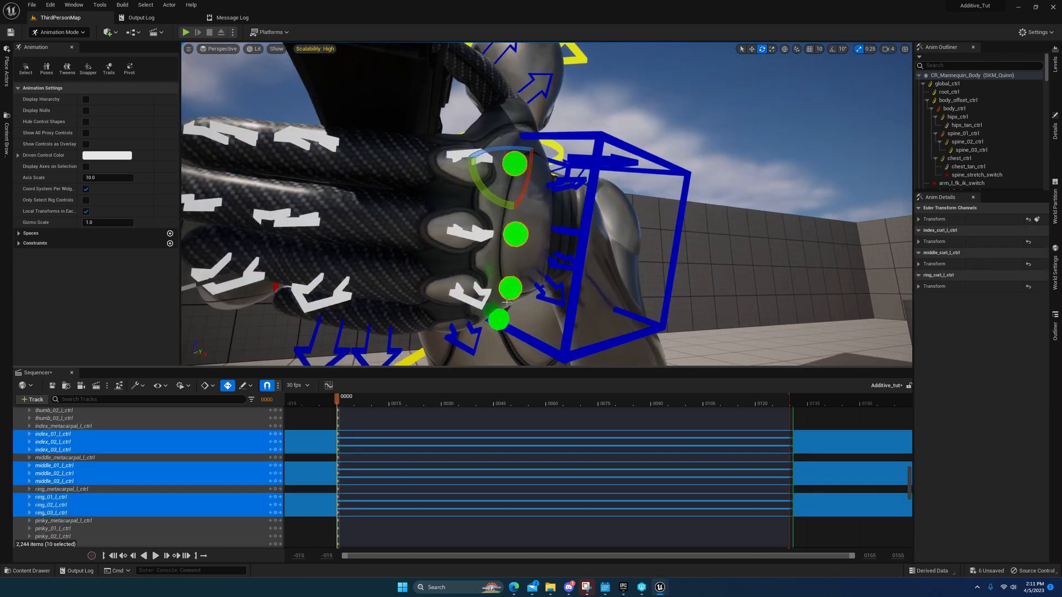
pyautogui.keyDown('shift'); pyautogui.click(499, 321); pyautogui.keyUp('shift')
pyautogui.moveTo(492, 326); pyautogui.dragTo(483, 320)
pyautogui.press('a')
pyautogui.moveTo(477, 292); pyautogui.dragTo(587, 291, button='right')
pyautogui.press('a')
pyautogui.press('w')
pyautogui.press('s')
pyautogui.press('d')
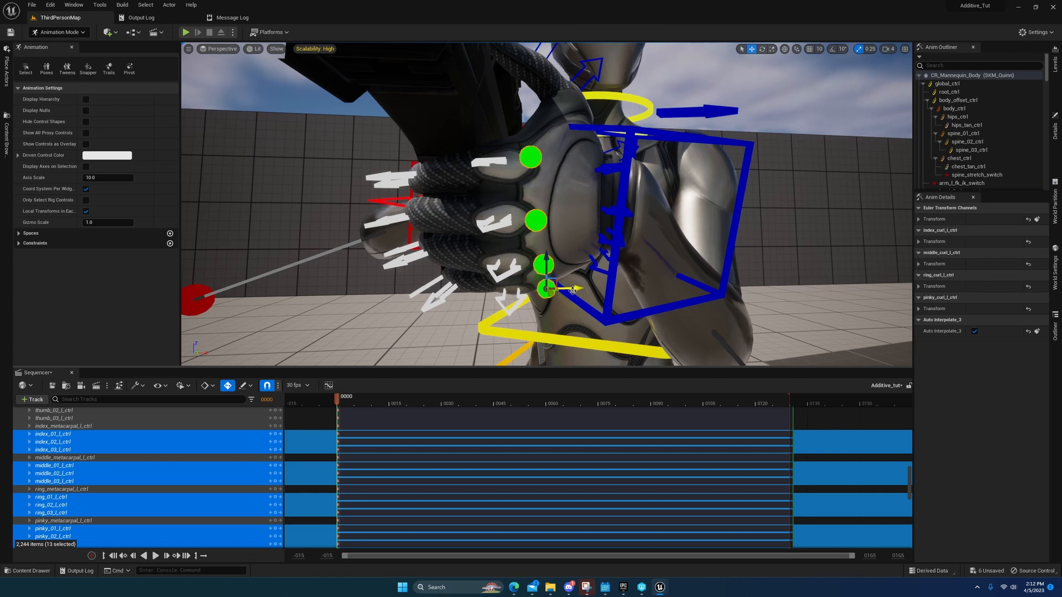
# Step: Shift hand_l_ik_ctrl slightly so the curled left fingers fit around the rifle's handguard
pyautogui.click(622, 209)
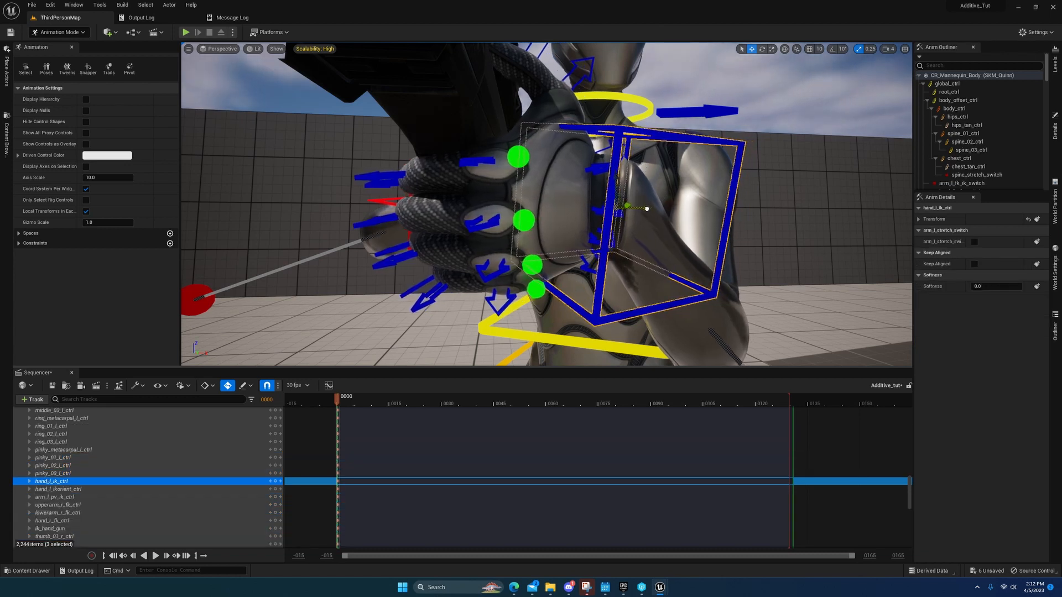
pyautogui.press('a')
pyautogui.moveTo(643, 210); pyautogui.dragTo(897, 203, button='right')
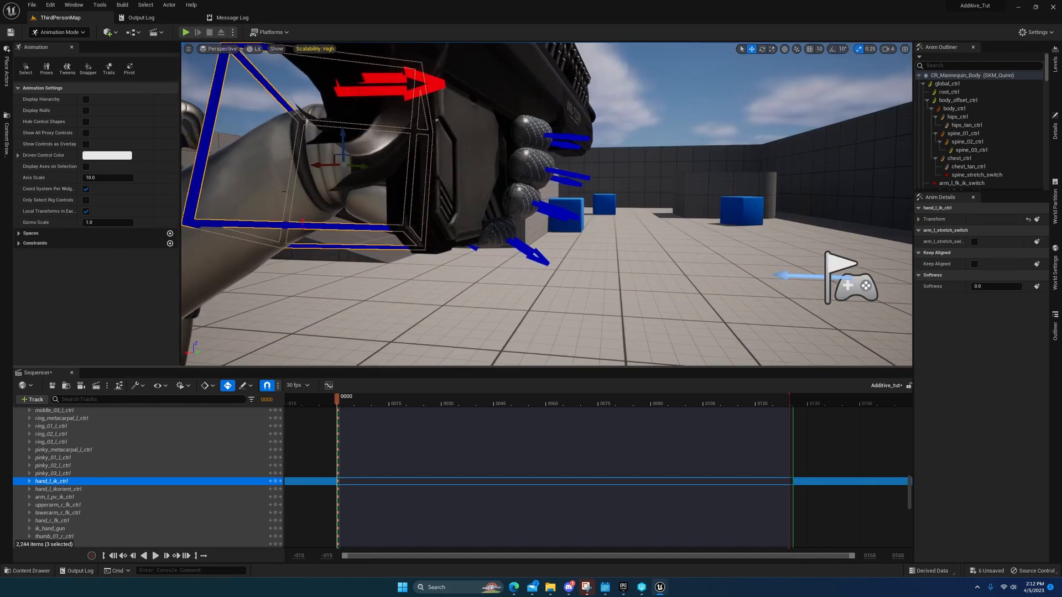
pyautogui.press('d')
pyautogui.moveTo(517, 217); pyautogui.dragTo(343, 220, button='right')
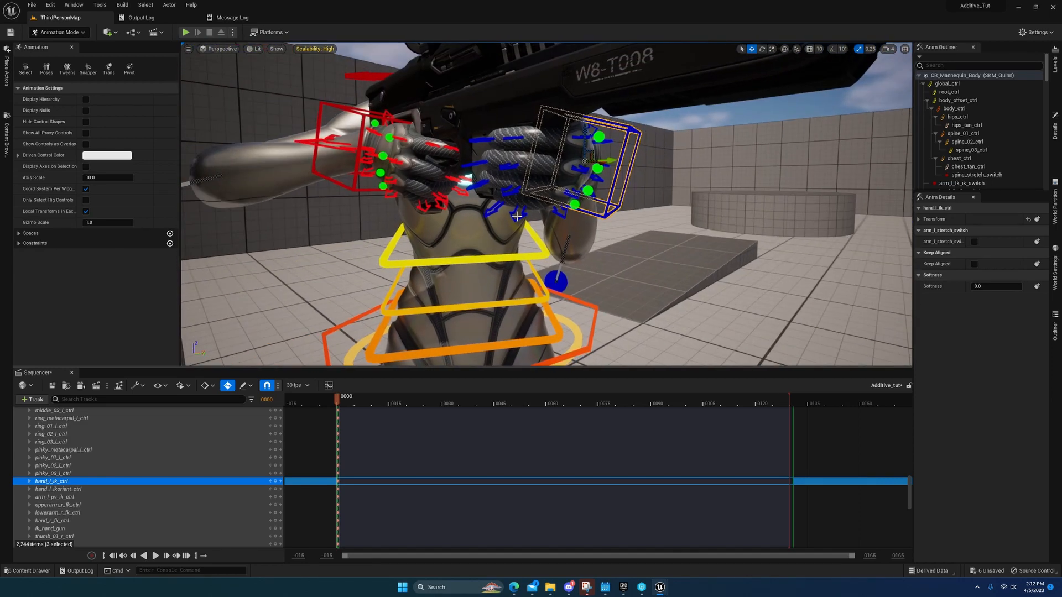
# Step: Adjust the bend of the left little finger's middle joint with pinky_02_l_ctrl
pyautogui.click(520, 211)
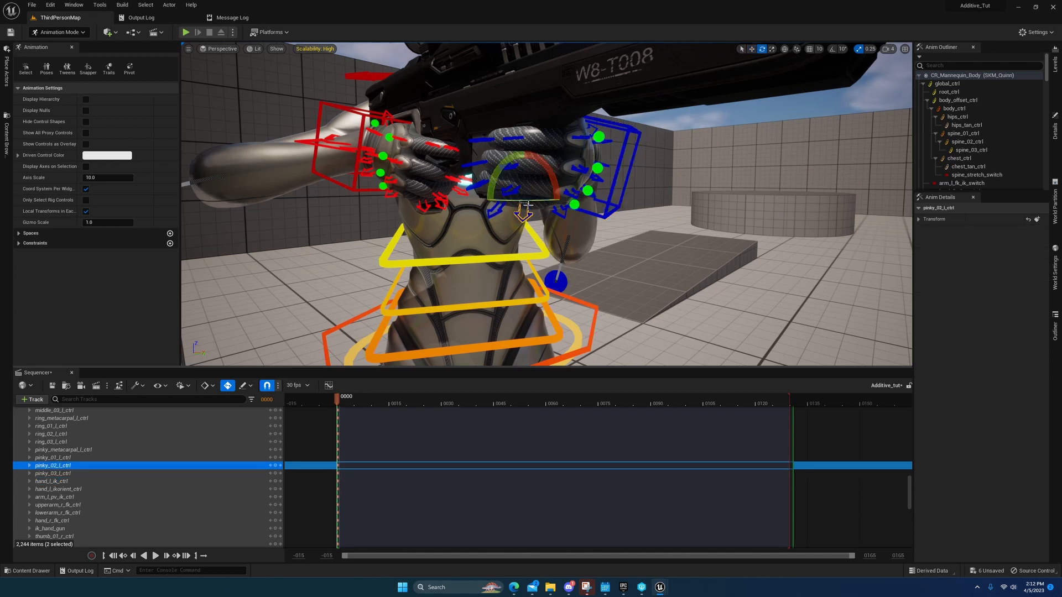
pyautogui.press('a')
pyautogui.moveTo(527, 204); pyautogui.dragTo(907, 208, button='right')
pyautogui.press('a')
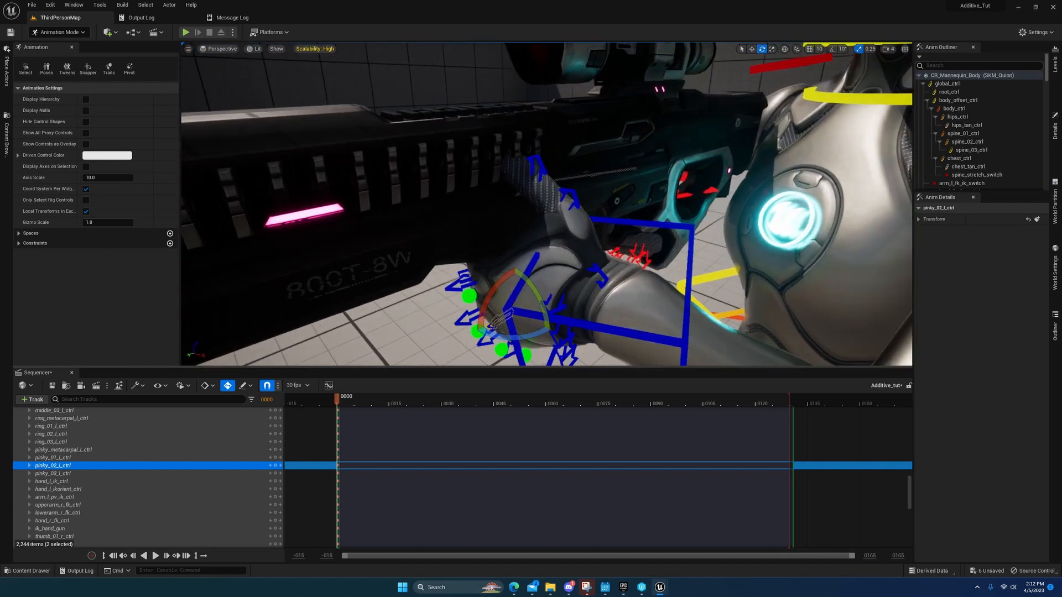
pyautogui.moveTo(588, 230); pyautogui.dragTo(525, 229, button='right')
pyautogui.press('d')
pyautogui.moveTo(580, 289); pyautogui.dragTo(493, 288, button='right')
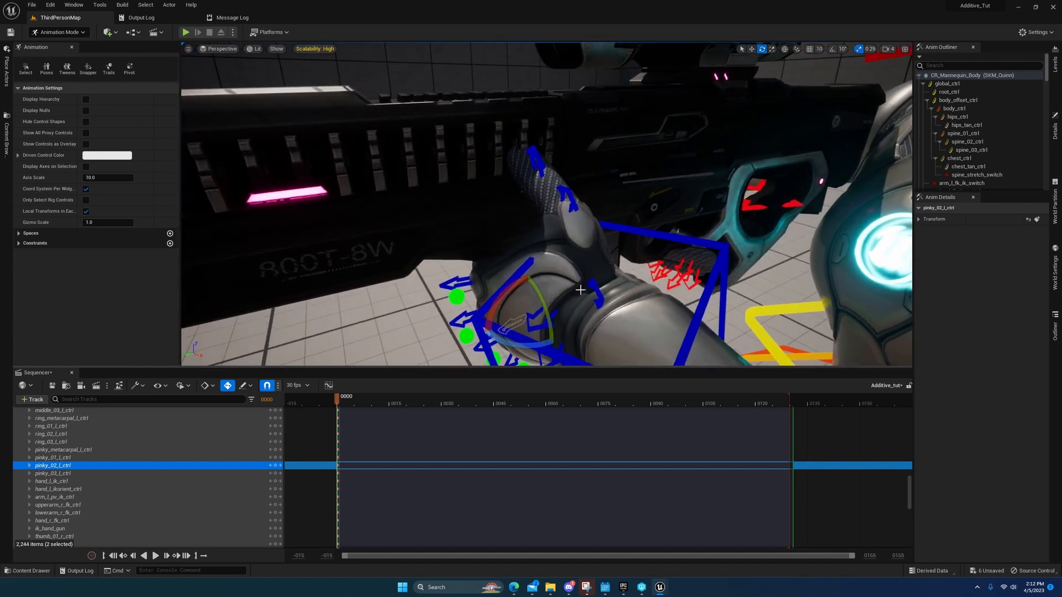
# Step: Rotate thumb_01_l_ctrl about 27 degrees to lay the left thumb along the rifle, and adjust thumb_02_l_ctrl
pyautogui.click(591, 283)
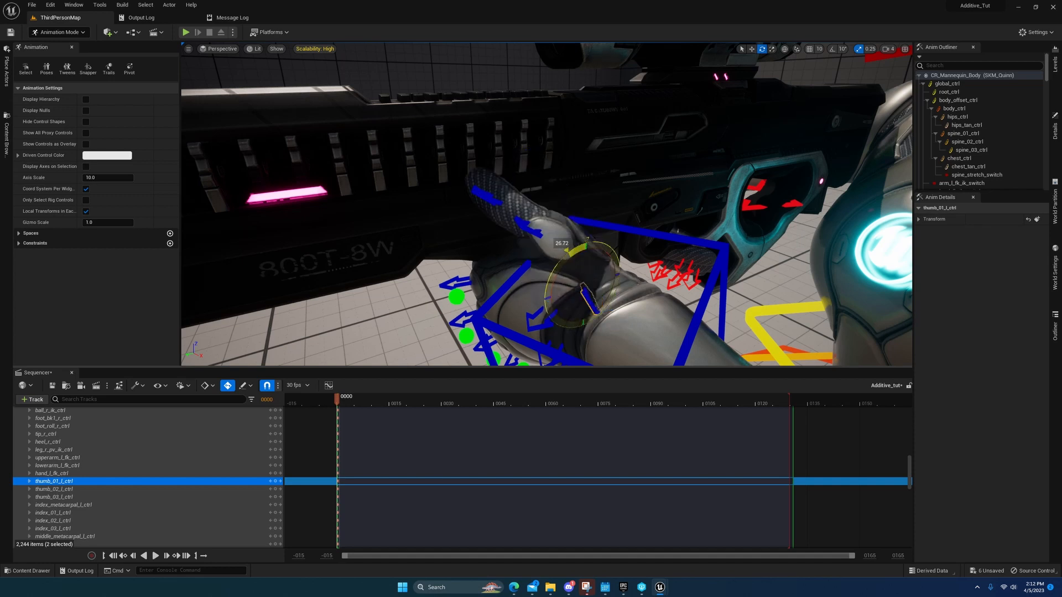
pyautogui.press('a')
pyautogui.moveTo(472, 227); pyautogui.dragTo(586, 224, button='right')
pyautogui.press('d')
pyautogui.click(593, 215)
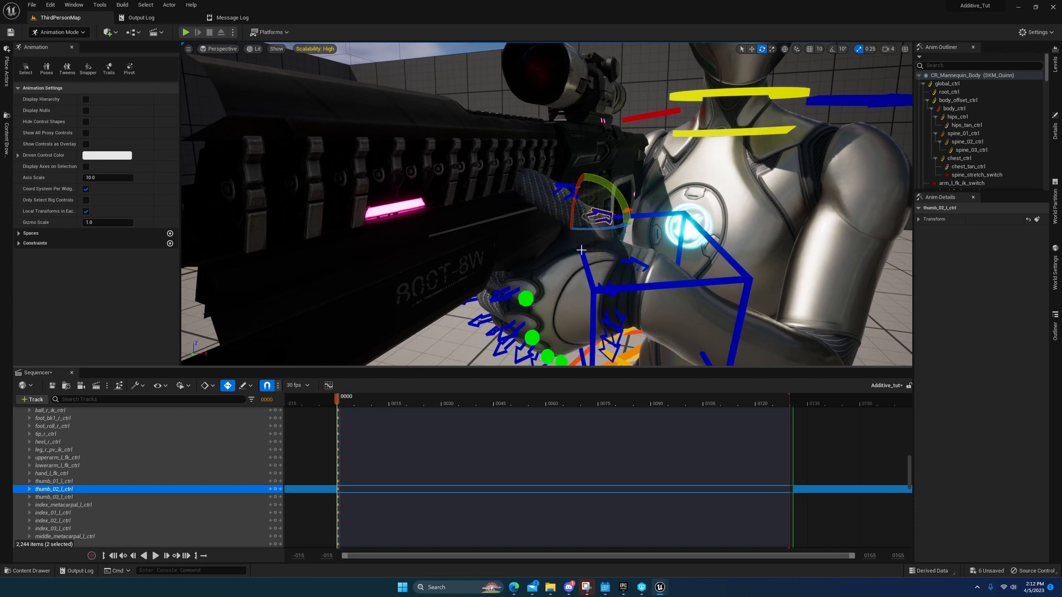
# Step: Move arm_l_pv_ik_ctrl outwards from the mannequin's left side and raise it to lift the left elbow
pyautogui.press('s')
pyautogui.press('a')
pyautogui.moveTo(581, 250)
pyautogui.mouseDown(button='right')
pyautogui.moveTo(747, 244)
pyautogui.moveTo(600, 249)
pyautogui.mouseUp(button='right')
pyautogui.press('w')
pyautogui.press('d')
pyautogui.press('s')
pyautogui.click(629, 286)
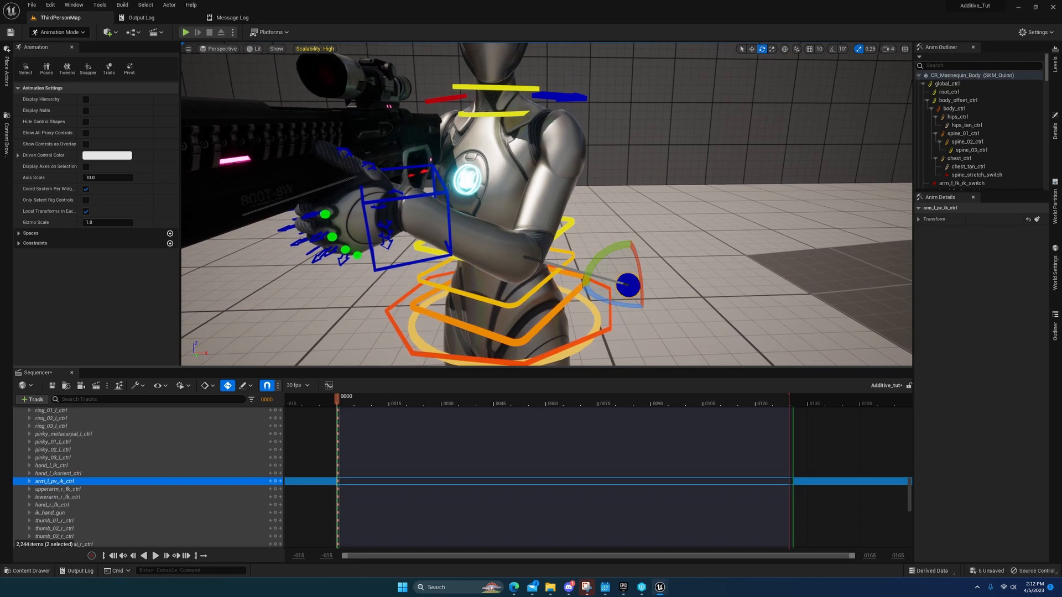
pyautogui.press('s')
pyautogui.moveTo(595, 291); pyautogui.dragTo(596, 288, button='right')
pyautogui.press('w')
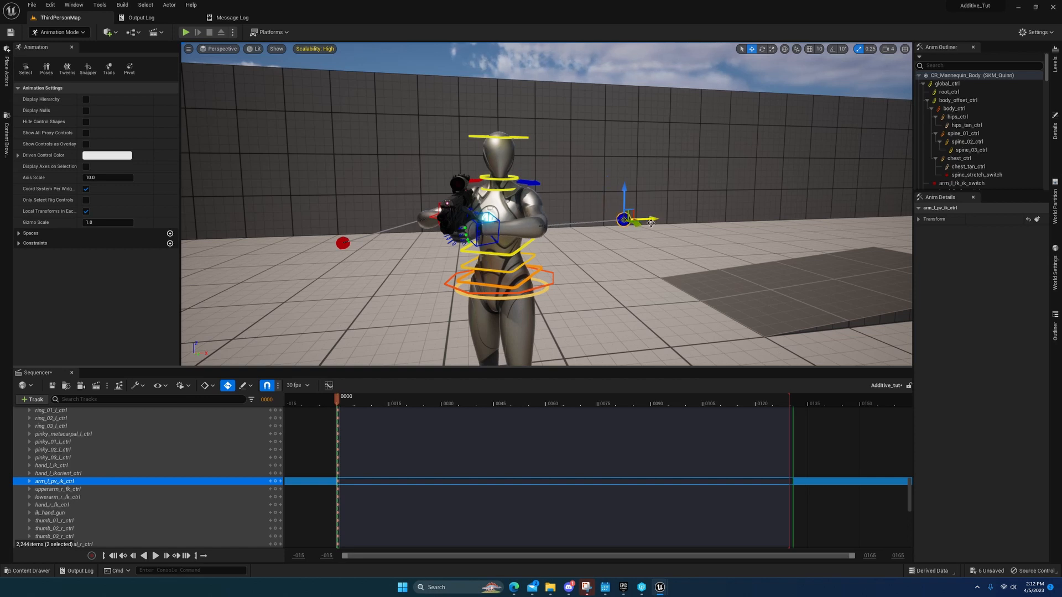
# Step: Reposition arm_l_pv_ik_ctrl in side view so it sits in front of the torso below the left elbow
pyautogui.moveTo(629, 232); pyautogui.dragTo(453, 255, button='right')
pyautogui.press('d')
pyautogui.press('w')
pyautogui.press('s')
pyautogui.moveTo(629, 232); pyautogui.dragTo(616, 242)
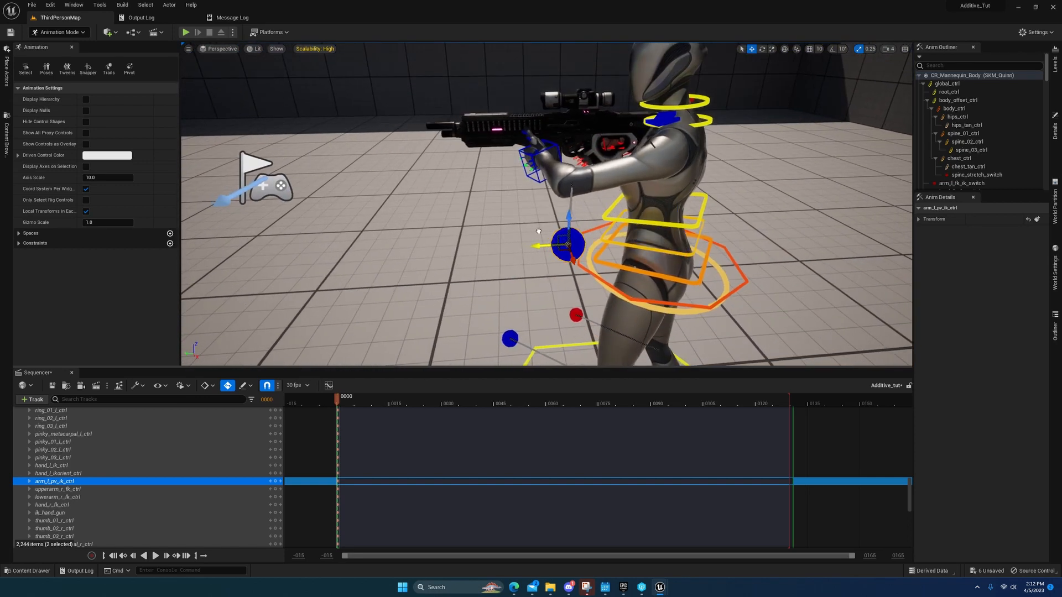
# Step: Move arm_l_pv_ik_ctrl inwards and down beside the left hip to tuck the left elbow under the rifle
pyautogui.press('a')
pyautogui.moveTo(571, 236); pyautogui.dragTo(772, 218, button='right')
pyautogui.press('s')
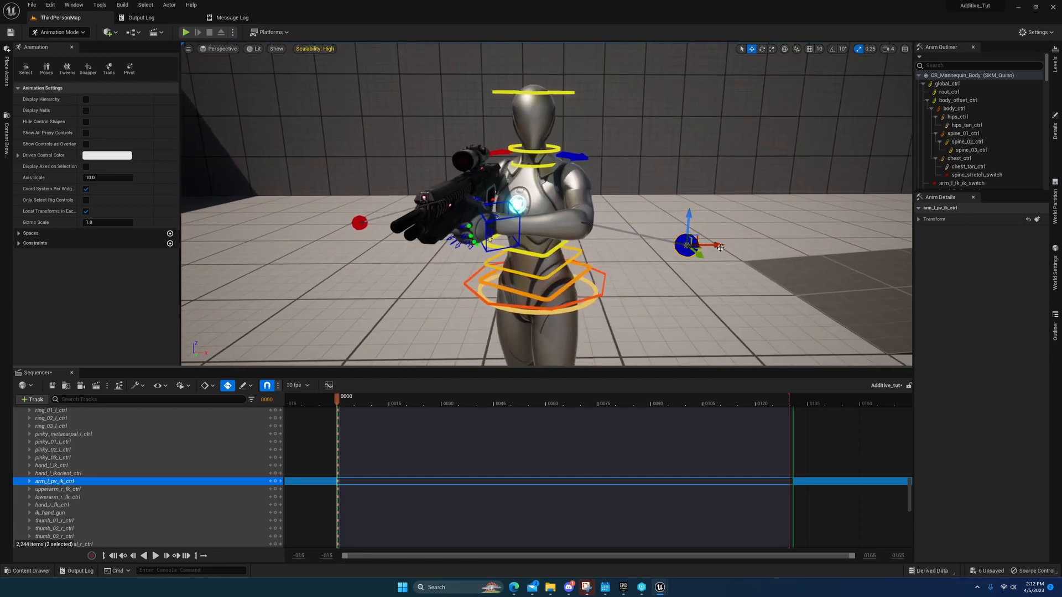
pyautogui.moveTo(720, 248); pyautogui.dragTo(655, 252)
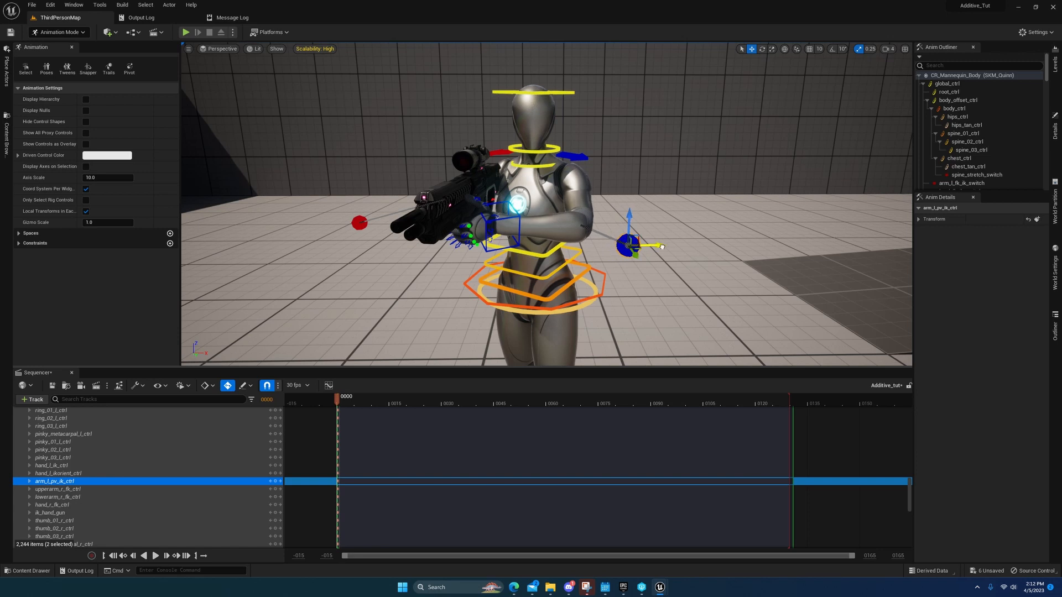
pyautogui.press('a')
pyautogui.moveTo(675, 249)
pyautogui.mouseDown(button='right')
pyautogui.moveTo(774, 246)
pyautogui.moveTo(675, 250)
pyautogui.mouseUp(button='right')
pyautogui.press('d')
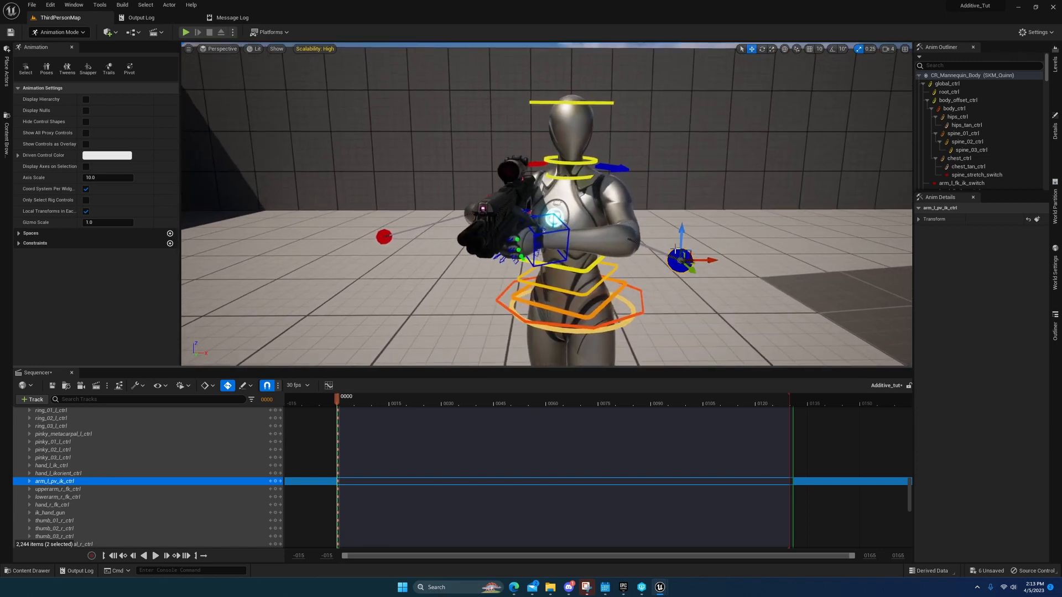
pyautogui.moveTo(690, 252); pyautogui.dragTo(637, 284)
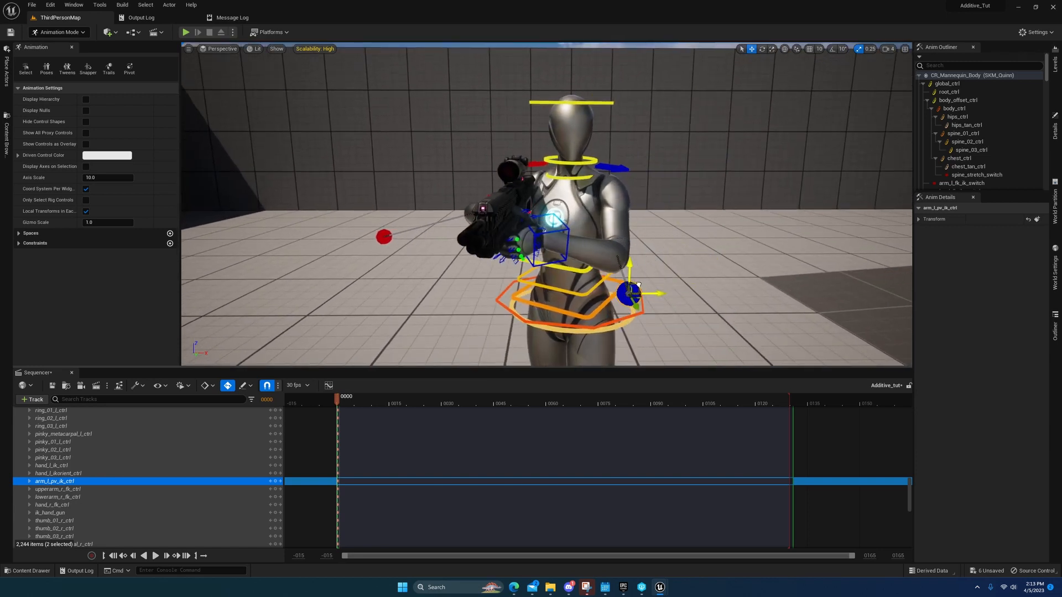
pyautogui.press('a')
pyautogui.moveTo(623, 286); pyautogui.dragTo(595, 283, button='right')
pyautogui.press('d')
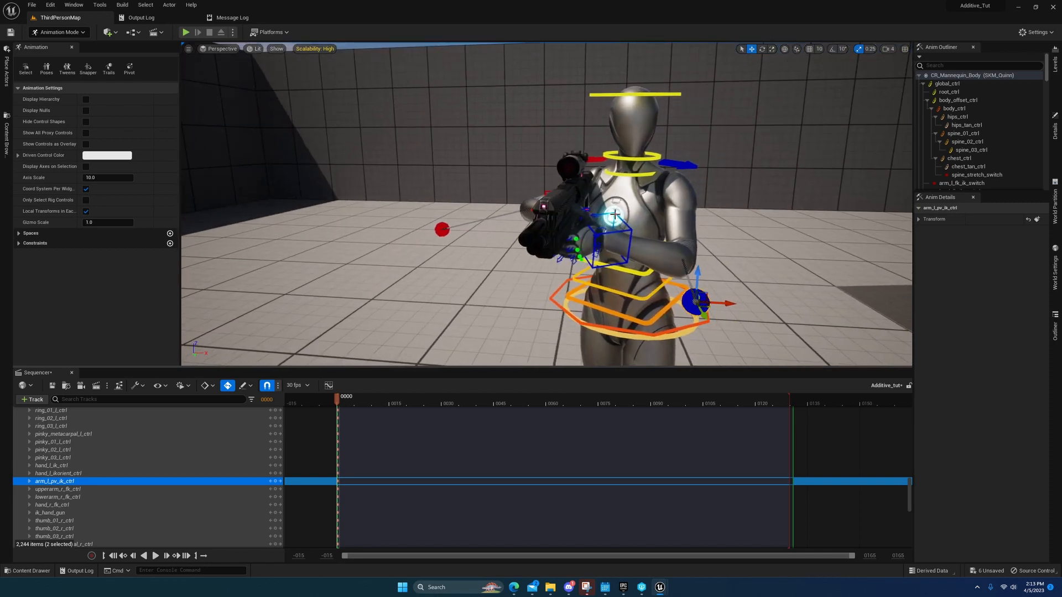
pyautogui.click(608, 235)
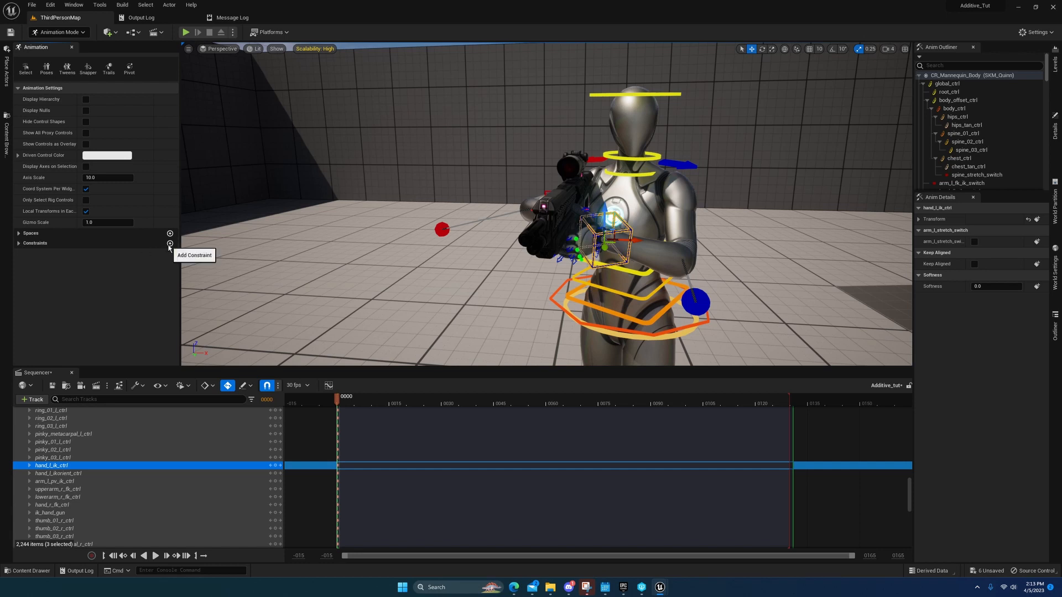
pyautogui.press('f')
pyautogui.moveTo(553, 233); pyautogui.dragTo(523, 235, button='right')
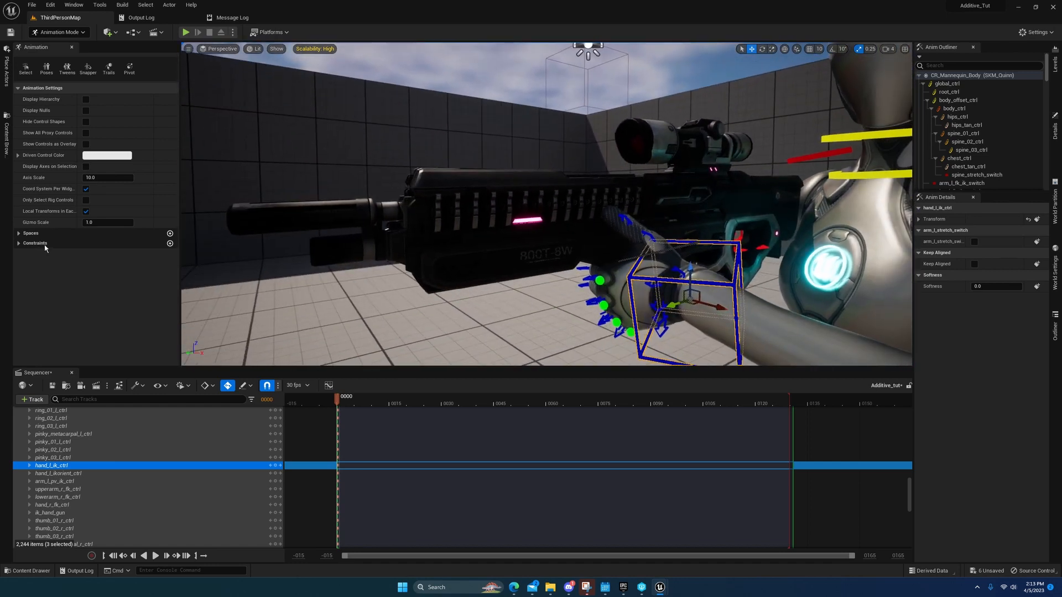
pyautogui.moveTo(616, 268)
pyautogui.mouseDown(button='right')
pyautogui.moveTo(622, 282)
pyautogui.moveTo(617, 267)
pyautogui.mouseUp(button='right')
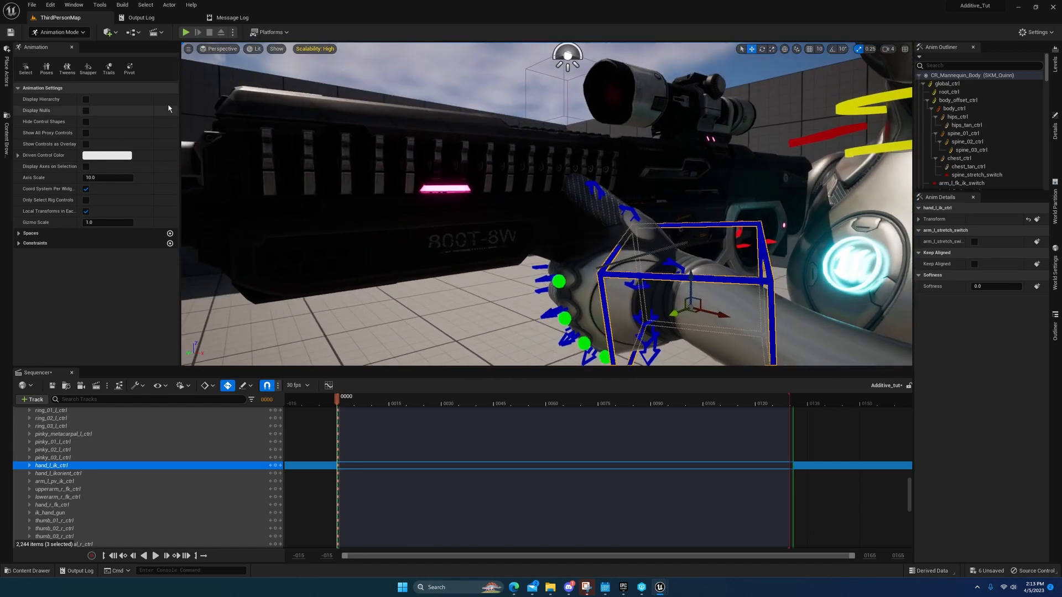
pyautogui.click(88, 69)
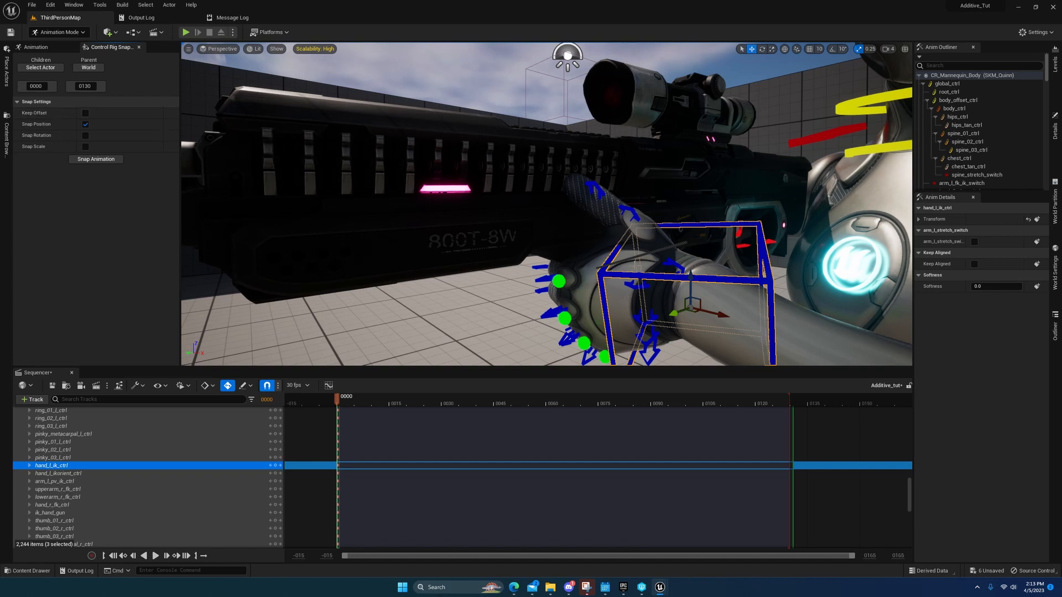
pyautogui.moveTo(587, 221)
pyautogui.mouseDown(button='right')
pyautogui.moveTo(581, 228)
pyautogui.moveTo(588, 221)
pyautogui.mouseUp(button='right')
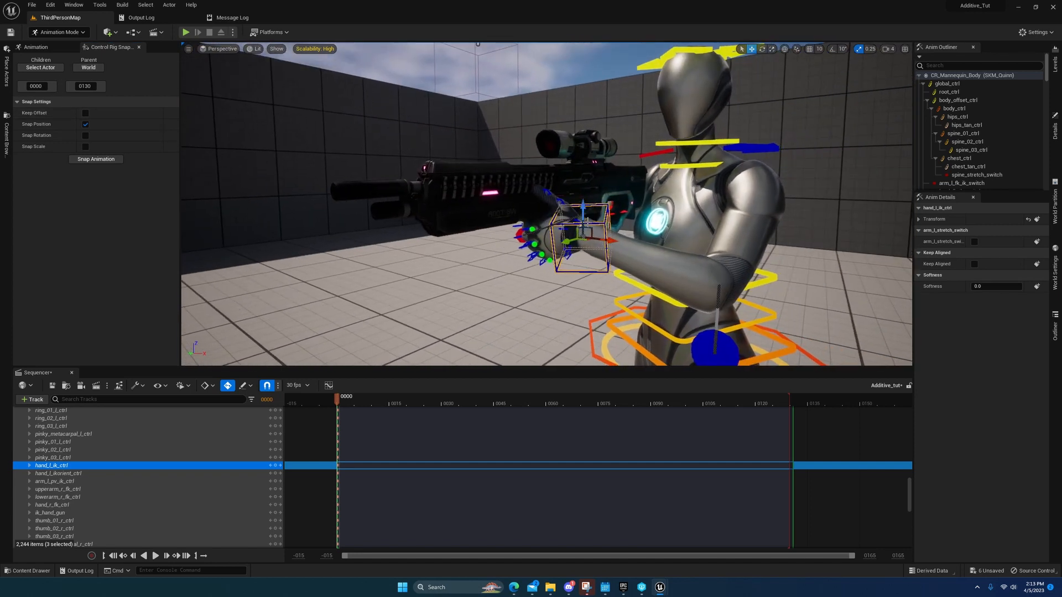
pyautogui.click(49, 68)
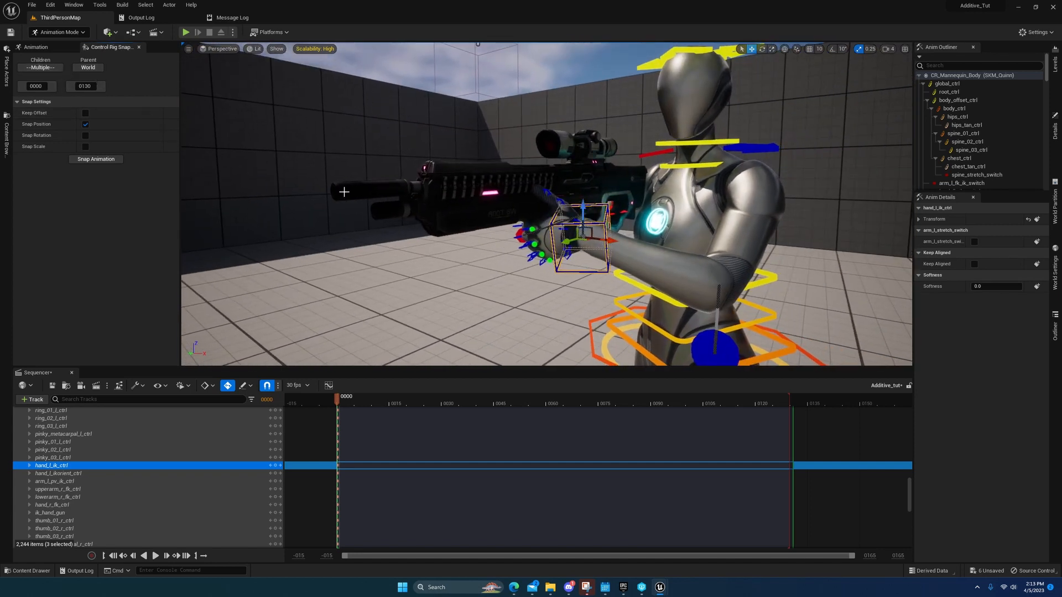
pyautogui.click(588, 256)
pyautogui.click(600, 223)
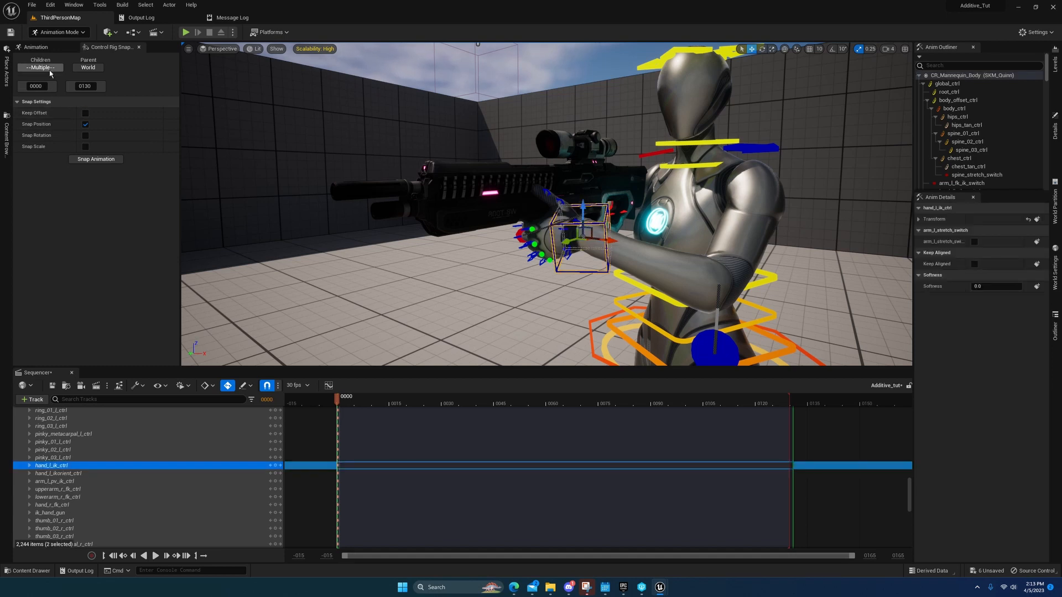
pyautogui.moveTo(493, 222); pyautogui.dragTo(497, 302, button='right')
pyautogui.click(503, 211)
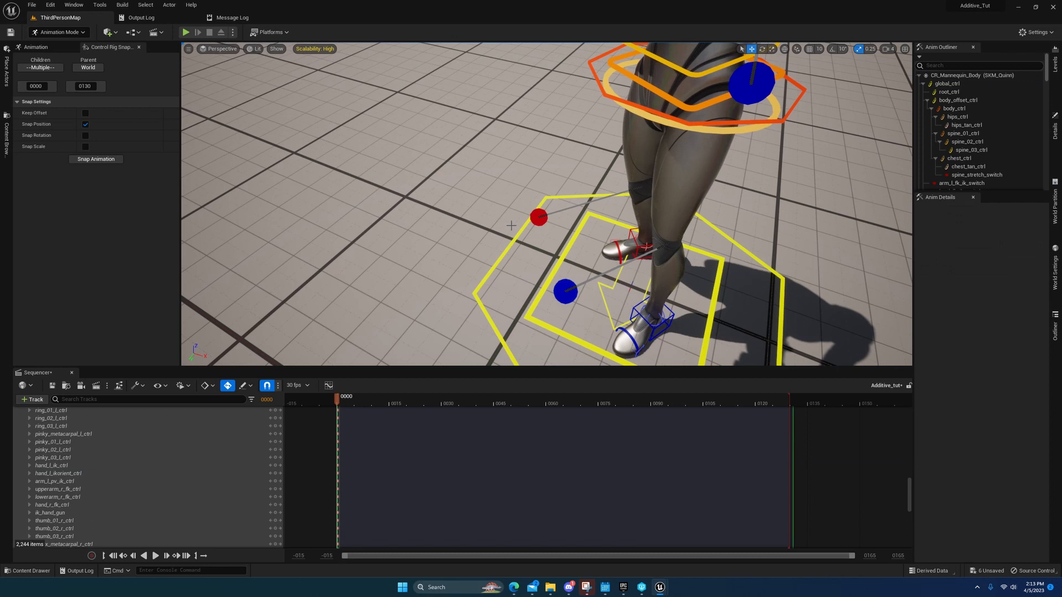
pyautogui.click(570, 247)
pyautogui.click(510, 245)
pyautogui.moveTo(509, 243); pyautogui.dragTo(513, 187, button='right')
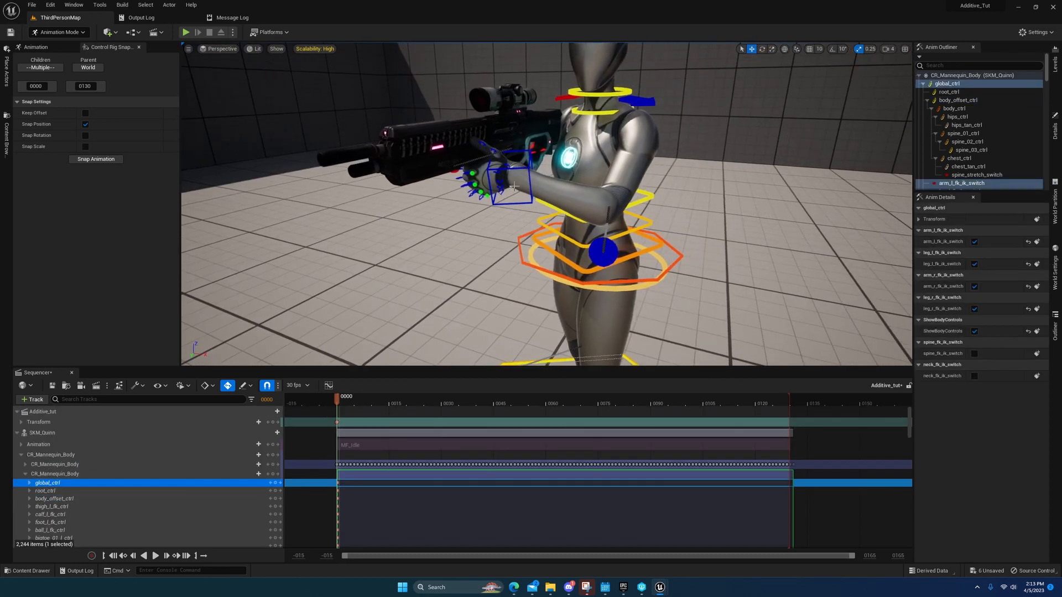
pyautogui.click(514, 167)
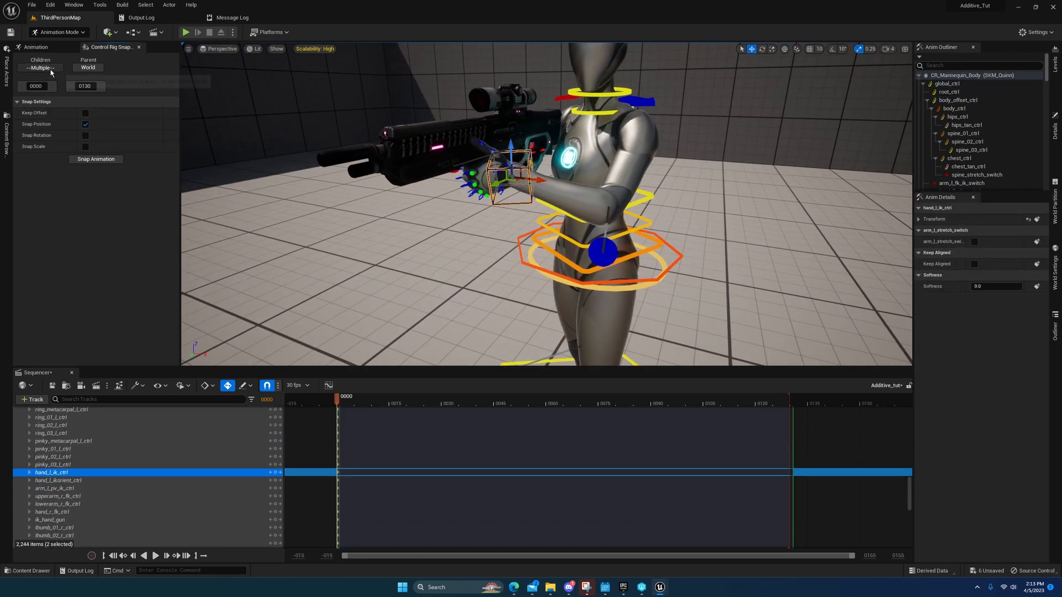
# Step: Examine how both hands grip the rifle from the mannequin's right side
pyautogui.press('w')
pyautogui.moveTo(433, 158); pyautogui.dragTo(551, 145, button='right')
pyautogui.press('a')
pyautogui.press('a')
pyautogui.press('d')
pyautogui.press('s')
pyautogui.press('d')
pyautogui.press('s')
pyautogui.press('a')
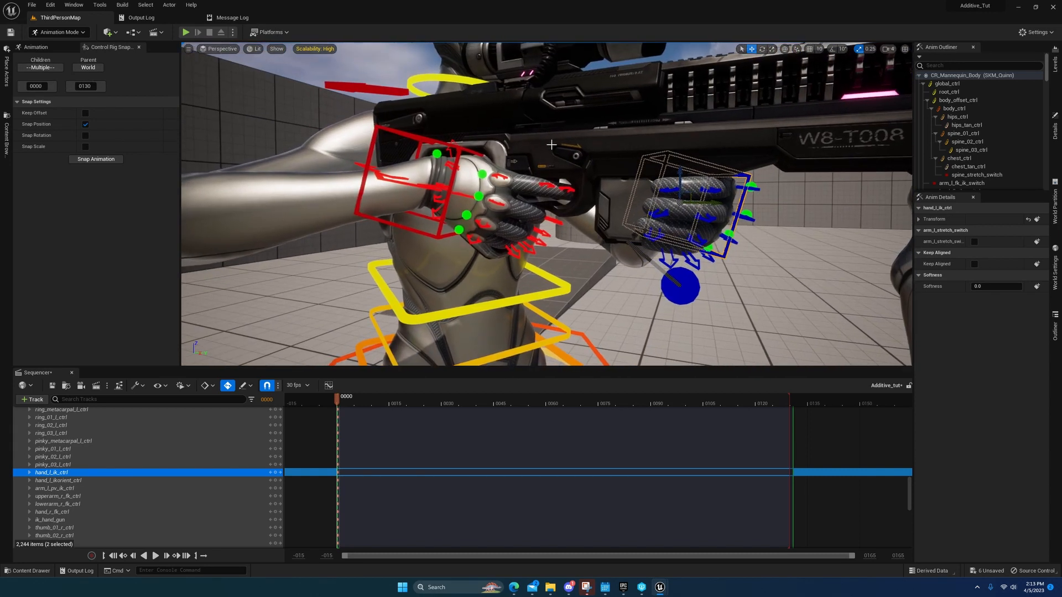
# Step: Collapse the CR_Mannequin_Body track and look through the actors that can be added to the sequence
pyautogui.scroll(-5, 560, 127)
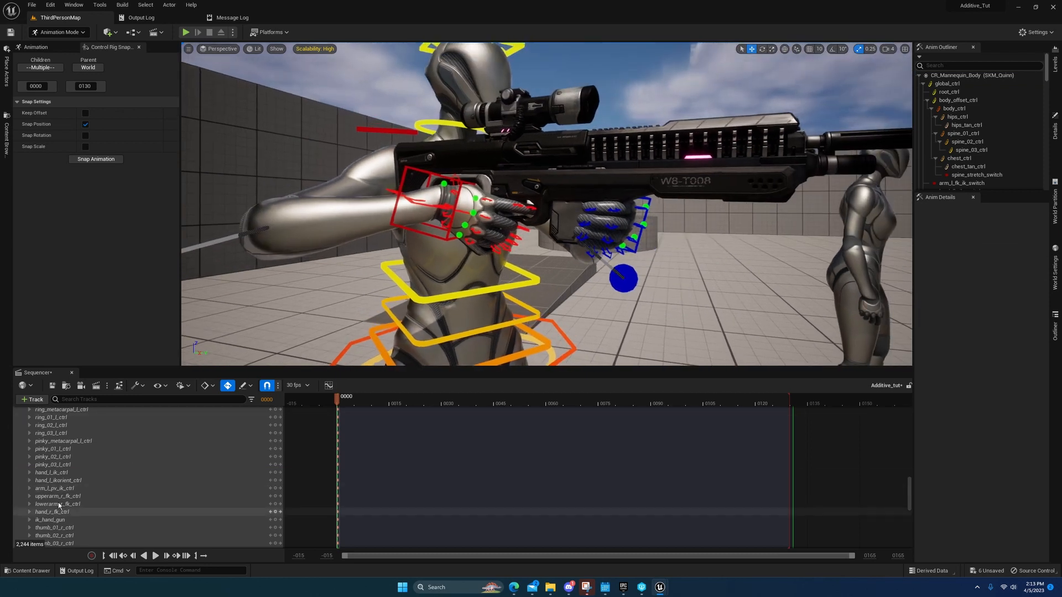
pyautogui.scroll(15, 33, 446)
pyautogui.scroll(10, 34, 451)
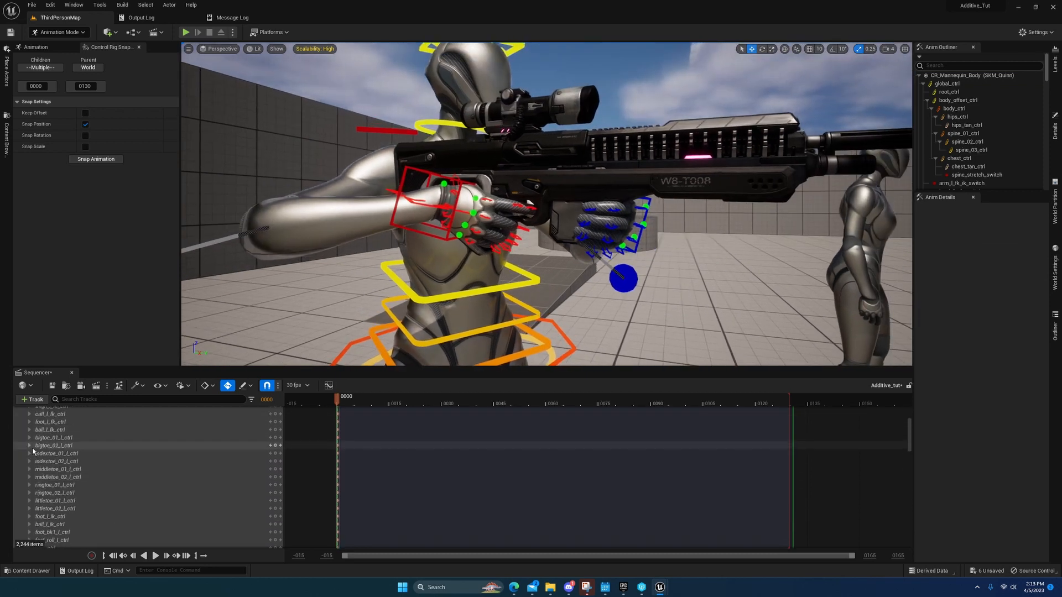
pyautogui.click(21, 455)
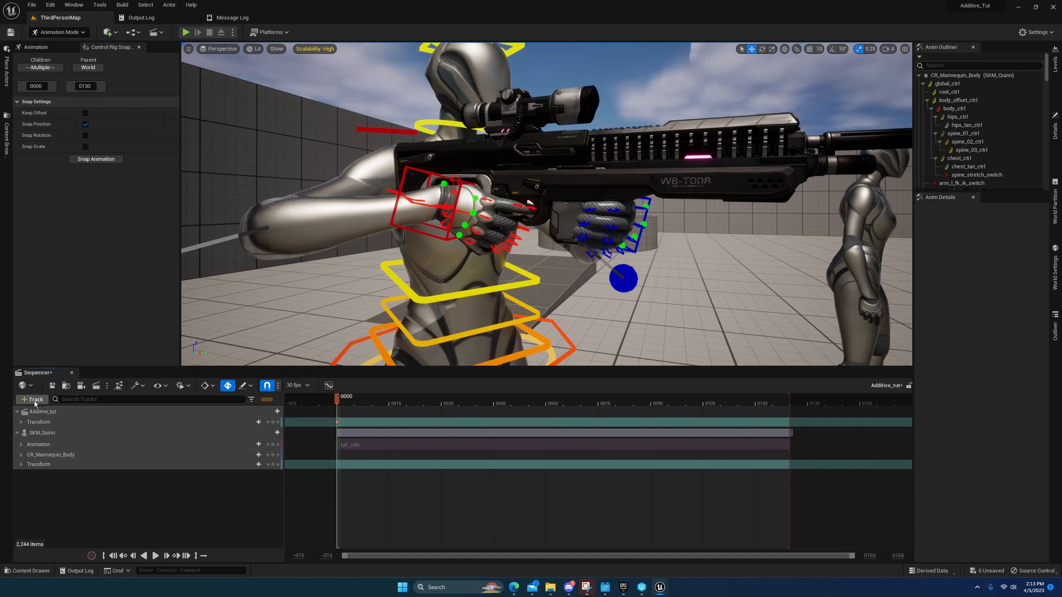
pyautogui.click(34, 399)
pyautogui.moveTo(77, 414)
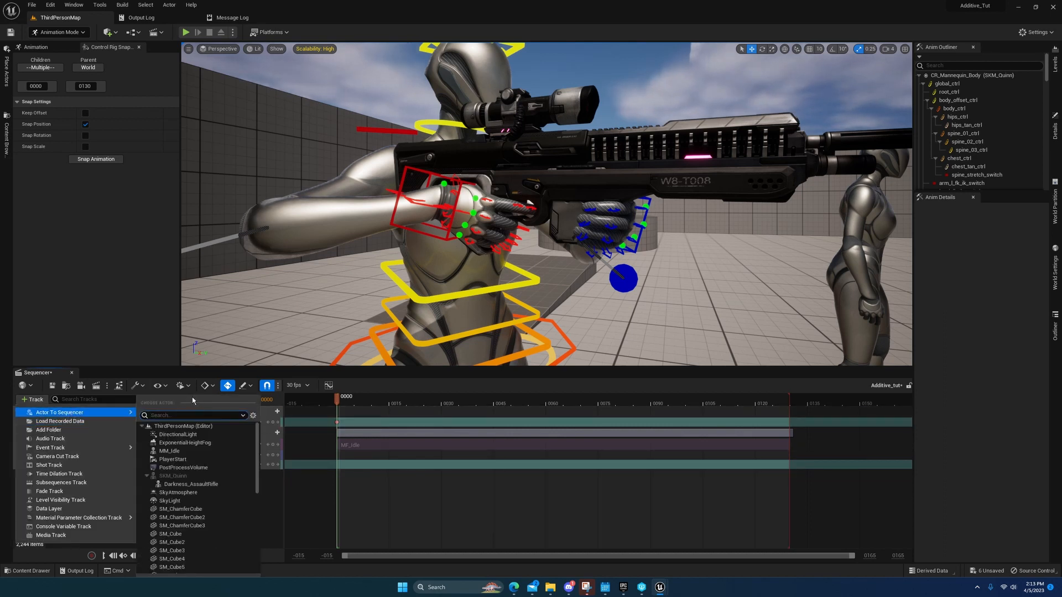
pyautogui.click(36, 403)
# Step: Select hand_r_ik_ctrl and close the Control Rig Snapper to return to the animation settings
pyautogui.moveTo(433, 255); pyautogui.dragTo(396, 265, button='right')
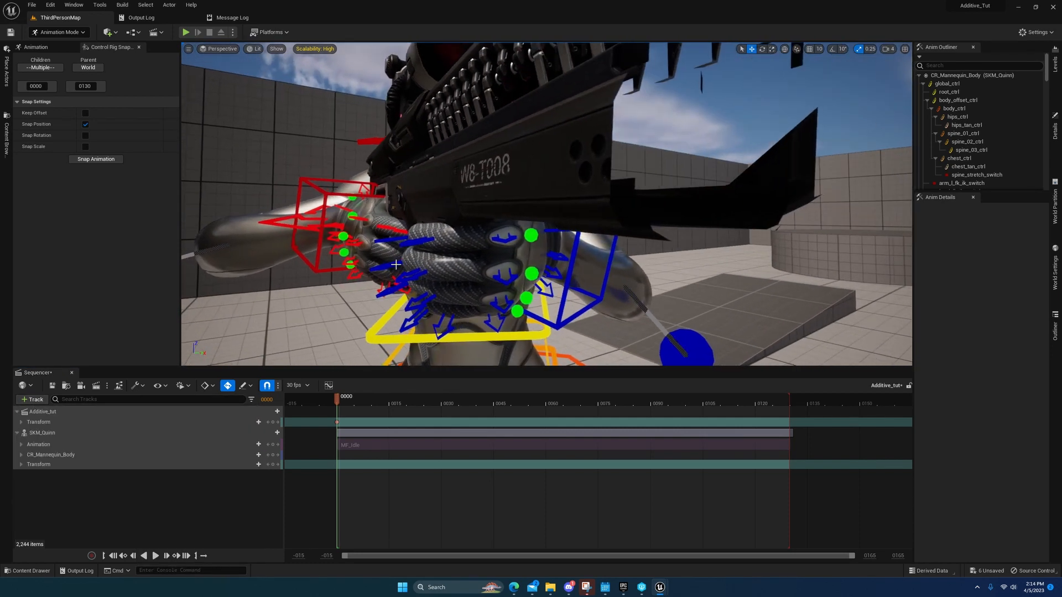
pyautogui.click(324, 216)
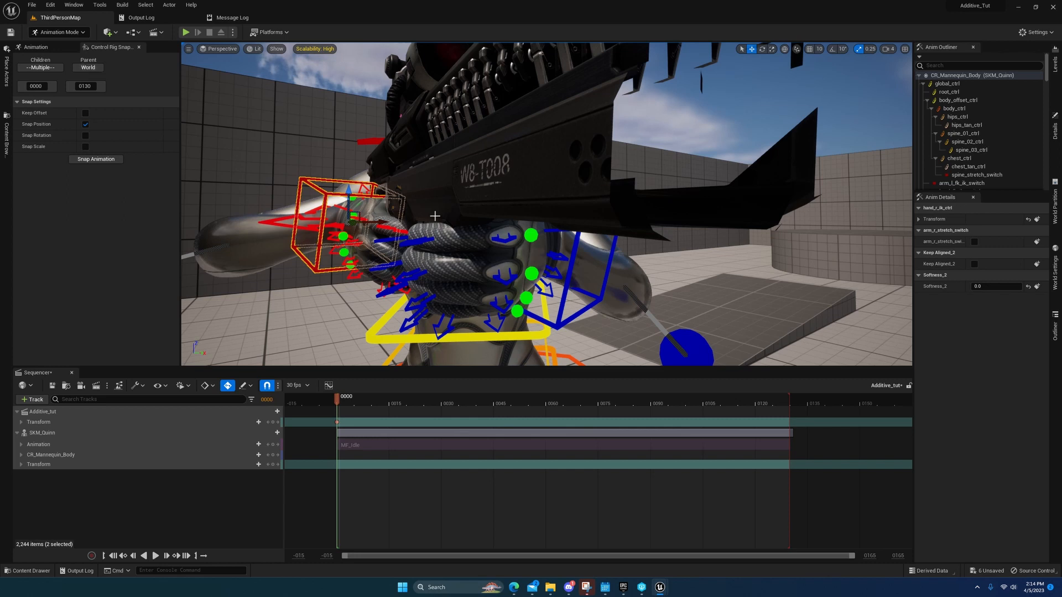
pyautogui.moveTo(435, 217); pyautogui.dragTo(478, 216, button='right')
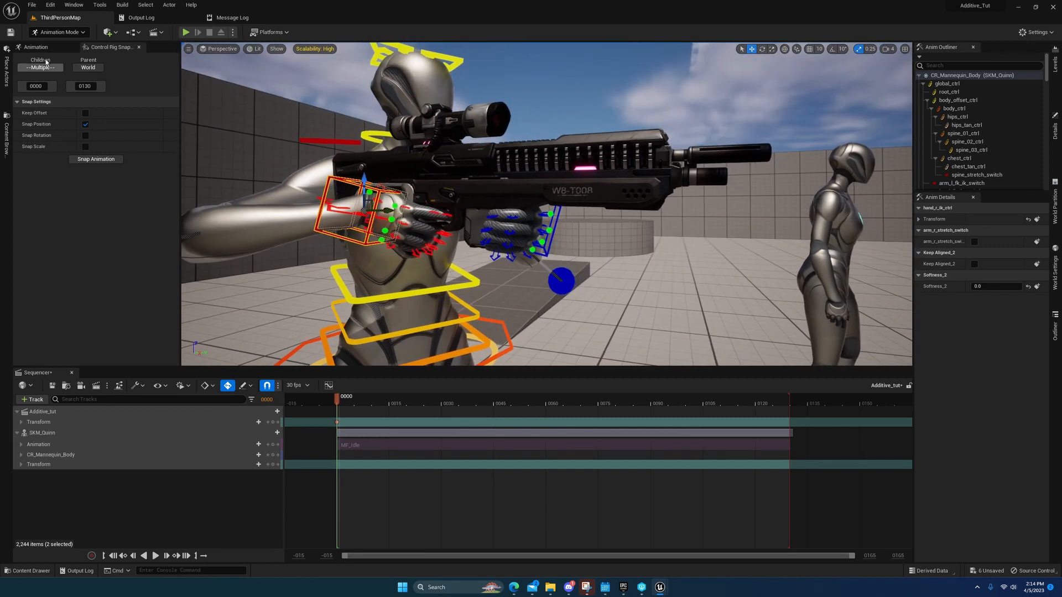
pyautogui.click(58, 47)
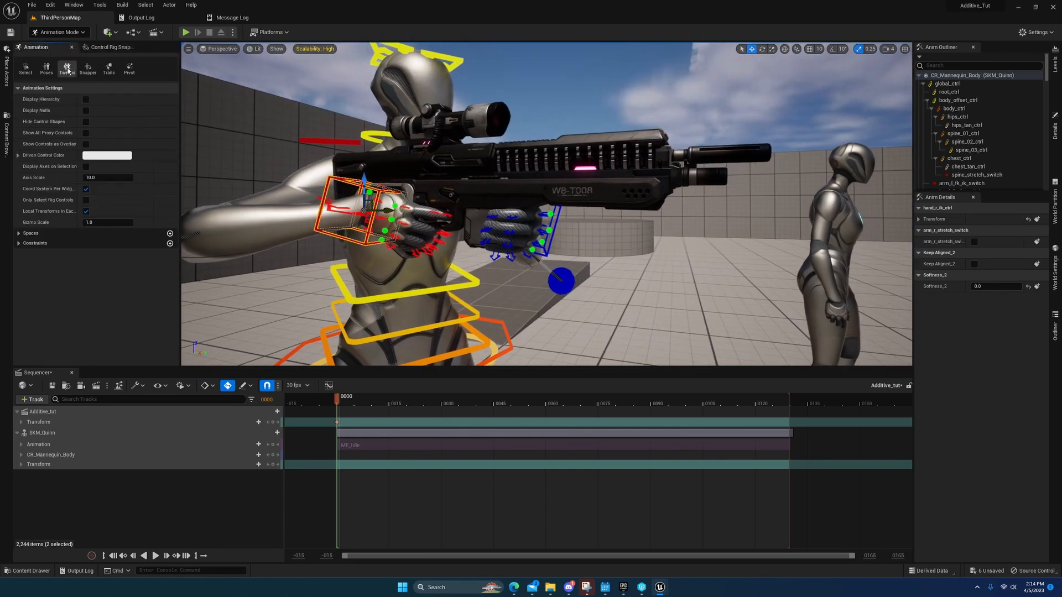
pyautogui.click(135, 48)
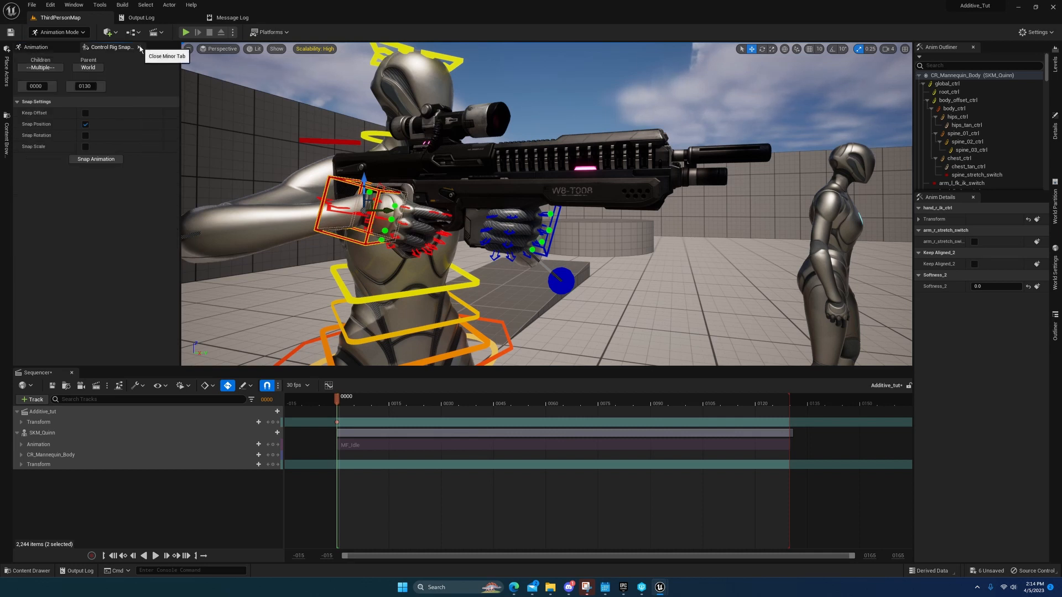
pyautogui.click(140, 47)
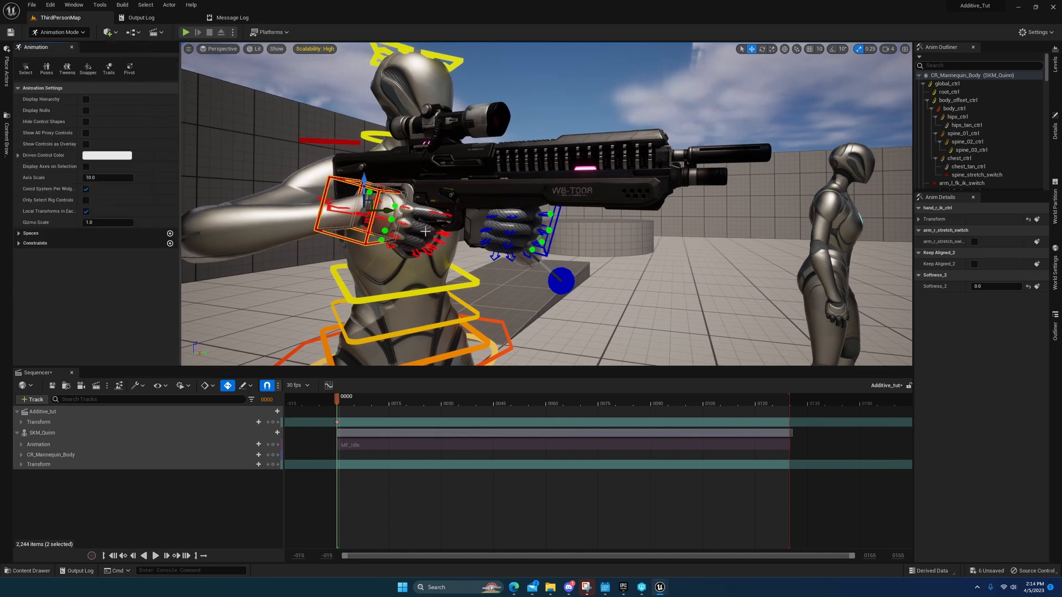
# Step: Add a Parent constraint that attaches hand_l_ik_ctrl to the Grip_Bone of Darkness_AssaultRifle
pyautogui.moveTo(535, 252); pyautogui.dragTo(70, 288, button='right')
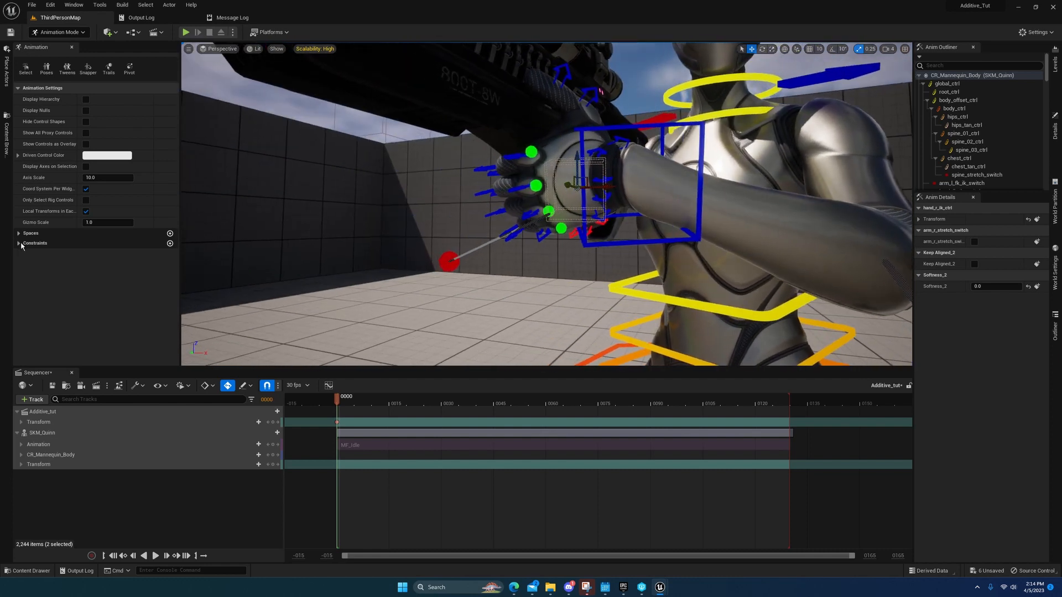
pyautogui.click(701, 161)
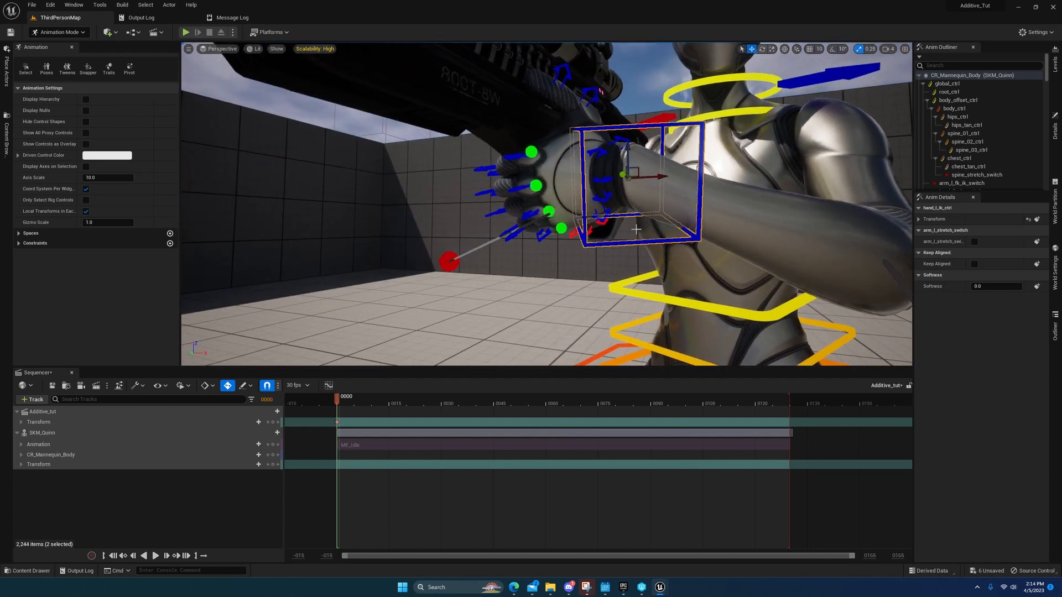
pyautogui.press('f')
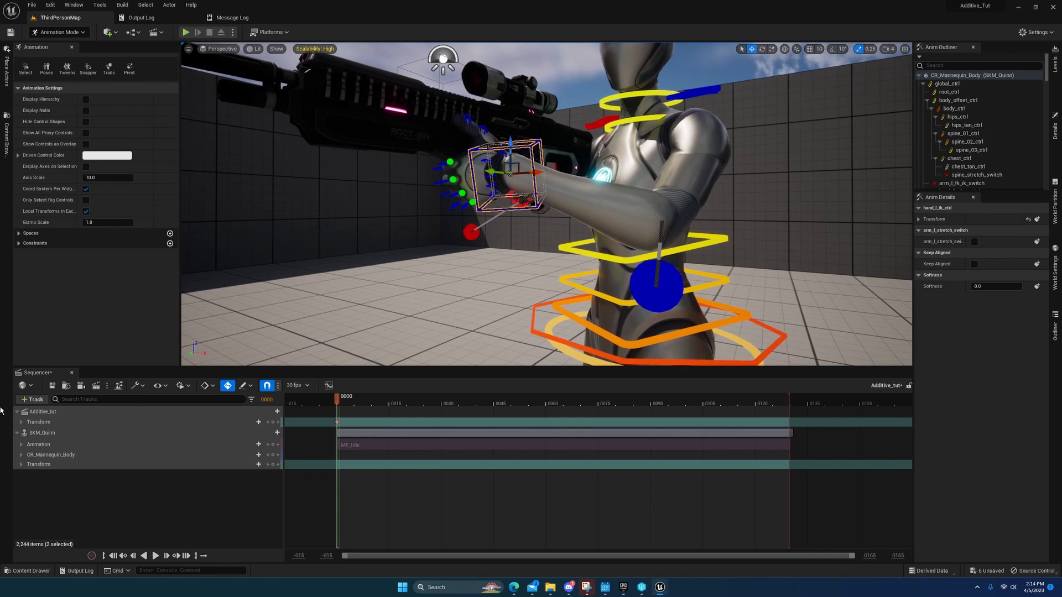
pyautogui.click(170, 244)
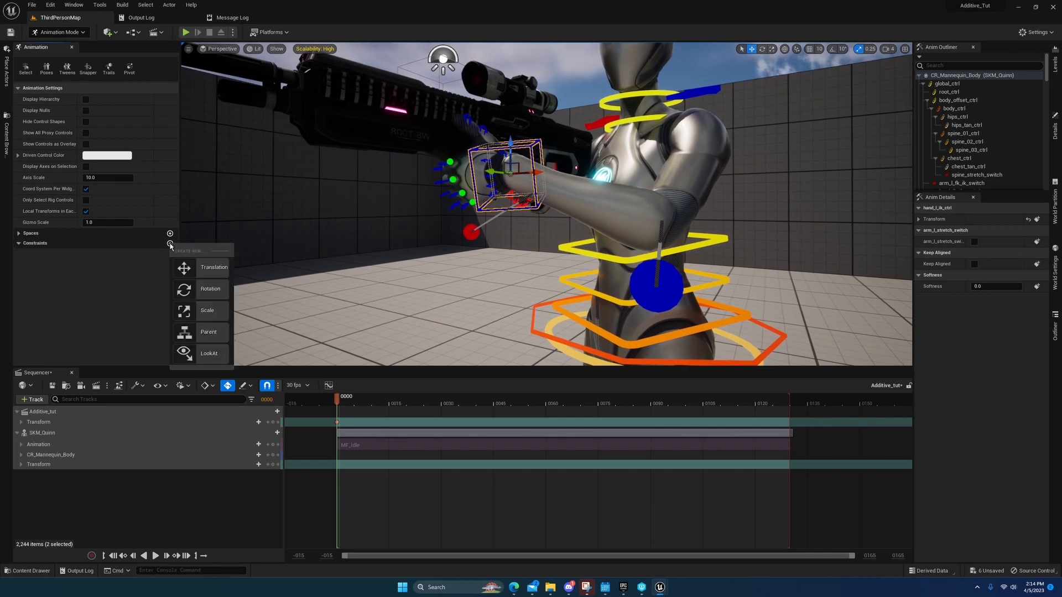
pyautogui.click(198, 330)
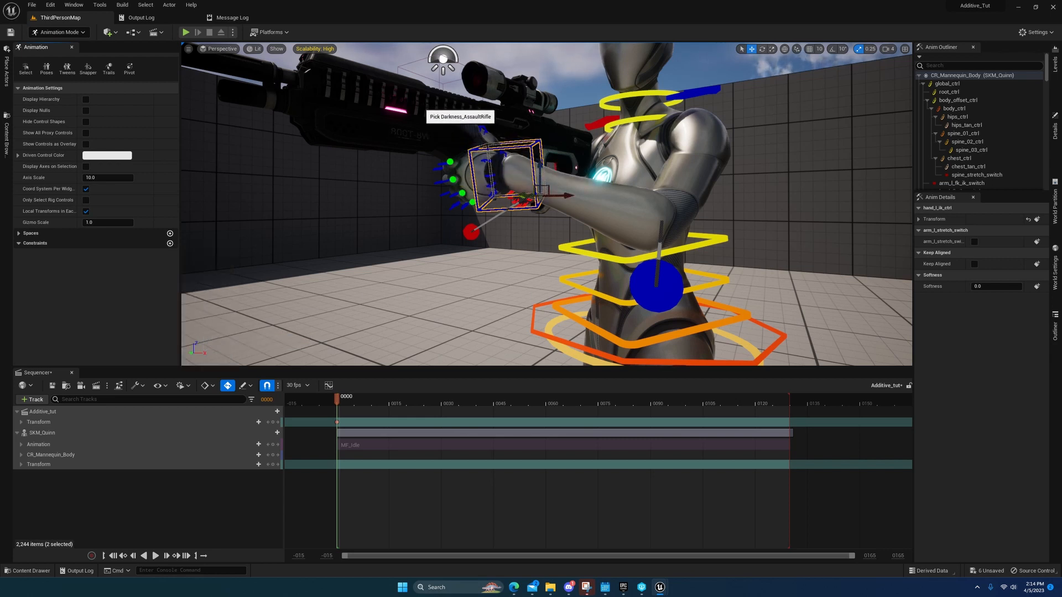
pyautogui.click(418, 101)
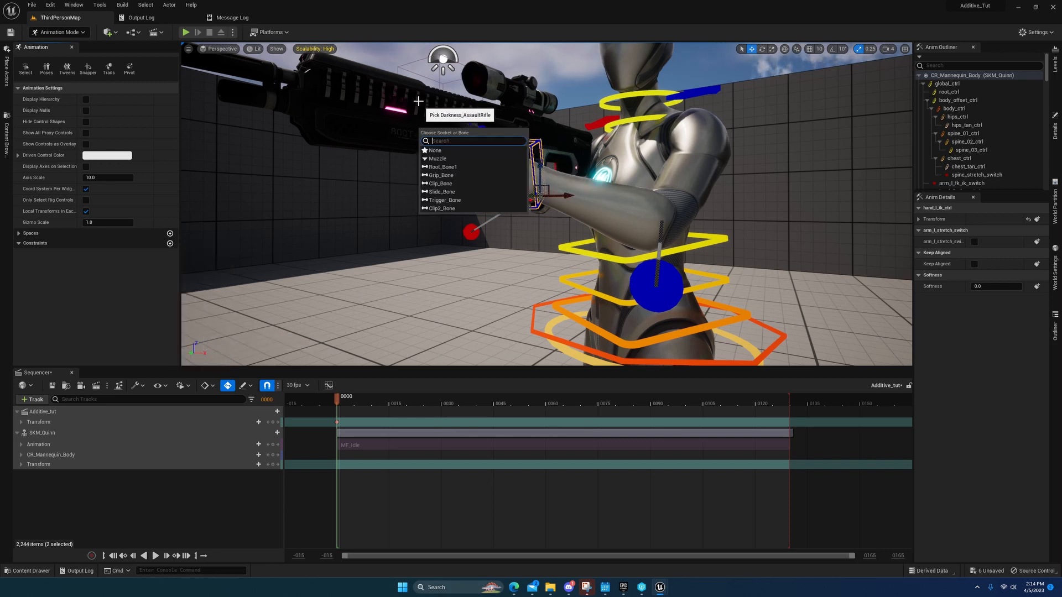
pyautogui.click(450, 176)
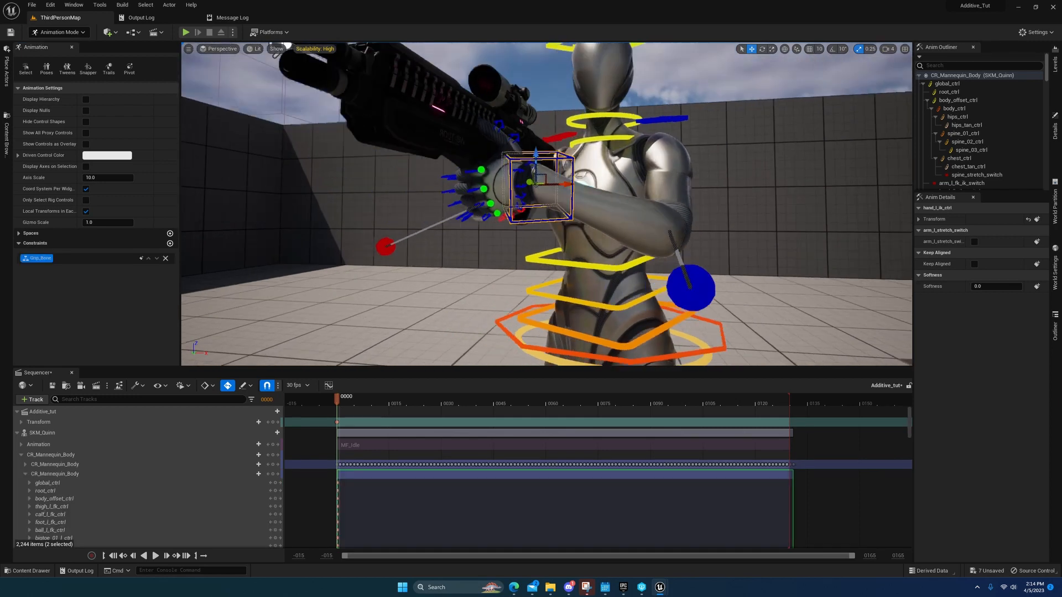
# Step: Move hand_r_ik_ctrl slightly to test whether the constrained left hand follows the rifle
pyautogui.moveTo(416, 191)
pyautogui.mouseDown(button='right')
pyautogui.moveTo(398, 191)
pyautogui.moveTo(420, 199)
pyautogui.moveTo(416, 192)
pyautogui.mouseUp(button='right')
pyautogui.scroll(-1, 415, 192)
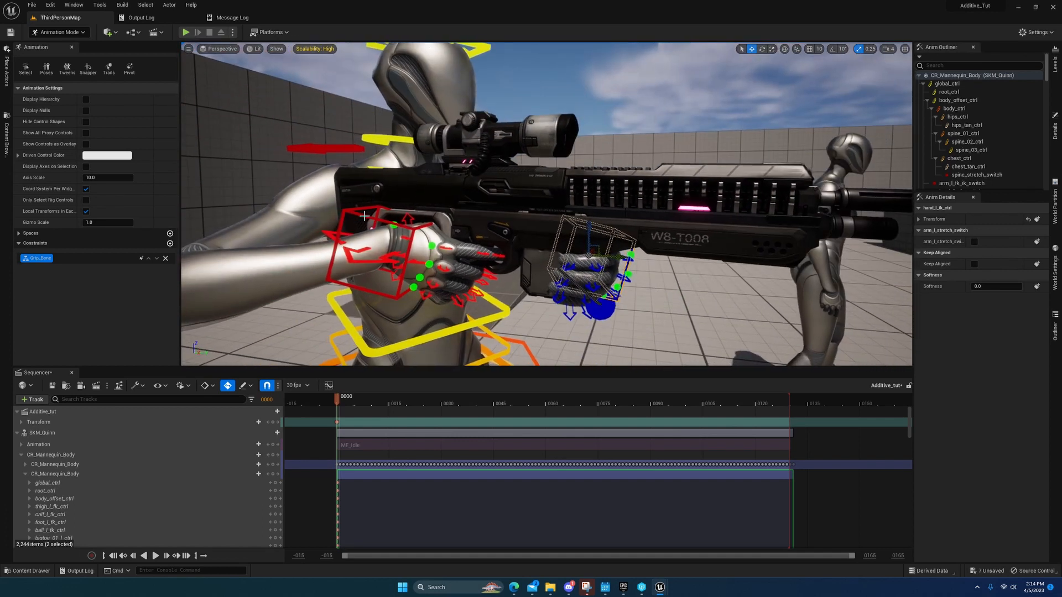
pyautogui.click(364, 216)
pyautogui.moveTo(386, 221)
pyautogui.mouseDown()
pyautogui.moveTo(388, 283)
pyautogui.moveTo(391, 219)
pyautogui.mouseUp()
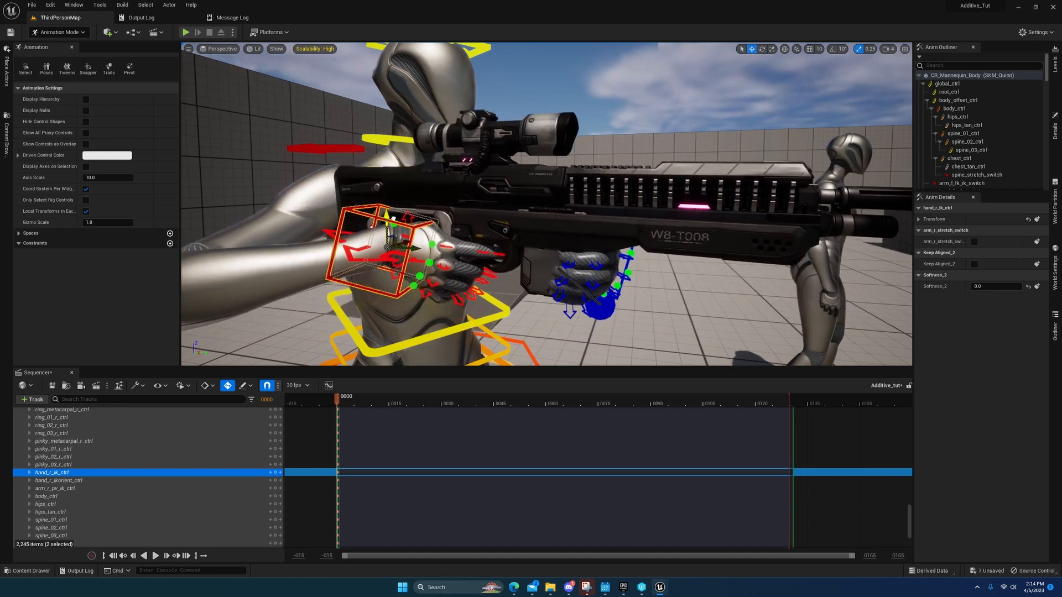
pyautogui.moveTo(393, 219); pyautogui.dragTo(467, 224, button='right')
pyautogui.press('e')
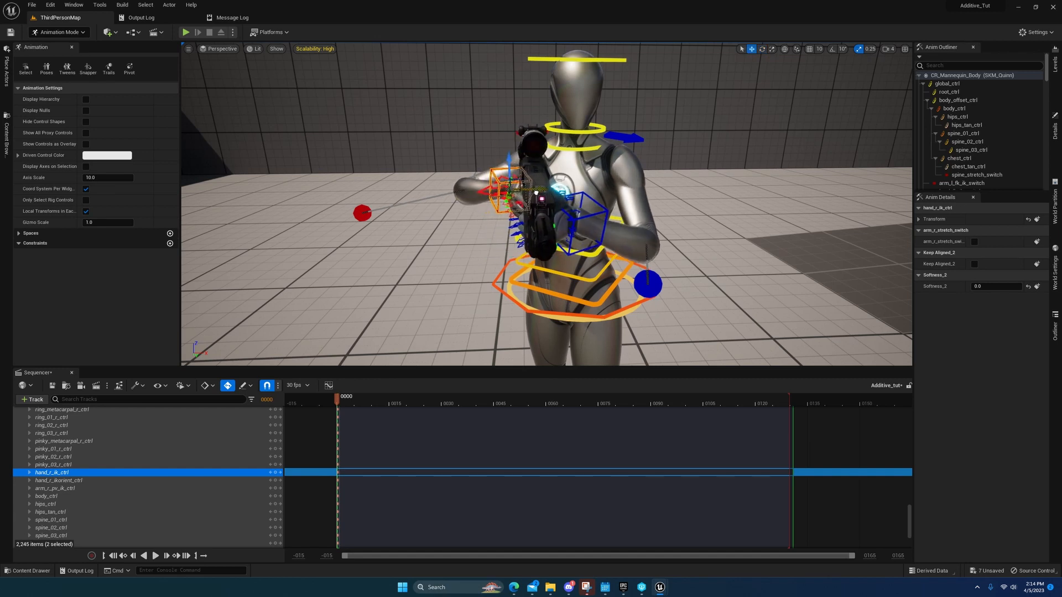
# Step: Reposition arm_r_pv_ik_ctrl beside the mannequin's right arm to lower the right elbow
pyautogui.moveTo(536, 192); pyautogui.dragTo(713, 178, button='right')
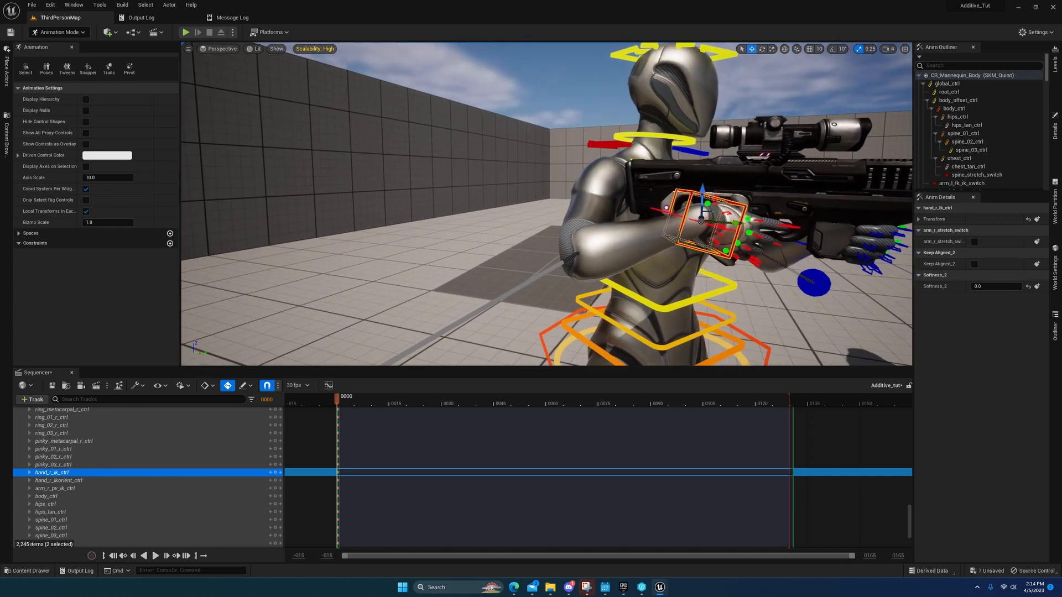
pyautogui.moveTo(443, 237)
pyautogui.mouseDown(button='right')
pyautogui.moveTo(387, 238)
pyautogui.moveTo(431, 236)
pyautogui.mouseUp(button='right')
pyautogui.click(443, 237)
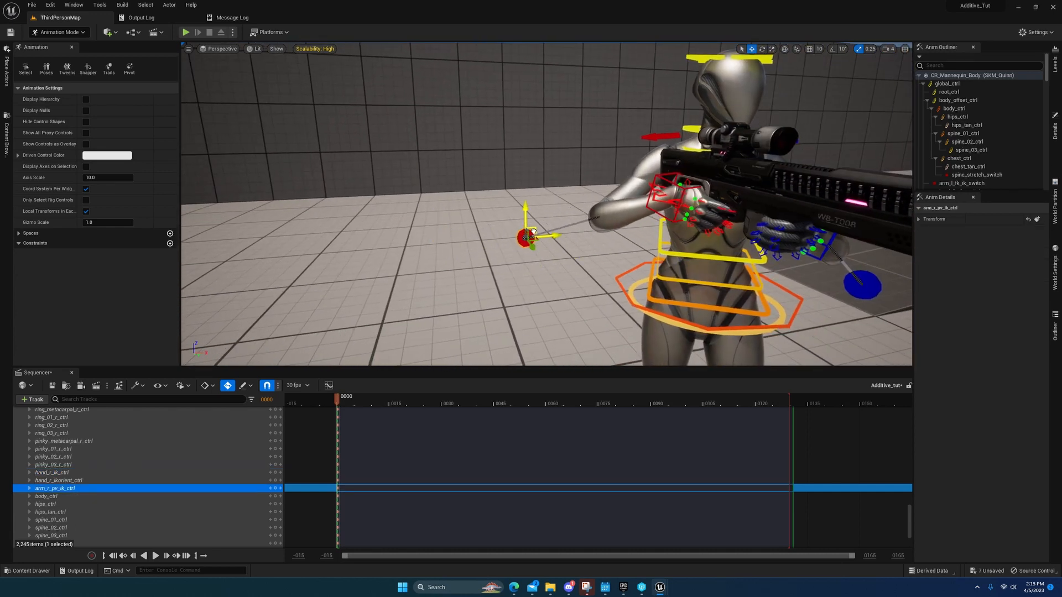
pyautogui.moveTo(544, 232); pyautogui.dragTo(462, 235, button='right')
# Step: Move arm_l_pv_ik_ctrl down beside the left thigh to adjust the left elbow, and save the sequence
pyautogui.click(588, 281)
pyautogui.moveTo(588, 281); pyautogui.dragTo(471, 265, button='right')
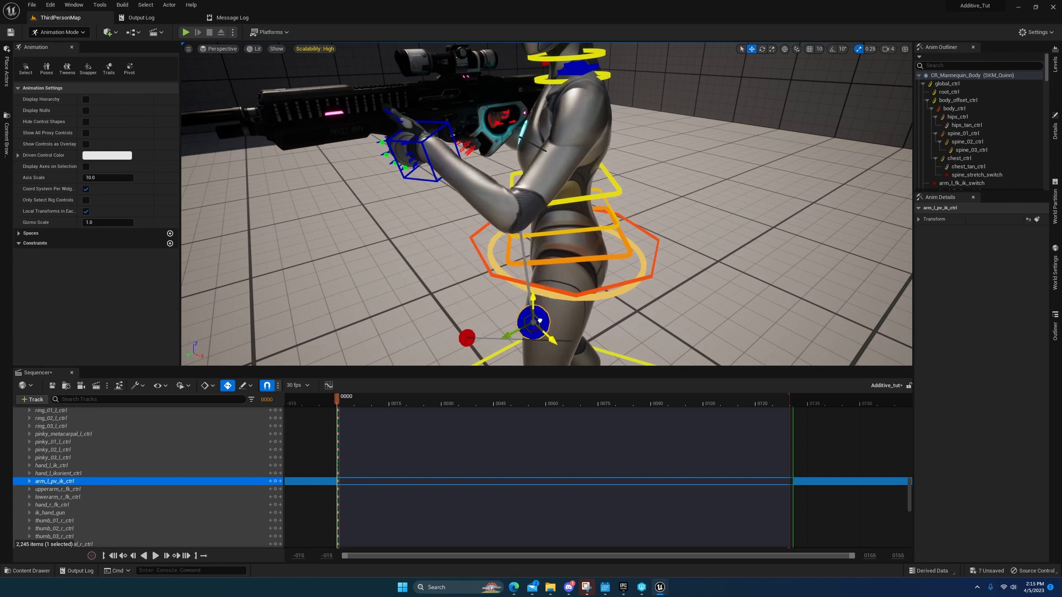
pyautogui.moveTo(531, 296); pyautogui.dragTo(600, 302, button='right')
pyautogui.moveTo(707, 306); pyautogui.dragTo(711, 303)
pyautogui.moveTo(711, 304); pyautogui.dragTo(656, 310, button='right')
pyautogui.click(52, 386)
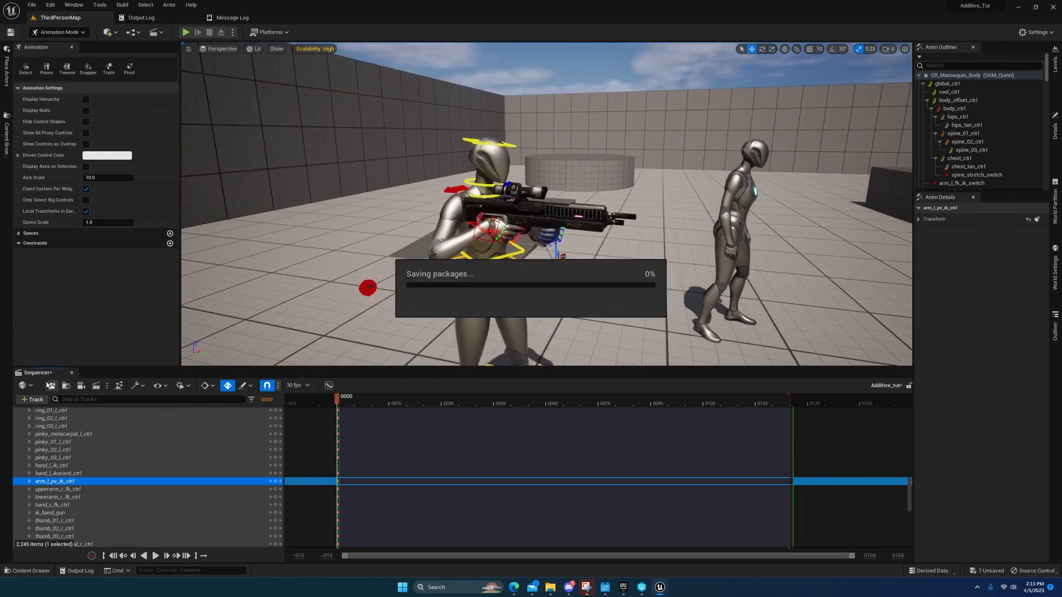
# Step: Collapse the expanded additive CR_Mannequin_Body layer so the sequence's main tracks are accessible
pyautogui.scroll(15, 39, 441)
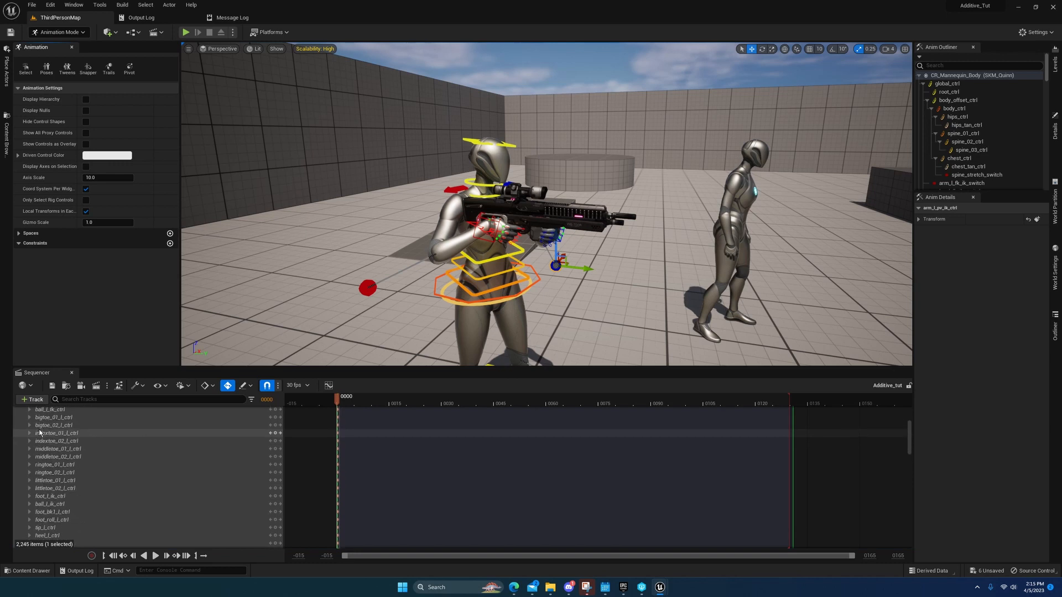
pyautogui.scroll(3, 39, 435)
pyautogui.click(25, 474)
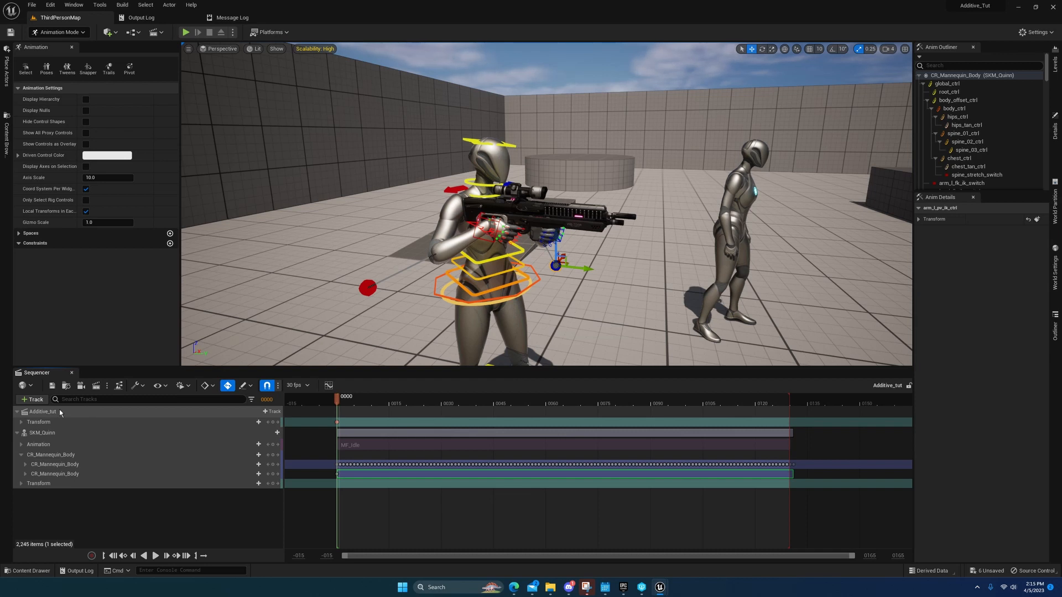
pyautogui.rightClick(34, 411)
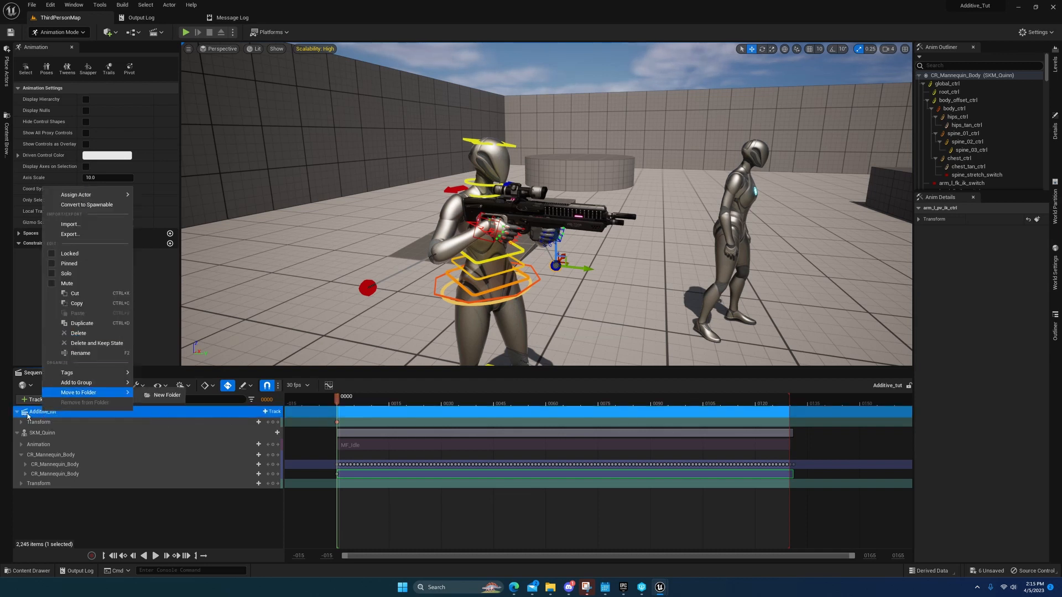
pyautogui.click(27, 416)
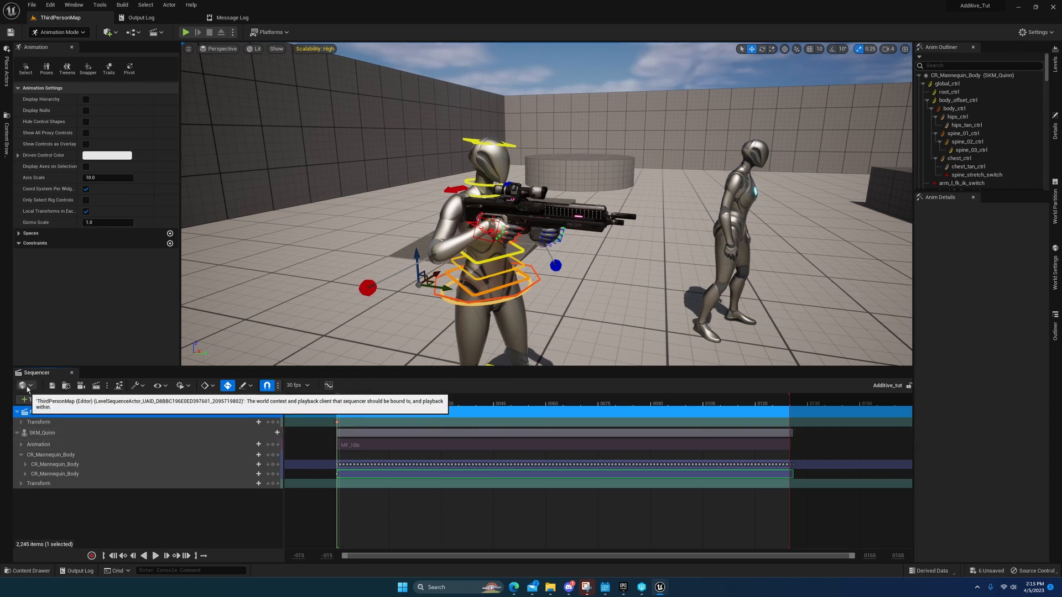
# Step: Bake SKM_Quinn to an animation sequence named MF_Rifle_Additive in the Mannequins Animations/Quinn folder, using the default export options
pyautogui.rightClick(37, 437)
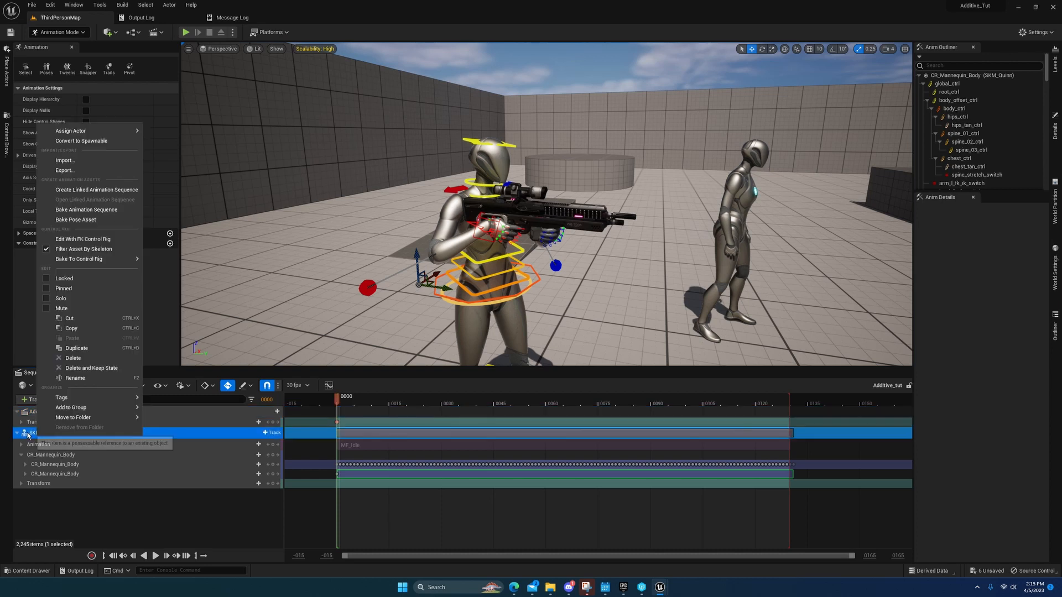
pyautogui.click(91, 215)
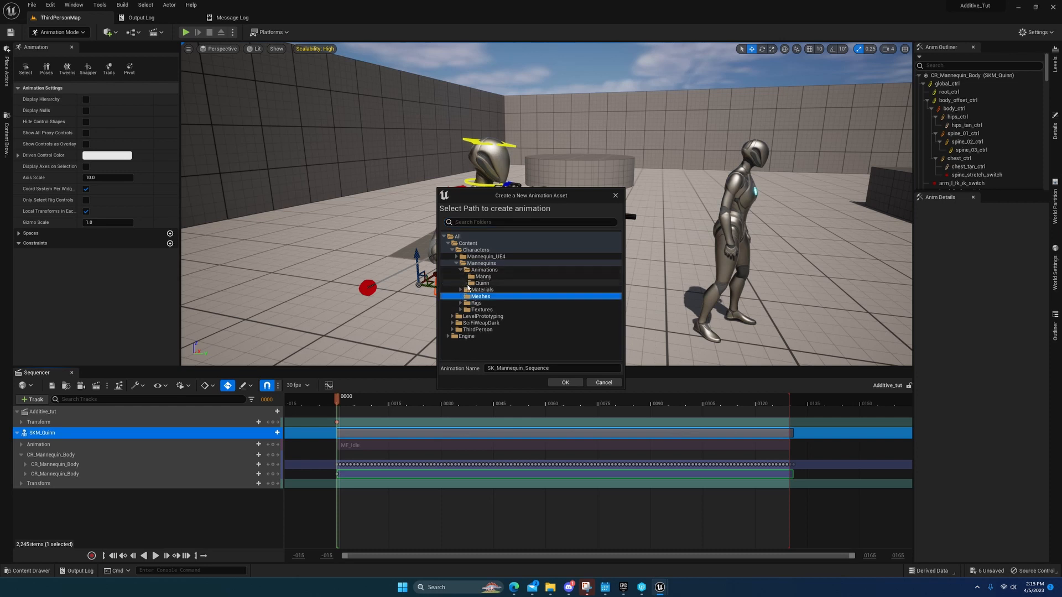
pyautogui.click(473, 284)
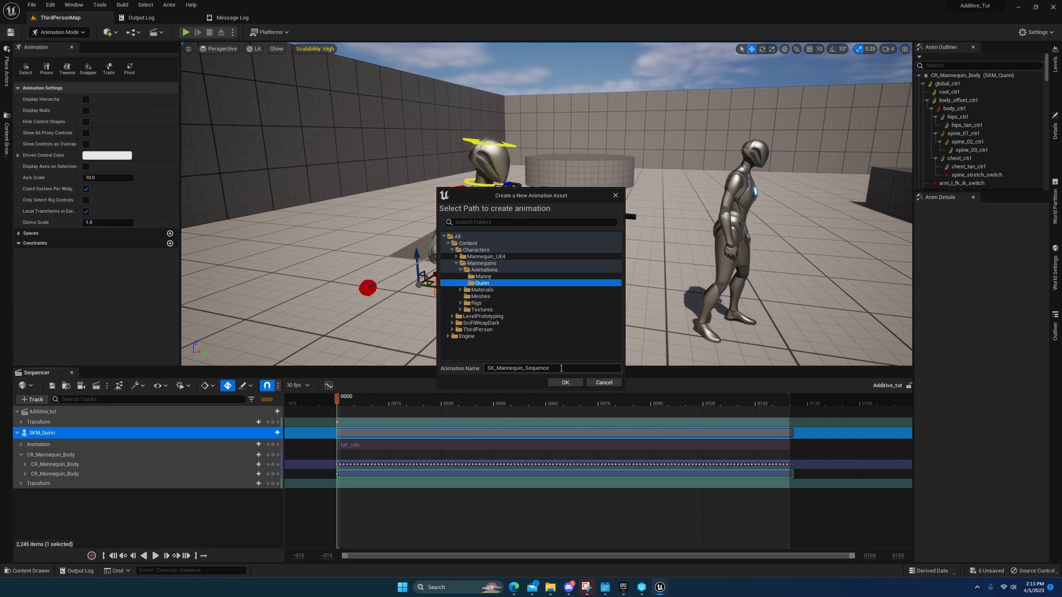
pyautogui.click(530, 370)
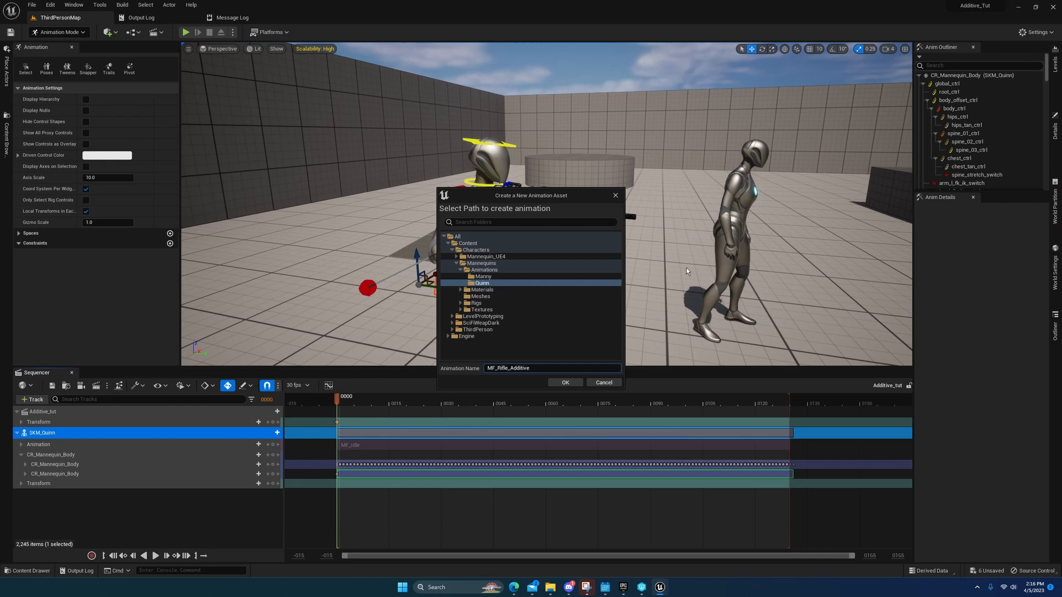
pyautogui.click(564, 384)
pyautogui.click(540, 384)
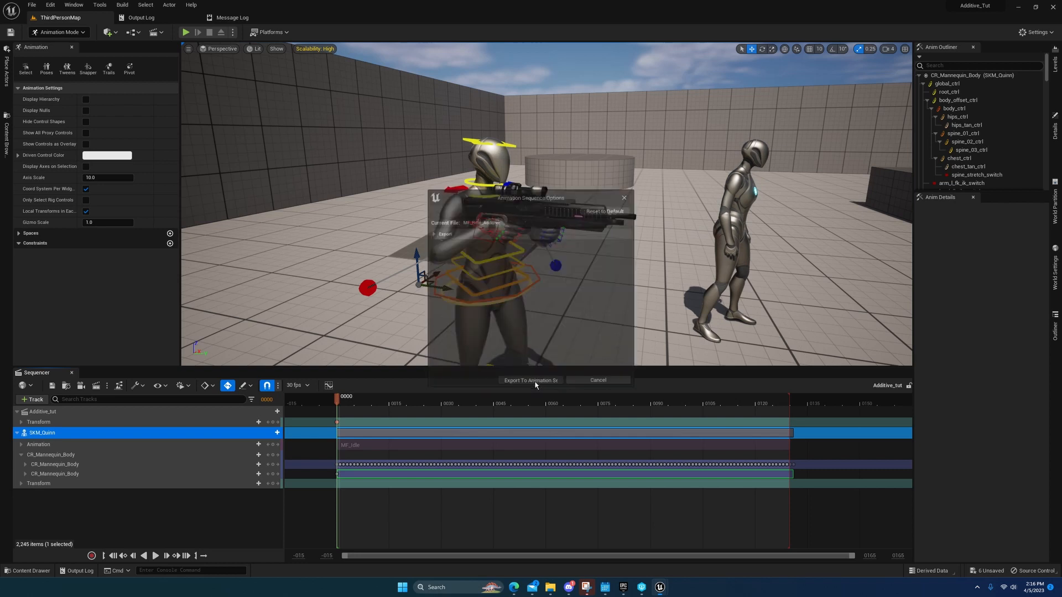
# Step: Check the aiming pose from closer and farther away, and close the Sequencer
pyautogui.moveTo(574, 327); pyautogui.dragTo(574, 305, button='right')
pyautogui.press('w')
pyautogui.press('s')
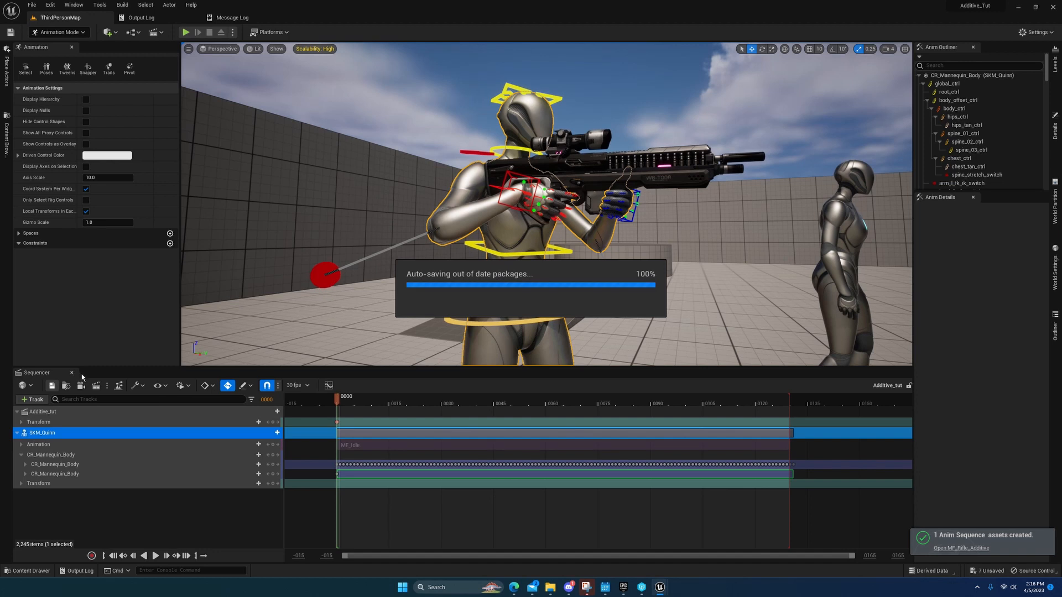
pyautogui.moveTo(658, 277); pyautogui.dragTo(636, 288, button='right')
pyautogui.press('s')
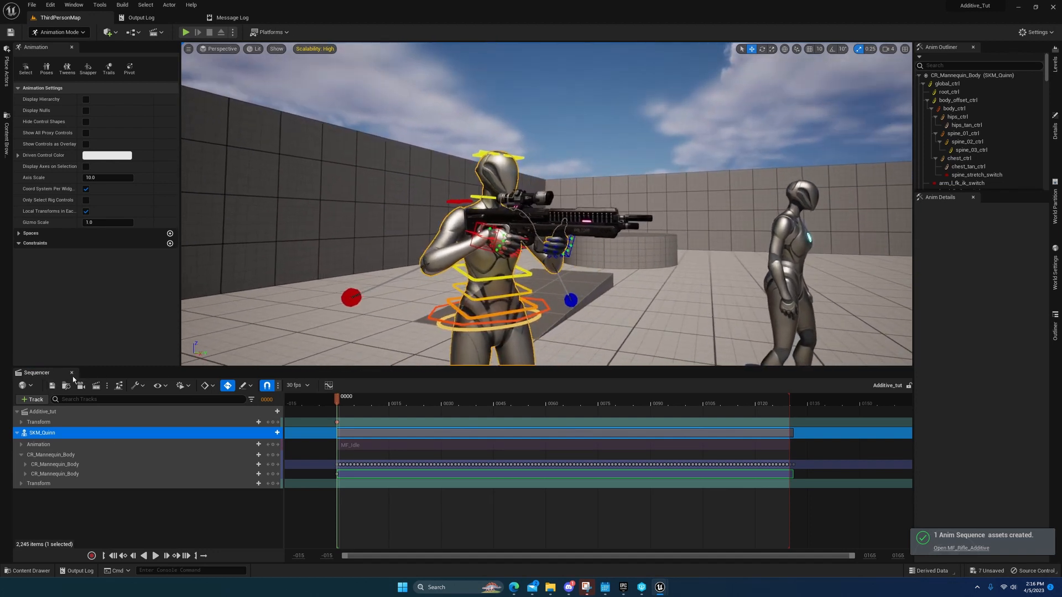
pyautogui.click(71, 375)
# Step: Examine the mannequin's unanimated pose and the attached rifle from the front in the level
pyautogui.moveTo(497, 298); pyautogui.dragTo(692, 311, button='right')
pyautogui.press('w')
pyautogui.press('s')
pyautogui.press('w')
pyautogui.press('a')
pyautogui.moveTo(562, 423)
pyautogui.mouseDown(button='right')
pyautogui.moveTo(630, 421)
pyautogui.moveTo(620, 437)
pyautogui.moveTo(562, 423)
pyautogui.mouseUp(button='right')
pyautogui.press('s')
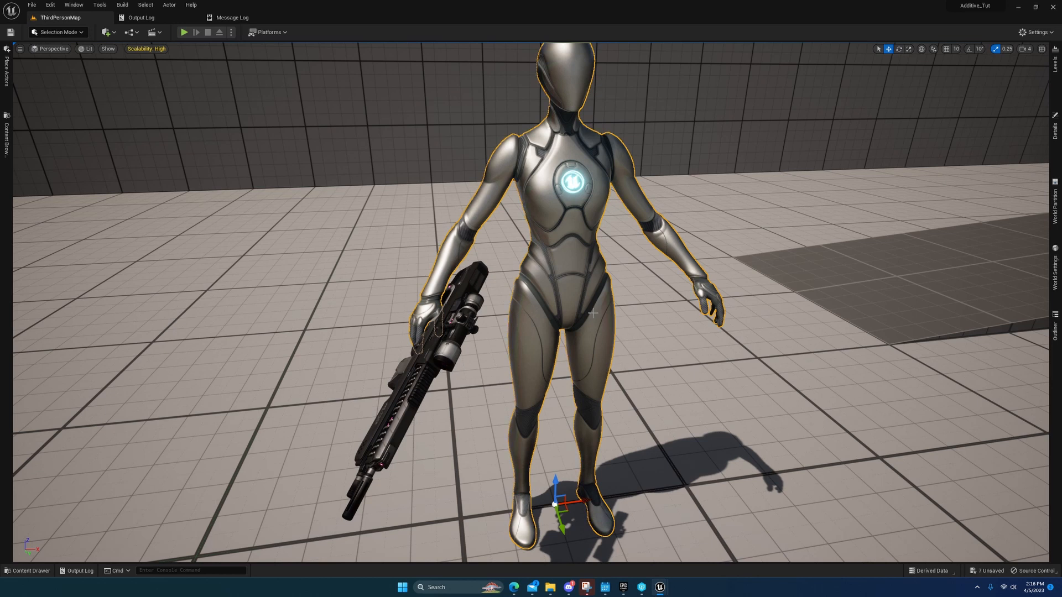
pyautogui.press('d')
pyautogui.moveTo(586, 289); pyautogui.dragTo(534, 279, button='right')
pyautogui.moveTo(578, 250); pyautogui.dragTo(545, 255, button='right')
pyautogui.press('w')
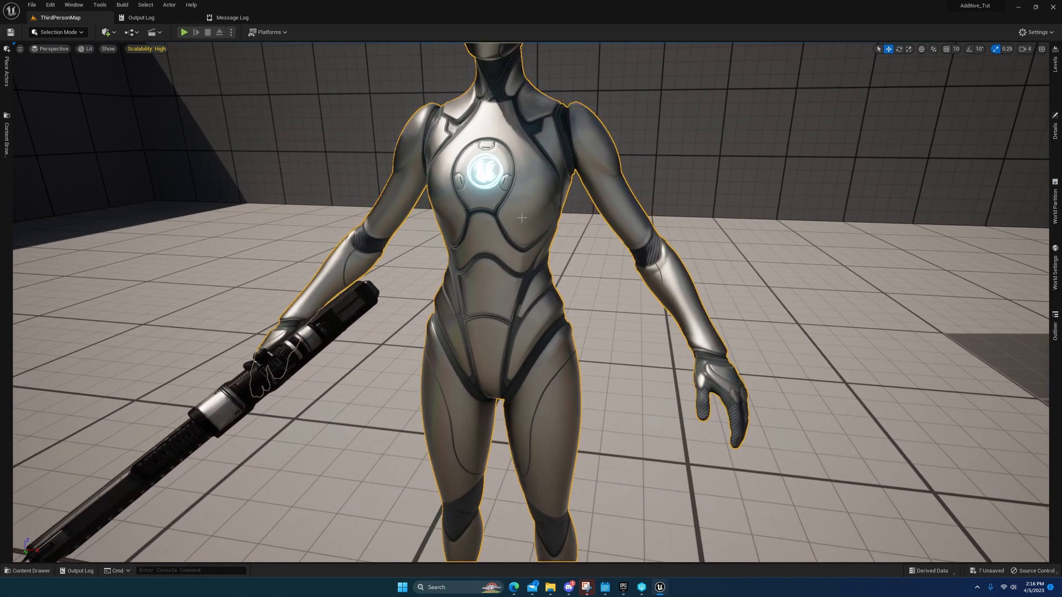
pyautogui.moveTo(522, 217); pyautogui.dragTo(514, 201, button='right')
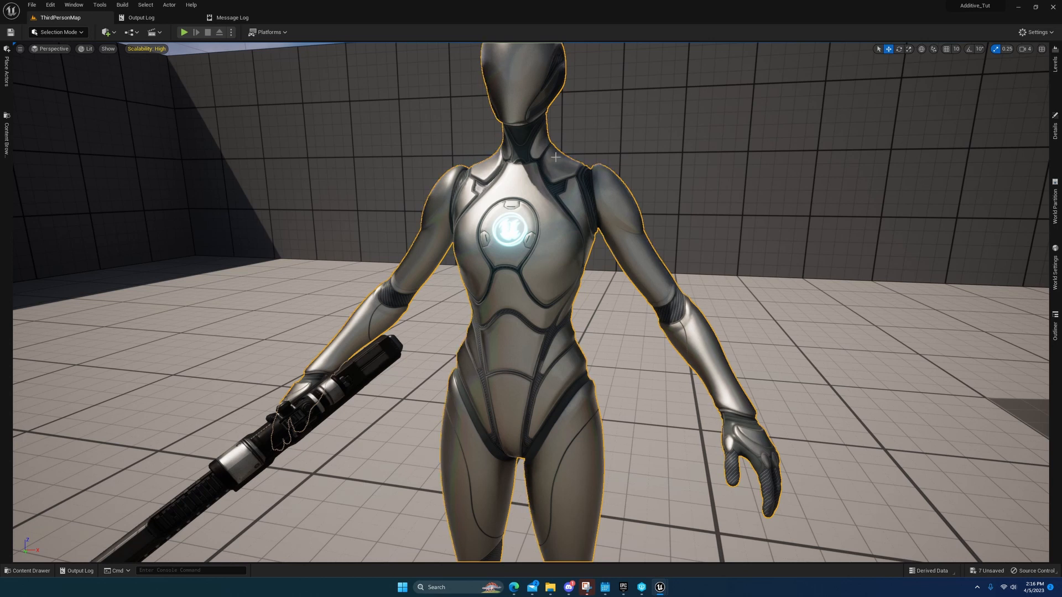
# Step: Open the MF_Rifle_Additive animation from the Mannequins Animations/Quinn folder
pyautogui.click(10, 569)
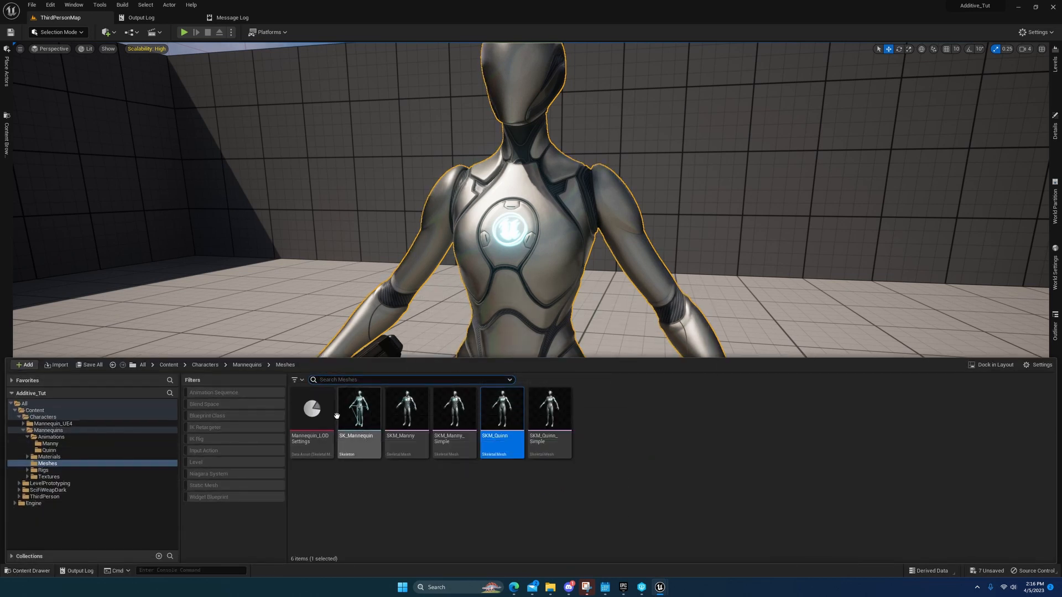
pyautogui.click(50, 450)
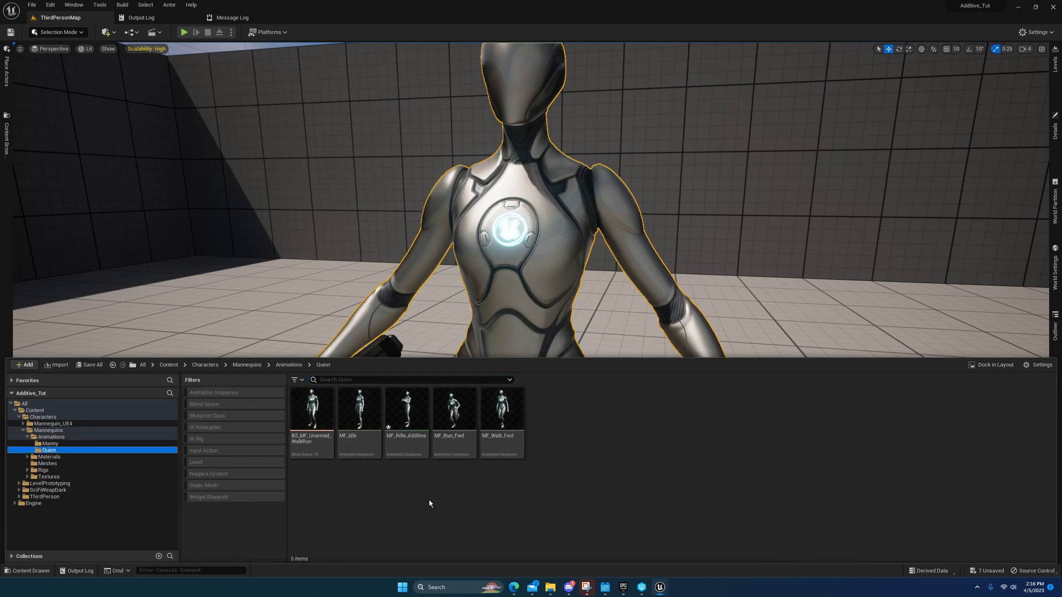
pyautogui.doubleClick(406, 409)
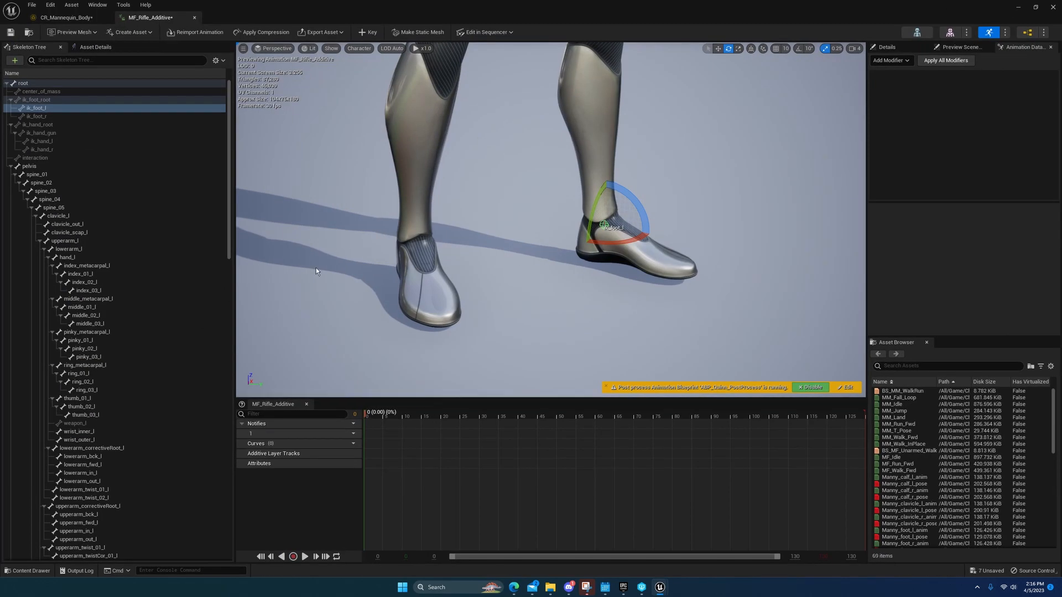
# Step: Set the Additive Anim Type of MF_Rifle_Additive to Local Space and inspect the upper body in the preview
pyautogui.click(96, 47)
pyautogui.scroll(-5, 142, 351)
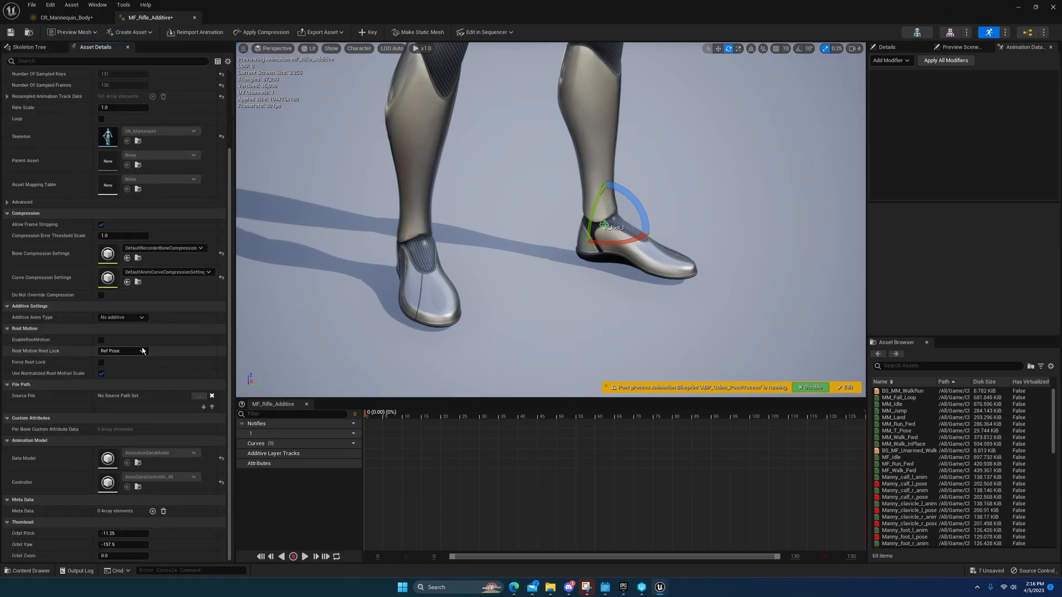
pyautogui.click(122, 317)
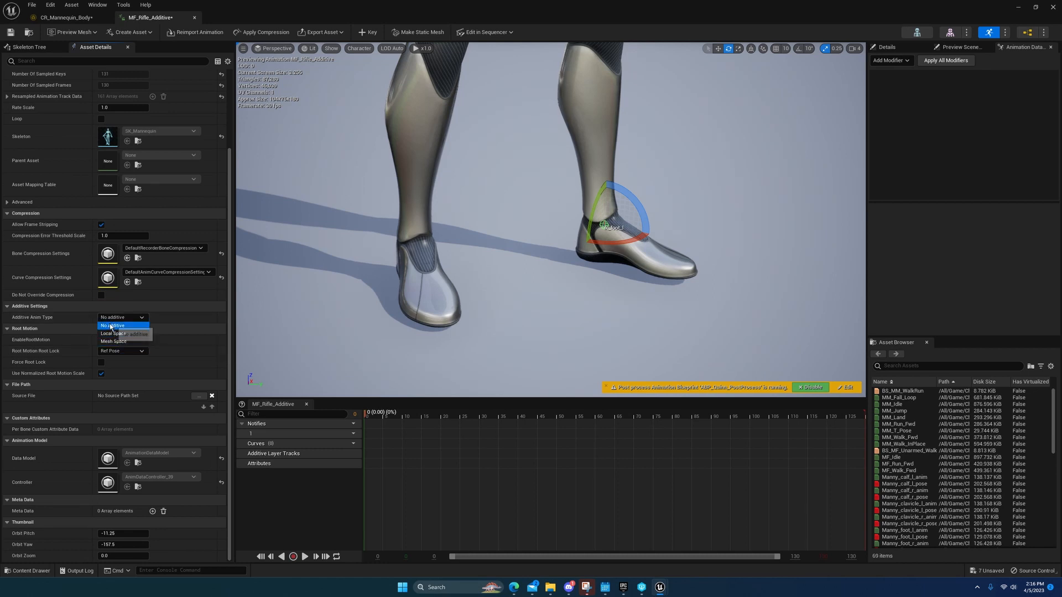
pyautogui.click(114, 334)
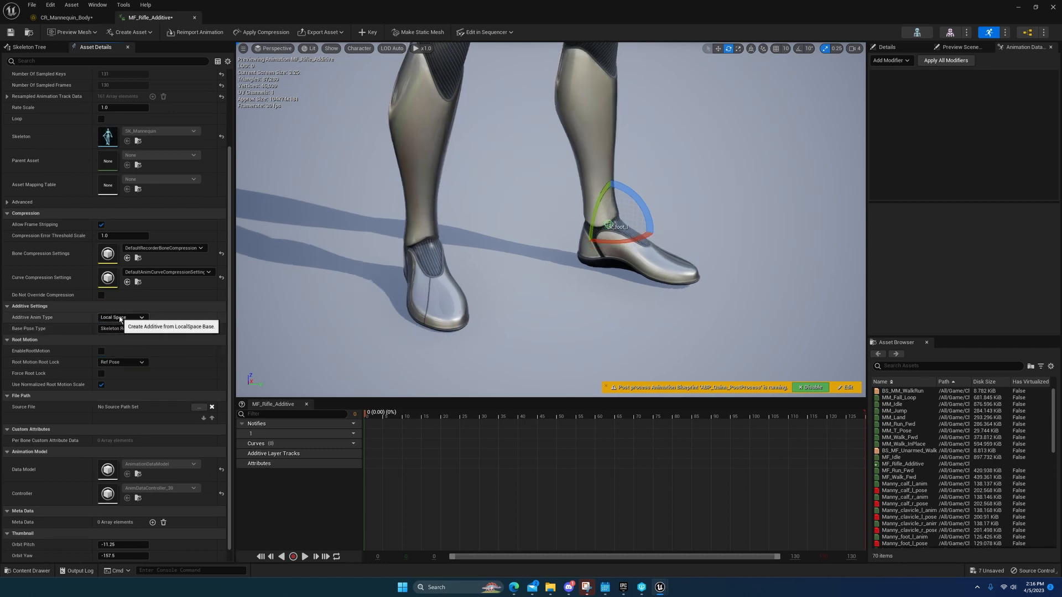
pyautogui.moveTo(470, 249); pyautogui.dragTo(487, 194, button='right')
pyautogui.press('w')
pyautogui.press('d')
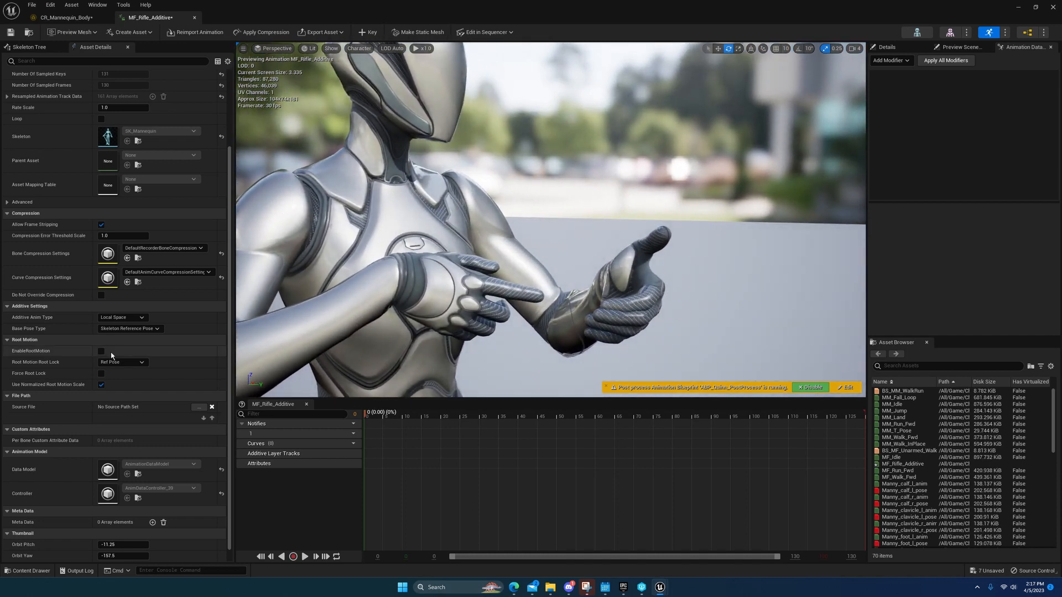
pyautogui.click(121, 317)
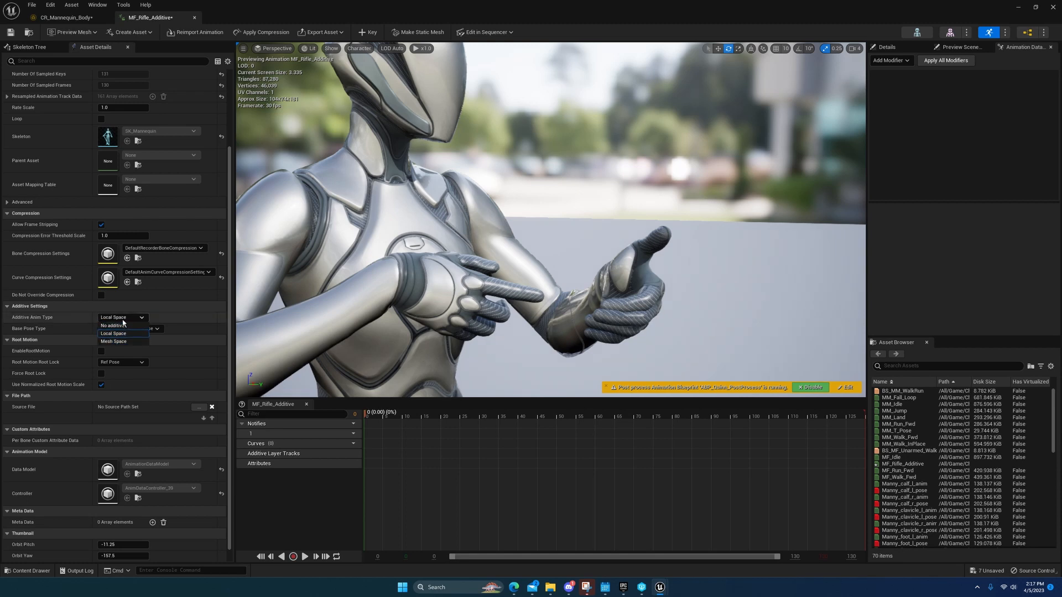
pyautogui.click(123, 334)
pyautogui.moveTo(442, 232); pyautogui.dragTo(446, 249, button='right')
pyautogui.press('w')
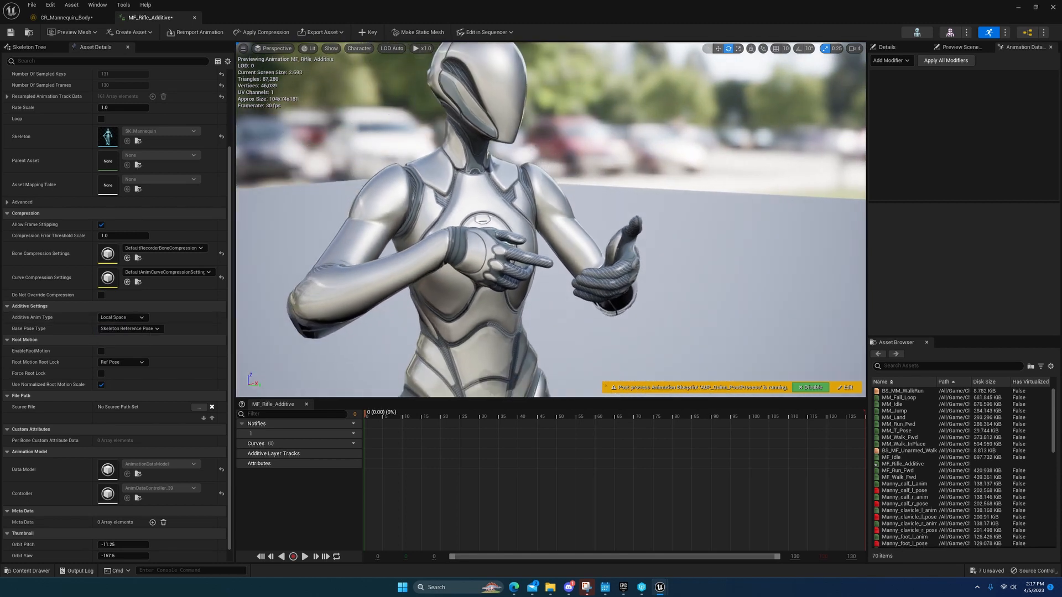
# Step: Set the Base Pose Type to Selected animation frame and assign MF_Idle as the Base Pose Animation
pyautogui.click(138, 329)
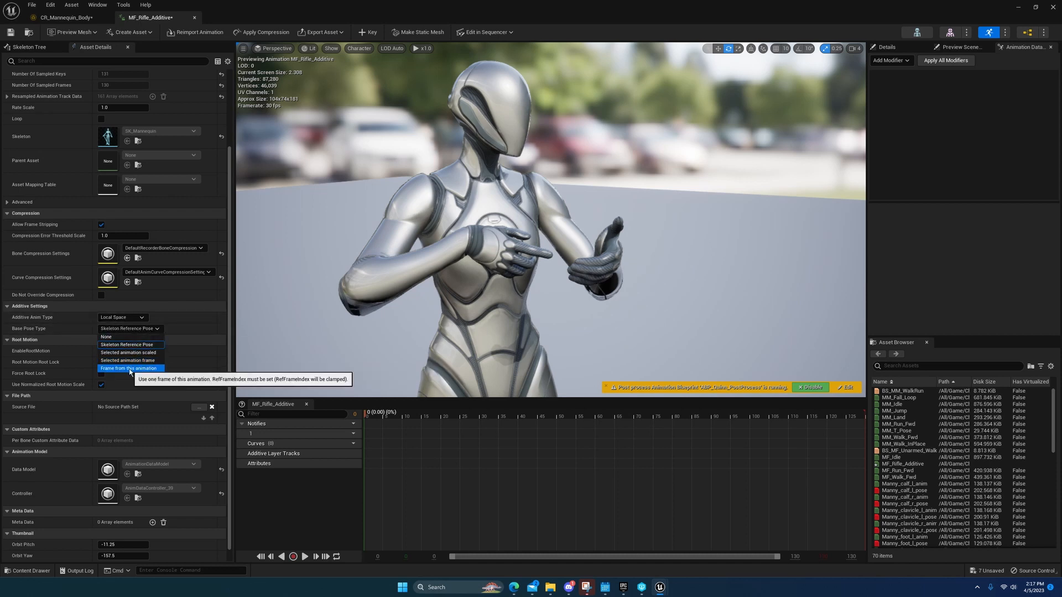
pyautogui.click(129, 362)
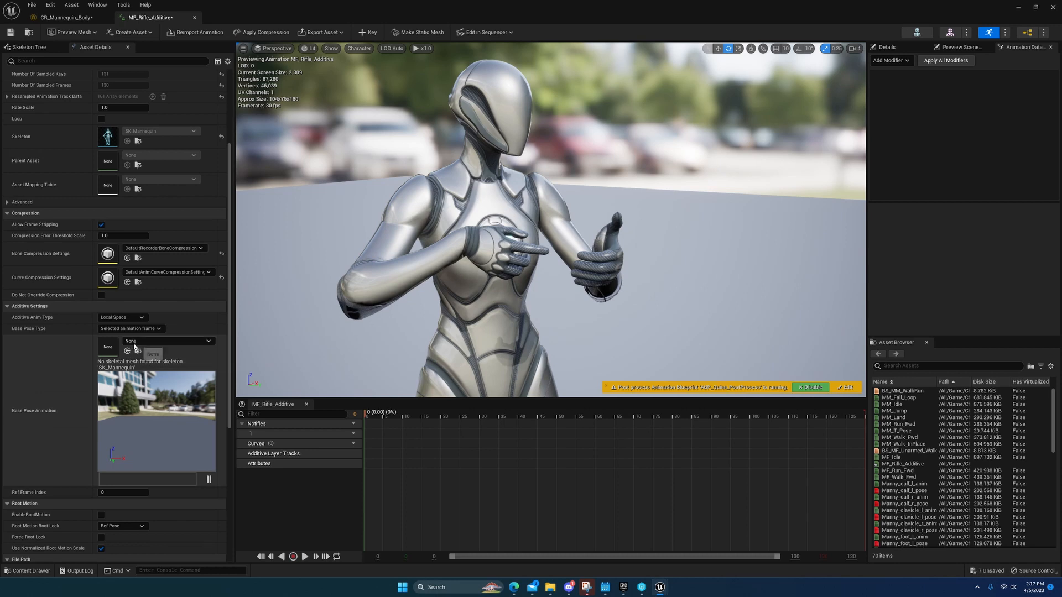
pyautogui.click(40, 574)
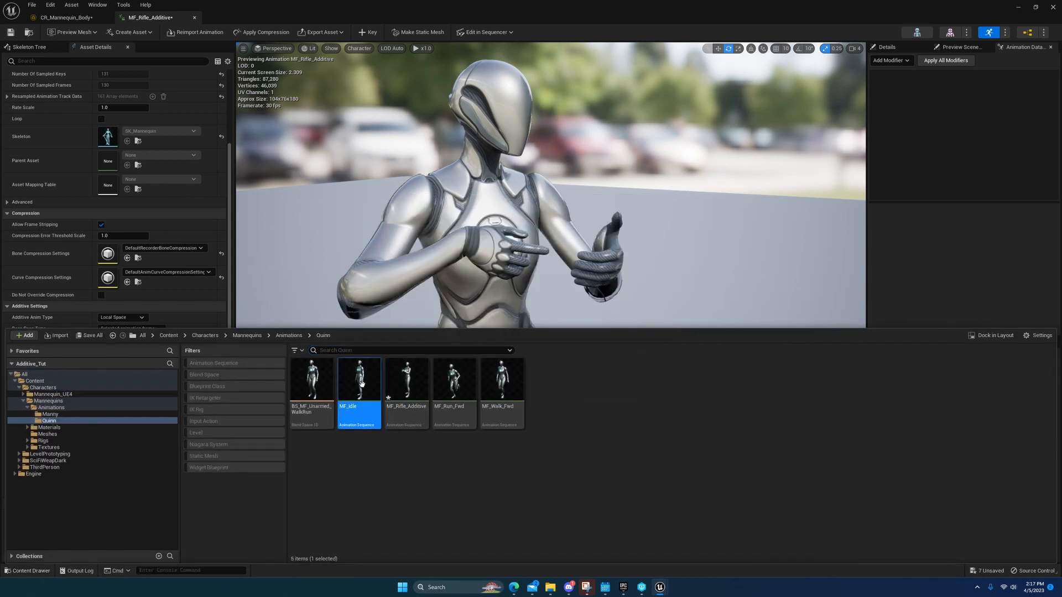
pyautogui.click(40, 571)
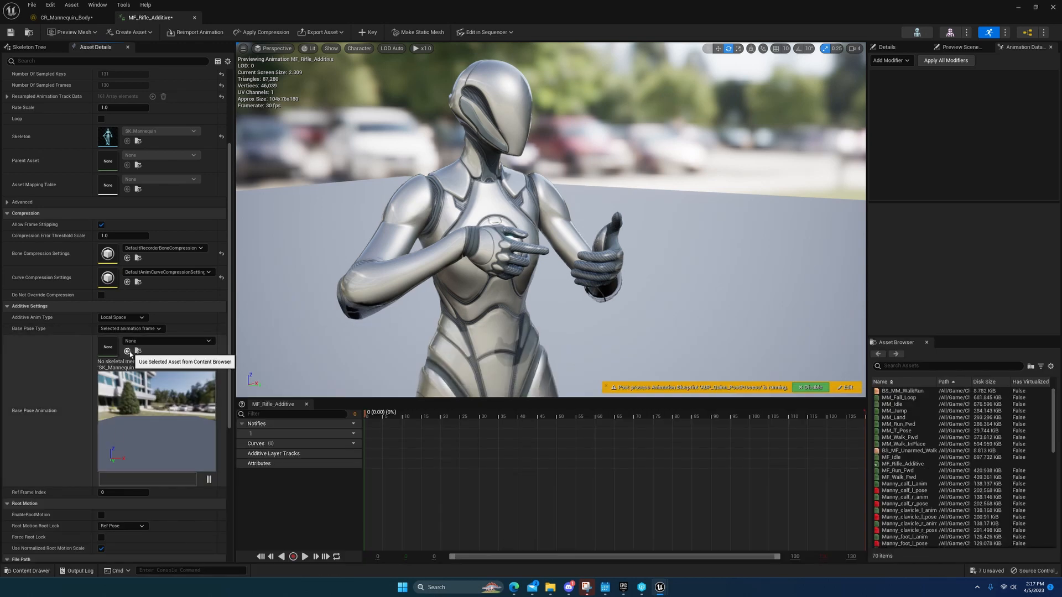
pyautogui.click(128, 351)
# Step: Examine the additive preview of the mannequin's arms, torso and legs against the idle base pose
pyautogui.moveTo(442, 249)
pyautogui.mouseDown(button='right')
pyautogui.moveTo(453, 298)
pyautogui.moveTo(443, 243)
pyautogui.mouseUp(button='right')
pyautogui.moveTo(453, 296)
pyautogui.mouseDown(button='right')
pyautogui.moveTo(426, 294)
pyautogui.moveTo(454, 296)
pyautogui.mouseUp(button='right')
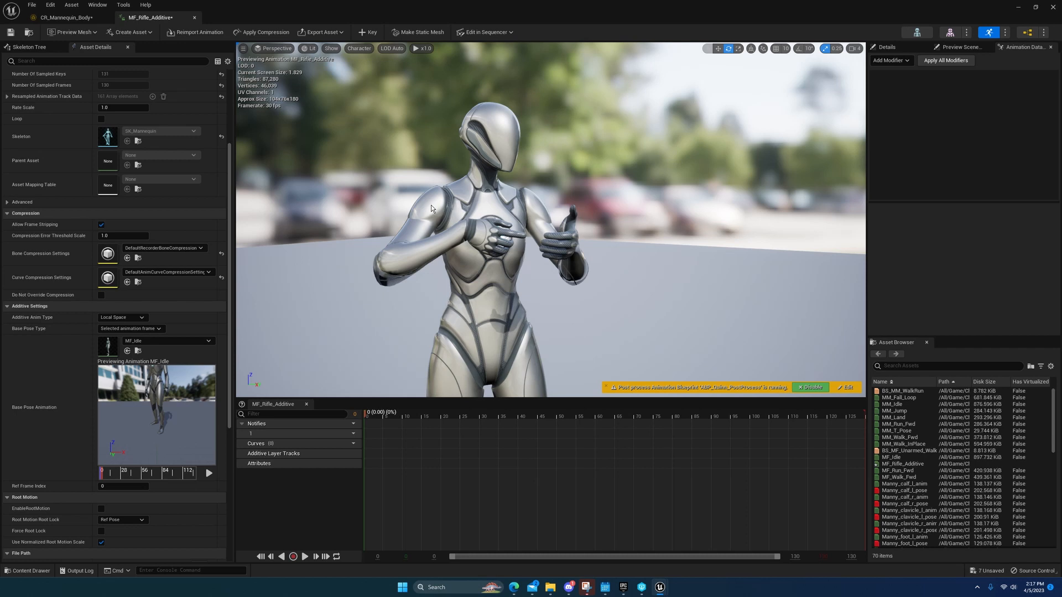
pyautogui.moveTo(430, 205); pyautogui.dragTo(505, 188, button='right')
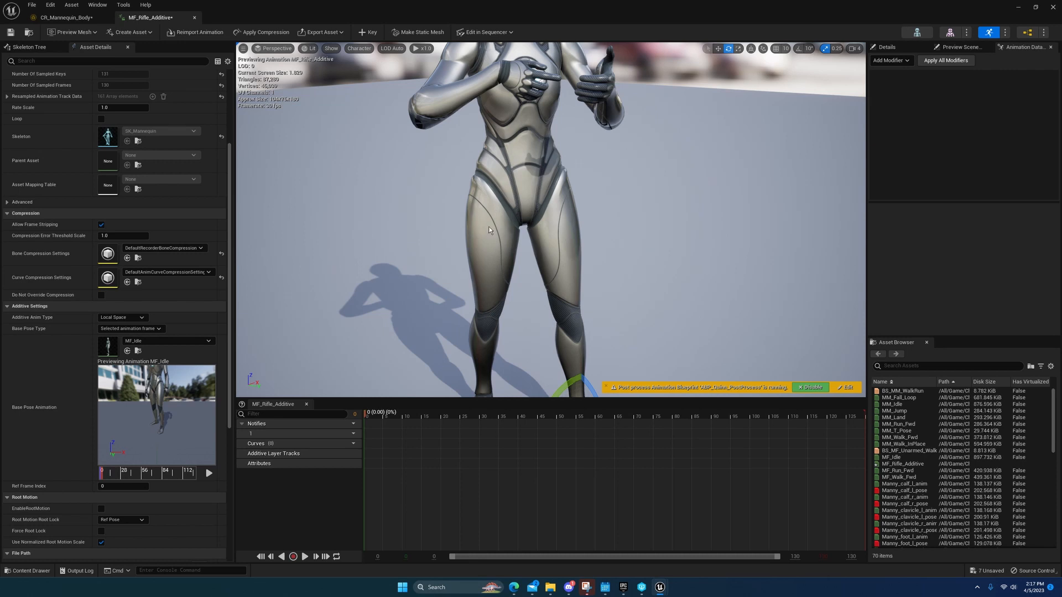
pyautogui.moveTo(388, 324); pyautogui.dragTo(387, 354, button='right')
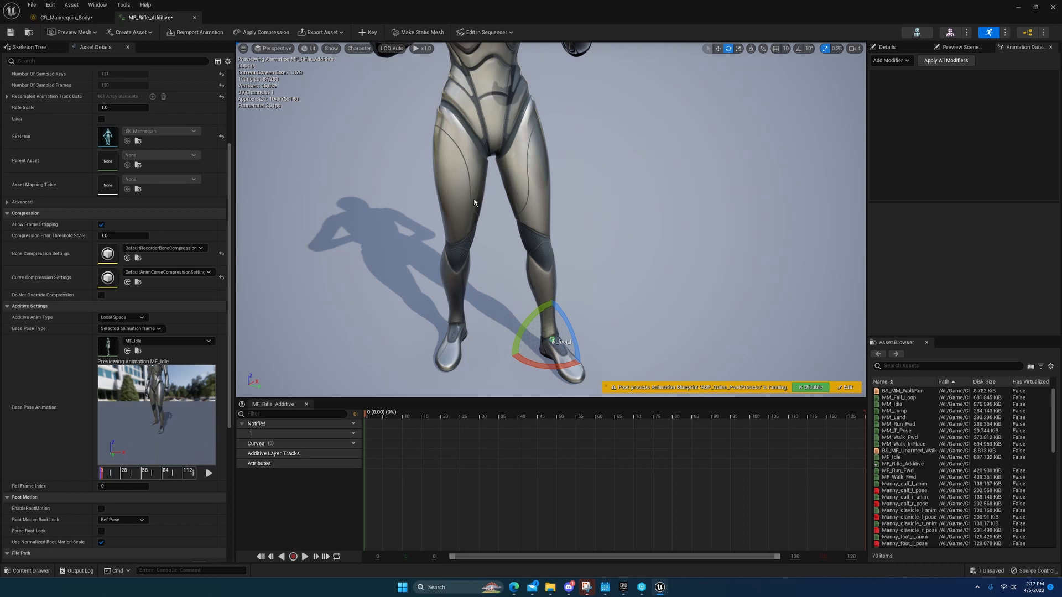
pyautogui.moveTo(474, 200); pyautogui.dragTo(474, 143, button='right')
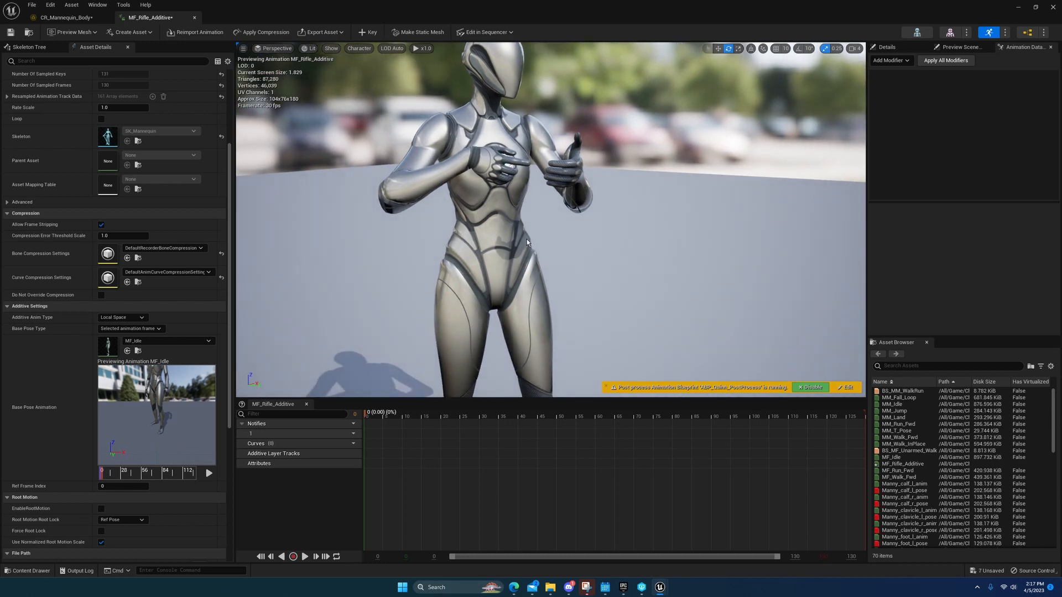
pyautogui.moveTo(527, 239)
pyautogui.mouseDown(button='right')
pyautogui.moveTo(512, 187)
pyautogui.moveTo(520, 220)
pyautogui.mouseUp(button='right')
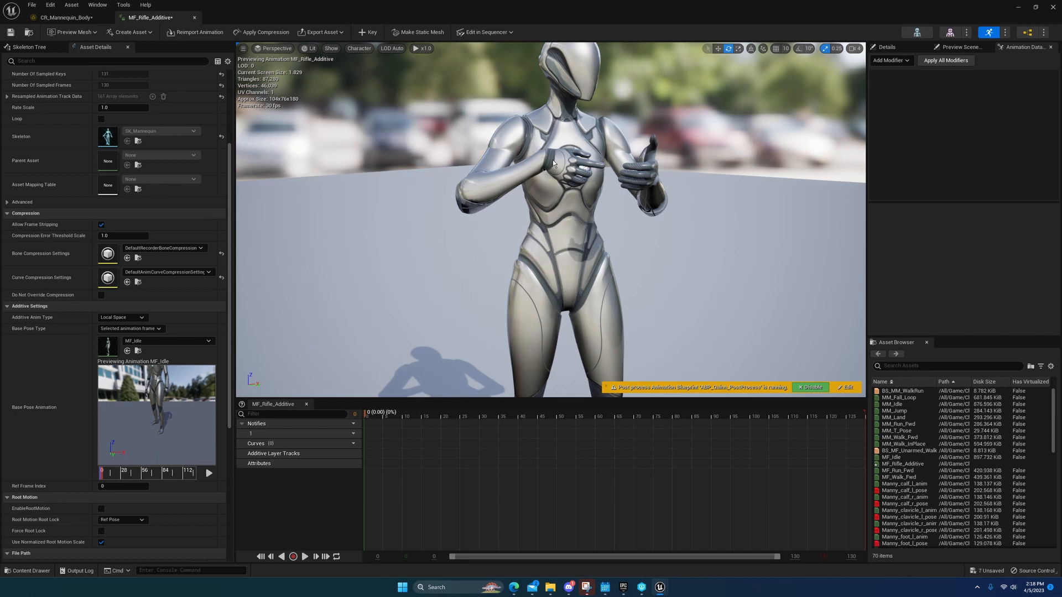
pyautogui.moveTo(553, 164); pyautogui.dragTo(513, 198, button='right')
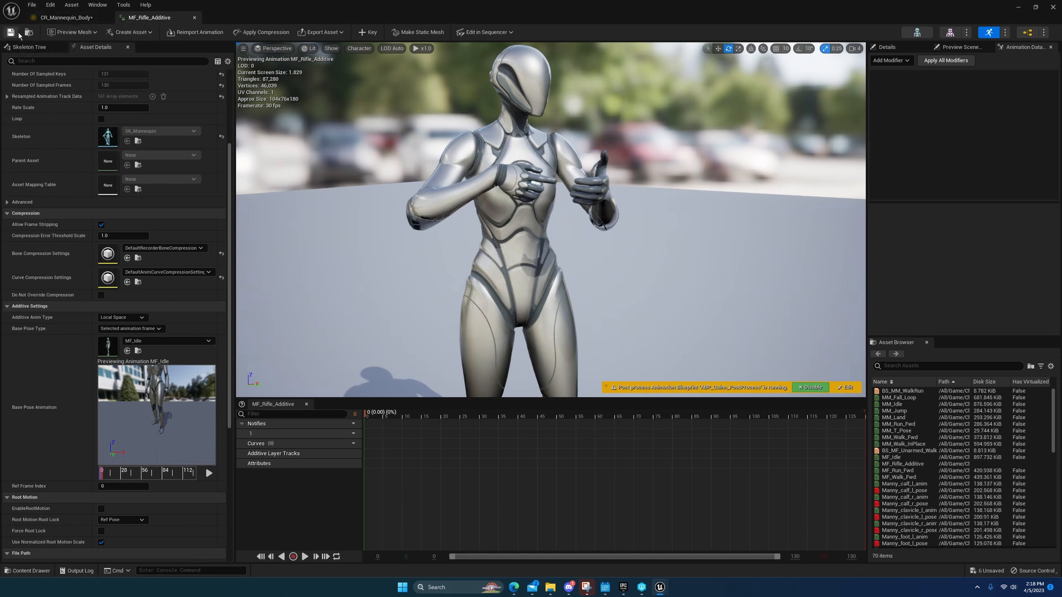
# Step: Save MF_Rifle_Additive and the CR_Mannequin_Body control rig
pyautogui.click(66, 17)
pyautogui.click(11, 32)
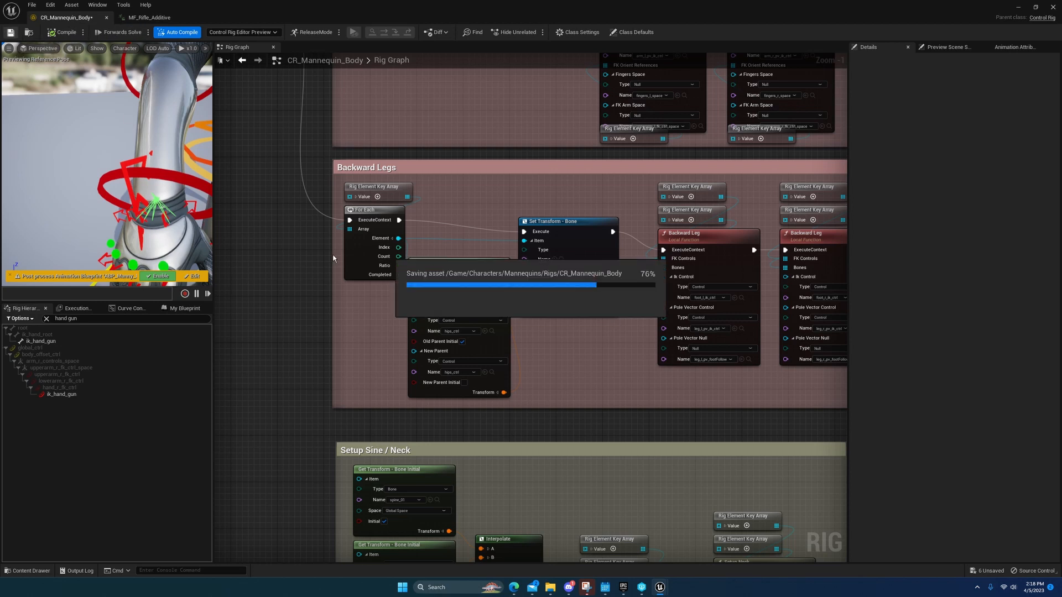
pyautogui.scroll(-4, 343, 237)
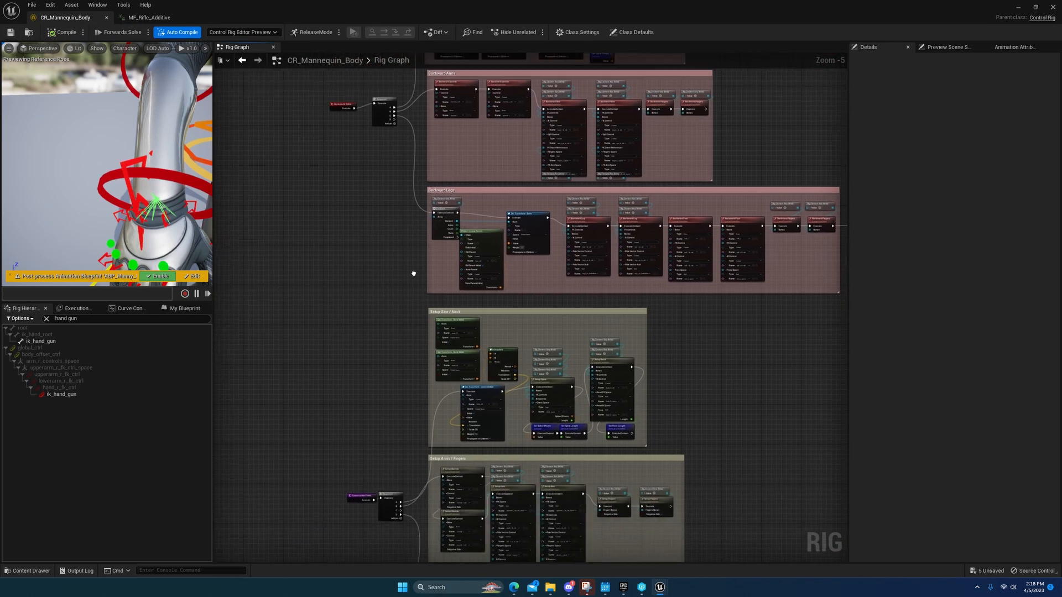
# Step: Return to the ThirdPersonMap level and examine how the mannequin holds the rifle in its right hand
pyautogui.moveTo(413, 273); pyautogui.dragTo(323, 266, button='right')
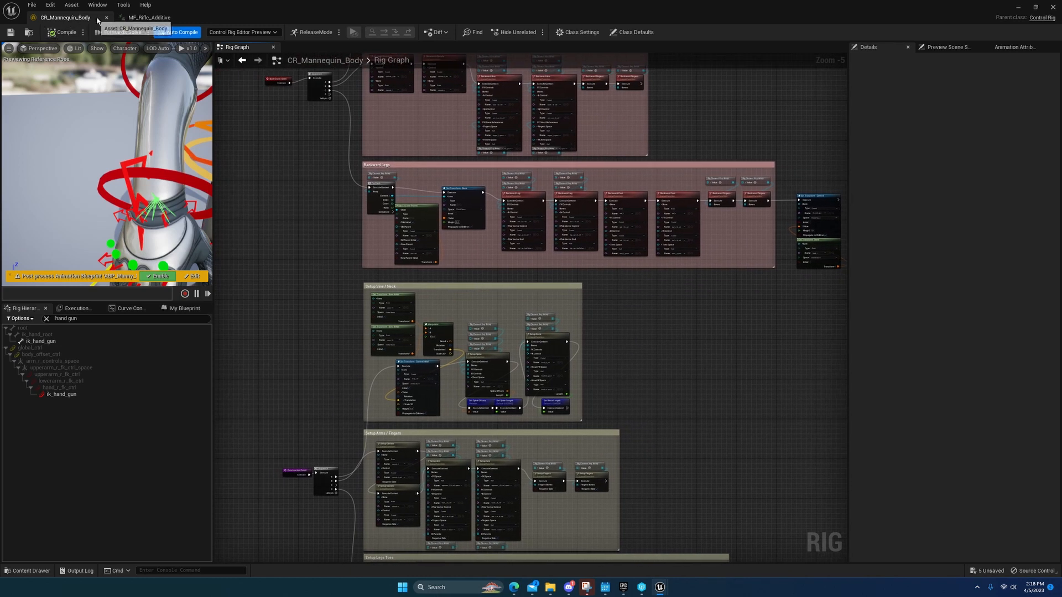
pyautogui.click(133, 19)
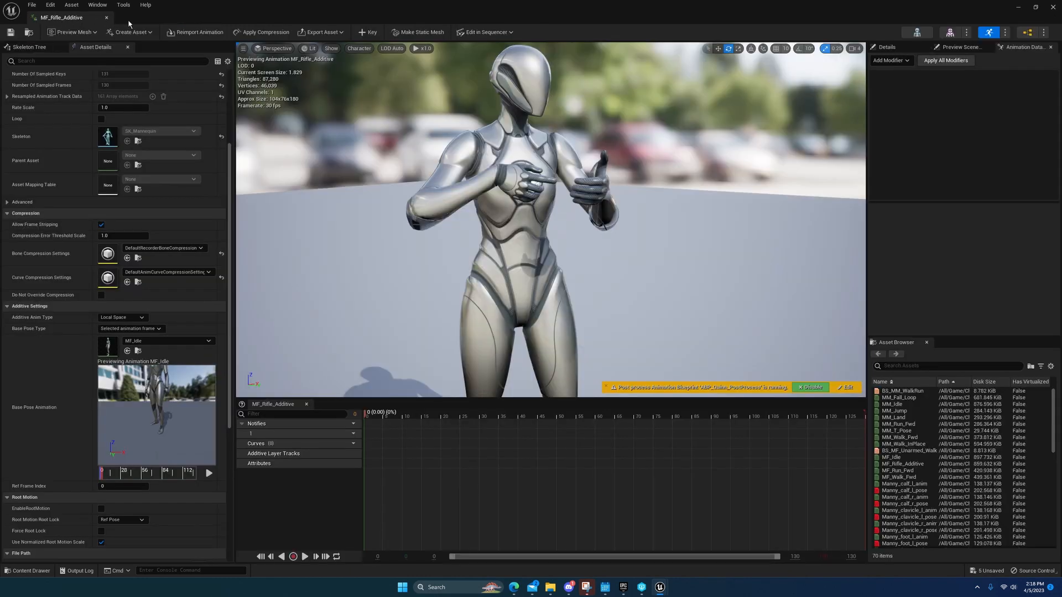
pyautogui.click(1018, 8)
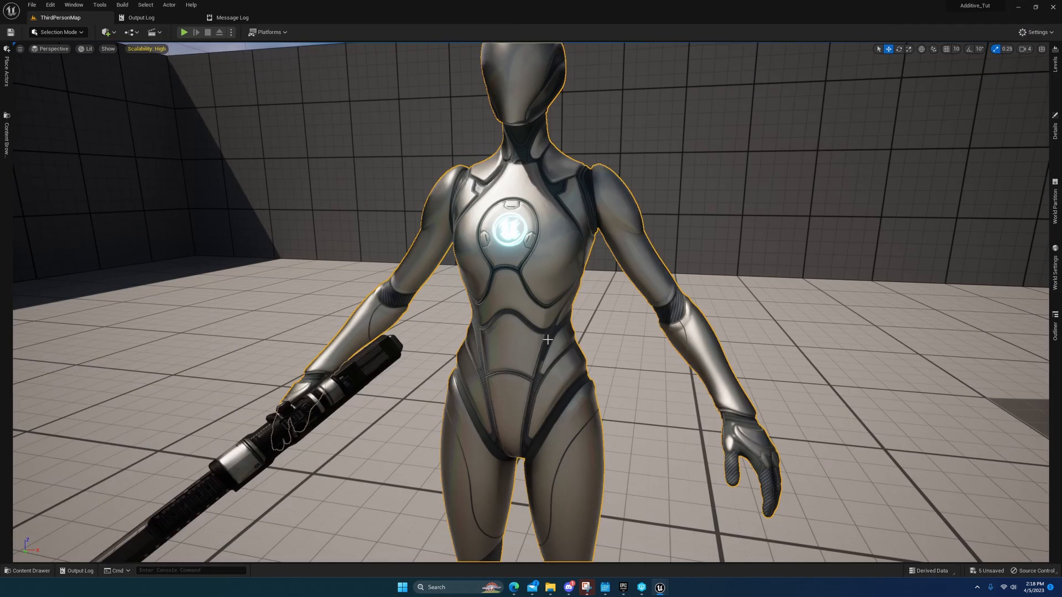
pyautogui.click(32, 571)
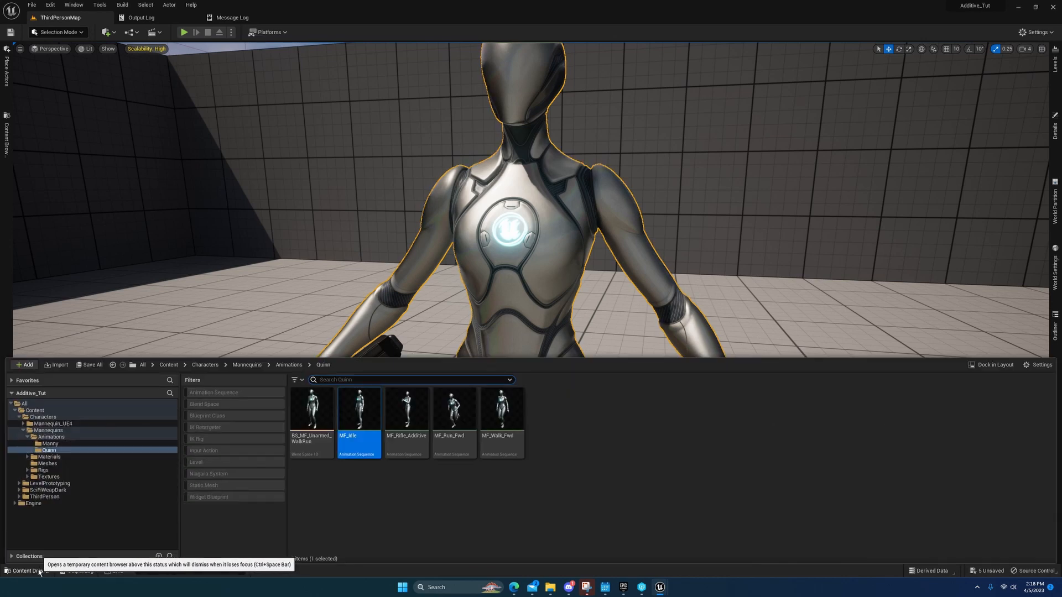
pyautogui.click(39, 573)
pyautogui.moveTo(490, 416); pyautogui.dragTo(542, 394, button='right')
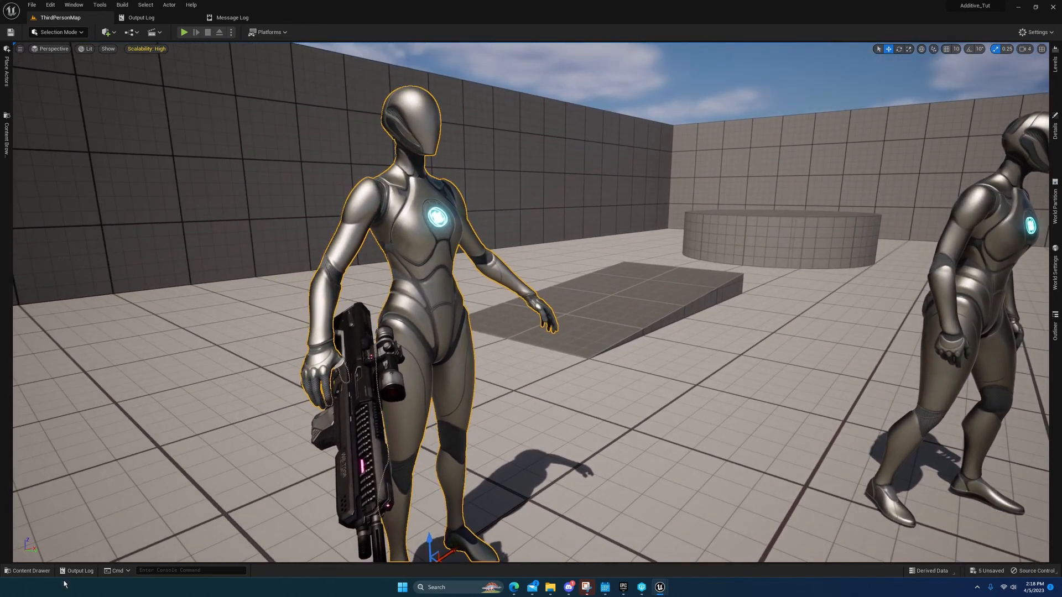
pyautogui.click(29, 573)
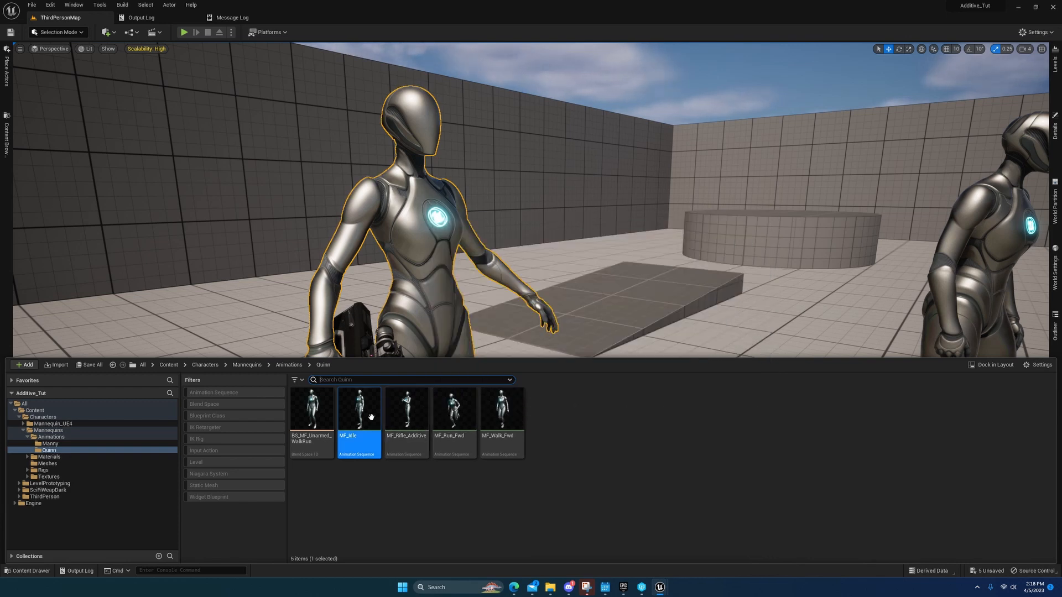
pyautogui.moveTo(478, 296); pyautogui.dragTo(443, 331, button='right')
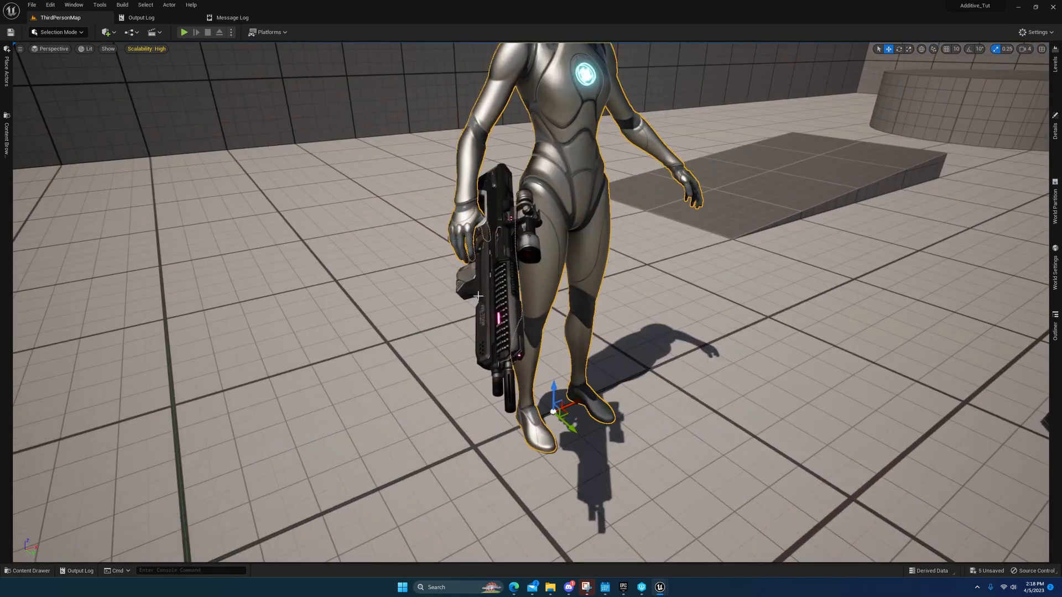
# Step: Open MF_Rifle_Additive from the Quinn animations folder and inspect its upper-body pose
pyautogui.click(27, 571)
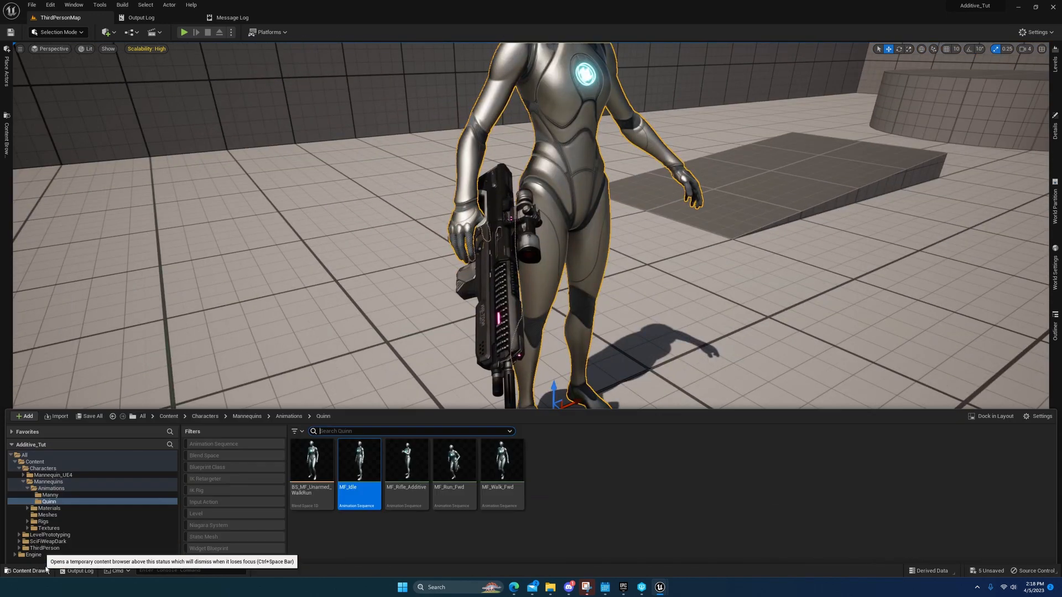
pyautogui.click(408, 414)
pyautogui.doubleClick(409, 414)
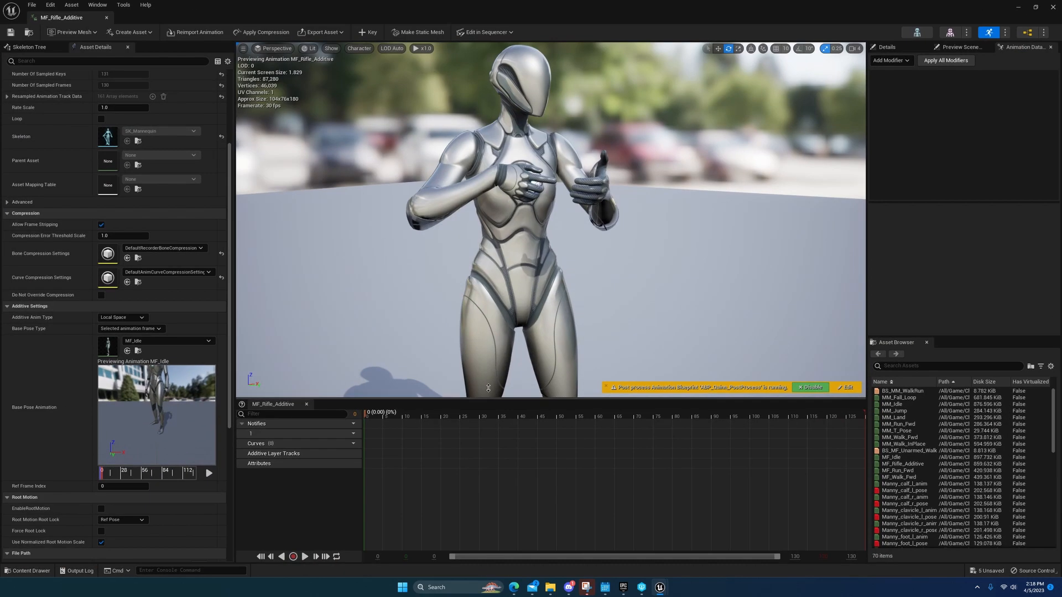
pyautogui.moveTo(572, 300)
pyautogui.mouseDown(button='right')
pyautogui.moveTo(567, 269)
pyautogui.moveTo(562, 282)
pyautogui.mouseUp(button='right')
# Step: Open the MF_Run_Fwd animation and inspect the arms and hands of the running pose
pyautogui.click(33, 571)
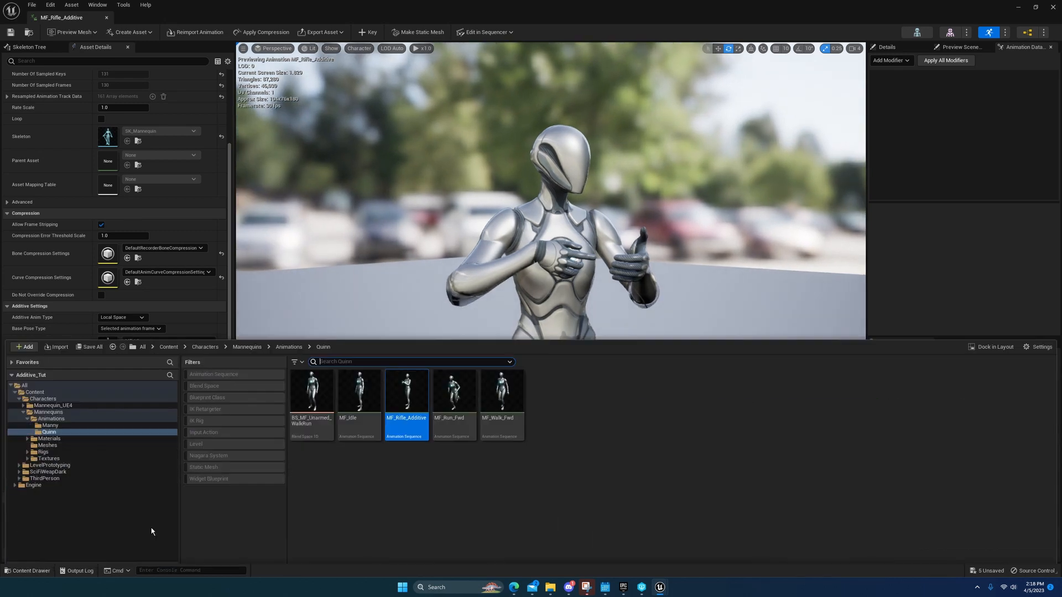
pyautogui.click(441, 393)
pyautogui.doubleClick(441, 392)
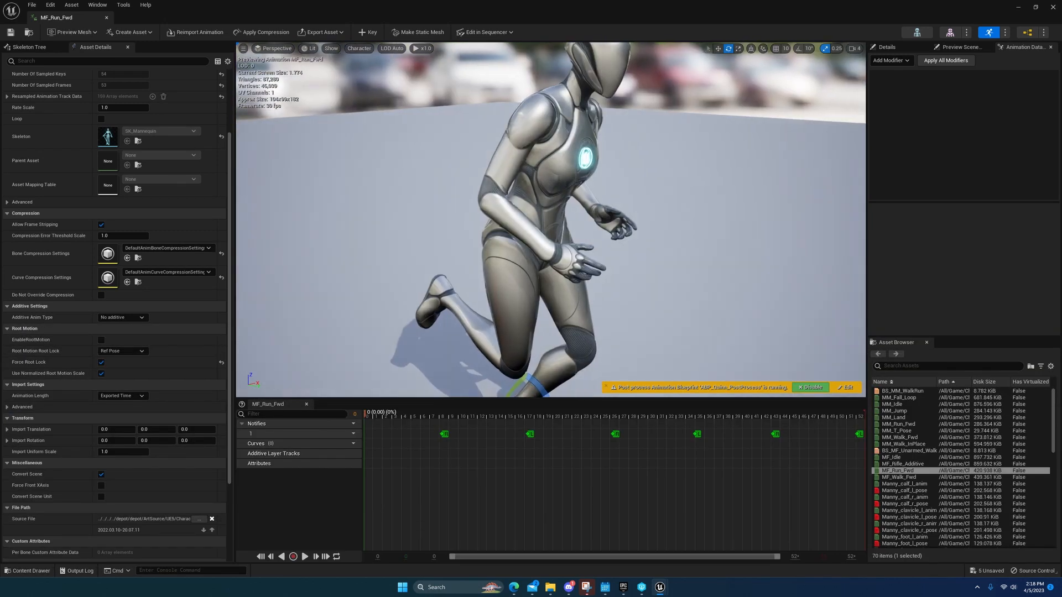
pyautogui.press('w')
pyautogui.moveTo(543, 288); pyautogui.dragTo(542, 249, button='right')
pyautogui.press('s')
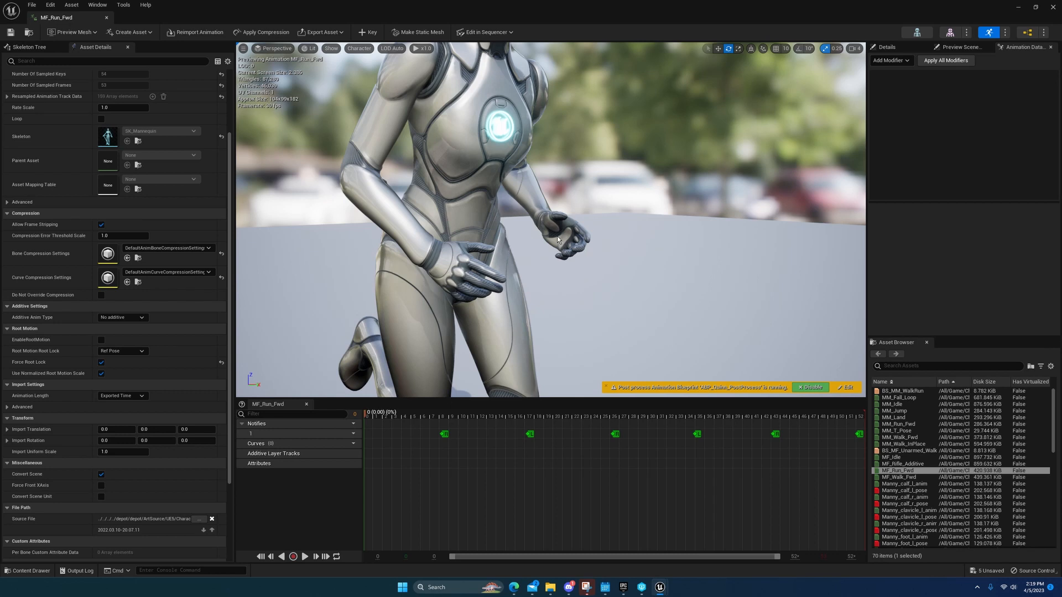
# Step: Compare the hand poses of MF_Idle and MF_Run_Fwd, looking closely at the running mannequin's right hand
pyautogui.click(28, 571)
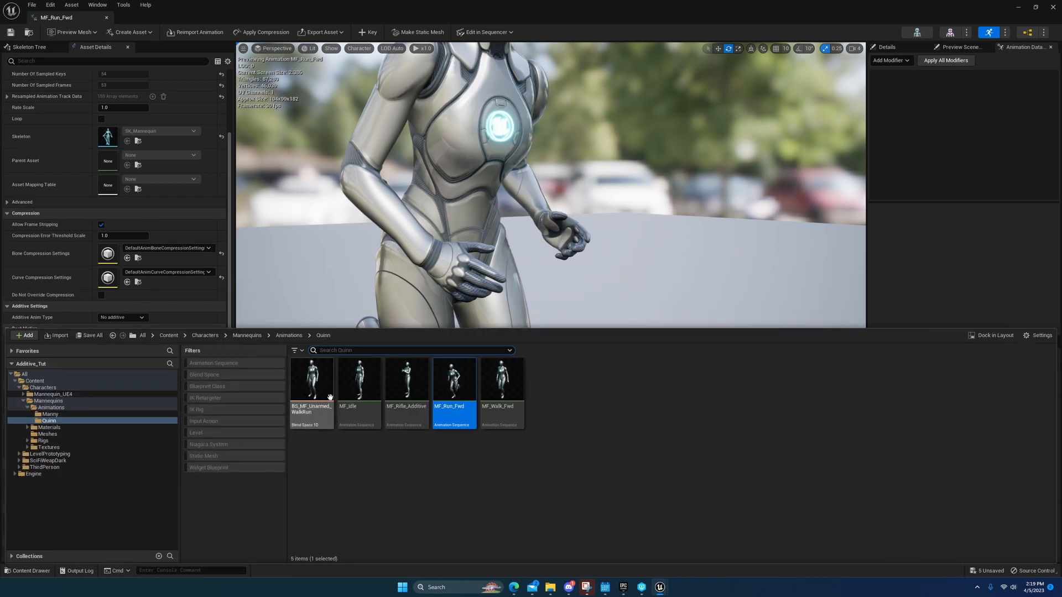
pyautogui.doubleClick(360, 382)
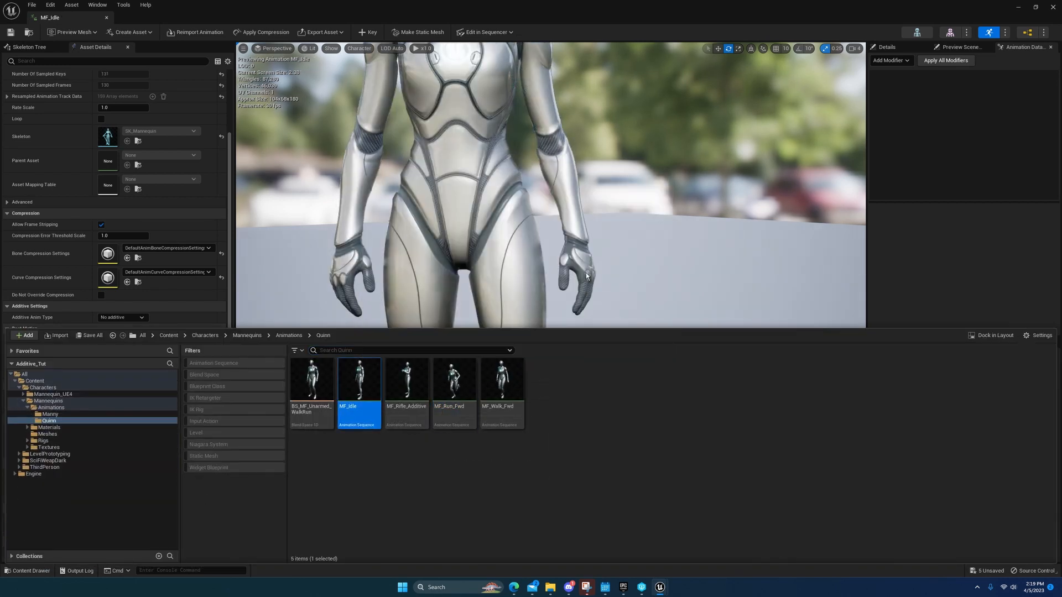
pyautogui.doubleClick(453, 382)
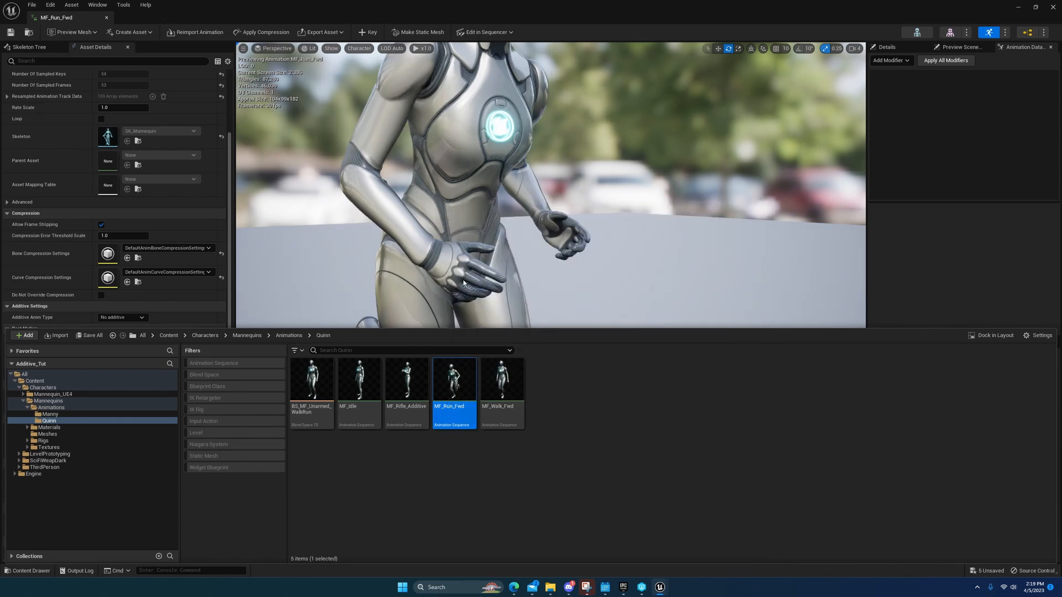
pyautogui.click(469, 282)
pyautogui.scroll(8, 498, 287)
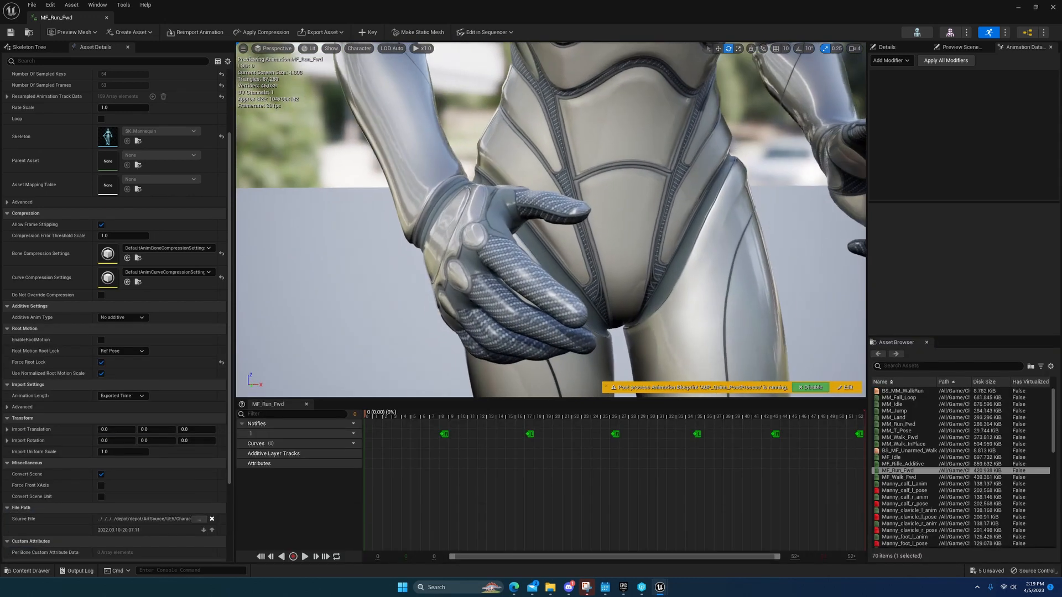
pyautogui.scroll(-3, 517, 282)
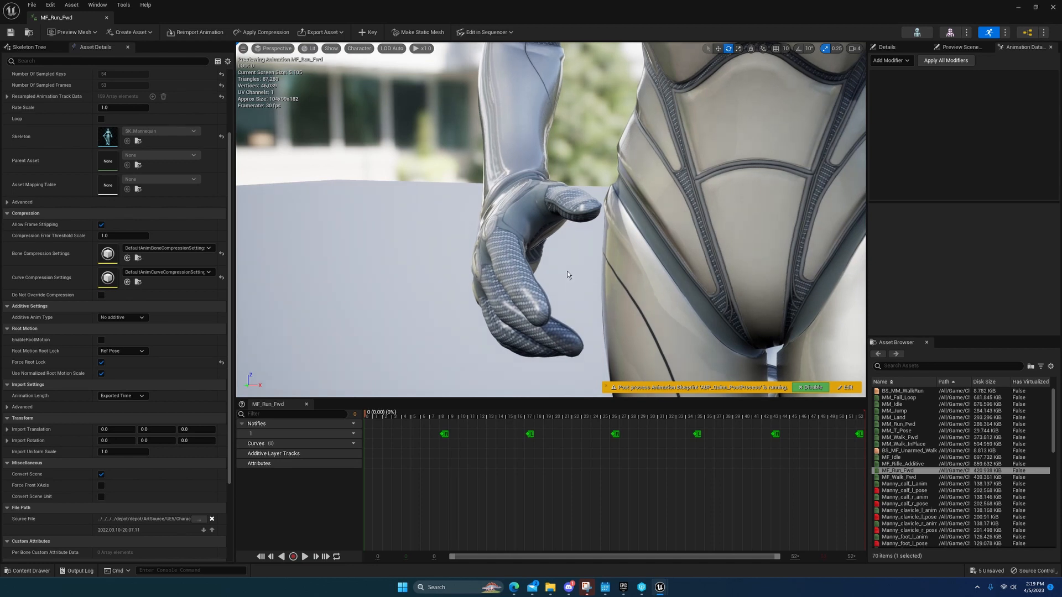
pyautogui.keyDown('alt'); pyautogui.moveTo(567, 271); pyautogui.dragTo(502, 266); pyautogui.keyUp('alt')
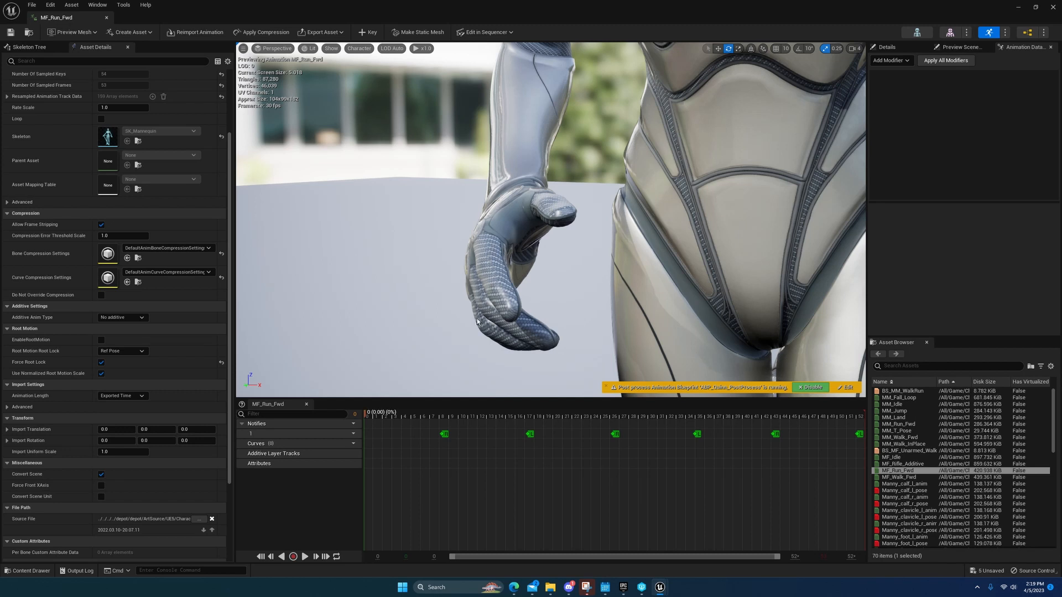
# Step: Examine the finger curl of the right hand in MF_Run_Fwd, both close up and with the whole body in view
pyautogui.hotkey('ctrl', 'space')
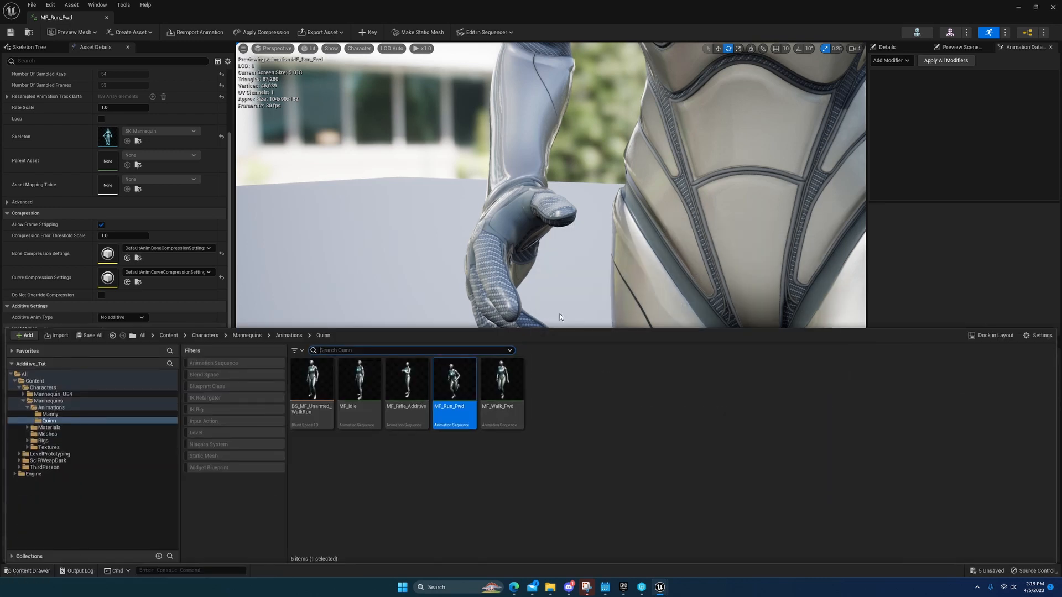
pyautogui.moveTo(560, 313); pyautogui.dragTo(603, 346, button='right')
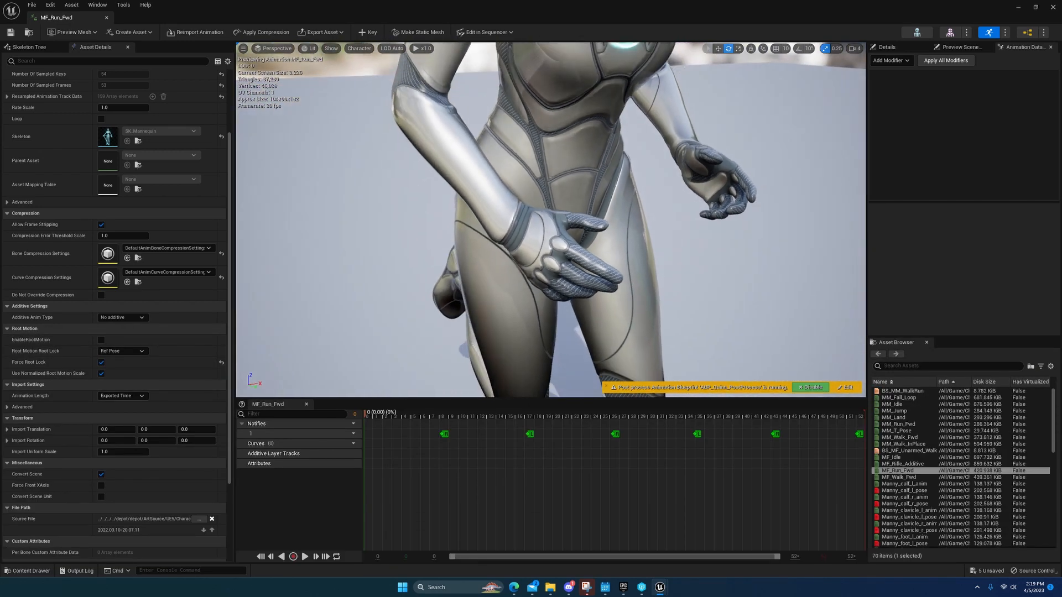
pyautogui.moveTo(498, 234); pyautogui.dragTo(519, 235, button='right')
pyautogui.scroll(-8, 536, 264)
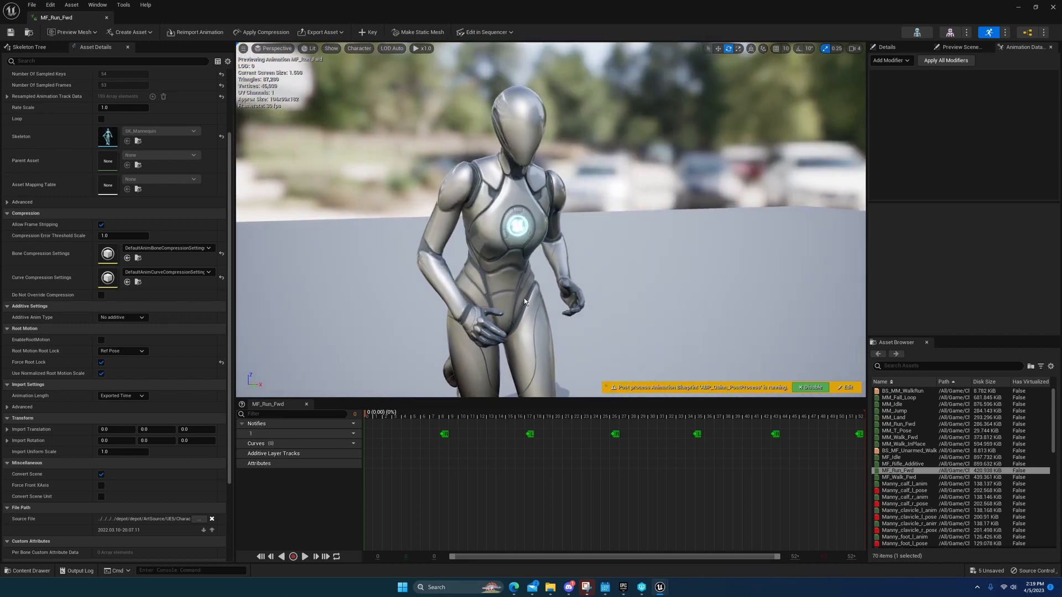
pyautogui.scroll(10, 523, 297)
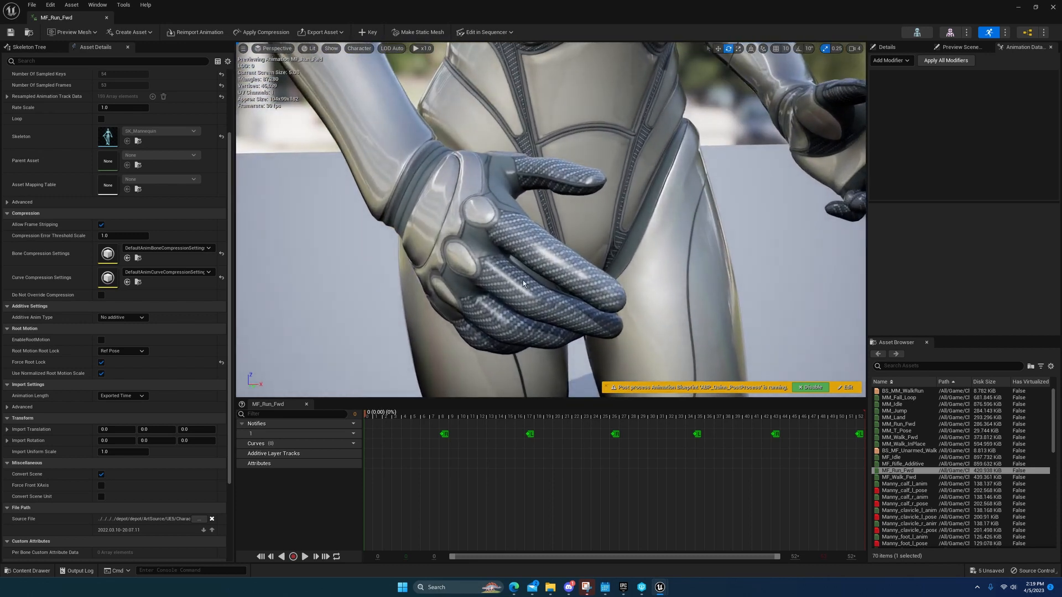
pyautogui.scroll(-10, 553, 290)
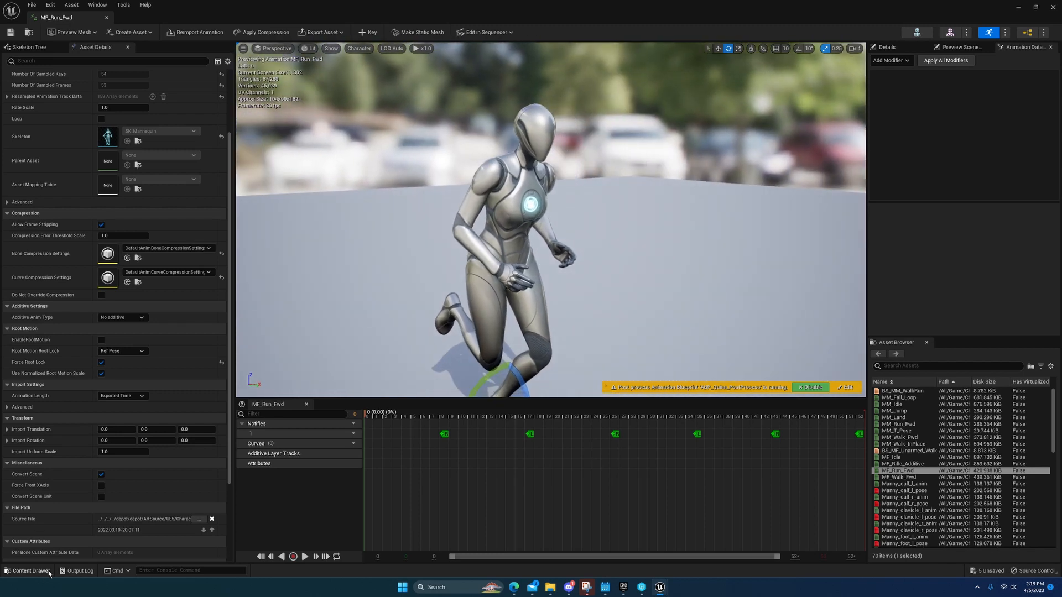
# Step: Compare the MF_Idle base pose with the MF_Rifle_Additive pose by switching between the two animations
pyautogui.click(41, 573)
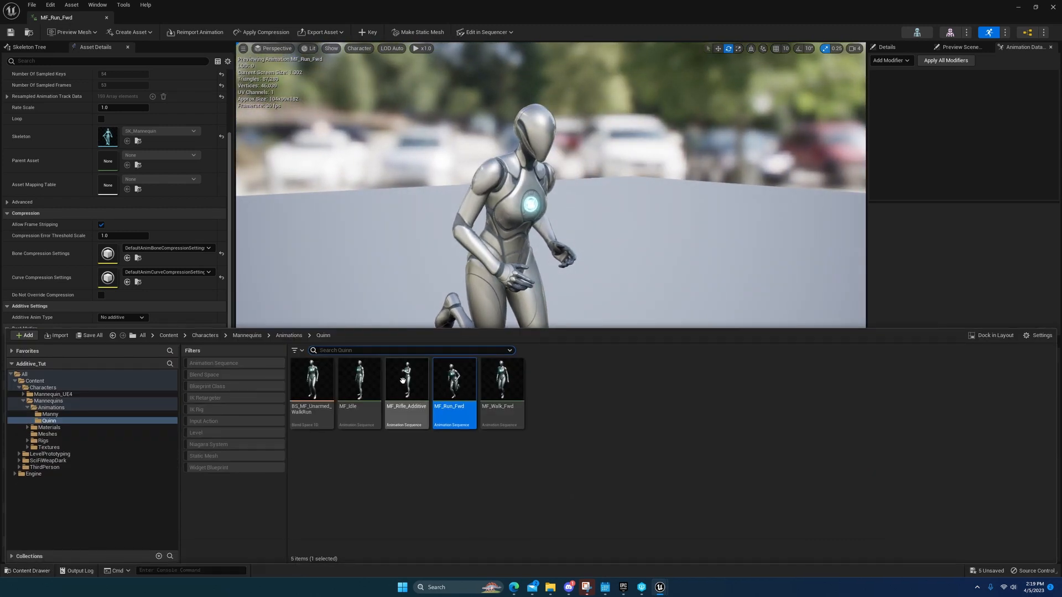
pyautogui.click(371, 379)
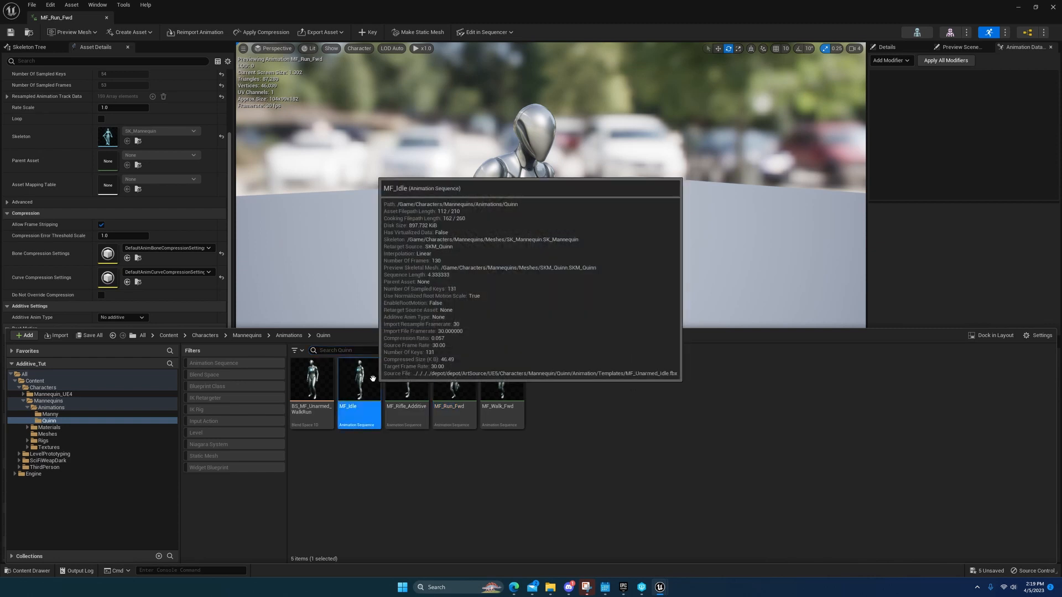
pyautogui.doubleClick(373, 378)
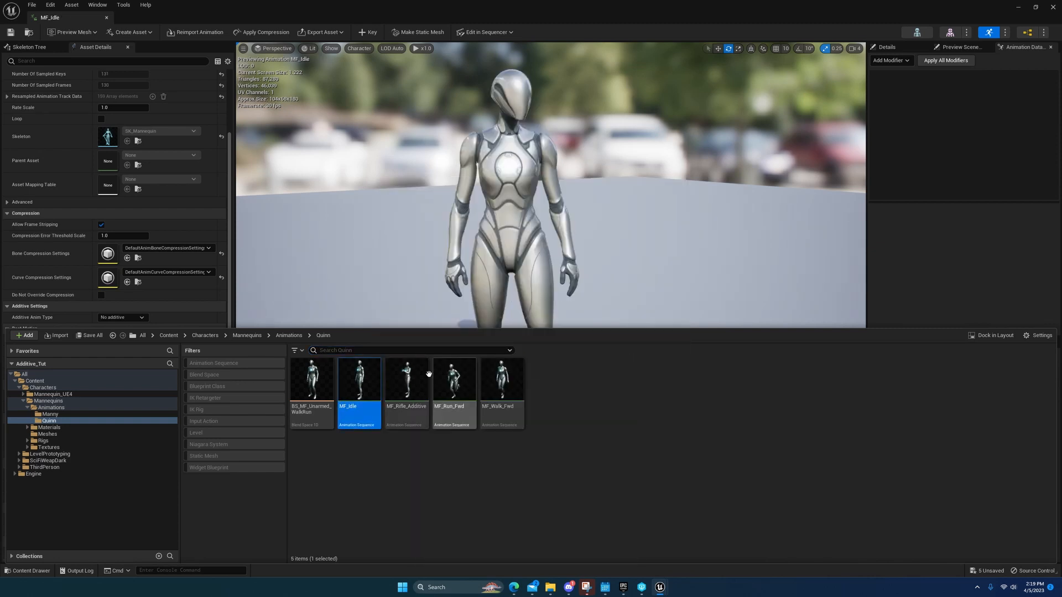
pyautogui.doubleClick(407, 379)
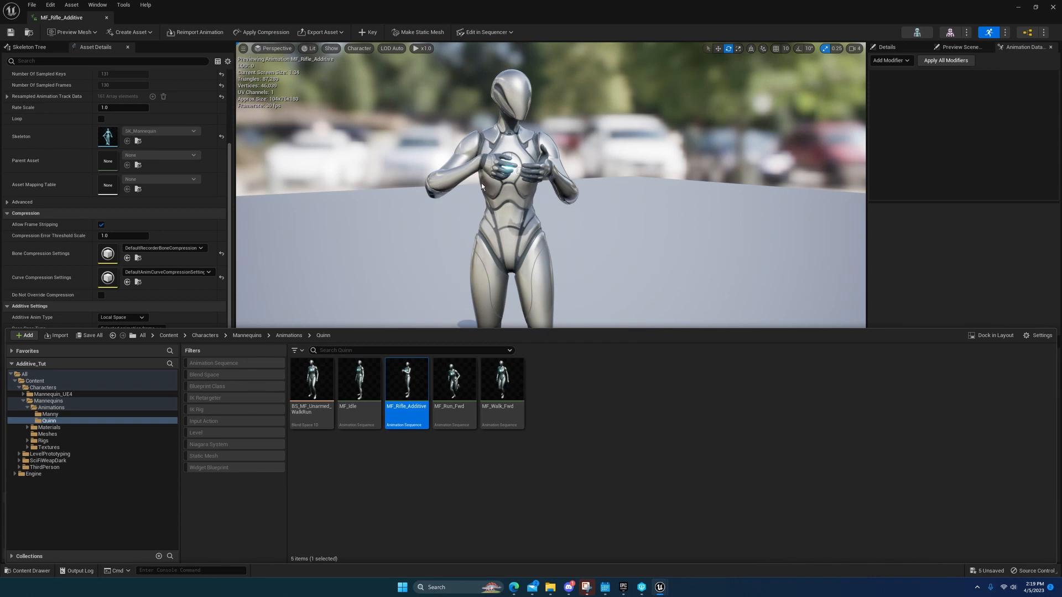
pyautogui.doubleClick(360, 380)
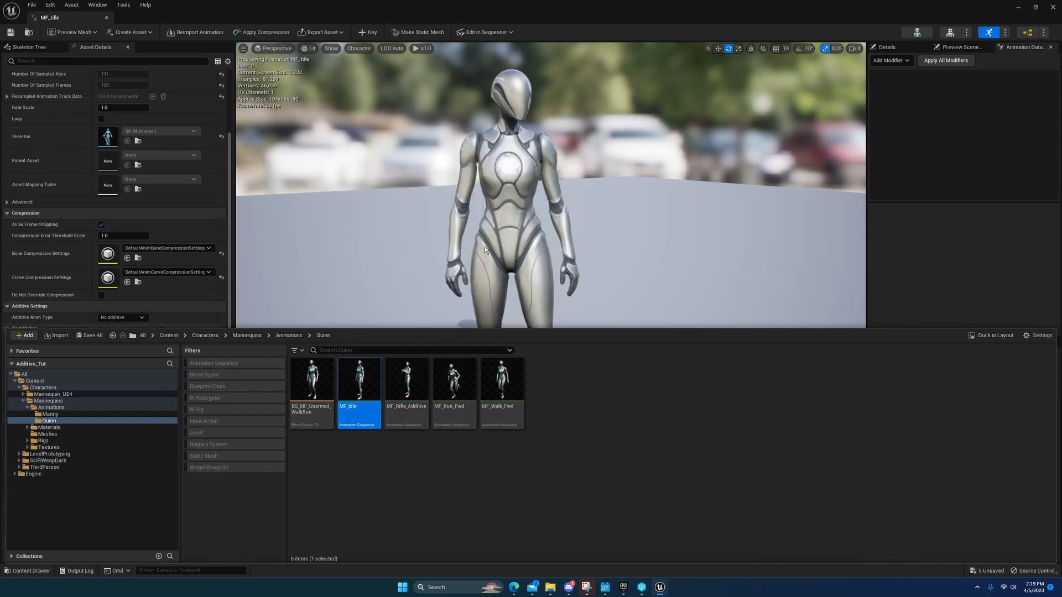
pyautogui.doubleClick(414, 380)
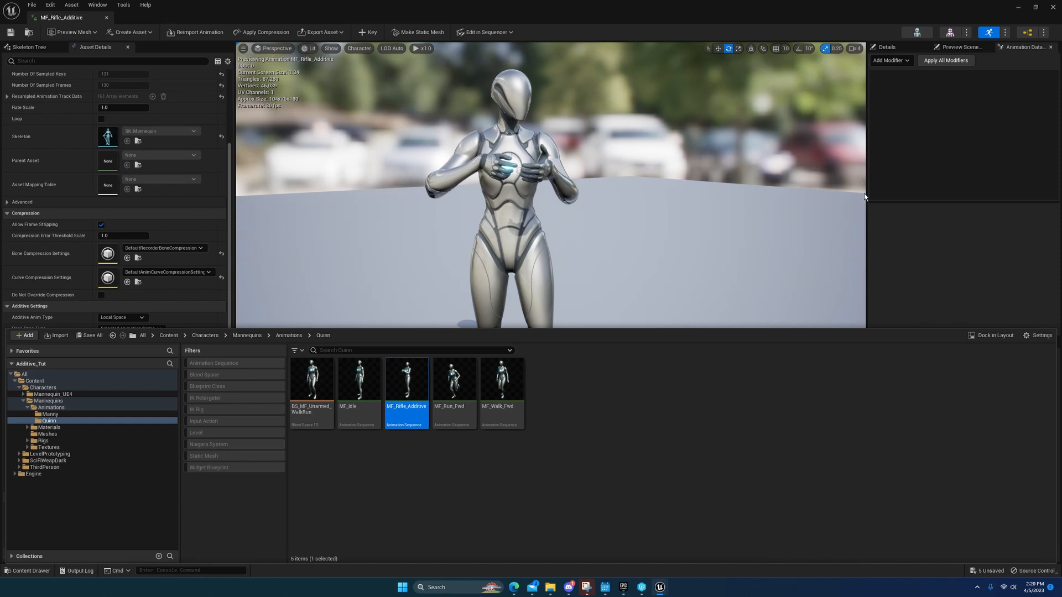
# Step: Open the ABP_Manny animation blueprint from the Animations folder and show the Locomotion and Main States nodes in its AnimGraph
pyautogui.click(51, 408)
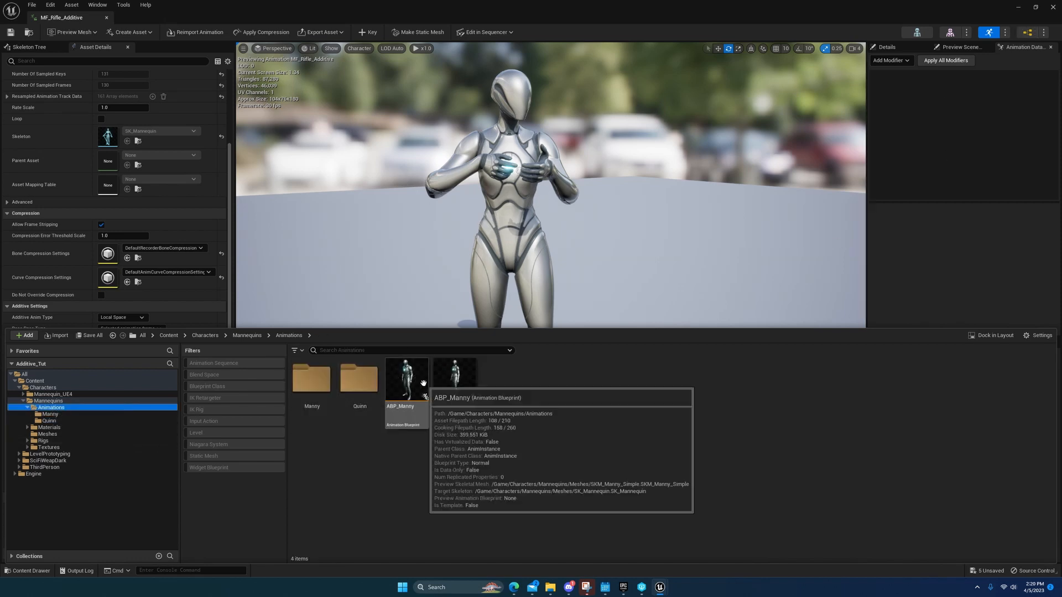
pyautogui.doubleClick(424, 415)
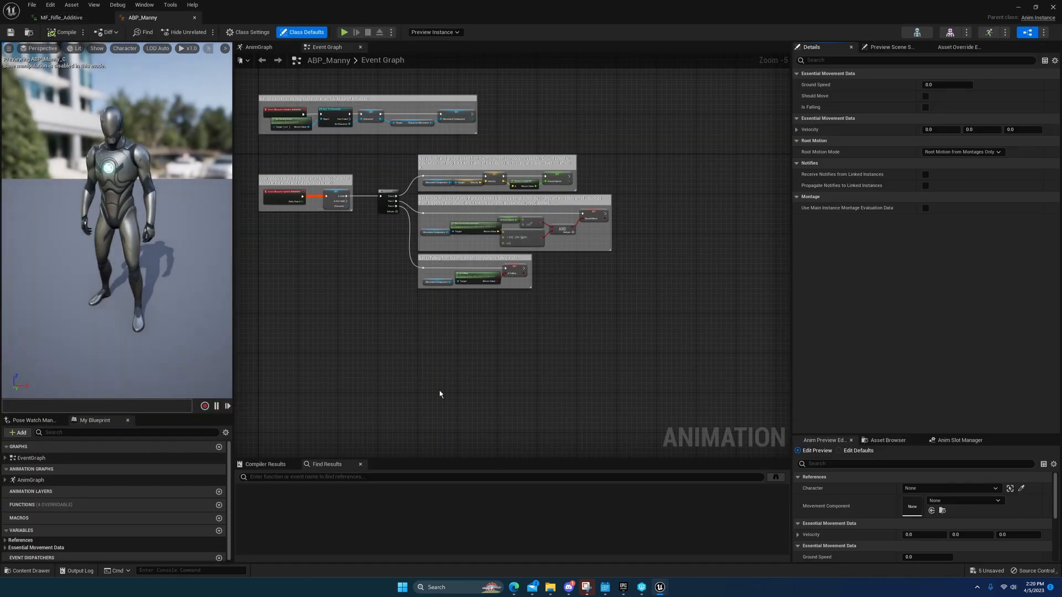
pyautogui.scroll(5, 472, 275)
pyautogui.moveTo(459, 332); pyautogui.dragTo(510, 399, button='right')
pyautogui.click(260, 48)
pyautogui.moveTo(387, 206); pyautogui.dragTo(483, 246, button='right')
pyautogui.moveTo(451, 161); pyautogui.dragTo(526, 182, button='right')
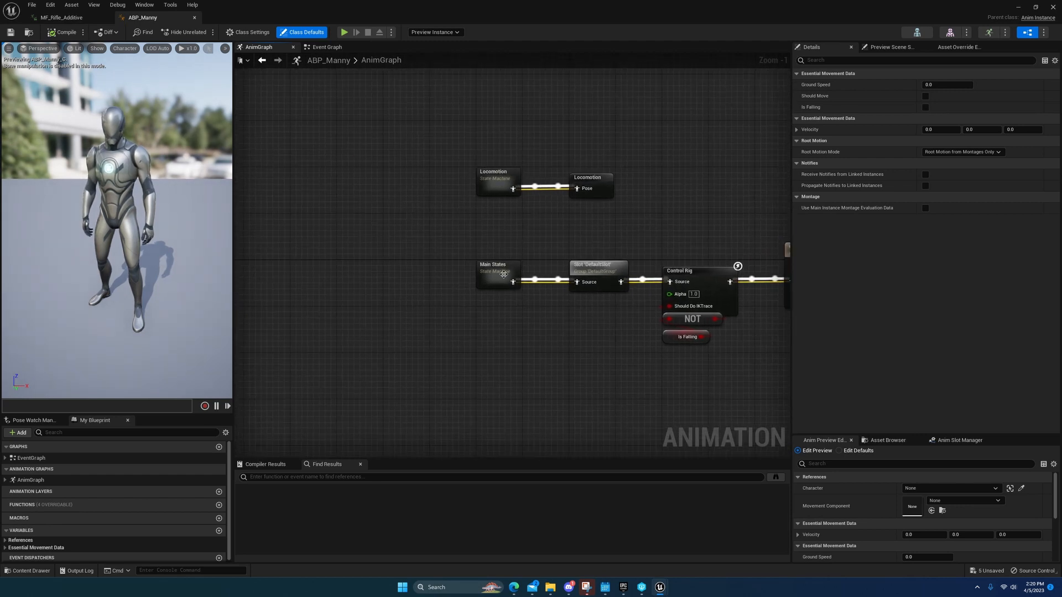
# Step: Inspect the states inside the Locomotion state machine and return to the AnimGraph
pyautogui.doubleClick(501, 182)
pyautogui.moveTo(581, 277); pyautogui.dragTo(482, 288, button='right')
pyautogui.click(261, 60)
pyautogui.moveTo(536, 213); pyautogui.dragTo(622, 214)
pyautogui.moveTo(448, 219); pyautogui.dragTo(517, 220)
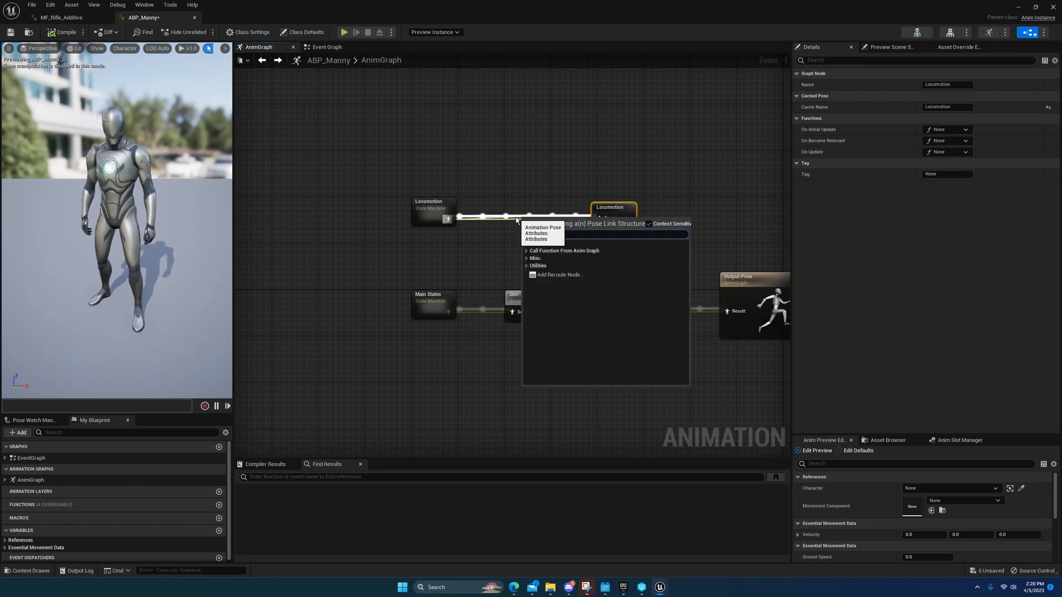
pyautogui.write('apply')
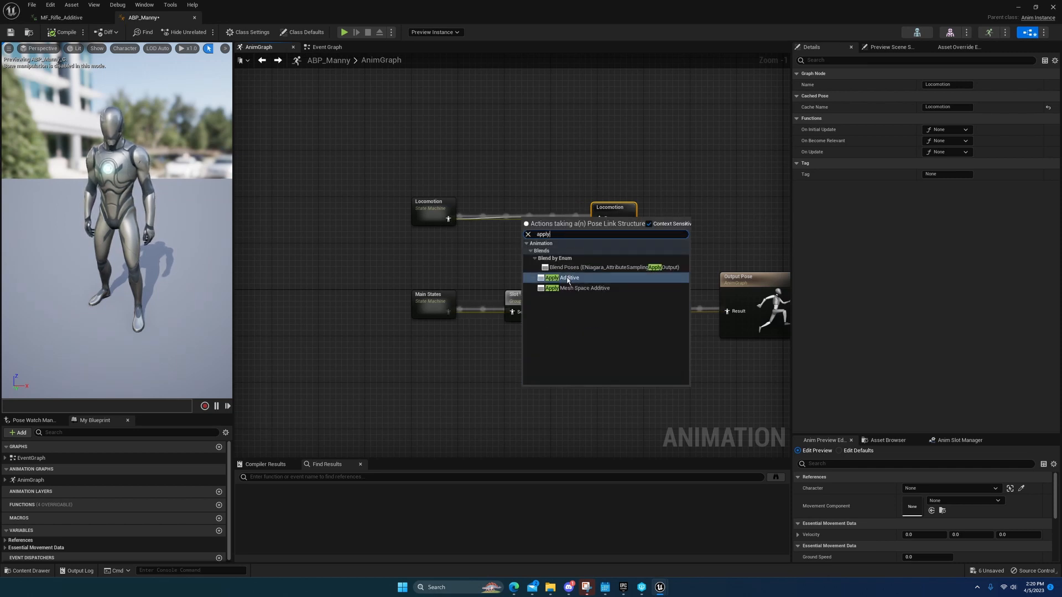
# Step: Open the Idle state of the Locomotion state machine and move its Output Animation Pose node farther from MM_Idle
pyautogui.moveTo(508, 259); pyautogui.dragTo(552, 276, button='right')
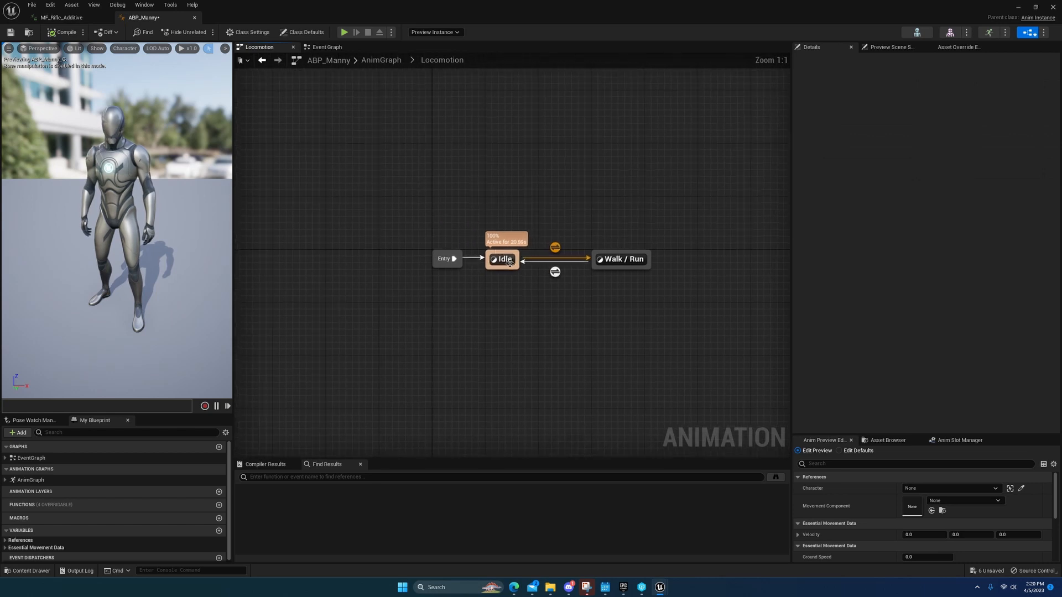
pyautogui.doubleClick(500, 256)
pyautogui.moveTo(600, 239); pyautogui.dragTo(700, 237)
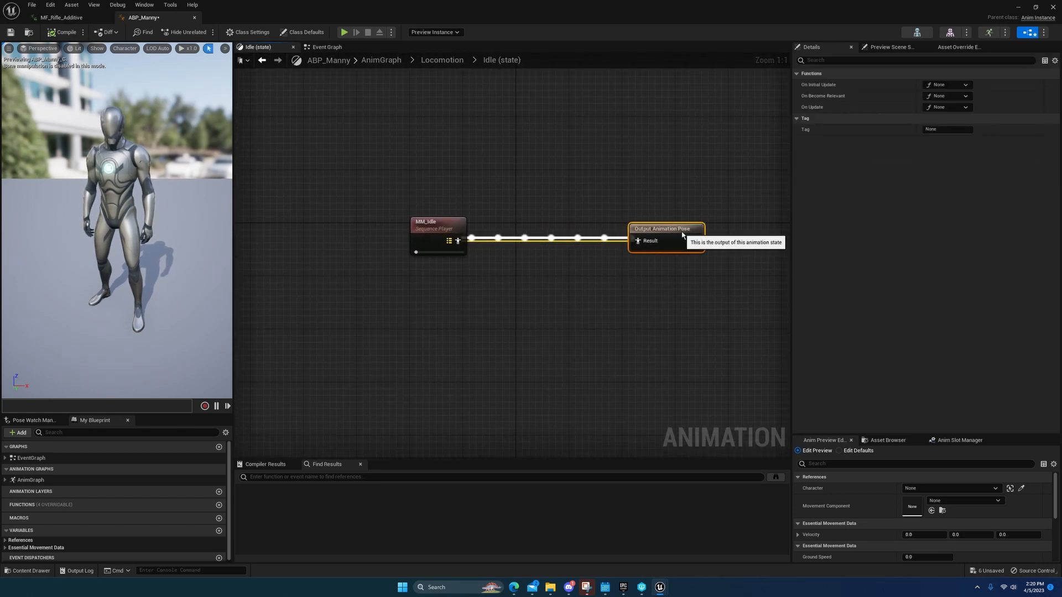
pyautogui.moveTo(589, 275); pyautogui.dragTo(505, 247, button='right')
pyautogui.moveTo(607, 206); pyautogui.dragTo(660, 198)
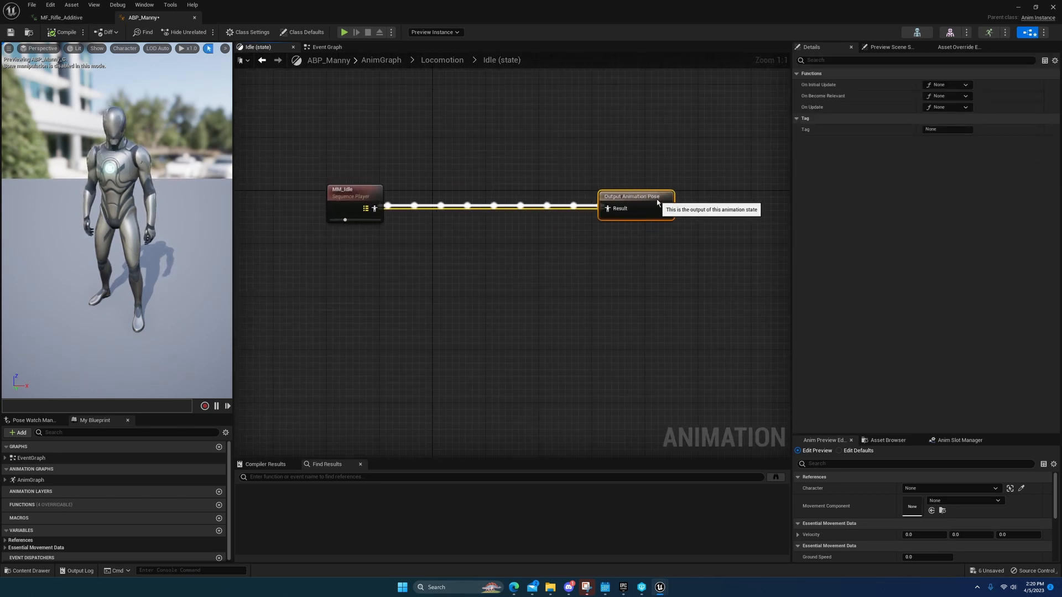
# Step: Insert an Apply Additive node between MM_Idle and the Output Animation Pose, with MM_Idle as its base
pyautogui.moveTo(461, 260); pyautogui.dragTo(548, 234, button='right')
pyautogui.moveTo(461, 183); pyautogui.dragTo(520, 188)
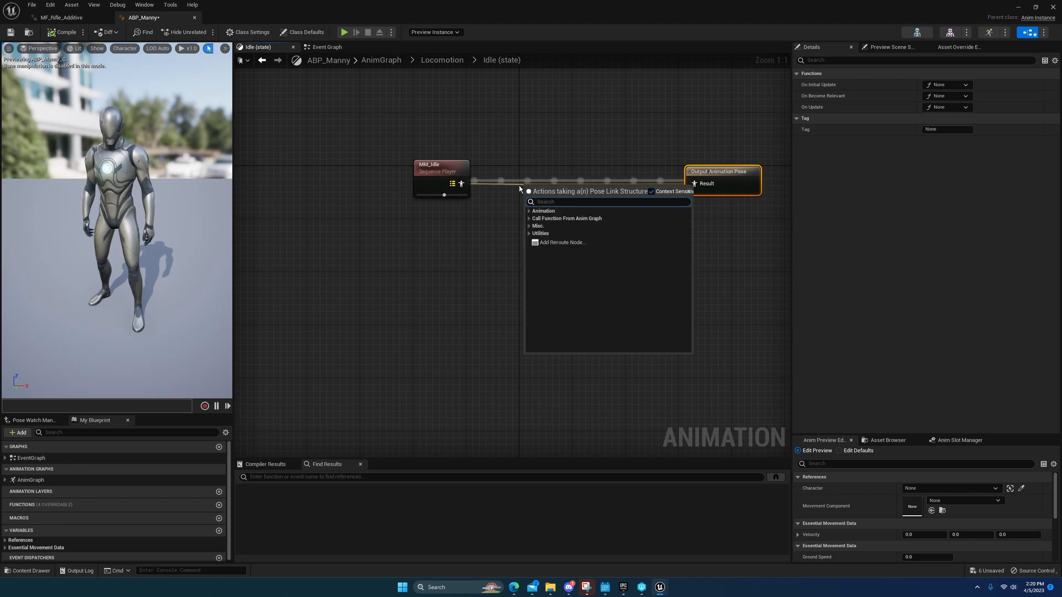
pyautogui.write('apply')
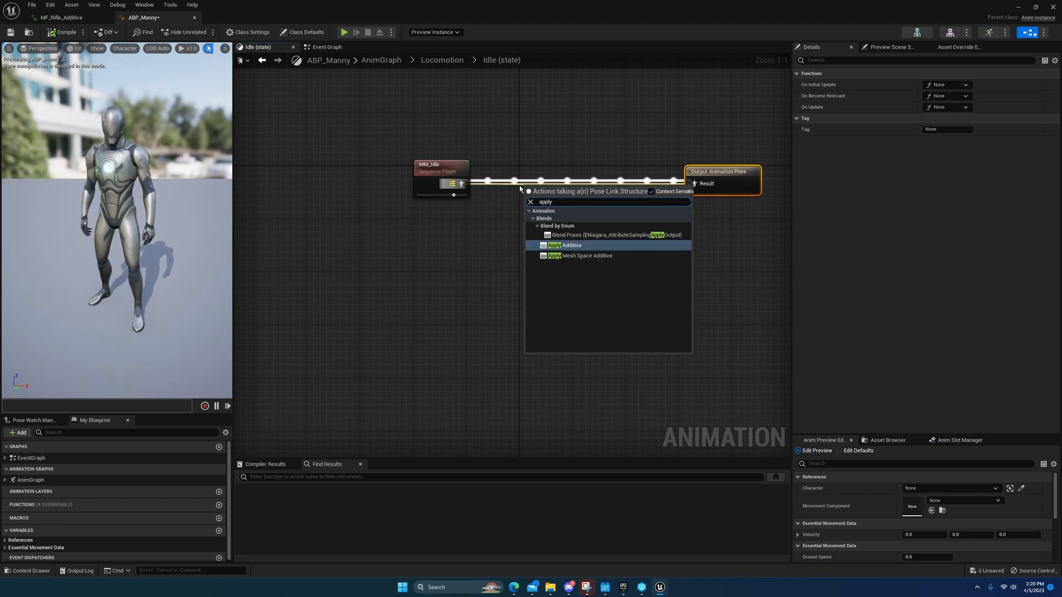
pyautogui.click(572, 245)
pyautogui.moveTo(559, 193); pyautogui.dragTo(562, 180)
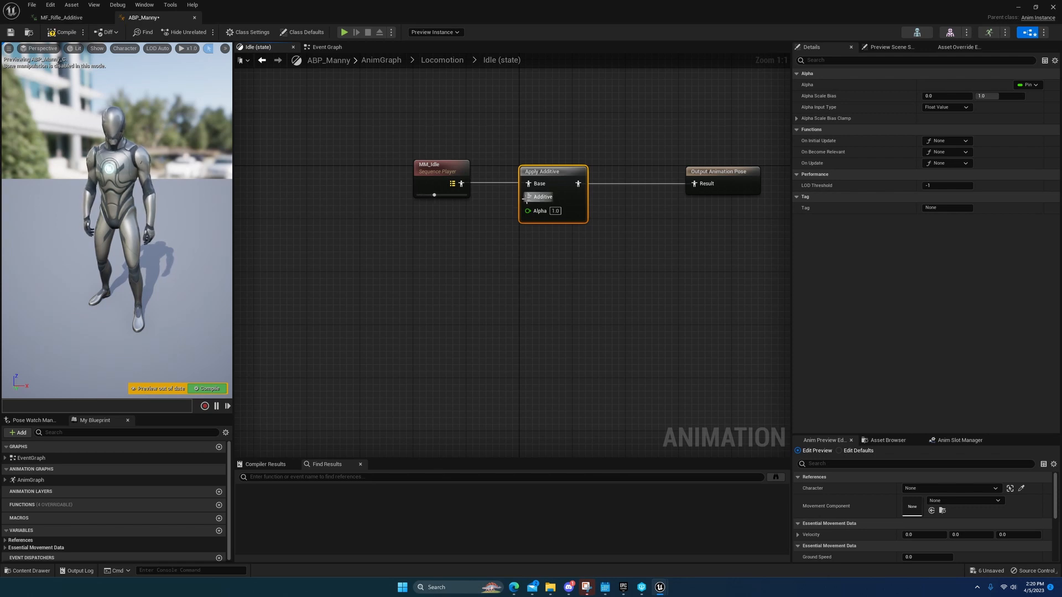
# Step: Add an empty Sequence Player node below MM_Idle and expose its Sequence property as a pin
pyautogui.rightClick(435, 244)
pyautogui.write('sequen')
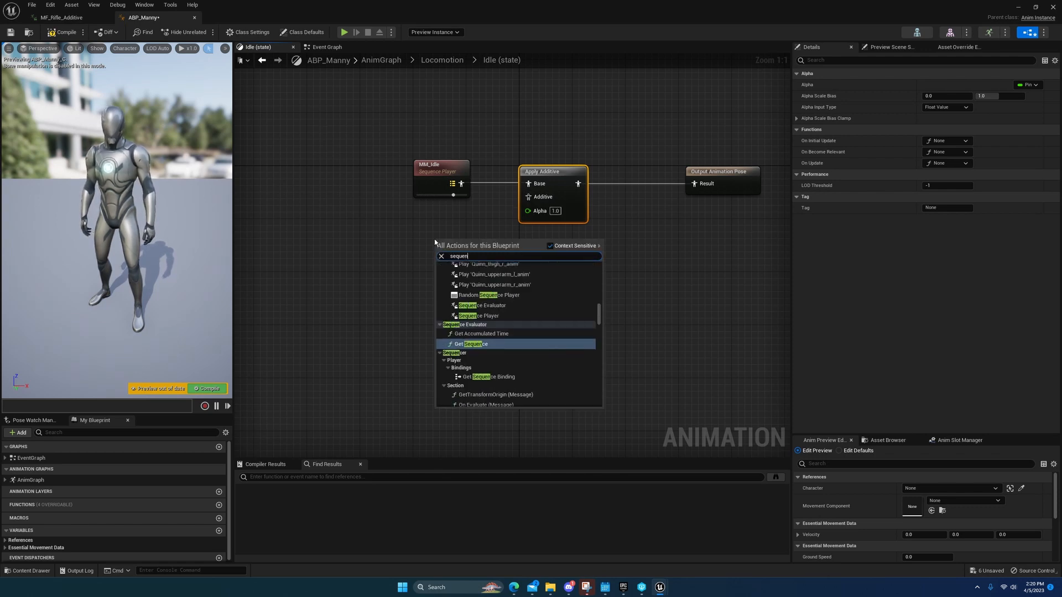
pyautogui.click(481, 316)
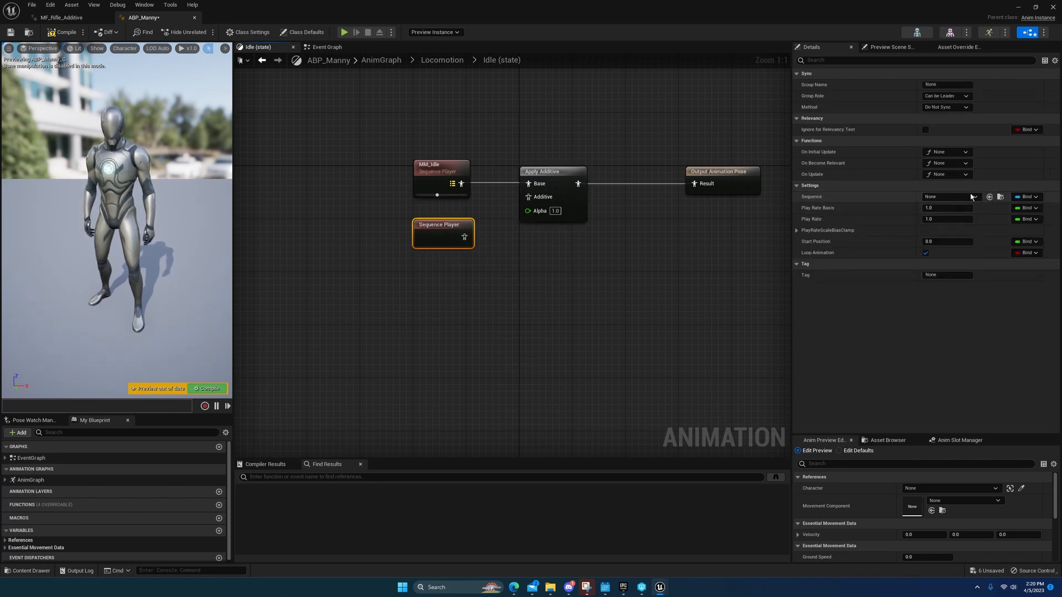
pyautogui.click(1025, 197)
pyautogui.click(994, 218)
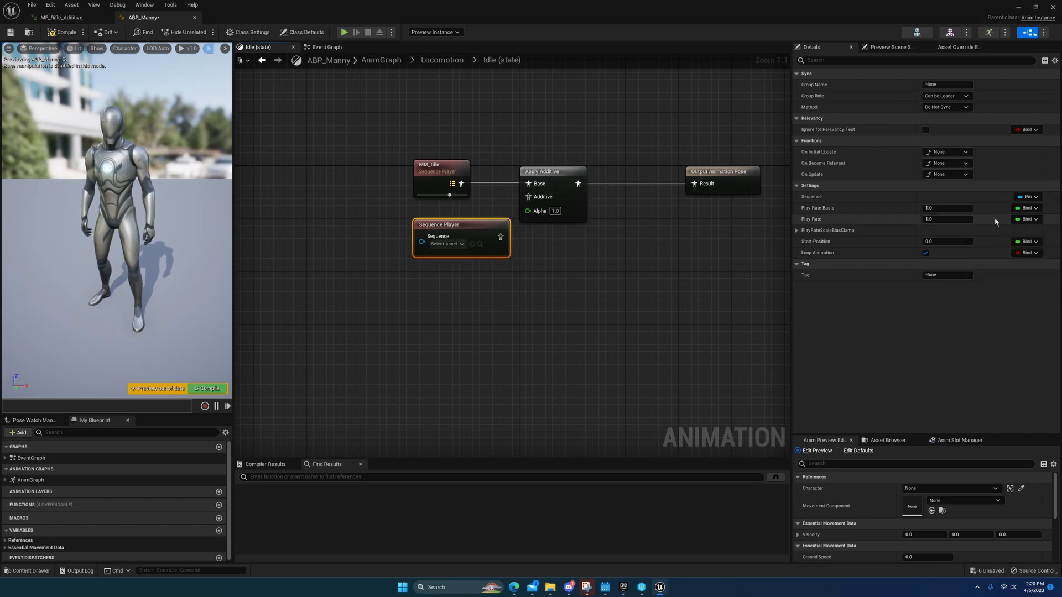
# Step: Connect the new Sequence Player to the Additive input of Apply Additive and place it beneath MM_Idle
pyautogui.moveTo(469, 271); pyautogui.dragTo(540, 278, button='right')
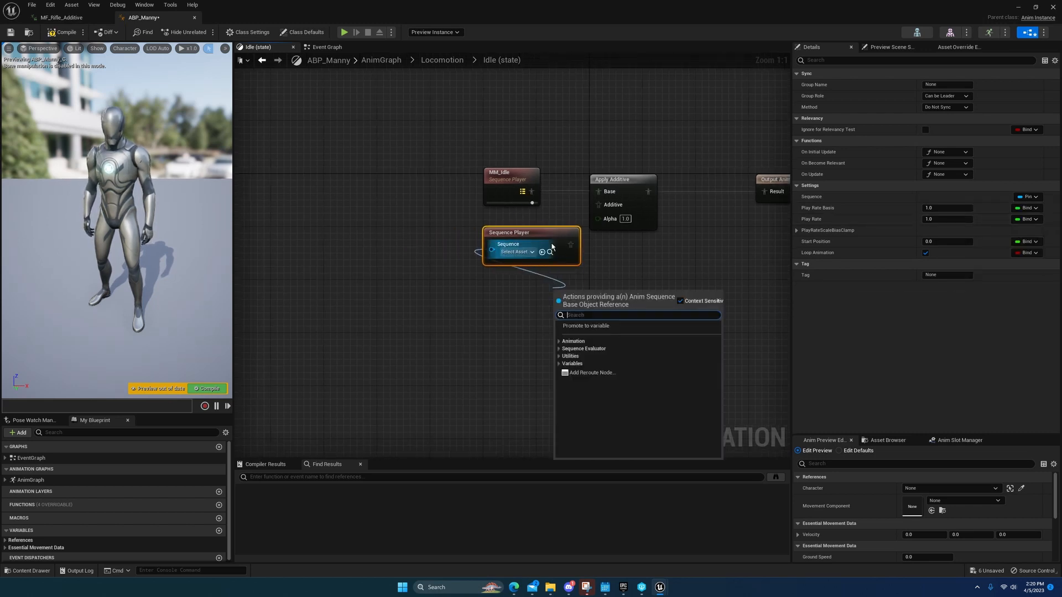
pyautogui.moveTo(528, 233); pyautogui.dragTo(509, 228)
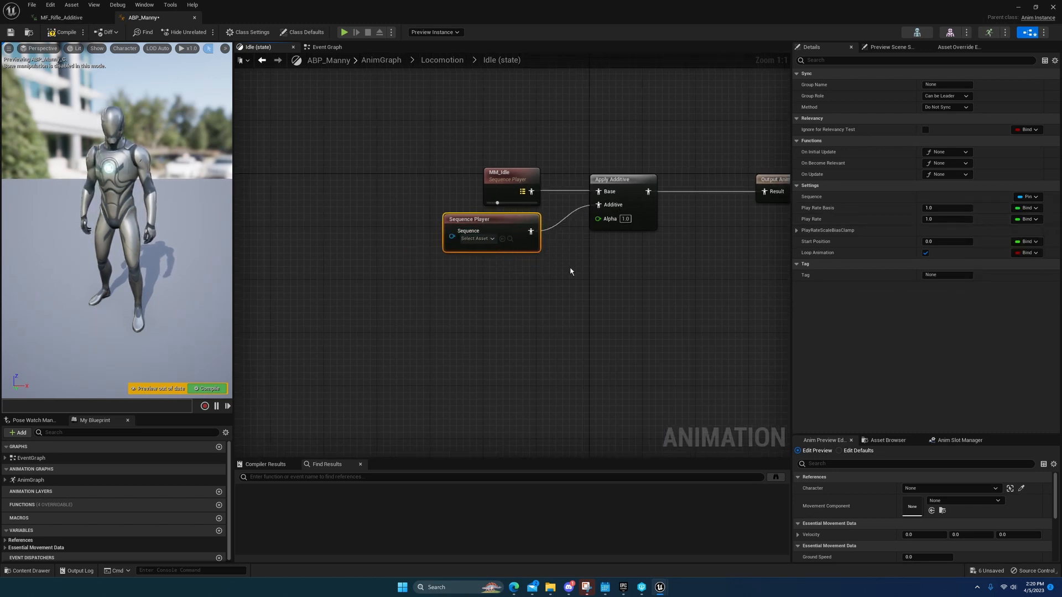
pyautogui.moveTo(570, 271); pyautogui.dragTo(683, 263, button='right')
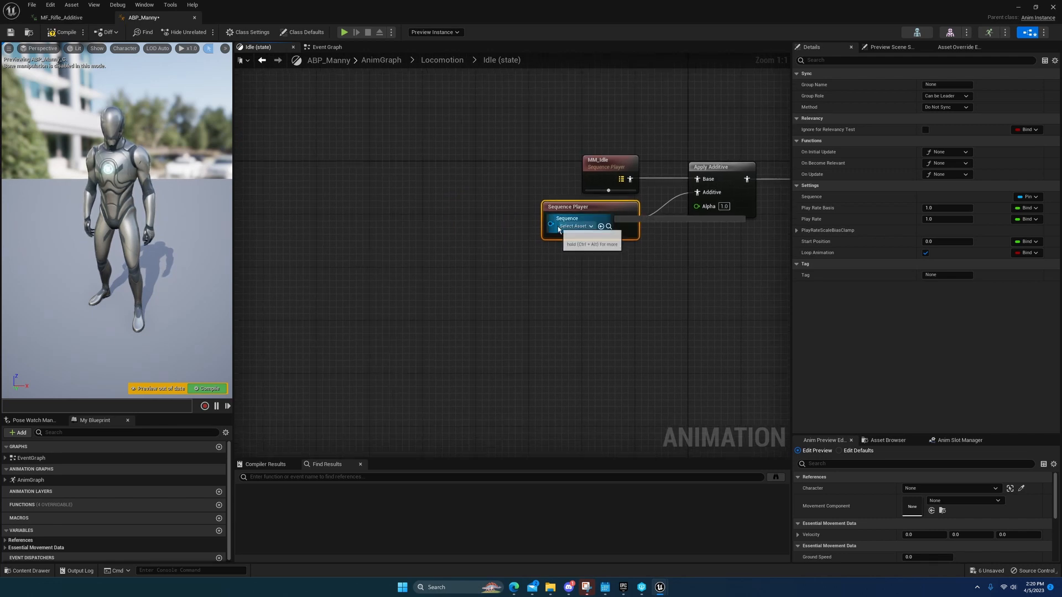
# Step: Promote the Sequence Player's Sequence pin to a variable named Idle_Additive
pyautogui.moveTo(554, 224); pyautogui.dragTo(444, 266)
pyautogui.moveTo(474, 227); pyautogui.dragTo(475, 226)
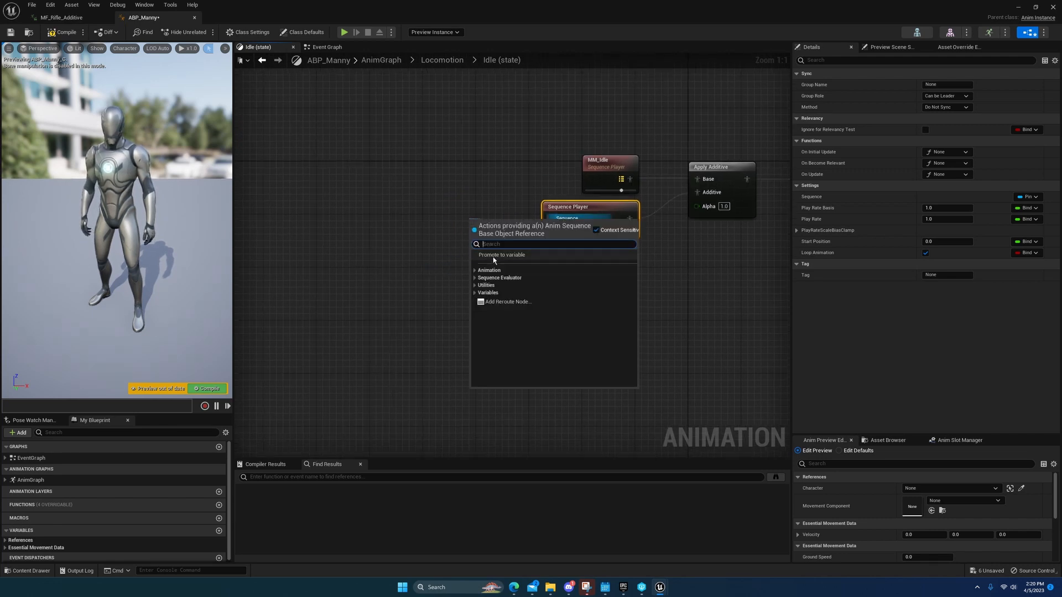
pyautogui.click(494, 255)
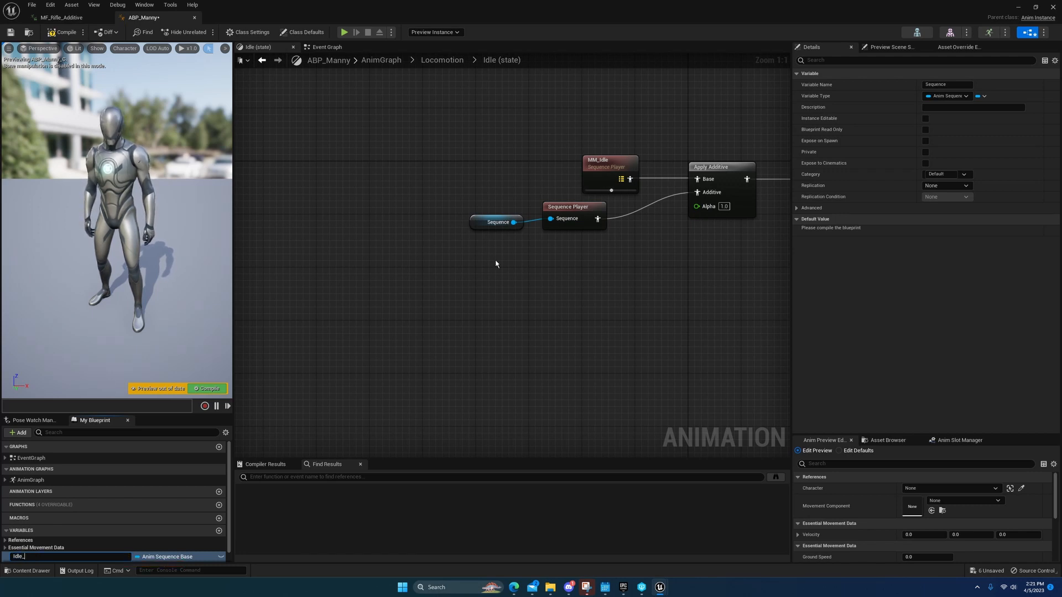
pyautogui.write('Idle_Additive')
pyautogui.press('Return')
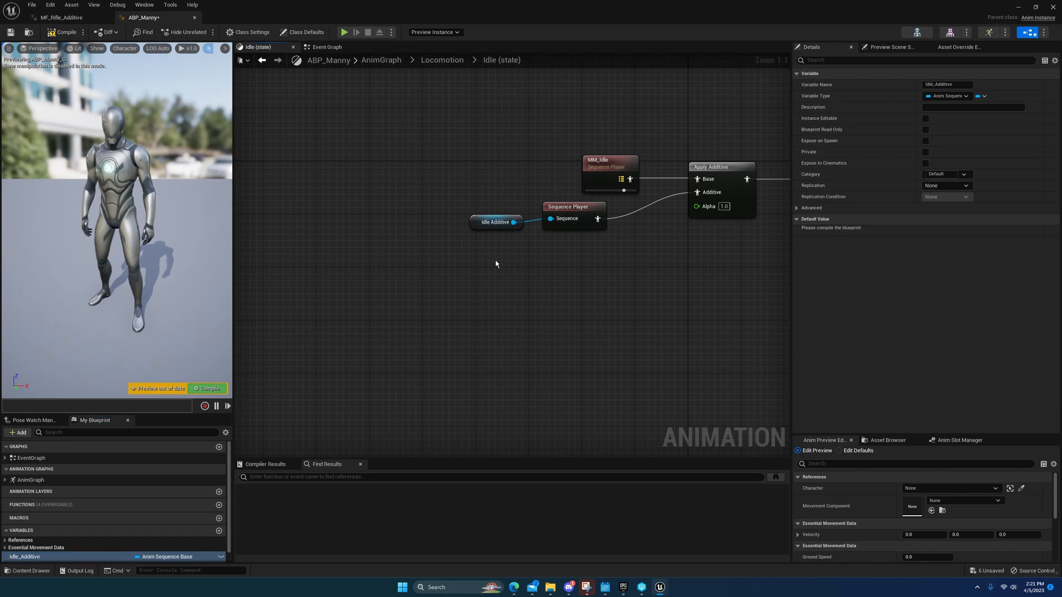
# Step: Compile and save ABP_Manny so that the Idle_Additive variable's default value can be edited
pyautogui.click(5, 548)
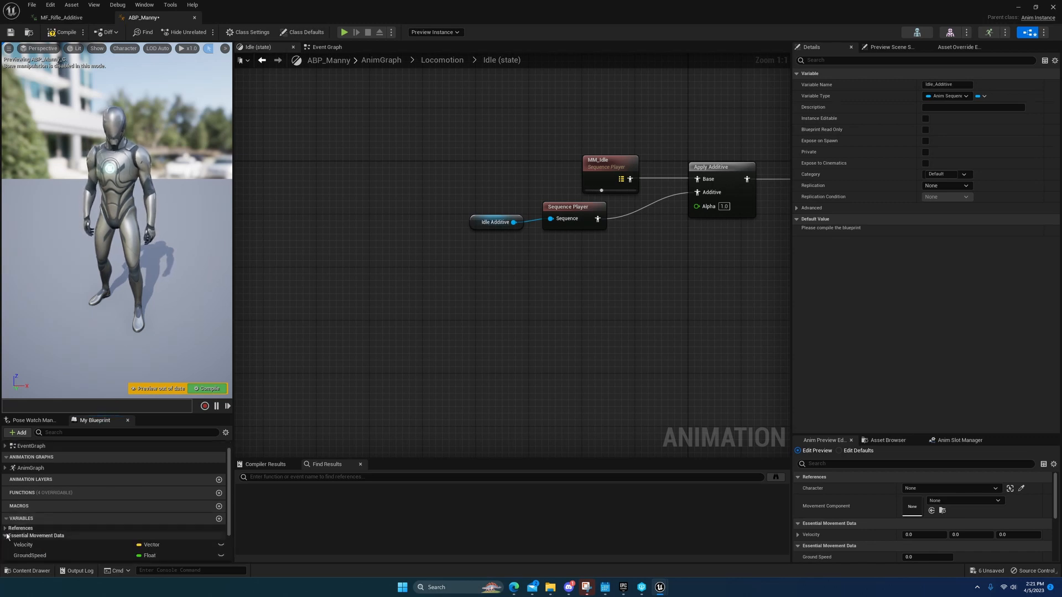
pyautogui.click(5, 535)
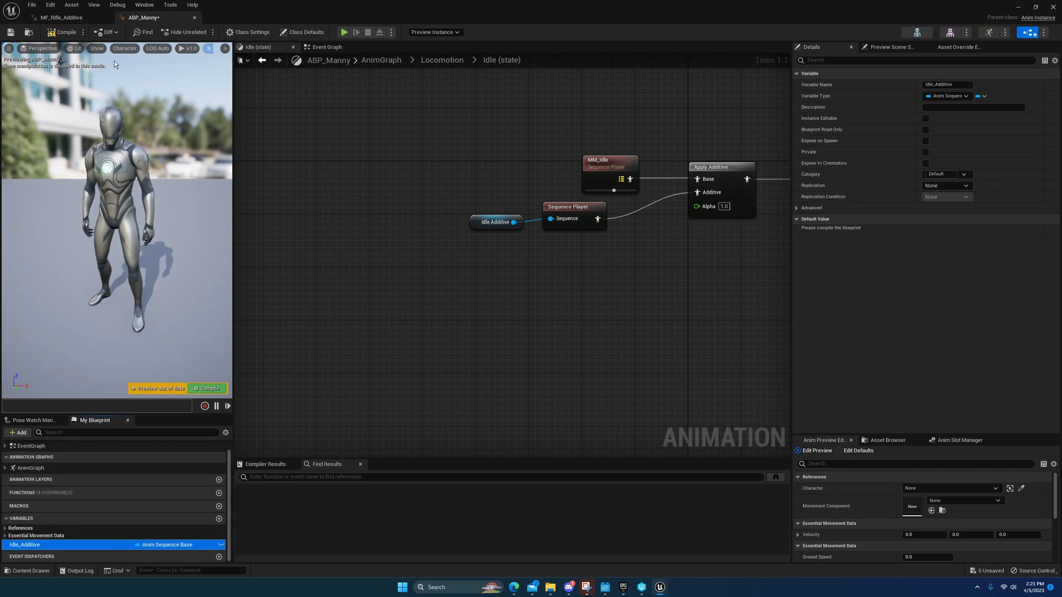
pyautogui.click(9, 33)
pyautogui.click(57, 38)
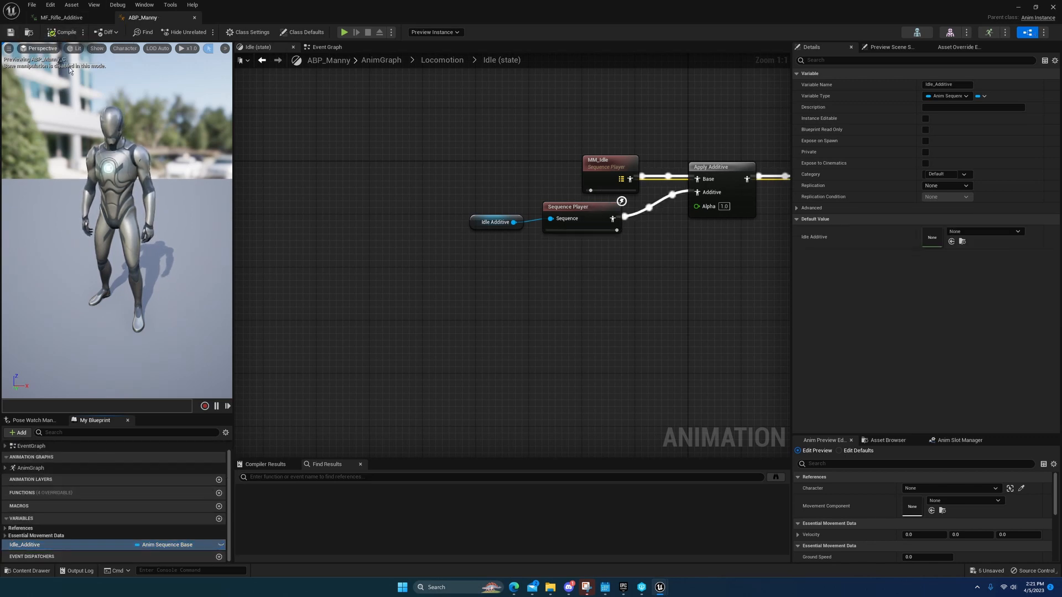
# Step: Assign MF_Rifle_Additive from the Quinn animations folder as the default value of Idle_Additive, and save the blueprint
pyautogui.moveTo(623, 330); pyautogui.dragTo(510, 348, button='right')
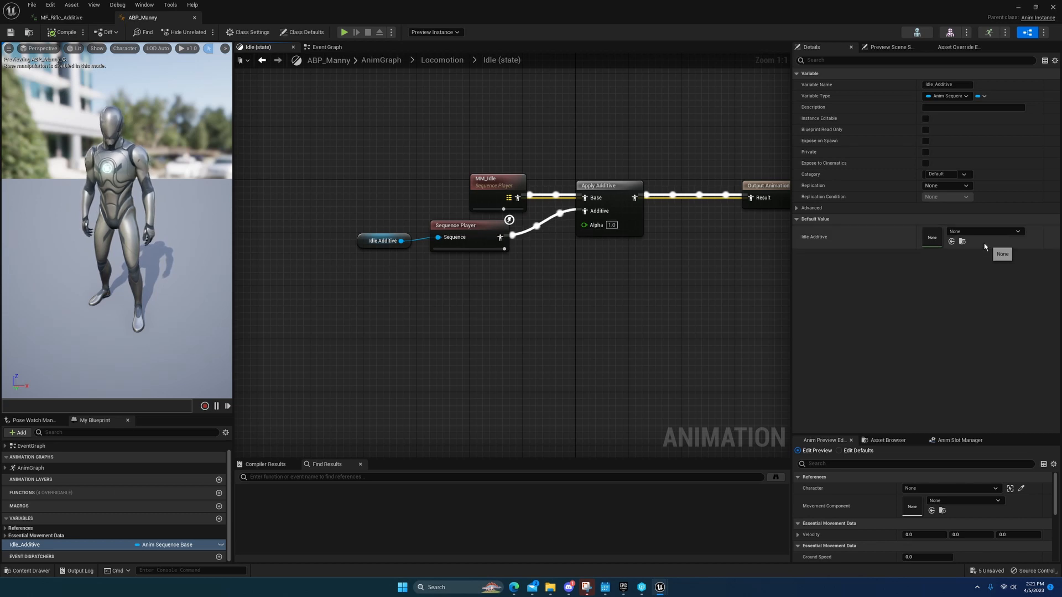
pyautogui.click(27, 571)
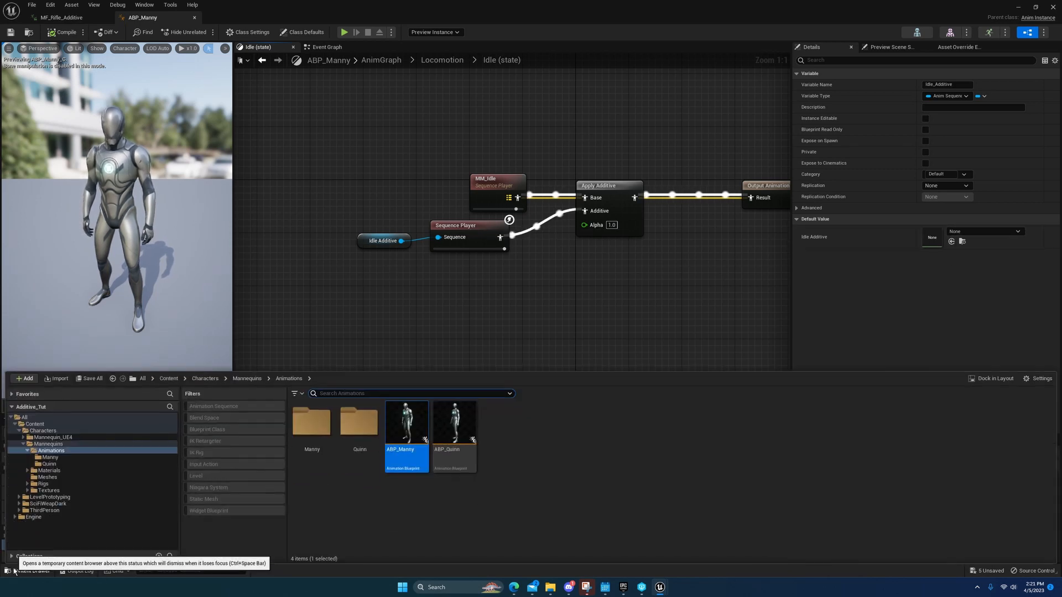
pyautogui.doubleClick(359, 428)
pyautogui.click(407, 423)
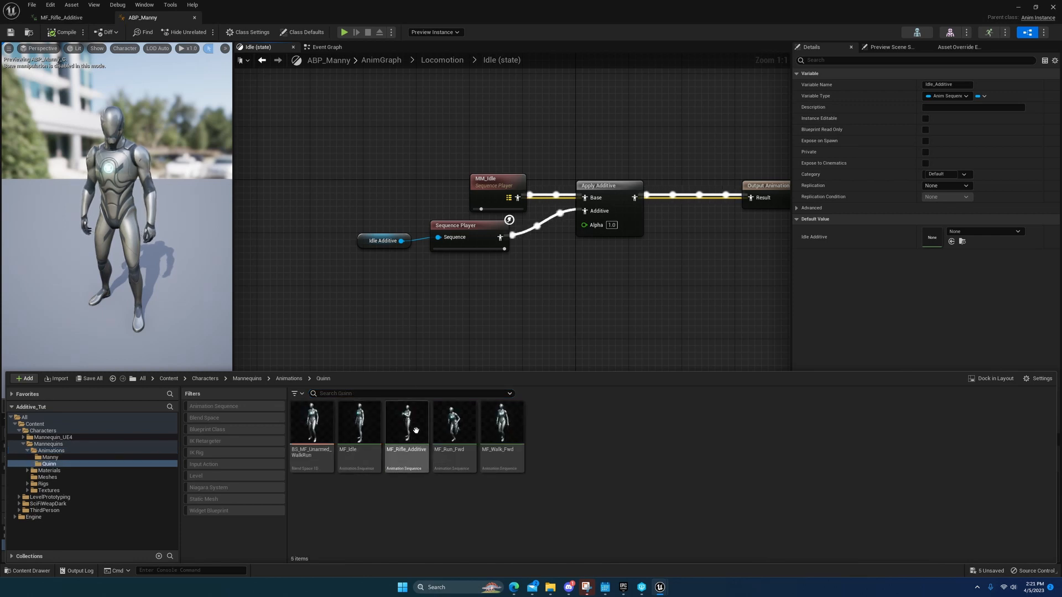
pyautogui.click(951, 241)
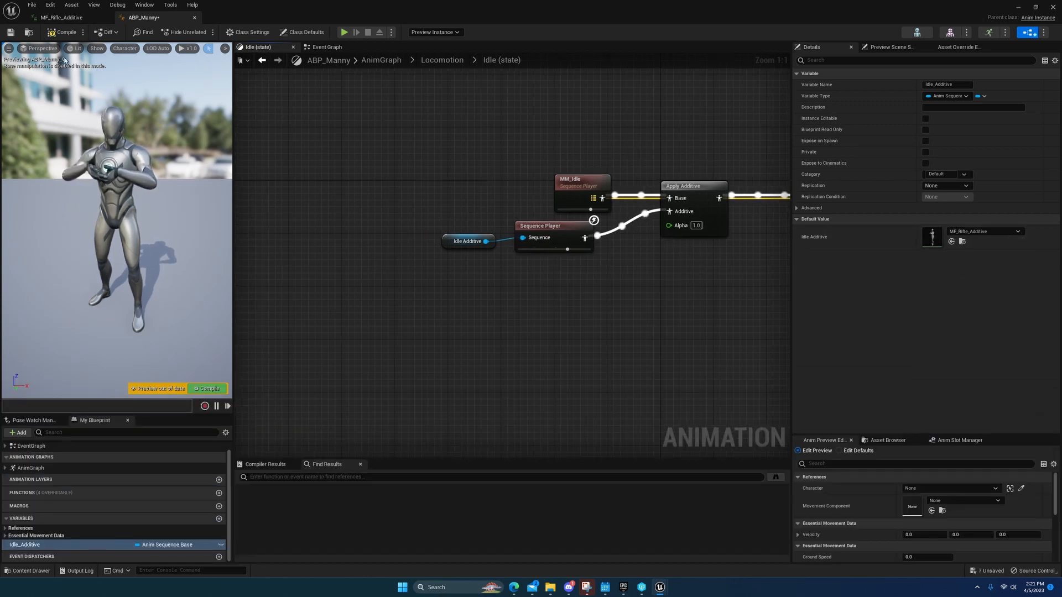
pyautogui.hotkey('ctrl', 's')
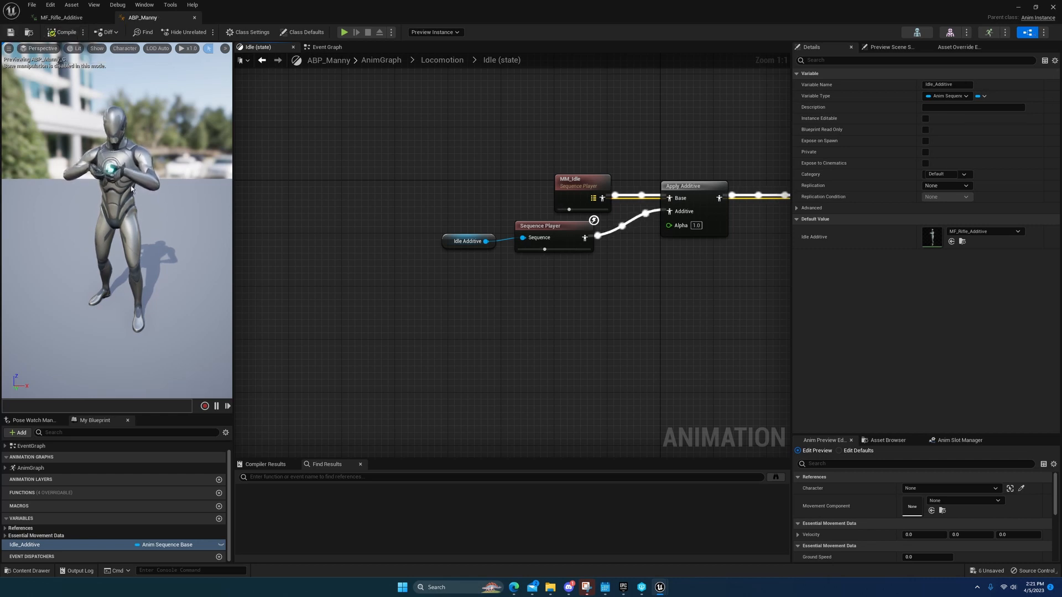
# Step: Return to the MF_Rifle_Additive animation and show the Base Pose Type choices in its additive settings
pyautogui.moveTo(531, 184); pyautogui.dragTo(480, 200, button='right')
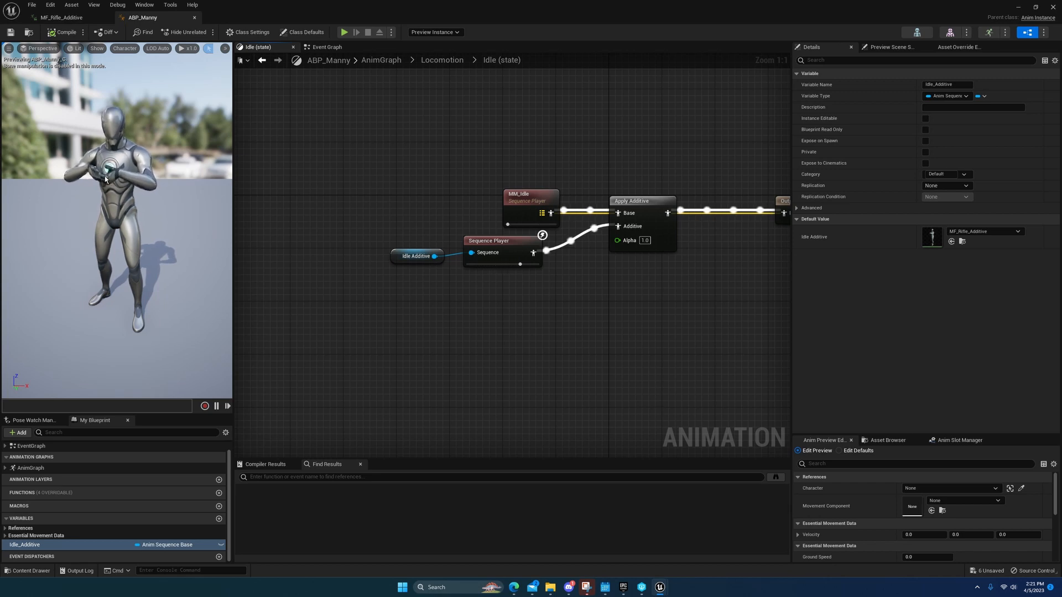
pyautogui.click(62, 17)
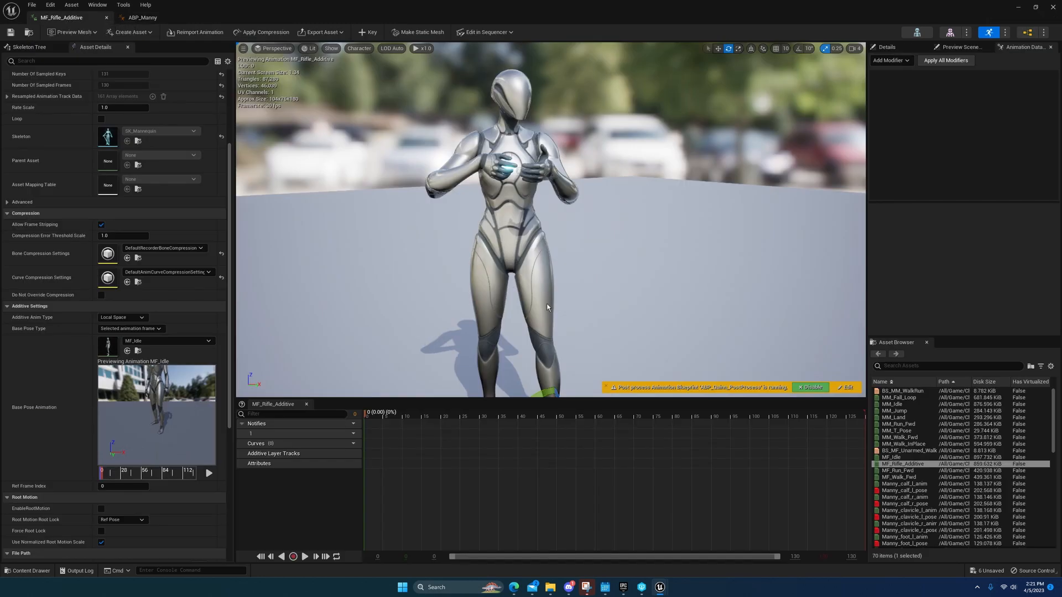
pyautogui.click(141, 329)
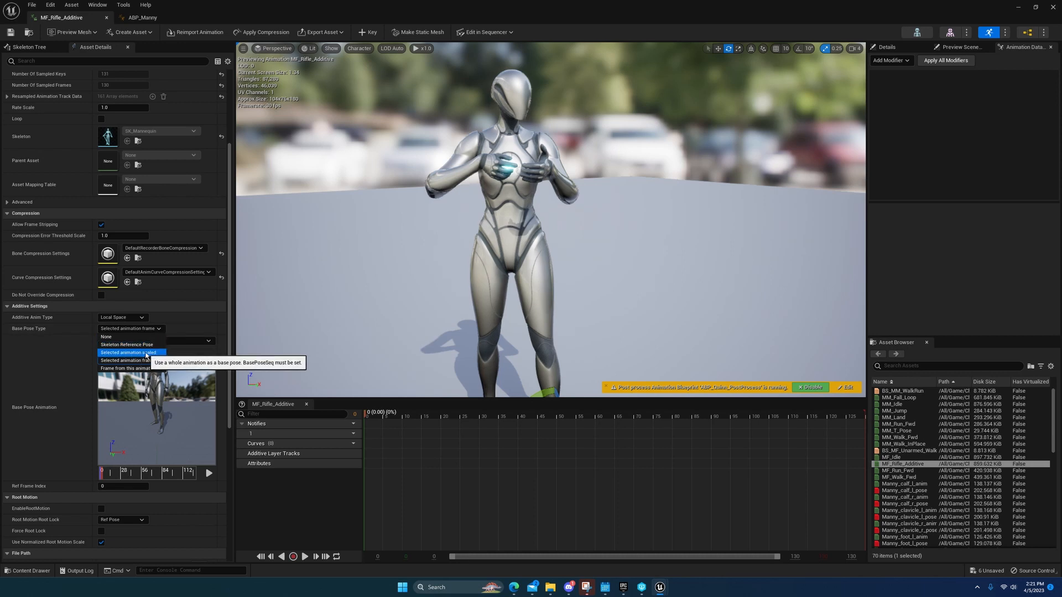
# Step: Set MF_Rifle_Additive's Base Pose Type to Selected animation scaled and check the pose in the ABP_Manny preview
pyautogui.click(146, 354)
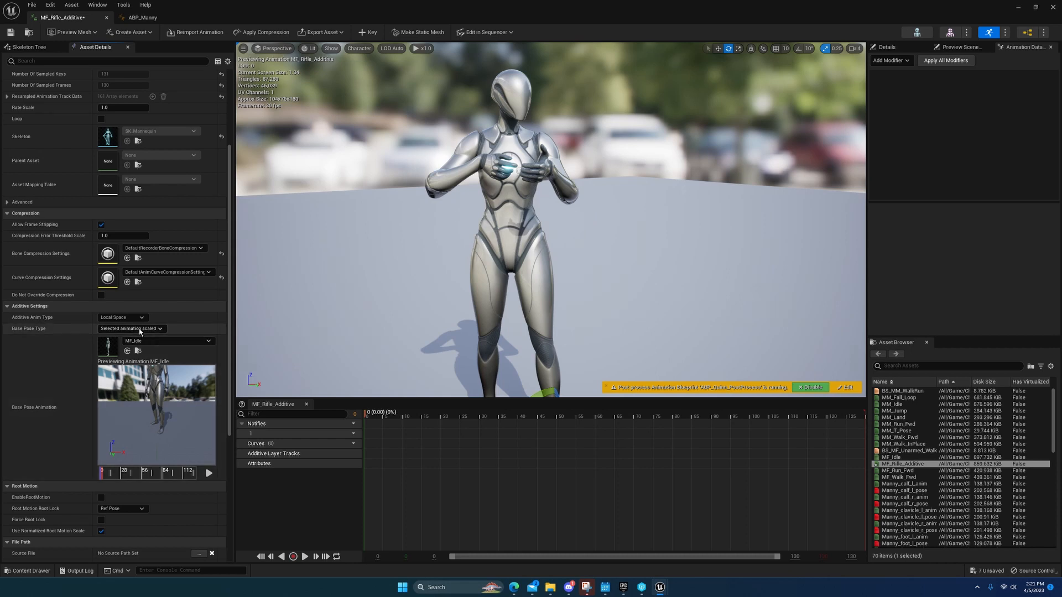
pyautogui.click(148, 18)
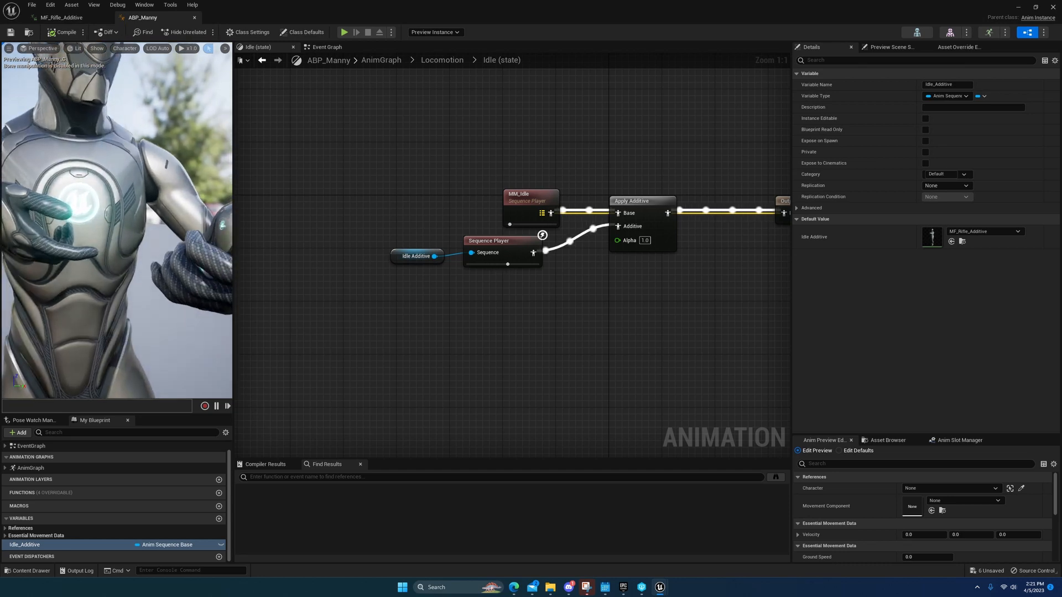
pyautogui.moveTo(177, 262); pyautogui.dragTo(183, 262, button='right')
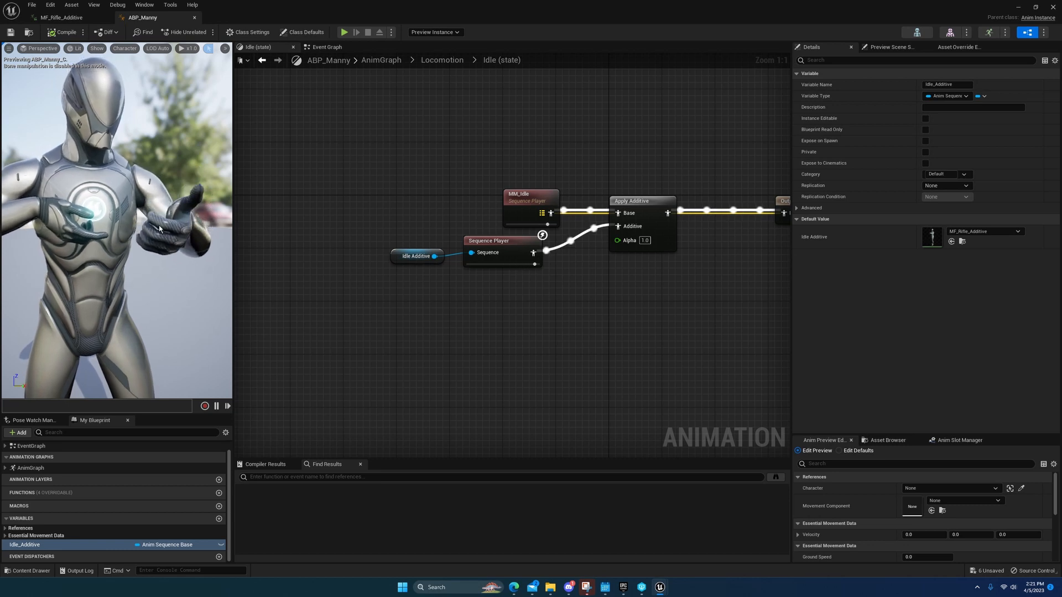
pyautogui.moveTo(158, 260); pyautogui.dragTo(139, 252, button='right')
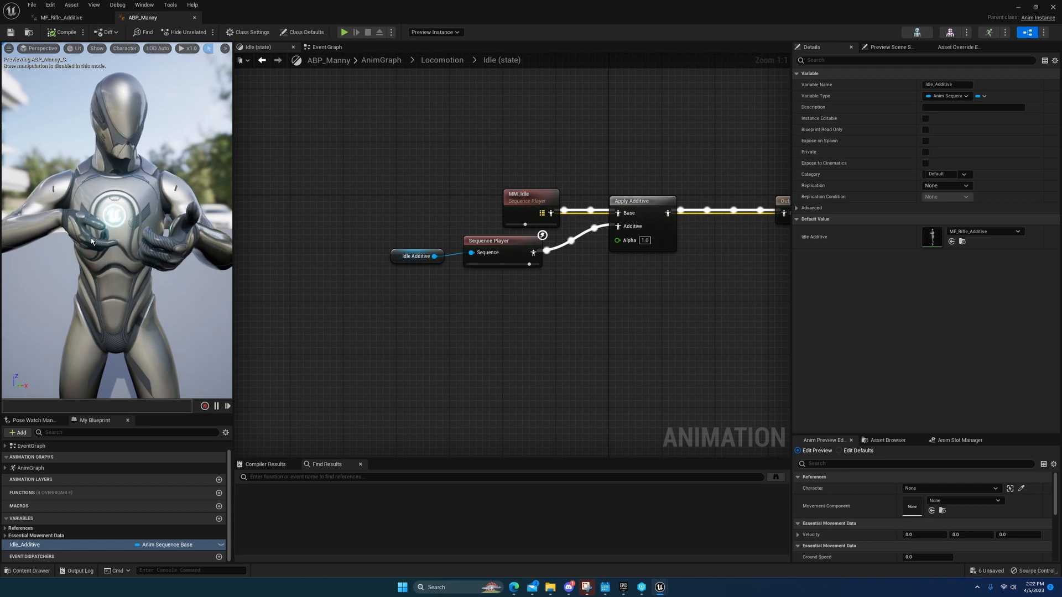
# Step: Open the Additive_tut level sequence and expand the first CR_Mannequin_Body section down to the global_ctrl channels
pyautogui.click(1019, 7)
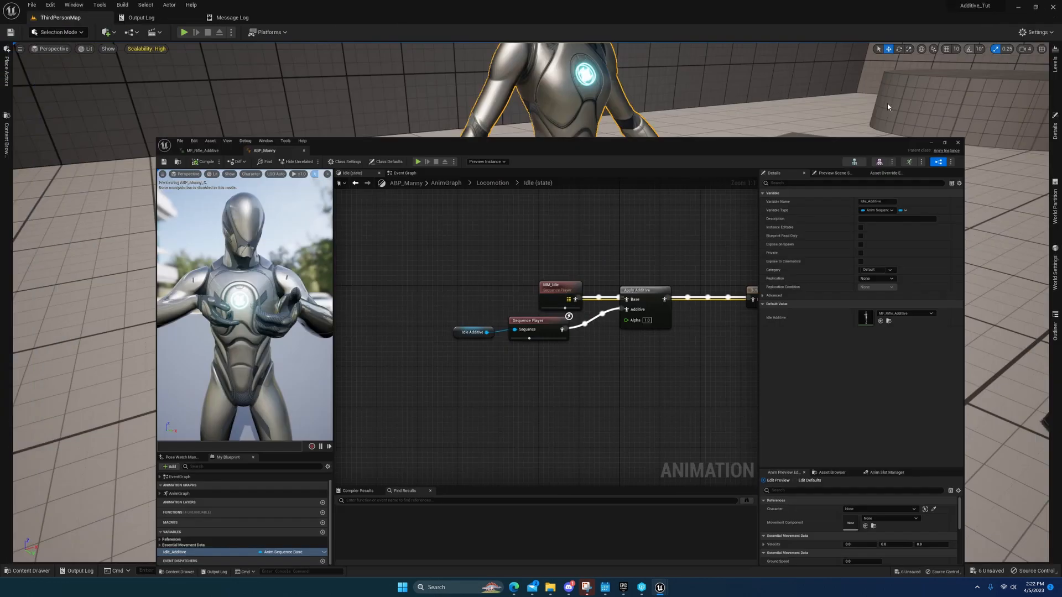
pyautogui.click(154, 35)
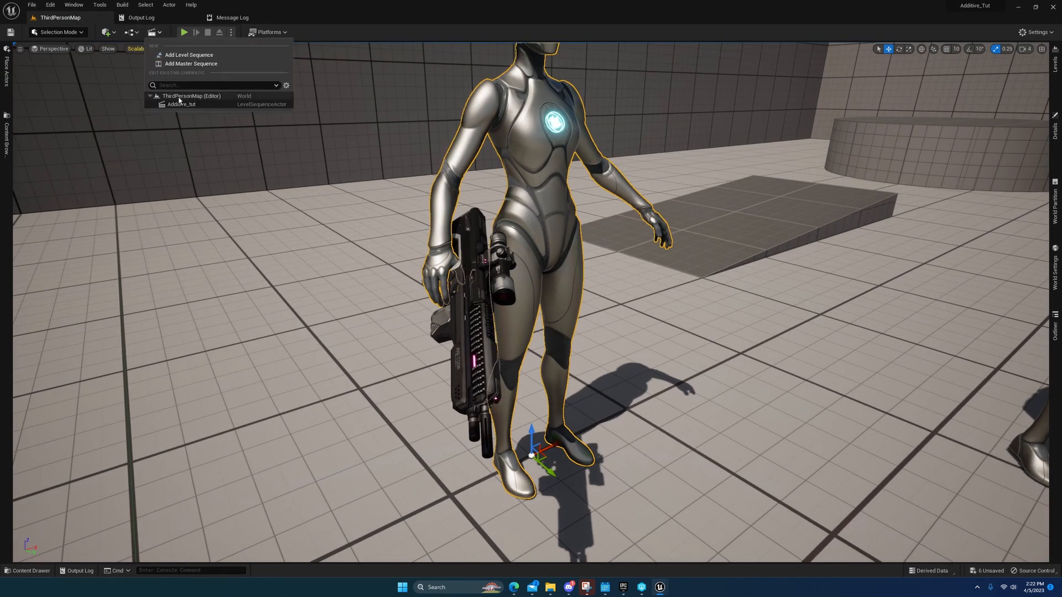
pyautogui.click(216, 104)
pyautogui.moveTo(523, 205); pyautogui.dragTo(517, 180, button='right')
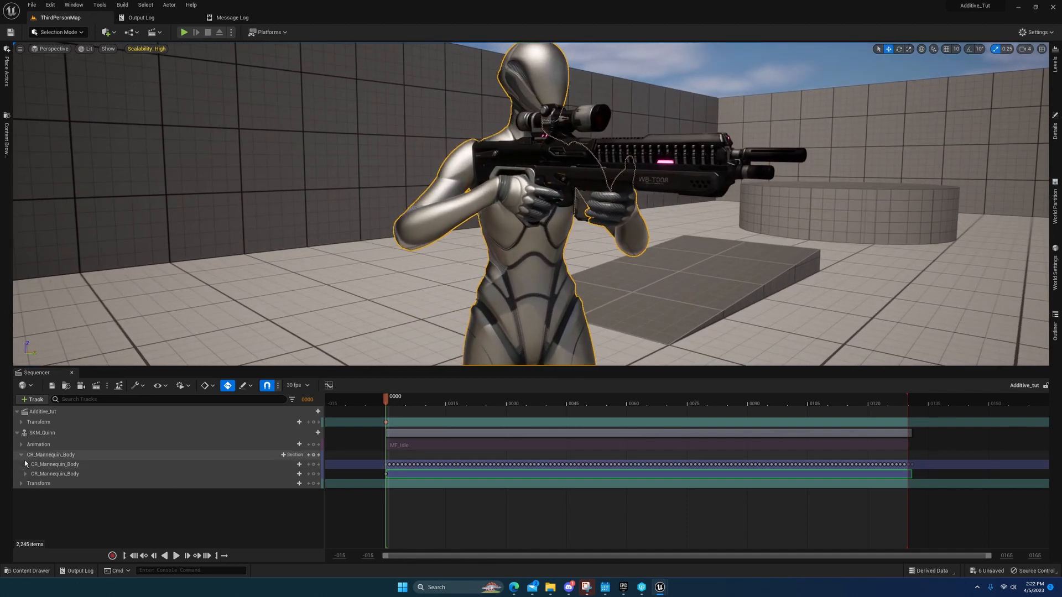
pyautogui.click(25, 464)
pyautogui.click(29, 473)
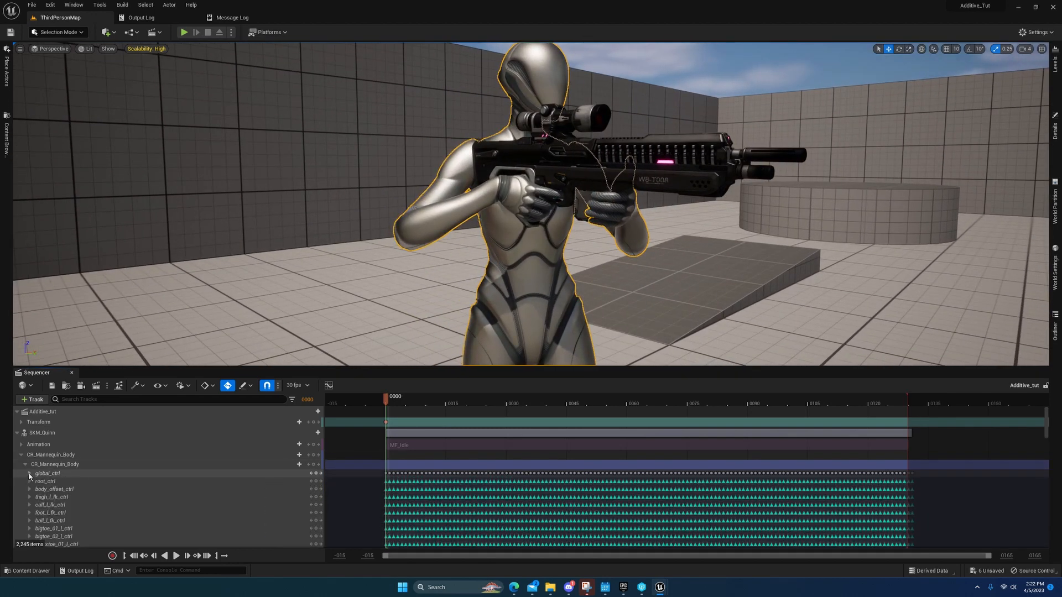
pyautogui.click(81, 399)
pyautogui.write('f')
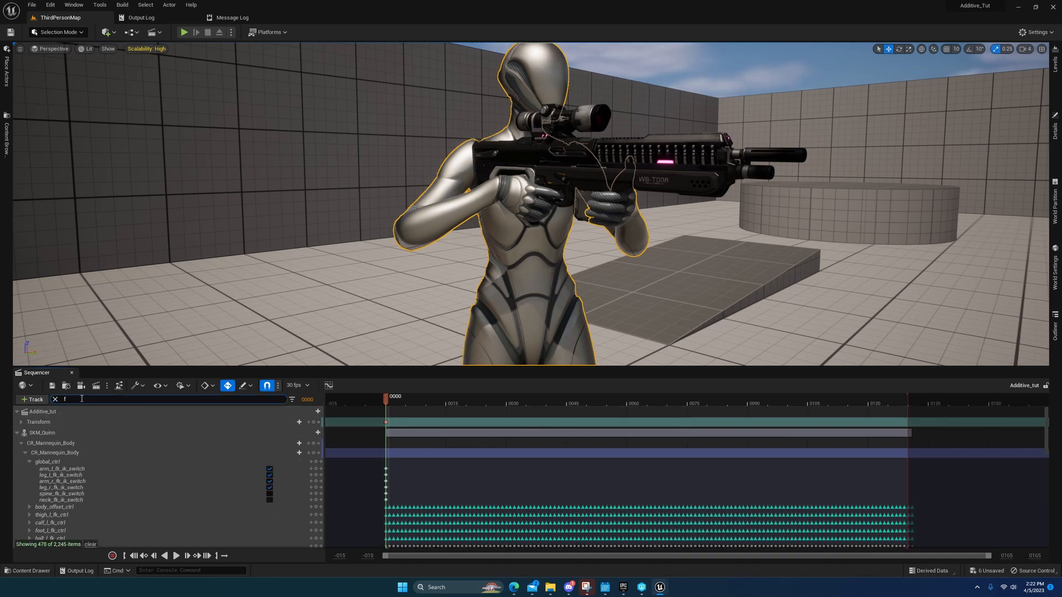
pyautogui.press('BackSpace')
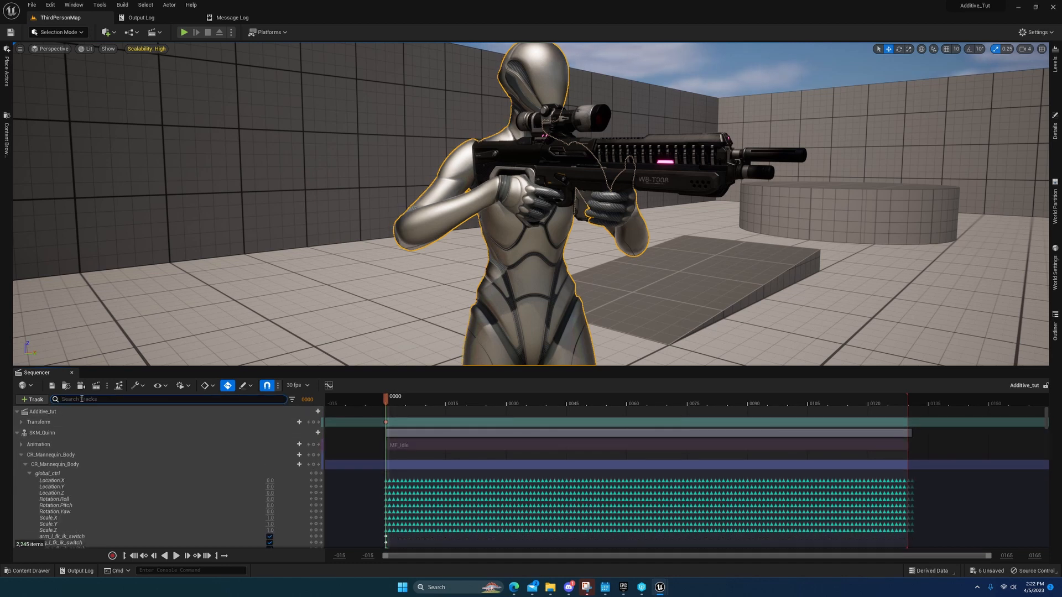
# Step: Delete all keys after frame 0 on the left-hand finger controls, from thumb_01_l_ctrl through pinky_03_l_ctrl
pyautogui.scroll(-6, 64, 453)
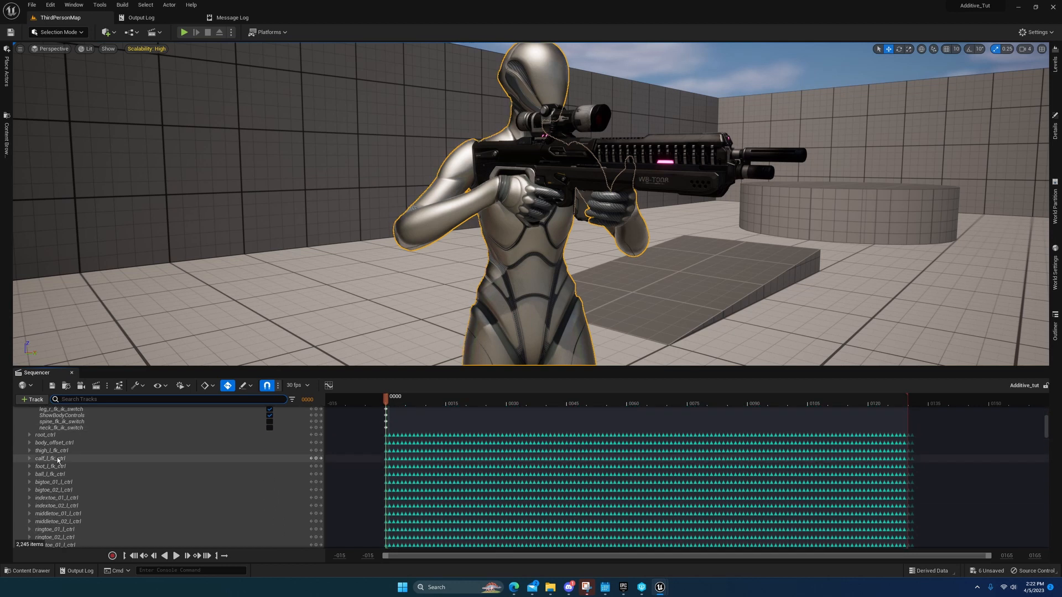
pyautogui.scroll(-3, 63, 461)
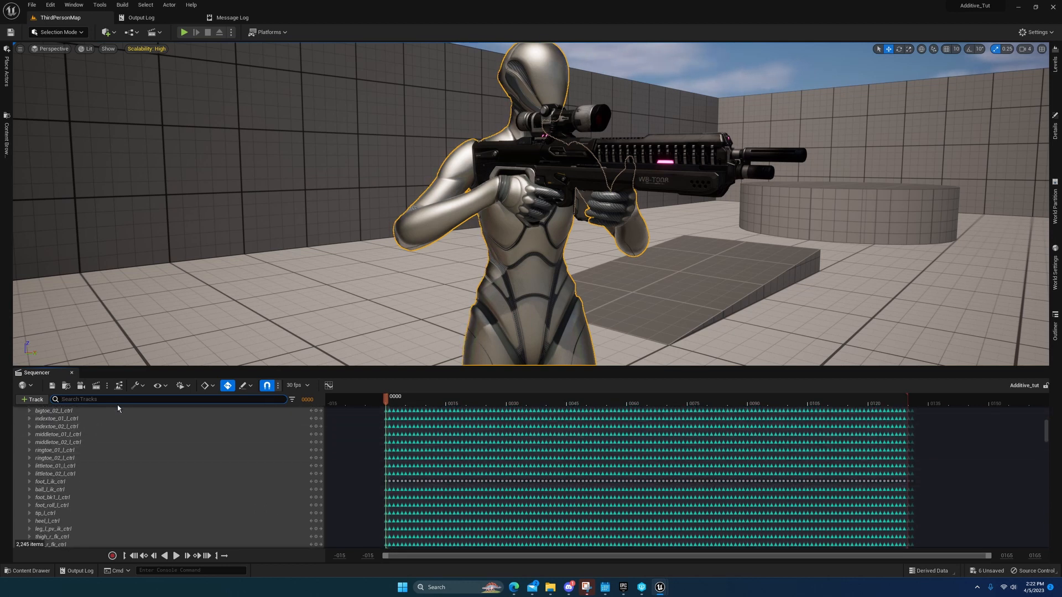
pyautogui.scroll(1, 46, 441)
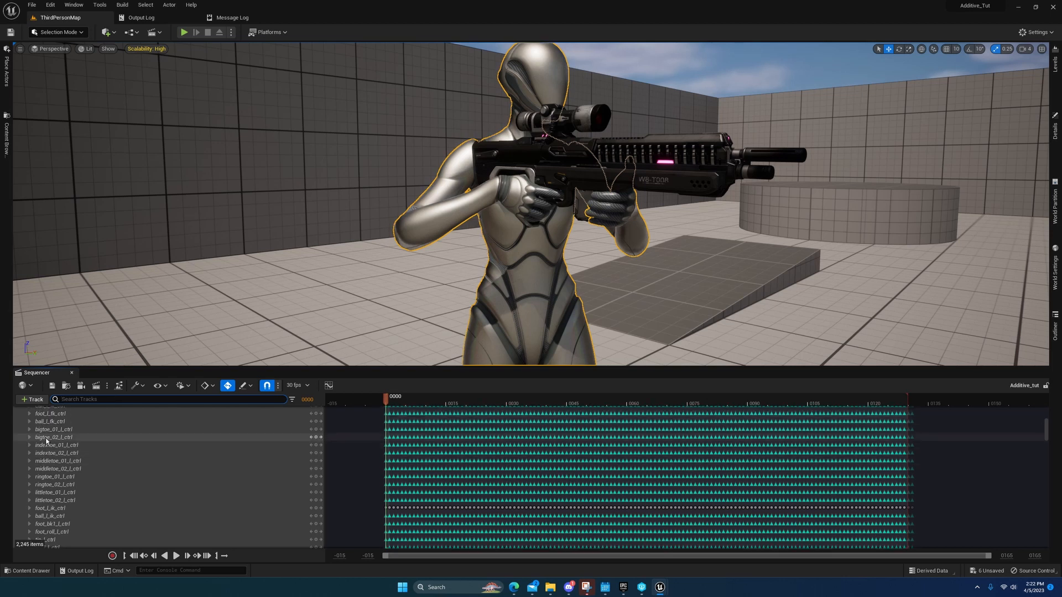
pyautogui.scroll(-7, 41, 436)
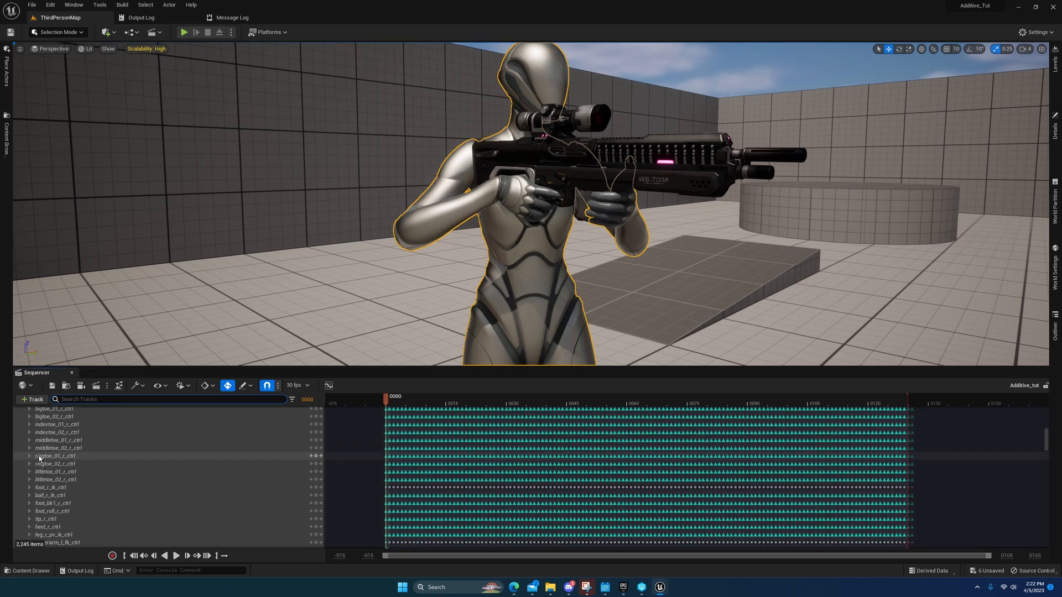
pyautogui.scroll(-3, 39, 458)
pyautogui.scroll(5, 39, 457)
pyautogui.scroll(-6, 60, 485)
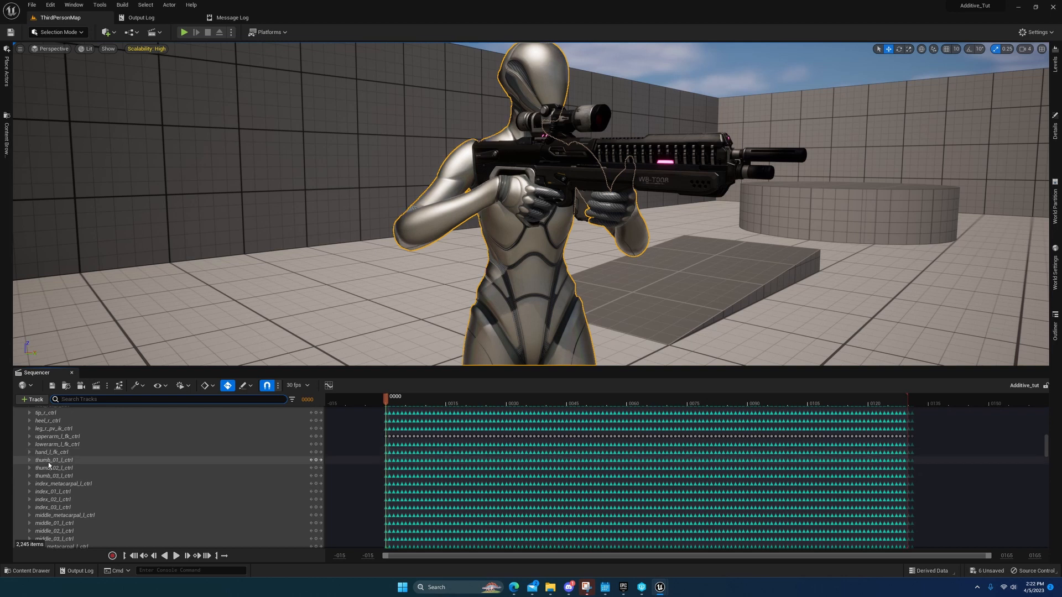
pyautogui.click(45, 460)
pyautogui.scroll(-1, 50, 464)
pyautogui.scroll(-4, 51, 476)
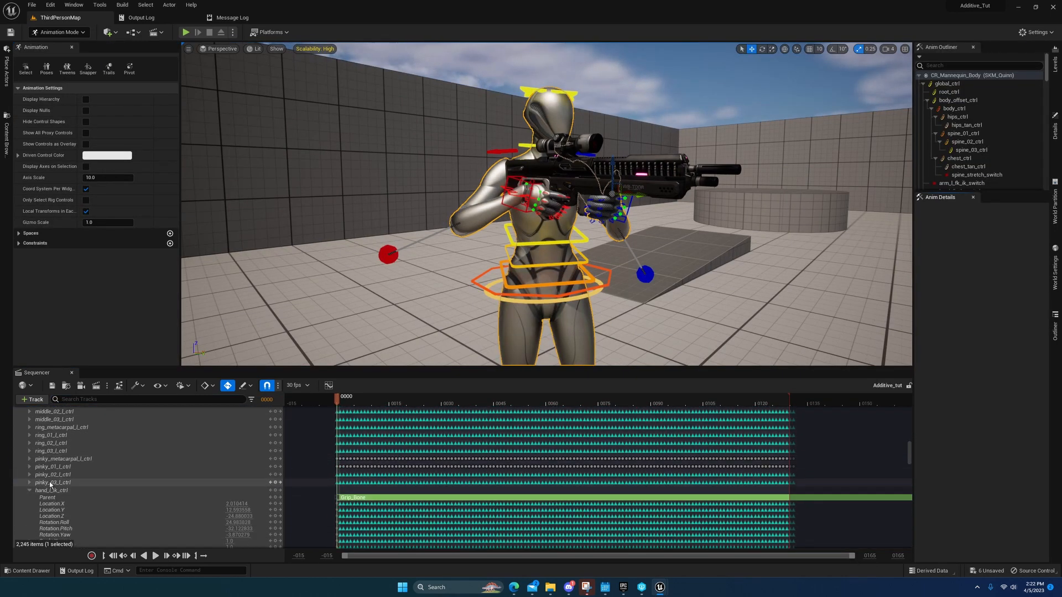
pyautogui.keyDown('shift'); pyautogui.click(51, 484); pyautogui.keyUp('shift')
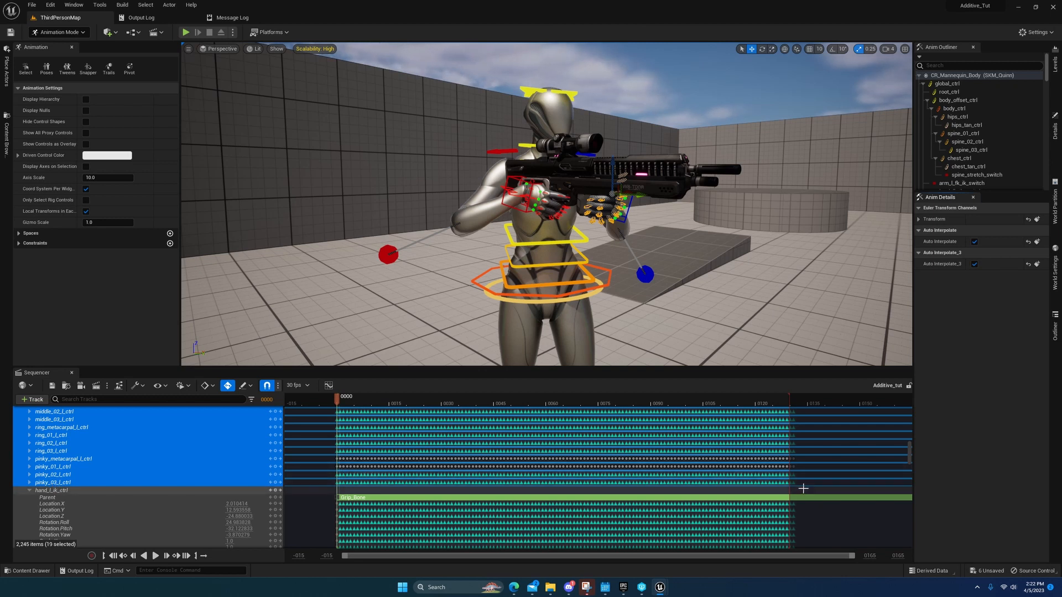
pyautogui.scroll(1, 806, 485)
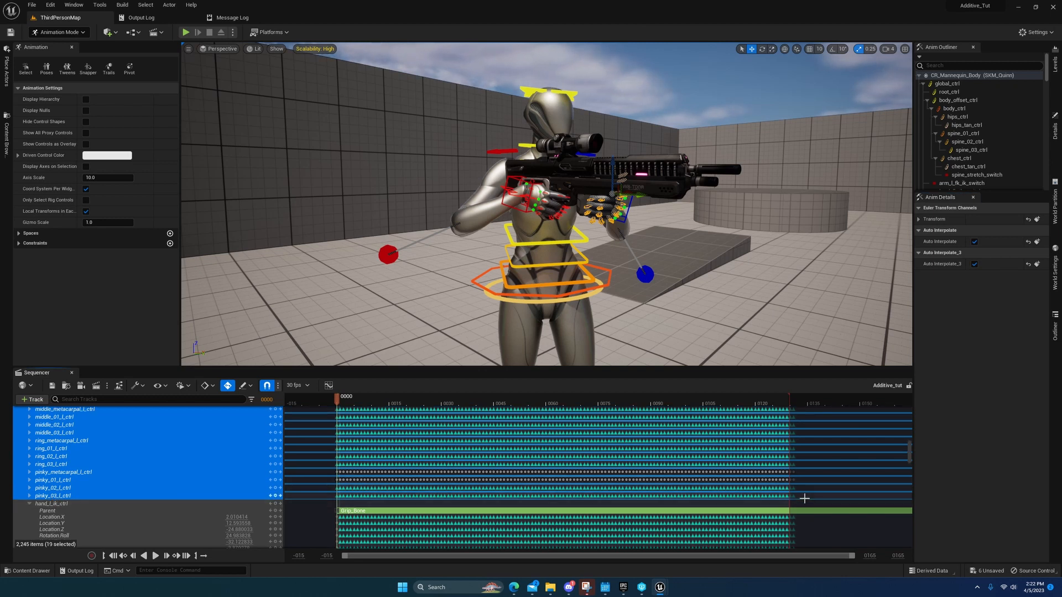
pyautogui.moveTo(692, 492); pyautogui.dragTo(342, 446)
pyautogui.press('Delete')
pyautogui.scroll(-3, 337, 464)
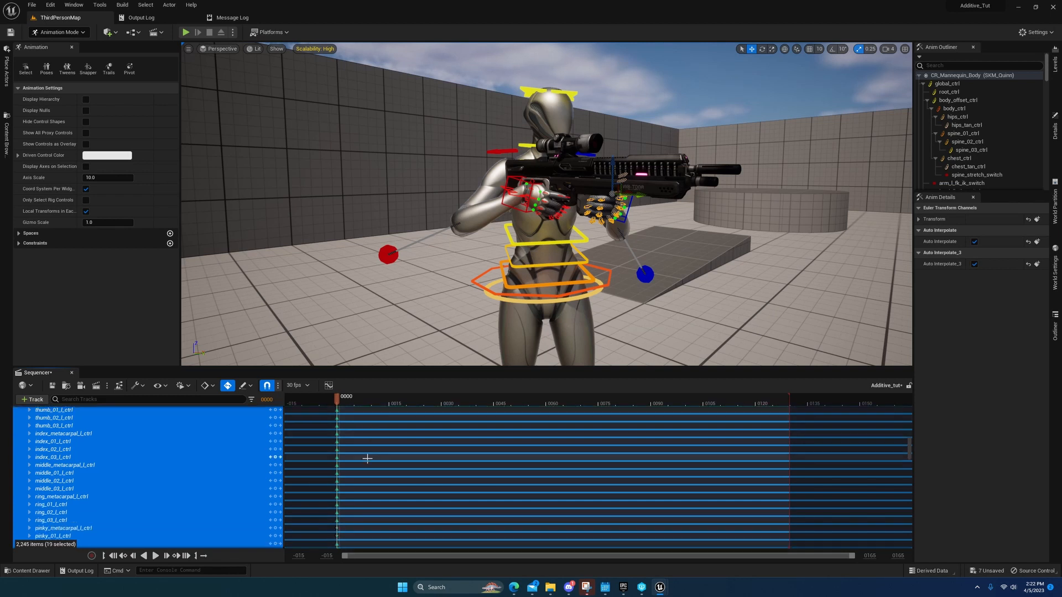
pyautogui.scroll(3, 109, 478)
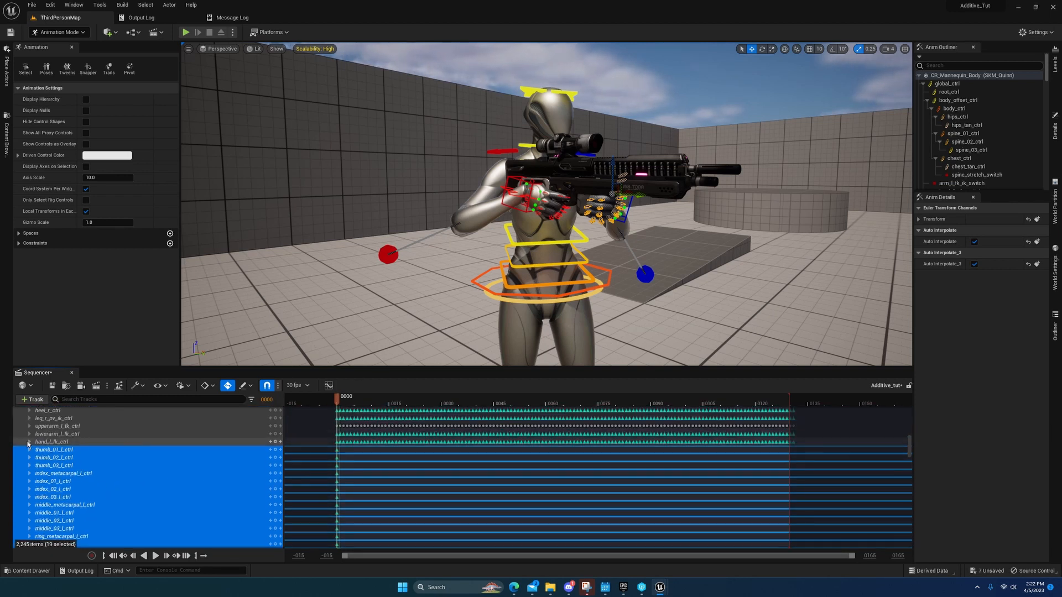
# Step: Collapse hand_l_ik_ctrl and delete all keys after frame 0 on the right-hand finger controls, thumb_01_r_ctrl through pinky_03_r_ctrl
pyautogui.scroll(-5, 136, 442)
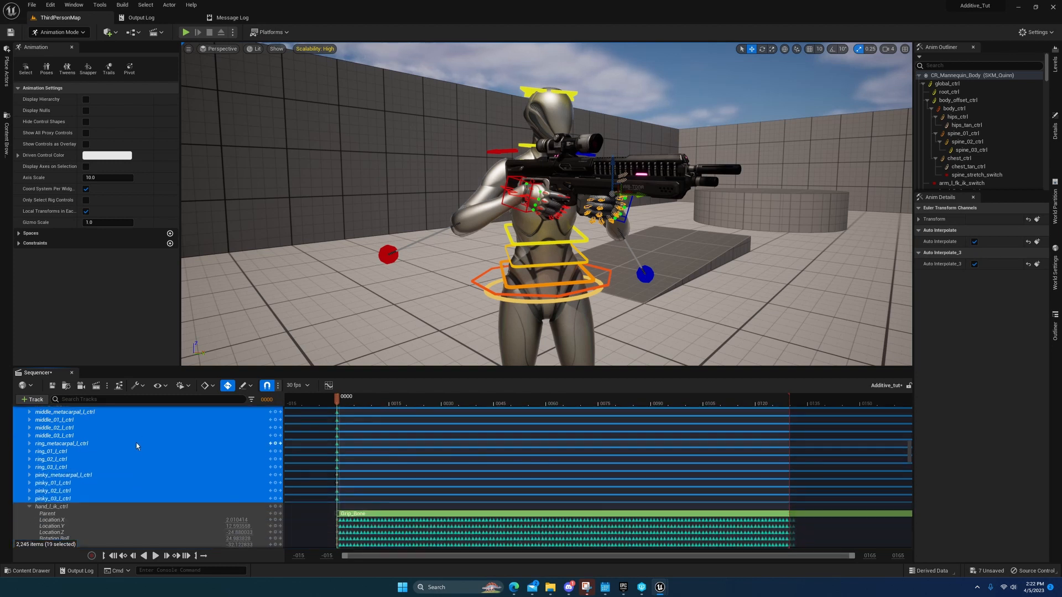
pyautogui.click(28, 467)
pyautogui.scroll(-3, 44, 465)
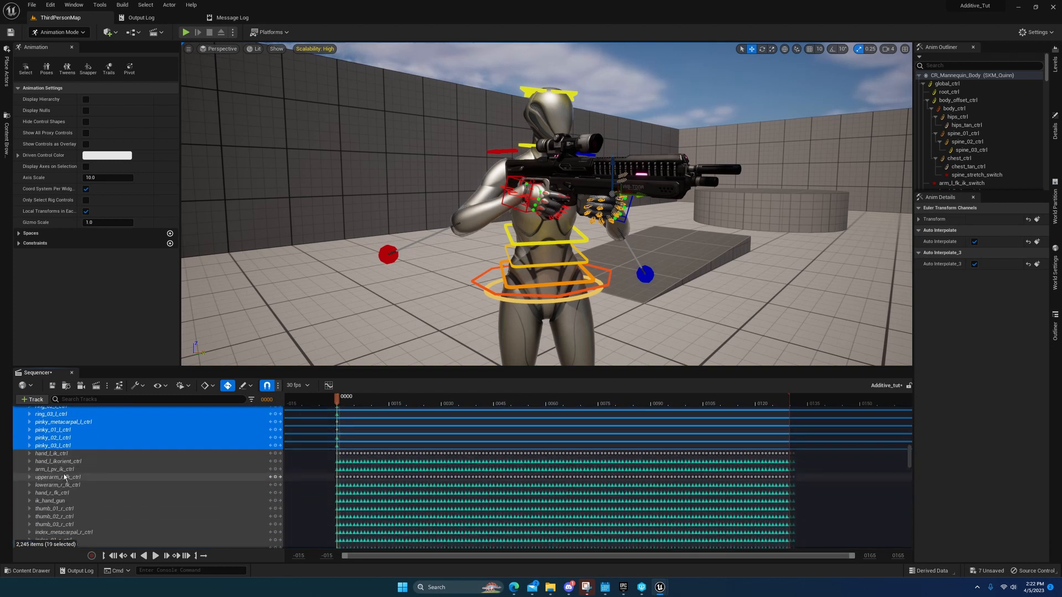
pyautogui.click(58, 456)
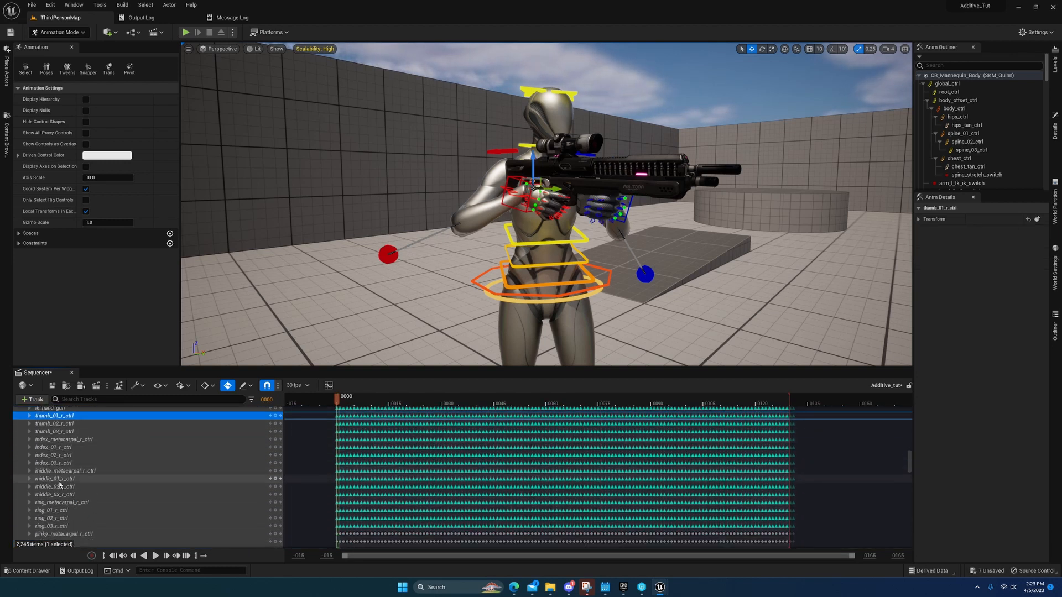
pyautogui.scroll(-4, 59, 481)
pyautogui.scroll(-1, 61, 500)
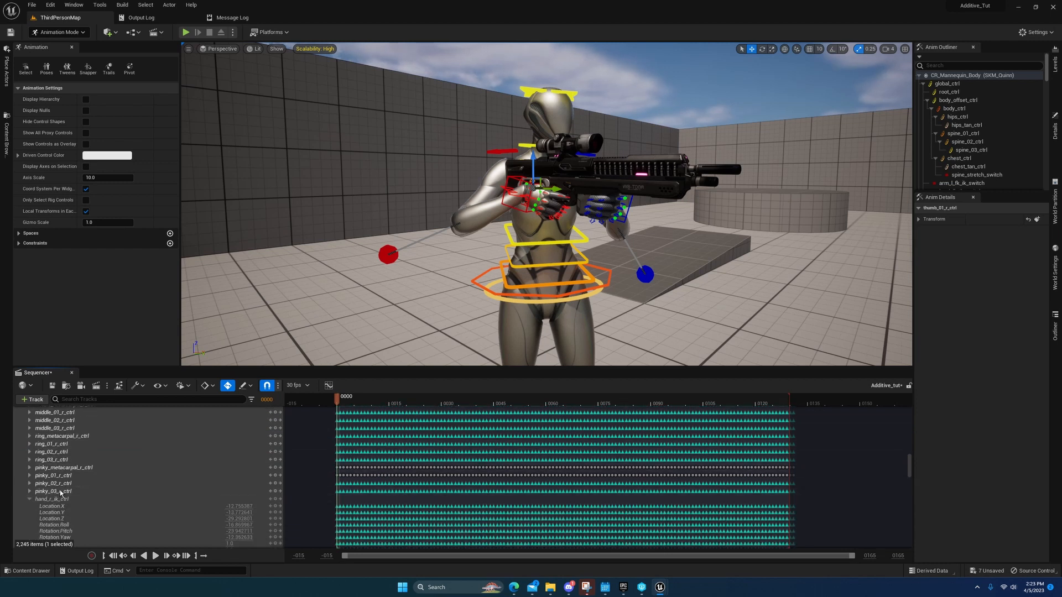
pyautogui.keyDown('shift'); pyautogui.click(61, 492); pyautogui.keyUp('shift')
pyautogui.moveTo(802, 492); pyautogui.dragTo(350, 439)
pyautogui.press('Delete')
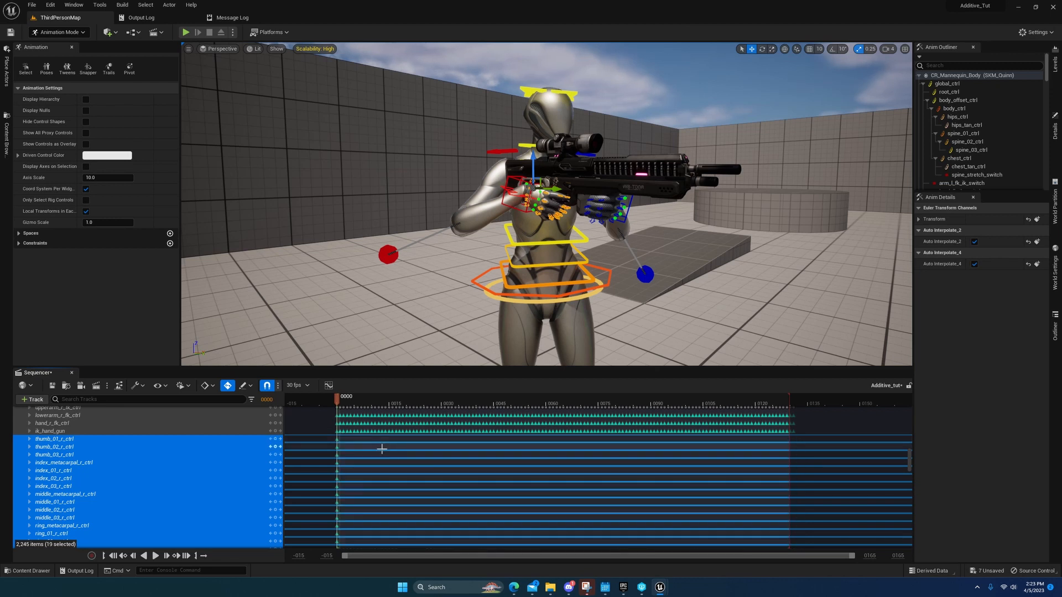
# Step: Scrub through the sequence and inspect the fingers of both hands around the rifle grip up close
pyautogui.moveTo(344, 399); pyautogui.dragTo(599, 406)
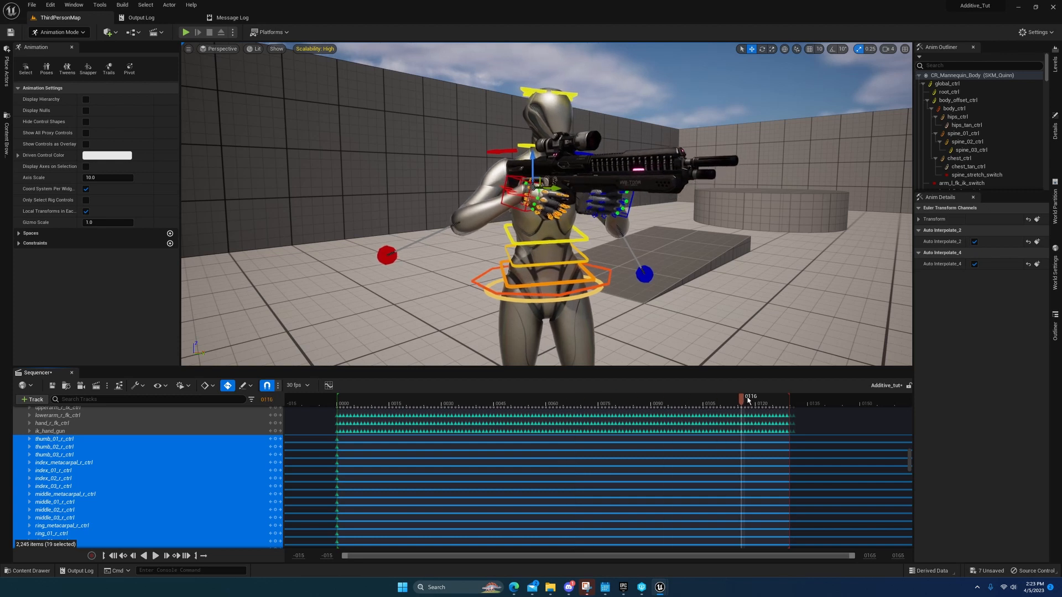
pyautogui.moveTo(748, 399); pyautogui.dragTo(785, 399)
pyautogui.moveTo(631, 410); pyautogui.dragTo(354, 413)
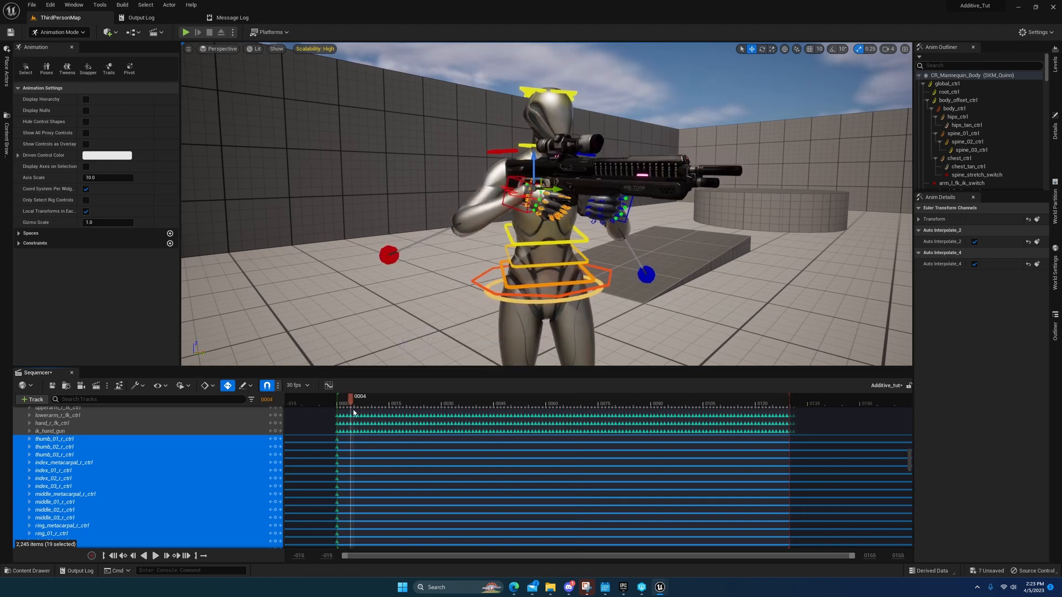
pyautogui.press('f')
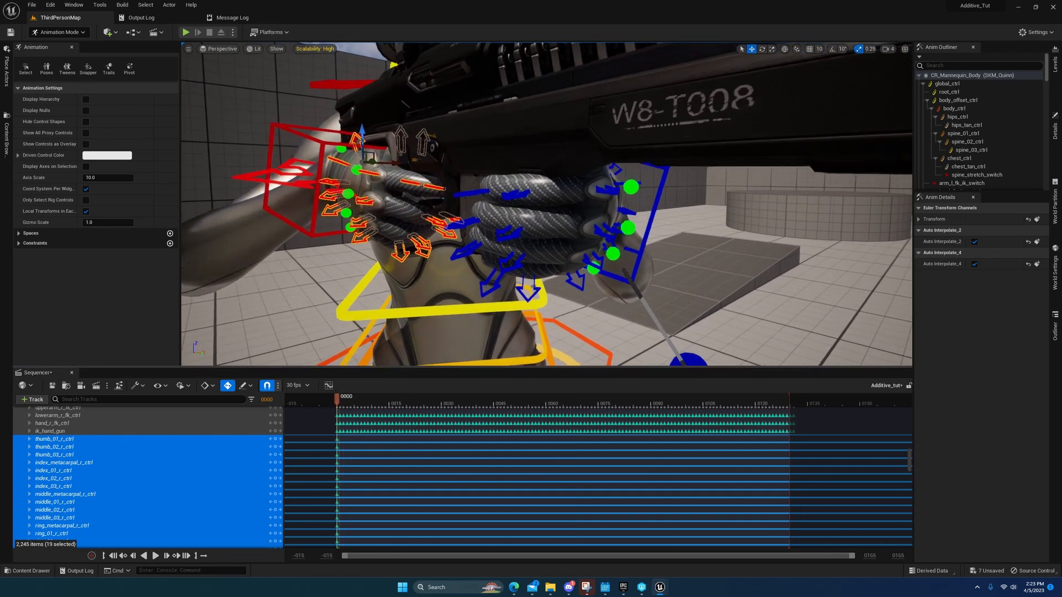
pyautogui.click(667, 260)
pyautogui.press('f')
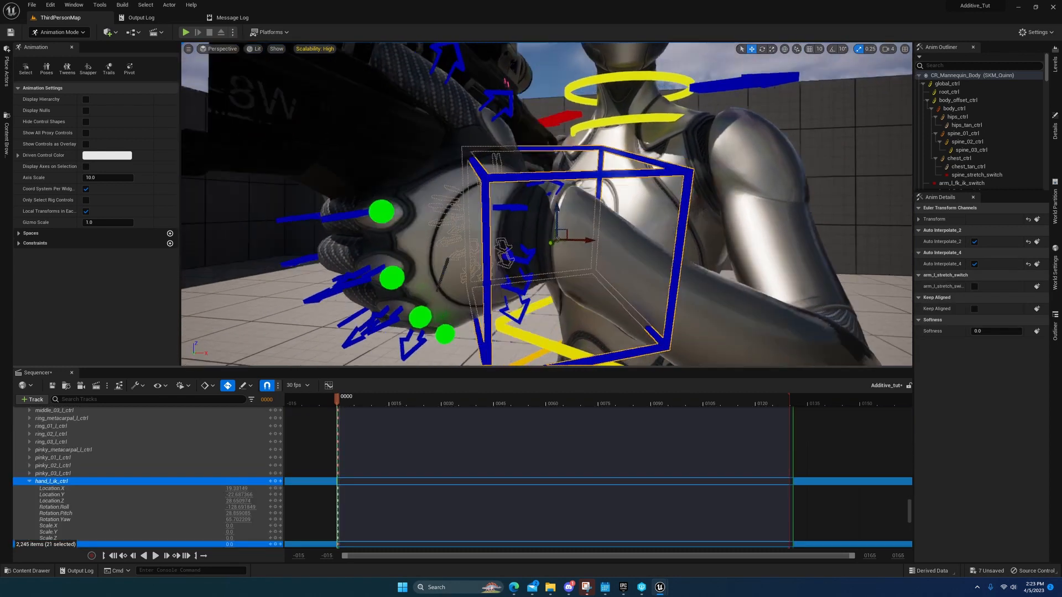
pyautogui.moveTo(422, 232)
pyautogui.mouseDown(button='right')
pyautogui.moveTo(406, 231)
pyautogui.moveTo(437, 232)
pyautogui.moveTo(422, 232)
pyautogui.mouseUp(button='right')
pyautogui.moveTo(344, 396)
pyautogui.mouseDown()
pyautogui.moveTo(716, 395)
pyautogui.moveTo(340, 401)
pyautogui.mouseUp()
pyautogui.moveTo(491, 308); pyautogui.dragTo(490, 308, button='right')
pyautogui.scroll(10, 33, 435)
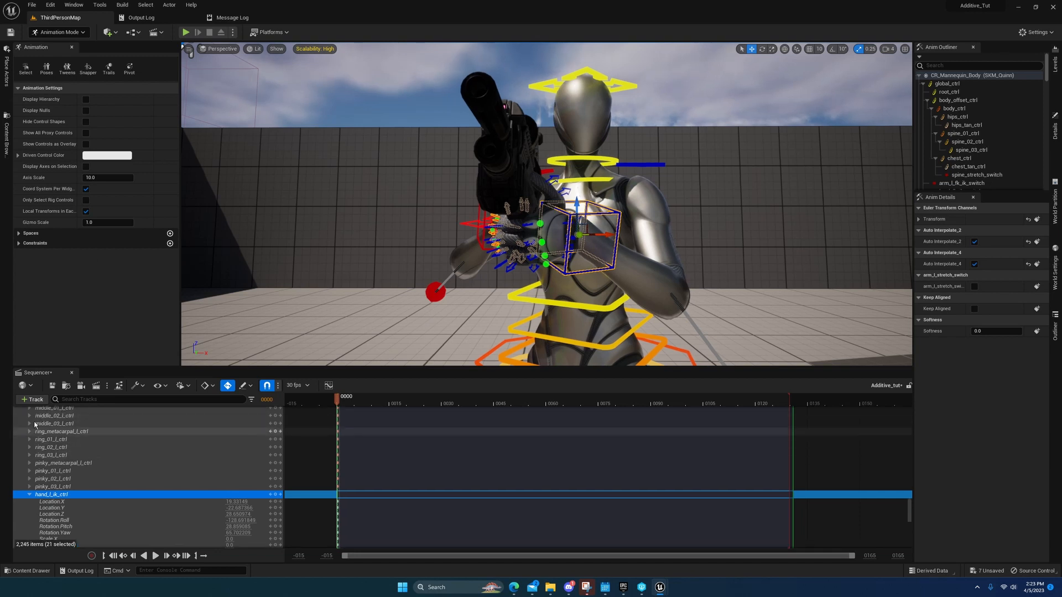
pyautogui.scroll(10, 34, 442)
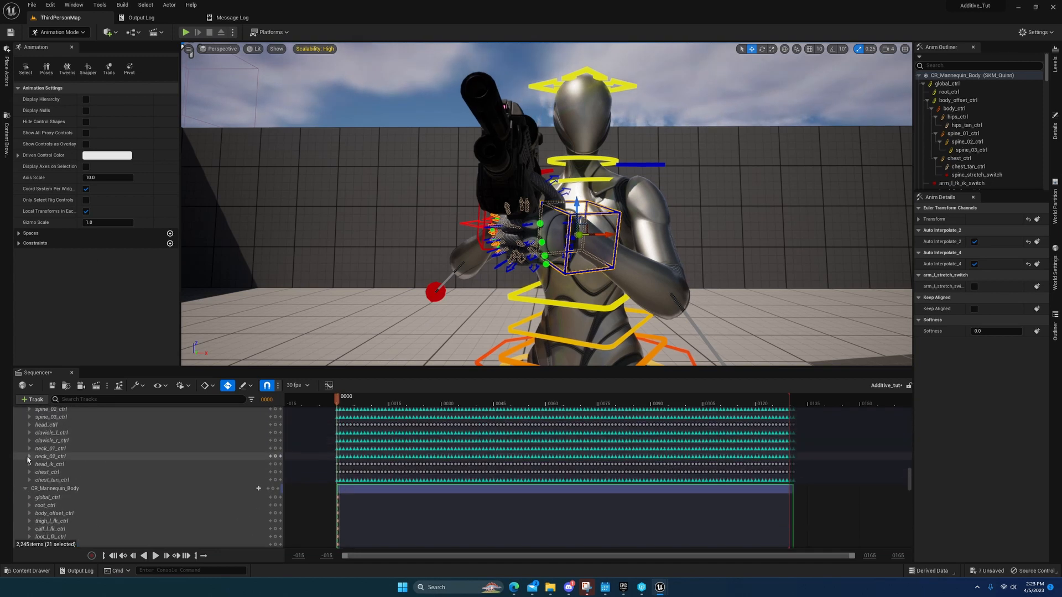
pyautogui.scroll(10, 31, 480)
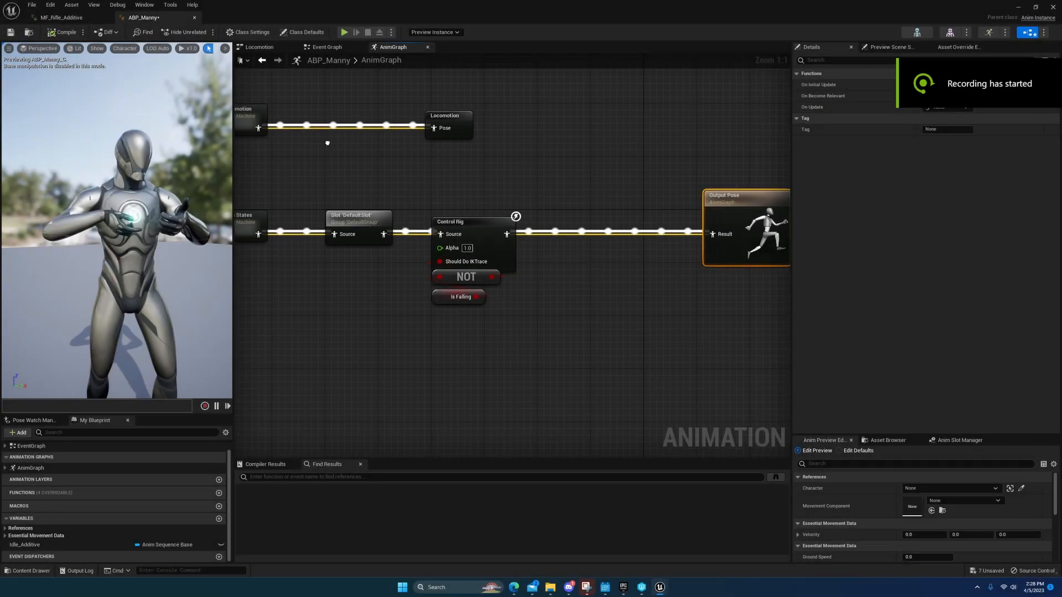
# Step: Open the Locomotion state machine from the AnimGraph of ABP_Manny
pyautogui.moveTo(326, 143); pyautogui.dragTo(467, 184, button='right')
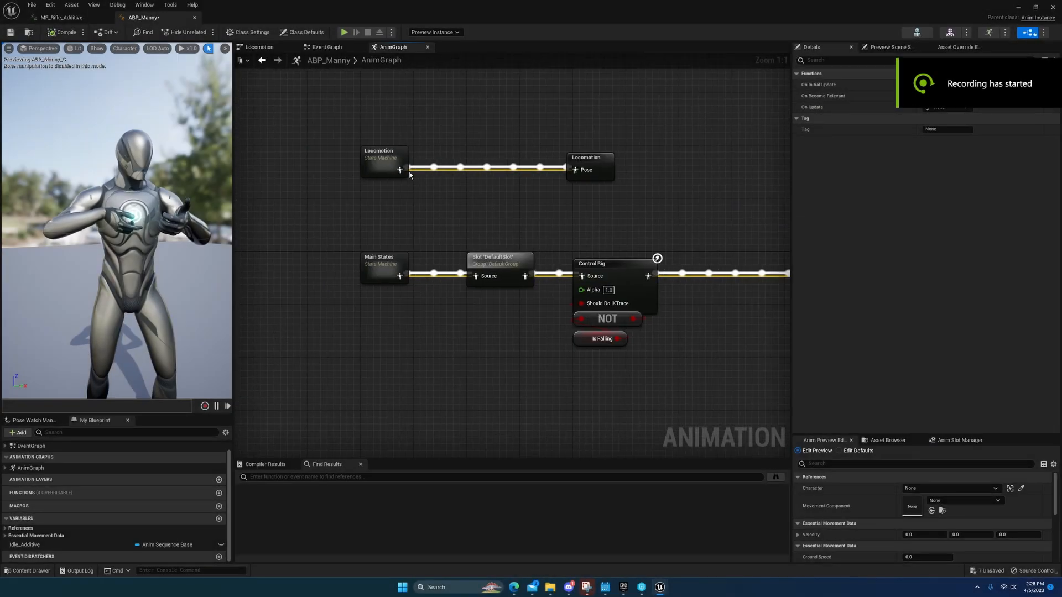
pyautogui.doubleClick(390, 164)
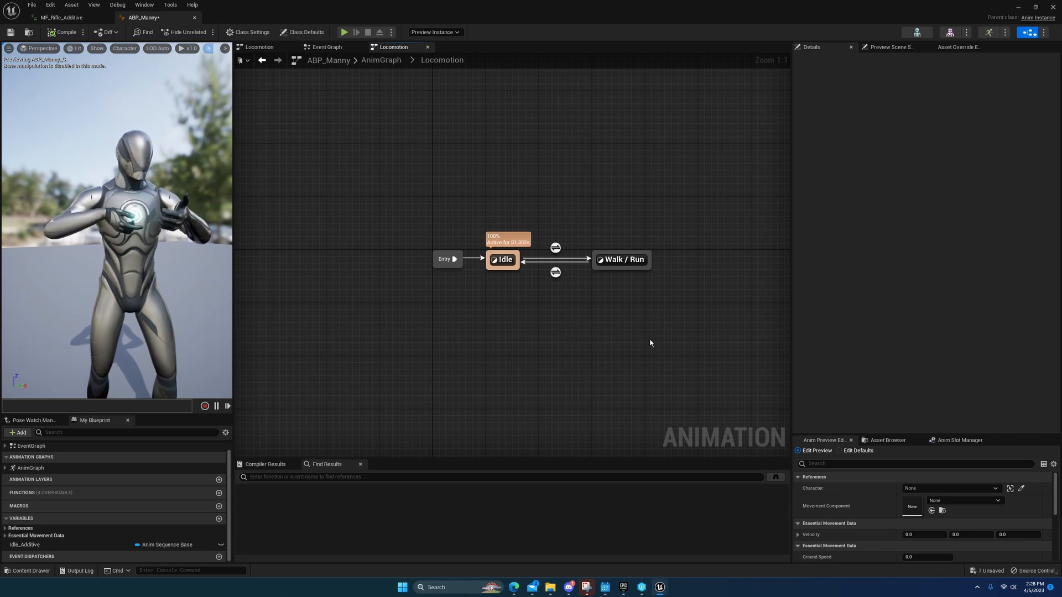
pyautogui.scroll(-5, 639, 317)
pyautogui.scroll(5, 639, 317)
pyautogui.moveTo(636, 327); pyautogui.dragTo(609, 288, button='right')
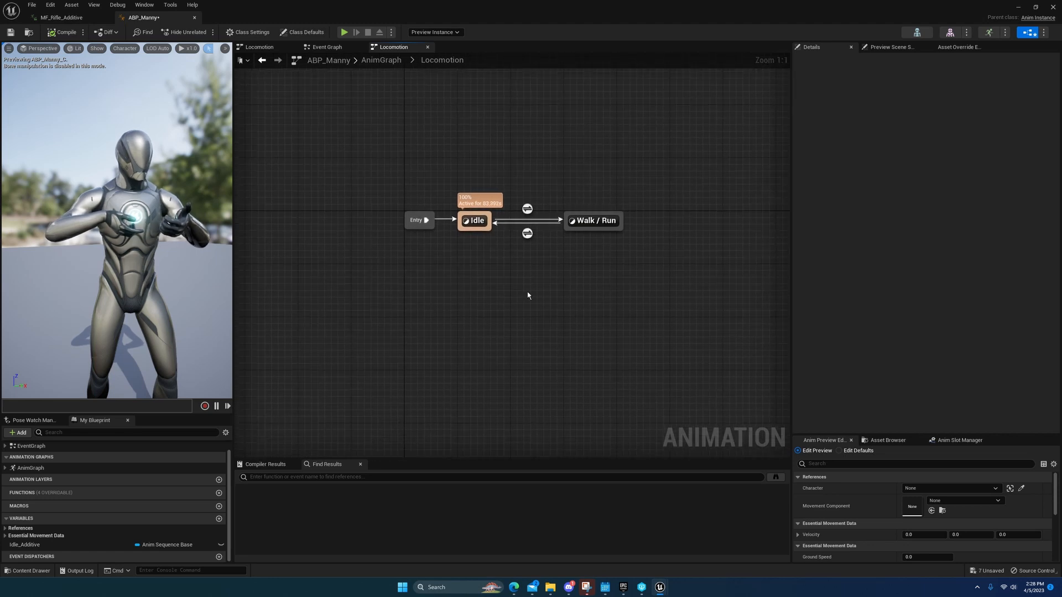
# Step: Copy the Sequence Player and Apply Additive nodes from the Idle state and return to the AnimGraph
pyautogui.doubleClick(474, 221)
pyautogui.moveTo(409, 213); pyautogui.dragTo(400, 168, button='right')
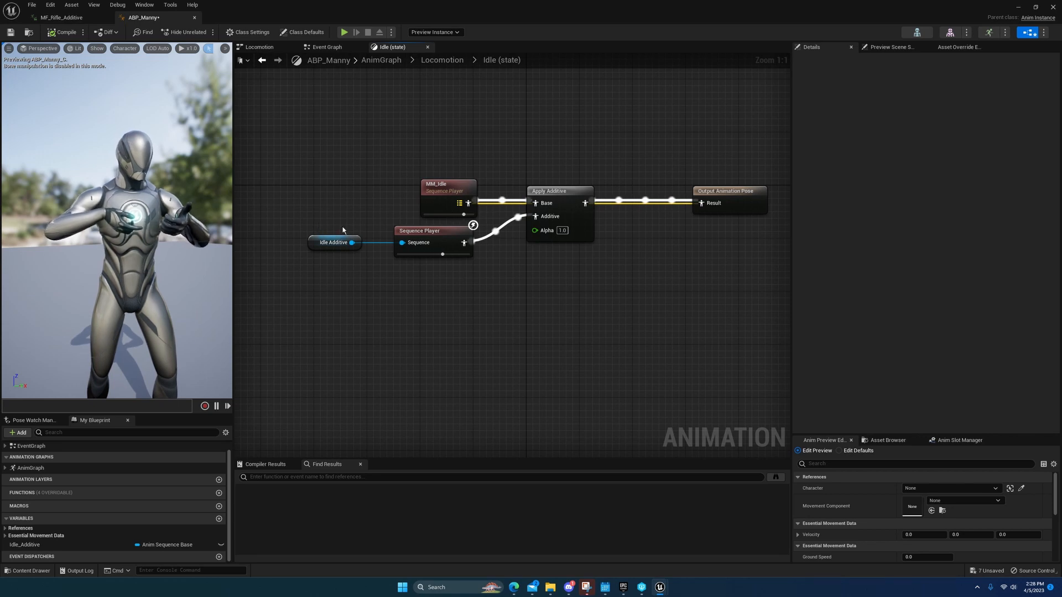
pyautogui.moveTo(570, 271); pyautogui.dragTo(571, 268)
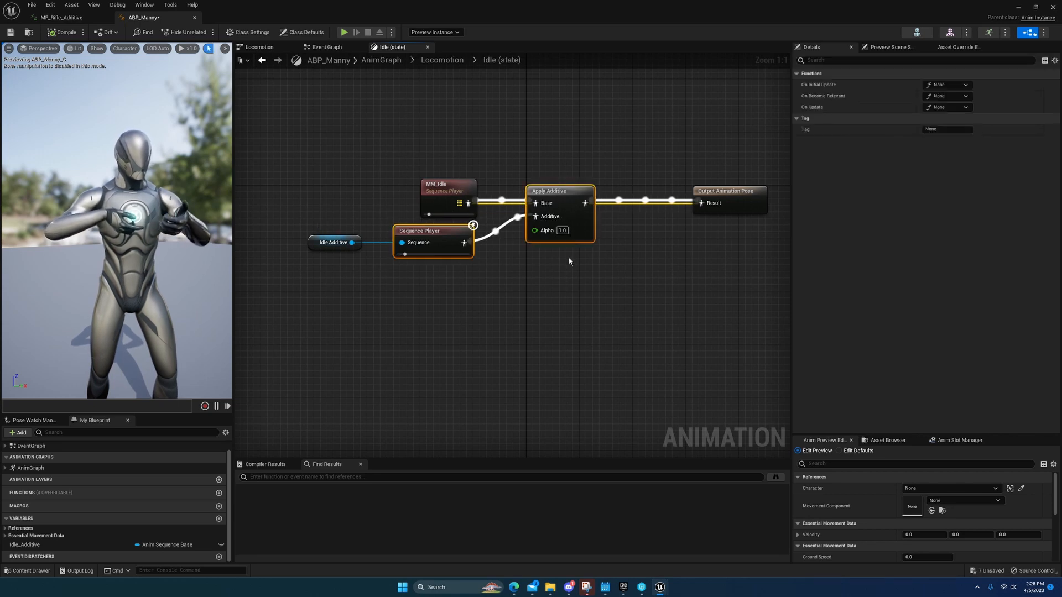
pyautogui.moveTo(563, 262); pyautogui.dragTo(527, 220, button='right')
pyautogui.click(261, 60)
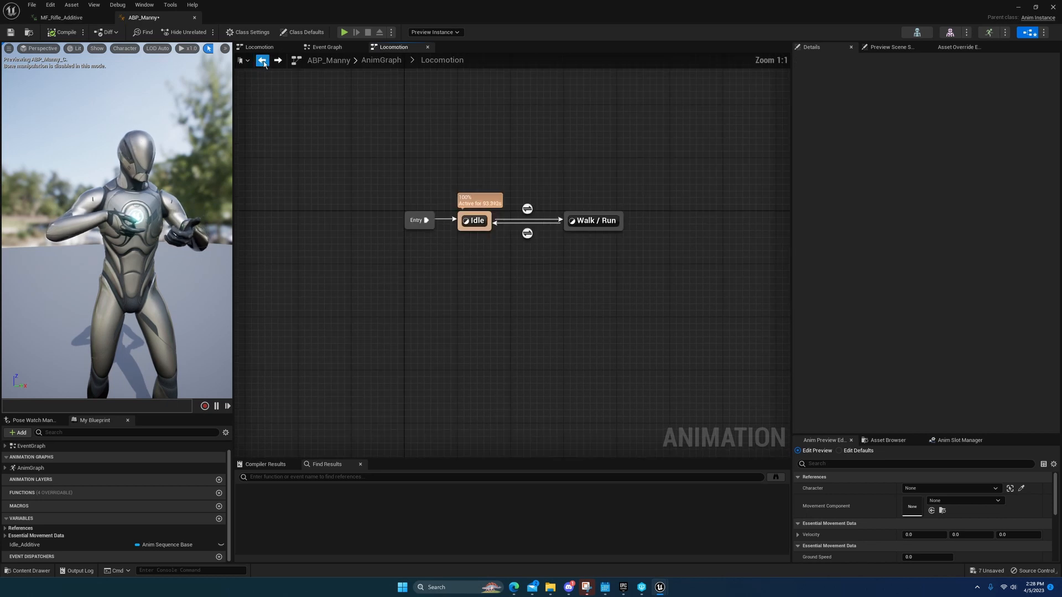
pyautogui.click(263, 61)
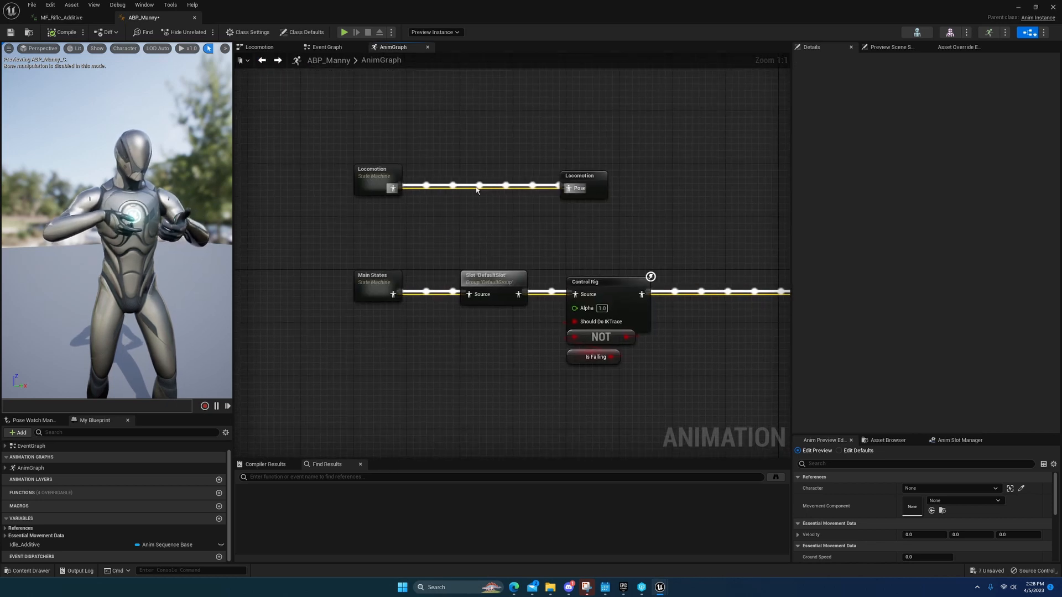
# Step: Paste the copied nodes into the AnimGraph and wire Apply Additive between the Locomotion state machine and the Locomotion cached pose
pyautogui.moveTo(437, 204); pyautogui.dragTo(510, 208, button='right')
pyautogui.hotkey('ctrl', 'v')
pyautogui.moveTo(570, 191); pyautogui.dragTo(543, 178)
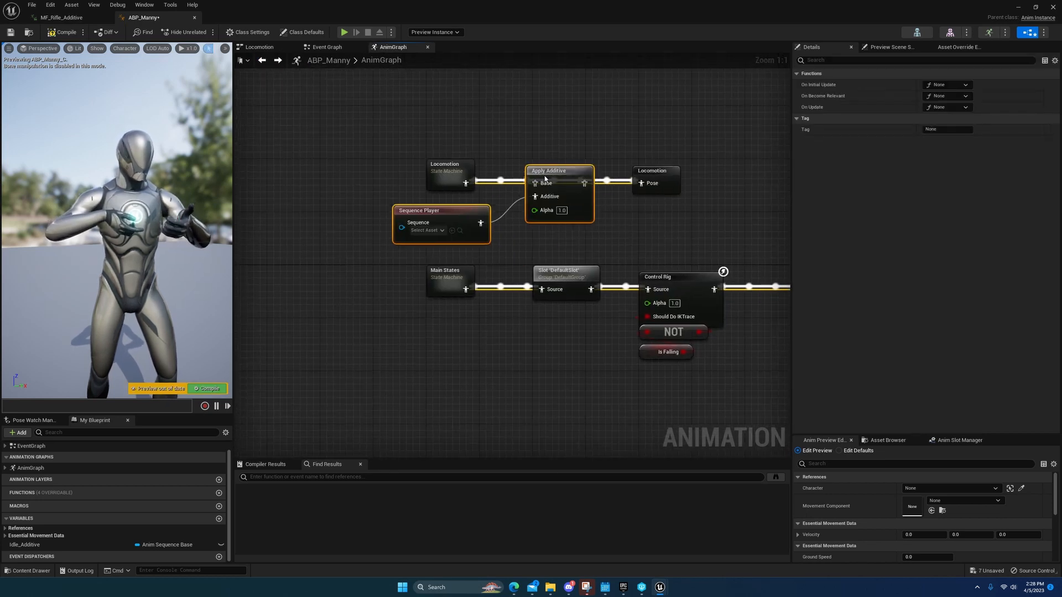
pyautogui.moveTo(466, 183); pyautogui.dragTo(539, 185)
pyautogui.moveTo(584, 183); pyautogui.dragTo(651, 187)
# Step: Promote the pasted Sequence Player's Sequence input to a variable named Loco_Additive
pyautogui.moveTo(618, 230); pyautogui.dragTo(720, 211, button='right')
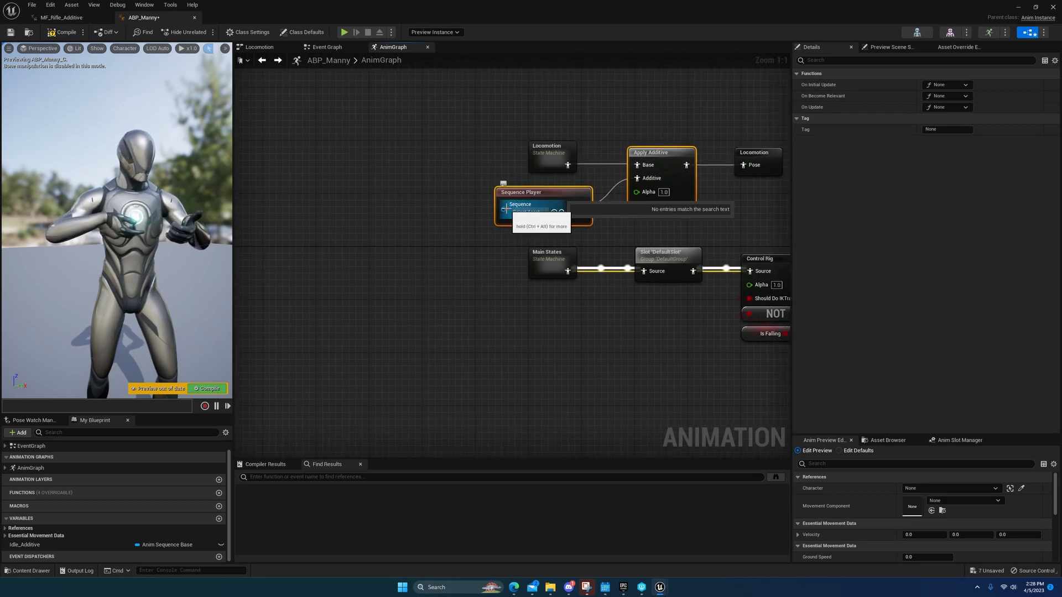
pyautogui.moveTo(505, 209); pyautogui.dragTo(429, 217)
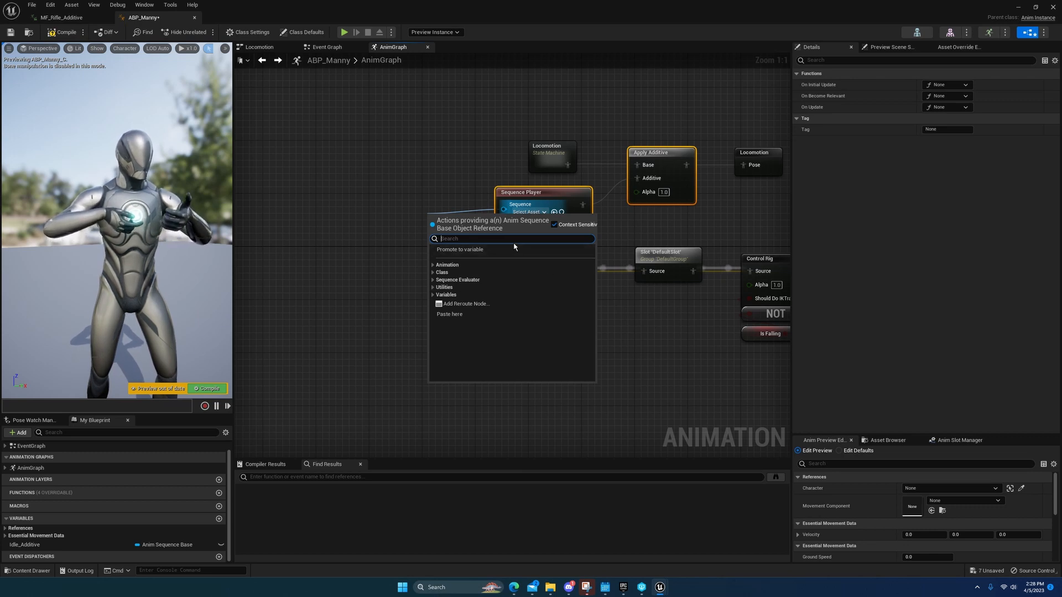
pyautogui.click(545, 250)
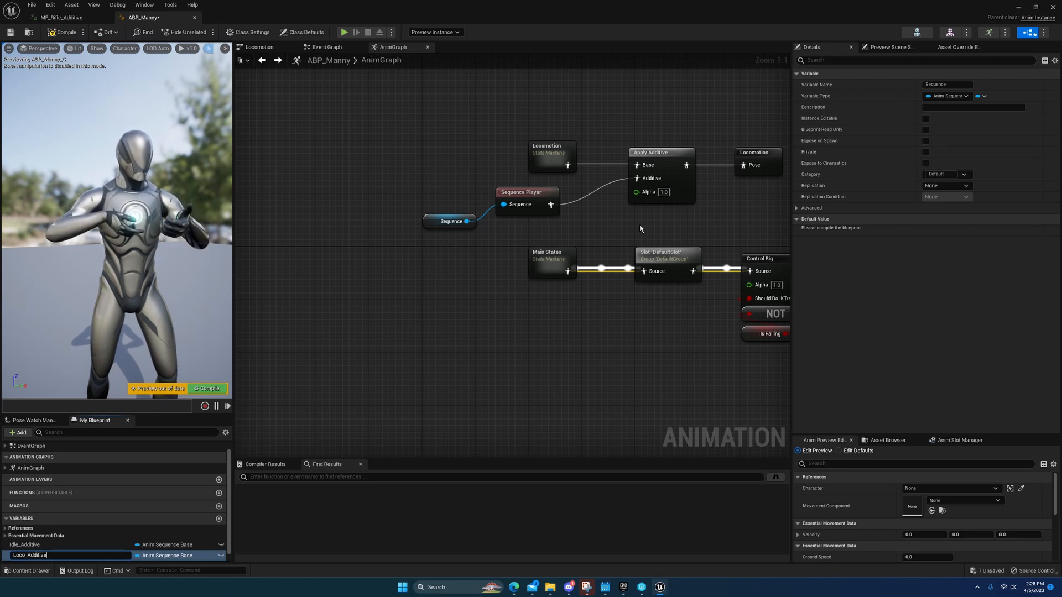
# Step: Straighten the Loco Additive node in line with the Sequence Player and compile ABP_Manny
pyautogui.moveTo(579, 231); pyautogui.dragTo(562, 253, button='right')
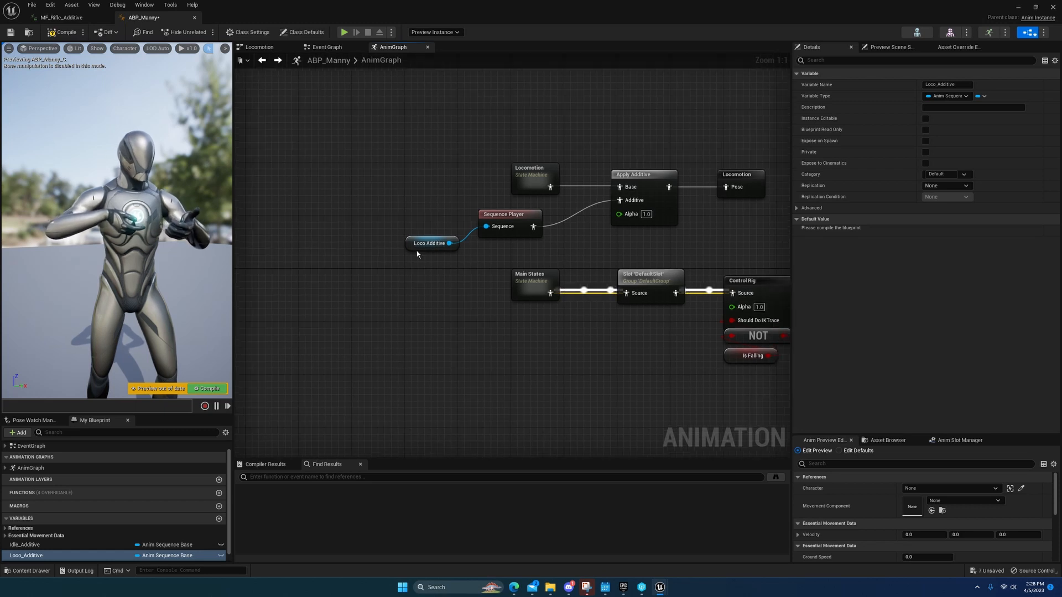
pyautogui.moveTo(411, 244); pyautogui.dragTo(397, 230)
pyautogui.keyDown('shift'); pyautogui.click(513, 215); pyautogui.keyUp('shift')
pyautogui.press('q')
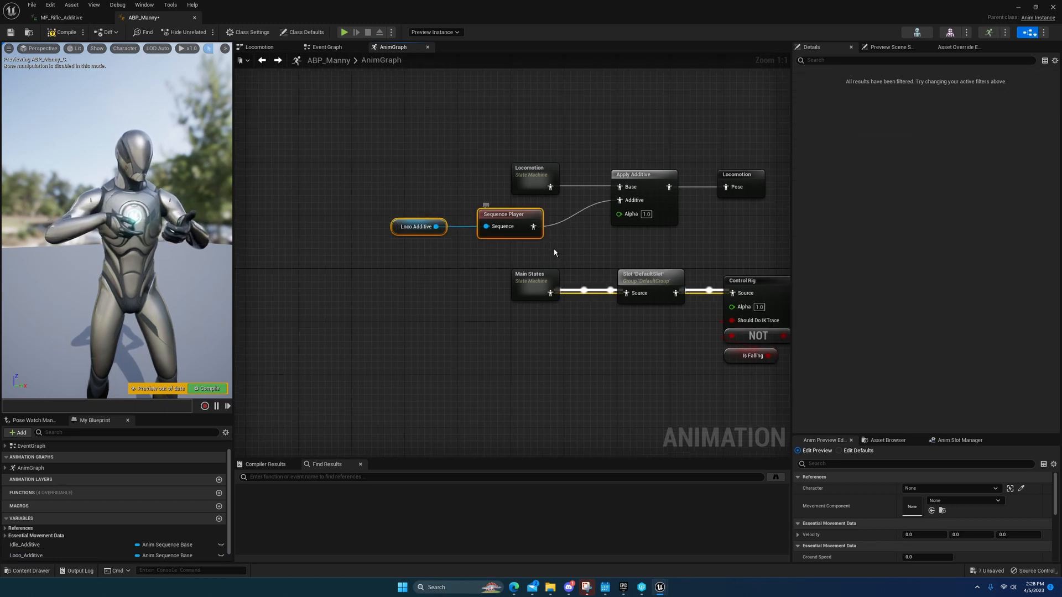
pyautogui.moveTo(632, 215); pyautogui.dragTo(565, 222, button='right')
pyautogui.click(62, 32)
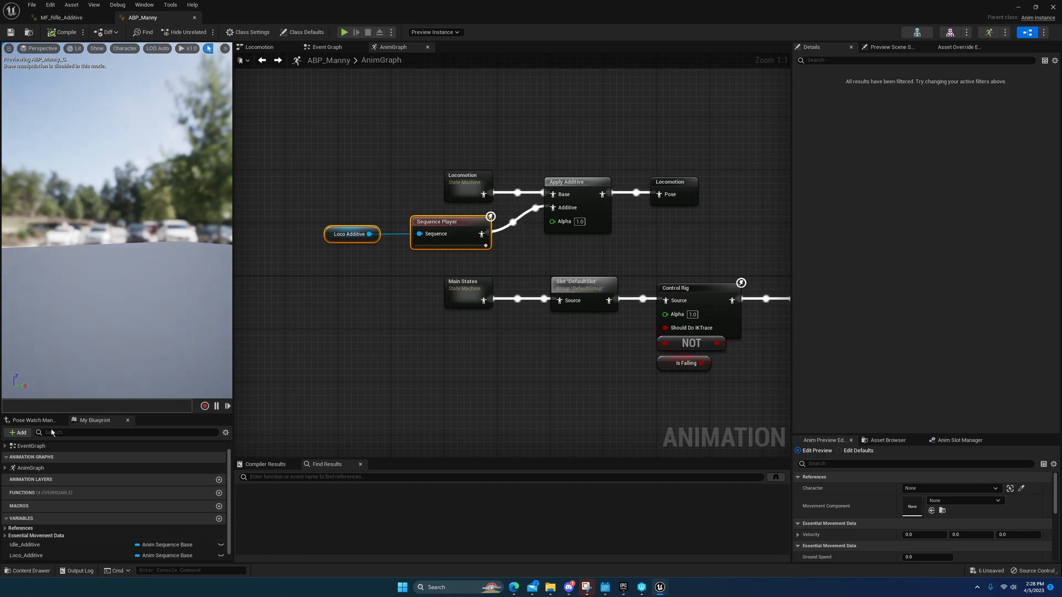
# Step: Open the ABP_Quinn animation blueprint from the Animations folder and view its preview character from the front
pyautogui.click(27, 571)
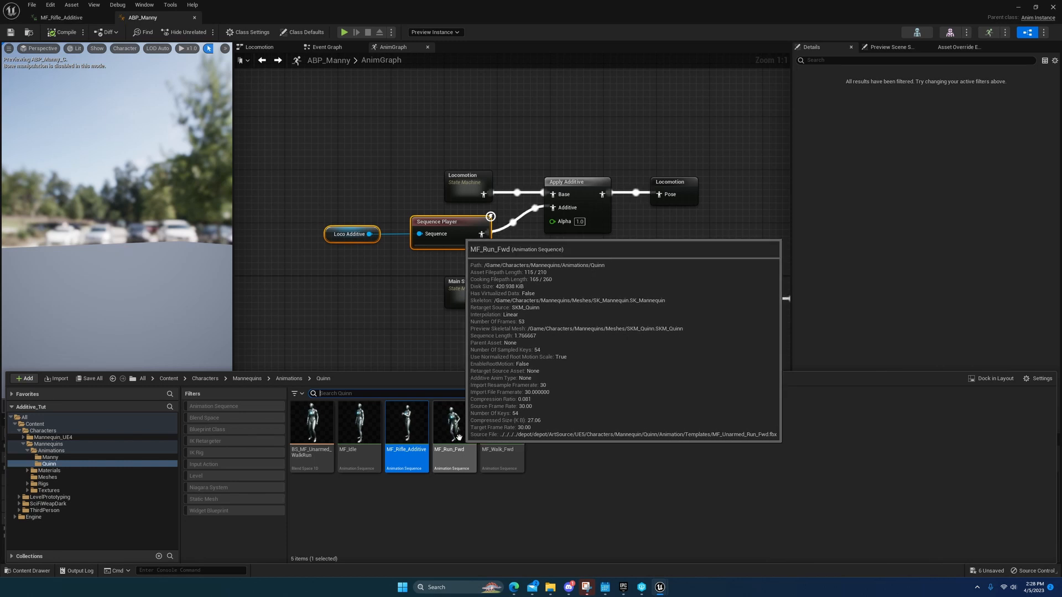
pyautogui.click(47, 451)
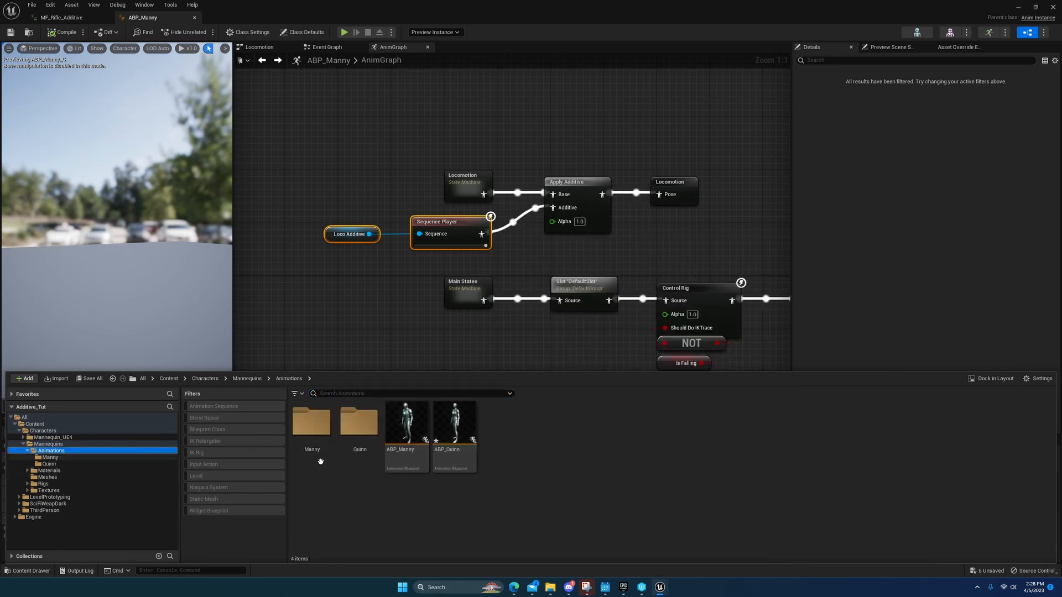
pyautogui.doubleClick(454, 426)
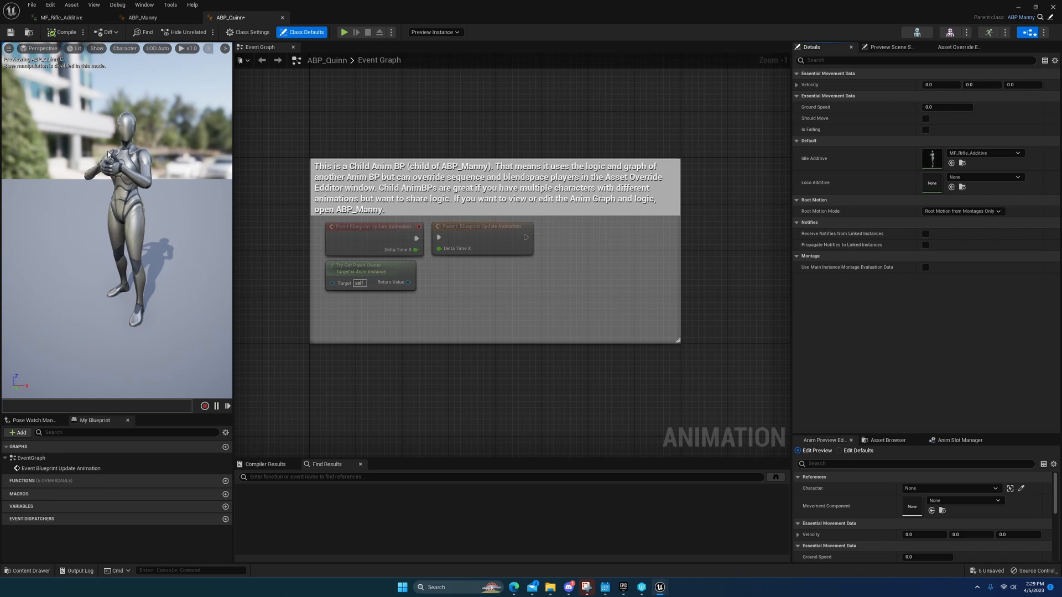
pyautogui.moveTo(101, 164); pyautogui.dragTo(138, 166, button='right')
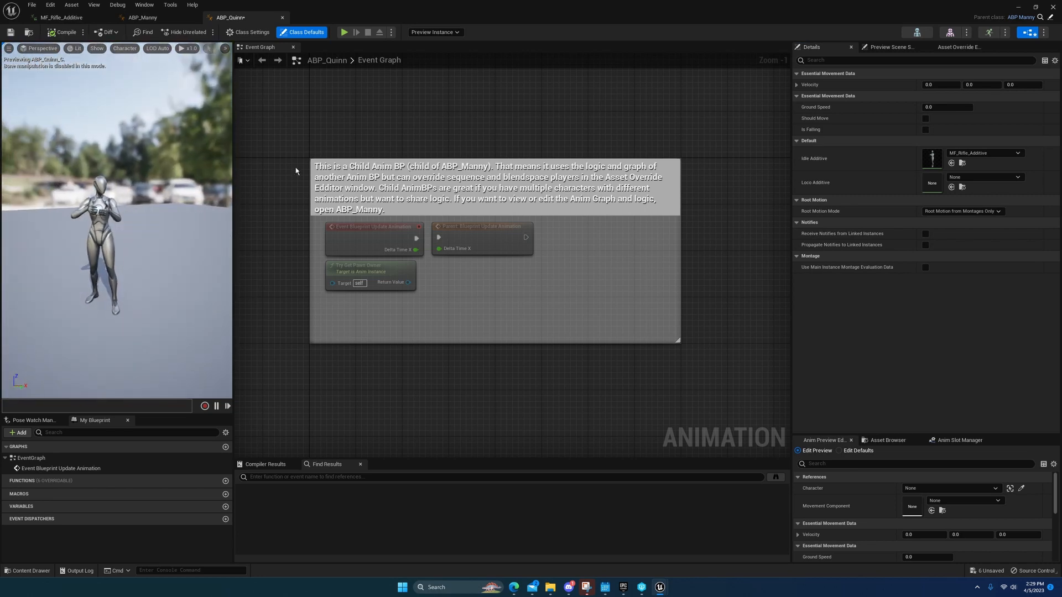
# Step: Clear the Idle Additive default in ABP_Quinn and reset it to the inherited MF_Rifle_Additive
pyautogui.click(979, 154)
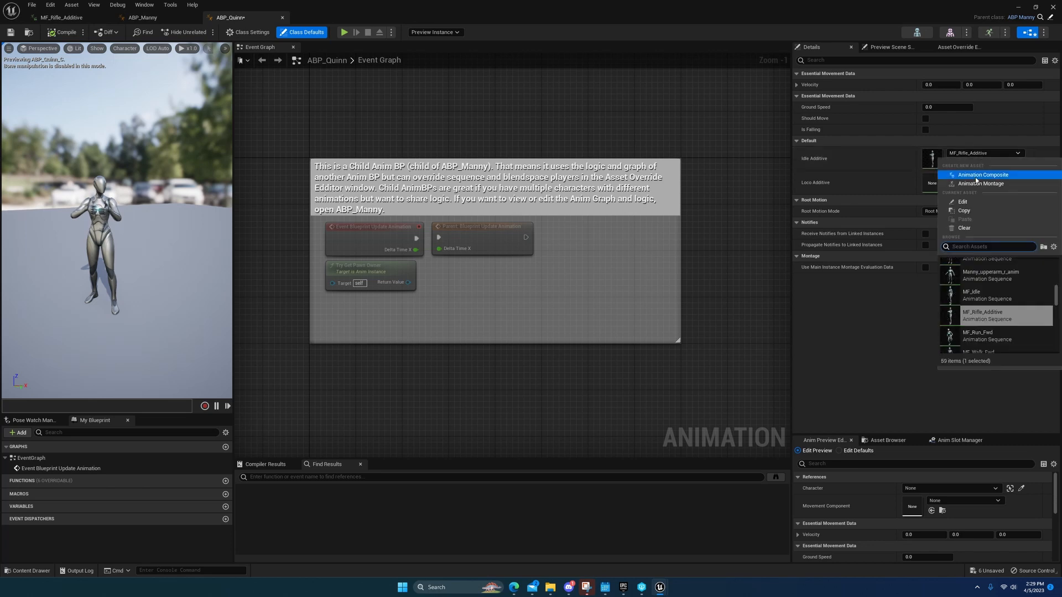
pyautogui.click(974, 229)
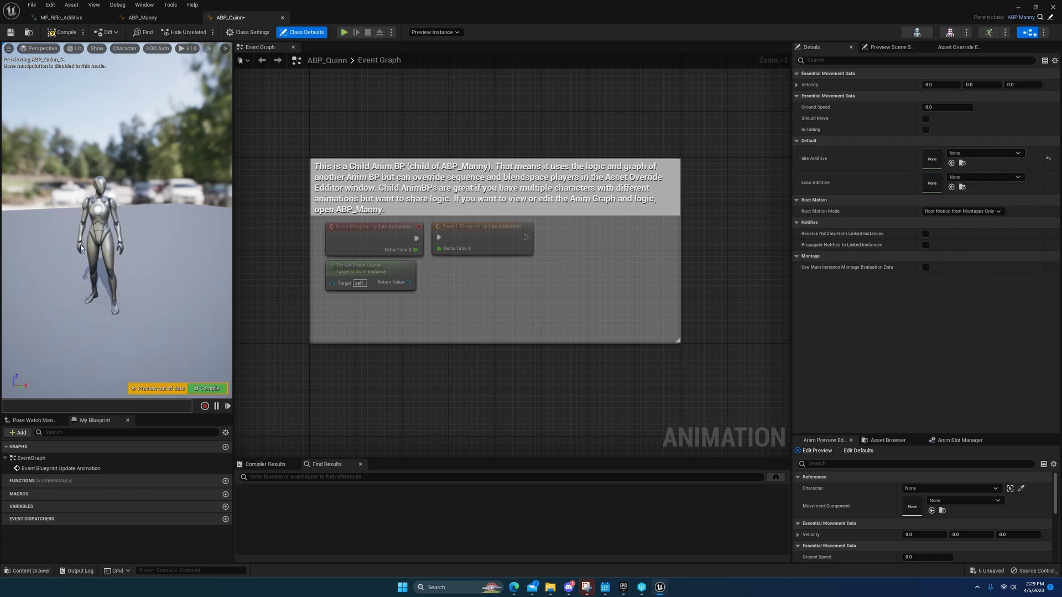
pyautogui.click(1049, 158)
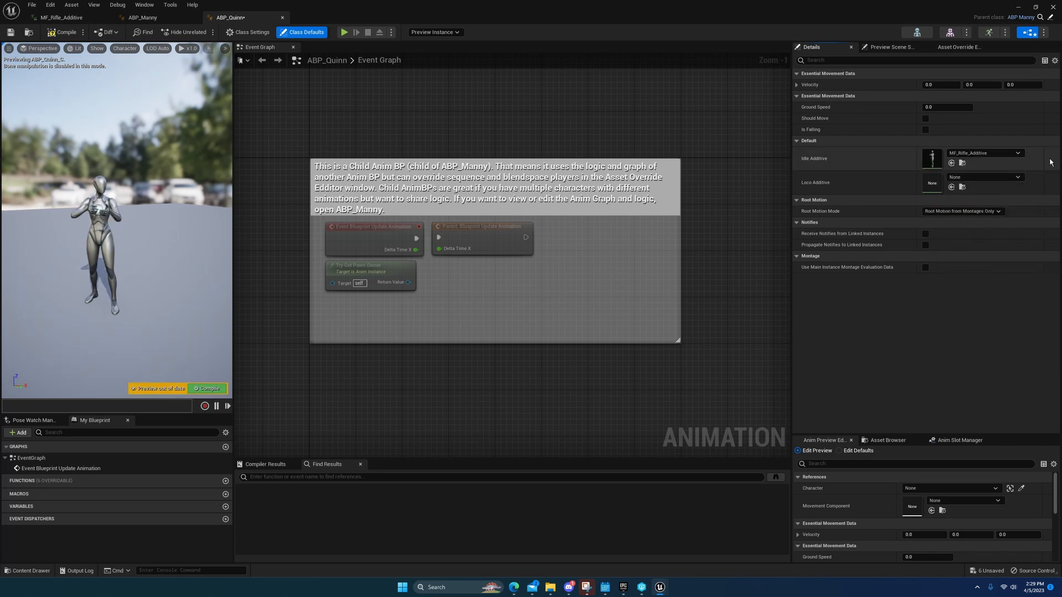
pyautogui.moveTo(290, 235); pyautogui.dragTo(340, 217, button='right')
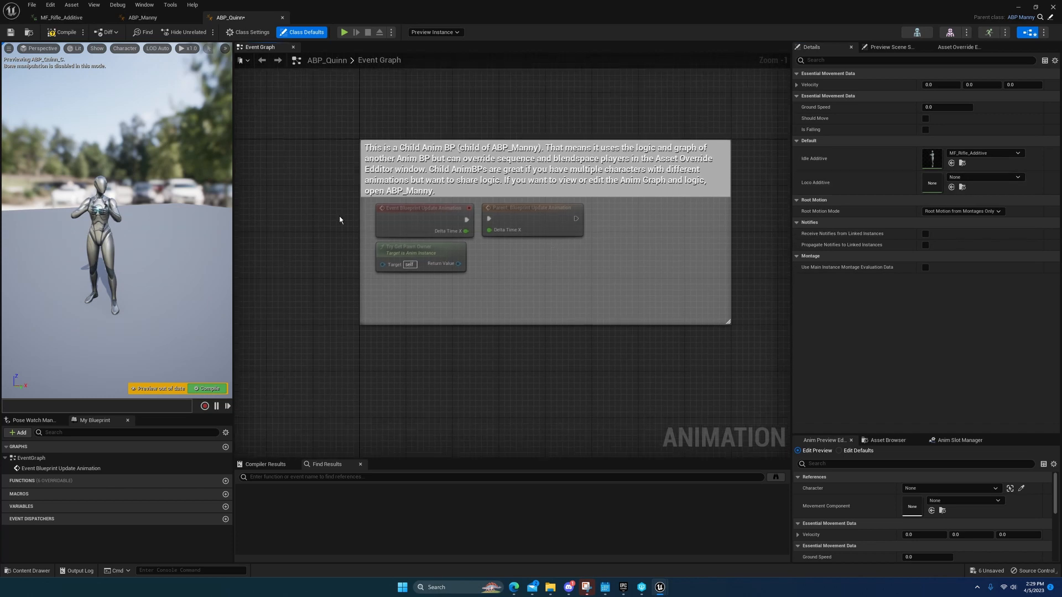
# Step: Return to ABP_Manny and assign MF_Rifle_Additive from the Quinn folder as the default value of Loco Additive
pyautogui.click(65, 18)
pyautogui.click(145, 18)
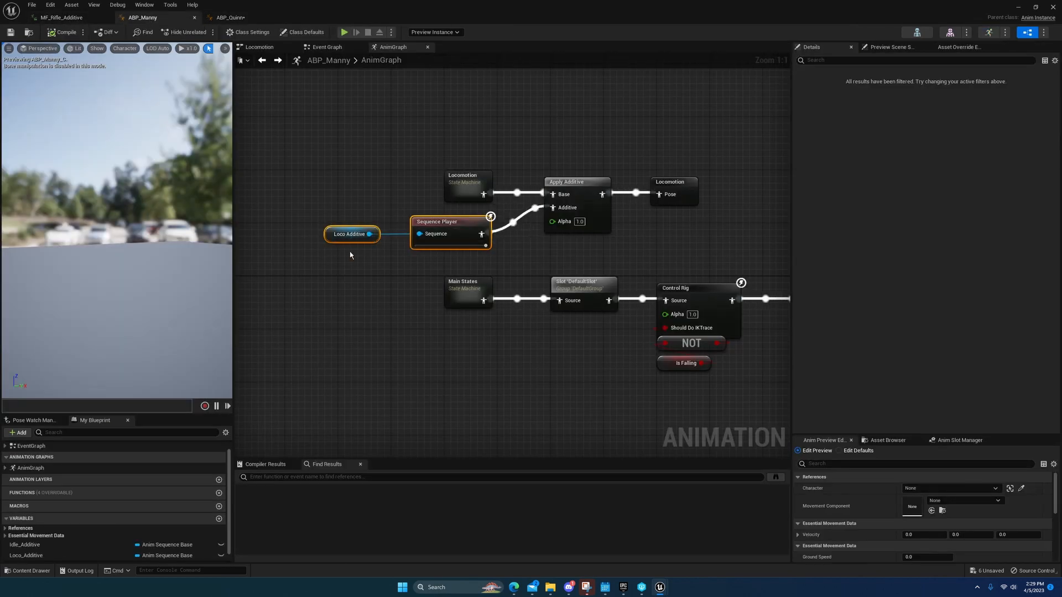
pyautogui.scroll(-1, 62, 543)
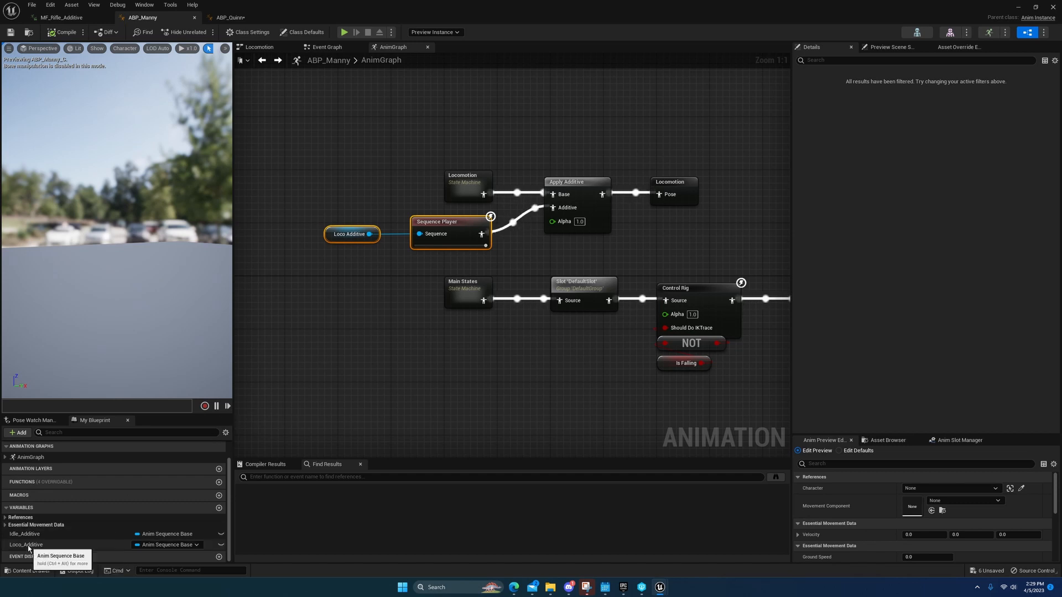
pyautogui.click(329, 235)
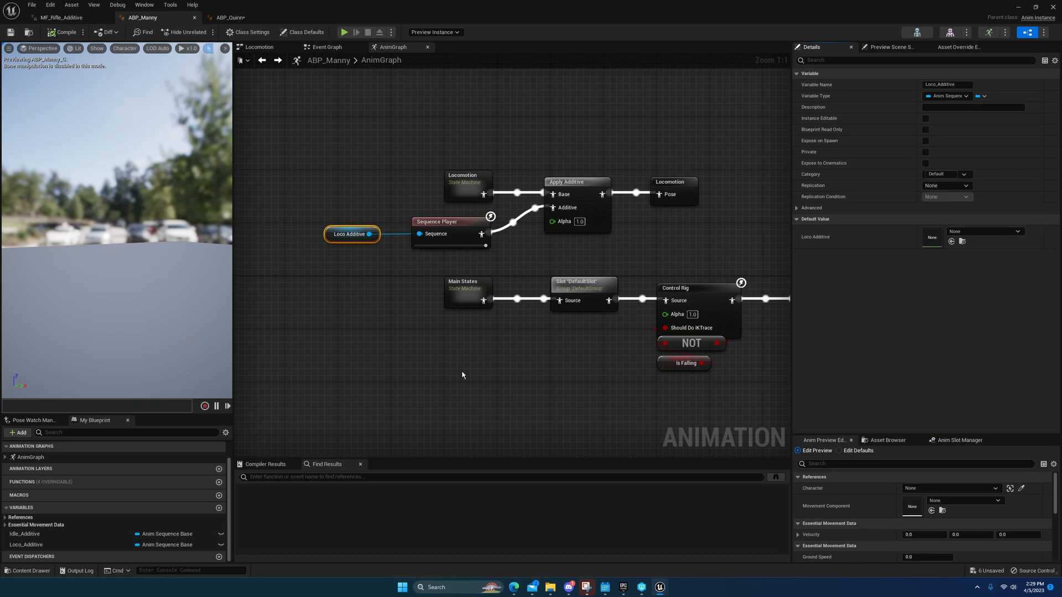
pyautogui.click(28, 570)
pyautogui.doubleClick(351, 440)
pyautogui.click(407, 431)
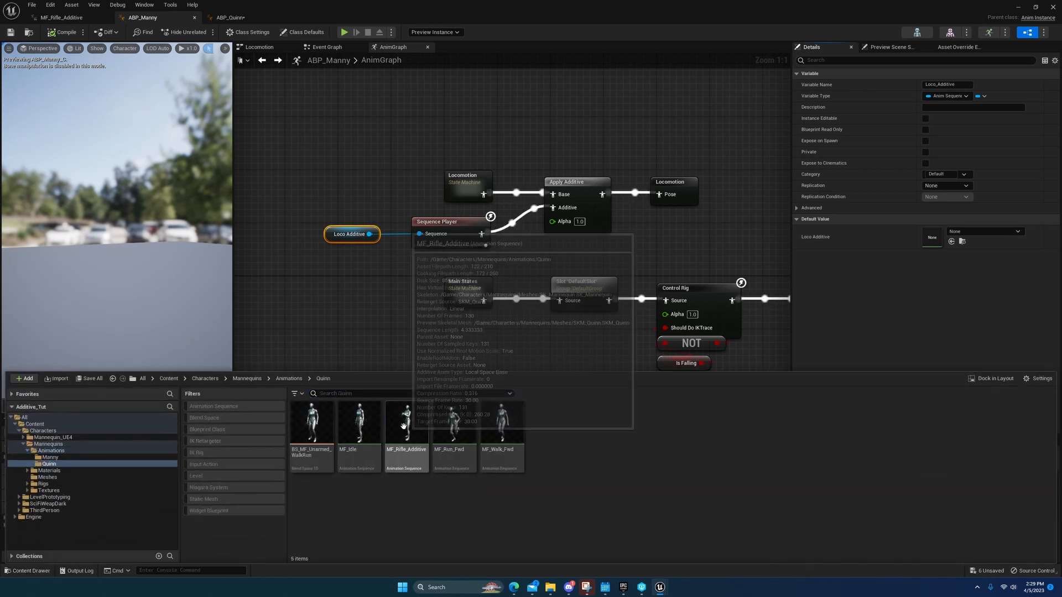
pyautogui.click(951, 243)
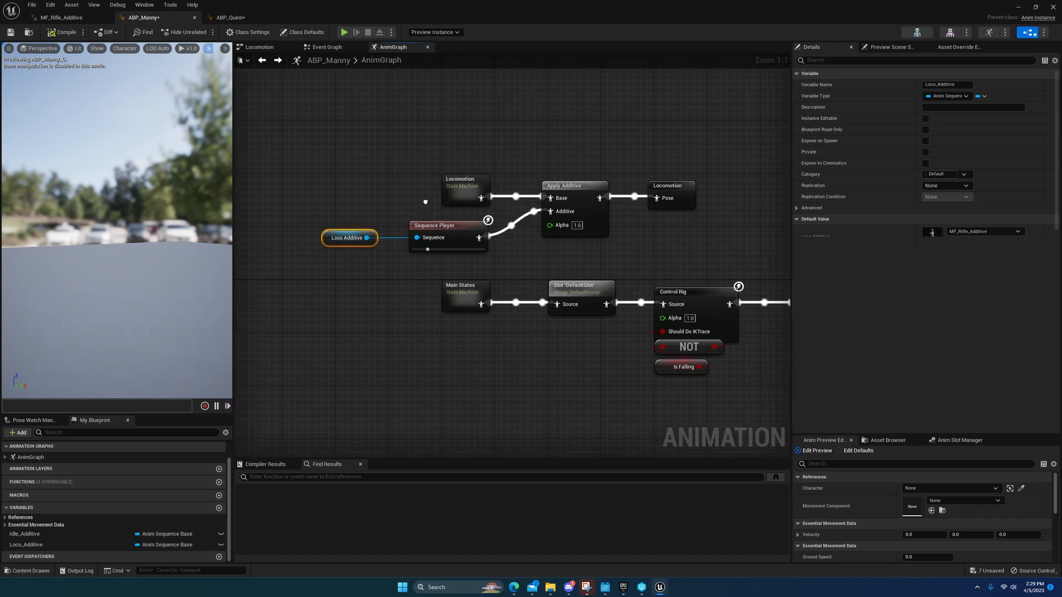
# Step: In the Idle state, promote Apply Additive's Alpha to a variable named Enable_Idle_Additive and place its node below the Sequence Player
pyautogui.doubleClick(442, 215)
pyautogui.doubleClick(502, 259)
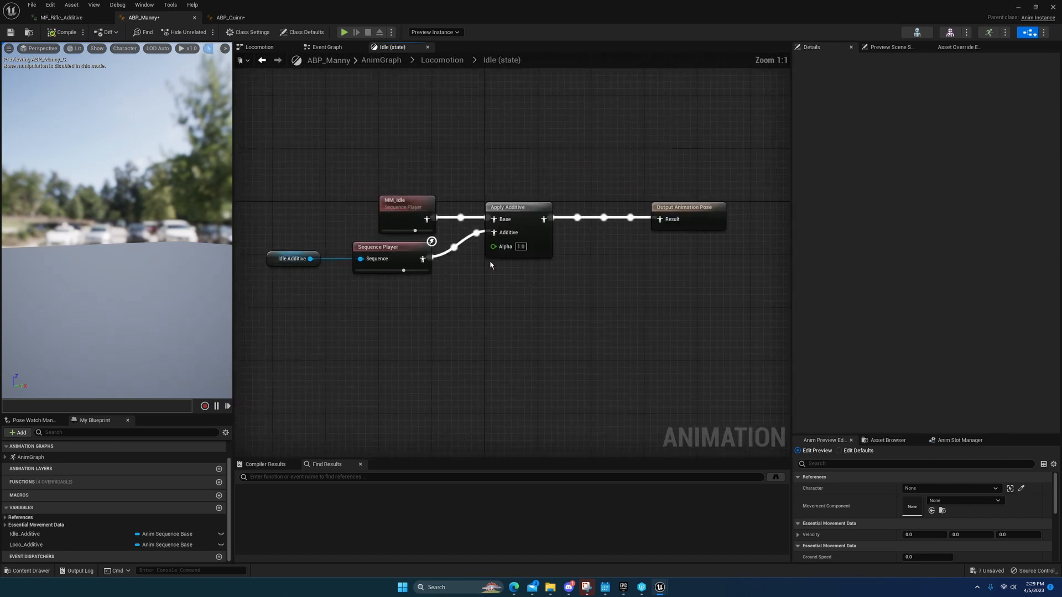
pyautogui.moveTo(515, 221); pyautogui.dragTo(485, 267)
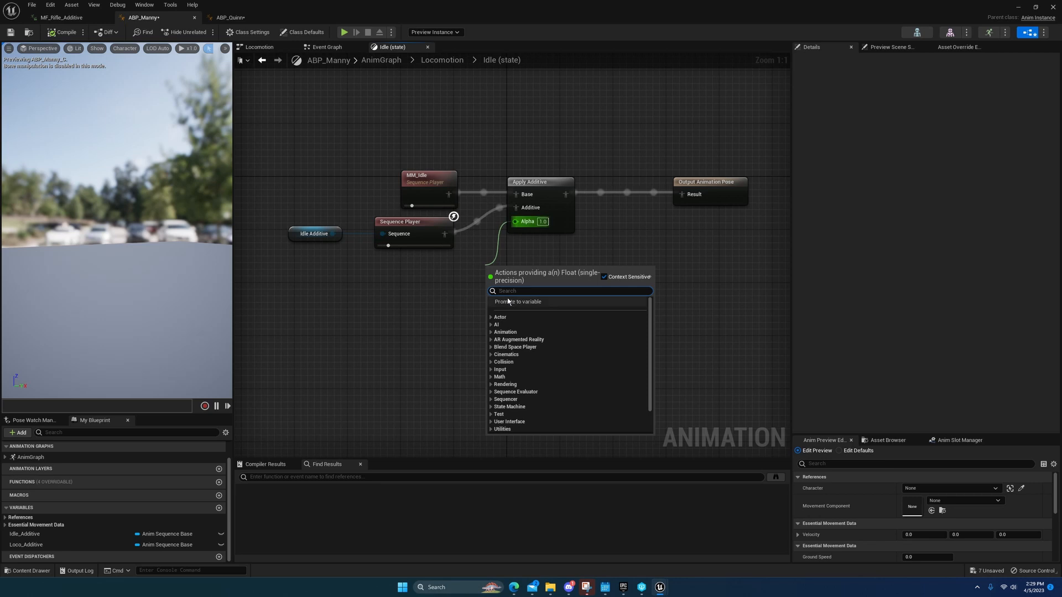
pyautogui.click(507, 302)
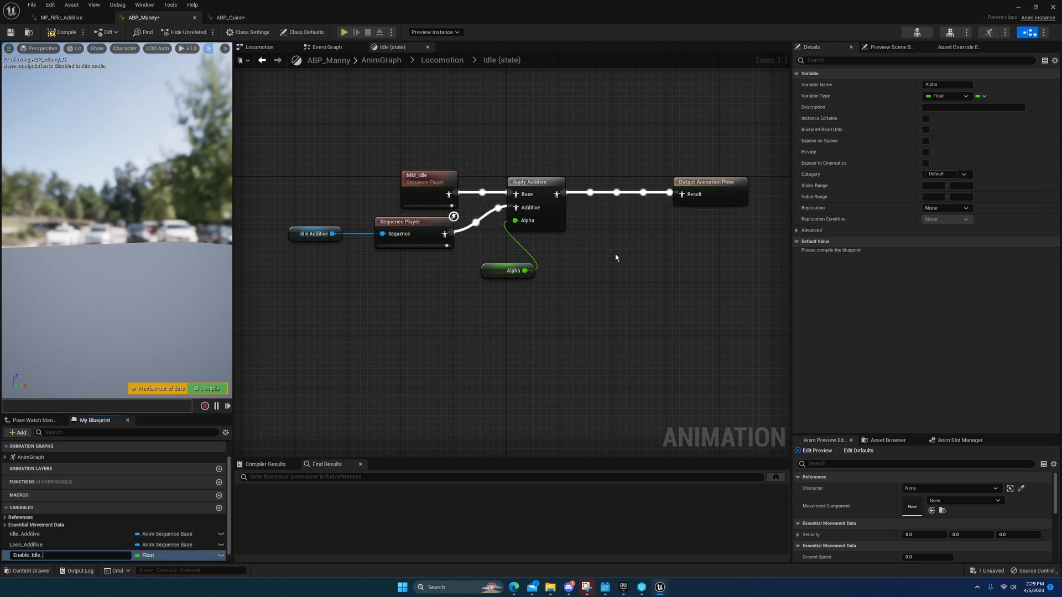
pyautogui.press('Return')
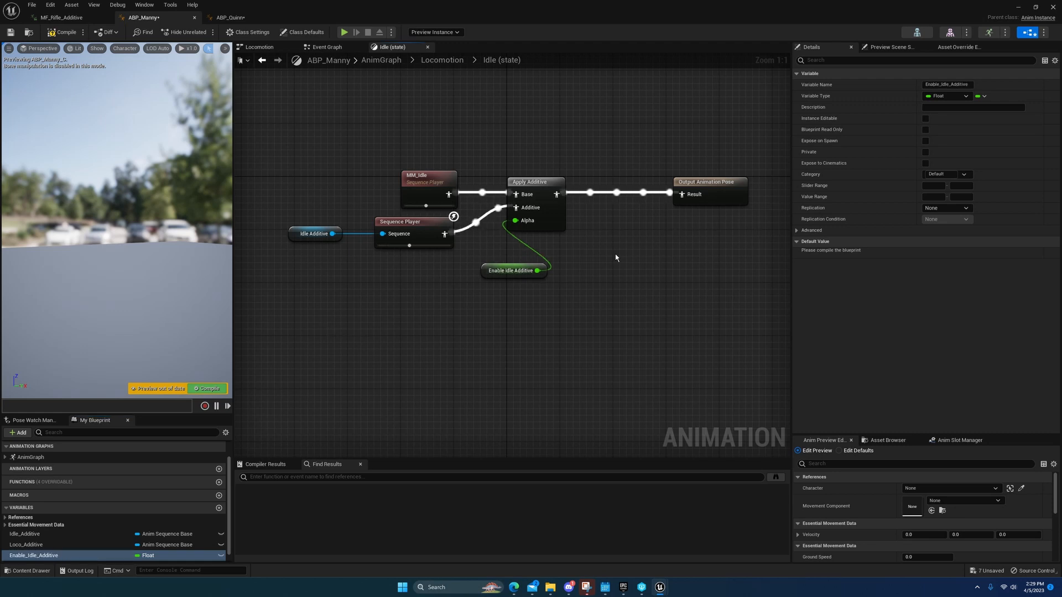
pyautogui.moveTo(545, 272); pyautogui.dragTo(393, 271)
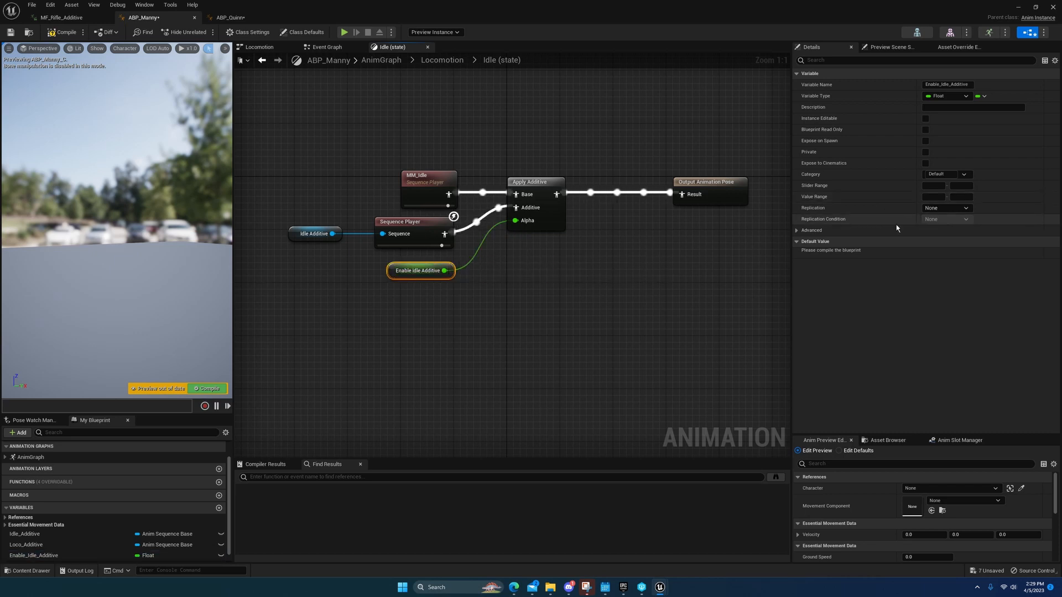
# Step: Compile ABP_Manny, set the default value of Enable Idle Additive to 0.0, and recompile
pyautogui.click(56, 33)
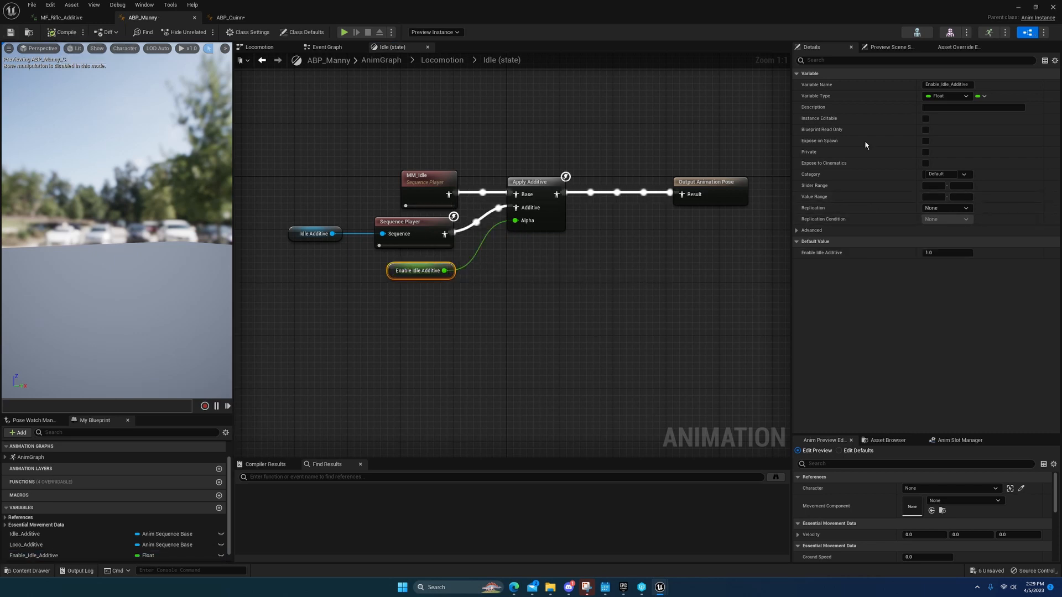
pyautogui.press('Return')
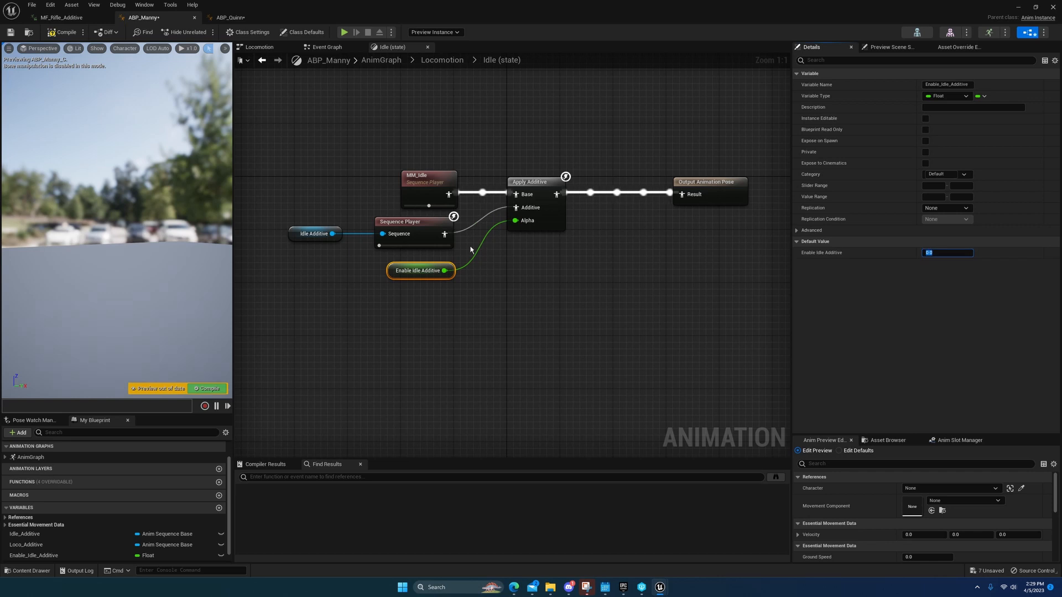
pyautogui.click(11, 32)
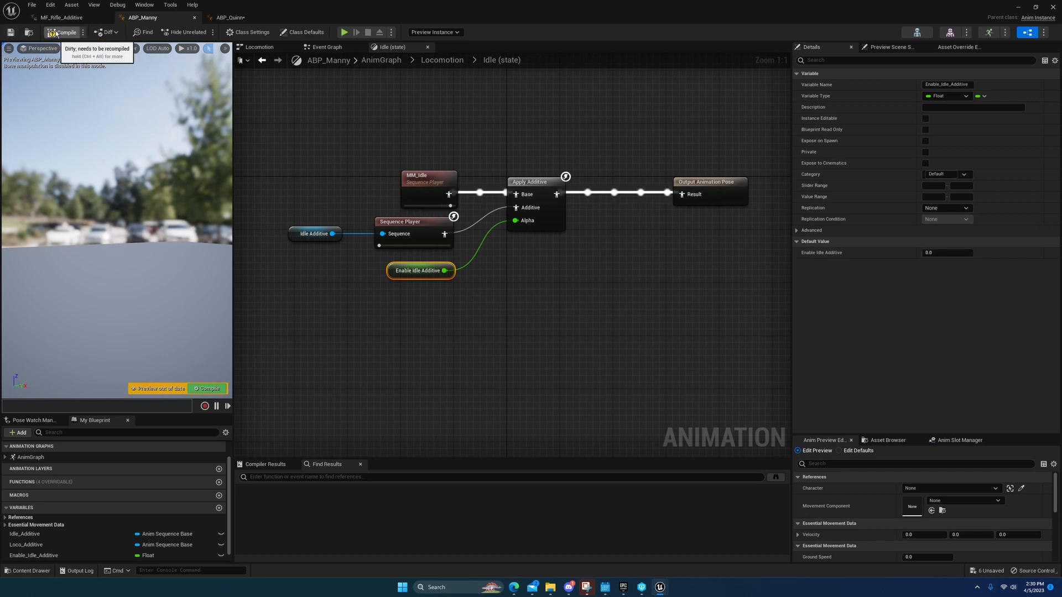
# Step: Move the Enable Idle Additive node closer beneath the Sequence Player and return to the Locomotion state machine
pyautogui.moveTo(390, 293); pyautogui.dragTo(390, 287)
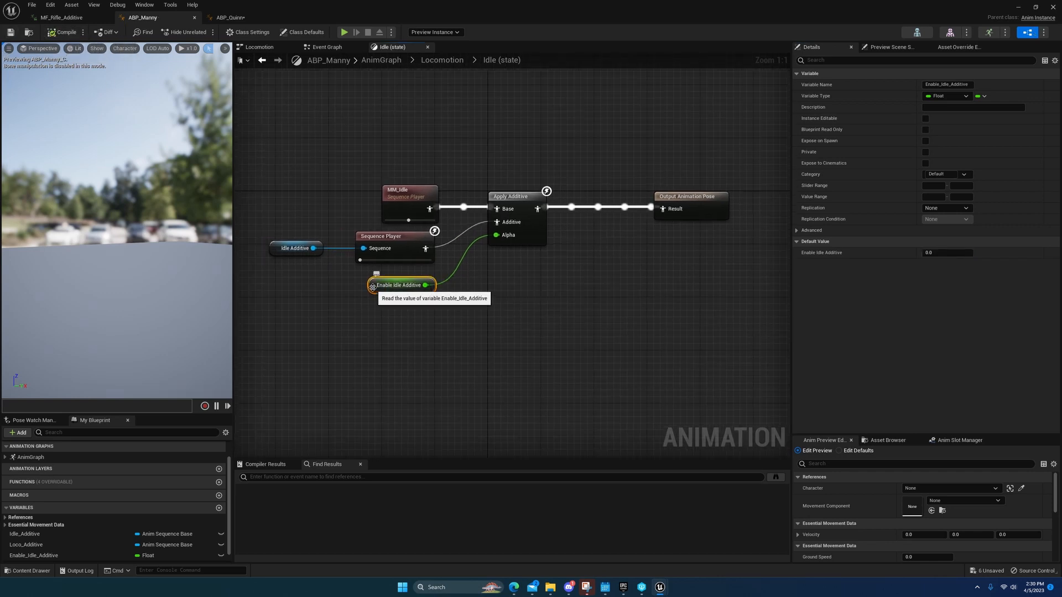
pyautogui.click(277, 247)
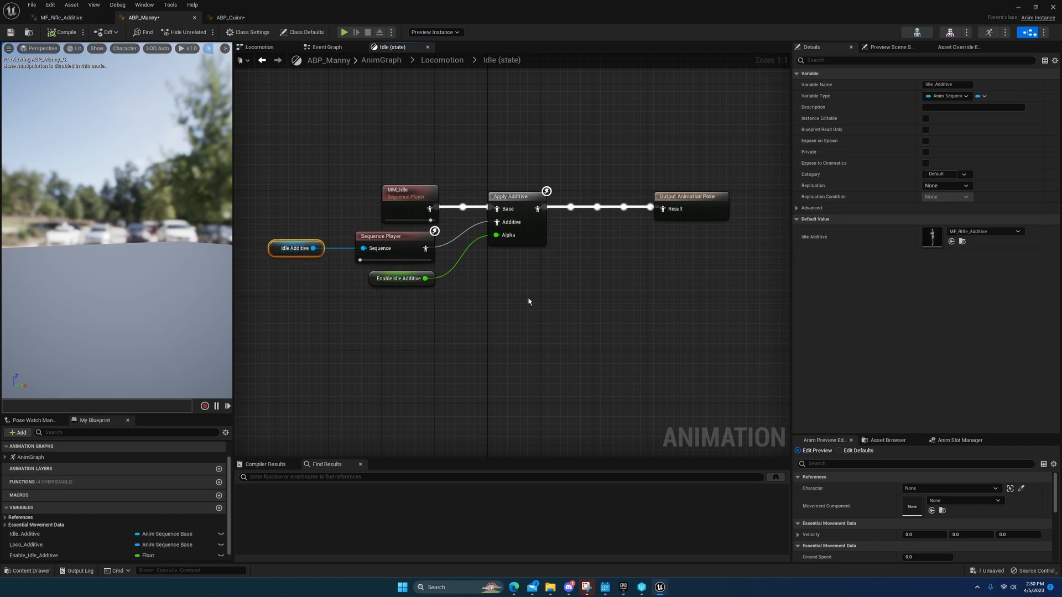
pyautogui.moveTo(422, 302); pyautogui.dragTo(461, 288, button='right')
pyautogui.click(442, 60)
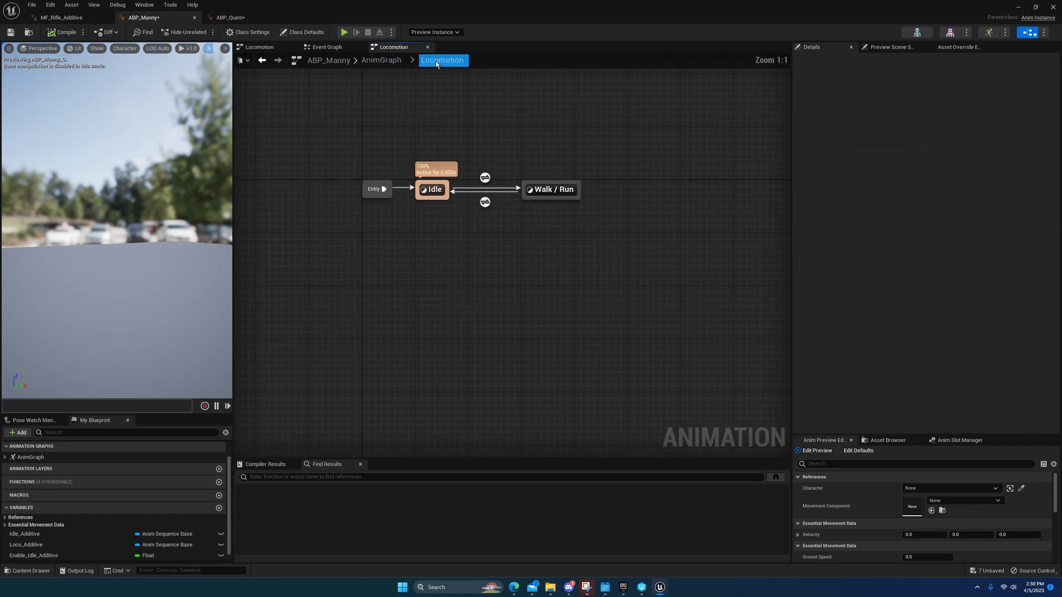
# Step: Open ABP_Manny's AnimGraph and inspect the Loco Additive variable and Sequence Player feeding the Apply Additive node
pyautogui.click(374, 63)
pyautogui.moveTo(351, 168); pyautogui.dragTo(515, 262, button='right')
pyautogui.click(430, 235)
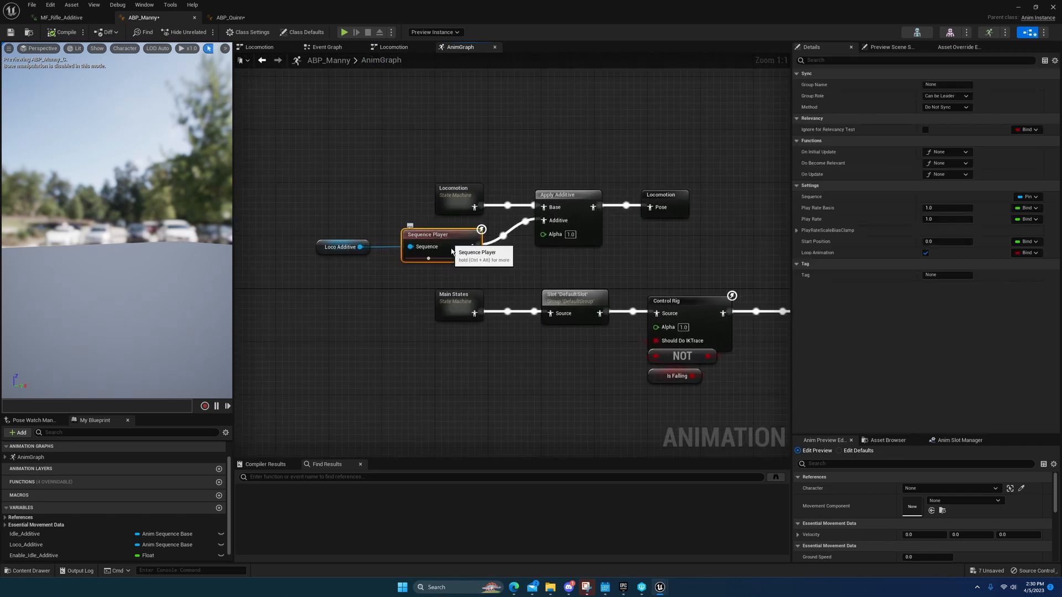
pyautogui.moveTo(345, 279); pyautogui.dragTo(444, 251, button='right')
pyautogui.click(379, 252)
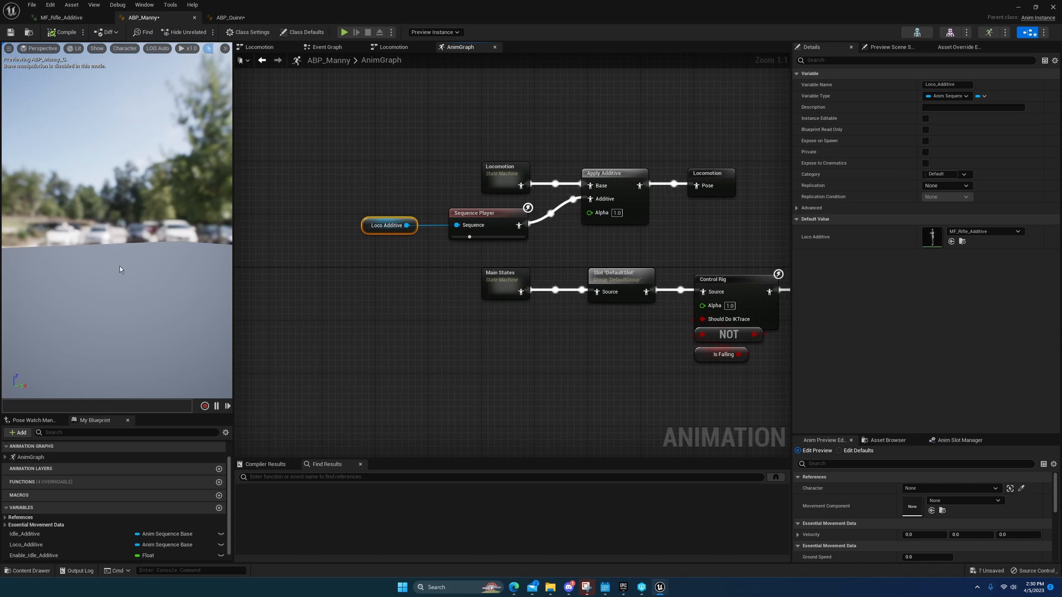
pyautogui.scroll(-10, 120, 268)
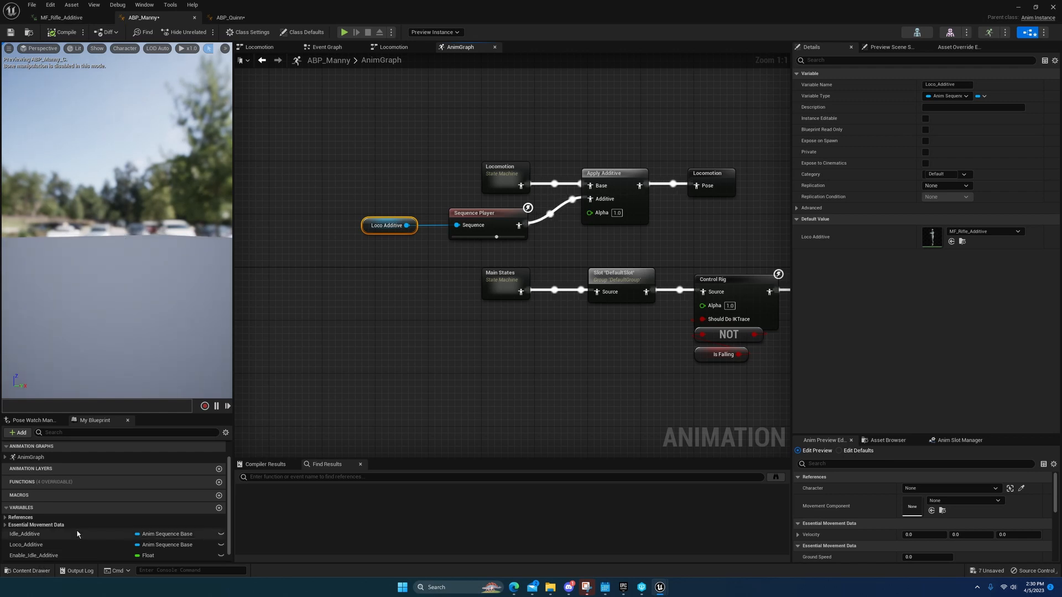
pyautogui.moveTo(585, 242); pyautogui.dragTo(571, 289, button='right')
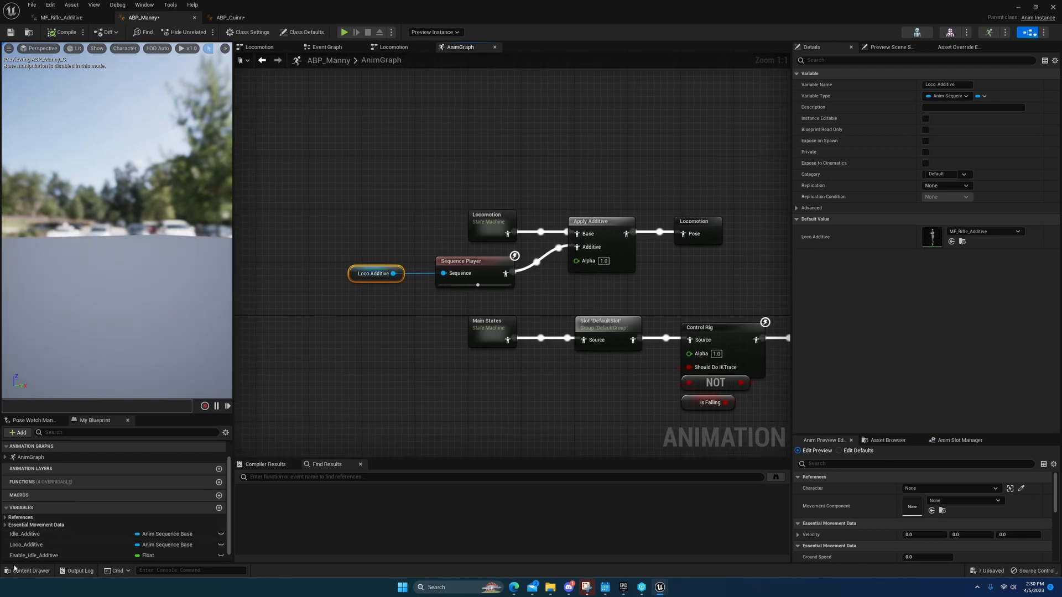
# Step: Switch to the ABP_Quinn child animation blueprint and save it
pyautogui.click(30, 571)
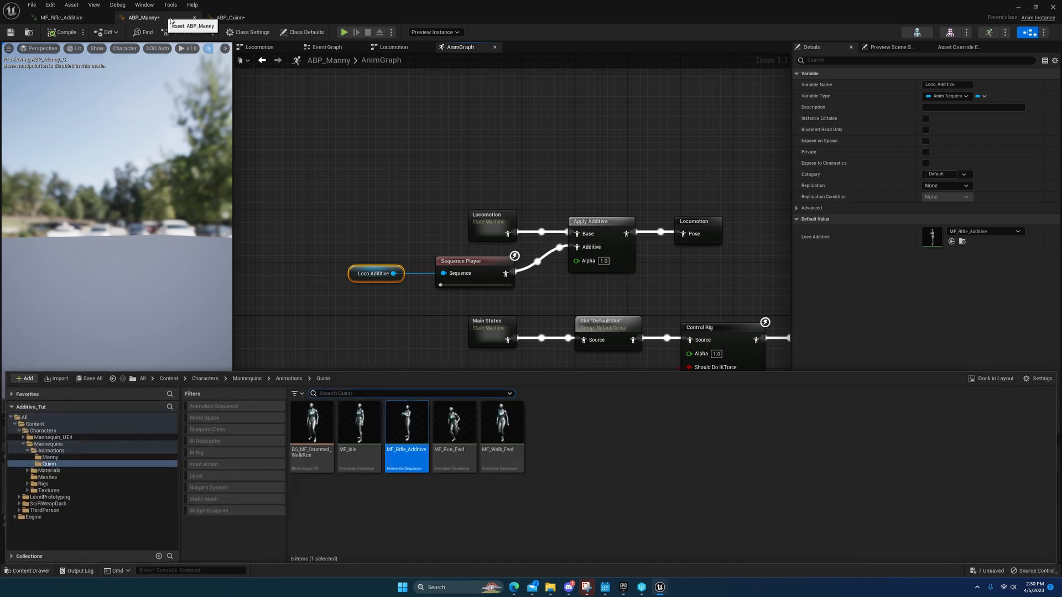
pyautogui.click(226, 17)
pyautogui.click(10, 32)
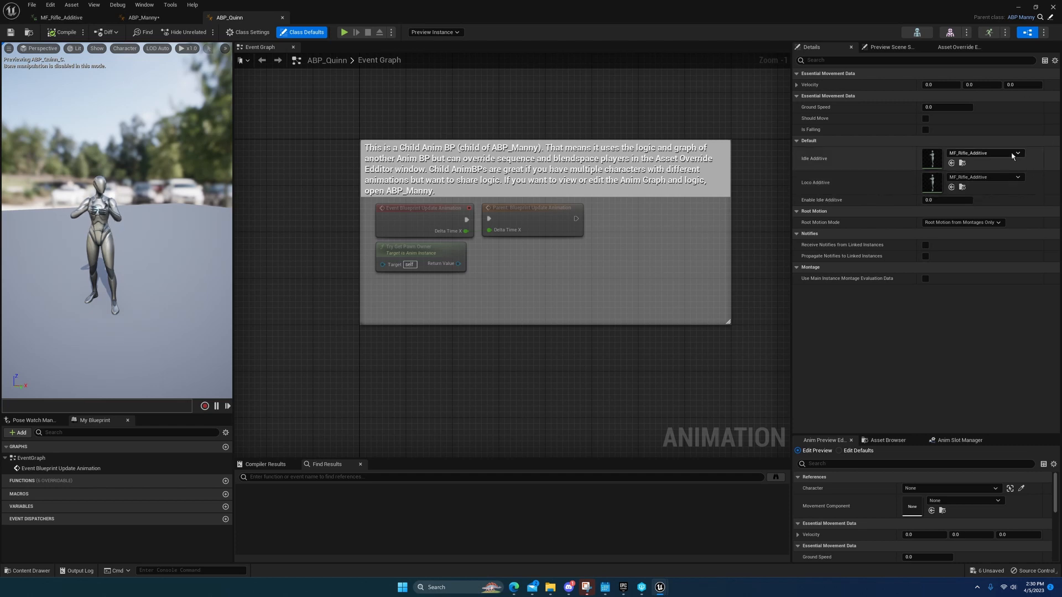
# Step: Try clearing the Idle Additive and Loco Additive defaults in ABP_Quinn, reset both to MF_Rifle_Additive, and save the blueprint
pyautogui.click(984, 153)
pyautogui.click(961, 232)
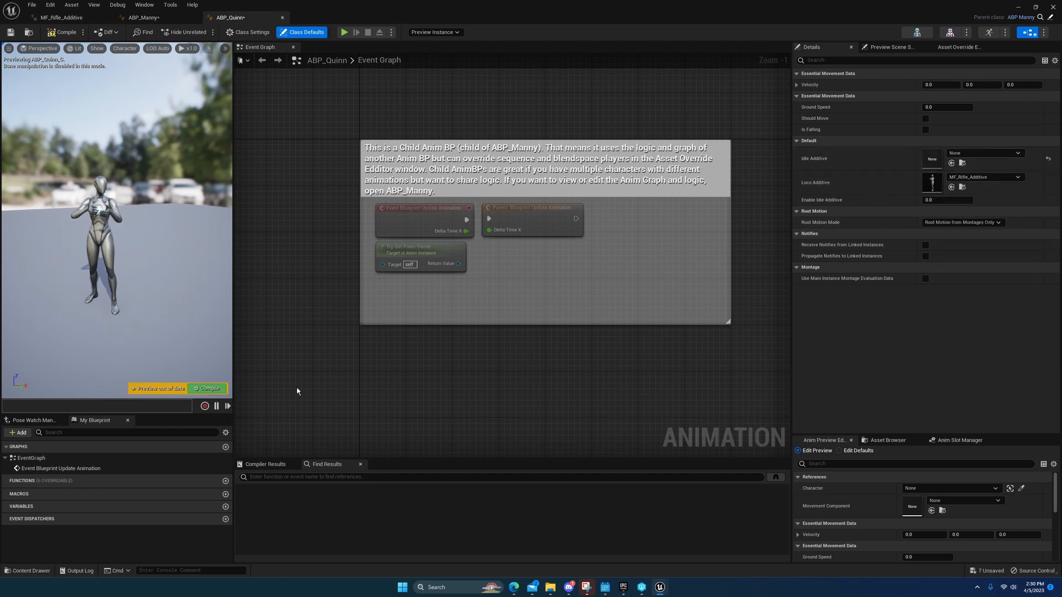
pyautogui.click(210, 389)
pyautogui.click(1014, 154)
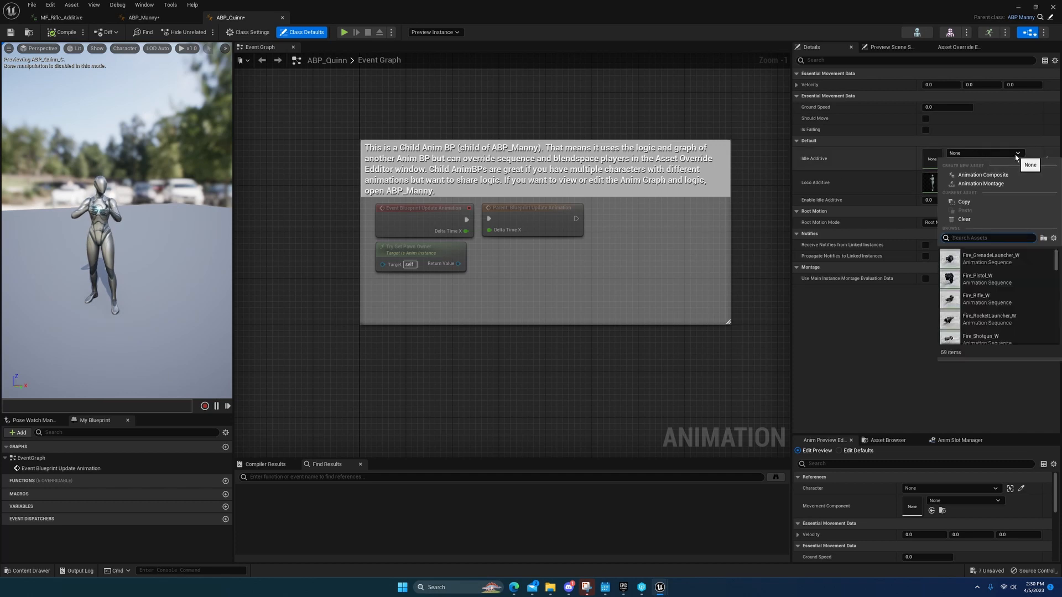
pyautogui.click(1018, 154)
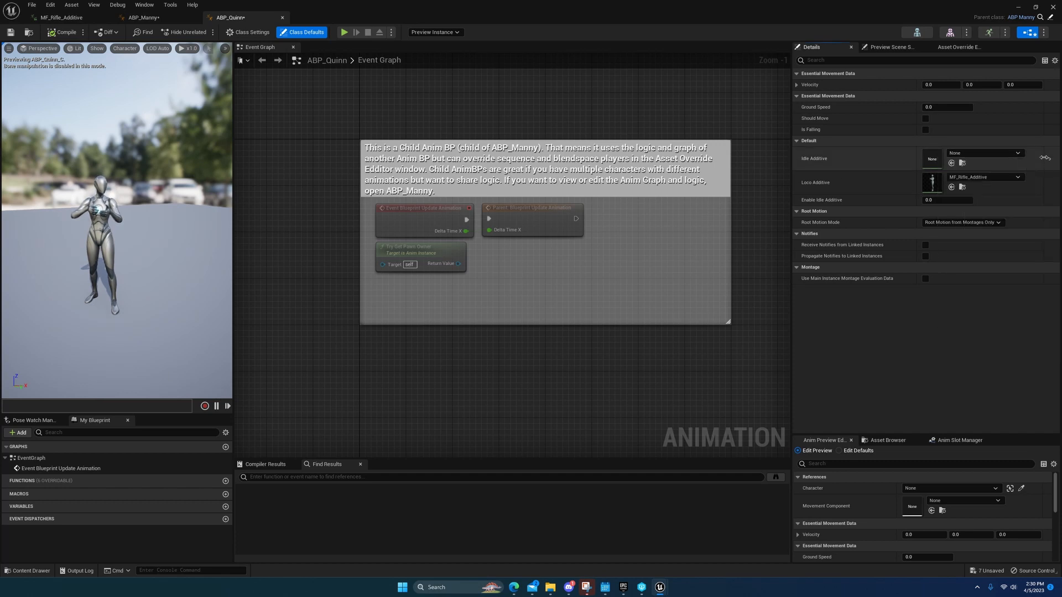
pyautogui.click(985, 177)
pyautogui.click(966, 252)
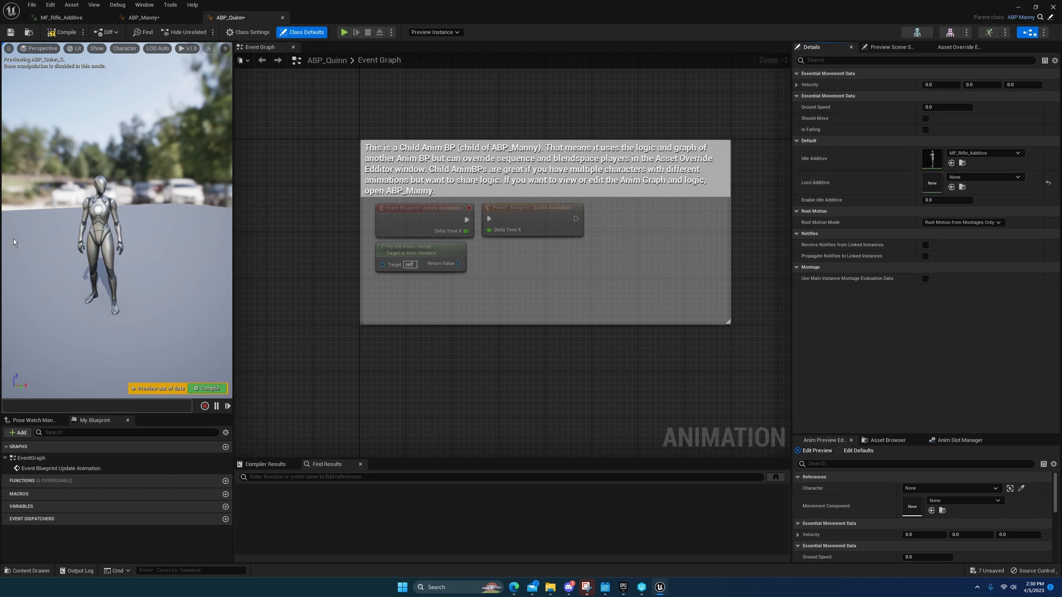
pyautogui.click(1047, 184)
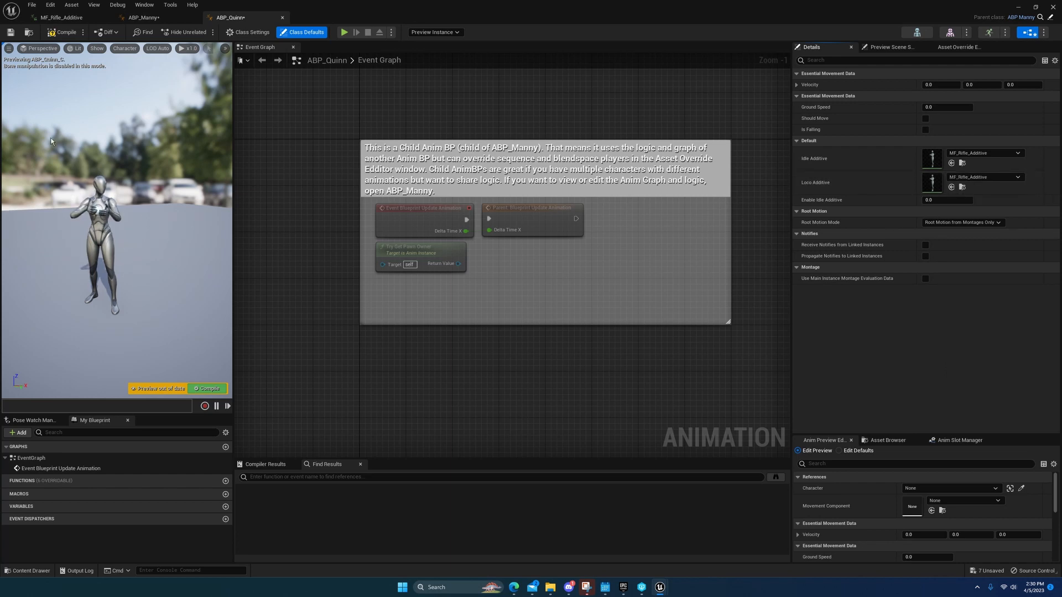
pyautogui.click(9, 32)
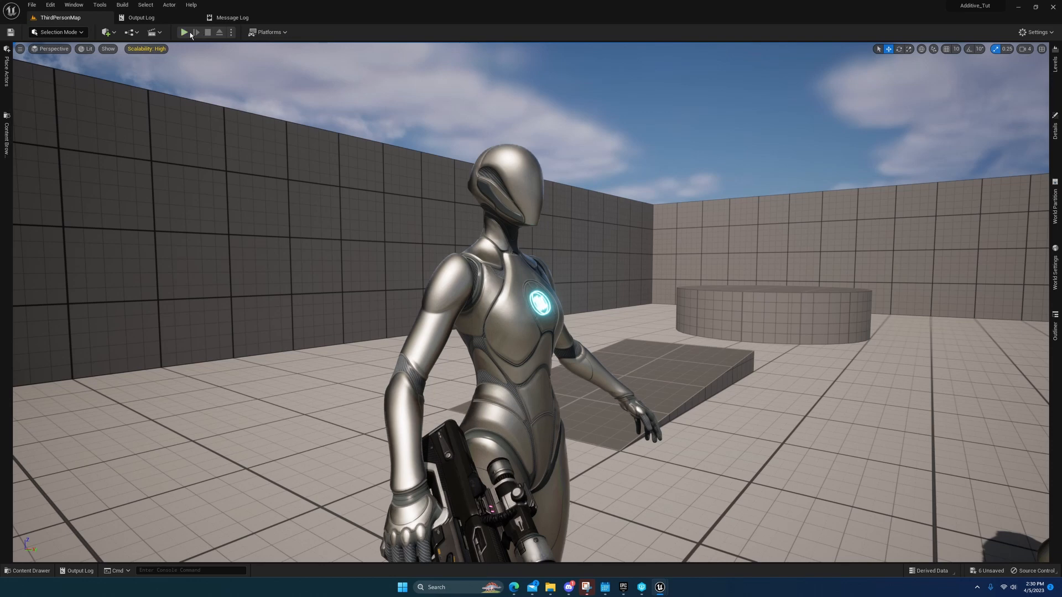
# Step: Play the ThirdPersonMap level, run the character around to check the additive pose, and stop the play session
pyautogui.click(184, 33)
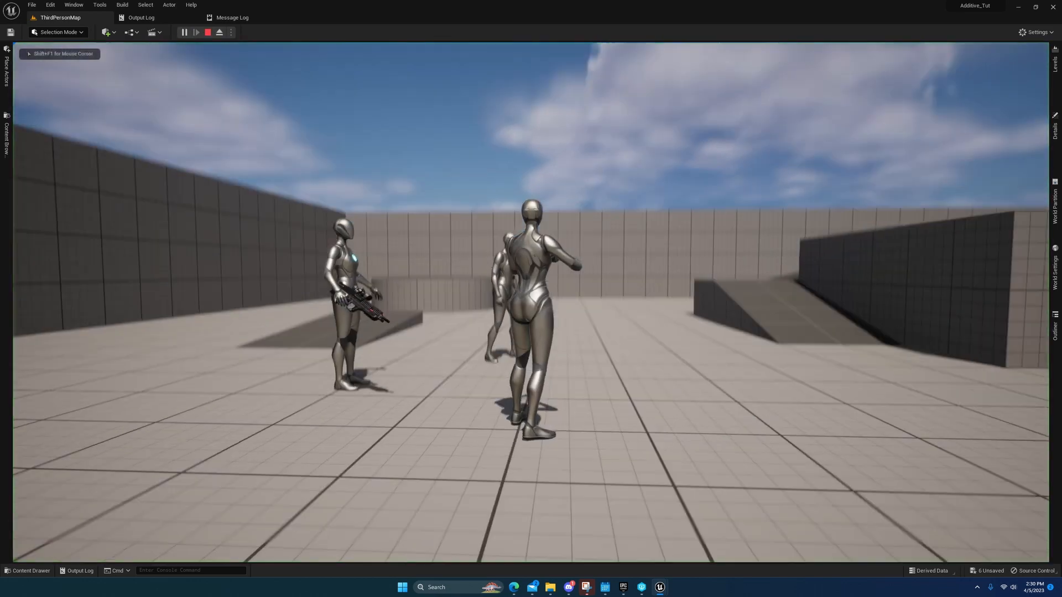
pyautogui.press('w')
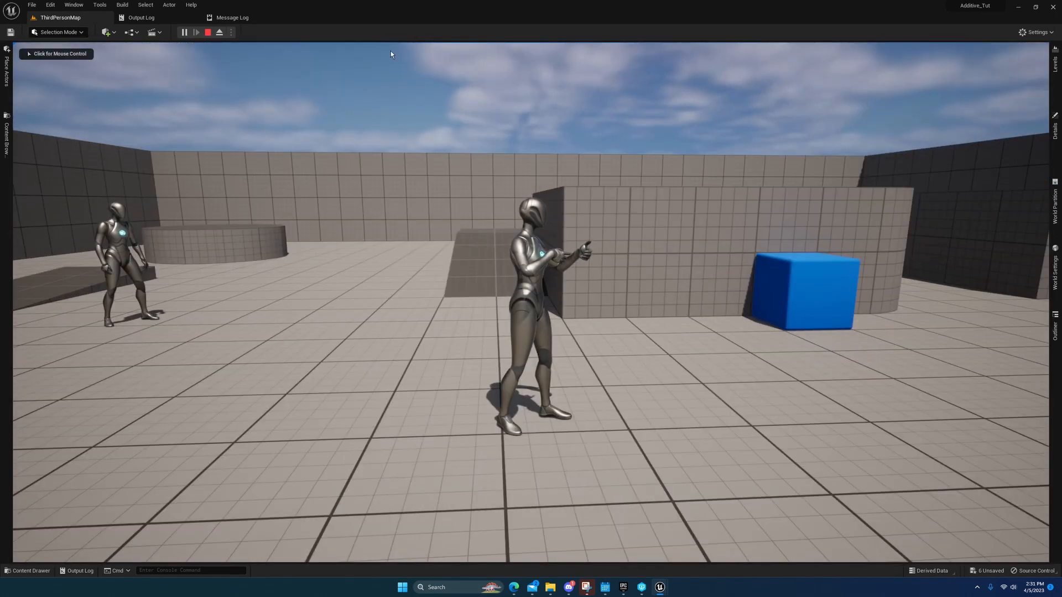
pyautogui.click(207, 33)
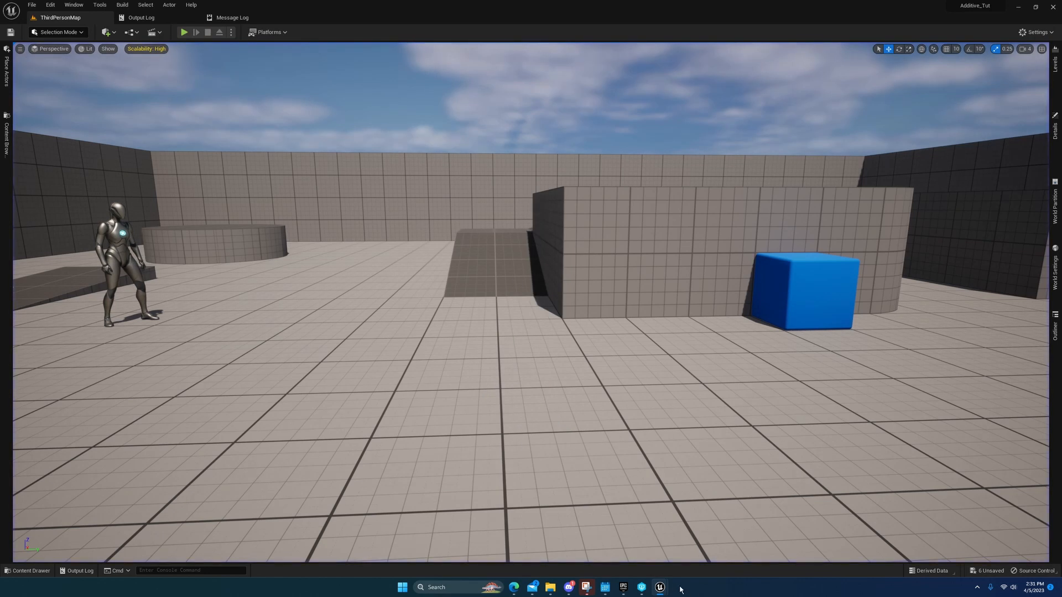
# Step: Return to ABP_Manny's AnimGraph and add a Layered blend per bone node above Apply Additive
pyautogui.moveTo(661, 588)
pyautogui.click(701, 539)
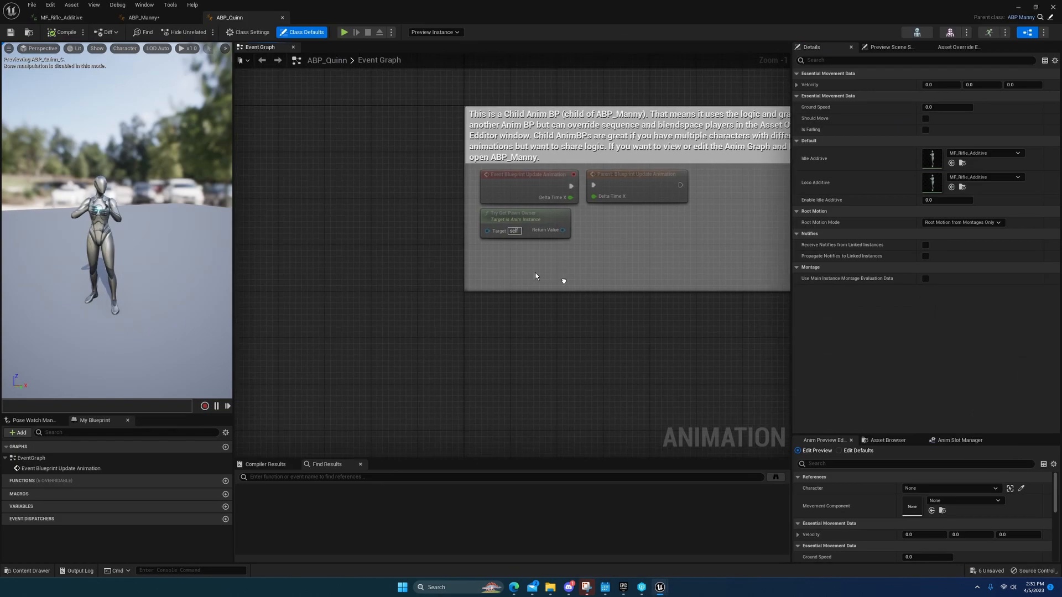
pyautogui.click(155, 18)
pyautogui.moveTo(446, 229); pyautogui.dragTo(349, 175, button='right')
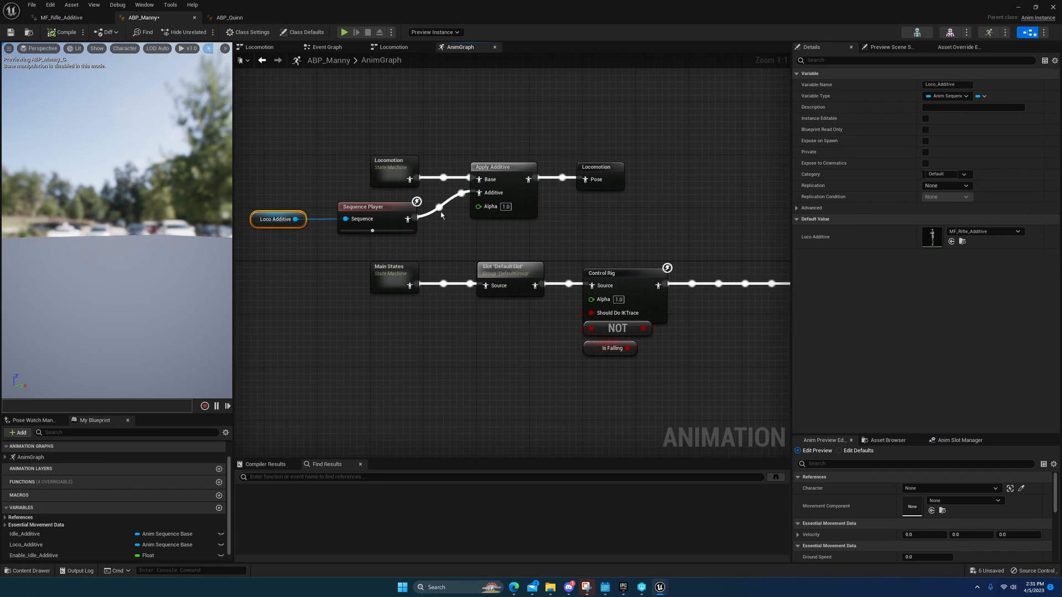
pyautogui.moveTo(488, 222); pyautogui.dragTo(501, 268, button='right')
pyautogui.moveTo(618, 217); pyautogui.dragTo(553, 212, button='right')
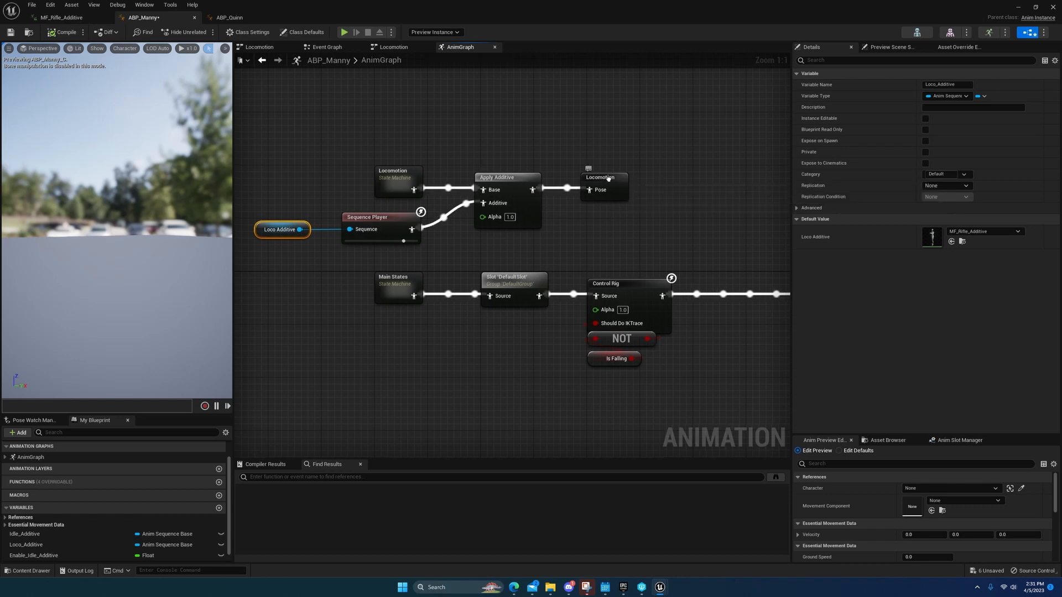
pyautogui.moveTo(608, 178); pyautogui.dragTo(666, 159, button='right')
pyautogui.rightClick(506, 134)
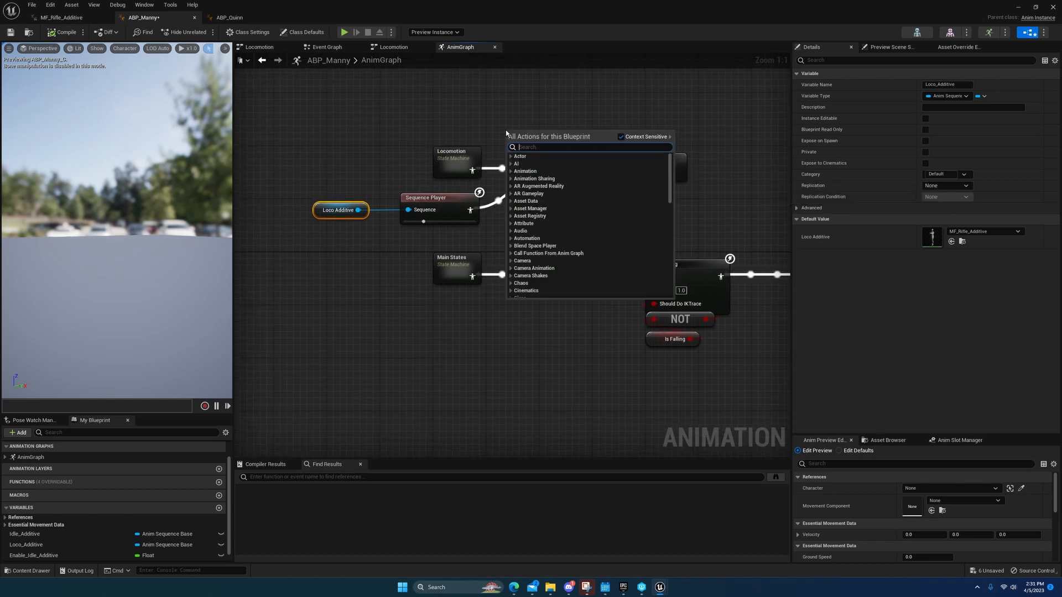
pyautogui.write('layered')
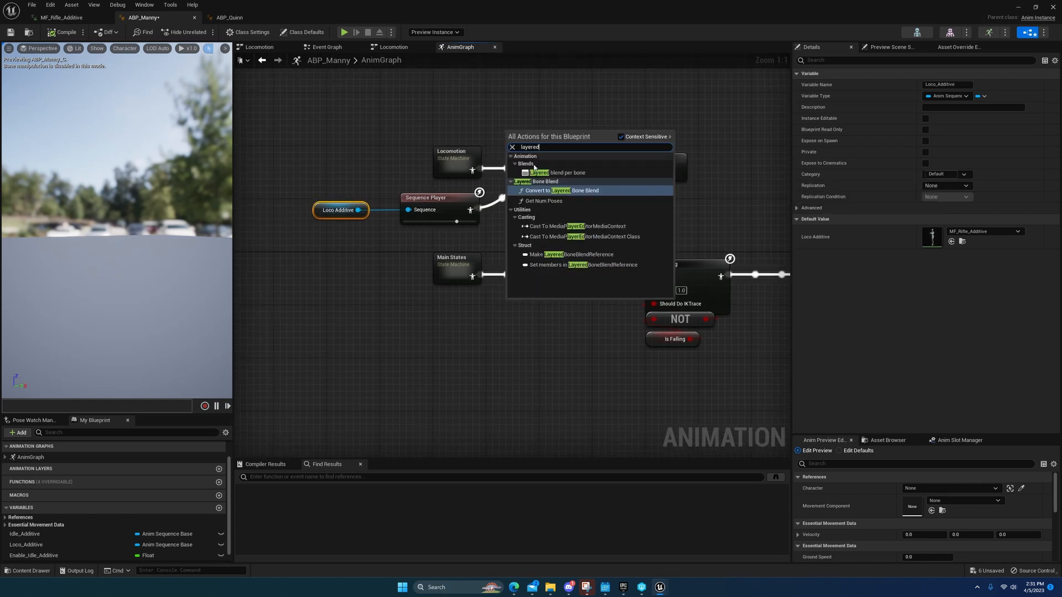
pyautogui.click(573, 172)
pyautogui.moveTo(550, 137); pyautogui.dragTo(575, 93)
pyautogui.moveTo(574, 99); pyautogui.dragTo(551, 174, button='right')
pyautogui.moveTo(656, 246); pyautogui.dragTo(575, 185, button='right')
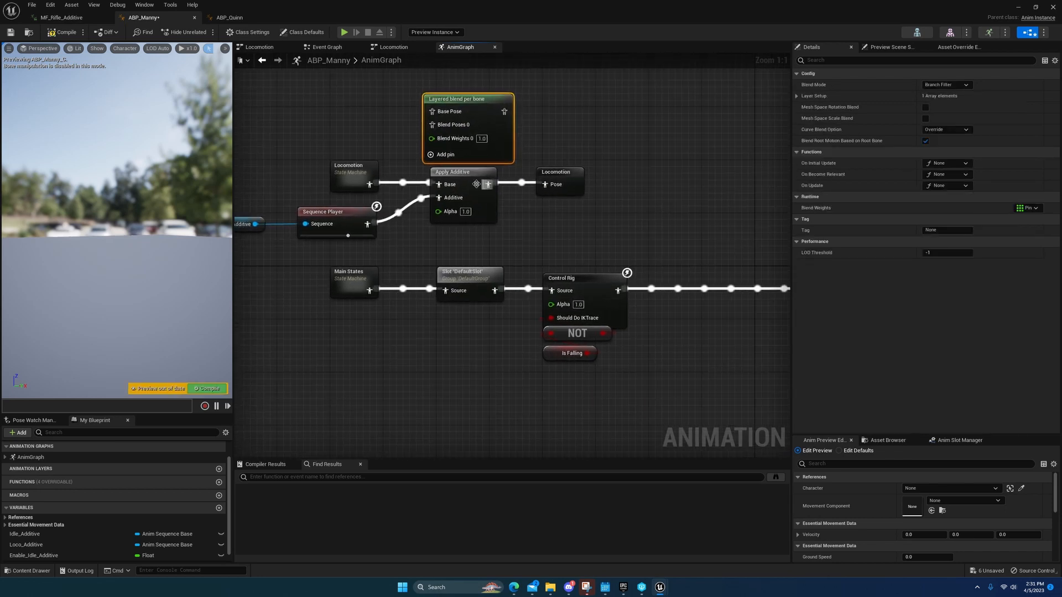
# Step: Spread out the cached Locomotion pose, Apply Additive, and Layered blend per bone nodes to make room between them
pyautogui.moveTo(576, 184); pyautogui.dragTo(670, 177)
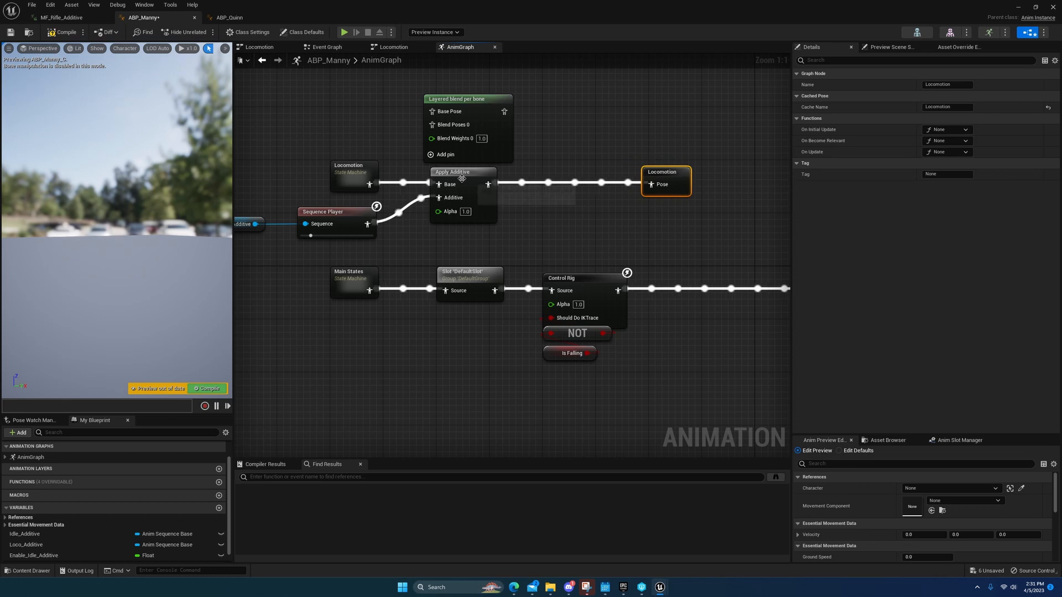
pyautogui.moveTo(459, 172); pyautogui.dragTo(539, 172)
pyautogui.moveTo(487, 119); pyautogui.dragTo(553, 107)
# Step: Cut the Loco Additive, Sequence Player, Apply Additive, and Layered blend per bone nodes from the AnimGraph and reposition the cached Locomotion pose
pyautogui.moveTo(437, 142); pyautogui.dragTo(444, 256, button='right')
pyautogui.moveTo(270, 279); pyautogui.dragTo(604, 225)
pyautogui.keyDown('shift'); pyautogui.click(610, 152); pyautogui.keyUp('shift')
pyautogui.press('Delete')
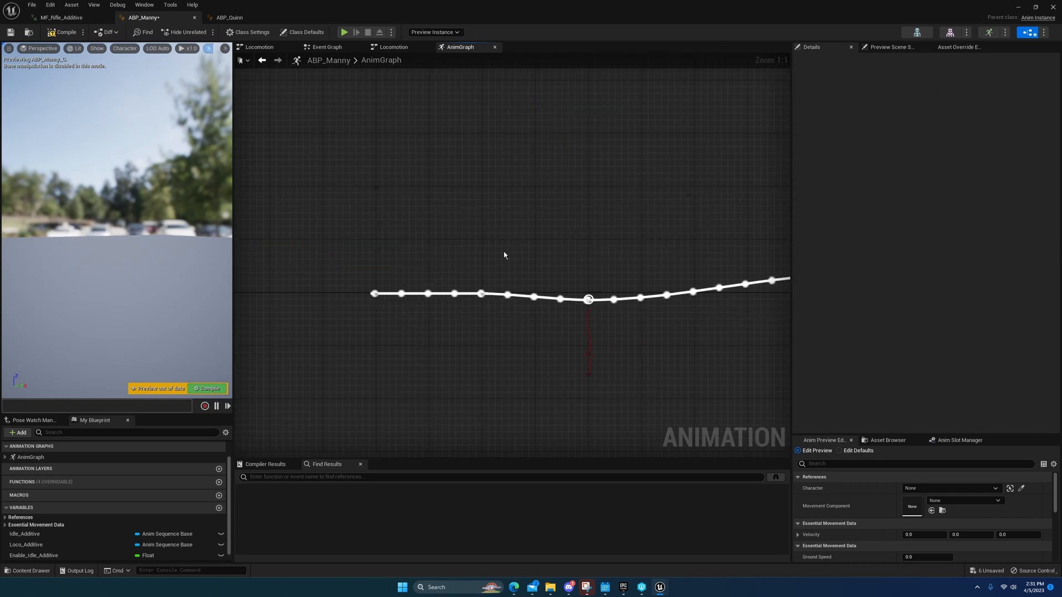
pyautogui.moveTo(732, 205); pyautogui.dragTo(504, 205)
# Step: Open the Locomotion state inside Main States and paste the cut additive nodes between the cached pose and the output
pyautogui.moveTo(396, 309); pyautogui.dragTo(465, 260, button='right')
pyautogui.doubleClick(451, 268)
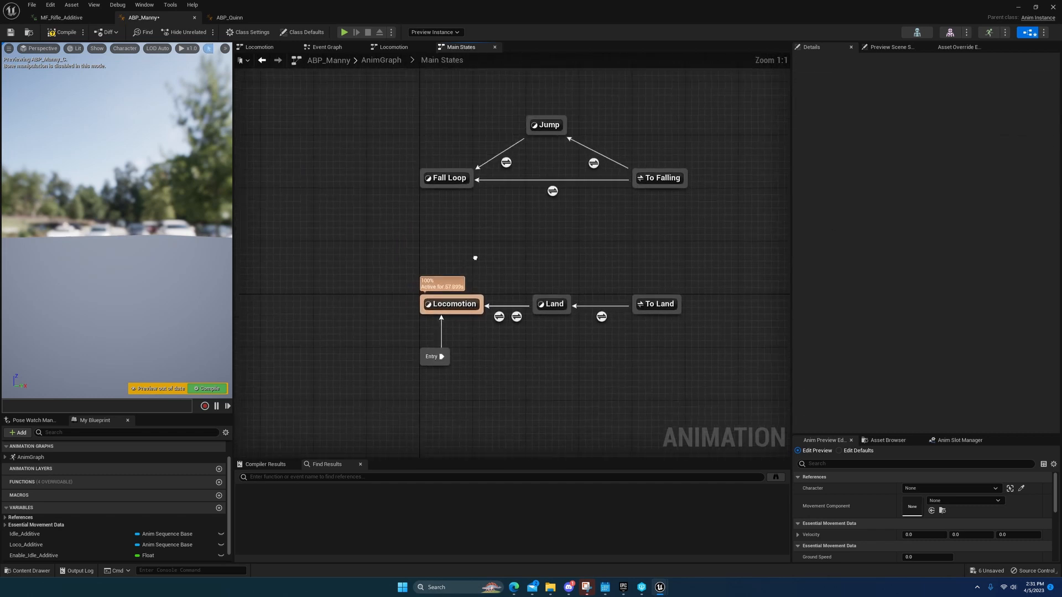
pyautogui.doubleClick(482, 244)
pyautogui.moveTo(509, 168); pyautogui.dragTo(514, 164, button='right')
pyautogui.moveTo(504, 166); pyautogui.dragTo(313, 170)
pyautogui.moveTo(378, 219); pyautogui.dragTo(476, 238, button='right')
pyautogui.hotkey('ctrl', 'v')
pyautogui.moveTo(641, 199); pyautogui.dragTo(608, 173)
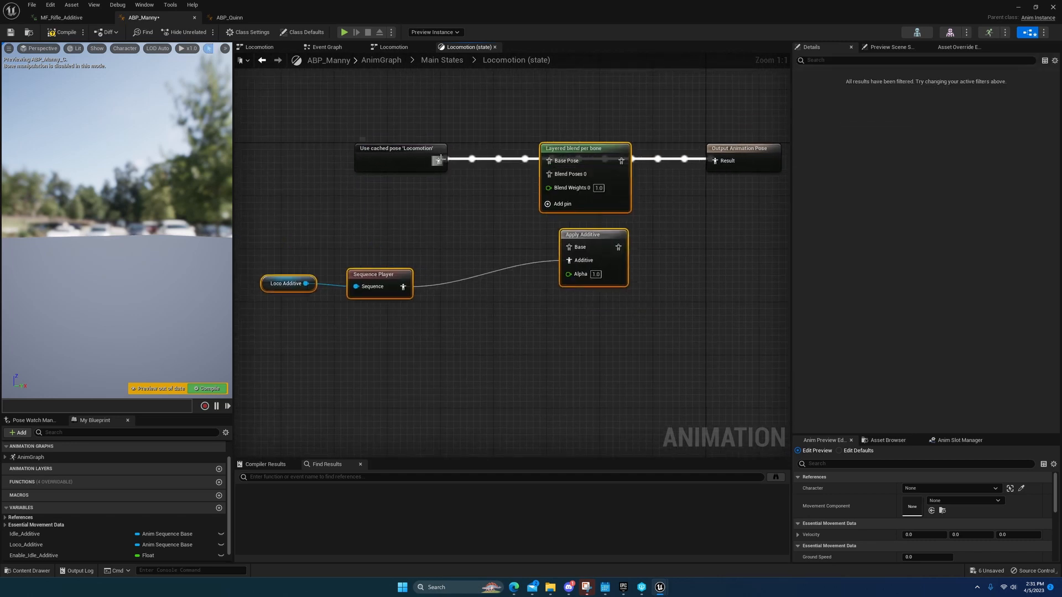
# Step: Connect the cached Locomotion pose to Layered blend per bone's Base Pose and the blend's result to Output Animation Pose
pyautogui.moveTo(438, 161); pyautogui.dragTo(550, 160)
pyautogui.moveTo(617, 164); pyautogui.dragTo(530, 184, button='right')
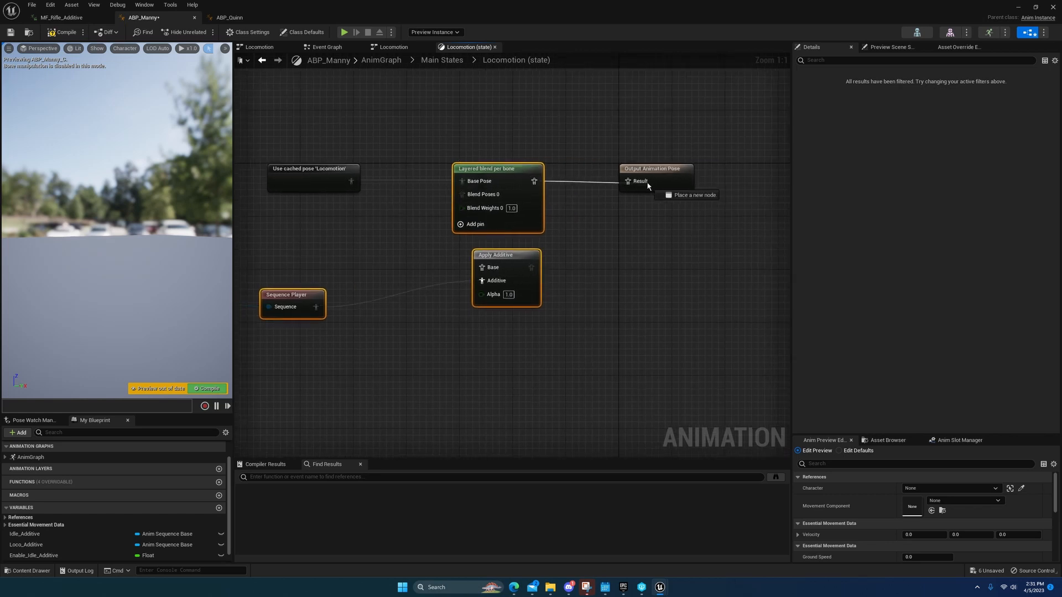
pyautogui.moveTo(648, 186); pyautogui.dragTo(644, 185)
pyautogui.moveTo(593, 207); pyautogui.dragTo(754, 180, button='right')
pyautogui.click(602, 223)
# Step: Duplicate the cached Locomotion pose, connect the copy to Apply Additive's Base, and connect Apply Additive to Blend Poses 0
pyautogui.click(468, 147)
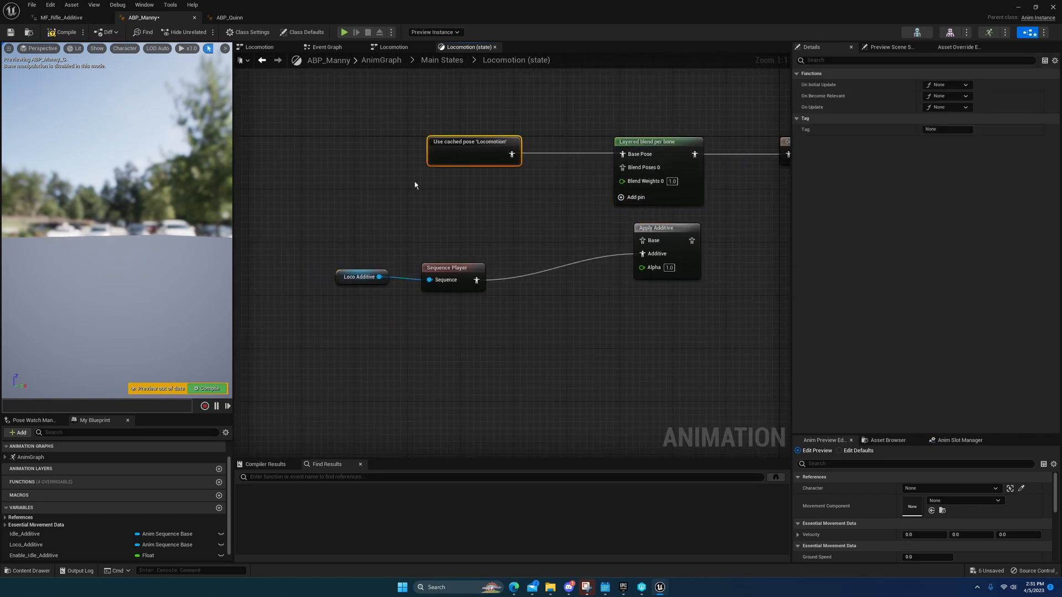
pyautogui.hotkey('ctrl', 'c')
pyautogui.hotkey('ctrl', 'v')
pyautogui.moveTo(676, 246); pyautogui.dragTo(549, 192)
pyautogui.moveTo(628, 173); pyautogui.dragTo(649, 202, button='right')
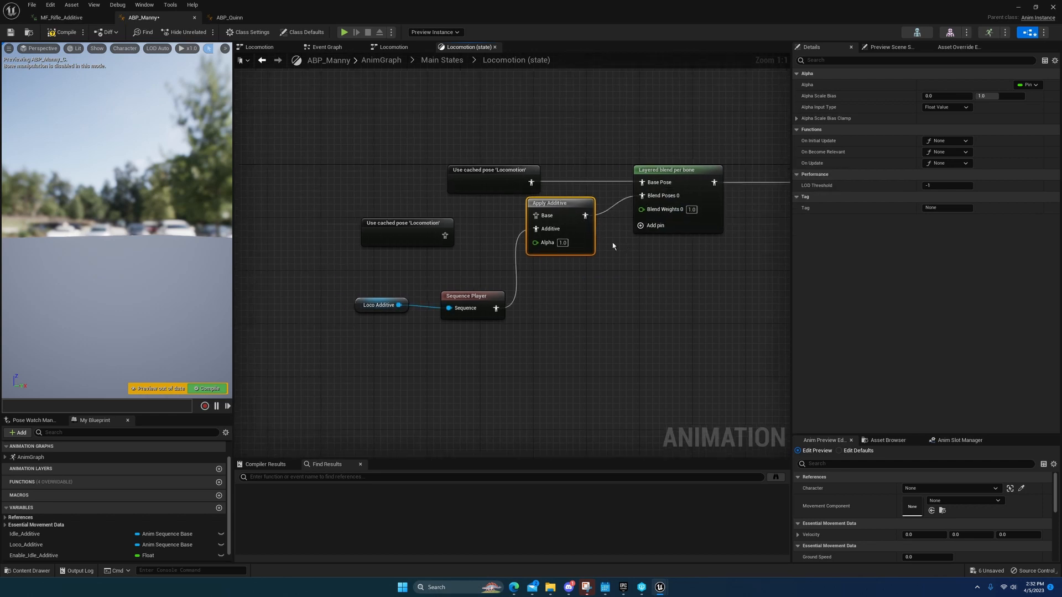
pyautogui.moveTo(445, 236); pyautogui.dragTo(540, 217)
pyautogui.moveTo(422, 237); pyautogui.dragTo(482, 217)
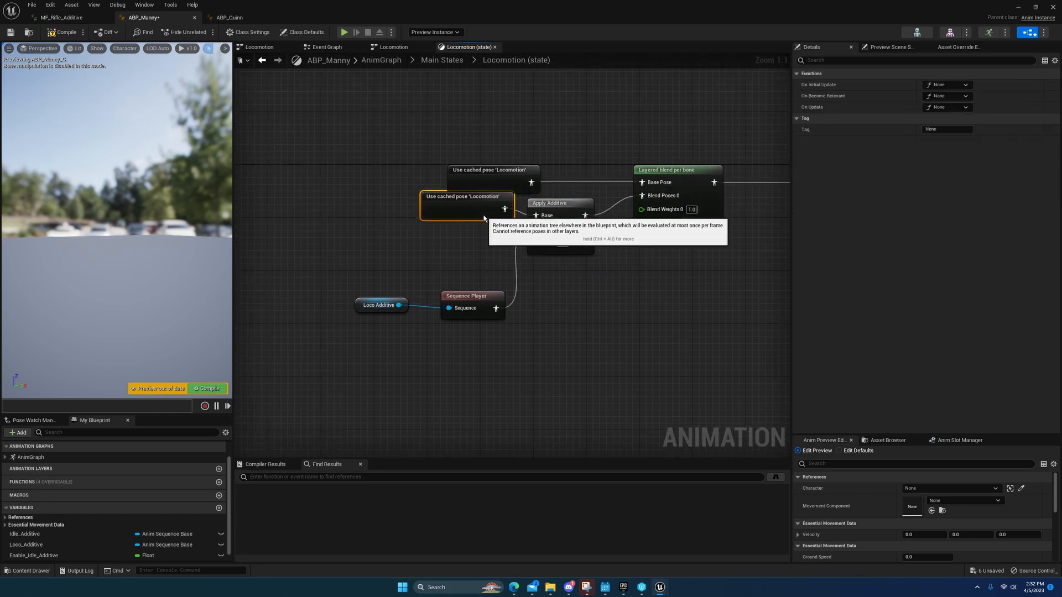
pyautogui.moveTo(478, 221); pyautogui.dragTo(421, 227, button='right')
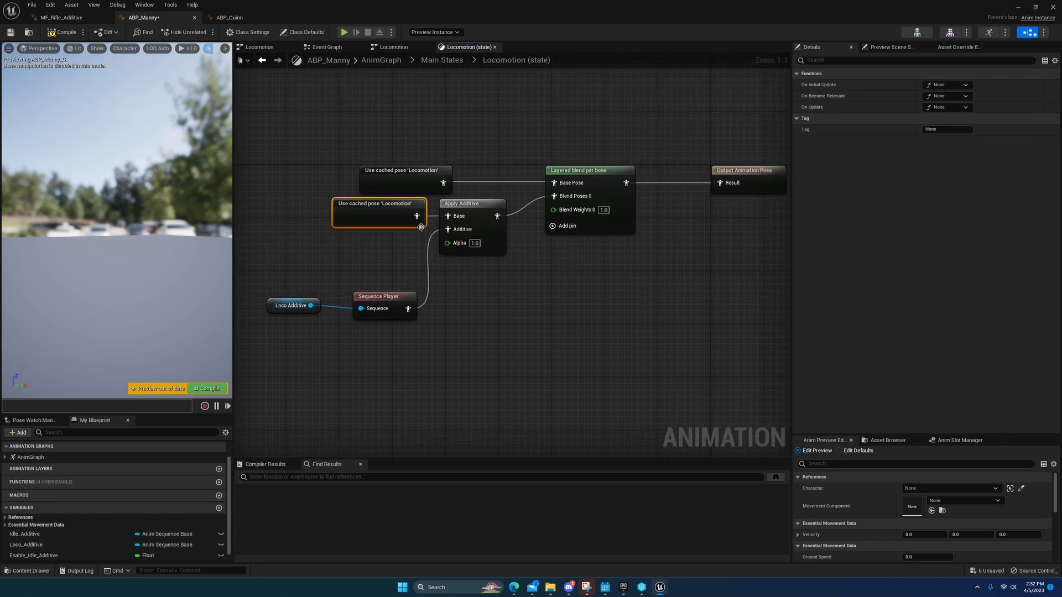
# Step: Move the Sequence Player and Loco Additive nodes up beneath the duplicated cached pose node
pyautogui.moveTo(386, 307); pyautogui.dragTo(400, 242)
pyautogui.moveTo(273, 310); pyautogui.dragTo(283, 256)
pyautogui.moveTo(514, 286); pyautogui.dragTo(455, 295, button='right')
pyautogui.click(543, 180)
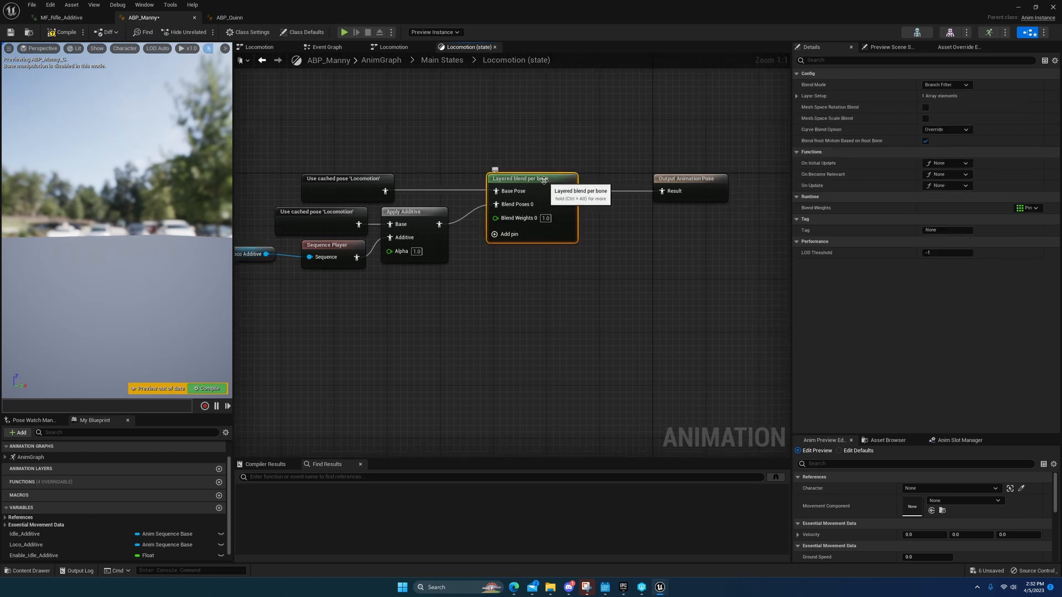
pyautogui.moveTo(520, 185); pyautogui.dragTo(567, 196, button='right')
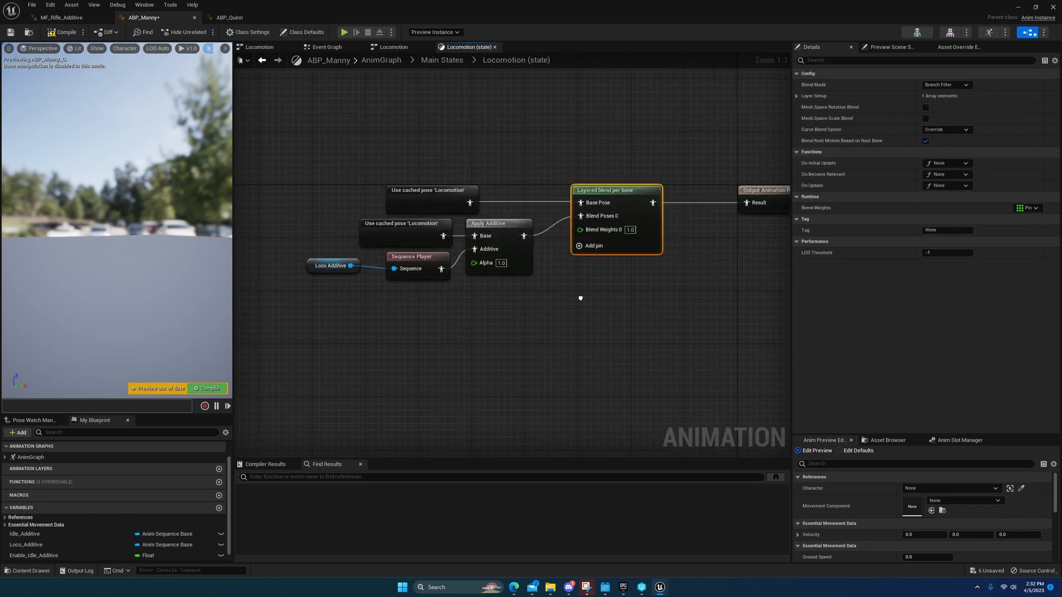
pyautogui.moveTo(504, 326); pyautogui.dragTo(561, 294, button='right')
pyautogui.moveTo(563, 374); pyautogui.dragTo(524, 363, button='right')
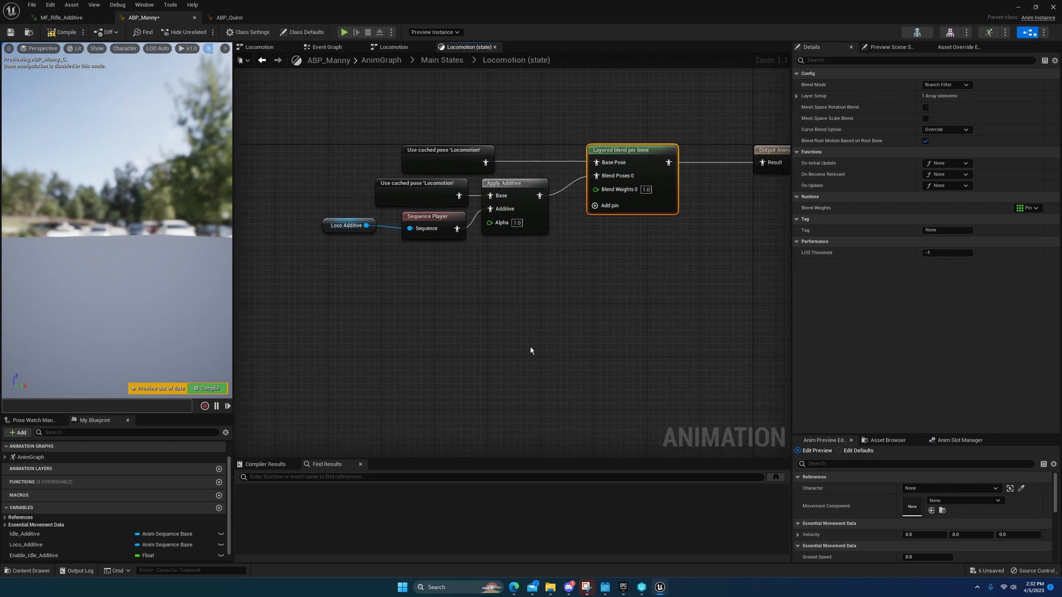
pyautogui.moveTo(378, 261); pyautogui.dragTo(374, 278, button='right')
pyautogui.moveTo(332, 249); pyautogui.dragTo(306, 274, button='right')
# Step: Straighten the connection between the Loco Additive and Sequence Player nodes
pyautogui.click(299, 269)
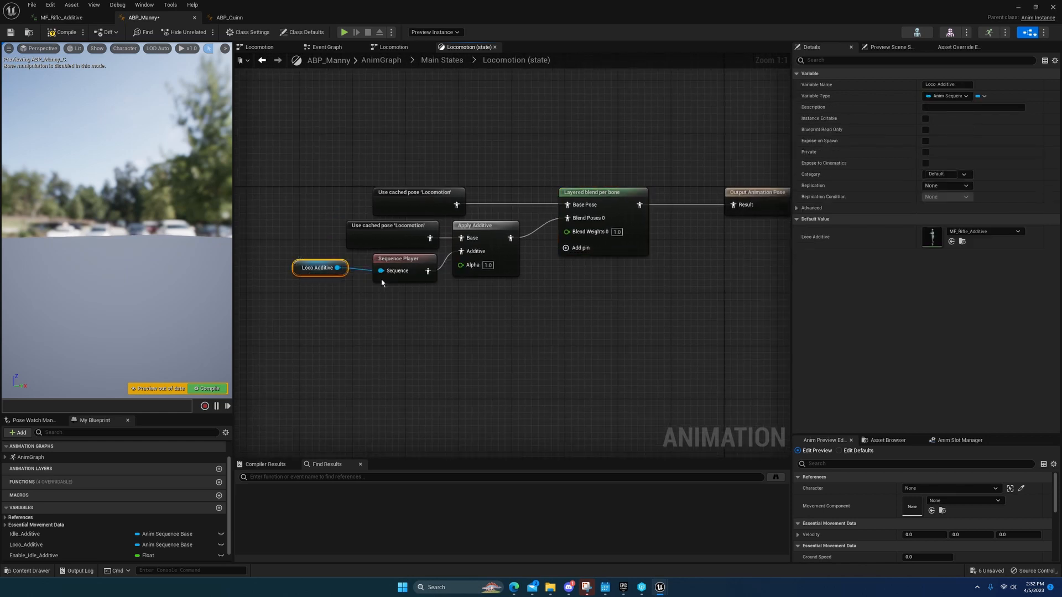
pyautogui.keyDown('ctrl'); pyautogui.click(401, 260); pyautogui.keyUp('ctrl')
pyautogui.press('q')
pyautogui.moveTo(403, 303); pyautogui.dragTo(437, 295, button='right')
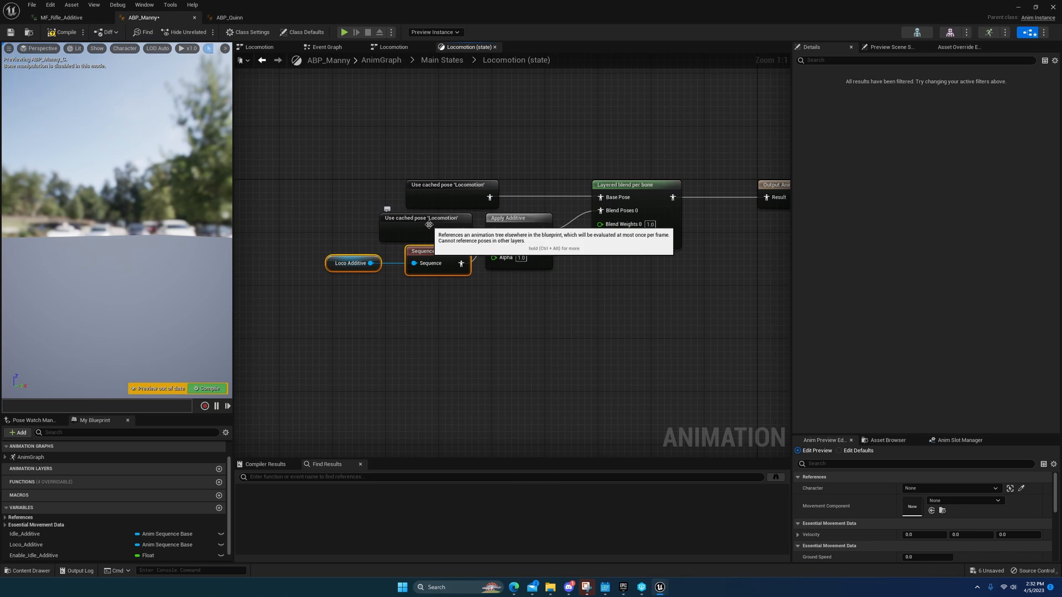
# Step: Open the Idle state of the Locomotion state machine and copy its MM_Idle sequence player
pyautogui.click(428, 224)
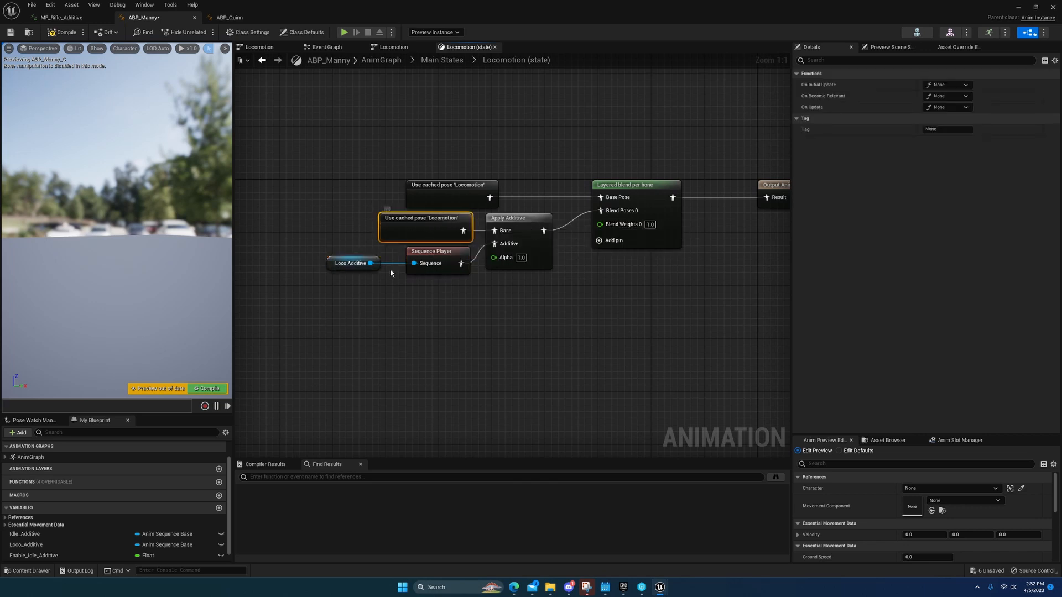
pyautogui.moveTo(385, 275); pyautogui.dragTo(466, 276, button='right')
pyautogui.moveTo(429, 145); pyautogui.dragTo(431, 187, button='right')
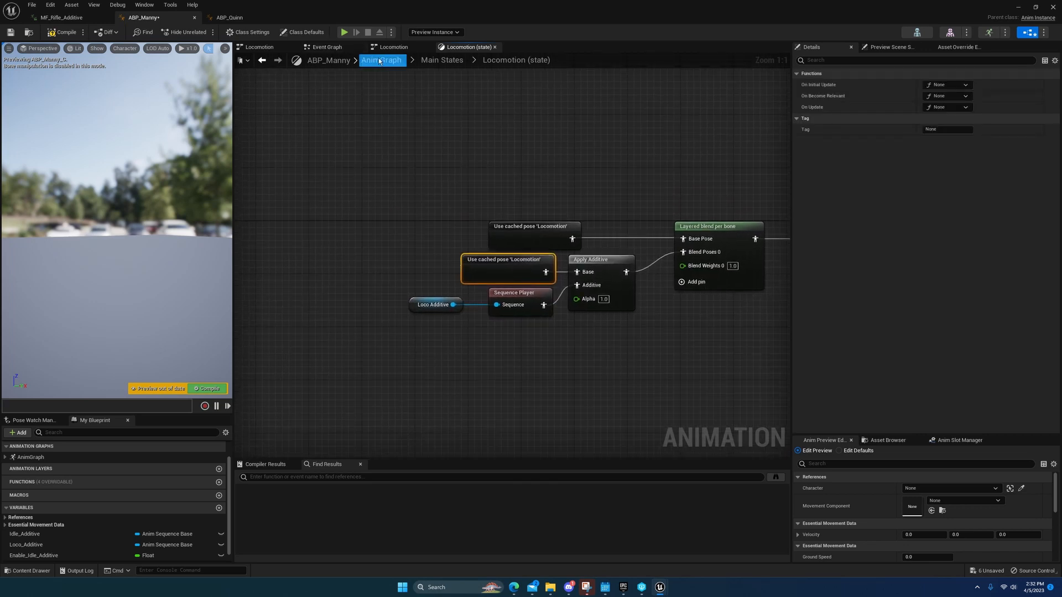
pyautogui.click(442, 60)
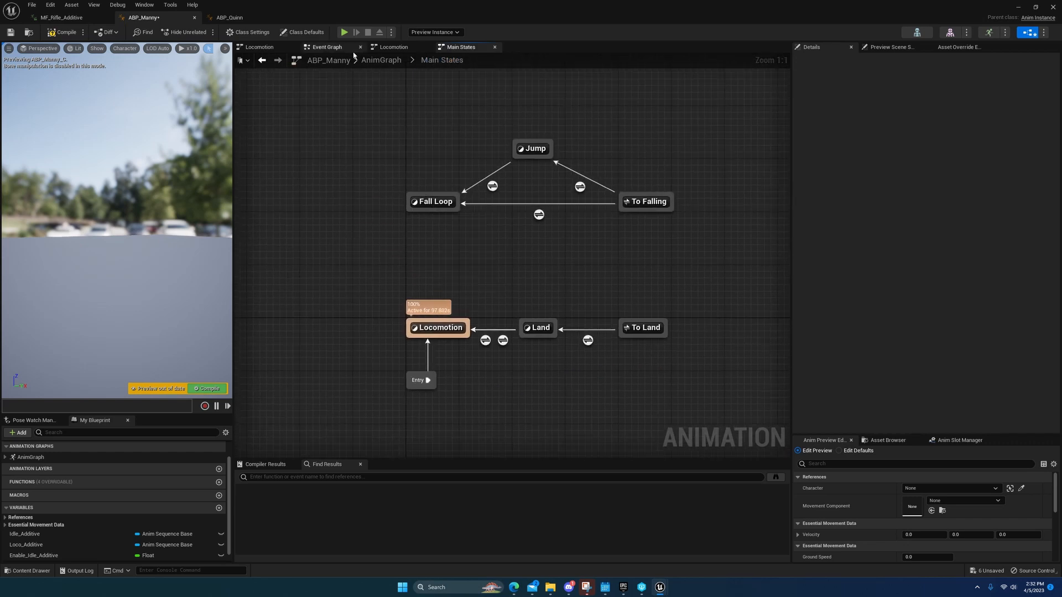
pyautogui.click(381, 60)
pyautogui.moveTo(354, 122); pyautogui.dragTo(555, 189, button='right')
pyautogui.moveTo(427, 218); pyautogui.dragTo(537, 226, button='right')
pyautogui.doubleClick(463, 194)
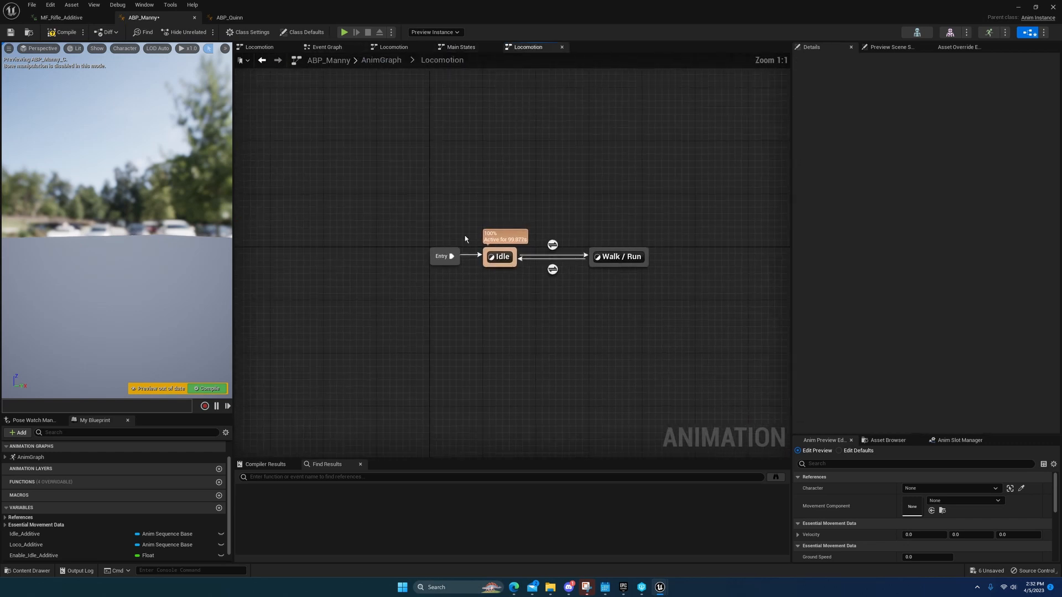
pyautogui.doubleClick(501, 260)
pyautogui.click(459, 225)
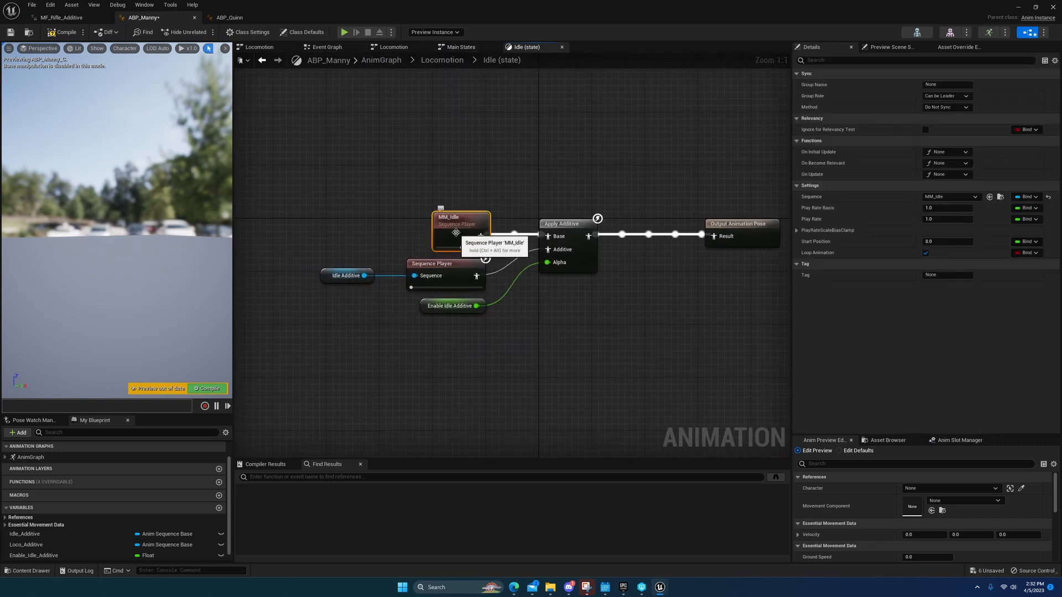
pyautogui.moveTo(414, 141); pyautogui.dragTo(393, 80, button='right')
pyautogui.moveTo(447, 131); pyautogui.dragTo(451, 150, button='right')
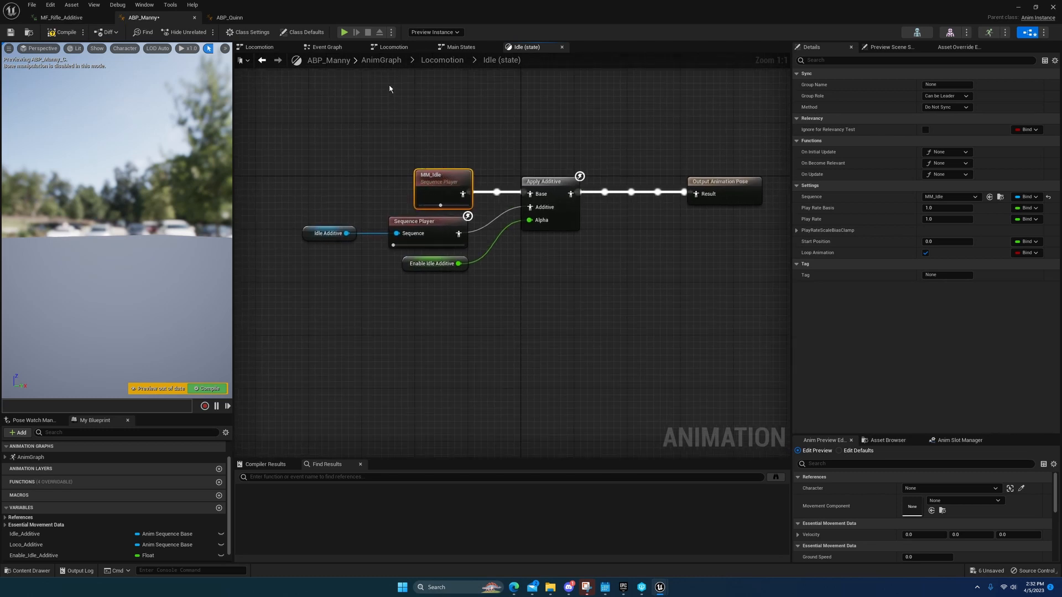
# Step: Return to the Locomotion state in Main States and move the cached pose feeding Apply Additive up and away from the other nodes
pyautogui.click(262, 60)
pyautogui.click(262, 60)
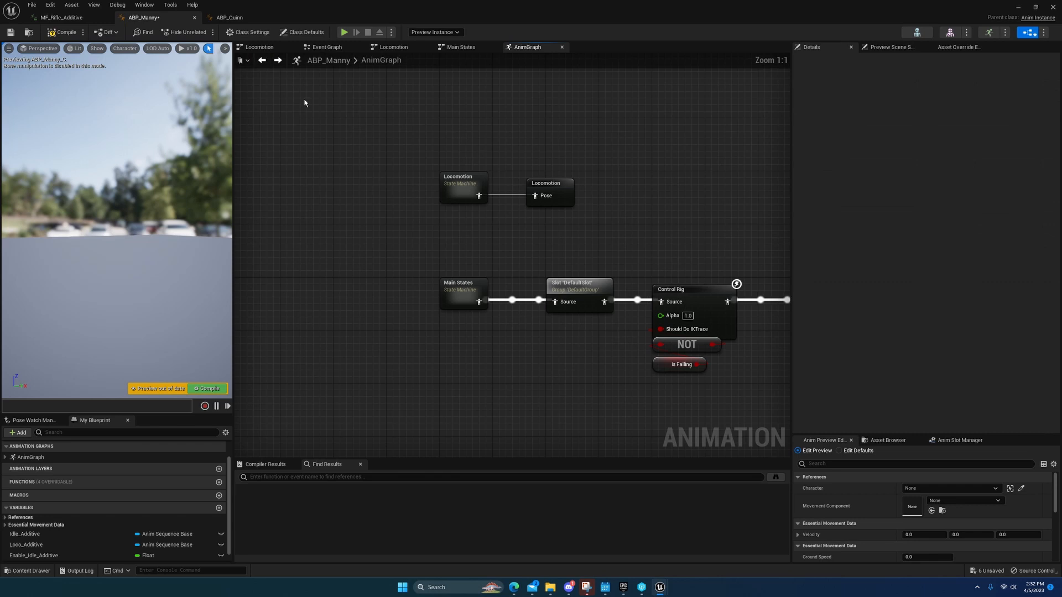
pyautogui.moveTo(441, 242); pyautogui.dragTo(442, 164, button='right')
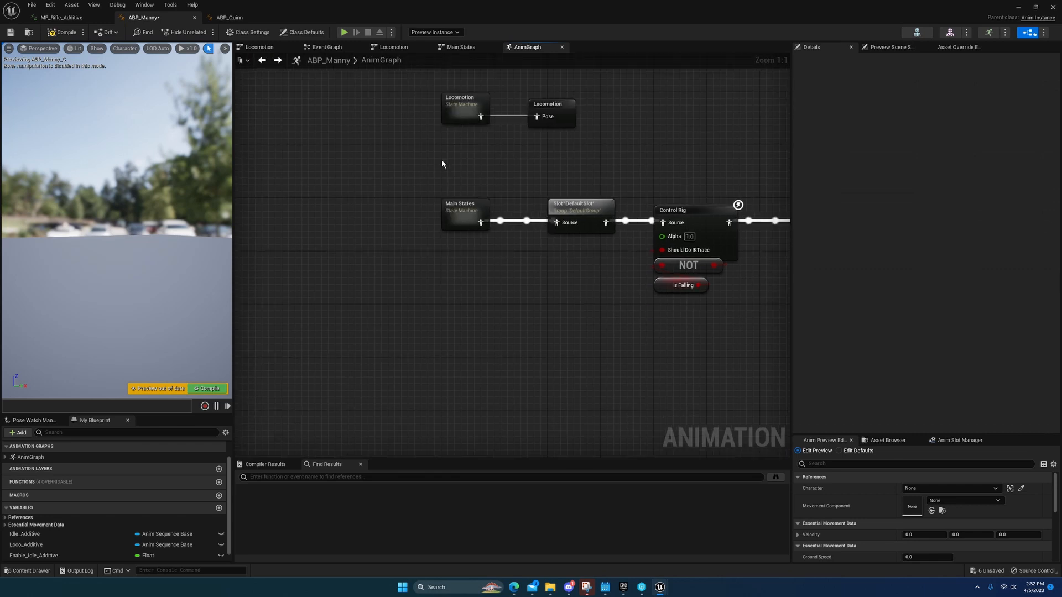
pyautogui.doubleClick(452, 213)
pyautogui.moveTo(453, 213); pyautogui.dragTo(506, 302, button='right')
pyautogui.click(433, 332)
pyautogui.doubleClick(433, 332)
pyautogui.moveTo(392, 322); pyautogui.dragTo(517, 351, button='right')
pyautogui.moveTo(502, 264); pyautogui.dragTo(352, 187)
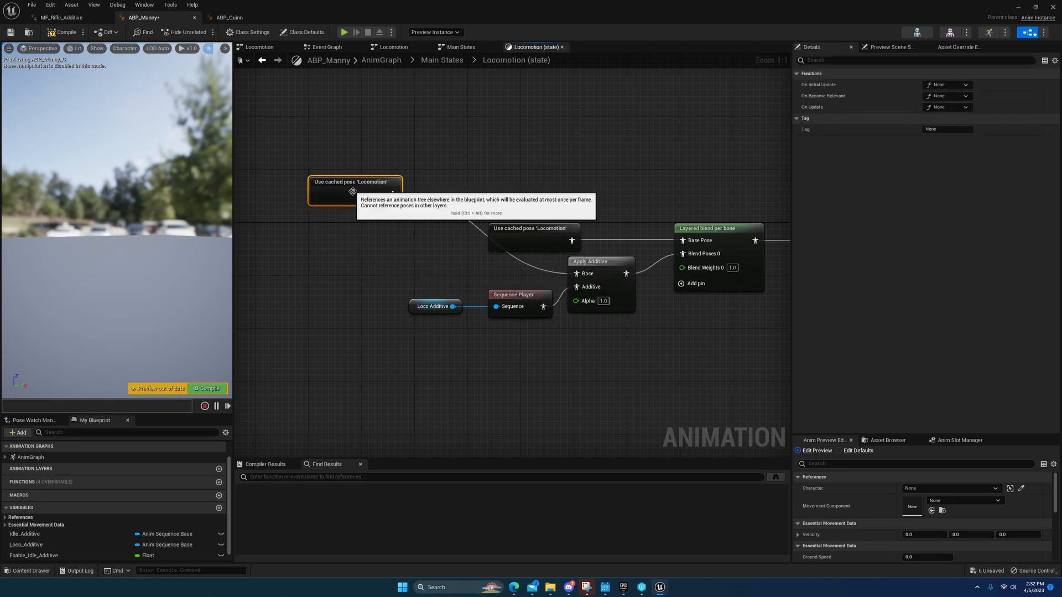
# Step: Paste the MM_Idle sequence player and connect it to Apply Additive's Base in place of the cached pose
pyautogui.moveTo(358, 258); pyautogui.dragTo(448, 166, button='right')
pyautogui.hotkey('ctrl', 'v')
pyautogui.moveTo(442, 164); pyautogui.dragTo(608, 177)
# Step: Expose MM_Idle's Sequence input as a pin and promote it to a variable named Idle_Additive_Base
pyautogui.click(1035, 201)
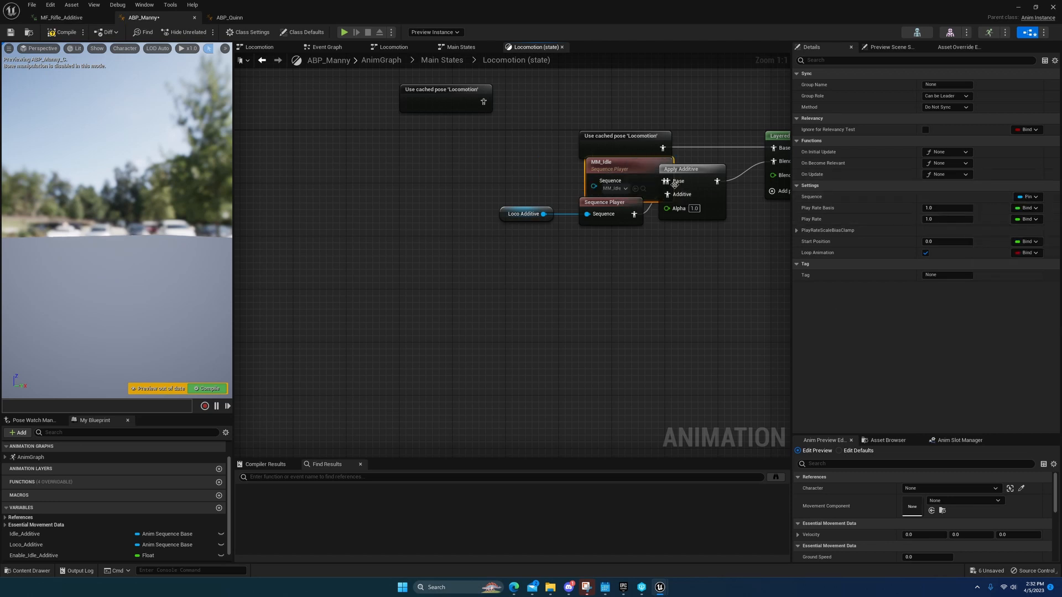
pyautogui.moveTo(648, 176); pyautogui.dragTo(508, 189)
pyautogui.click(546, 223)
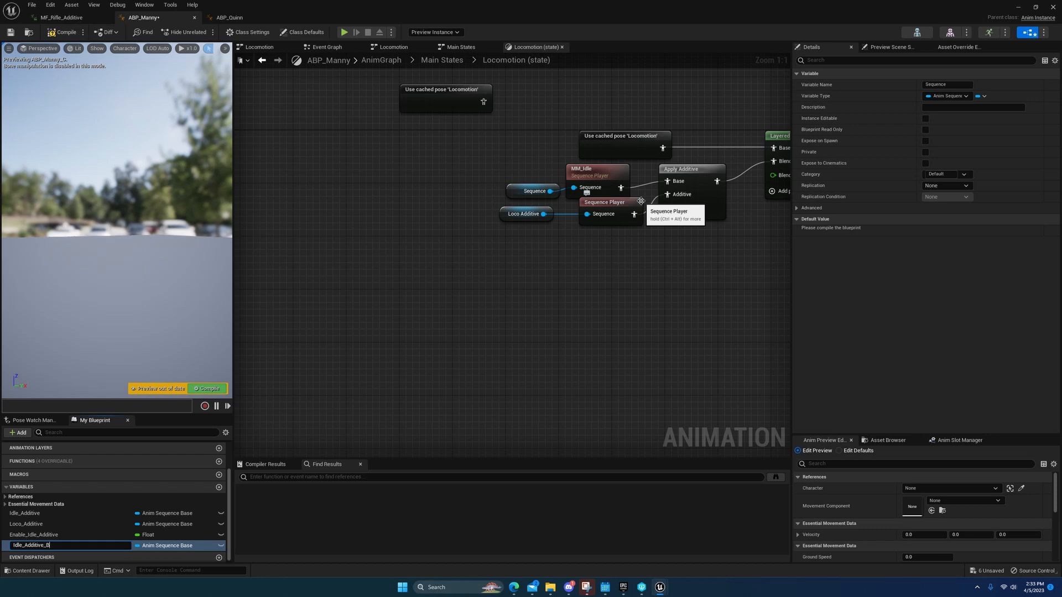
pyautogui.press('Return')
# Step: Align the Idle Additive Base and MM_Idle nodes above the Loco Additive and Sequence Player nodes
pyautogui.moveTo(540, 227); pyautogui.dragTo(488, 289, button='right')
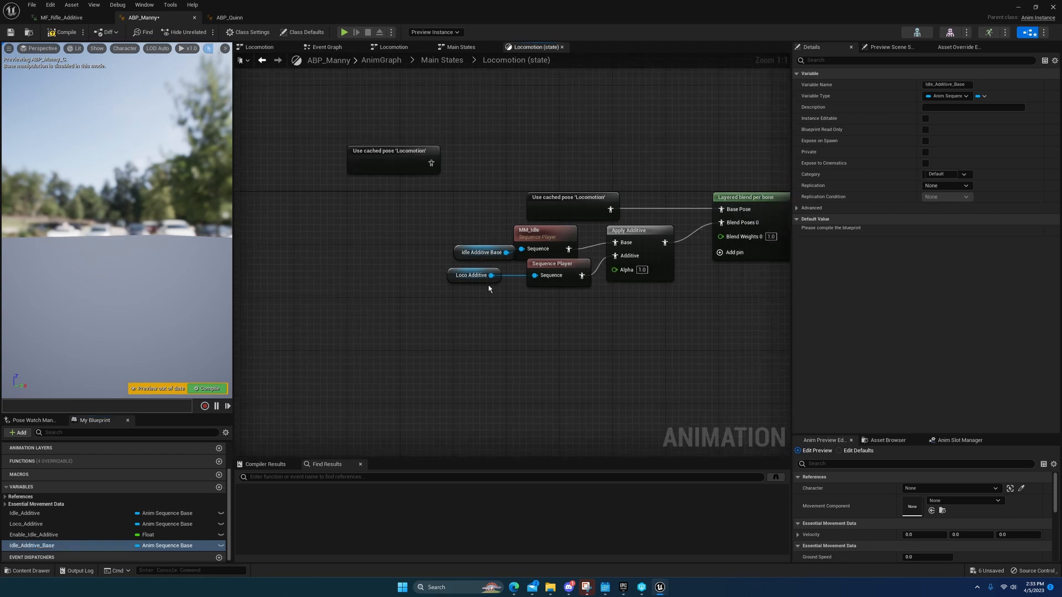
pyautogui.moveTo(457, 250); pyautogui.dragTo(437, 248)
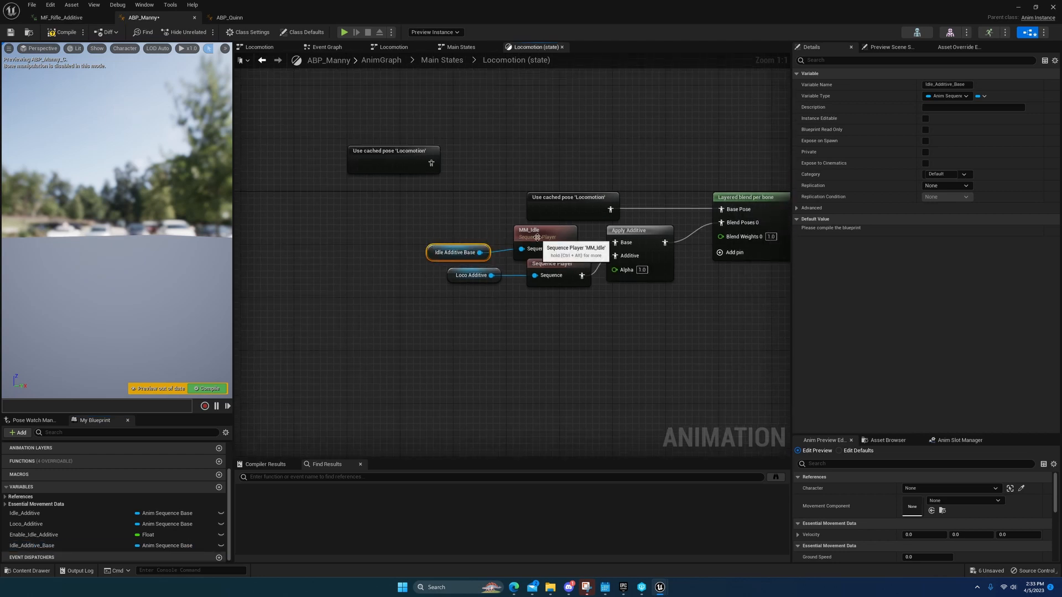
pyautogui.moveTo(537, 237); pyautogui.dragTo(547, 241)
pyautogui.click(460, 253)
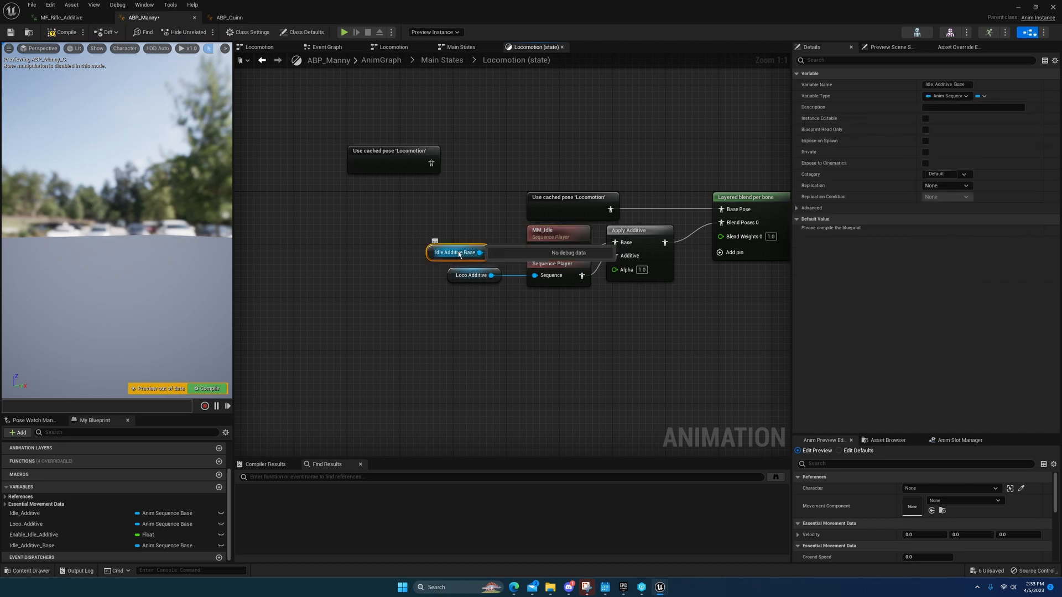
pyautogui.keyDown('shift'); pyautogui.click(556, 239); pyautogui.keyUp('shift')
pyautogui.moveTo(537, 234); pyautogui.dragTo(515, 168, button='right')
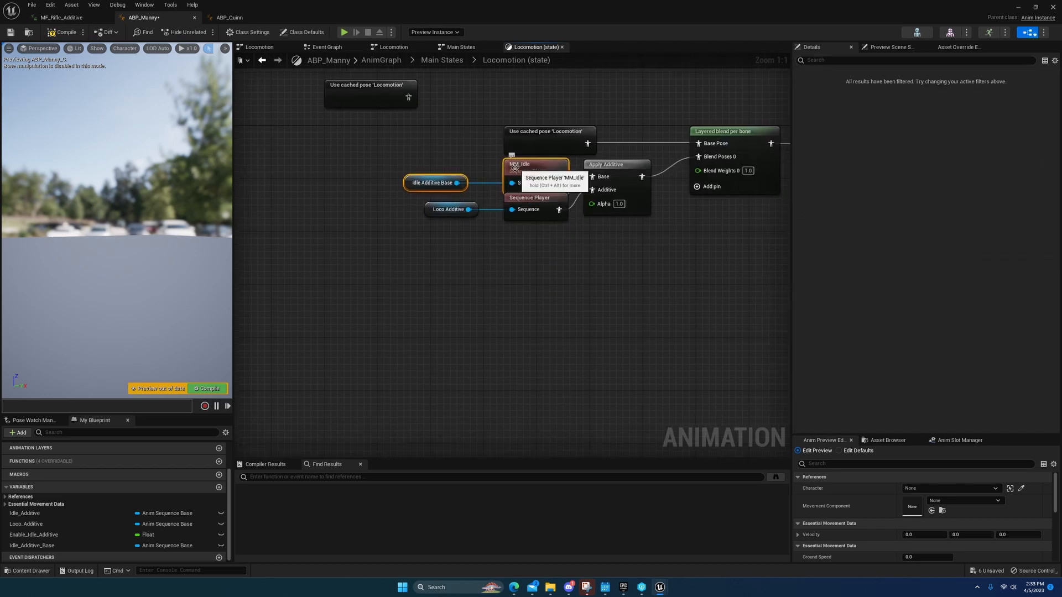
pyautogui.moveTo(501, 236); pyautogui.dragTo(511, 284, button='right')
pyautogui.click(534, 263)
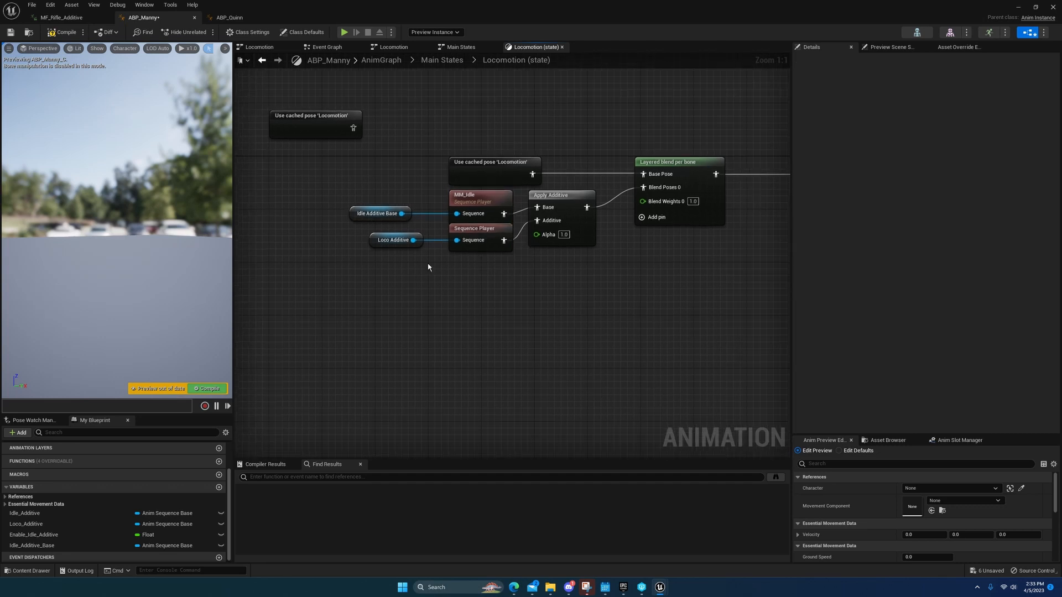
# Step: Set the default value of Idle_Additive_Base to MF_Idle, then compile and save the animation blueprint
pyautogui.click(29, 570)
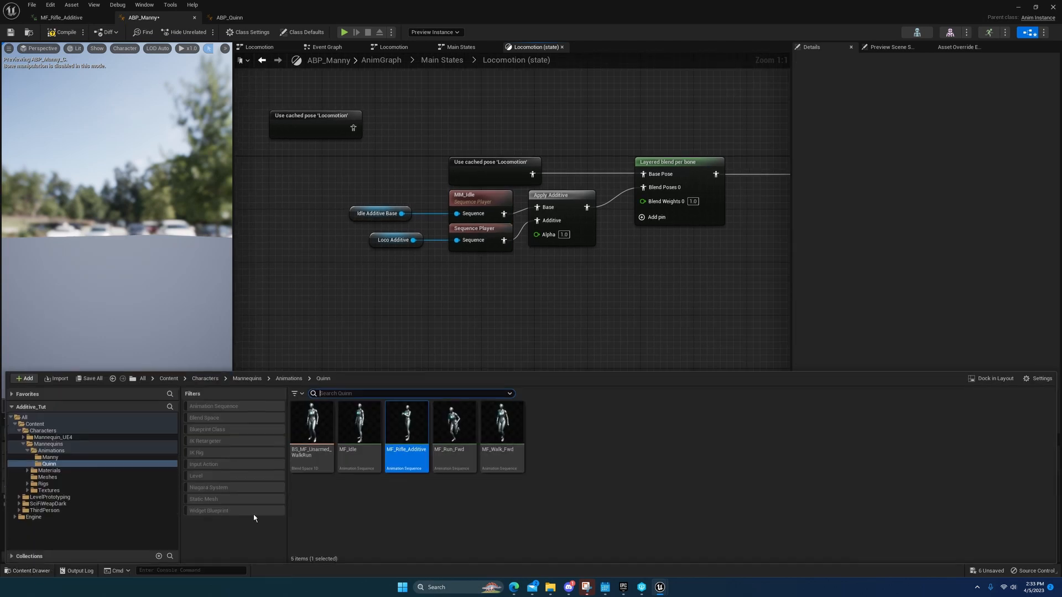
pyautogui.click(360, 423)
pyautogui.click(351, 213)
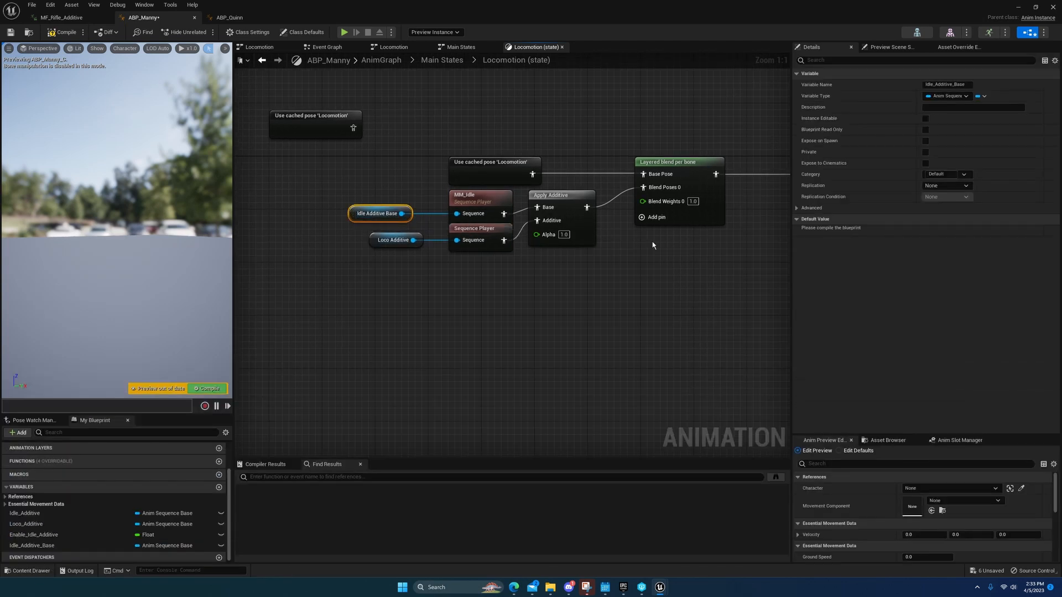
pyautogui.click(55, 38)
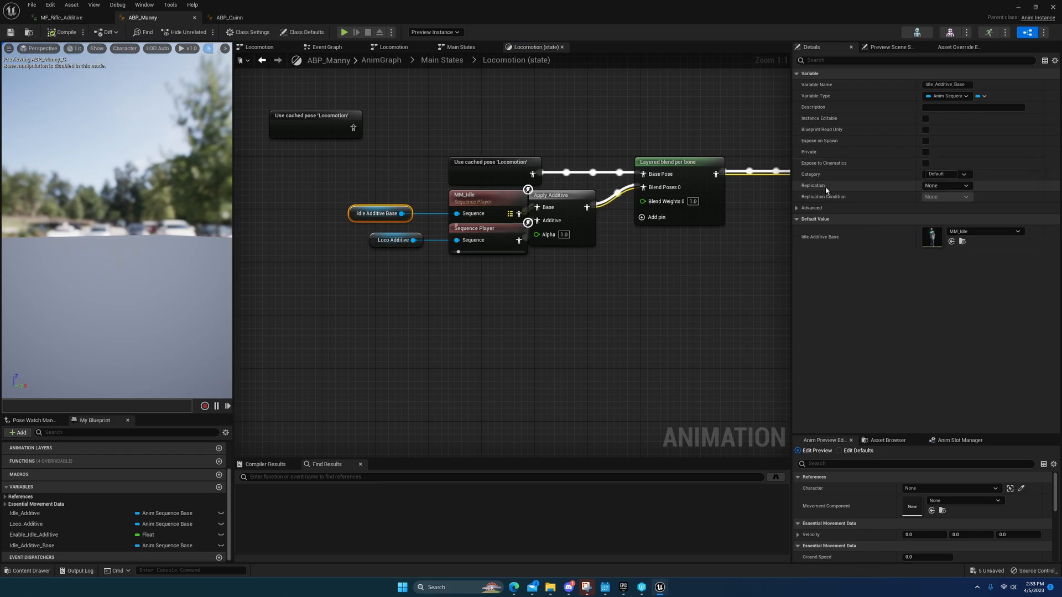
pyautogui.click(951, 241)
pyautogui.moveTo(618, 292); pyautogui.dragTo(553, 299, button='right')
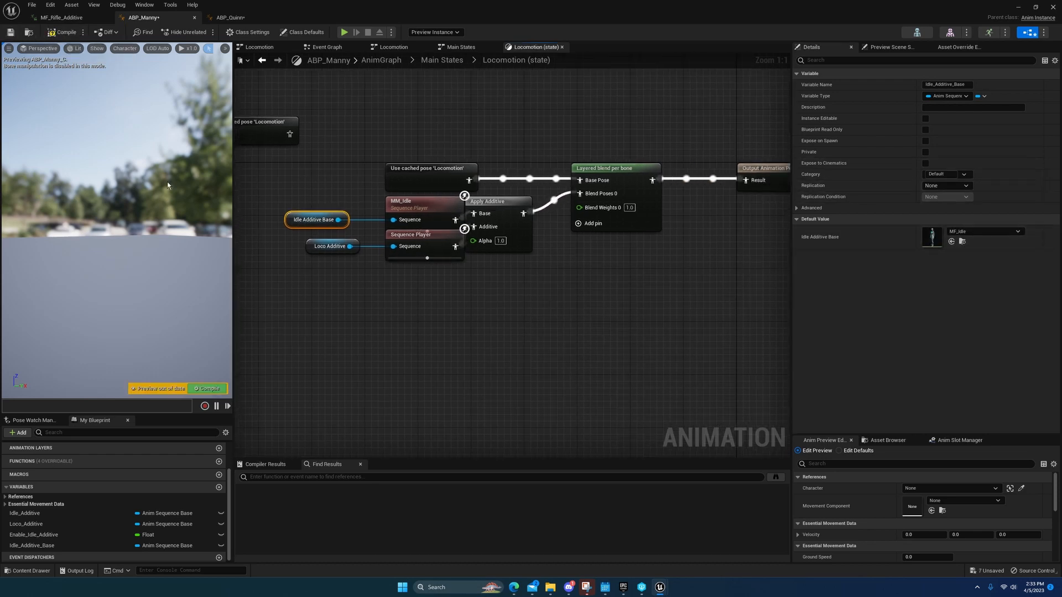
pyautogui.click(55, 34)
pyautogui.click(10, 33)
# Step: Check the Idle state's MM_Idle player and copy the Idle Additive Base and MM_Idle nodes from the Main States' Locomotion state
pyautogui.moveTo(246, 116); pyautogui.dragTo(344, 112, button='right')
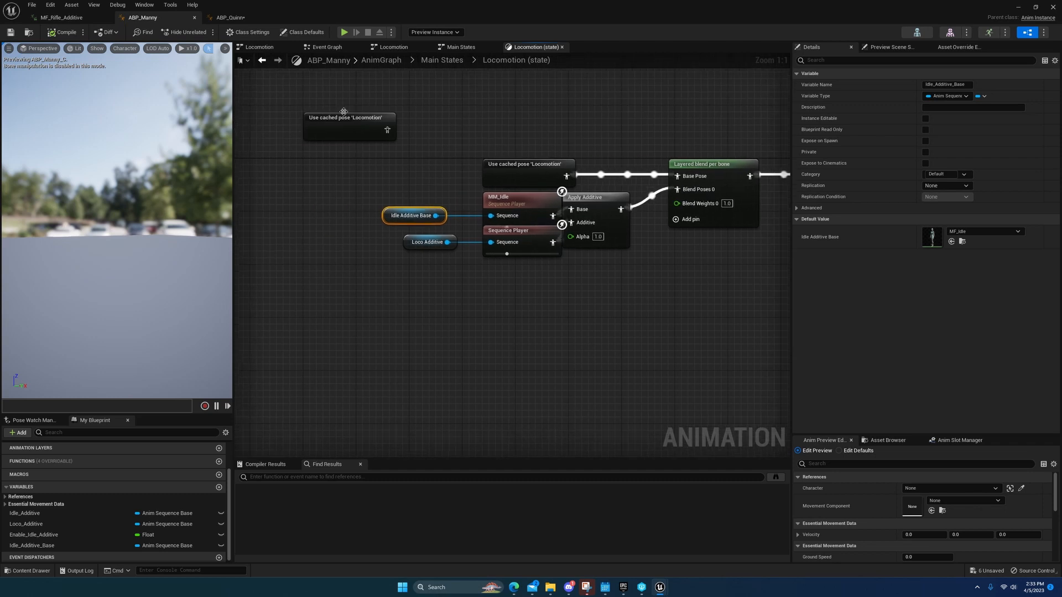
pyautogui.click(443, 59)
pyautogui.click(372, 48)
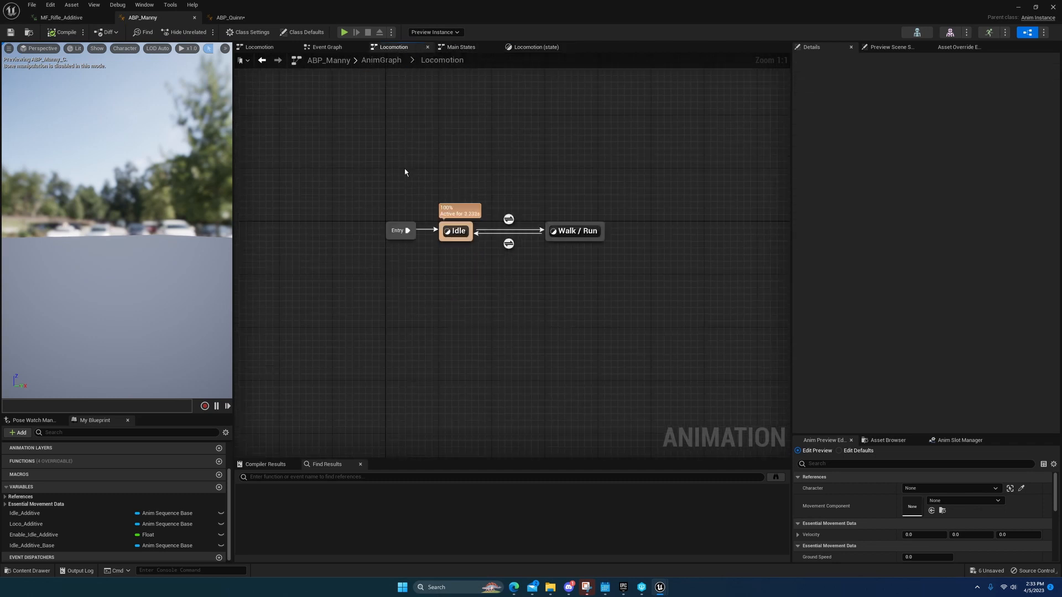
pyautogui.doubleClick(459, 230)
pyautogui.click(442, 235)
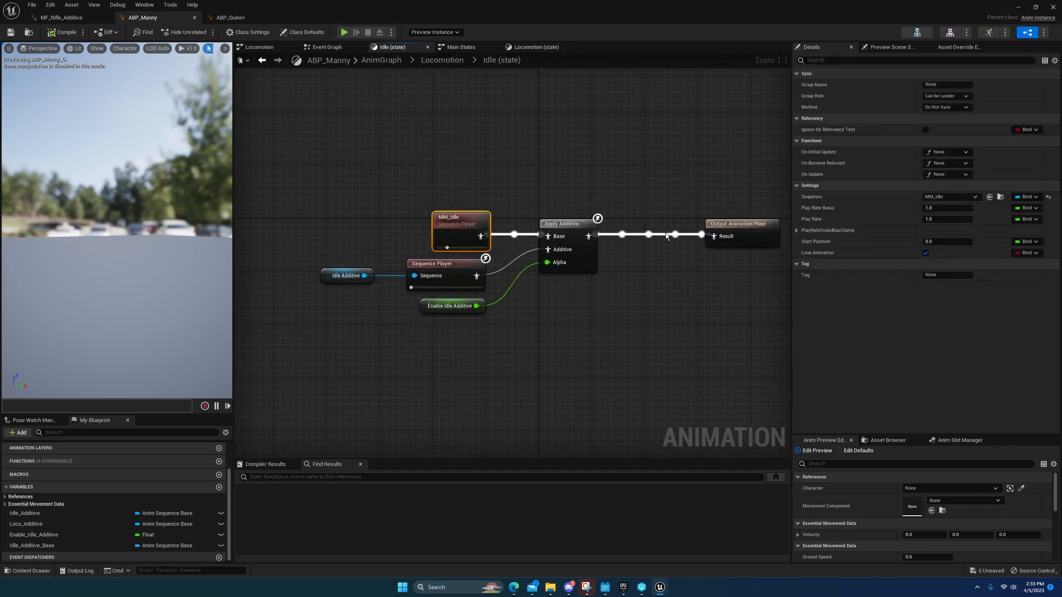
pyautogui.click(471, 51)
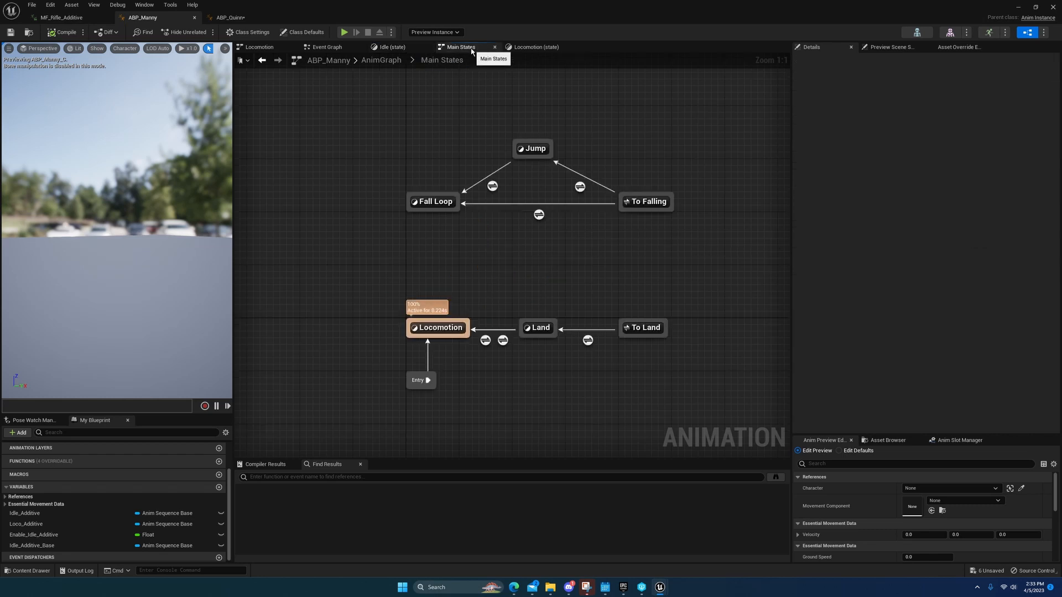
pyautogui.doubleClick(438, 327)
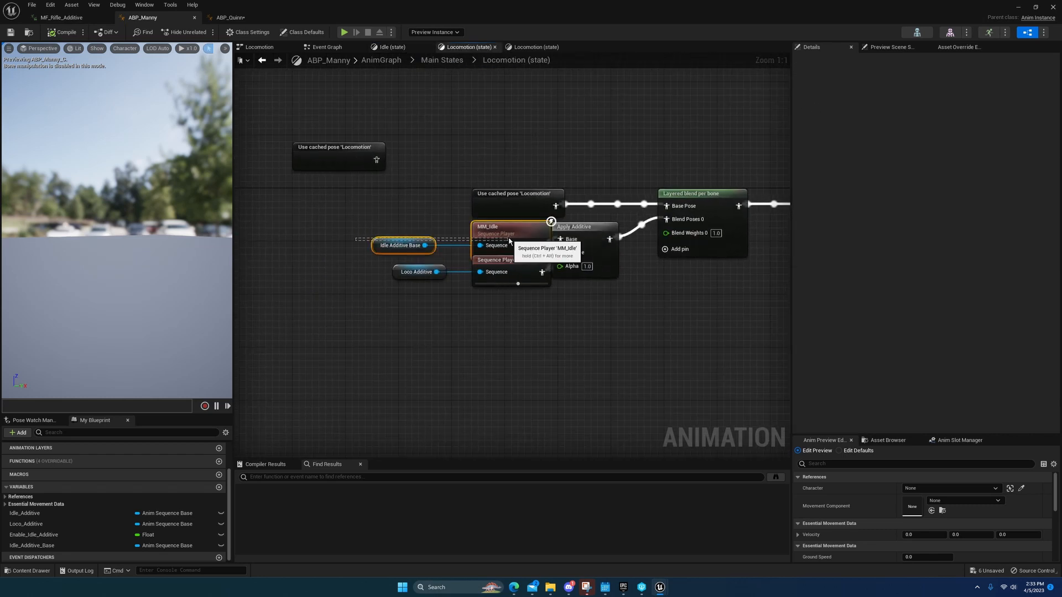
# Step: Paste the copied Idle Additive Base and MM_Idle nodes into the Locomotion state machine's Idle state
pyautogui.click(442, 60)
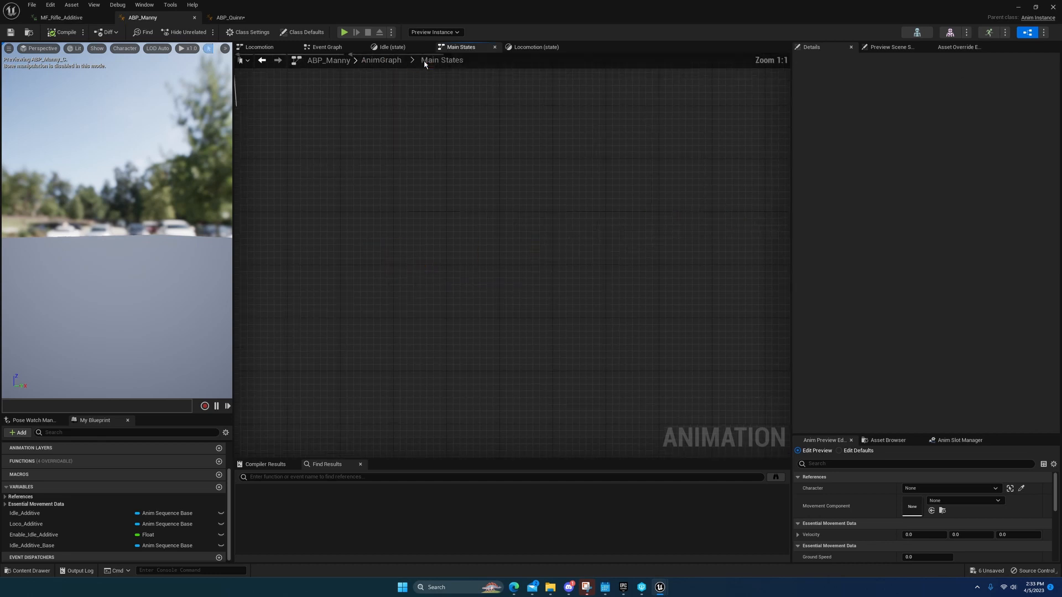
pyautogui.click(378, 62)
pyautogui.moveTo(403, 225); pyautogui.dragTo(431, 238, button='right')
pyautogui.doubleClick(299, 180)
pyautogui.moveTo(344, 227); pyautogui.dragTo(432, 216, button='right')
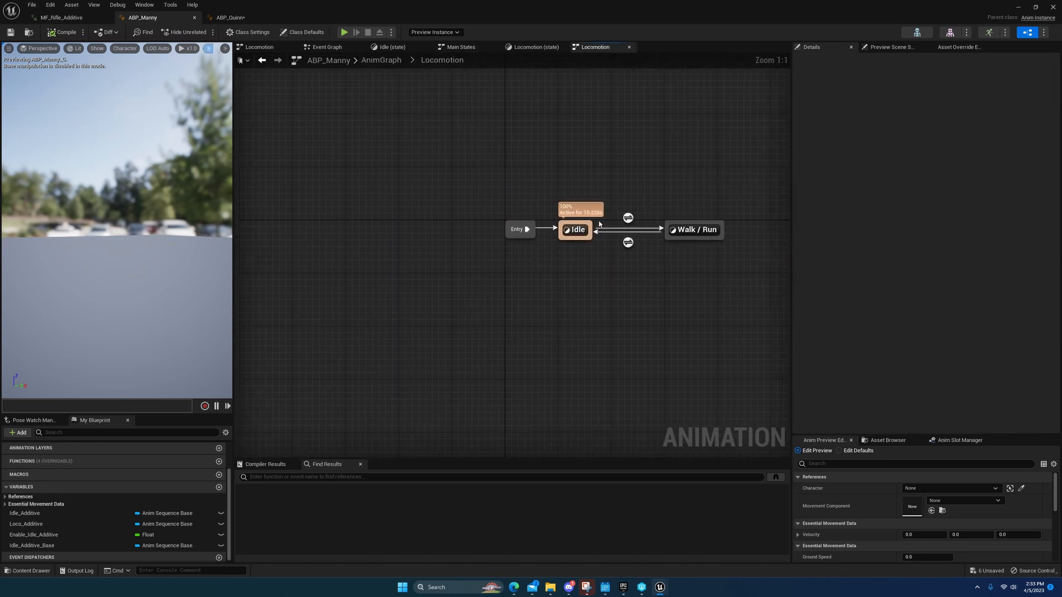
pyautogui.doubleClick(572, 231)
pyautogui.hotkey('ctrl', 'v')
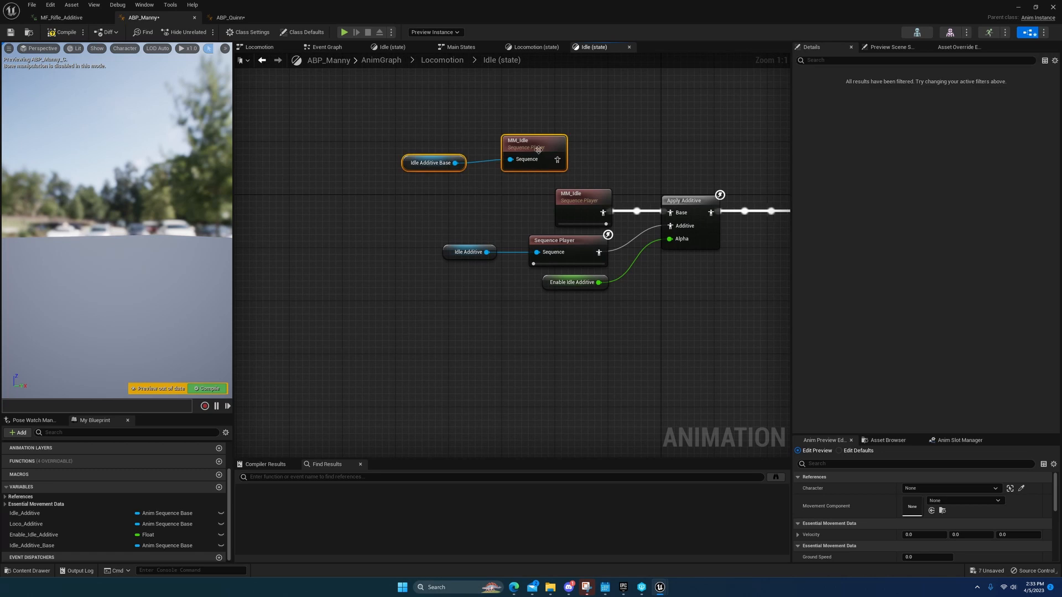
# Step: Replace the original MM_Idle player on Apply Additive's Base with the pasted one, delete the original, and align the pasted nodes
pyautogui.moveTo(561, 168); pyautogui.dragTo(595, 168)
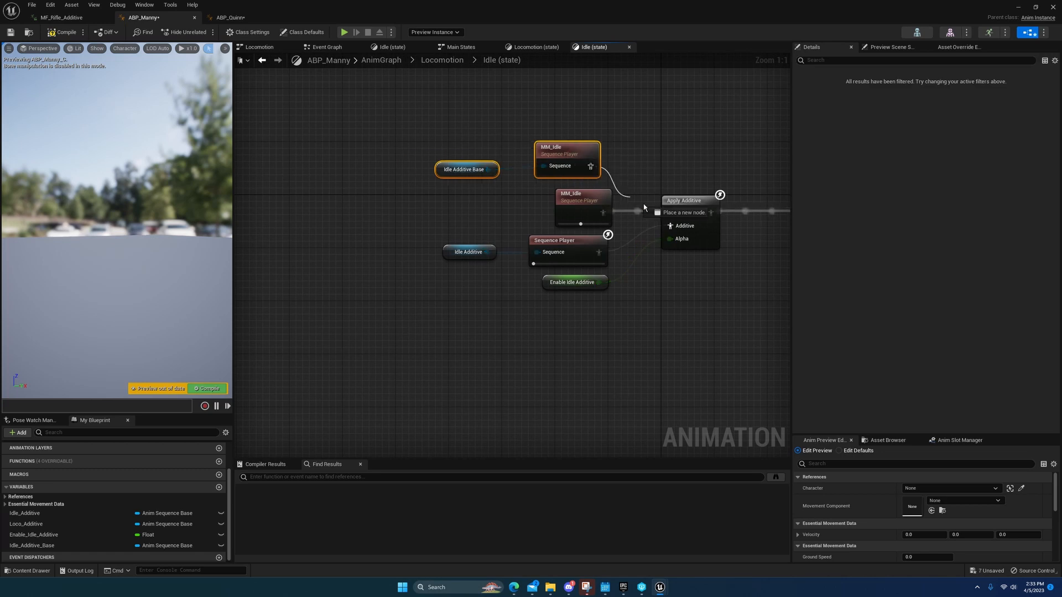
pyautogui.moveTo(668, 214); pyautogui.dragTo(669, 214)
pyautogui.click(570, 195)
pyautogui.press('Delete')
pyautogui.moveTo(543, 200); pyautogui.dragTo(553, 205, button='right')
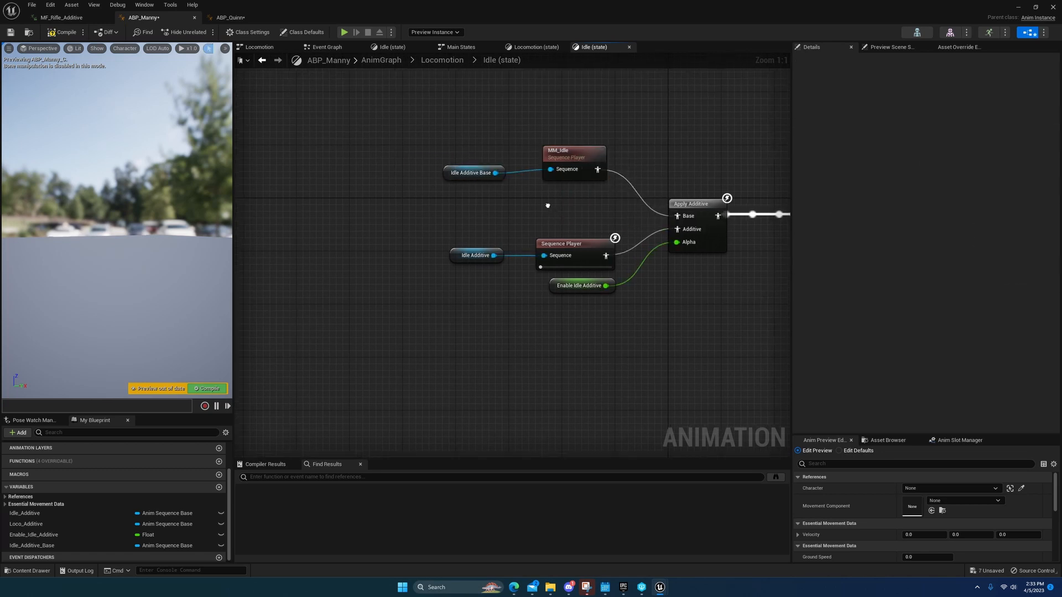
pyautogui.moveTo(581, 170); pyautogui.dragTo(582, 209)
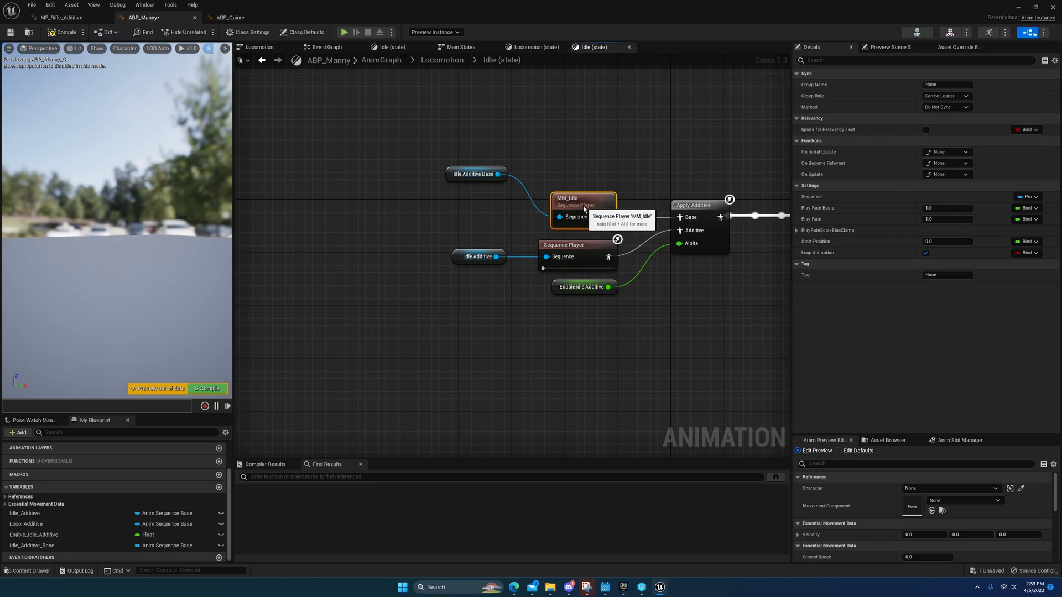
pyautogui.moveTo(474, 178); pyautogui.dragTo(481, 219)
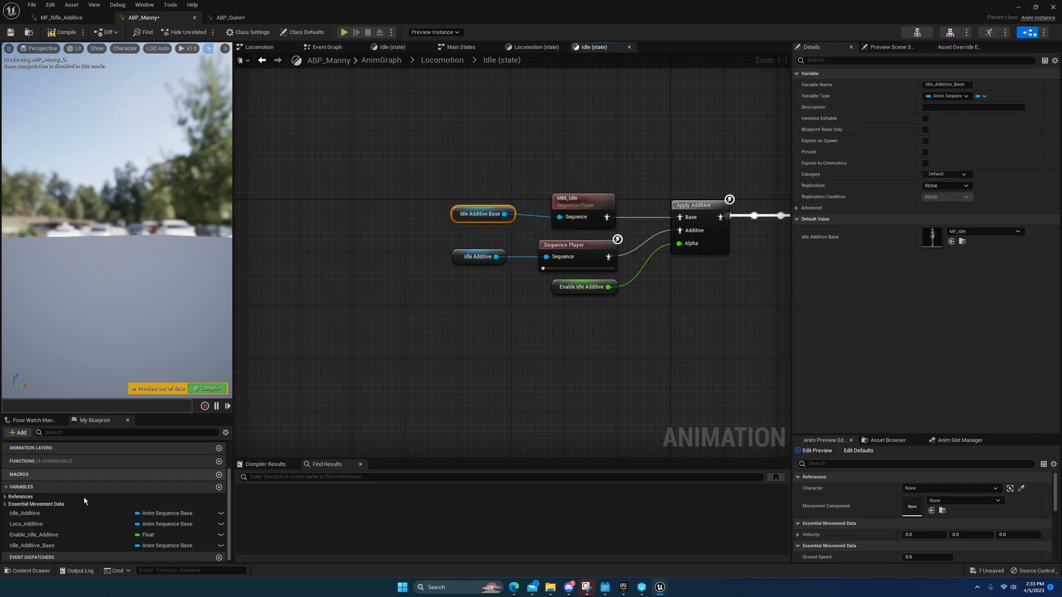
# Step: Rename the Idle_Additive_Base variable to Idle_Anim
pyautogui.doubleClick(33, 546)
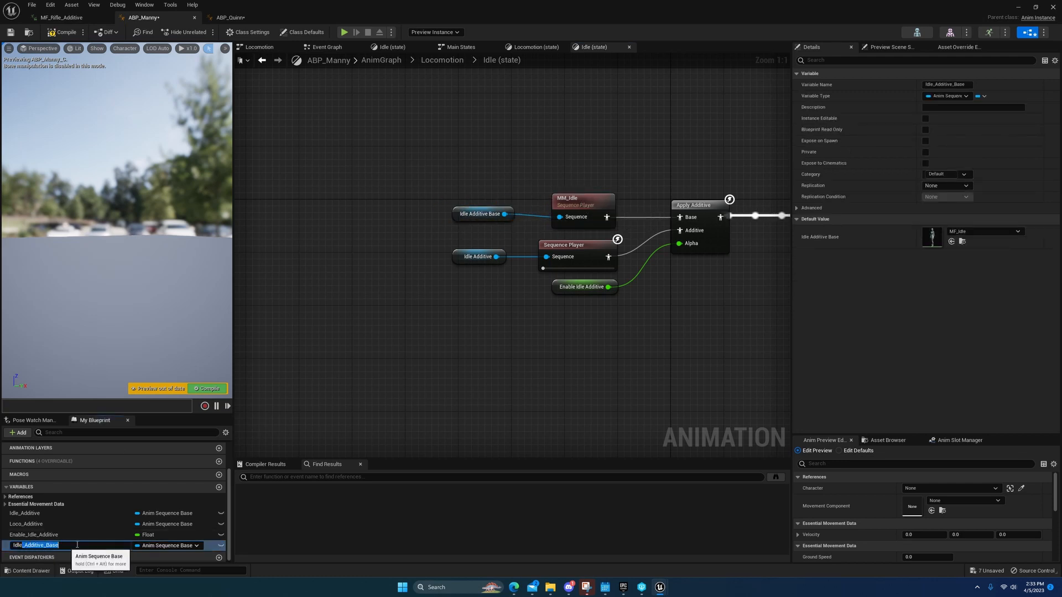
pyautogui.press('Escape')
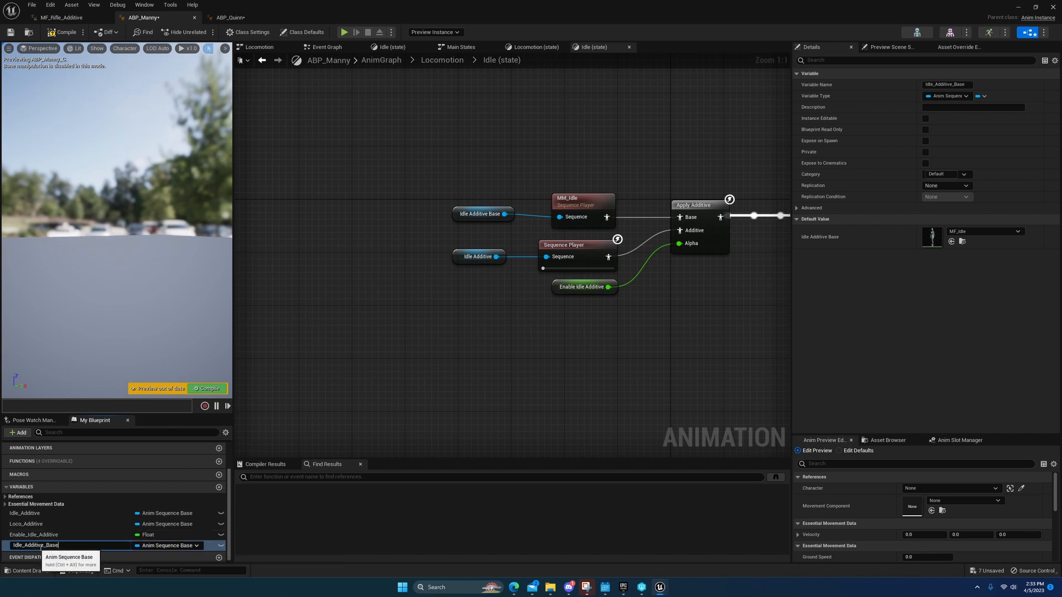
pyautogui.moveTo(44, 549); pyautogui.dragTo(253, 448)
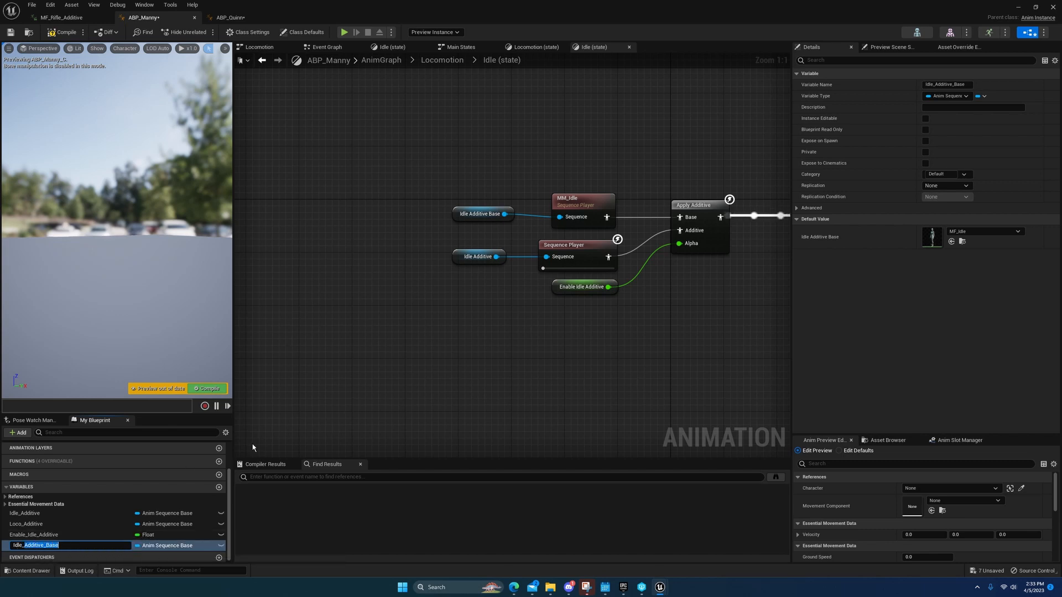
pyautogui.press('Return')
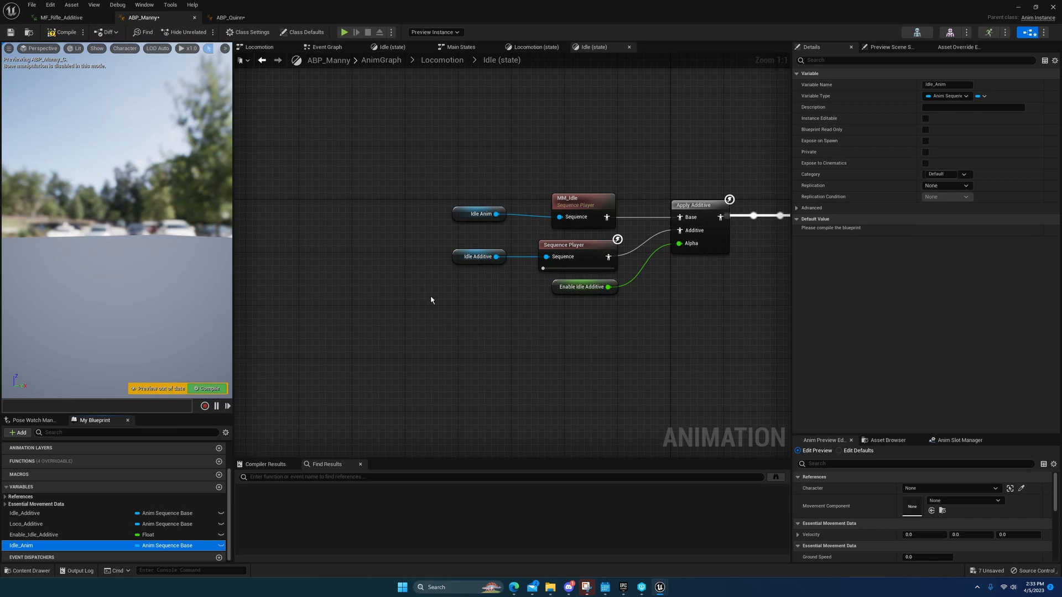
# Step: Straighten the connection between the Idle Anim node and the MM_Idle player, then compile and save ABP_Manny
pyautogui.moveTo(431, 297); pyautogui.dragTo(391, 331, button='right')
pyautogui.click(421, 250)
pyautogui.keyDown('ctrl'); pyautogui.click(538, 237); pyautogui.keyUp('ctrl')
pyautogui.press('q')
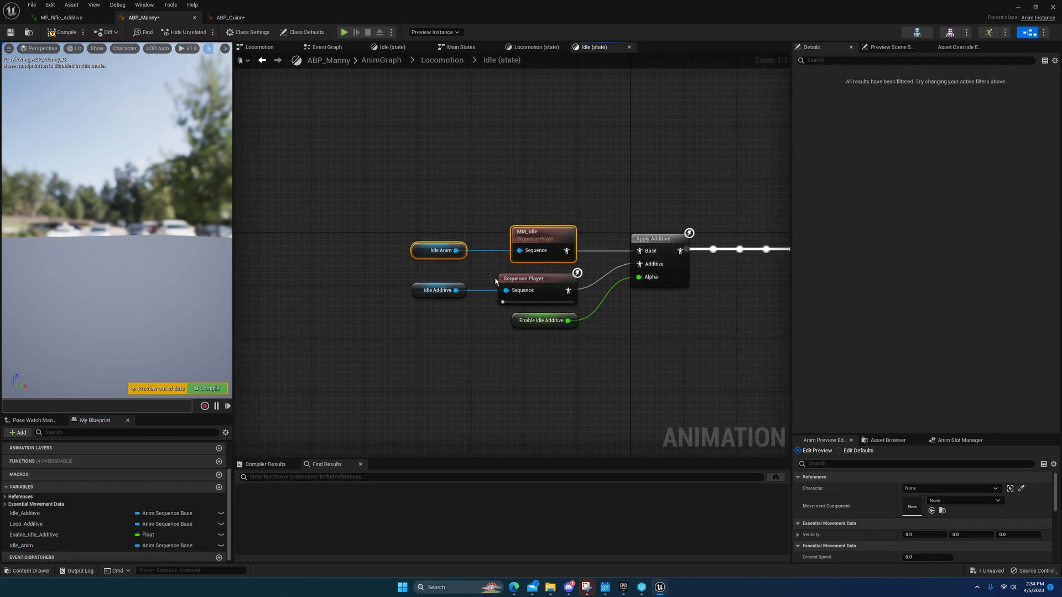
pyautogui.moveTo(496, 281); pyautogui.dragTo(479, 249, button='right')
pyautogui.click(401, 246)
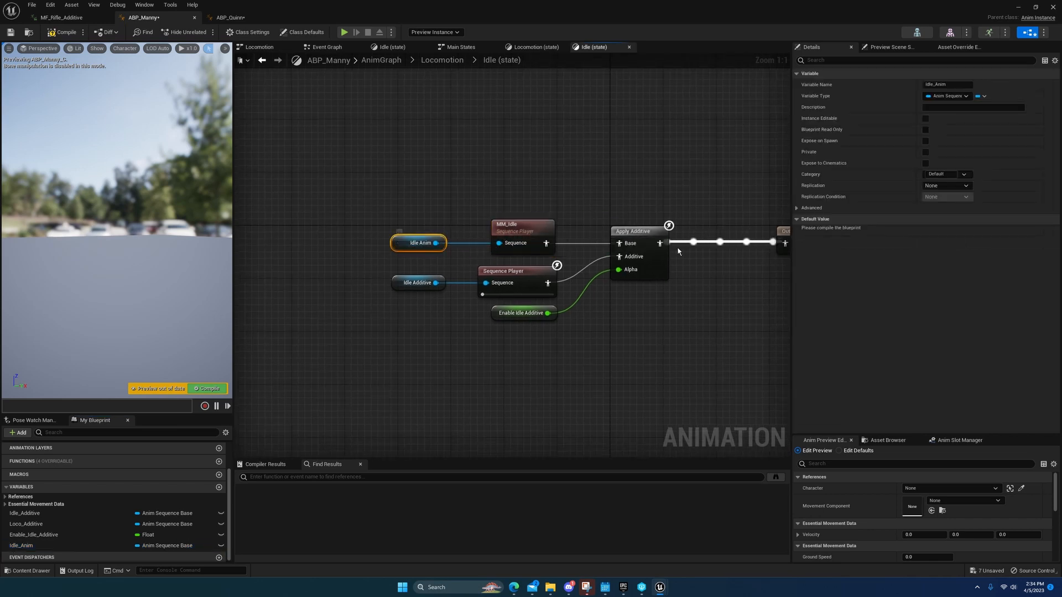
pyautogui.click(50, 33)
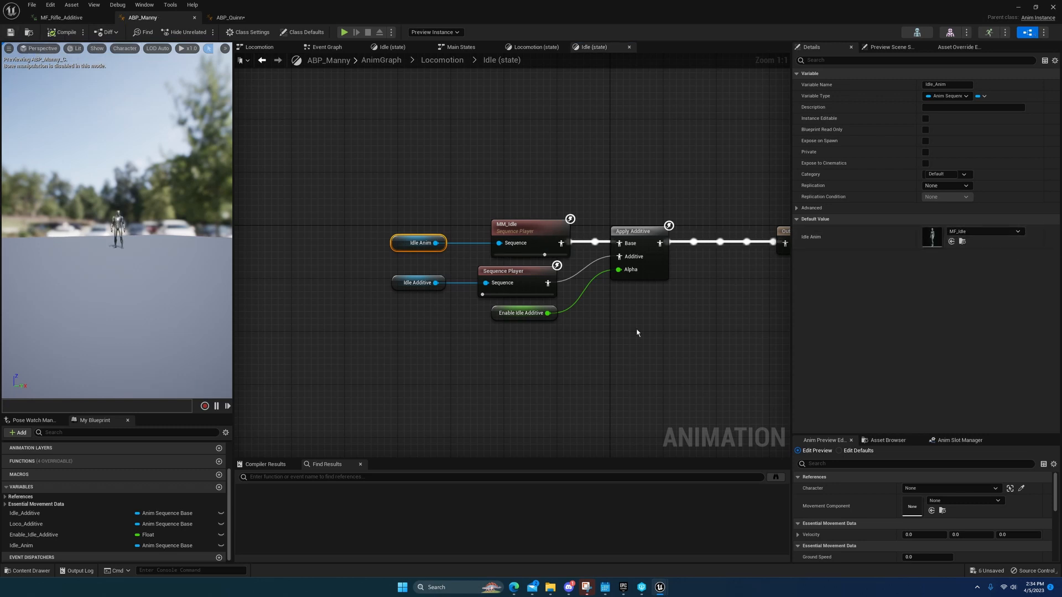
pyautogui.moveTo(635, 332); pyautogui.dragTo(686, 295, button='right')
# Step: Show ABP_Quinn's class defaults to check its inherited additive and idle variables
pyautogui.click(230, 17)
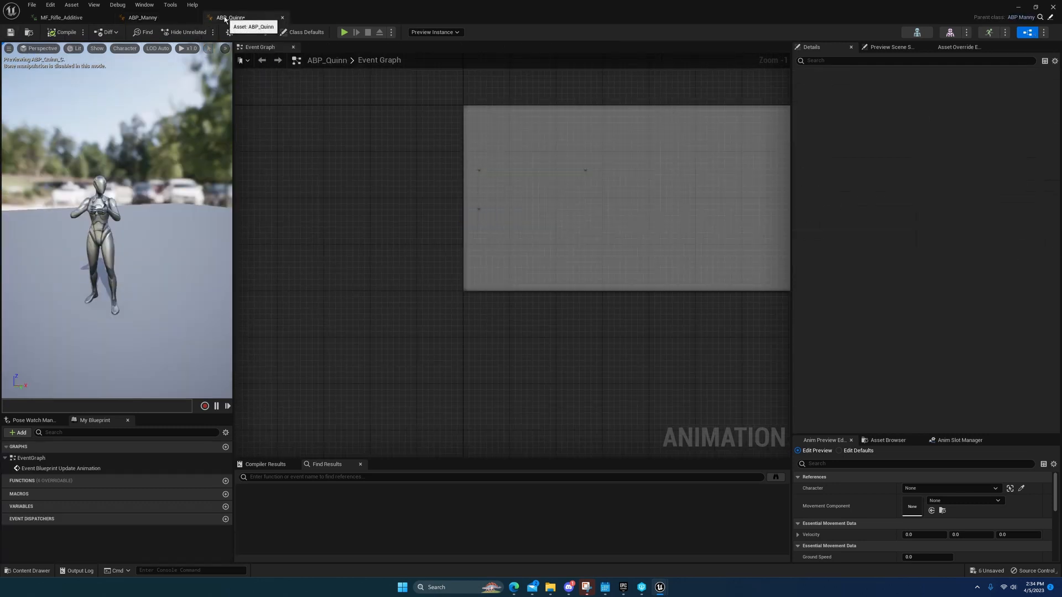
pyautogui.click(983, 153)
pyautogui.click(977, 155)
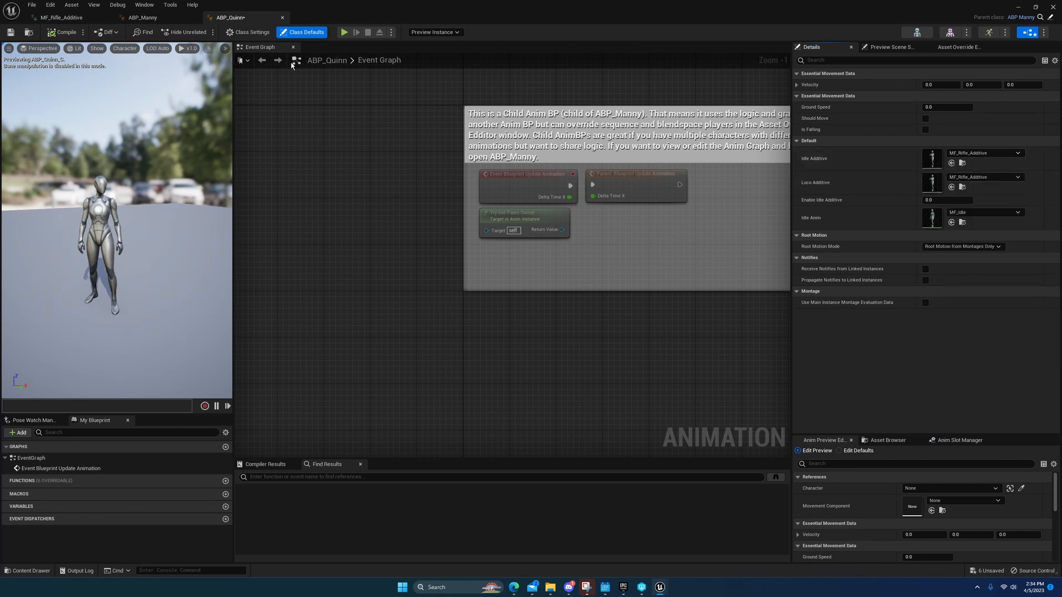
# Step: Set the default value of Idle_Anim to MM_Idle in ABP_Manny and compile the blueprint
pyautogui.click(157, 18)
pyautogui.click(984, 231)
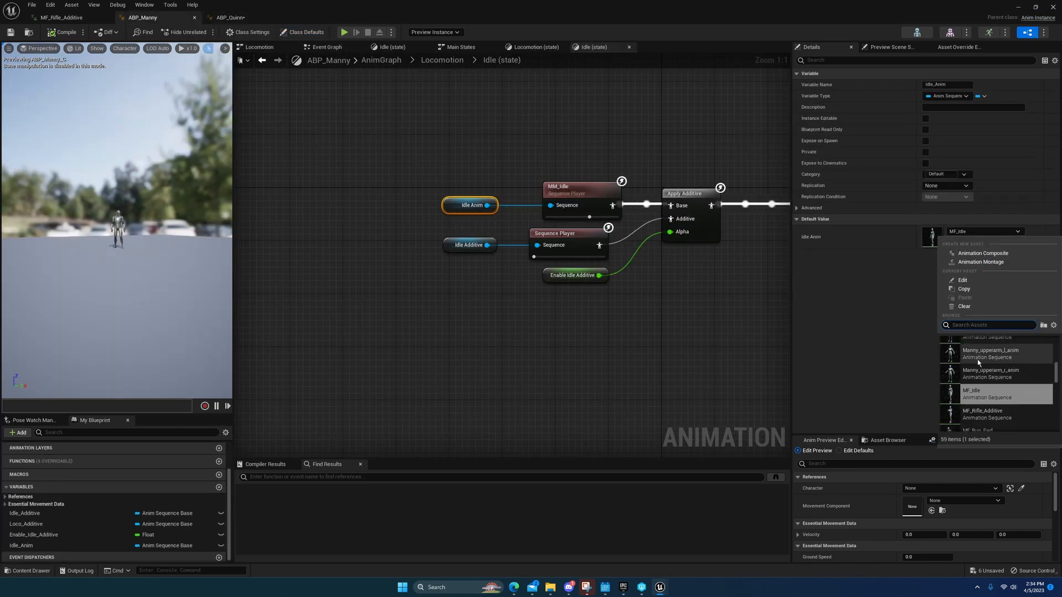
pyautogui.scroll(-2, 1000, 379)
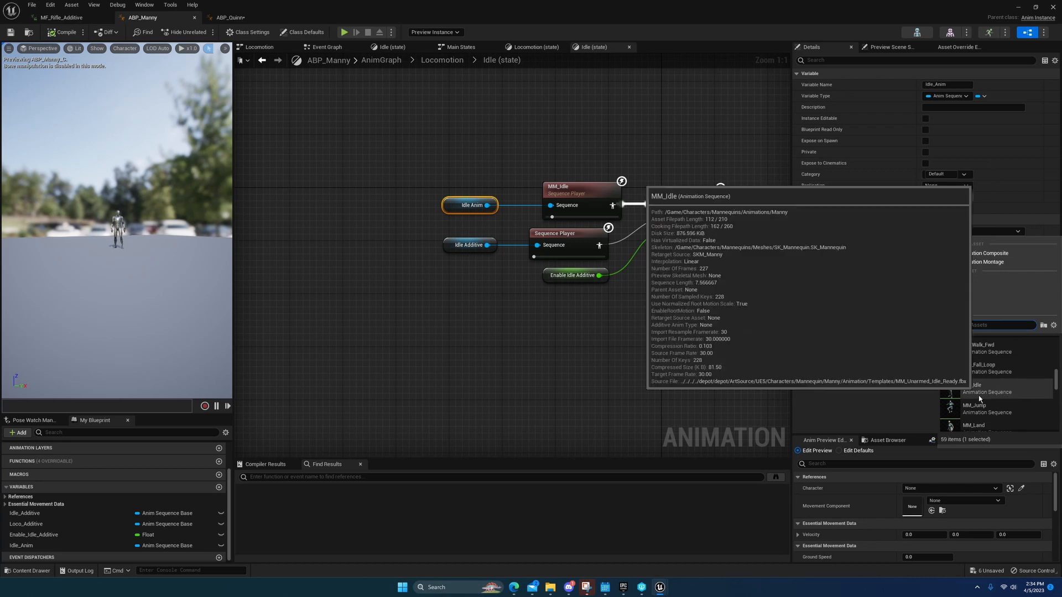
pyautogui.click(990, 400)
pyautogui.moveTo(447, 250); pyautogui.dragTo(532, 262, button='right')
pyautogui.click(61, 32)
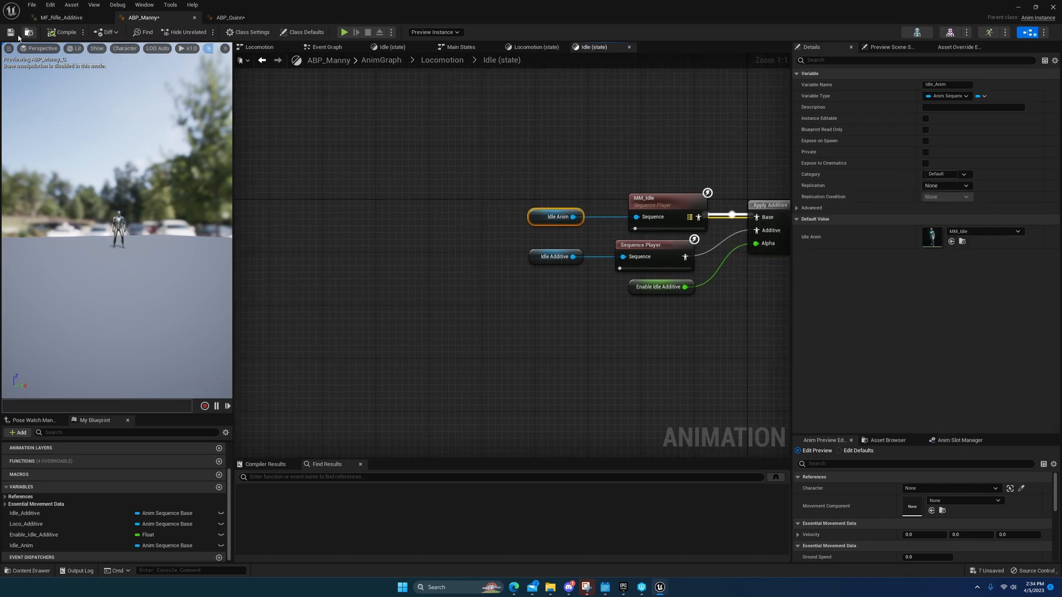
# Step: Override Idle Anim with MF_Idle in ABP_Quinn's class defaults, then compile and save that blueprint
pyautogui.click(230, 17)
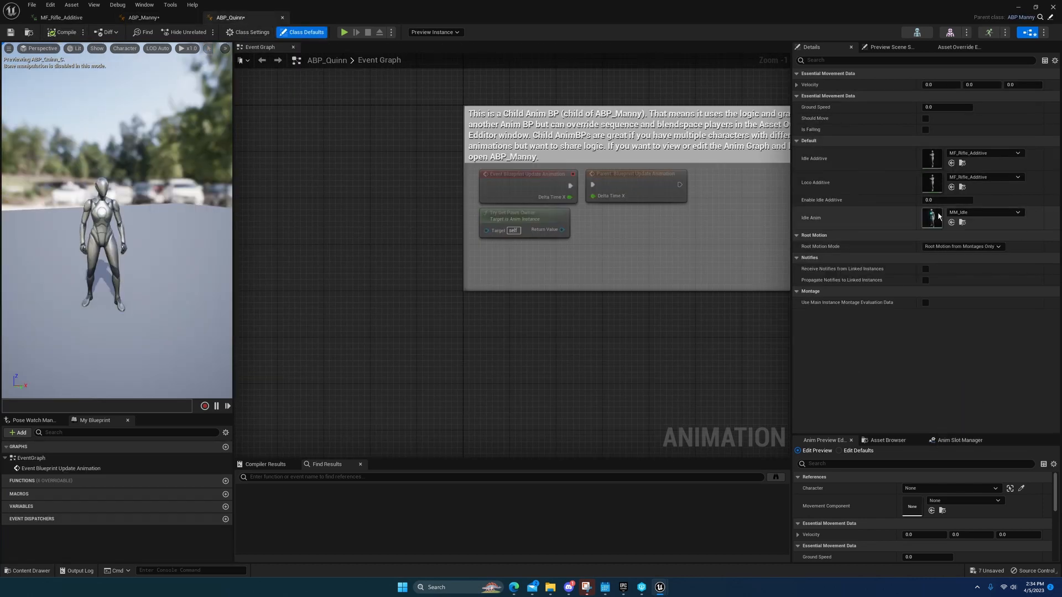
pyautogui.click(985, 212)
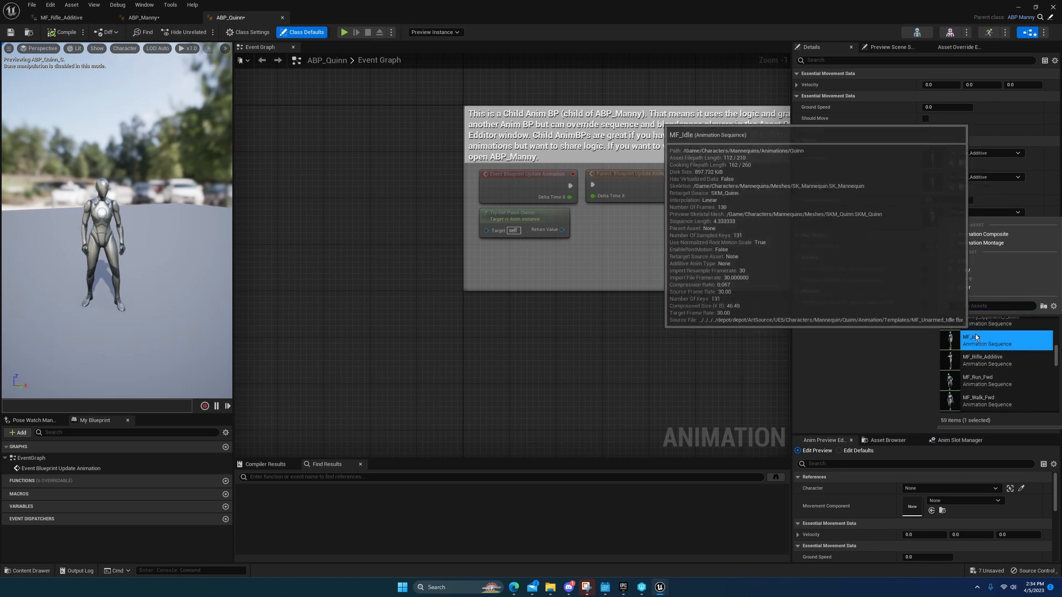
pyautogui.click(974, 338)
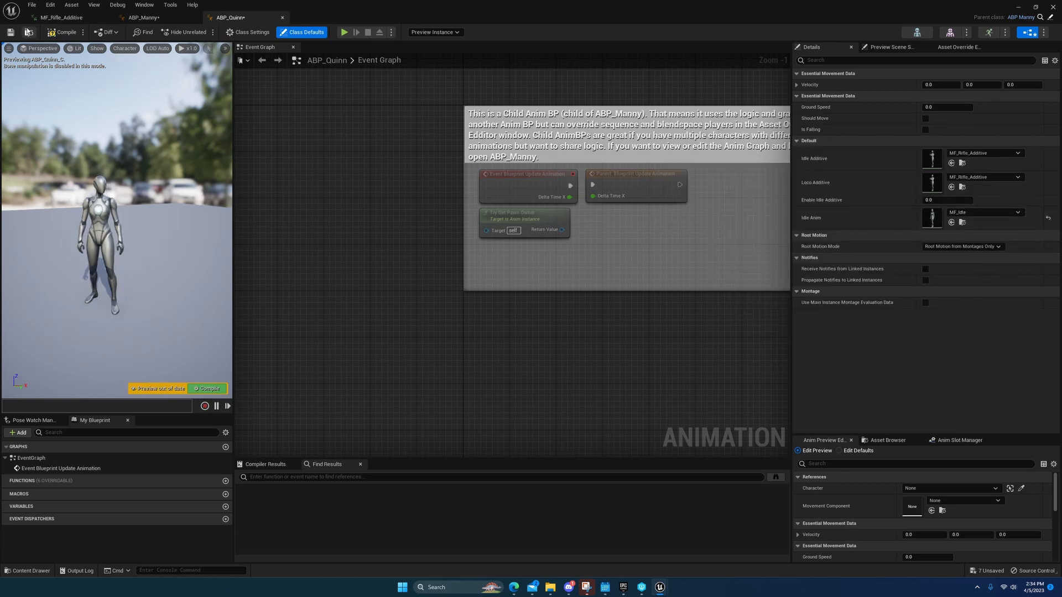
pyautogui.click(65, 33)
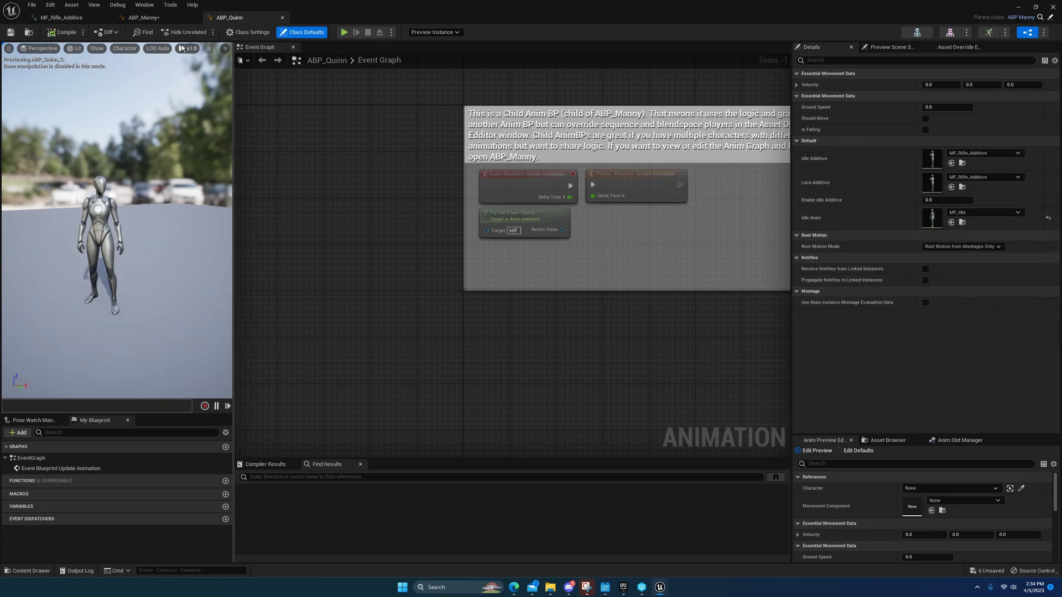
# Step: Open the Locomotion state inside ABP_Manny's Main States state machine
pyautogui.click(143, 17)
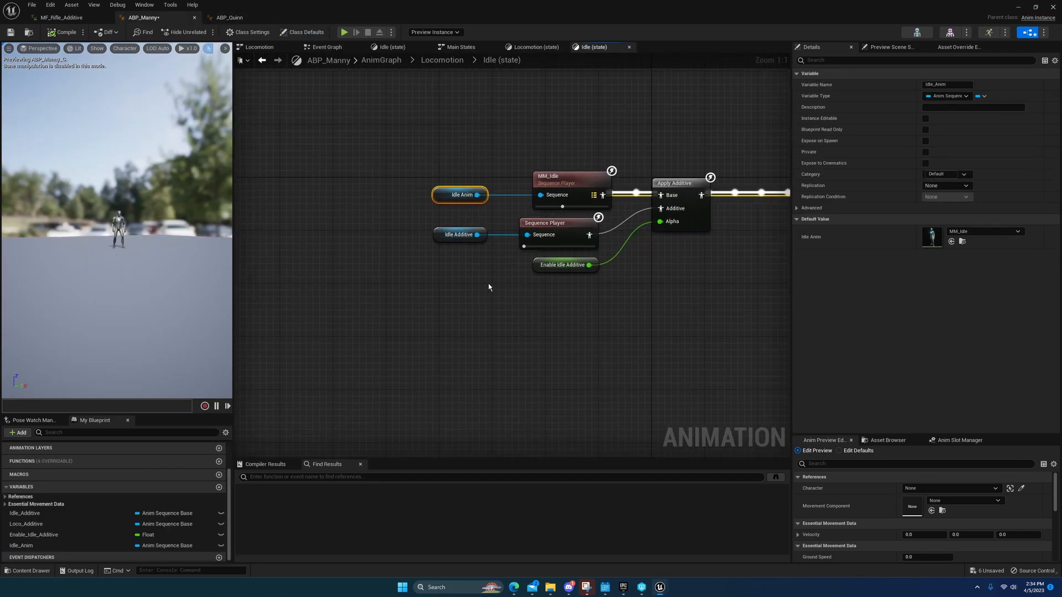
pyautogui.click(442, 60)
pyautogui.click(381, 60)
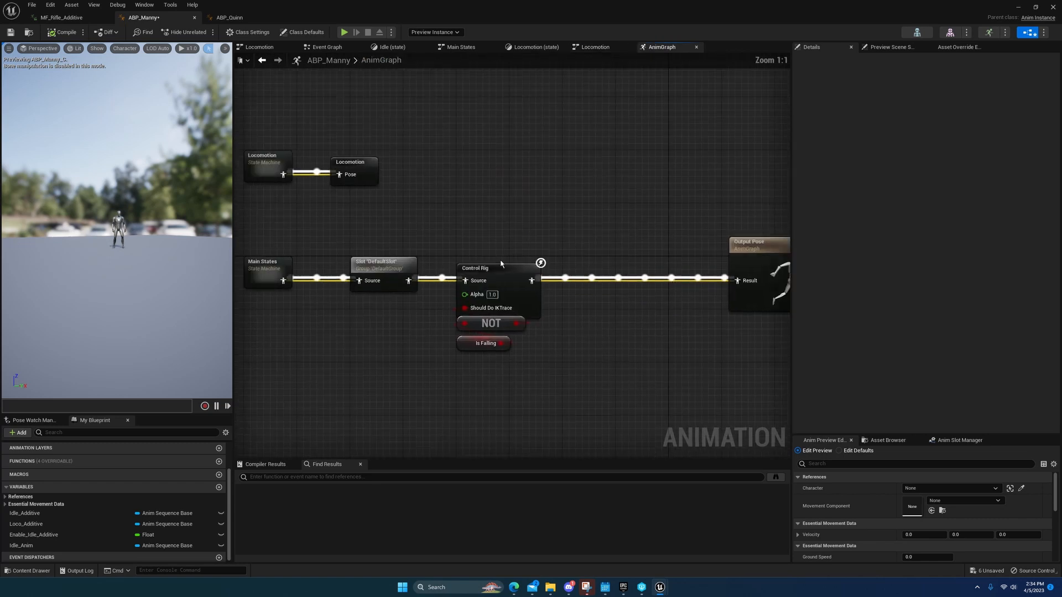
pyautogui.doubleClick(292, 281)
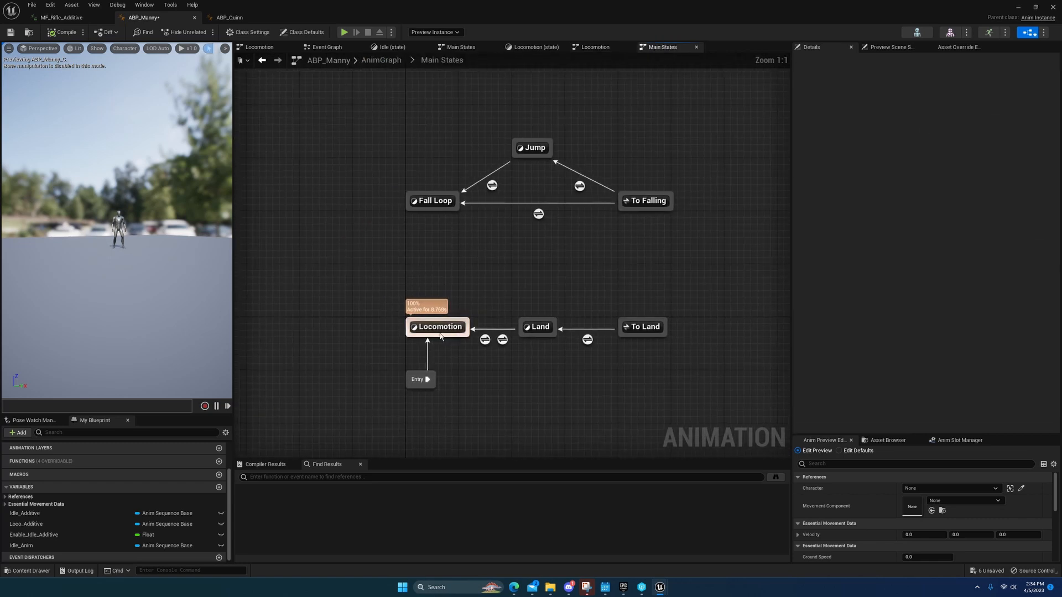
pyautogui.doubleClick(438, 327)
pyautogui.moveTo(438, 330); pyautogui.dragTo(559, 274, button='right')
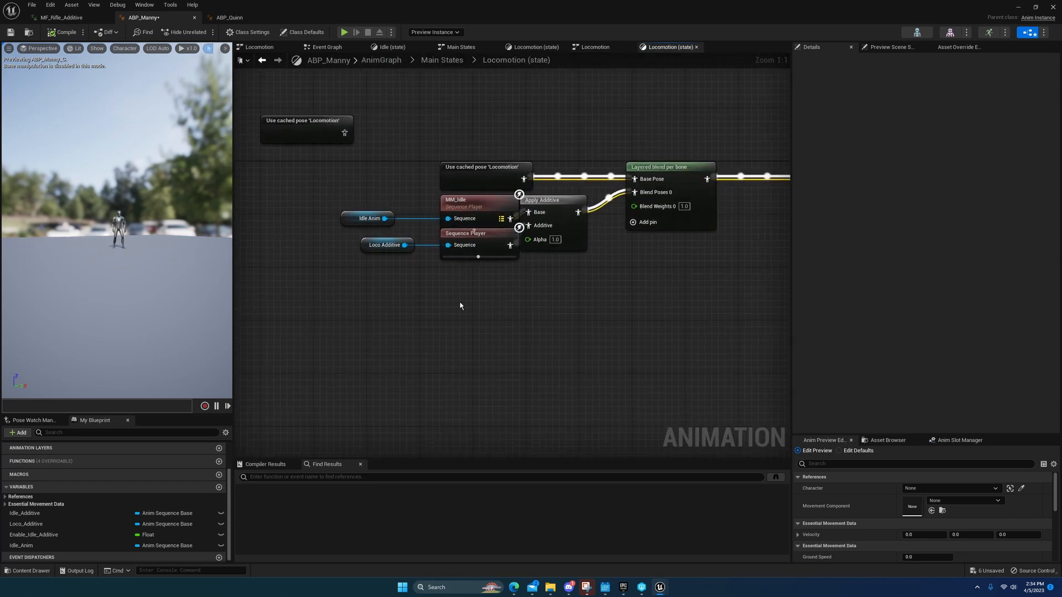
# Step: Move the additive node group below the cached pose, separate its sequence players from Apply Additive, and straighten the variable connections
pyautogui.moveTo(356, 299); pyautogui.dragTo(560, 229)
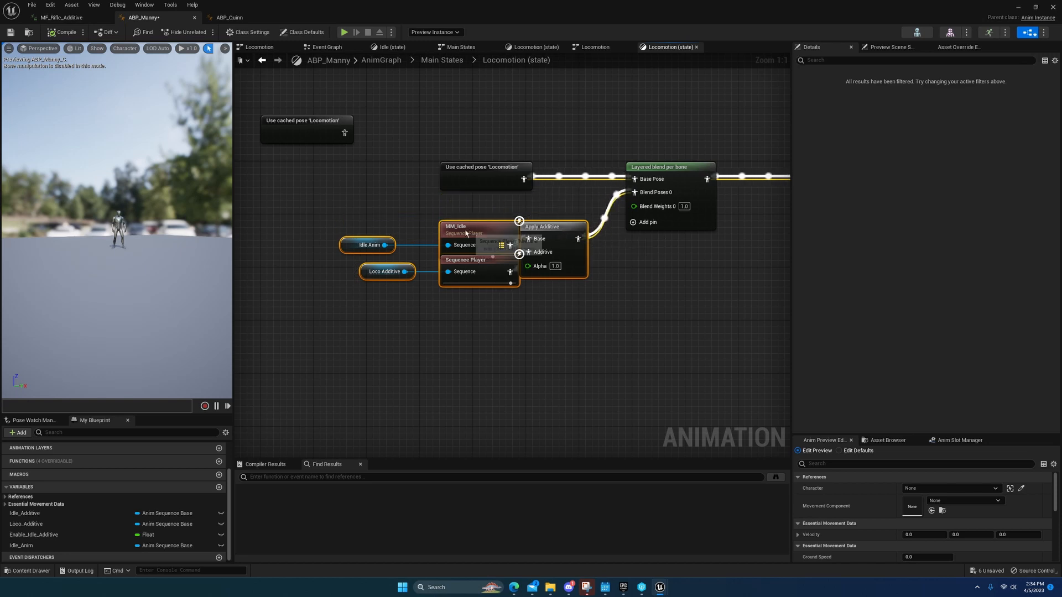
pyautogui.click(486, 234)
pyautogui.moveTo(487, 234); pyautogui.dragTo(476, 228)
pyautogui.moveTo(497, 271); pyautogui.dragTo(482, 271)
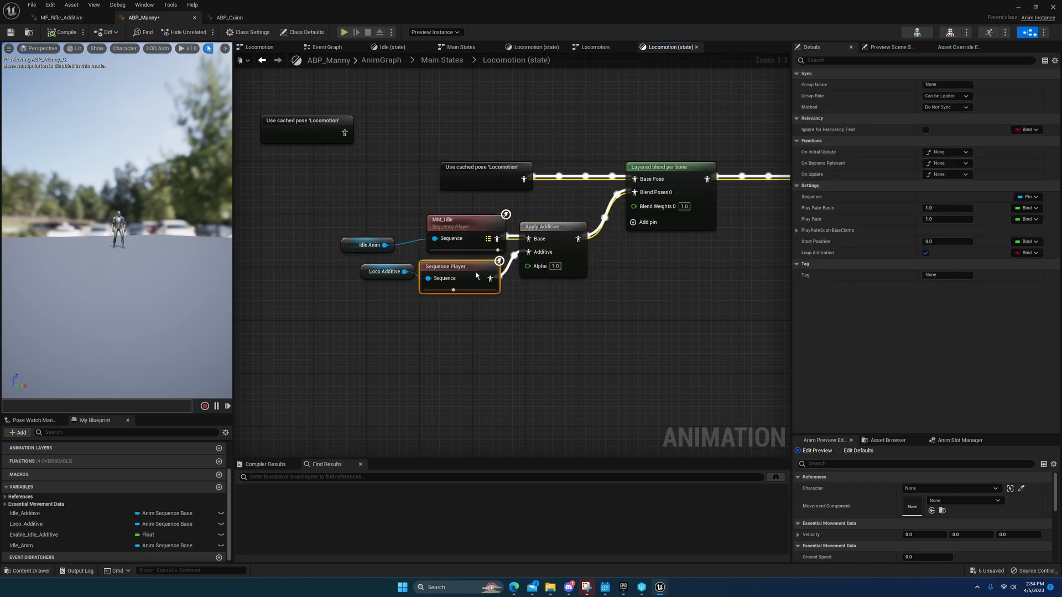
pyautogui.moveTo(351, 247); pyautogui.dragTo(370, 237)
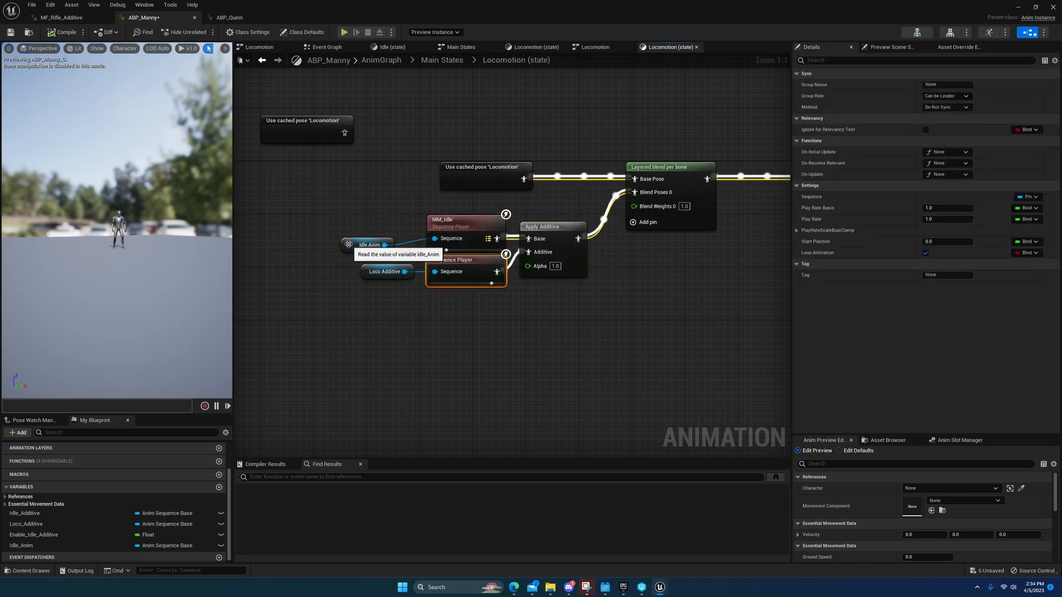
pyautogui.keyDown('shift'); pyautogui.click(472, 227); pyautogui.keyUp('shift')
pyautogui.press('q')
# Step: Select the Layered blend per bone node and expand its Layer Setup down to the Branch Filters
pyautogui.moveTo(588, 195); pyautogui.dragTo(494, 218, button='right')
pyautogui.click(539, 192)
pyautogui.click(586, 194)
pyautogui.moveTo(587, 194); pyautogui.dragTo(496, 237, button='right')
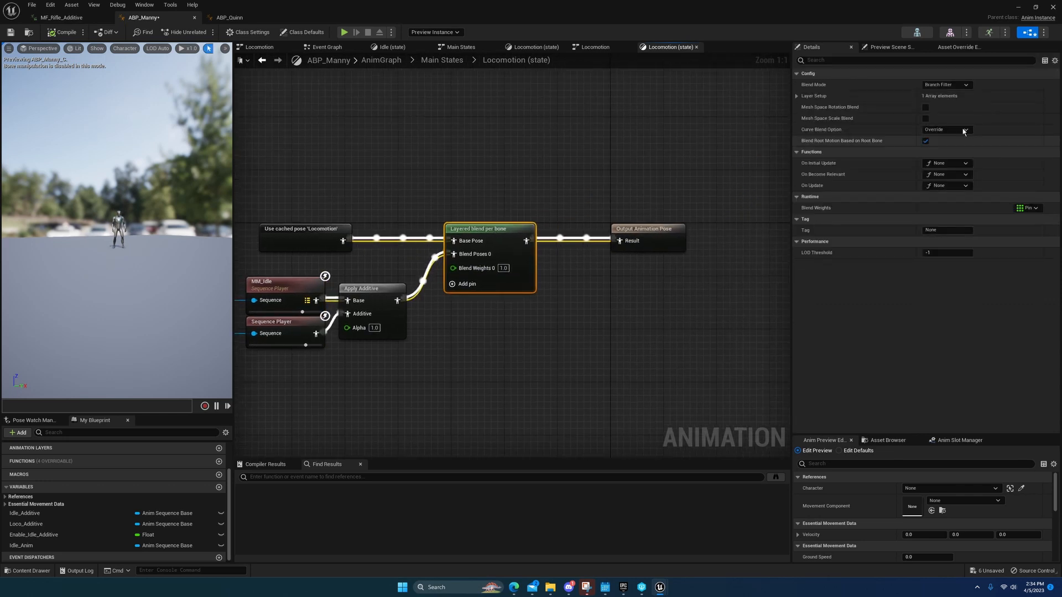
pyautogui.click(935, 93)
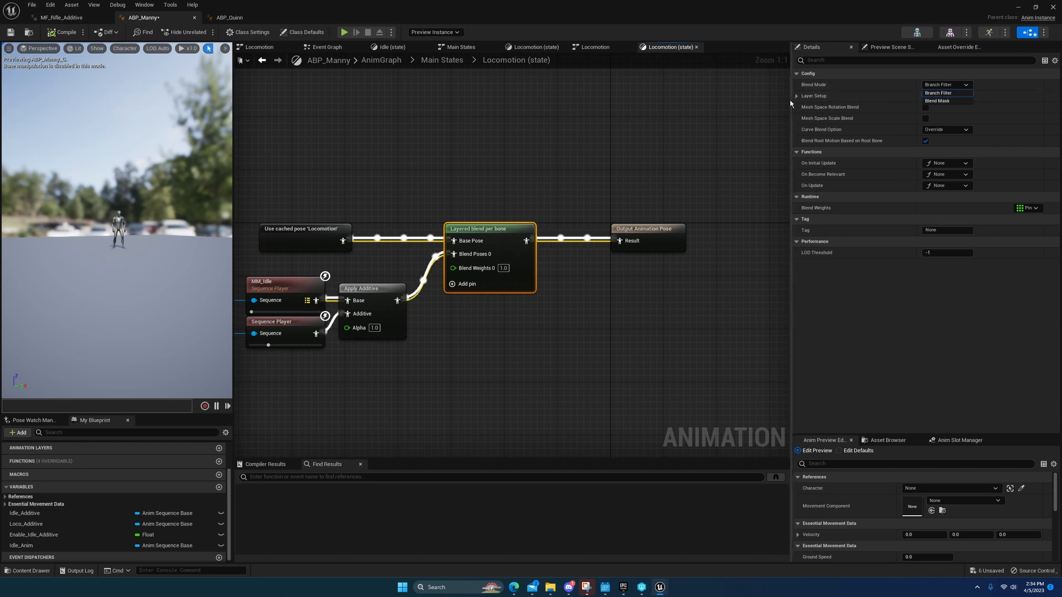
pyautogui.click(797, 96)
pyautogui.click(804, 106)
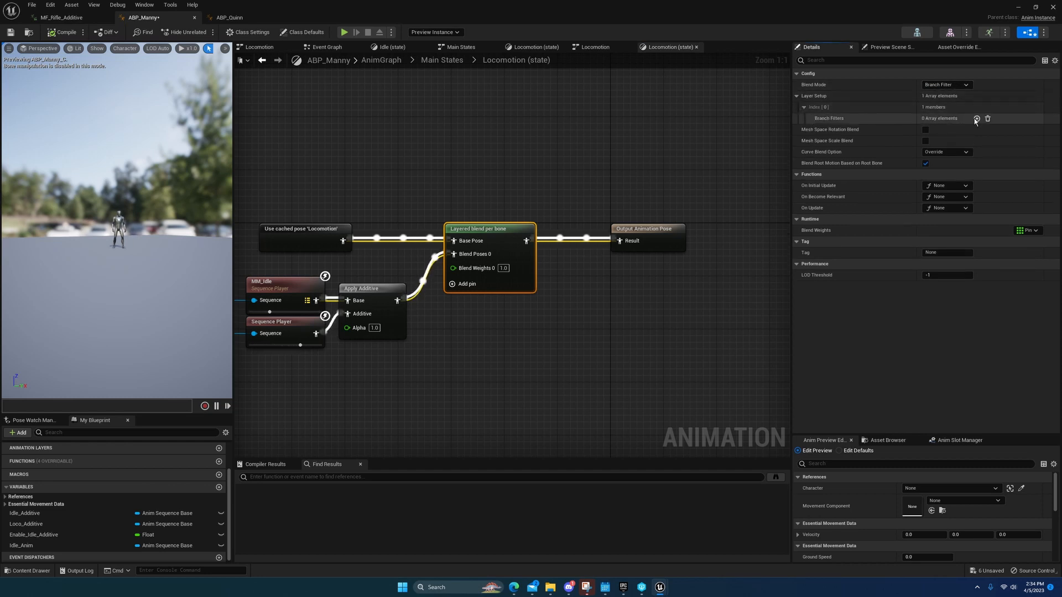
# Step: Try adding a branch filter to the layered blend's first layer, then remove it
pyautogui.click(976, 119)
pyautogui.click(817, 130)
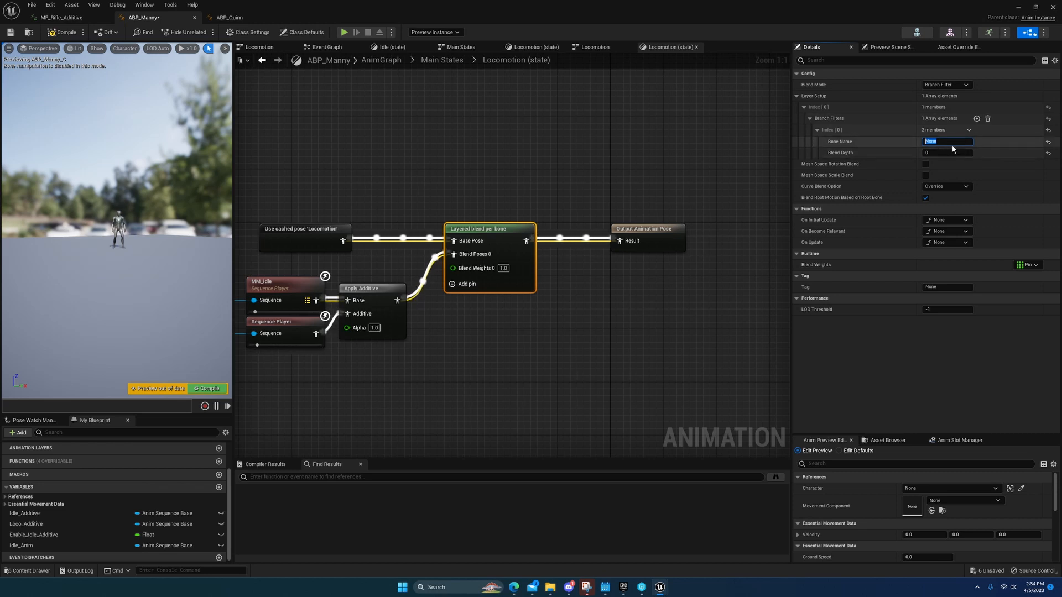
pyautogui.click(988, 119)
# Step: Set the layered blend's Blend Mode to Blend Mask with UpperBodyMask as its mask, then compile and save ABP_Manny
pyautogui.click(945, 84)
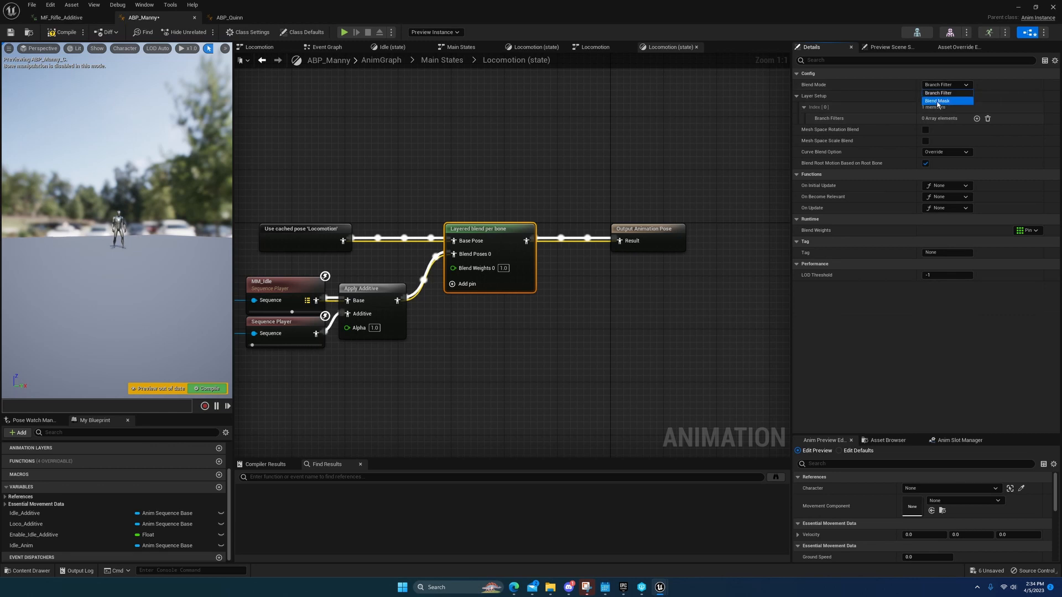
pyautogui.click(937, 101)
pyautogui.moveTo(600, 215); pyautogui.dragTo(719, 209, button='right')
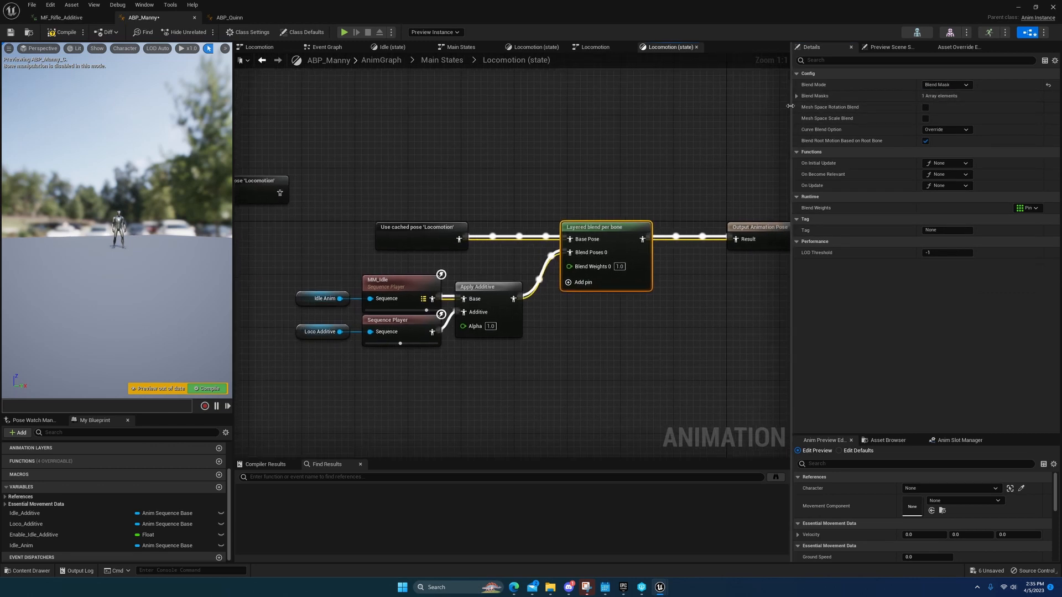
pyautogui.click(796, 96)
pyautogui.click(946, 107)
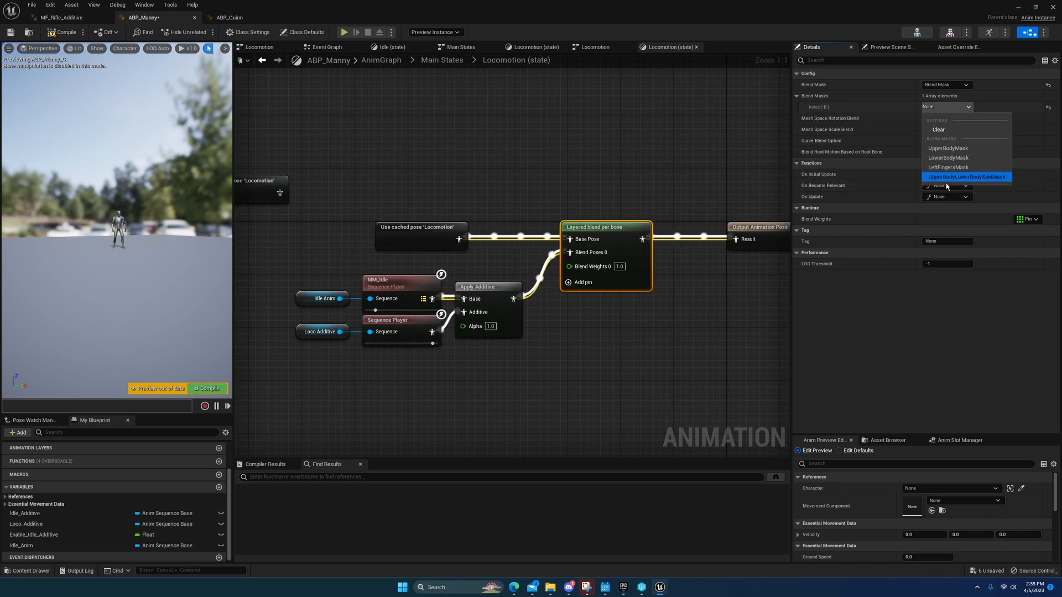
pyautogui.click(951, 149)
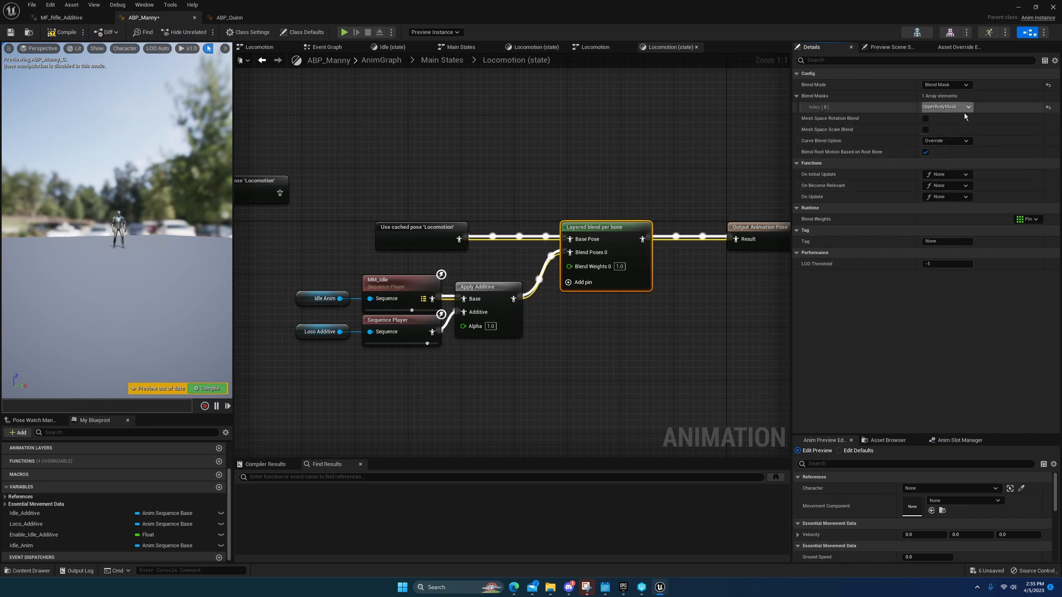
pyautogui.moveTo(664, 180); pyautogui.dragTo(631, 145, button='right')
pyautogui.moveTo(700, 147); pyautogui.dragTo(719, 147, button='right')
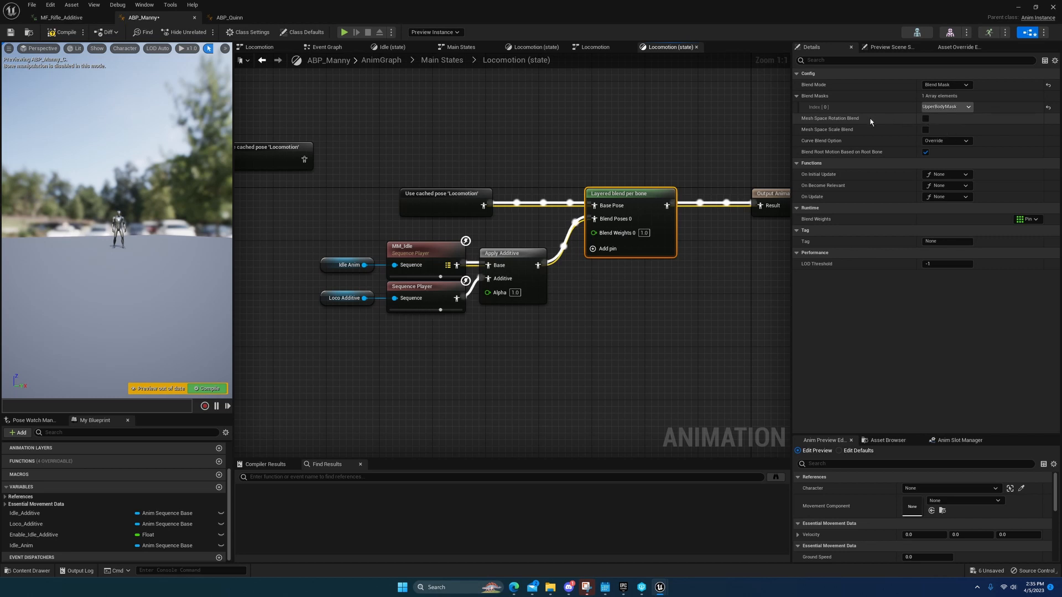
pyautogui.moveTo(703, 266); pyautogui.dragTo(624, 275, button='right')
pyautogui.moveTo(506, 306); pyautogui.dragTo(574, 299, button='right')
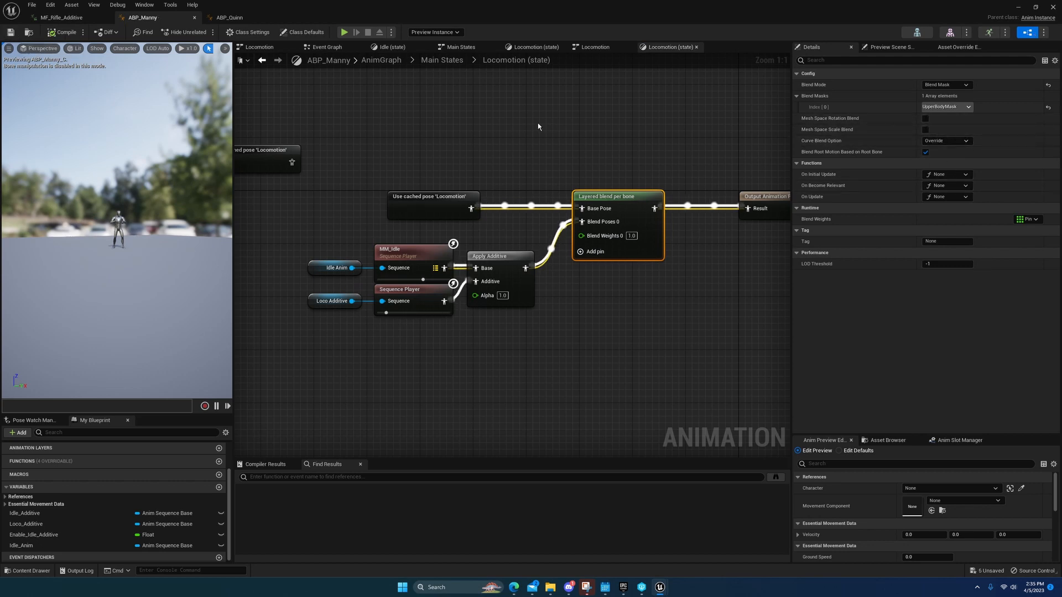
# Step: Minimize the animation blueprint editor to return to the ThirdPersonMap level
pyautogui.moveTo(538, 126); pyautogui.dragTo(512, 165, button='right')
pyautogui.moveTo(632, 201); pyautogui.dragTo(692, 163, button='right')
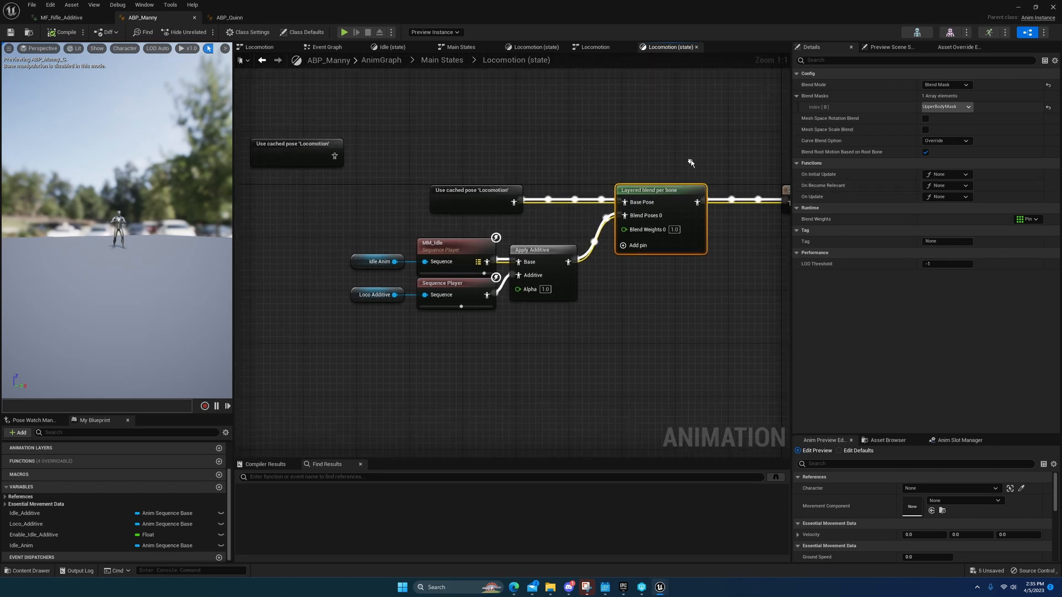
pyautogui.click(1018, 7)
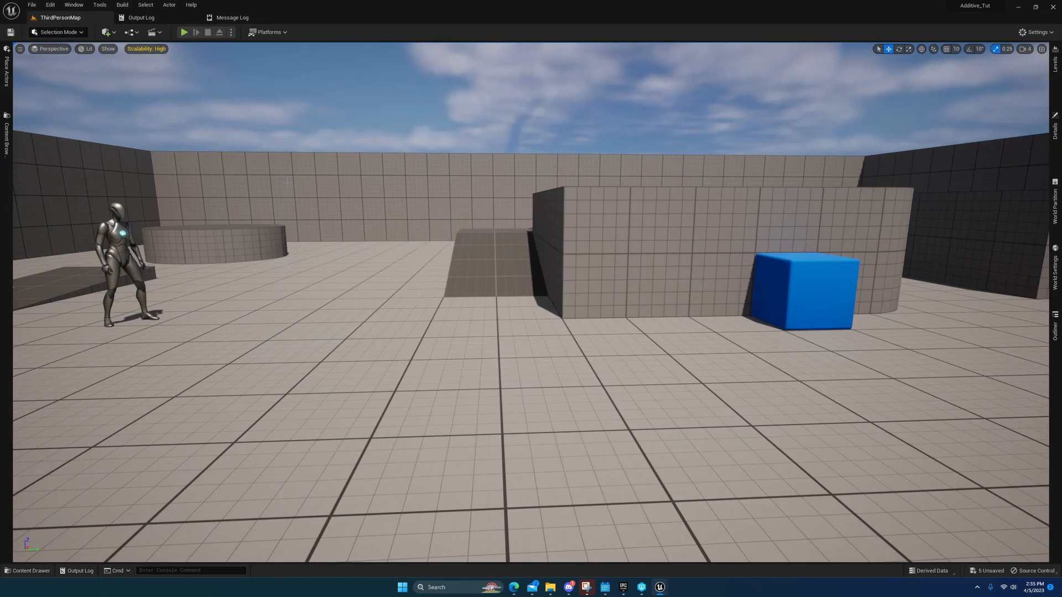
# Step: Play-test the level by running the character around to examine its arm pose while moving and idling, and stop the session
pyautogui.click(183, 35)
pyautogui.press('w')
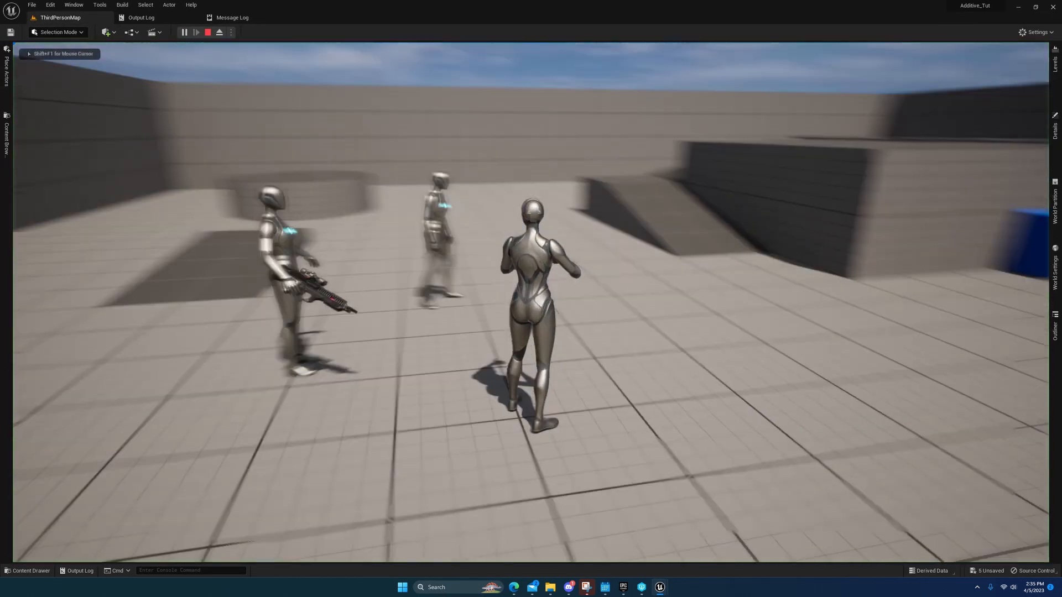
pyautogui.press('w')
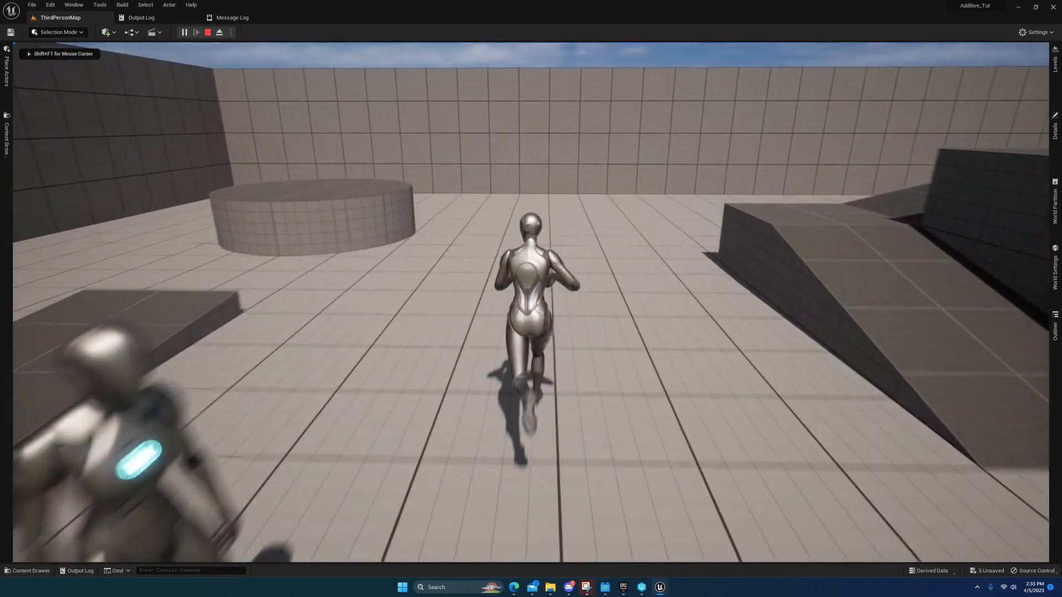
pyautogui.press('w')
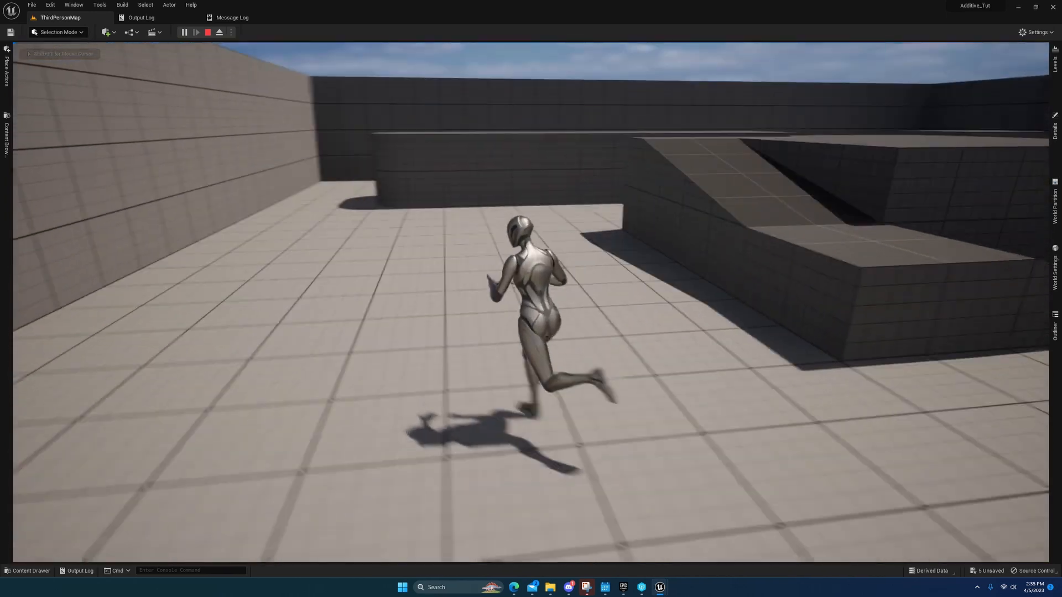
pyautogui.press('w')
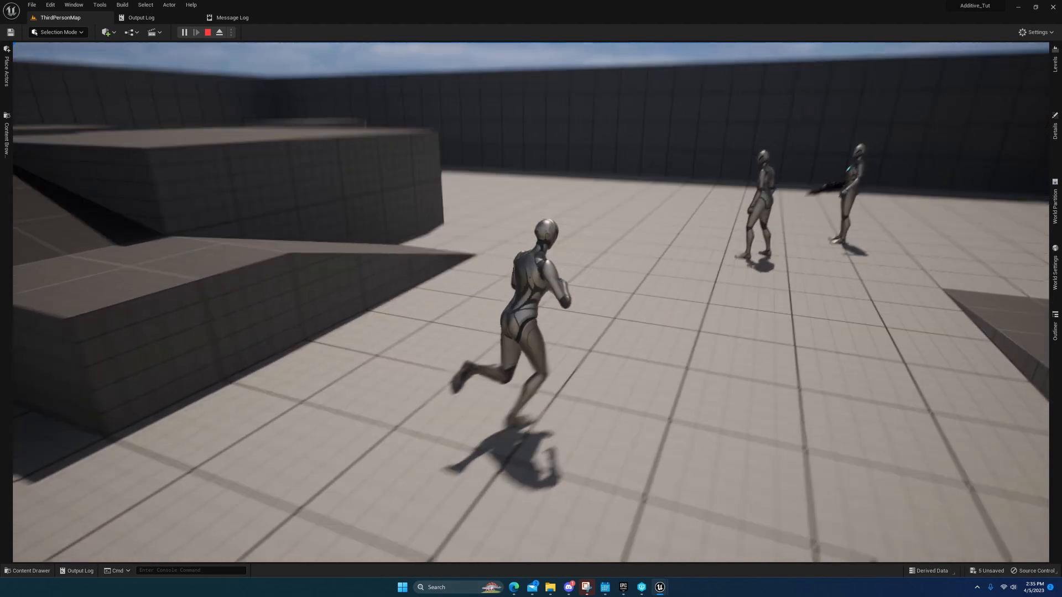
pyautogui.hotkey('shift', 'F1')
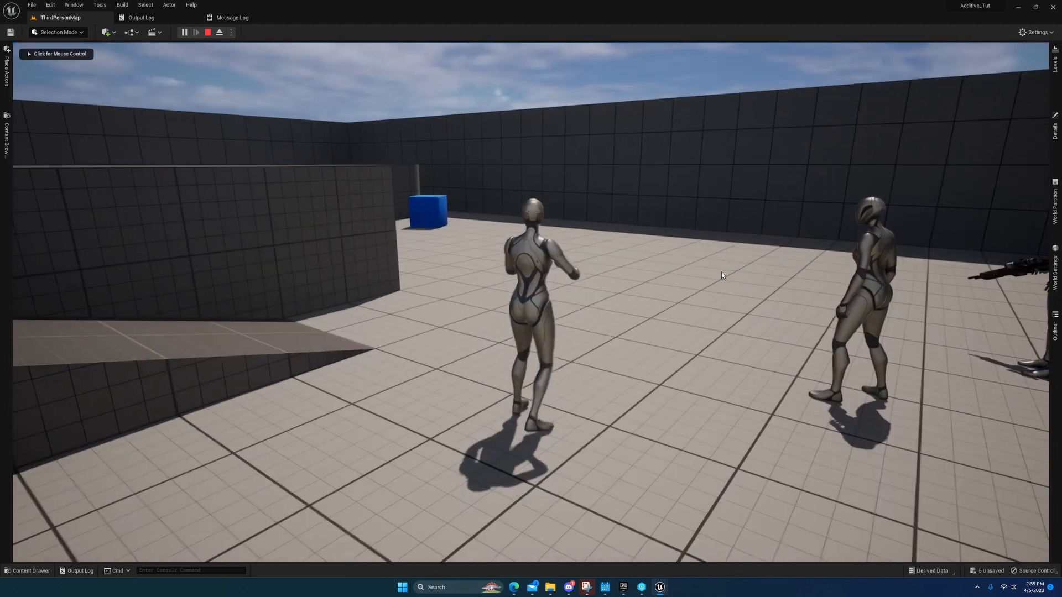
pyautogui.click(207, 32)
# Step: Start another play session, open BP_ThirdPersonCharacter for editing from the spawned player character, and stop the simulation
pyautogui.moveTo(659, 591)
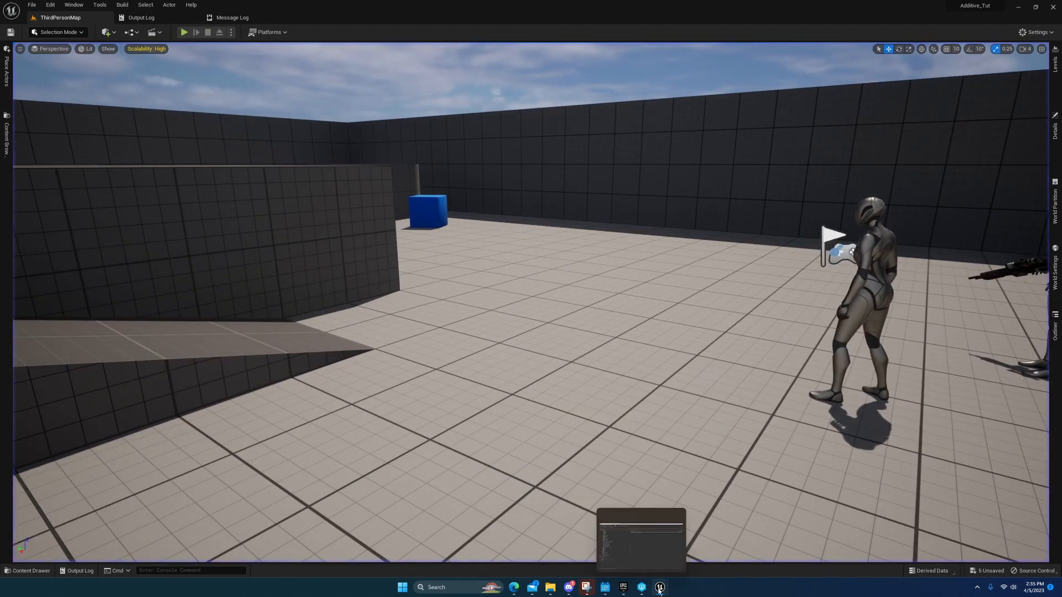
pyautogui.click(185, 32)
pyautogui.rightClick(534, 260)
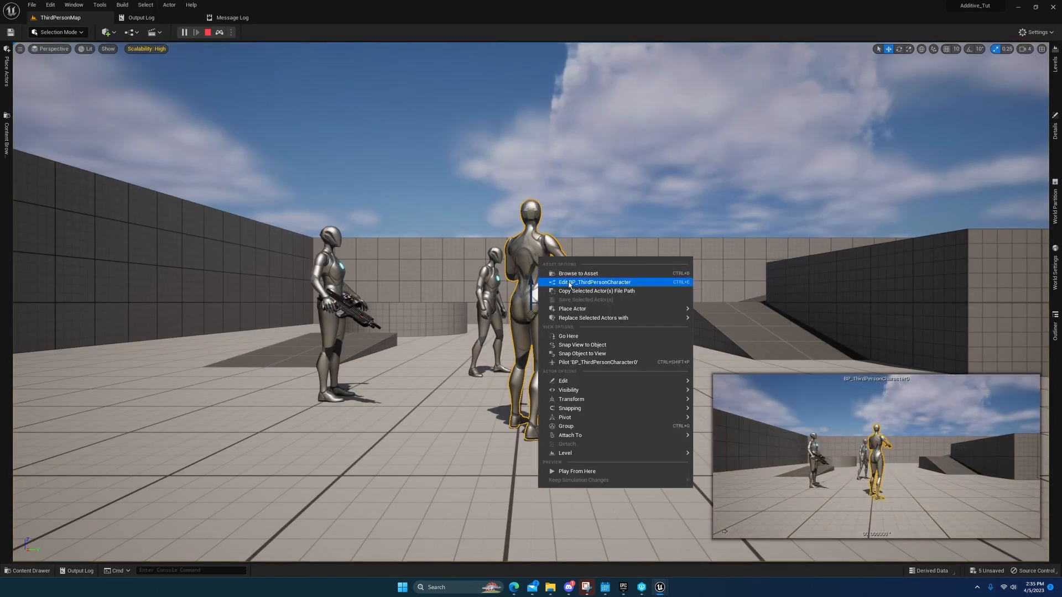
pyautogui.click(545, 276)
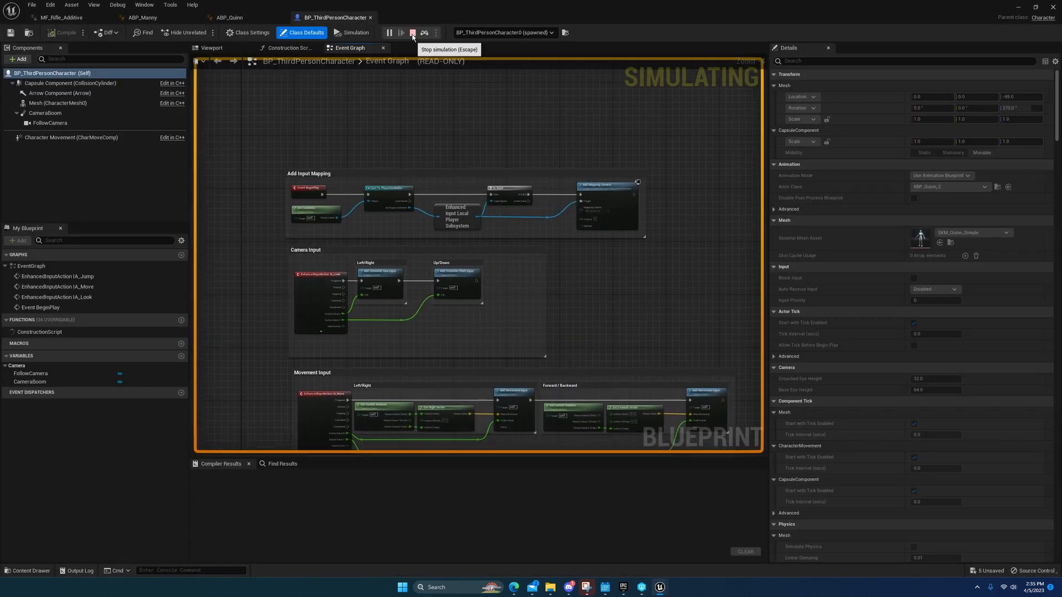
pyautogui.click(413, 33)
# Step: Add the Darkness_AssaultRifle skeletal mesh from SciFiWeapDark/Weapons as a child of the character's Mesh component and show it in the viewport
pyautogui.click(58, 103)
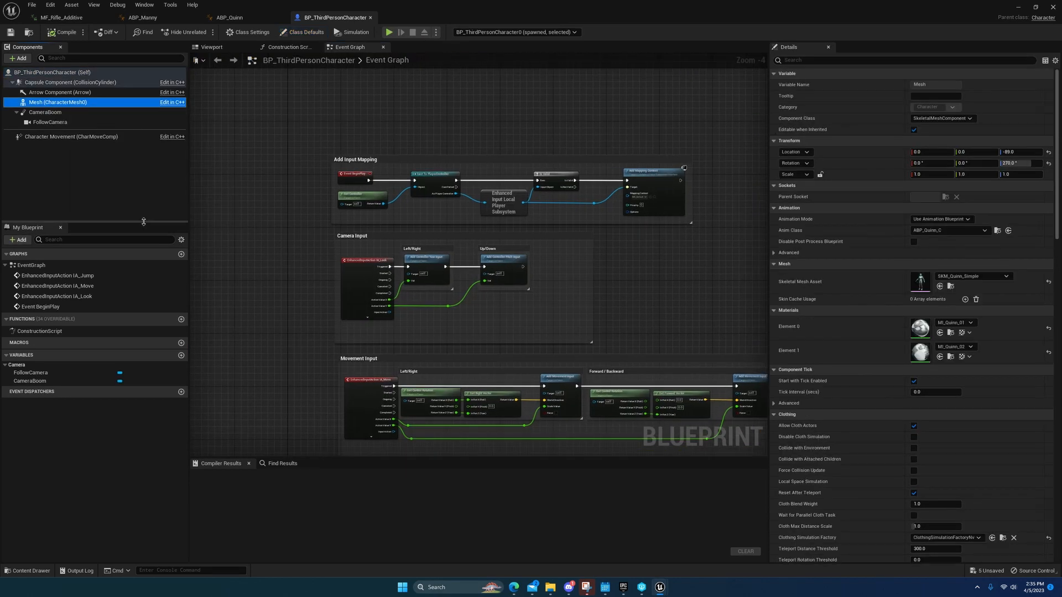
pyautogui.click(33, 571)
pyautogui.click(40, 416)
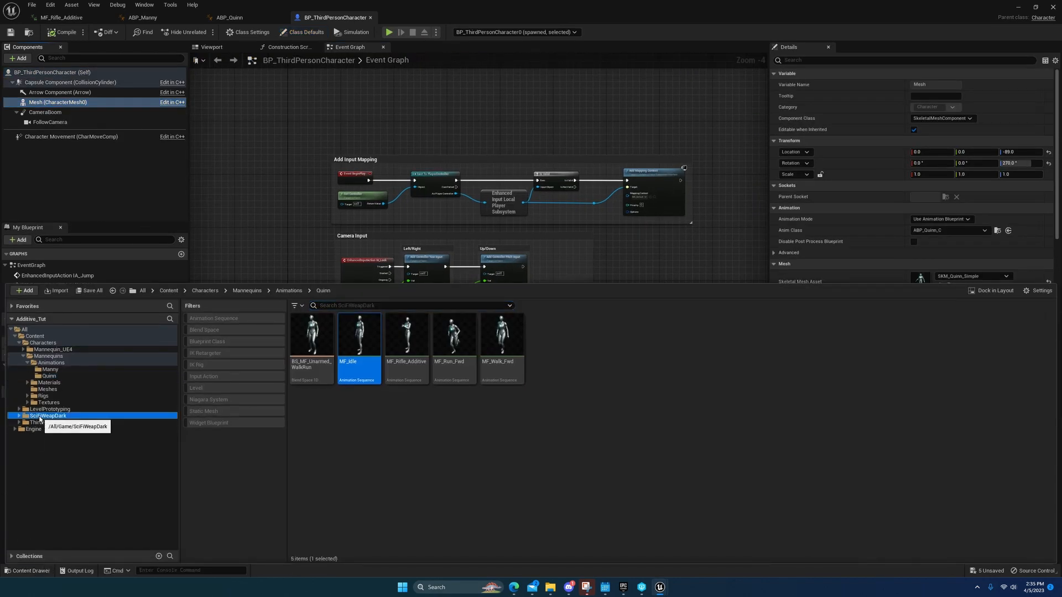
pyautogui.doubleClick(455, 337)
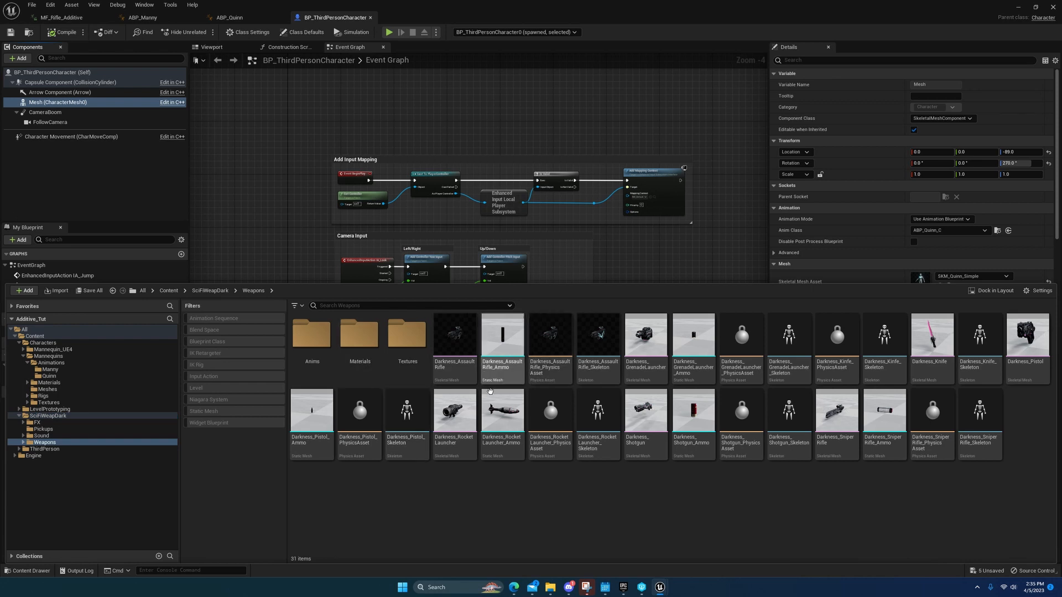
pyautogui.moveTo(464, 342); pyautogui.dragTo(58, 104)
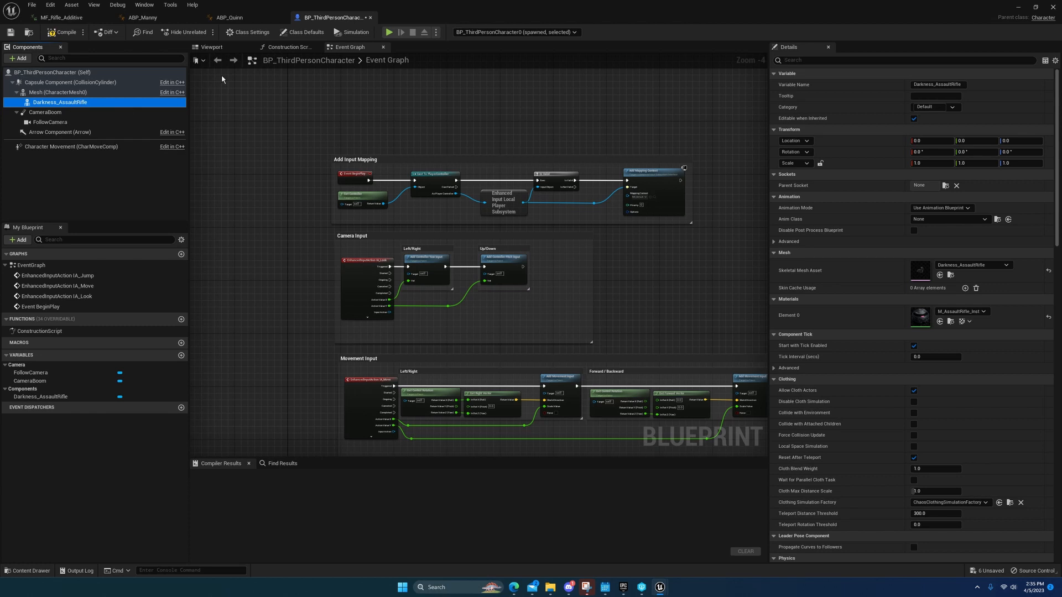
pyautogui.click(204, 50)
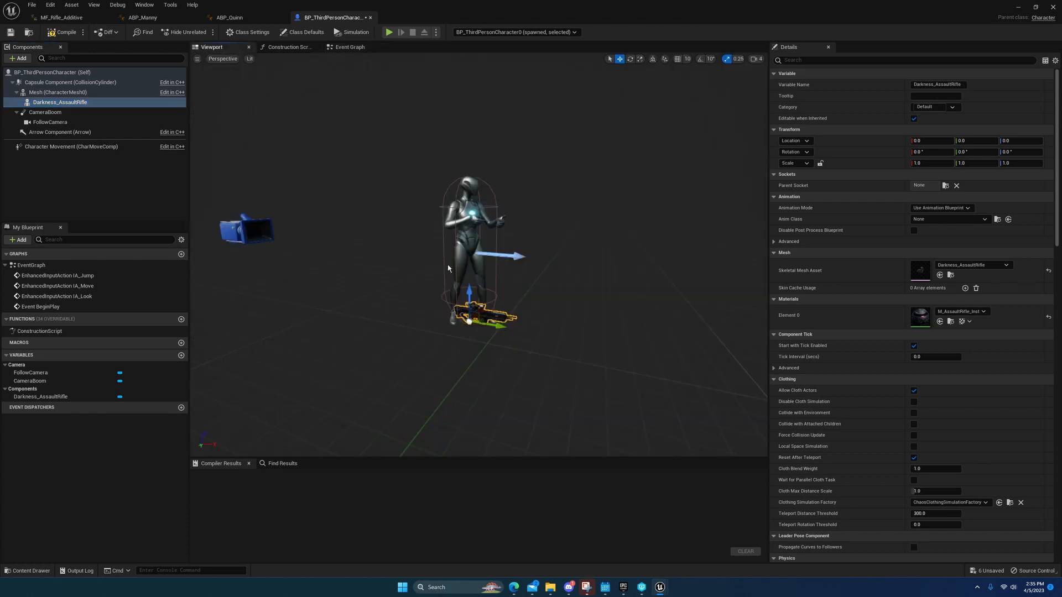
# Step: Copy the relative location (-7.860544, 4.49596, -3.50155) of the rifle placed in the level onto the blueprint's Darkness_AssaultRifle component
pyautogui.click(1018, 7)
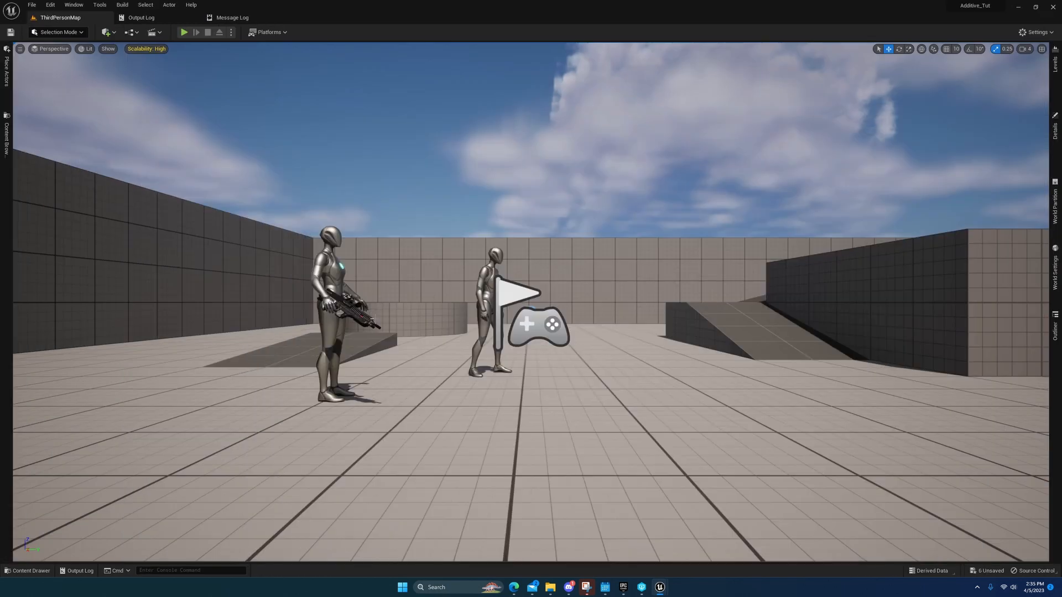
pyautogui.click(1056, 147)
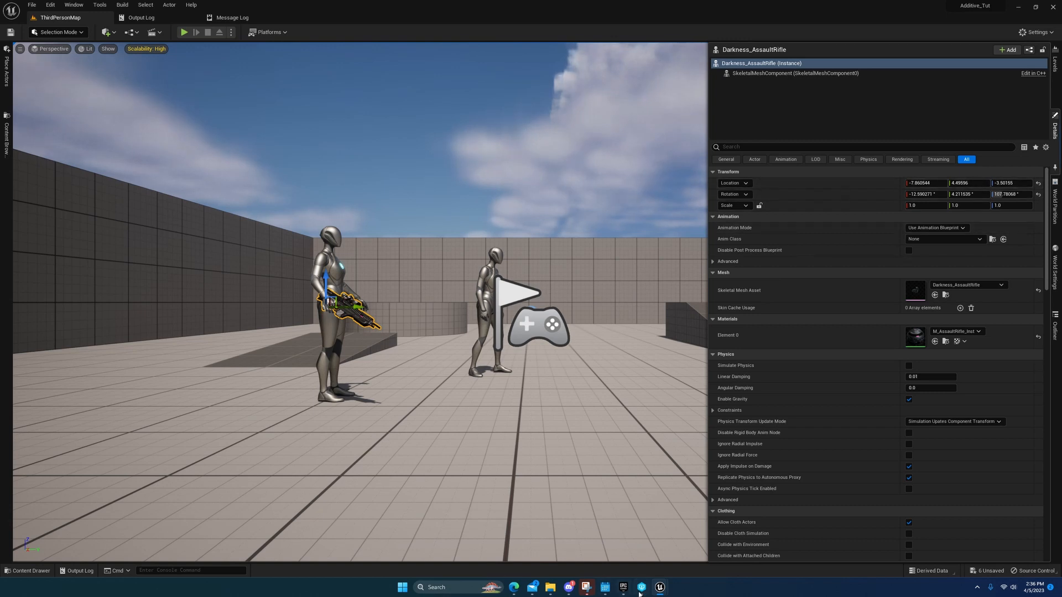
pyautogui.moveTo(660, 587)
pyautogui.click(725, 539)
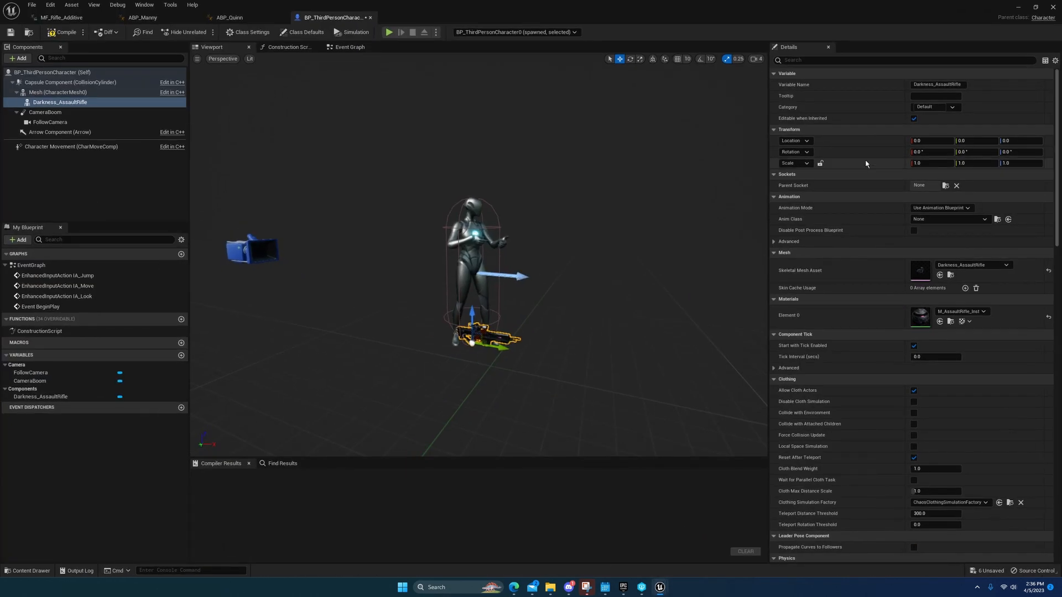
pyautogui.hotkey('ctrl', 'v')
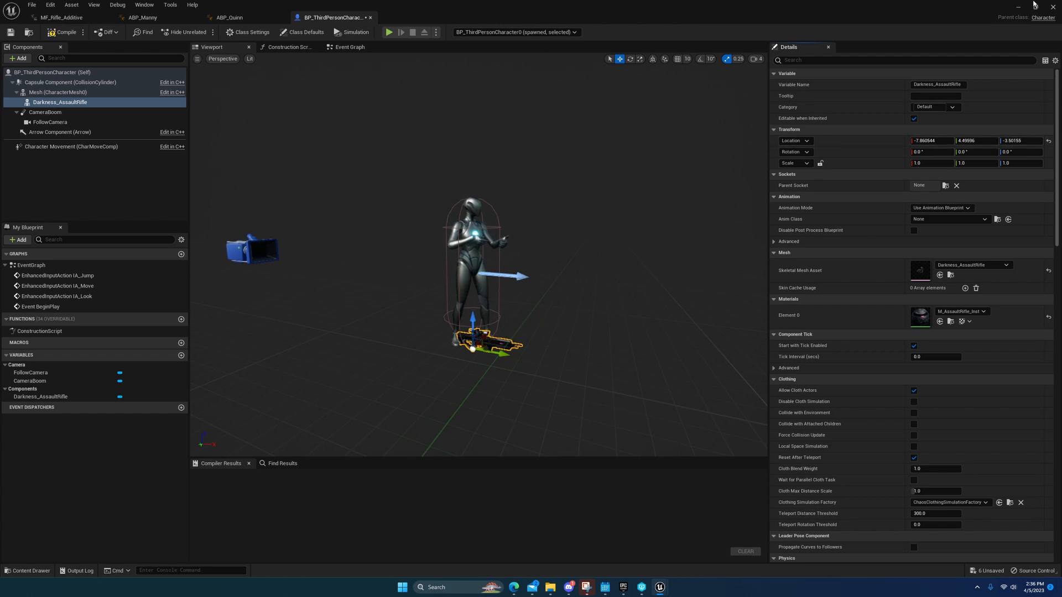
# Step: Copy the level rifle's rotation (-12.590271°, 4.211535°, 107.78068°) onto the Darkness_AssaultRifle component in BP_ThirdPersonCharacter
pyautogui.click(1018, 7)
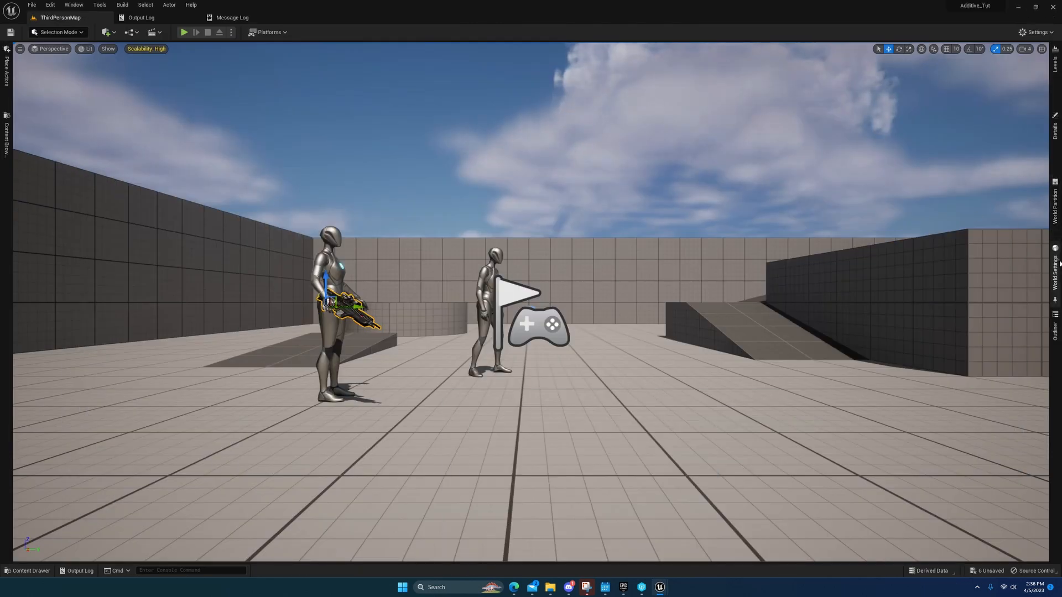
pyautogui.click(1055, 158)
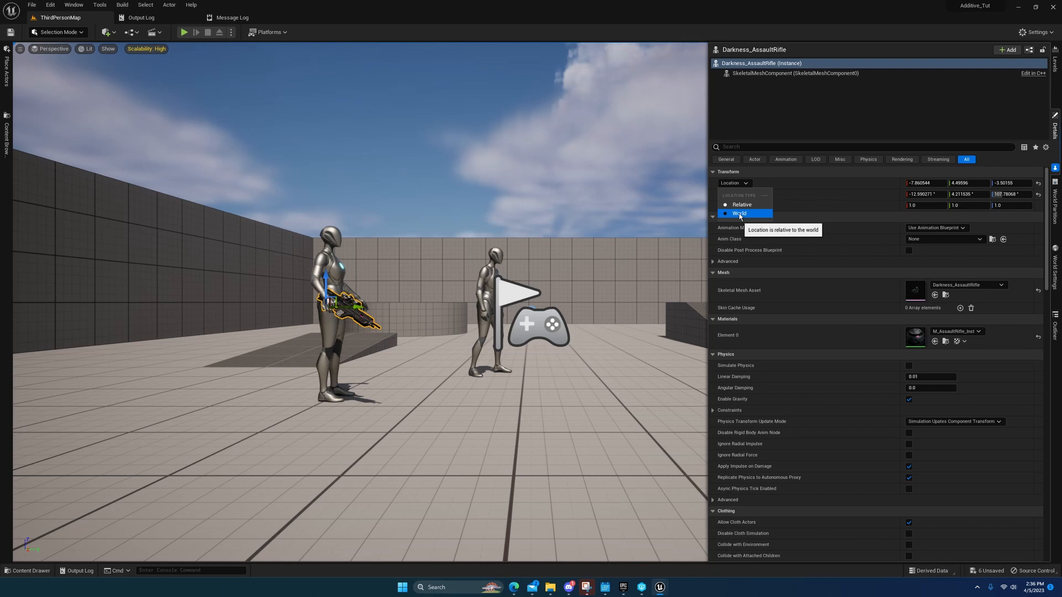
pyautogui.click(739, 214)
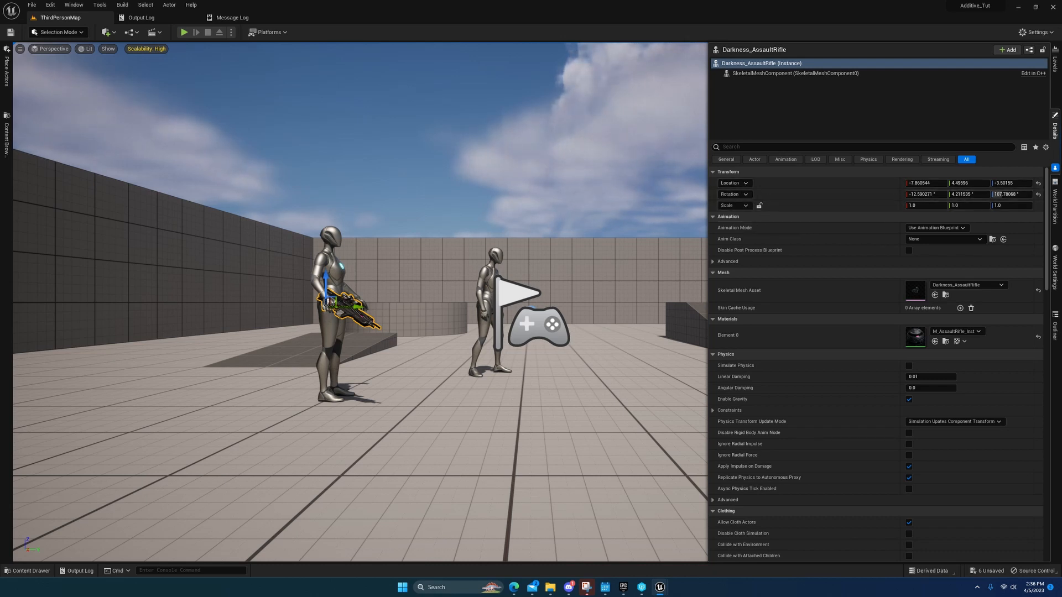
pyautogui.moveTo(660, 587)
pyautogui.click(704, 545)
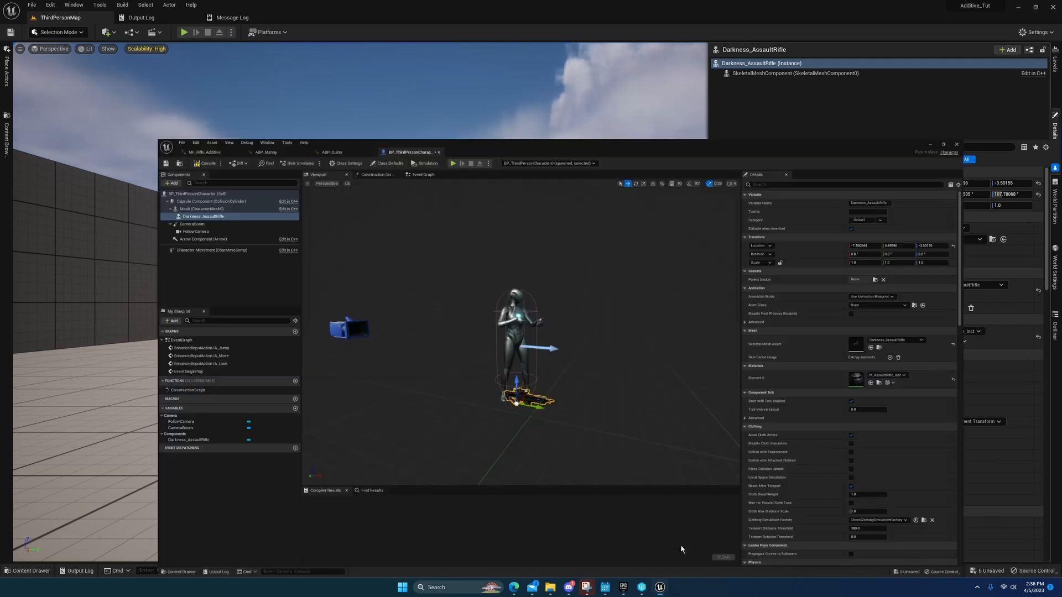
pyautogui.hotkey('ctrl', 'v')
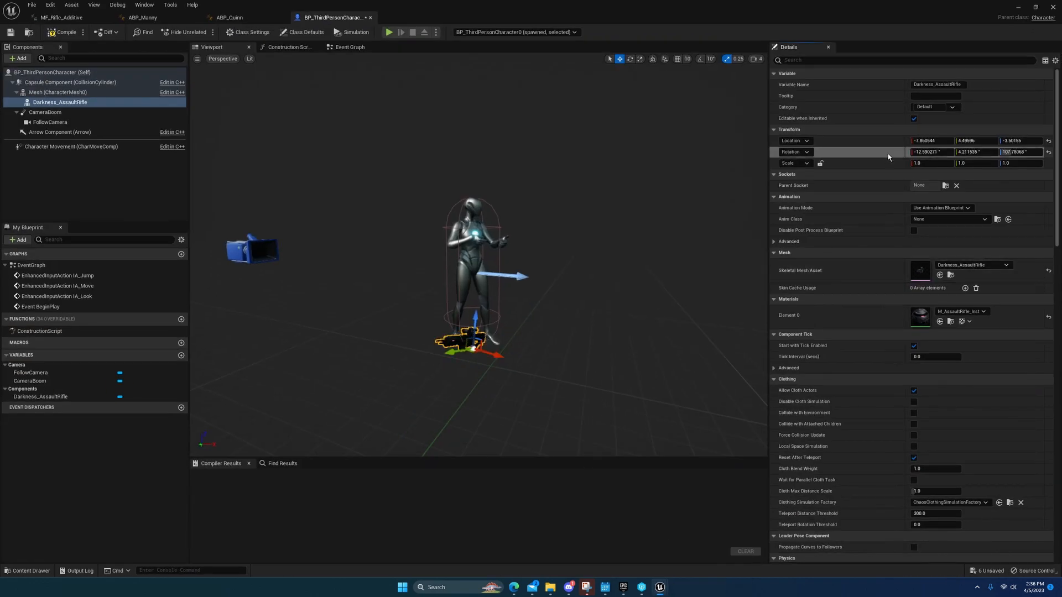
# Step: Set the rifle component's Parent Socket to hand_r, then compile and save BP_ThirdPersonCharacter
pyautogui.click(946, 185)
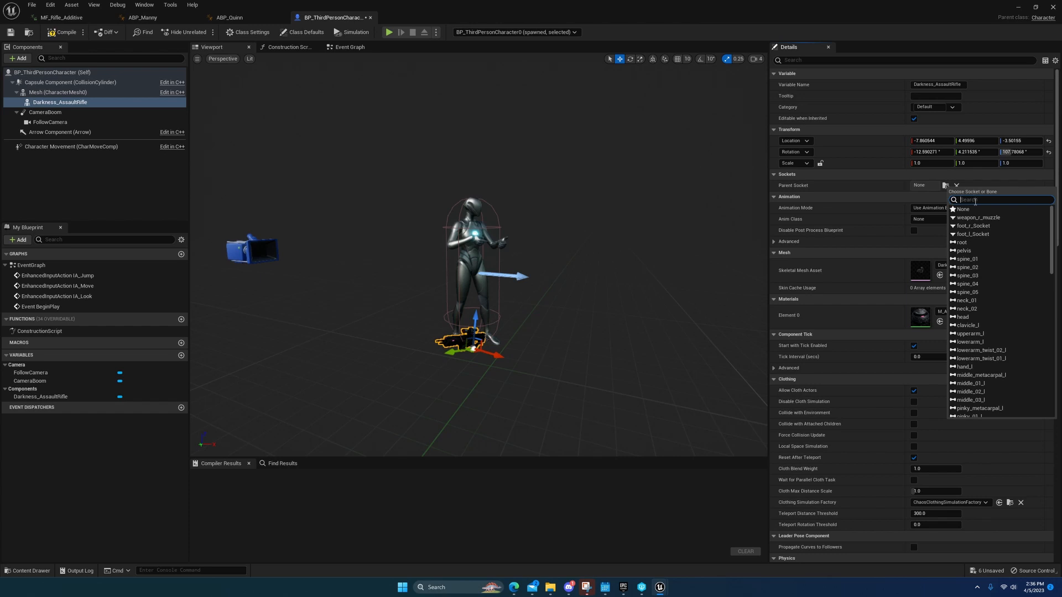
pyautogui.write('hand')
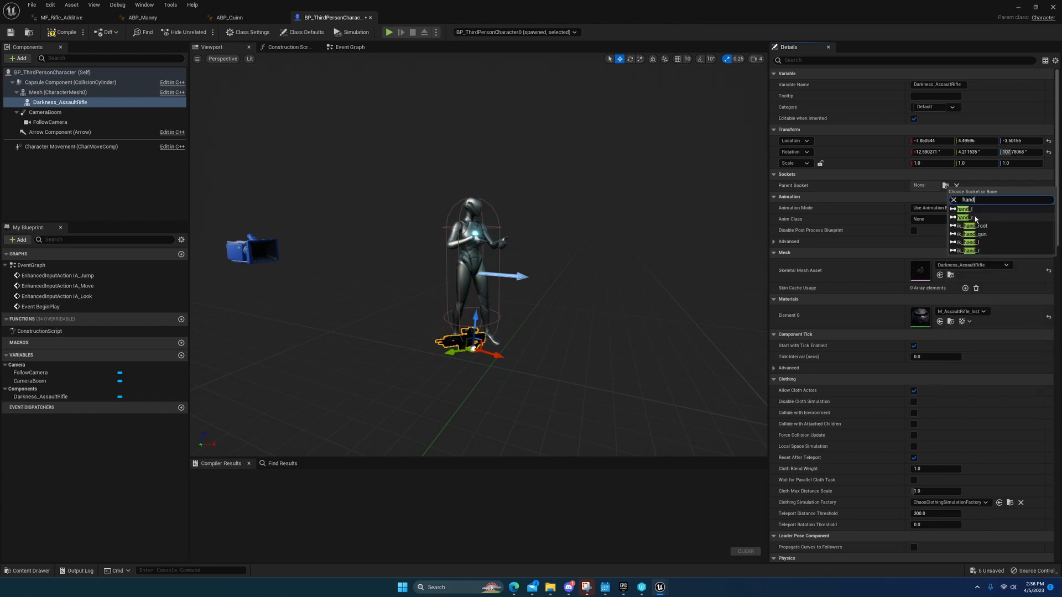
pyautogui.click(965, 218)
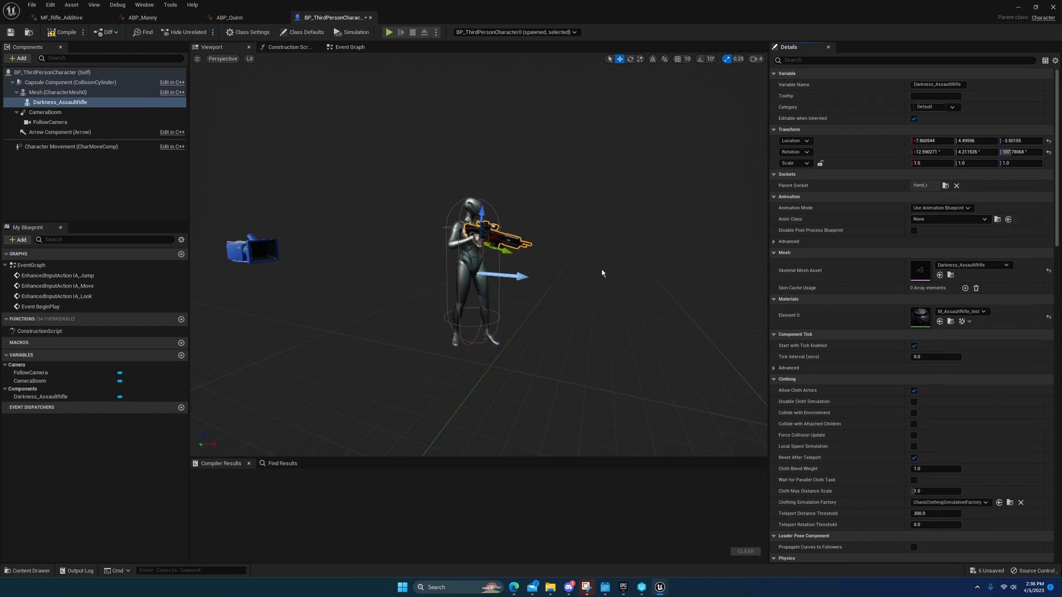
pyautogui.moveTo(602, 274); pyautogui.dragTo(517, 299, button='right')
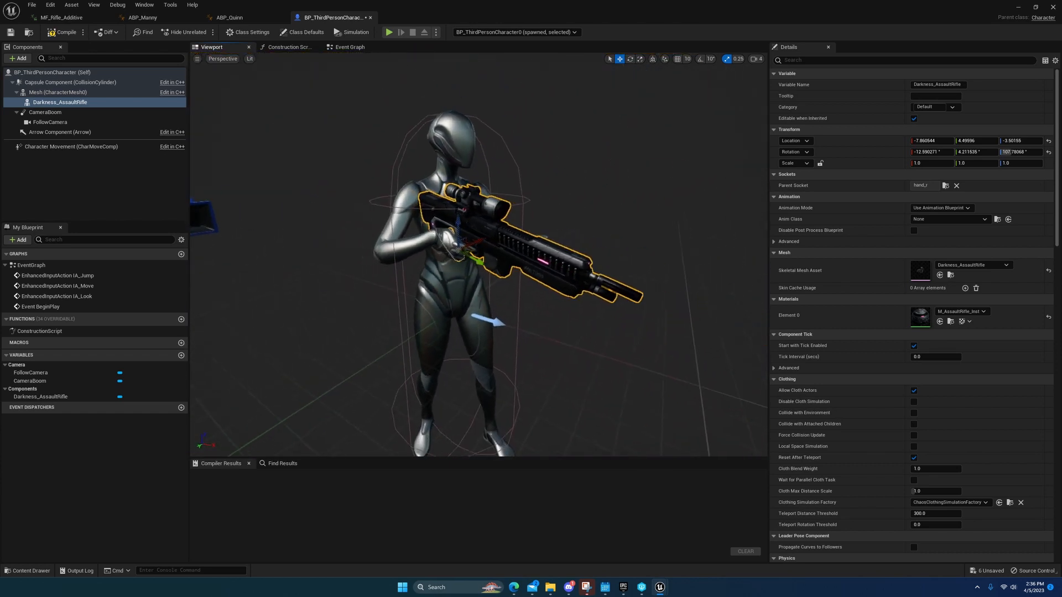
pyautogui.click(55, 32)
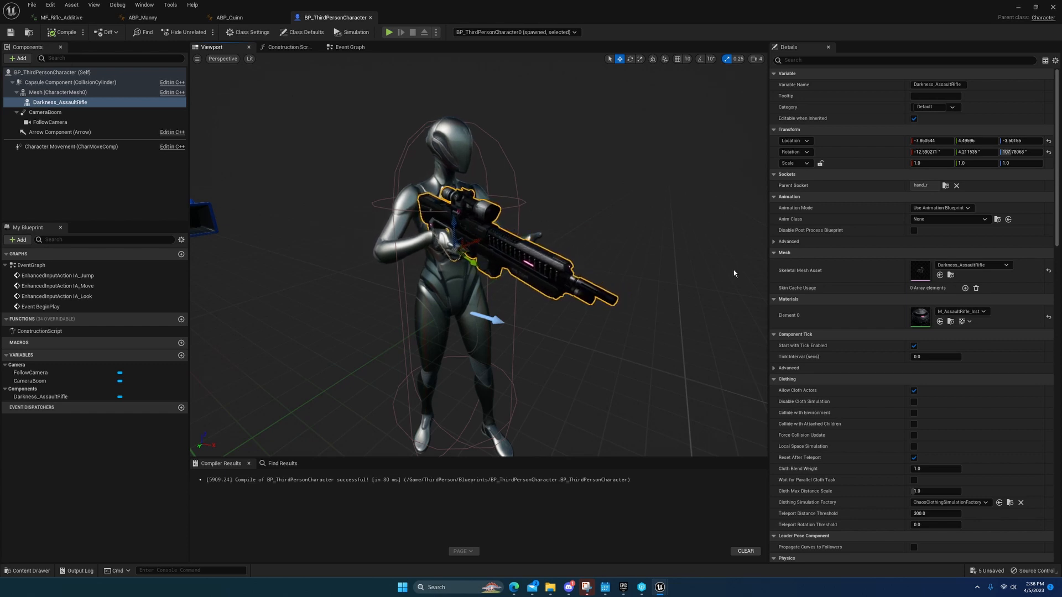
# Step: Examine how the rifle sits in the character's hands and compare the pose with the ABP_Quinn preview
pyautogui.moveTo(606, 271); pyautogui.dragTo(283, 115, button='right')
pyautogui.press('w')
pyautogui.press('s')
pyautogui.click(228, 18)
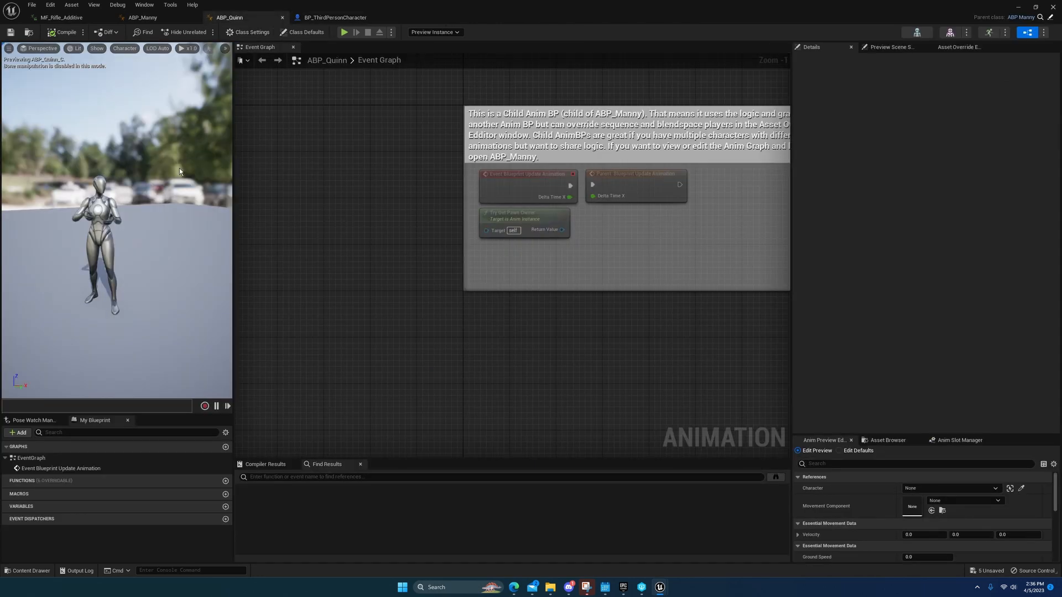
pyautogui.click(354, 18)
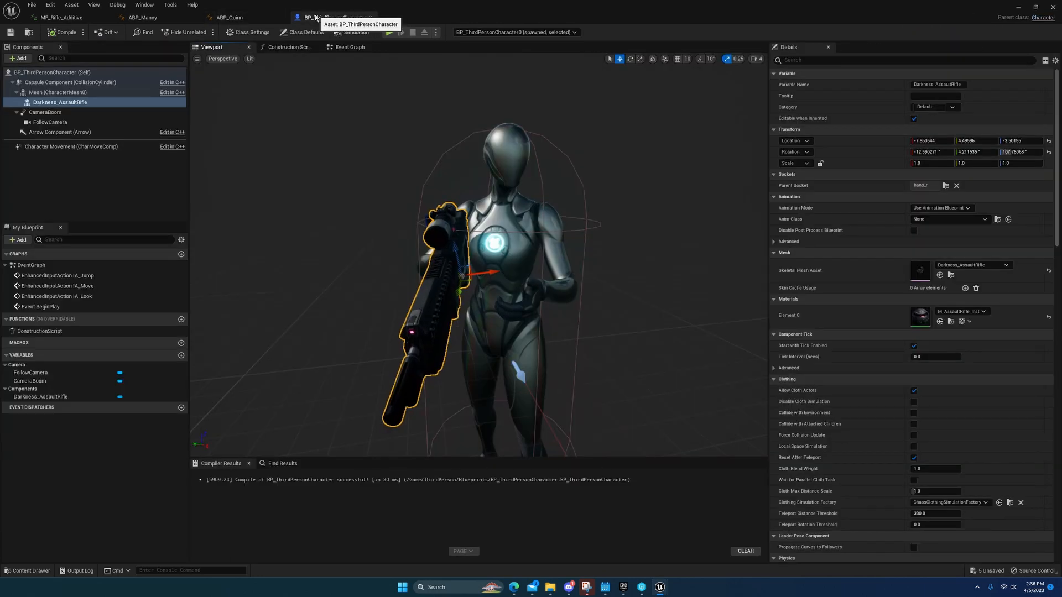
pyautogui.click(237, 19)
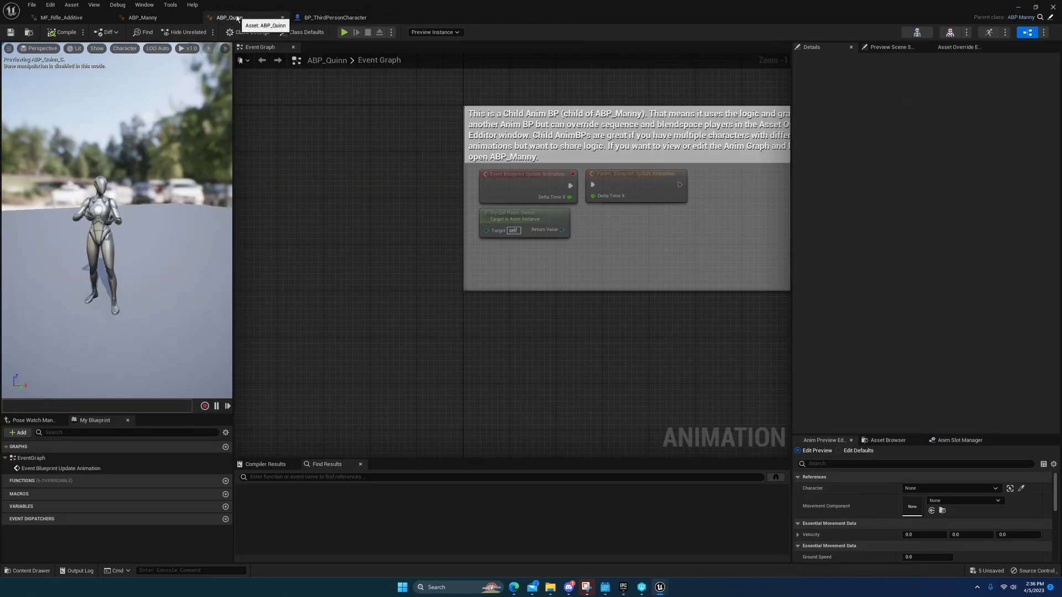
pyautogui.click(332, 18)
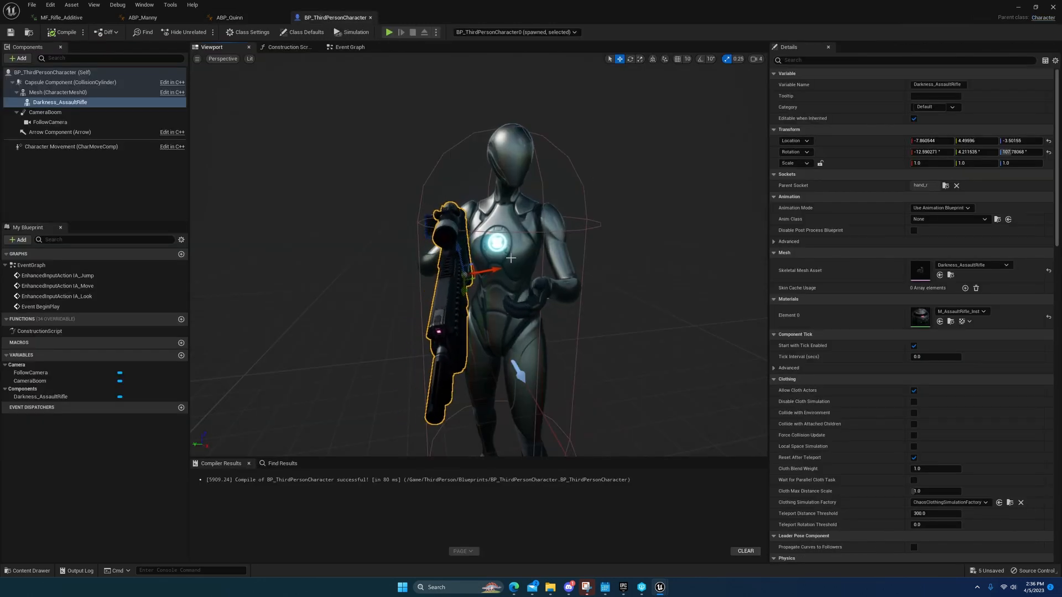
# Step: Check the level rifle's transform, then rotate the blueprint's rifle component across the body to about -13°, -3°, 77°
pyautogui.click(1018, 7)
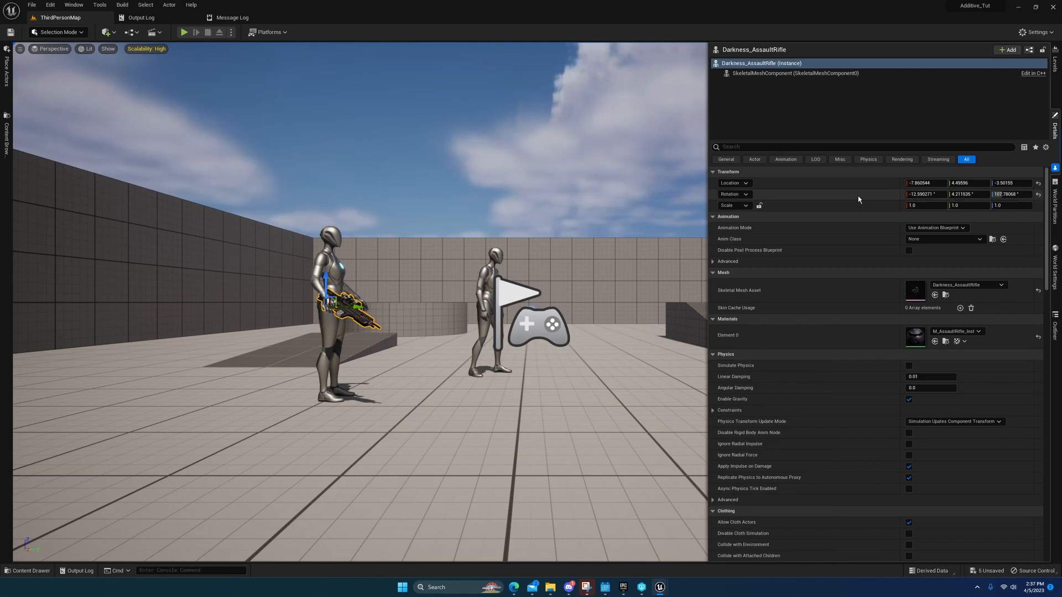
pyautogui.moveTo(660, 586)
pyautogui.click(679, 571)
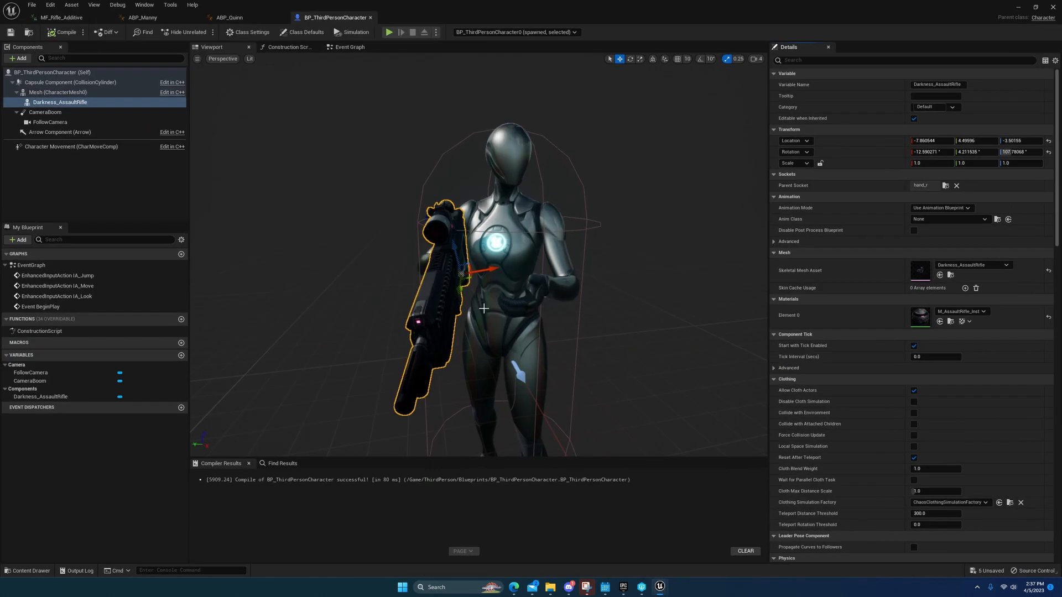
pyautogui.press('e')
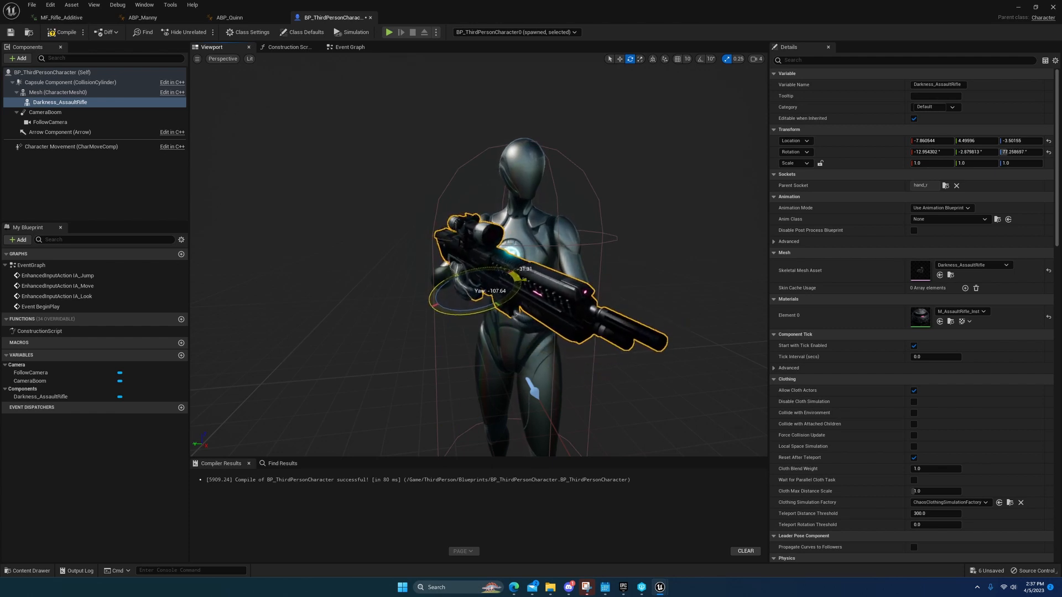
pyautogui.moveTo(520, 277); pyautogui.dragTo(498, 287, button='right')
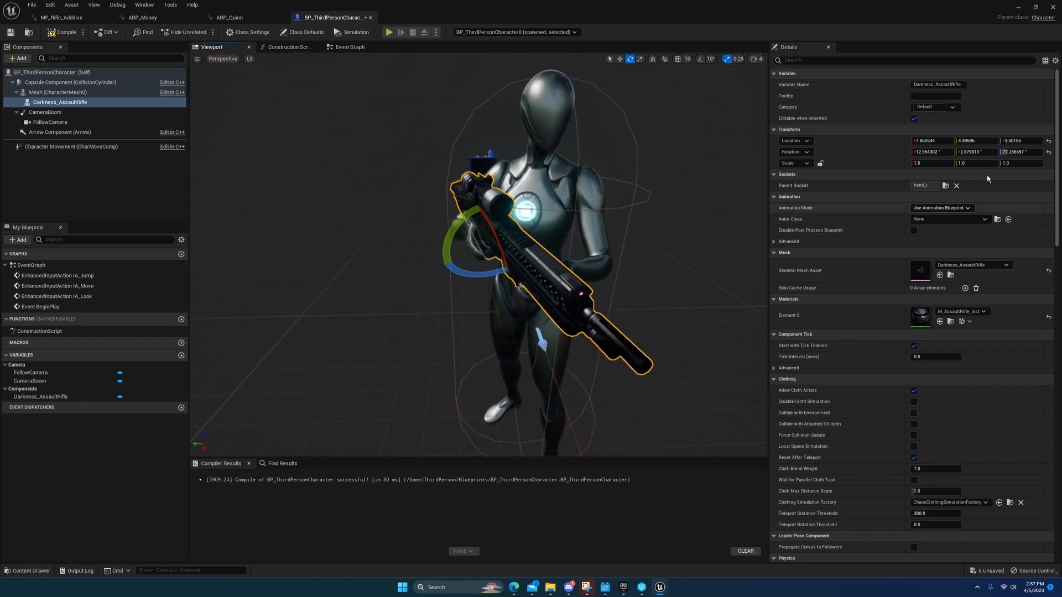
# Step: Undo the last rotation of the rifle component in BP_ThirdPersonCharacter
pyautogui.moveTo(652, 232); pyautogui.dragTo(606, 221, button='right')
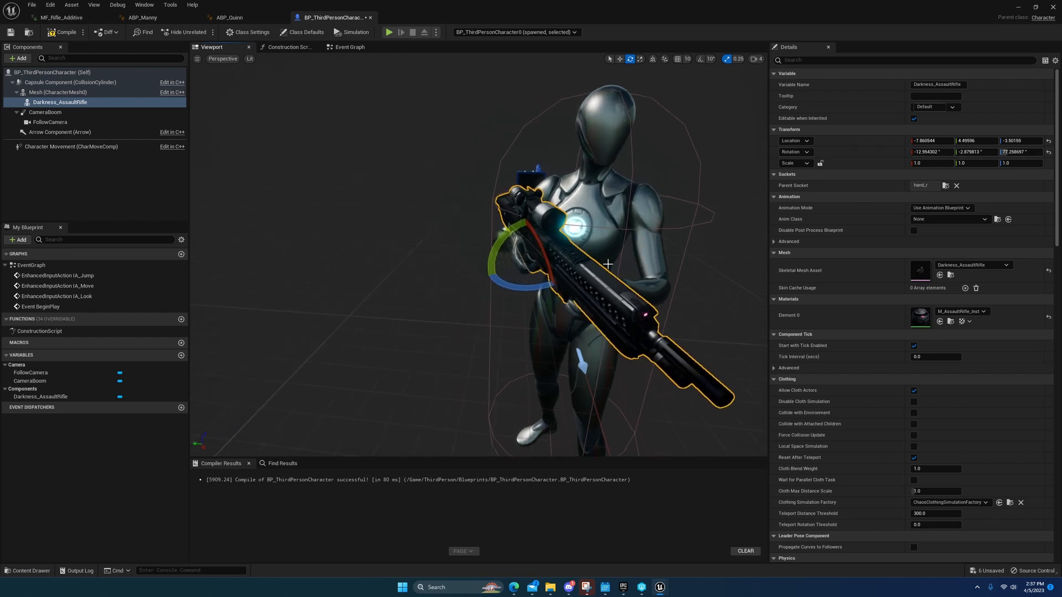
pyautogui.hotkey('ctrl', 'z')
pyautogui.moveTo(608, 265); pyautogui.dragTo(308, 146, button='right')
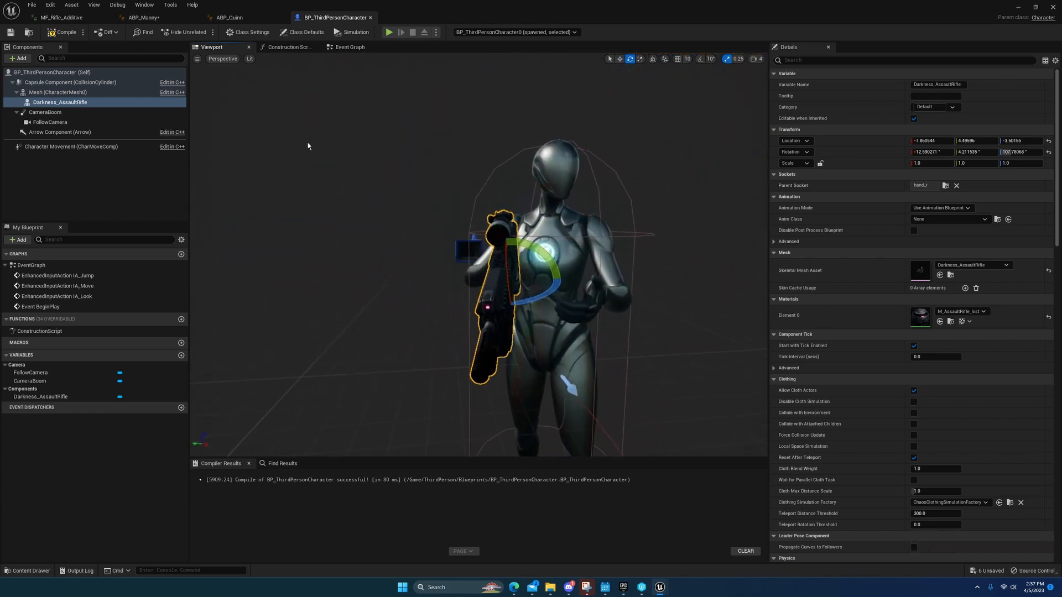
# Step: Set the Base Pose Type of the MF_Rifle_Additive animation to Selected animation frame
pyautogui.click(224, 18)
pyautogui.click(145, 18)
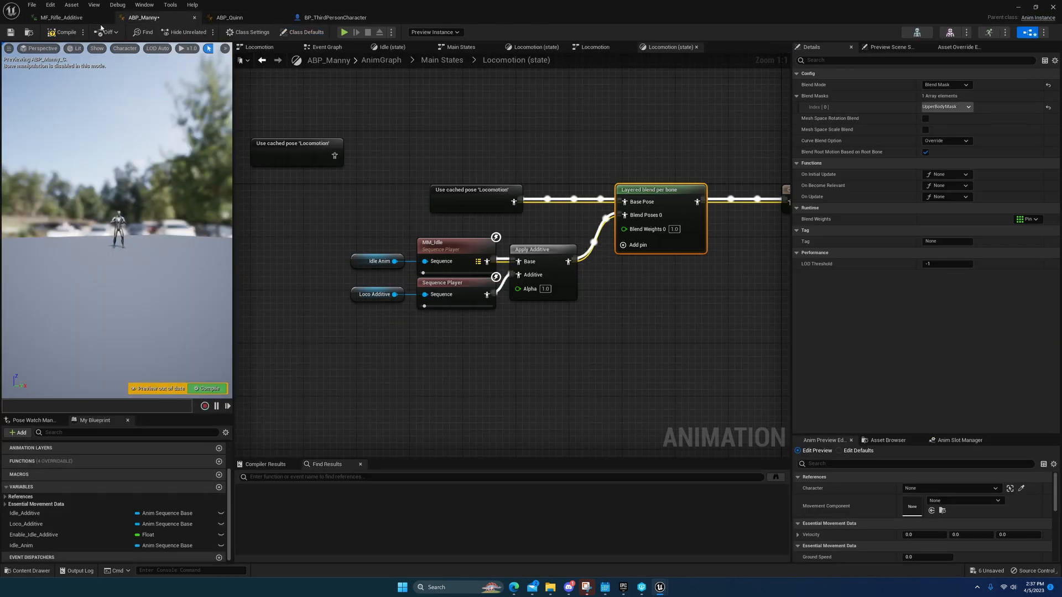
pyautogui.click(77, 18)
pyautogui.moveTo(638, 263); pyautogui.dragTo(621, 252, button='right')
pyautogui.moveTo(515, 195); pyautogui.dragTo(515, 194, button='middle')
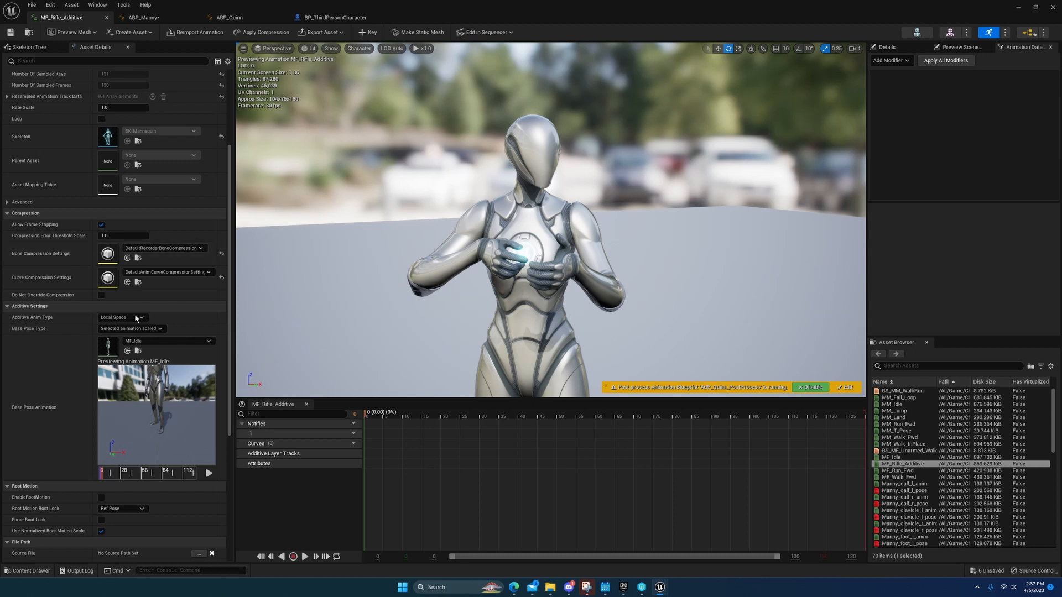
pyautogui.click(136, 329)
pyautogui.click(135, 360)
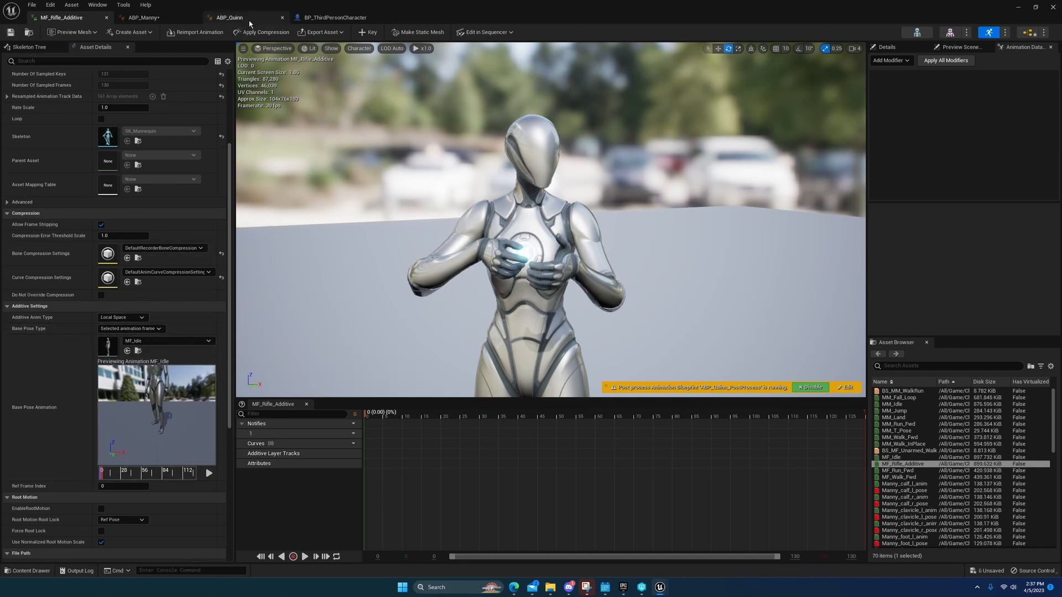
# Step: Recompile BP_ThirdPersonCharacter and check how the rifle lines up with the character's hands
pyautogui.click(336, 17)
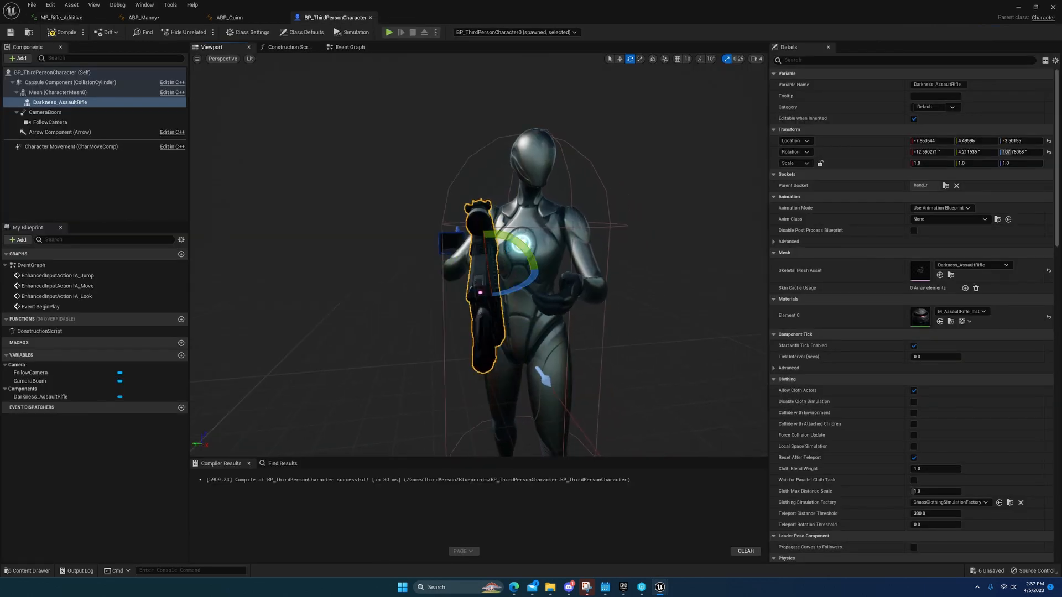
pyautogui.scroll(3, 533, 393)
pyautogui.scroll(-5, 479, 254)
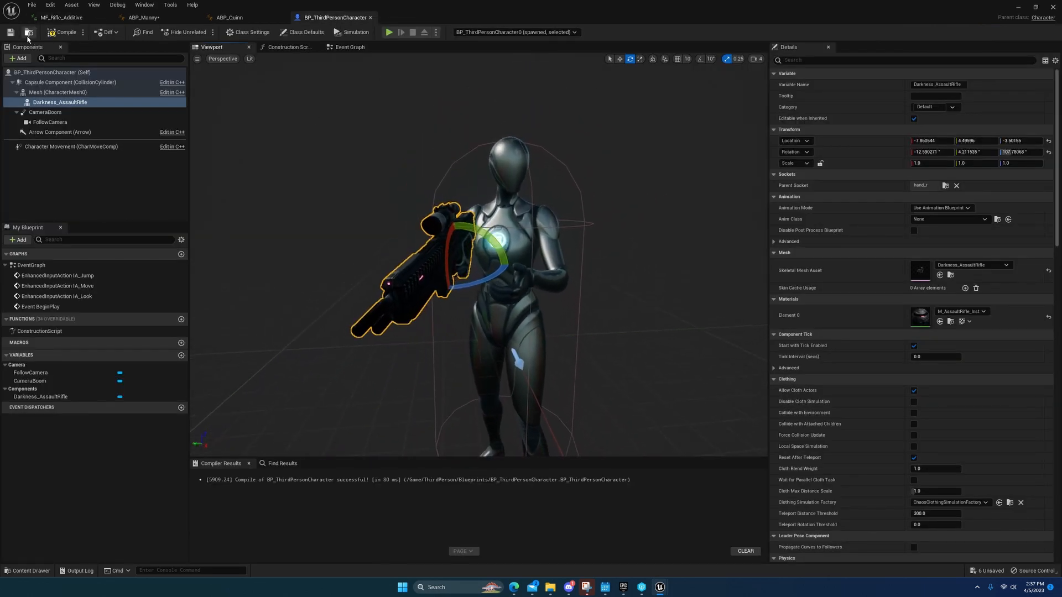
pyautogui.click(62, 32)
pyautogui.scroll(5, 479, 255)
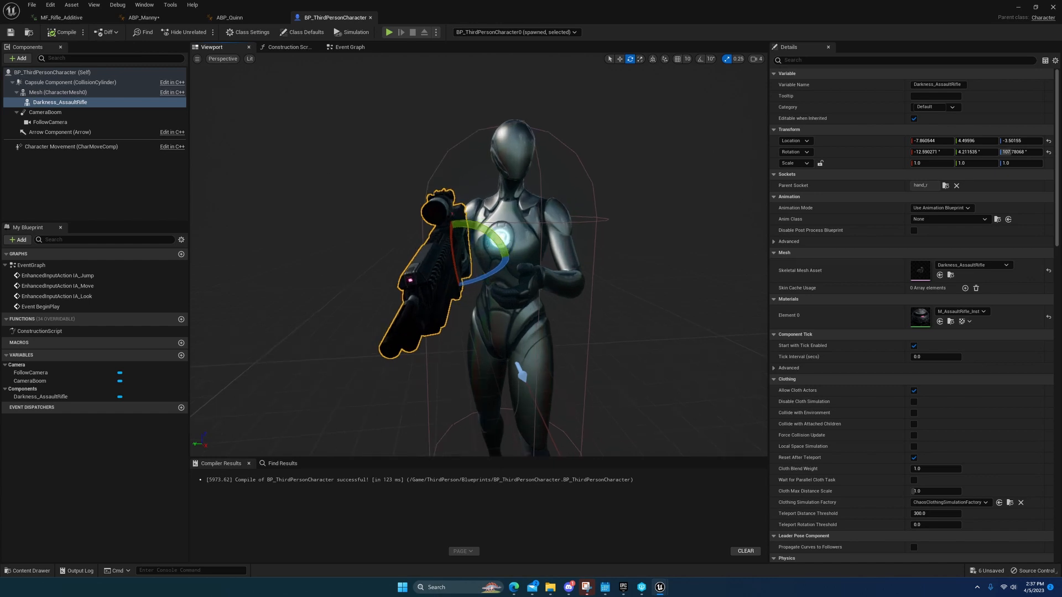
pyautogui.scroll(-5, 479, 254)
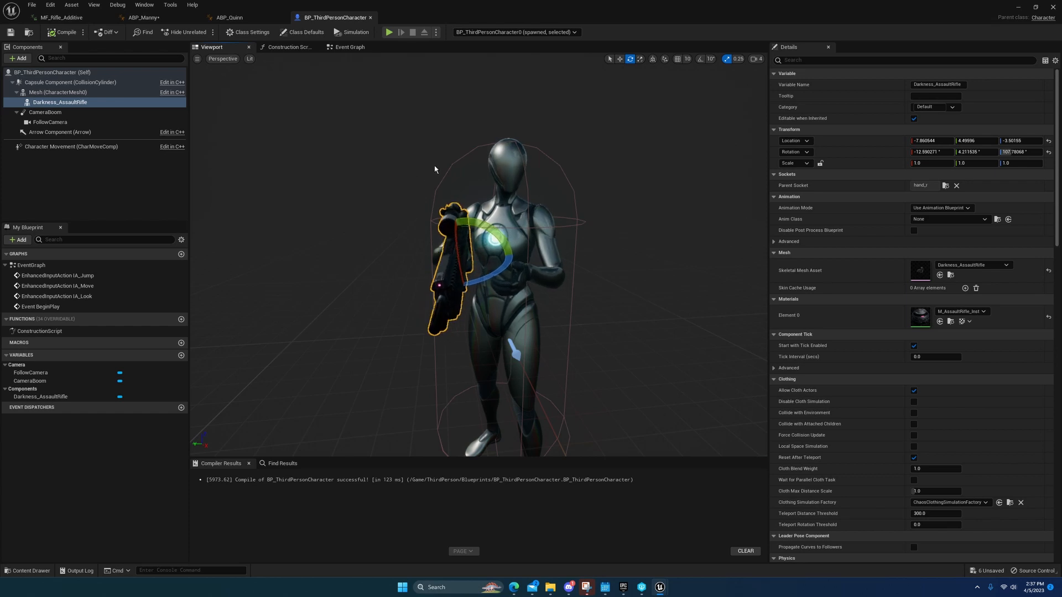
# Step: Set MF_Rifle_Additive's Additive Anim Type to Mesh Space and save the animation
pyautogui.click(62, 17)
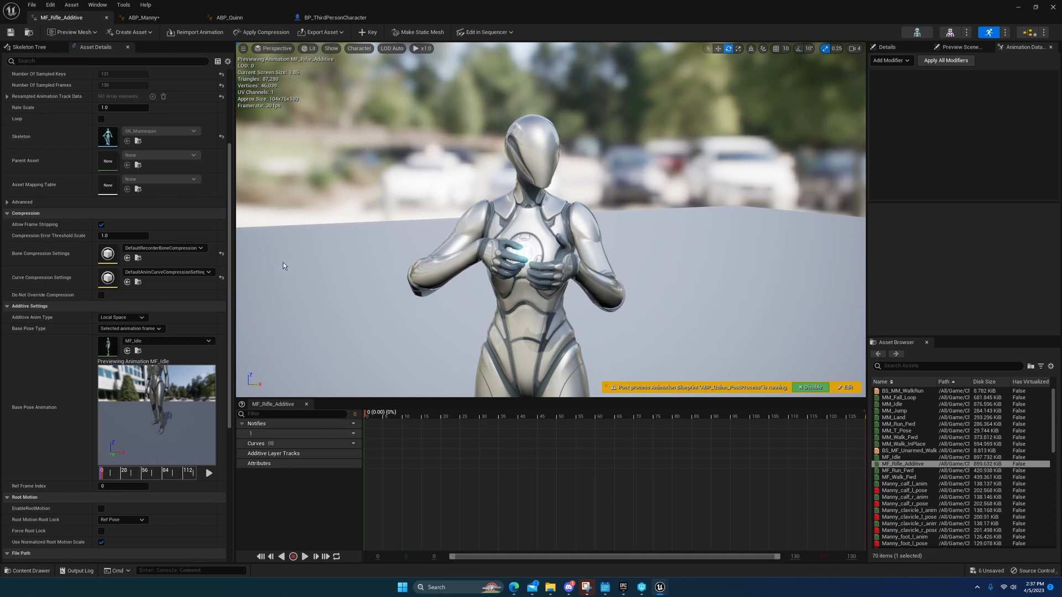
pyautogui.click(126, 340)
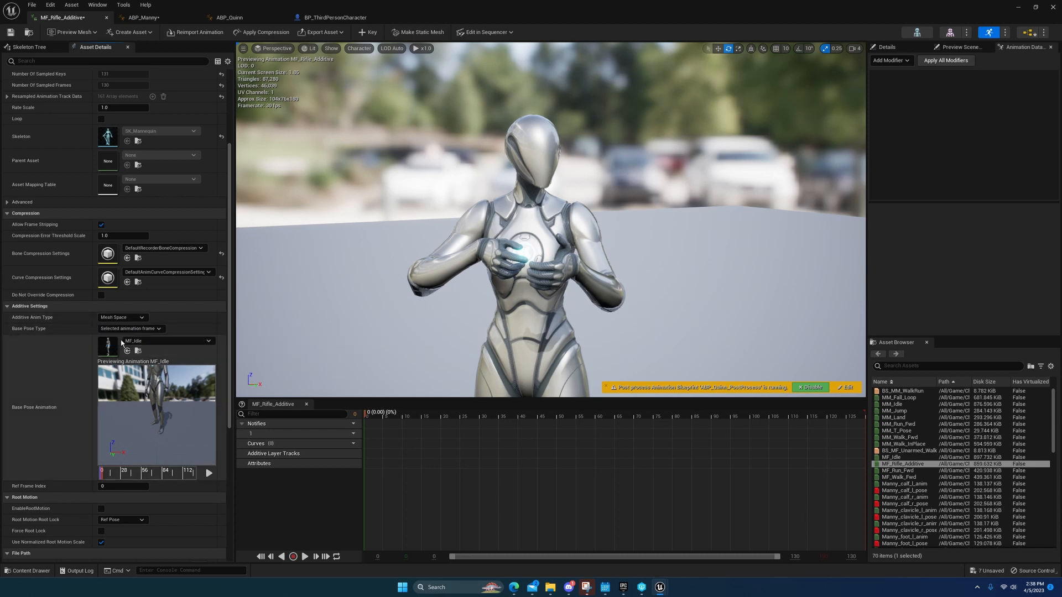
pyautogui.click(11, 34)
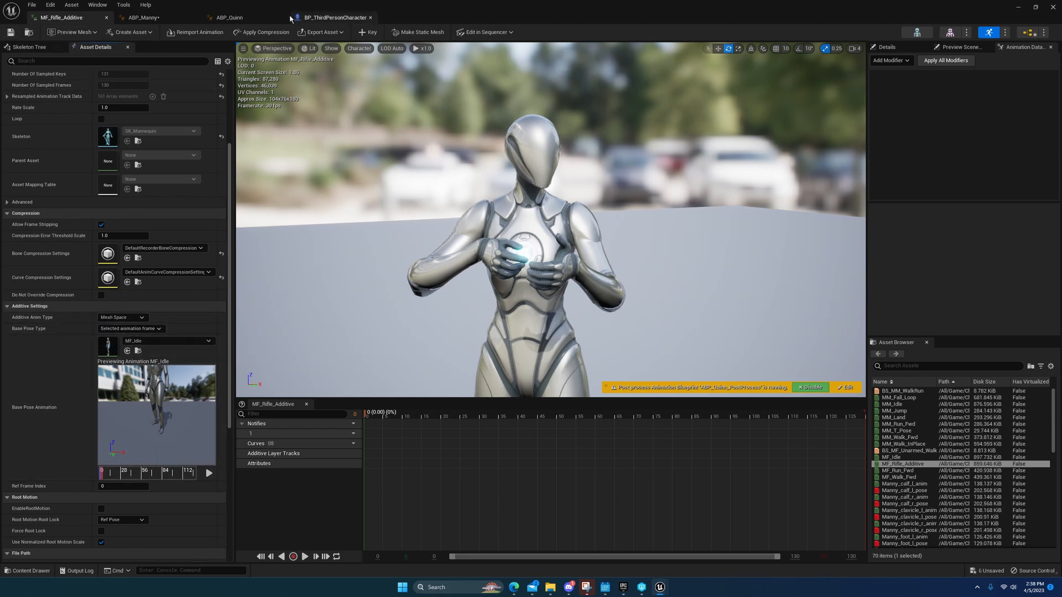
# Step: Add an Apply Mesh Space Additive node in ABP_Manny's Locomotion state, fed by the idle and loco additive sequence players
pyautogui.click(239, 20)
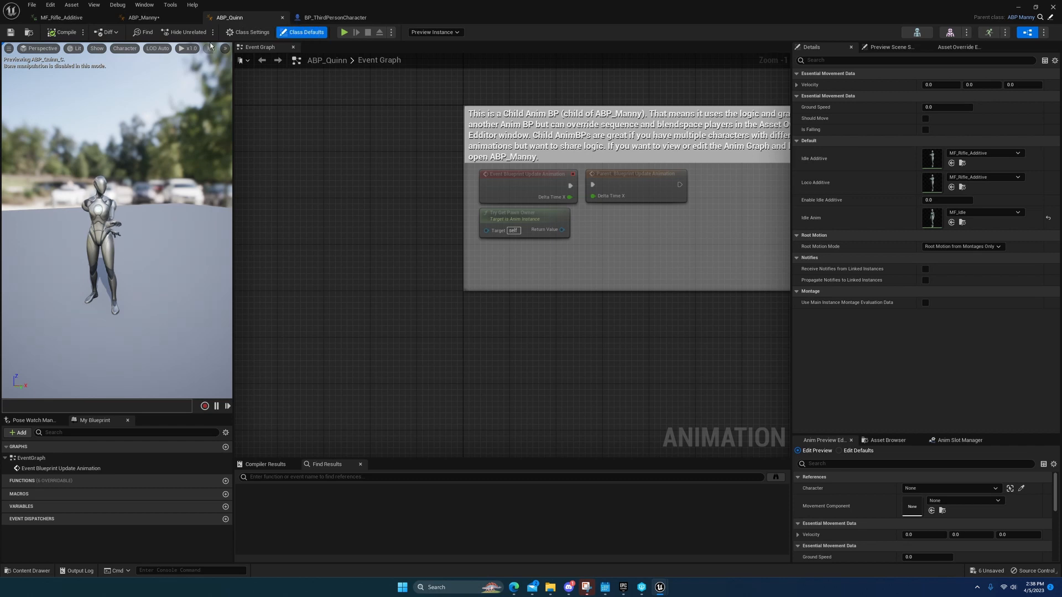
pyautogui.click(143, 17)
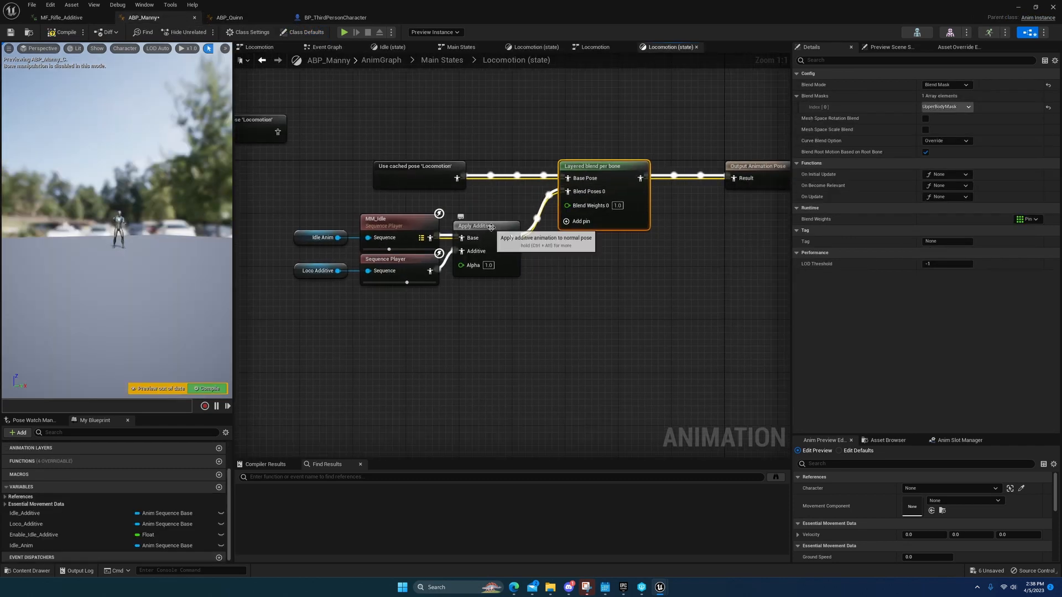
pyautogui.click(491, 228)
pyautogui.moveTo(436, 239); pyautogui.dragTo(450, 234, button='right')
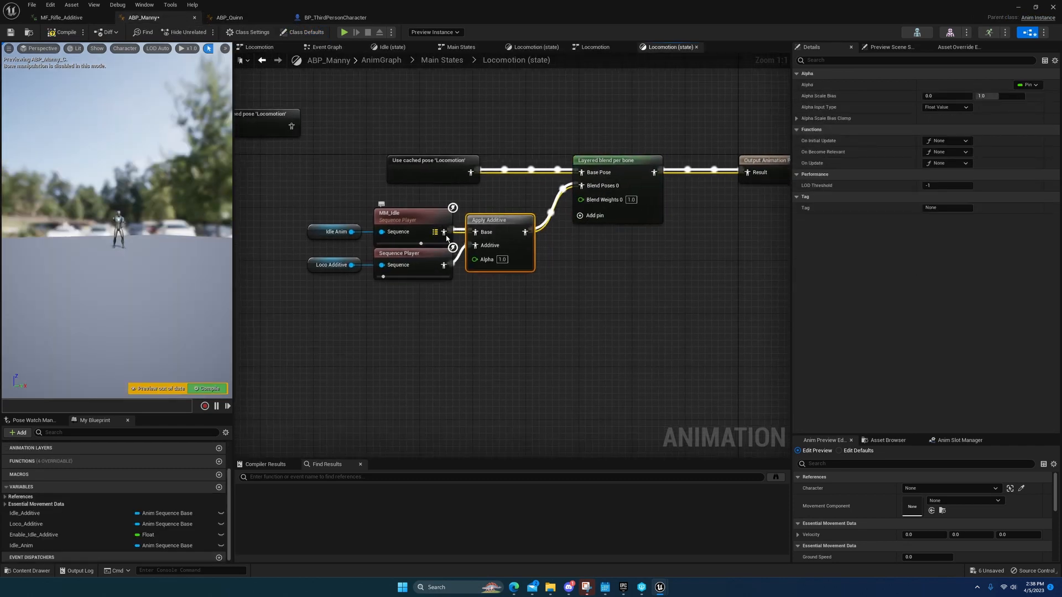
pyautogui.moveTo(447, 237); pyautogui.dragTo(500, 288)
pyautogui.write('app')
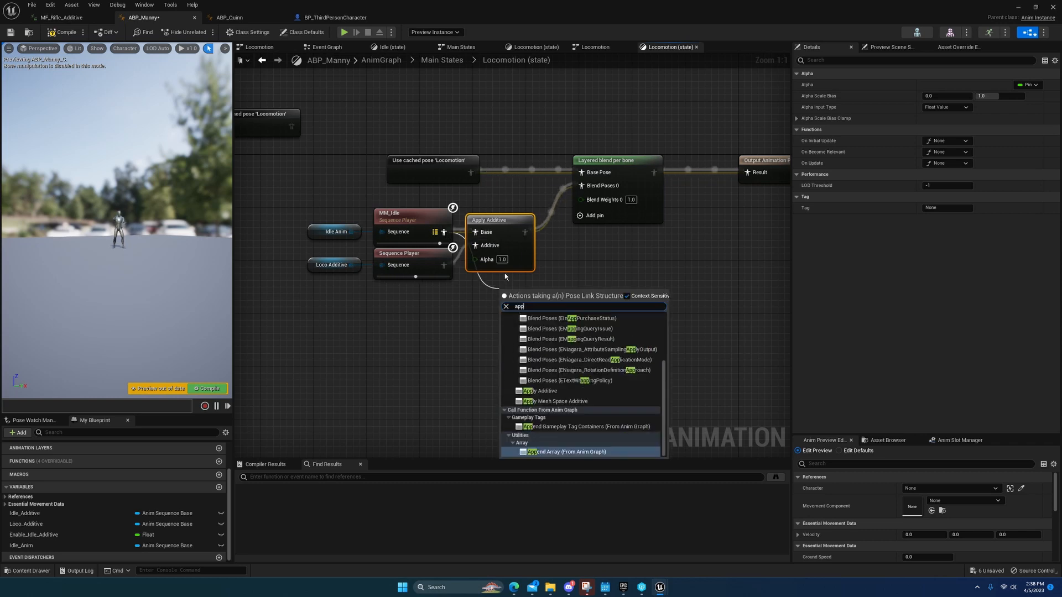
pyautogui.write('l')
pyautogui.click(587, 391)
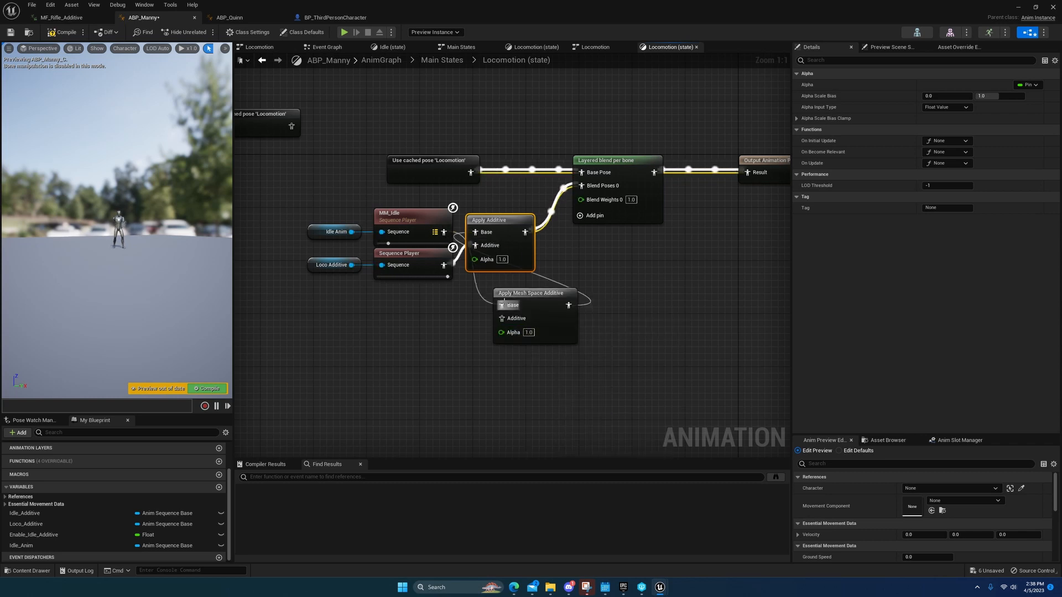
pyautogui.moveTo(443, 265); pyautogui.dragTo(473, 307)
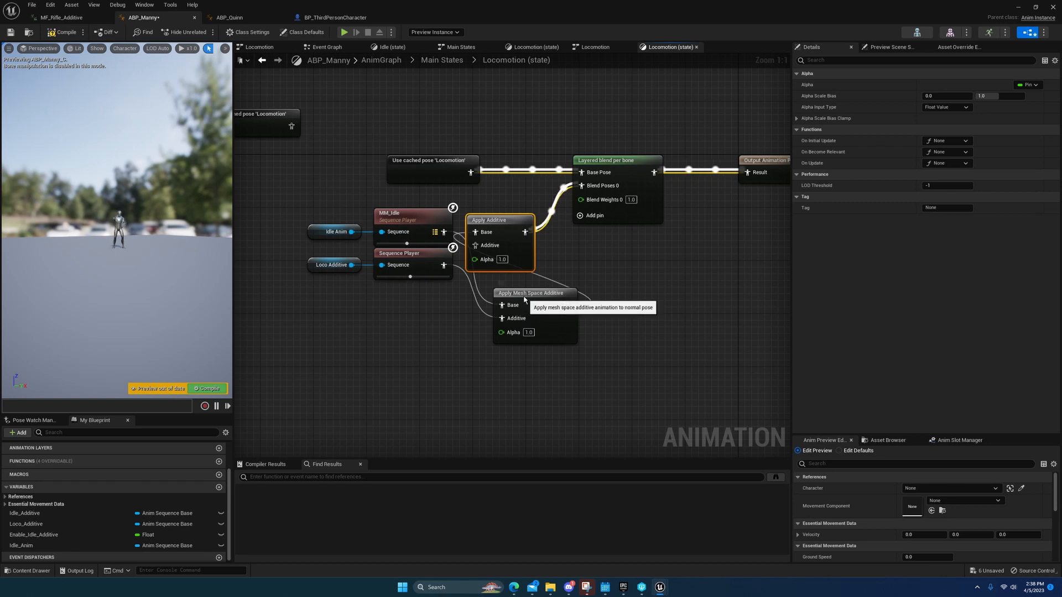
# Step: Delete the old Apply Additive node and put the Apply Mesh Space Additive node in its place
pyautogui.moveTo(524, 297); pyautogui.dragTo(510, 230)
pyautogui.click(515, 238)
pyautogui.press('Delete')
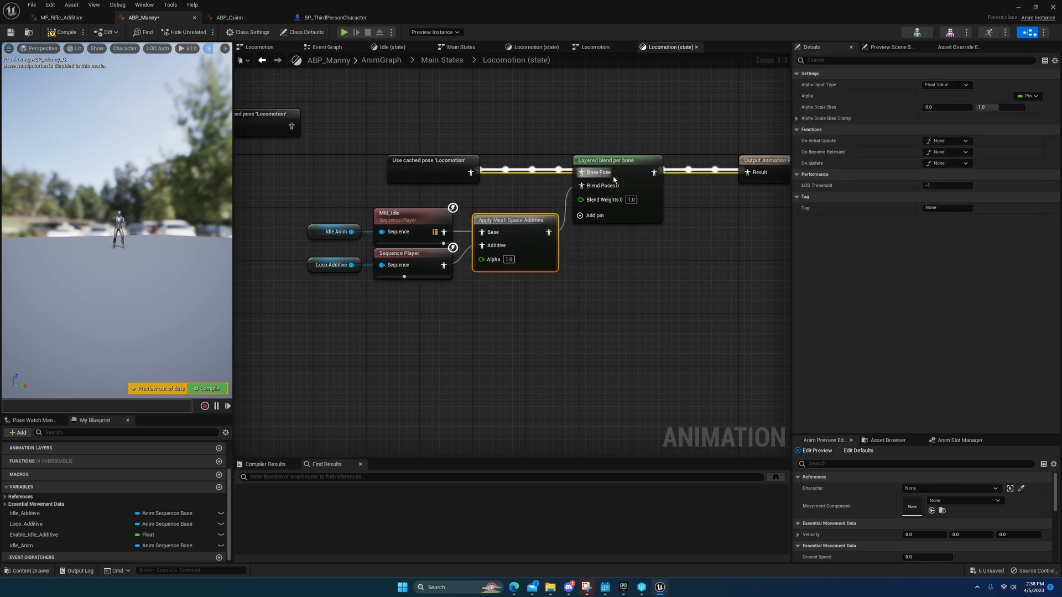
# Step: Enable Mesh Space Rotation Blend on the Layered blend per bone node, compile and save ABP_Manny, and inspect its preview pose
pyautogui.click(620, 179)
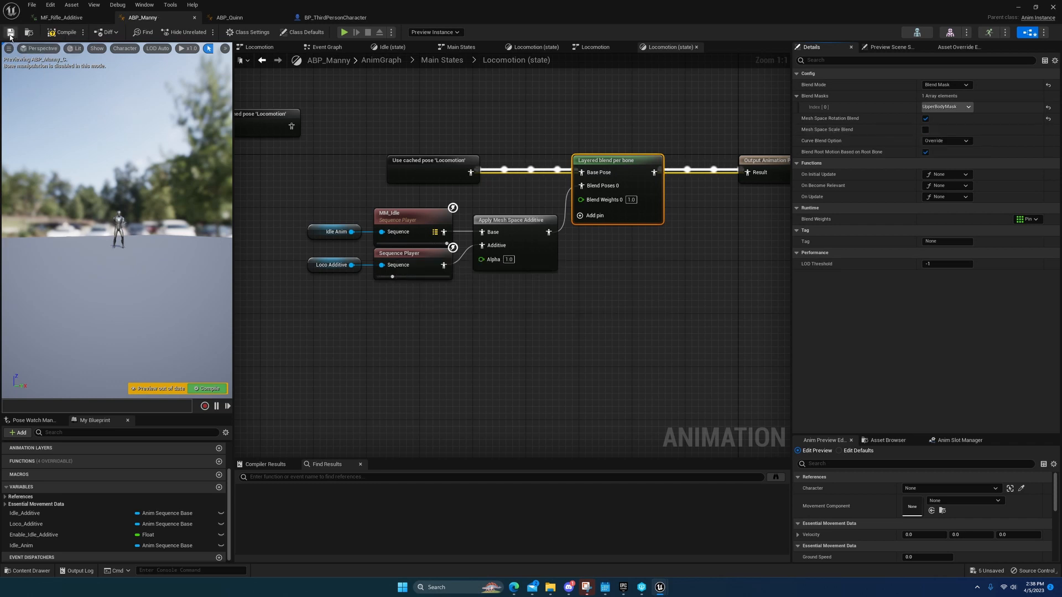
pyautogui.moveTo(168, 213)
pyautogui.mouseDown(button='right')
pyautogui.moveTo(166, 202)
pyautogui.moveTo(185, 221)
pyautogui.moveTo(156, 221)
pyautogui.mouseUp(button='right')
pyautogui.press('w')
pyautogui.press('w')
pyautogui.press('d')
pyautogui.press('w')
pyautogui.moveTo(156, 147); pyautogui.dragTo(155, 152, button='right')
pyautogui.press('s')
# Step: Inspect the arm pose up close in the ABP_Quinn preview
pyautogui.click(229, 17)
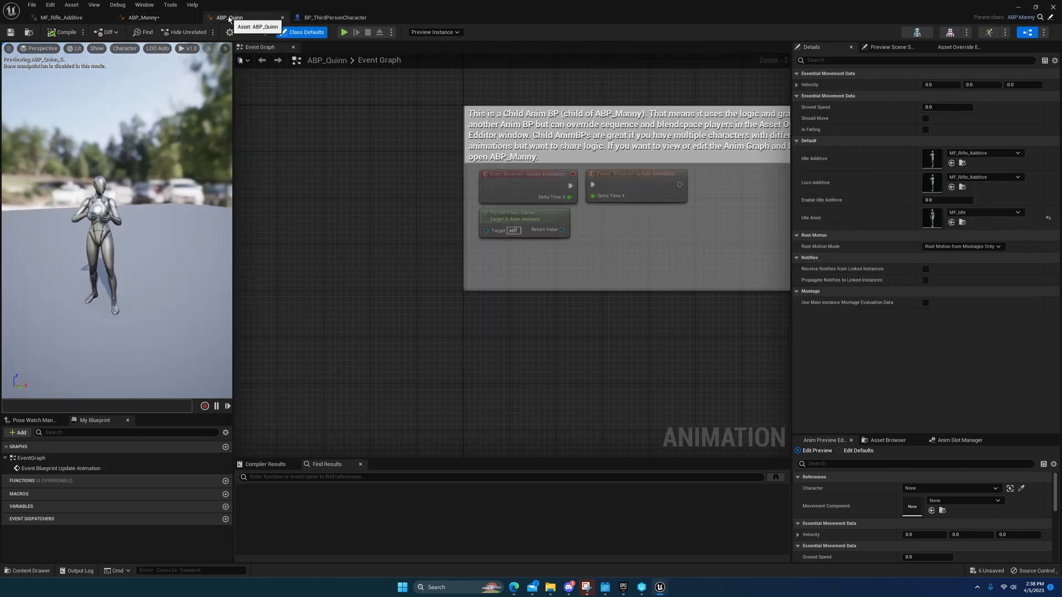
pyautogui.press('w')
pyautogui.moveTo(156, 195); pyautogui.dragTo(148, 203, button='right')
pyautogui.press('s')
pyautogui.press('s')
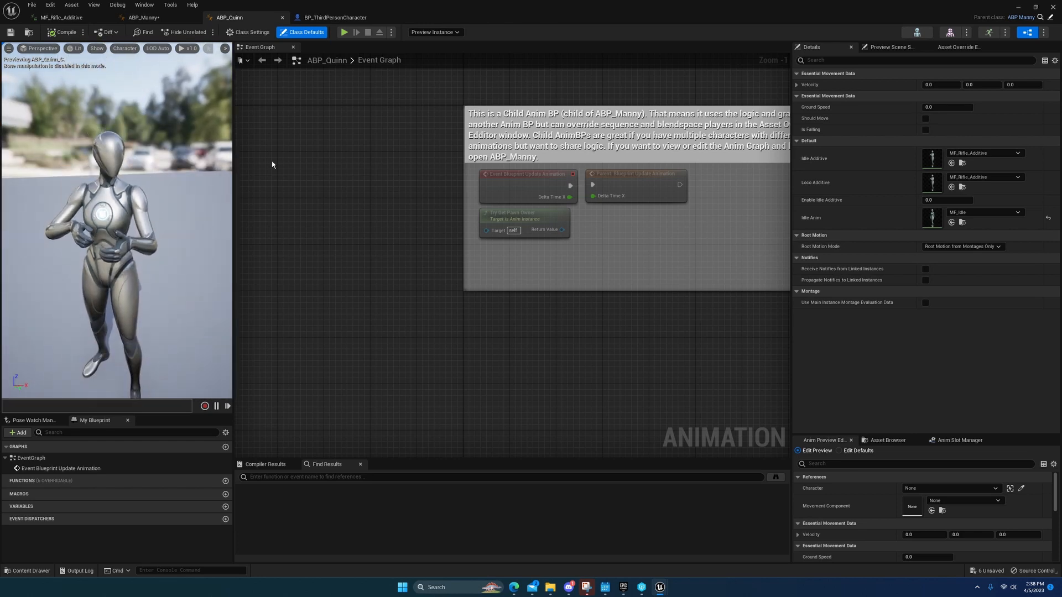
# Step: Examine the character's grip on the rifle from the front and close up in BP_ThirdPersonCharacter
pyautogui.click(309, 19)
pyautogui.press('d')
pyautogui.moveTo(479, 255); pyautogui.dragTo(477, 288, button='right')
pyautogui.press('w')
pyautogui.press('w')
pyautogui.press('s')
pyautogui.press('a')
pyautogui.press('a')
pyautogui.press('w')
pyautogui.press('a')
pyautogui.press('w')
pyautogui.press('s')
pyautogui.press('d')
pyautogui.press('d')
pyautogui.press('s')
pyautogui.press('a')
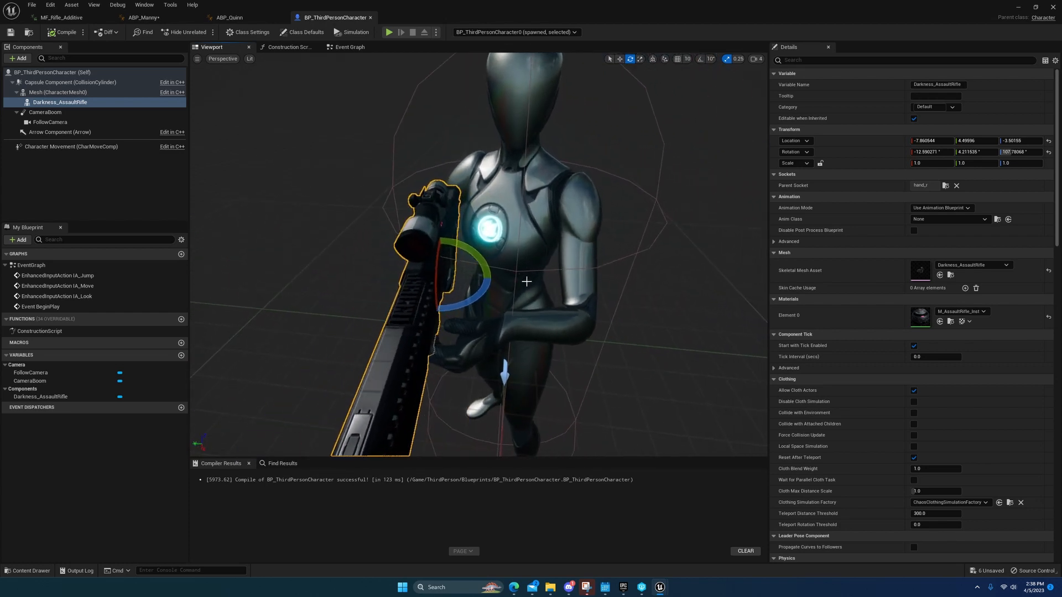
pyautogui.press('w')
pyautogui.moveTo(477, 287); pyautogui.dragTo(429, 292, button='right')
pyautogui.press('d')
pyautogui.press('s')
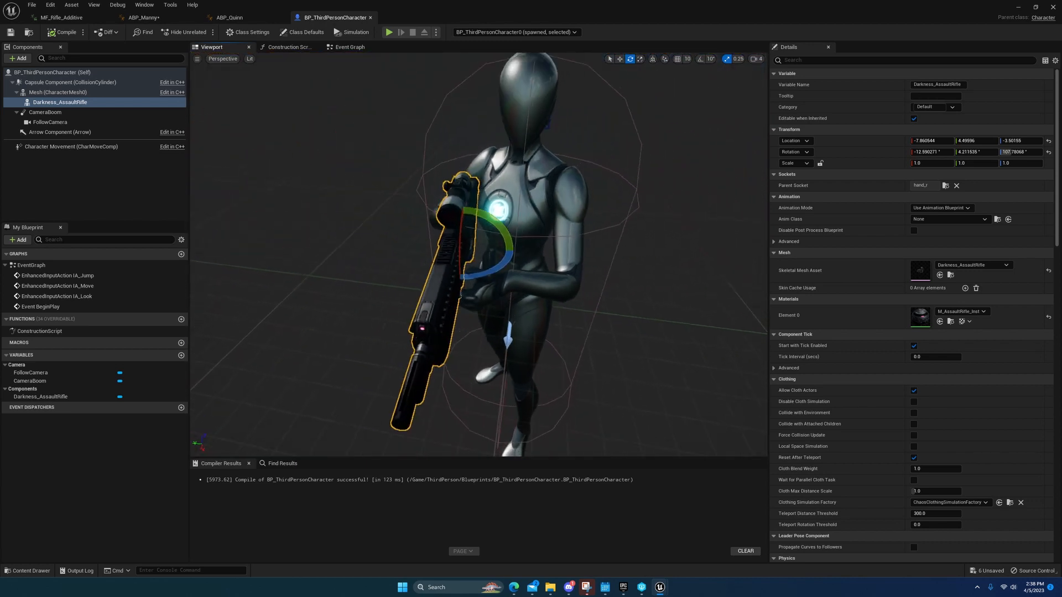
pyautogui.press('w')
pyautogui.moveTo(511, 301)
pyautogui.mouseDown(button='right')
pyautogui.moveTo(463, 310)
pyautogui.moveTo(531, 303)
pyautogui.moveTo(522, 290)
pyautogui.mouseUp(button='right')
pyautogui.press('s')
pyautogui.press('d')
pyautogui.press('w')
pyautogui.press('a')
pyautogui.press('w')
pyautogui.press('s')
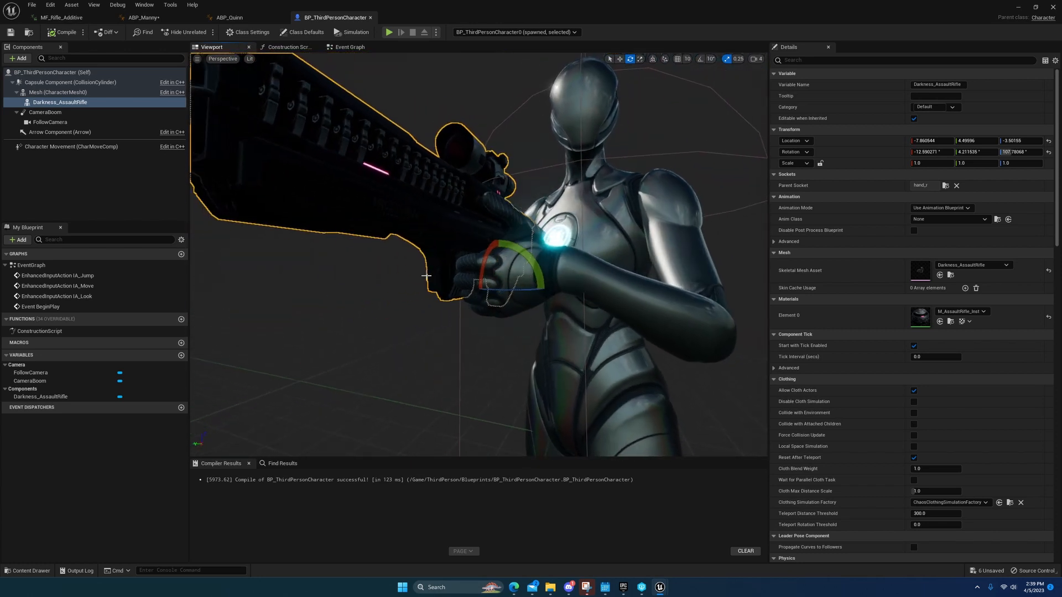
# Step: Examine the rifle's alignment with both hands from the side and from further back
pyautogui.moveTo(472, 256); pyautogui.dragTo(499, 230, button='right')
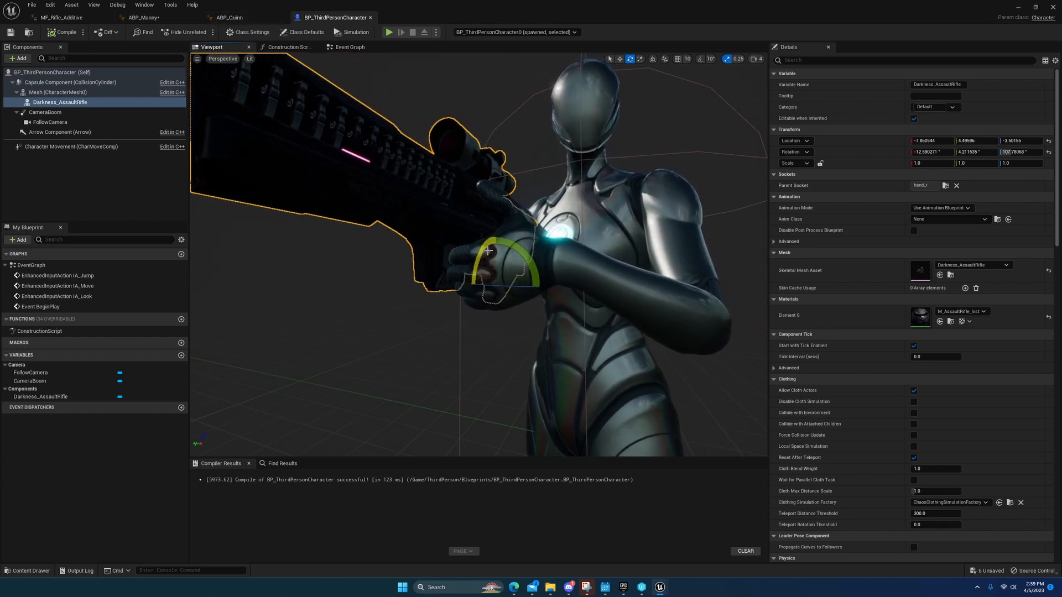
pyautogui.press('a')
pyautogui.moveTo(477, 266); pyautogui.dragTo(514, 266, button='right')
pyautogui.press('s')
pyautogui.press('s')
pyautogui.press('w')
pyautogui.press('d')
pyautogui.press('s')
pyautogui.press('a')
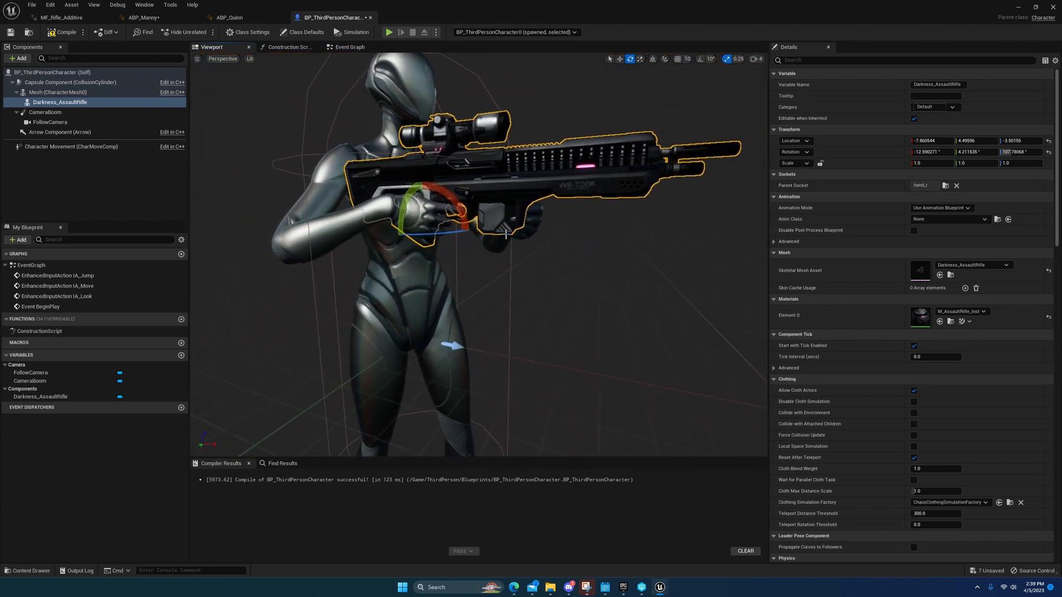
pyautogui.press('w')
pyautogui.moveTo(515, 259); pyautogui.dragTo(403, 277, button='right')
pyautogui.press('d')
pyautogui.press('d')
pyautogui.press('s')
pyautogui.press('a')
pyautogui.press('a')
pyautogui.press('w')
pyautogui.press('s')
pyautogui.press('s')
pyautogui.press('d')
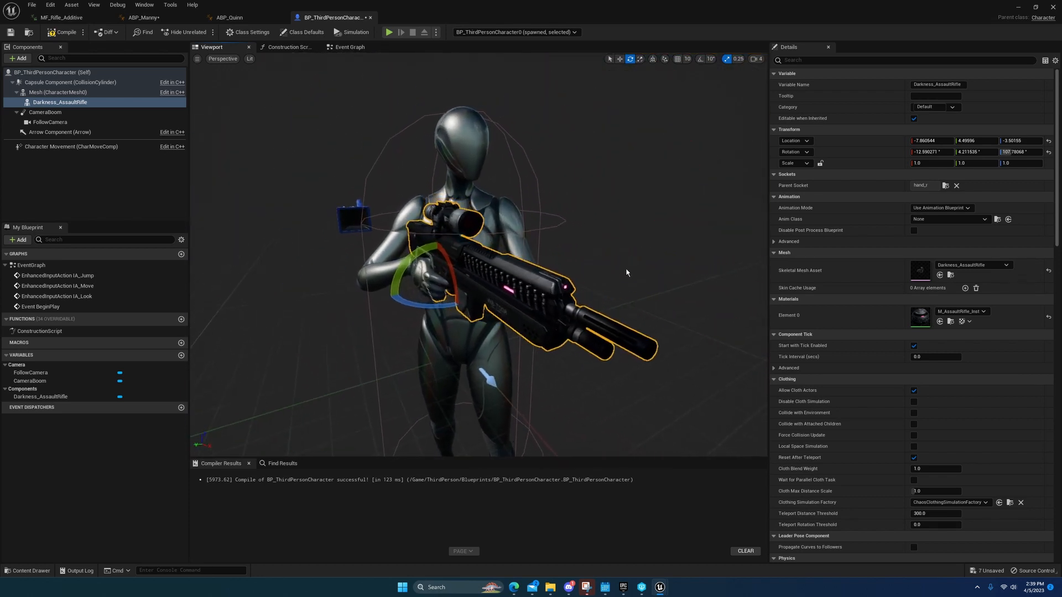
pyautogui.press('w')
pyautogui.moveTo(628, 272); pyautogui.dragTo(606, 275, button='right')
pyautogui.press('s')
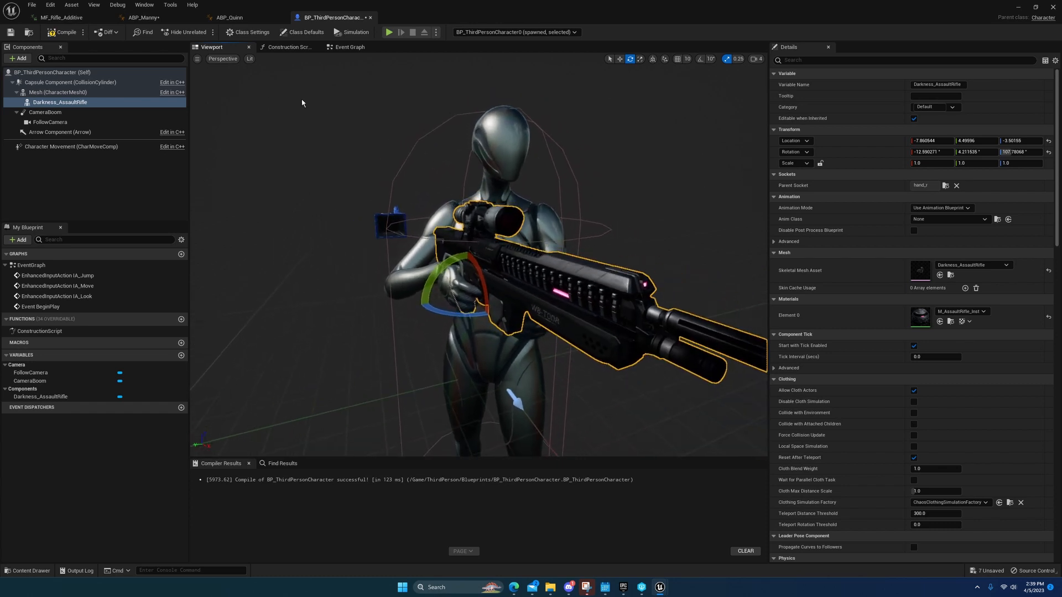
pyautogui.press('d')
pyautogui.moveTo(388, 222); pyautogui.dragTo(321, 222, button='right')
pyautogui.press('w')
pyautogui.press('s')
pyautogui.press('a')
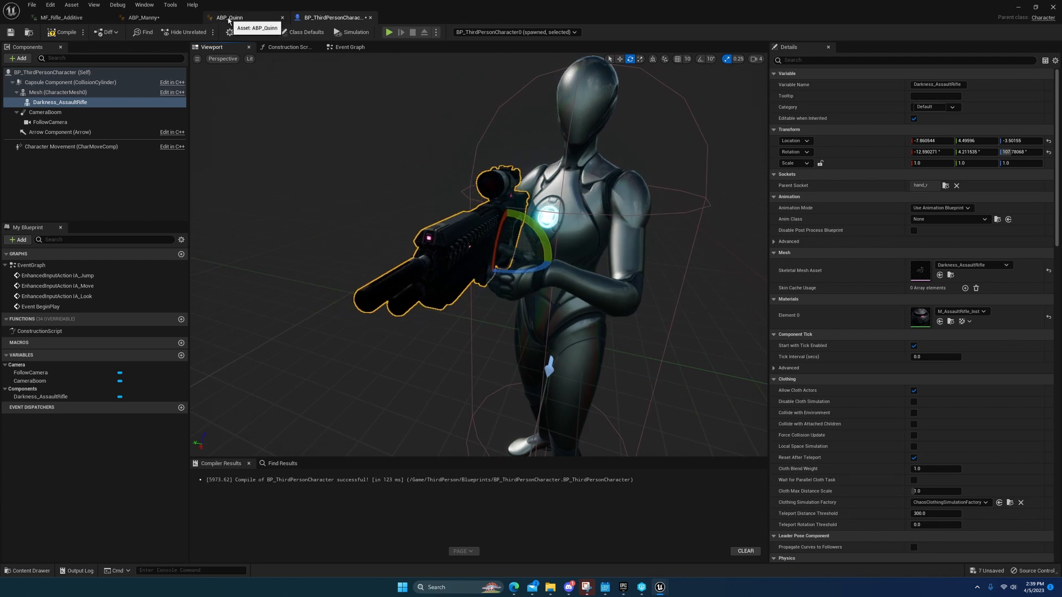
# Step: Compare the ABP_Quinn and ABP_Manny previews and the Locomotion additive nodes with the character blueprint's rifle pose
pyautogui.click(235, 17)
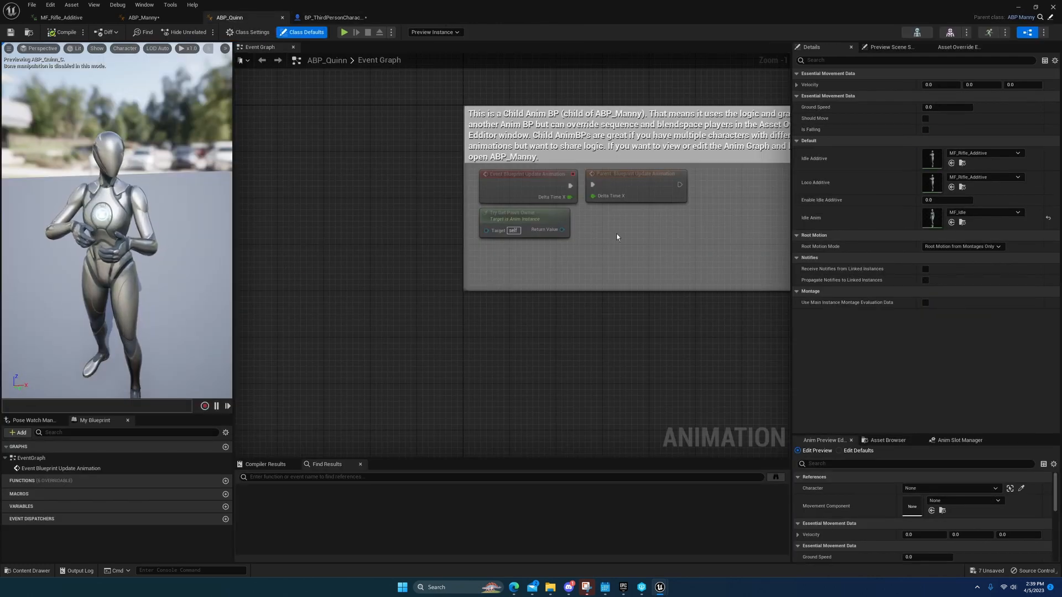
pyautogui.click(160, 20)
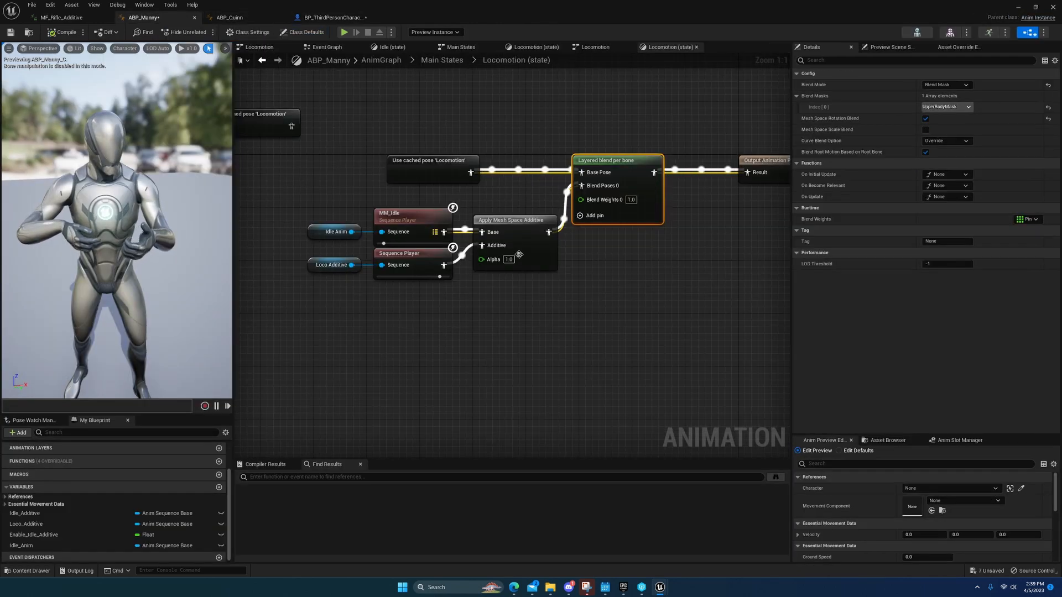
pyautogui.click(515, 220)
pyautogui.moveTo(515, 220)
pyautogui.mouseDown(button='right')
pyautogui.moveTo(521, 261)
pyautogui.moveTo(528, 225)
pyautogui.mouseUp(button='right')
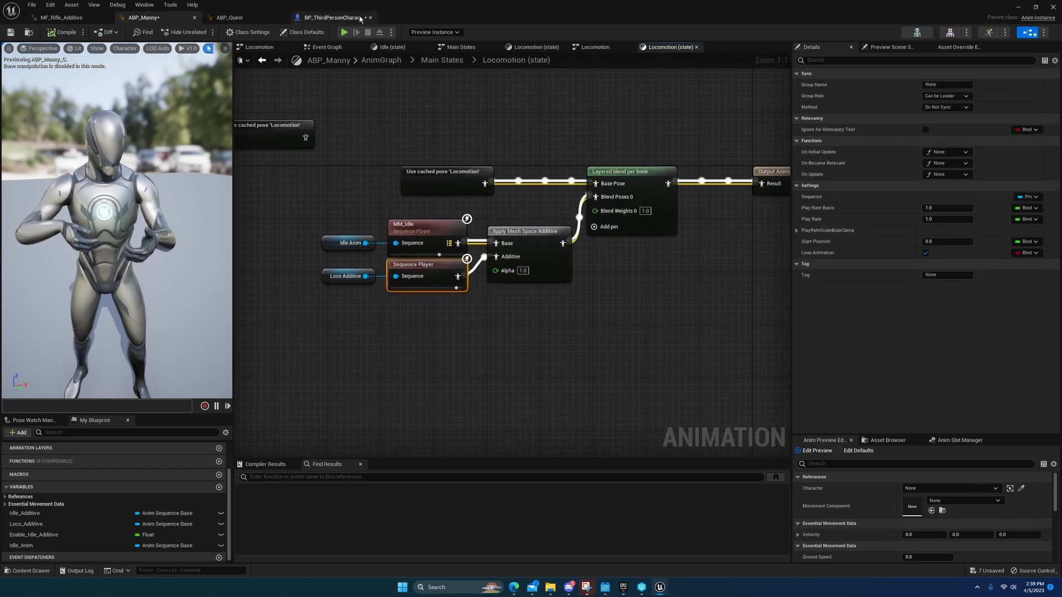
pyautogui.click(300, 19)
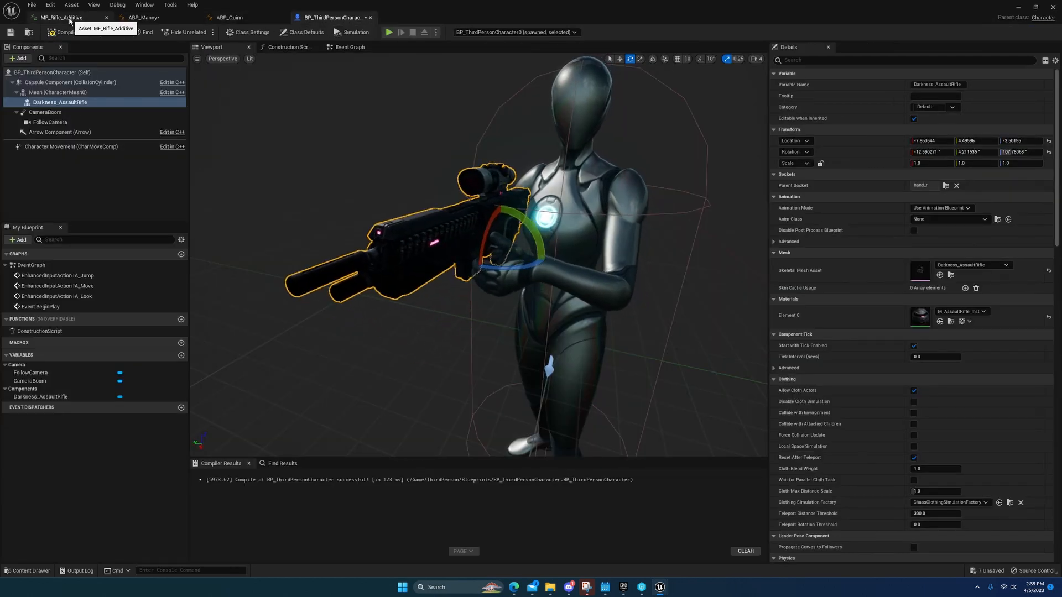
# Step: Set the base pose type of MF_Rifle_Additive to Selected animation scaled and check the rifle pose in BP_ThirdPersonCharacter
pyautogui.click(61, 18)
pyautogui.click(142, 329)
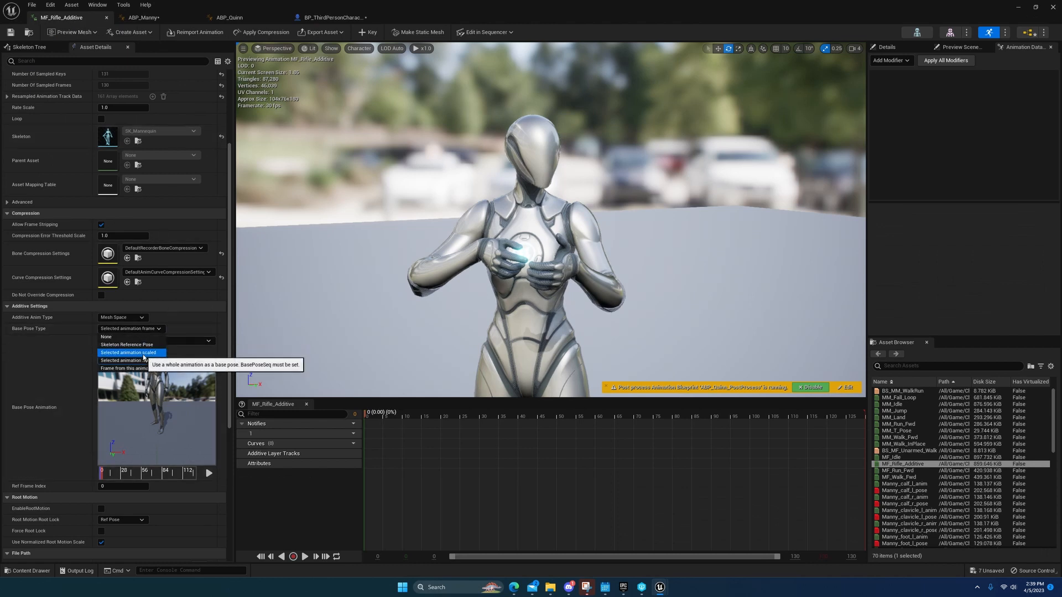
pyautogui.click(129, 353)
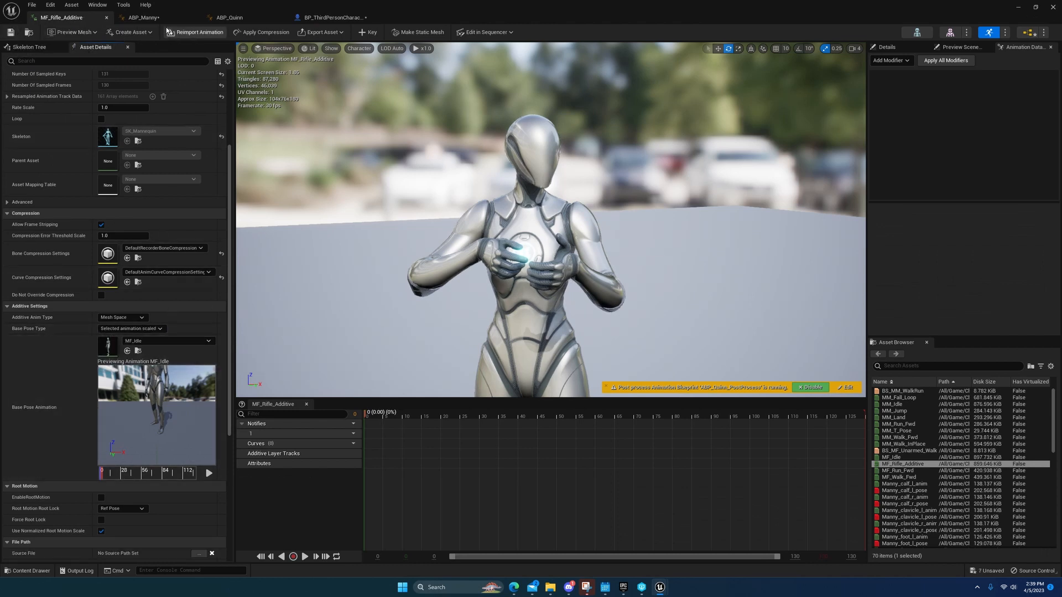
pyautogui.click(143, 17)
pyautogui.click(332, 18)
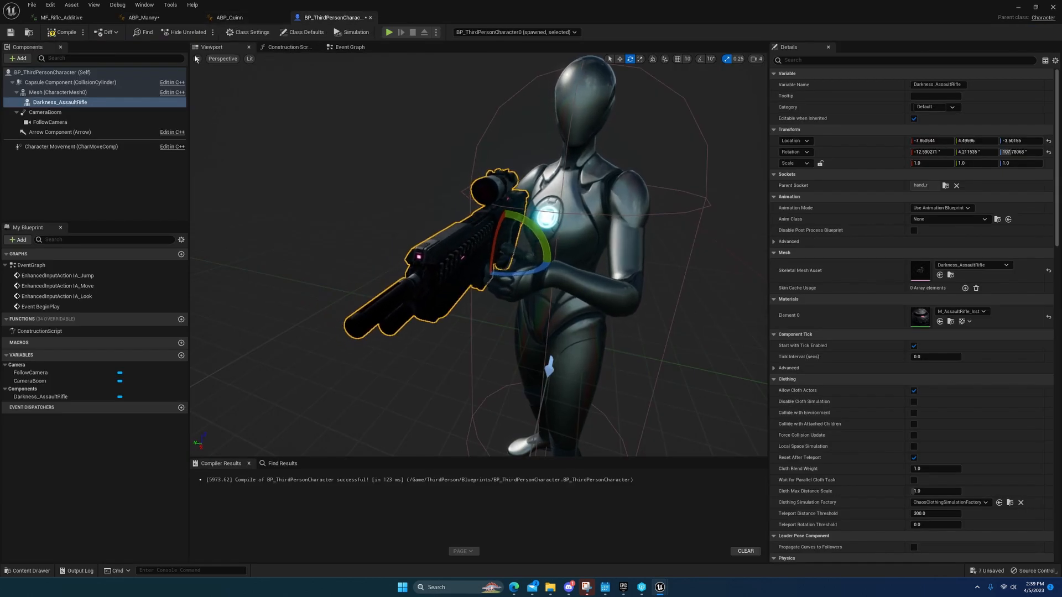
pyautogui.moveTo(331, 111); pyautogui.dragTo(449, 139, button='right')
# Step: Examine the hand and arm pose of MF_Rifle_Additive up close in its animation preview
pyautogui.click(67, 19)
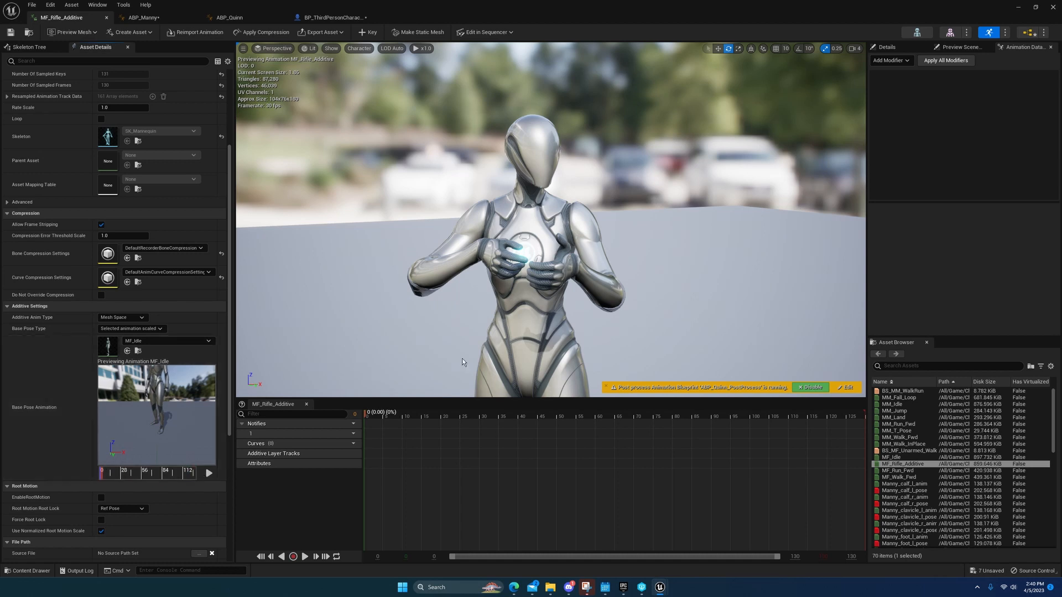
pyautogui.moveTo(534, 219); pyautogui.dragTo(538, 251, button='right')
pyautogui.press('w')
pyautogui.press('s')
pyautogui.press('s')
pyautogui.press('w')
pyautogui.press('s')
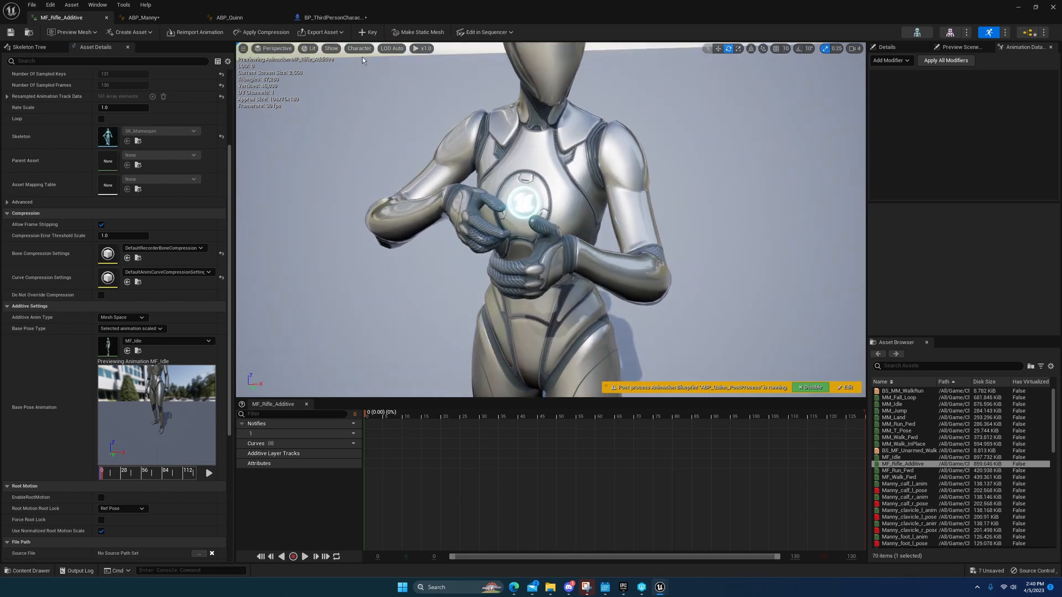
# Step: Examine the assault rifle's fit in both hands from several sides in BP_ThirdPersonCharacter
pyautogui.click(138, 17)
pyautogui.click(326, 17)
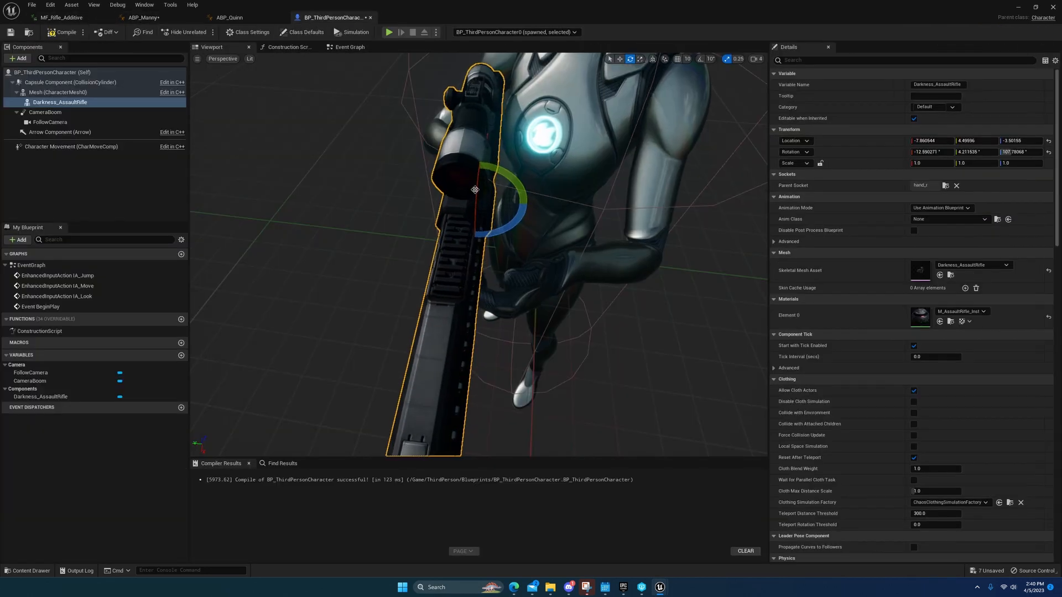
pyautogui.press('a')
pyautogui.moveTo(521, 174); pyautogui.dragTo(653, 183, button='right')
pyautogui.press('a')
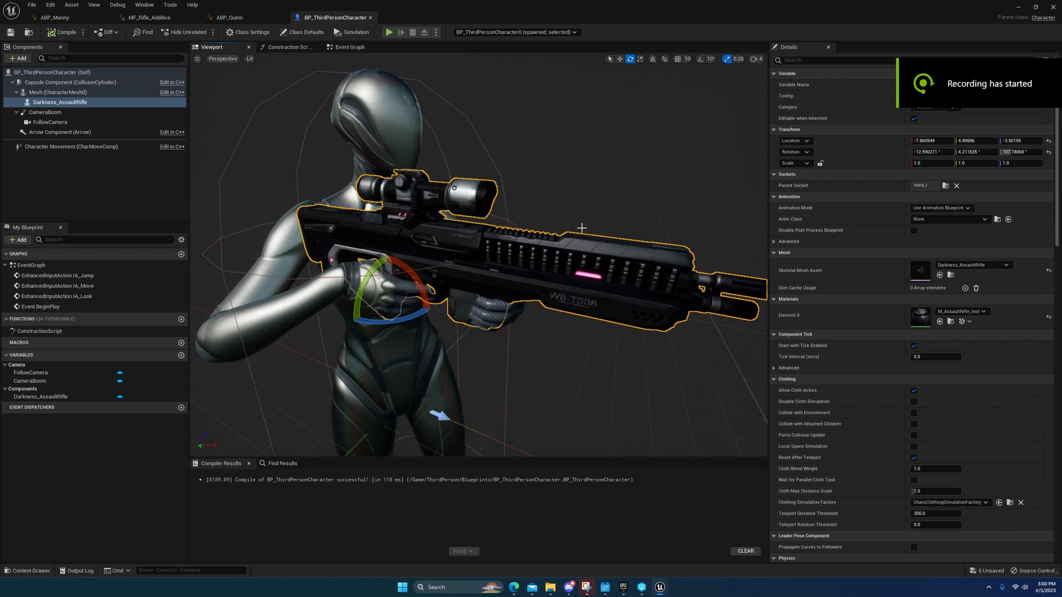
pyautogui.moveTo(581, 228); pyautogui.dragTo(453, 301, button='right')
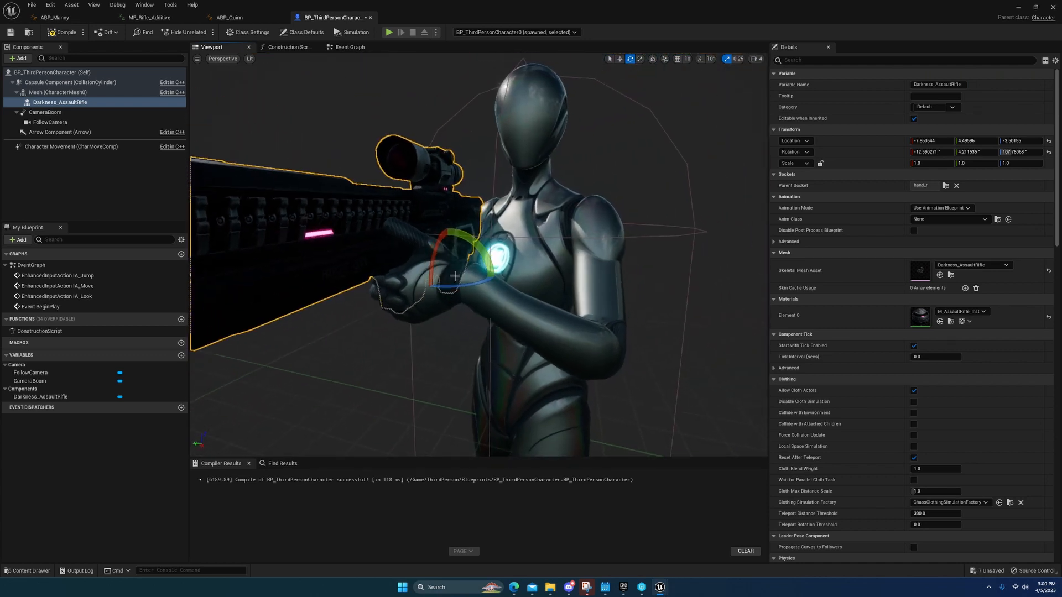
# Step: Compare the ABP_Quinn preview with the pose in MF_Rifle_Additive
pyautogui.click(229, 18)
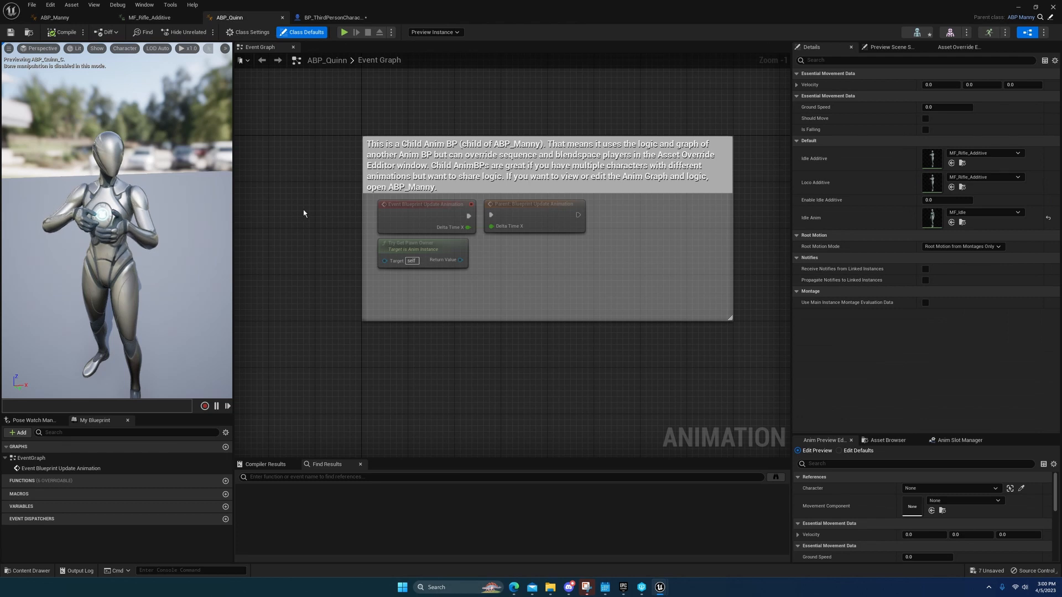
pyautogui.click(143, 19)
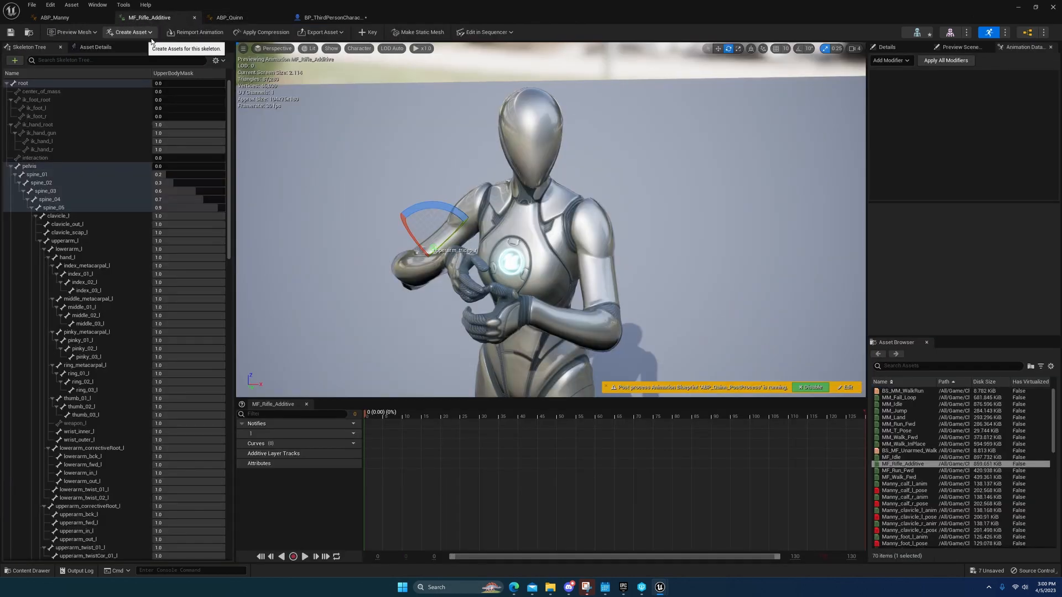
pyautogui.click(229, 18)
pyautogui.click(147, 19)
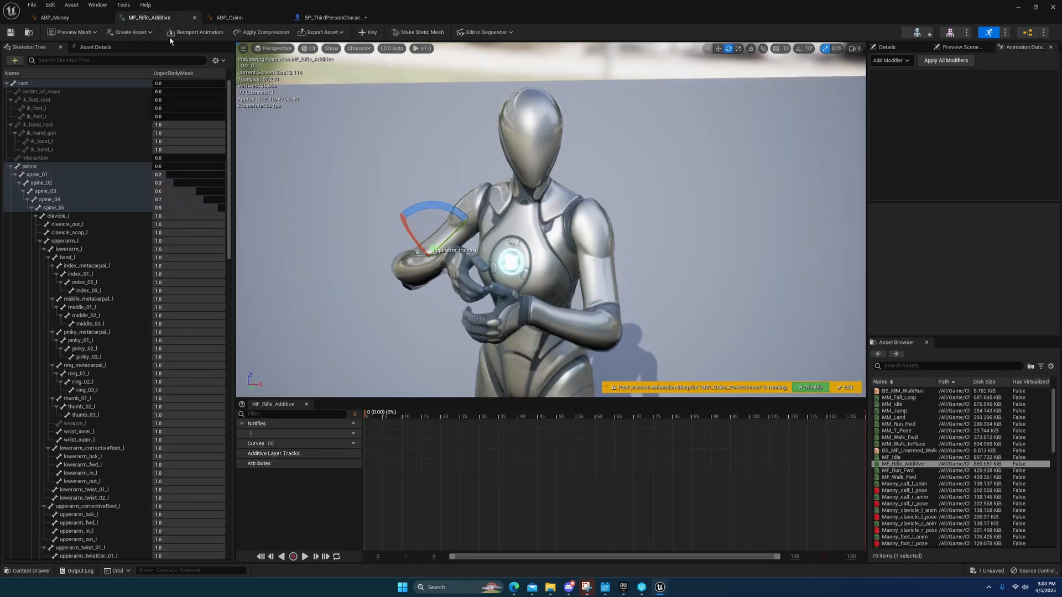
# Step: Review the blend mask and mesh space rotation blend settings of the Layered blend per bone node in ABP_Manny's Locomotion state
pyautogui.click(55, 17)
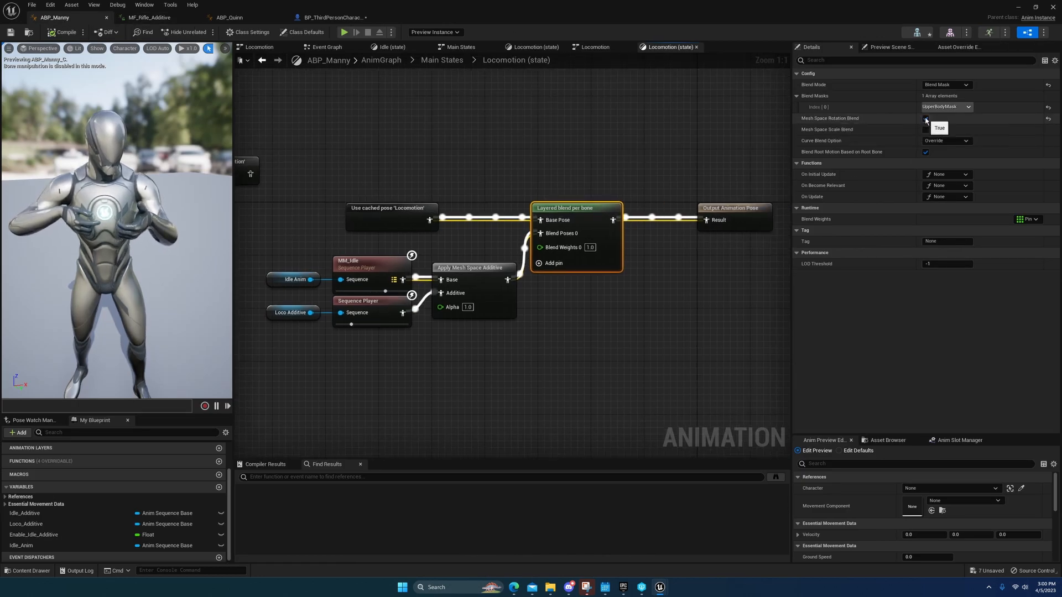
pyautogui.click(926, 118)
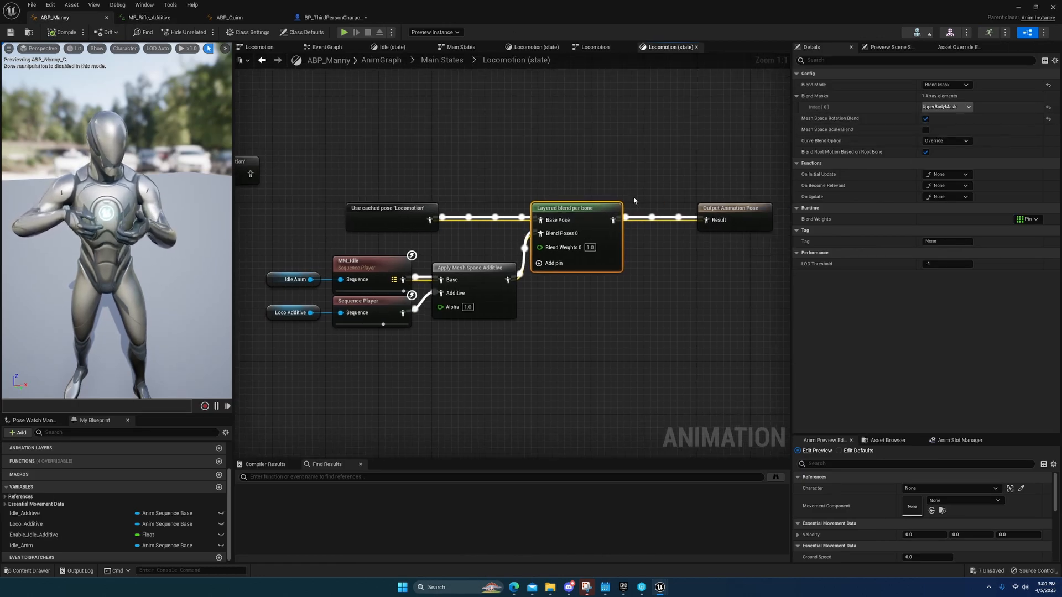
pyautogui.moveTo(625, 289); pyautogui.dragTo(701, 274, button='right')
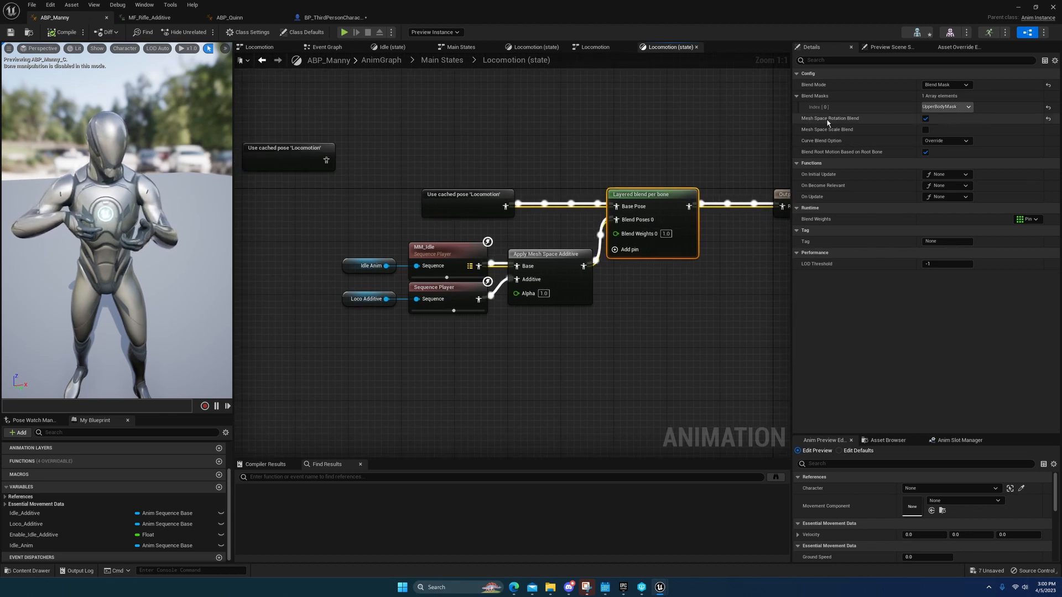
pyautogui.moveTo(713, 166); pyautogui.dragTo(757, 223, button='right')
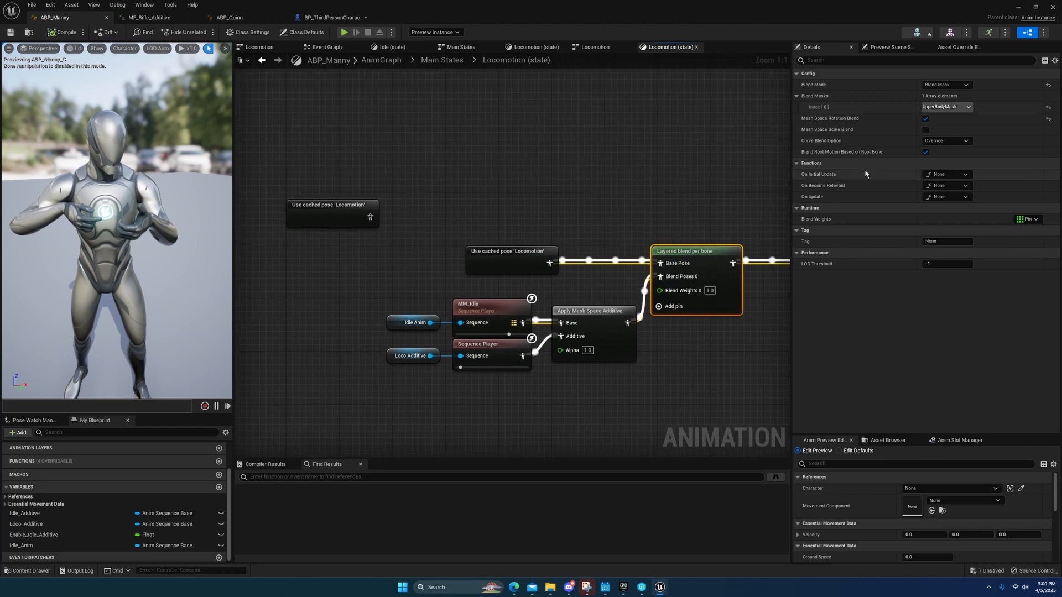
pyautogui.moveTo(676, 243); pyautogui.dragTo(646, 187, button='right')
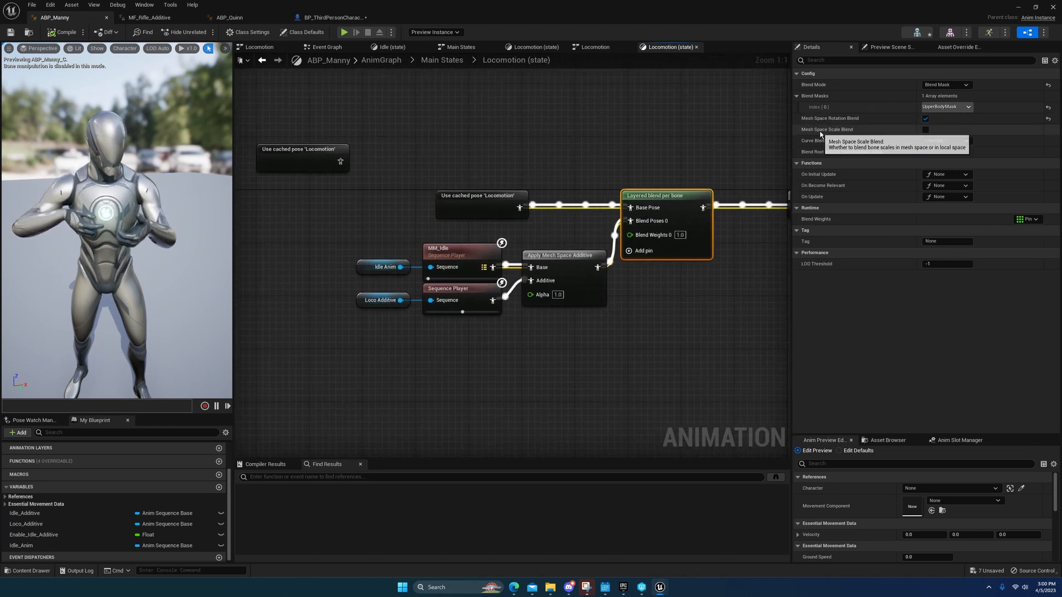
pyautogui.moveTo(523, 289); pyautogui.dragTo(564, 259, button='right')
pyautogui.moveTo(519, 218); pyautogui.dragTo(492, 177, button='right')
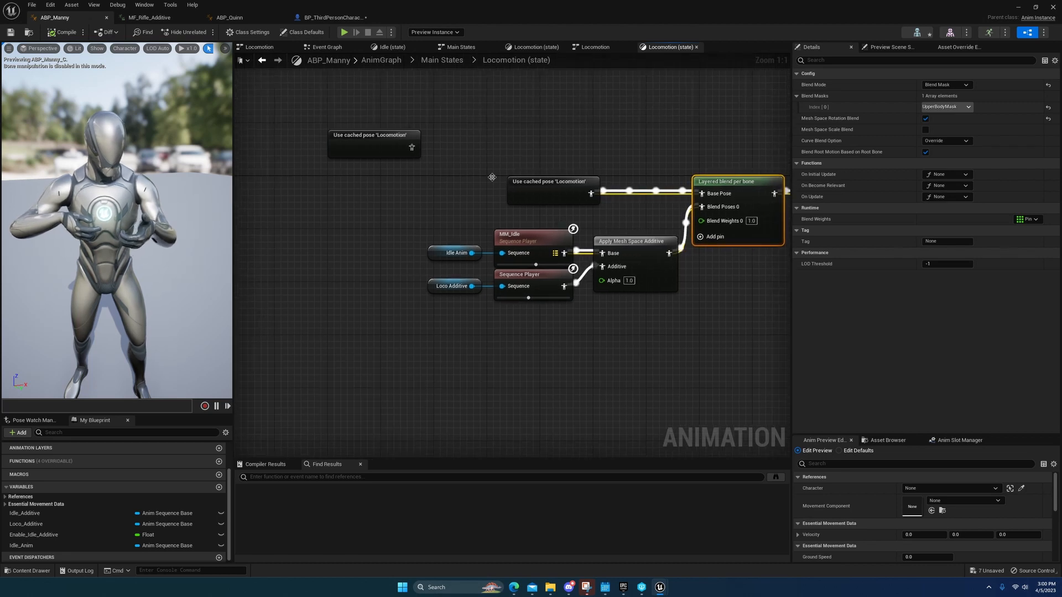
# Step: Inspect the Apply Mesh Space Additive node in the Locomotion state against the MF_Rifle_Additive animation
pyautogui.click(630, 241)
pyautogui.moveTo(630, 241); pyautogui.dragTo(534, 241, button='right')
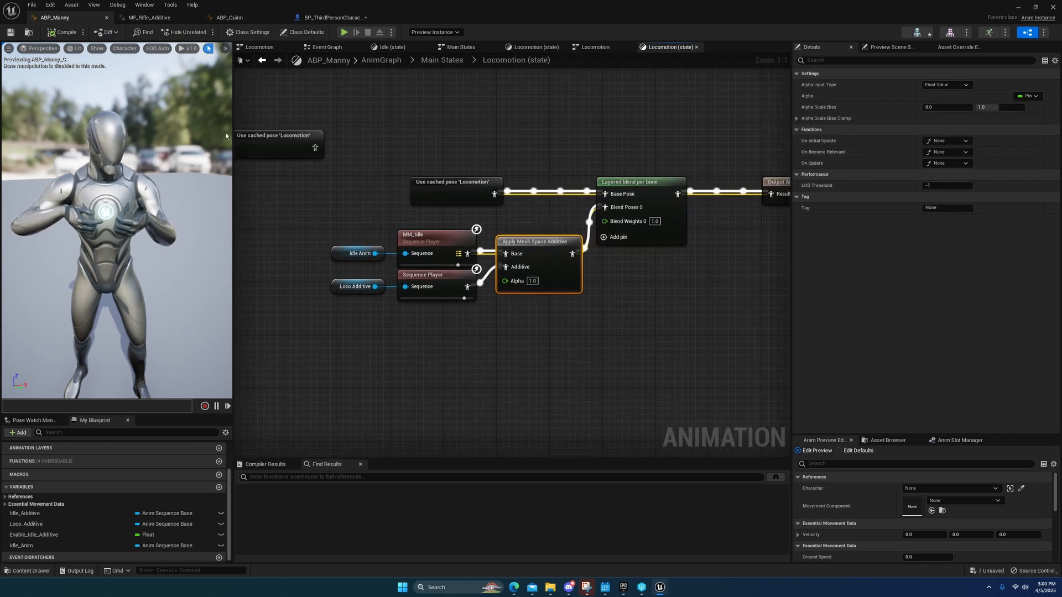
pyautogui.click(148, 18)
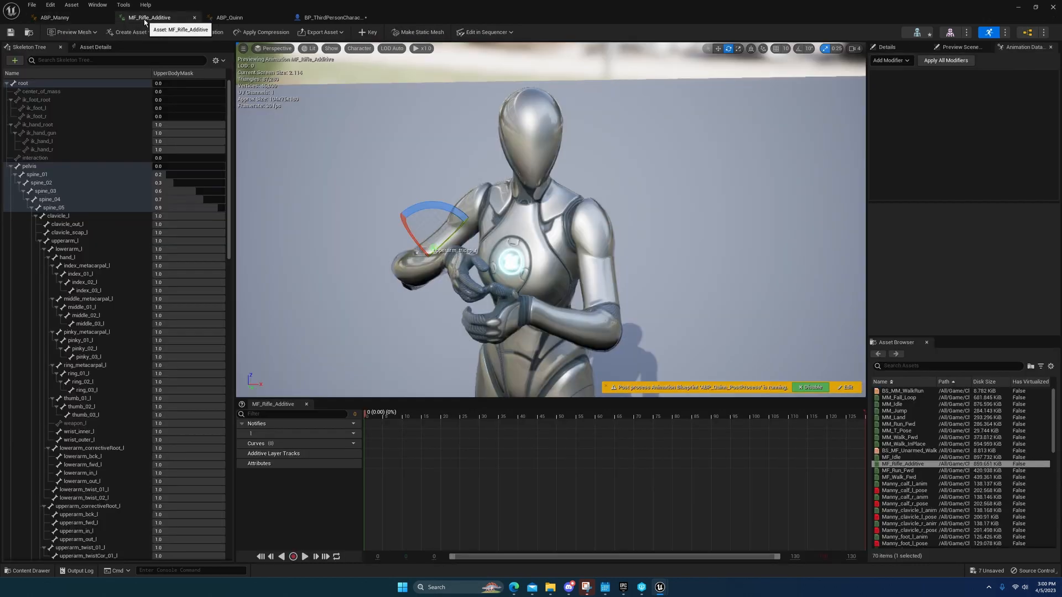
pyautogui.click(51, 18)
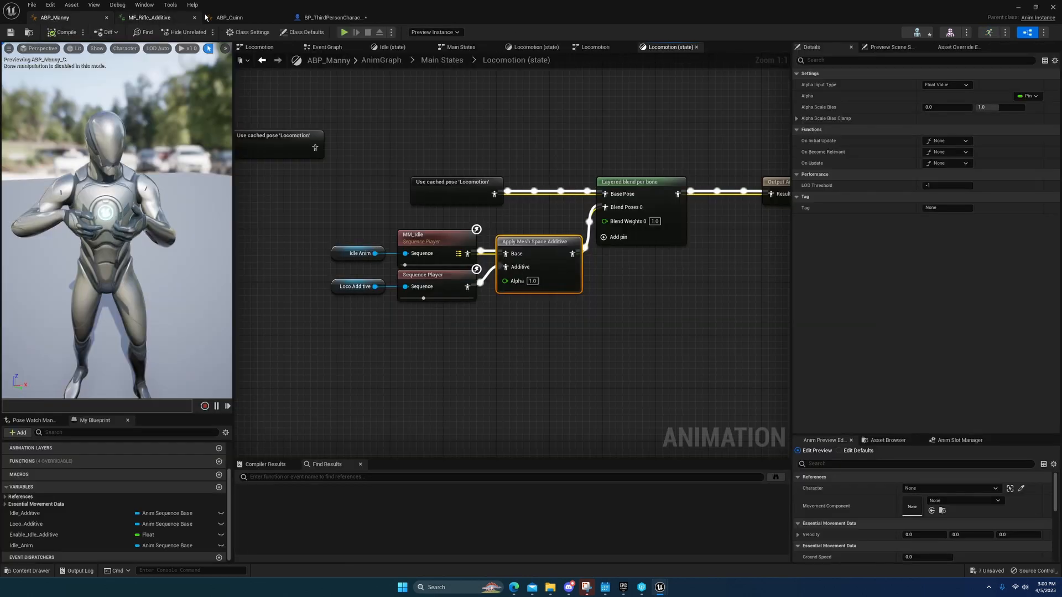
# Step: Review the additive anim type and base pose type options of MF_Rifle_Additive alongside ABP_Manny's additive node
pyautogui.click(149, 18)
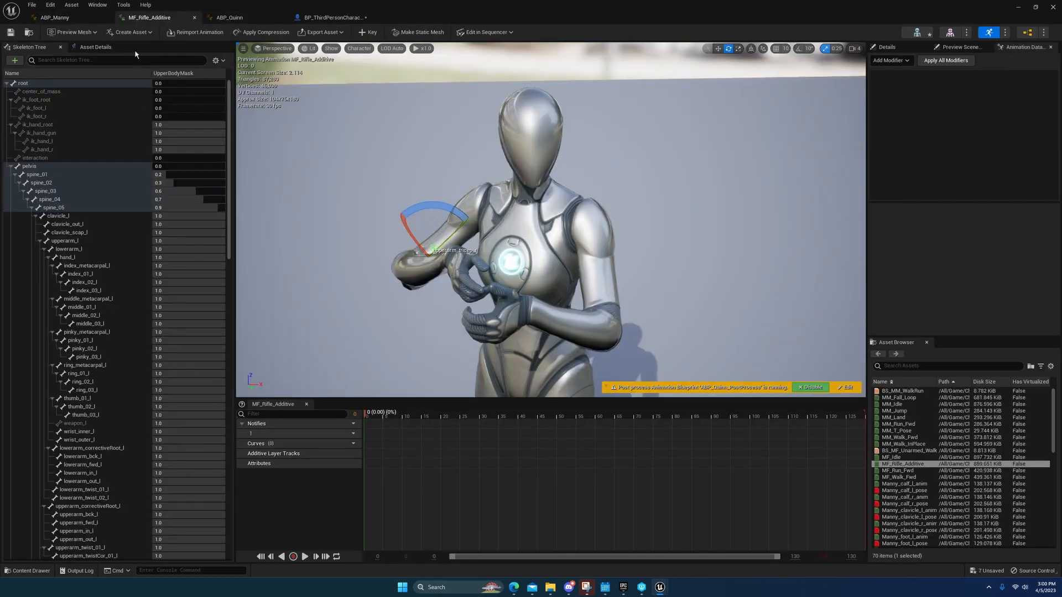
pyautogui.click(95, 47)
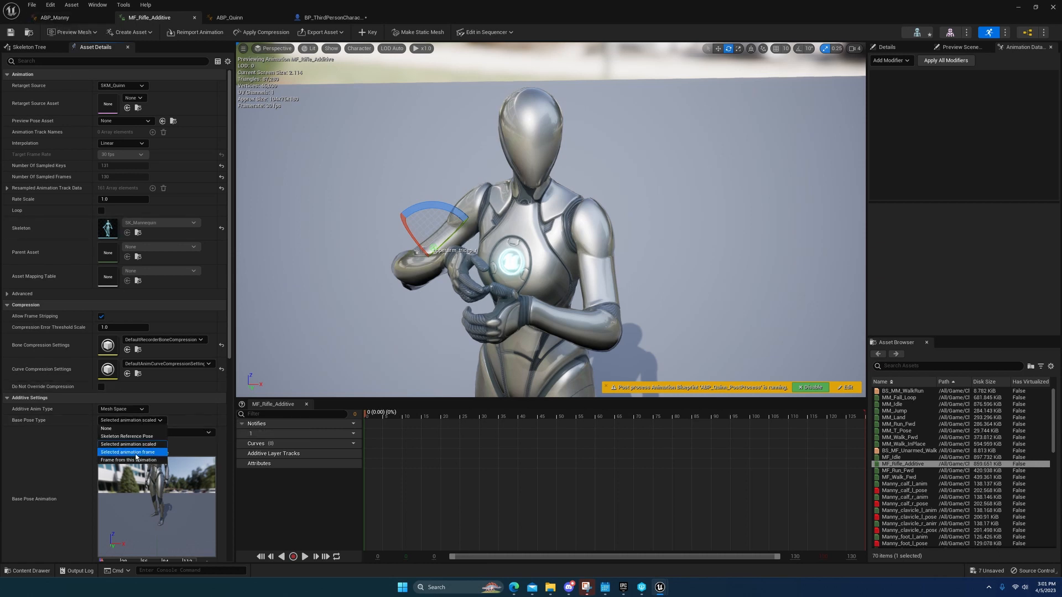
pyautogui.click(143, 420)
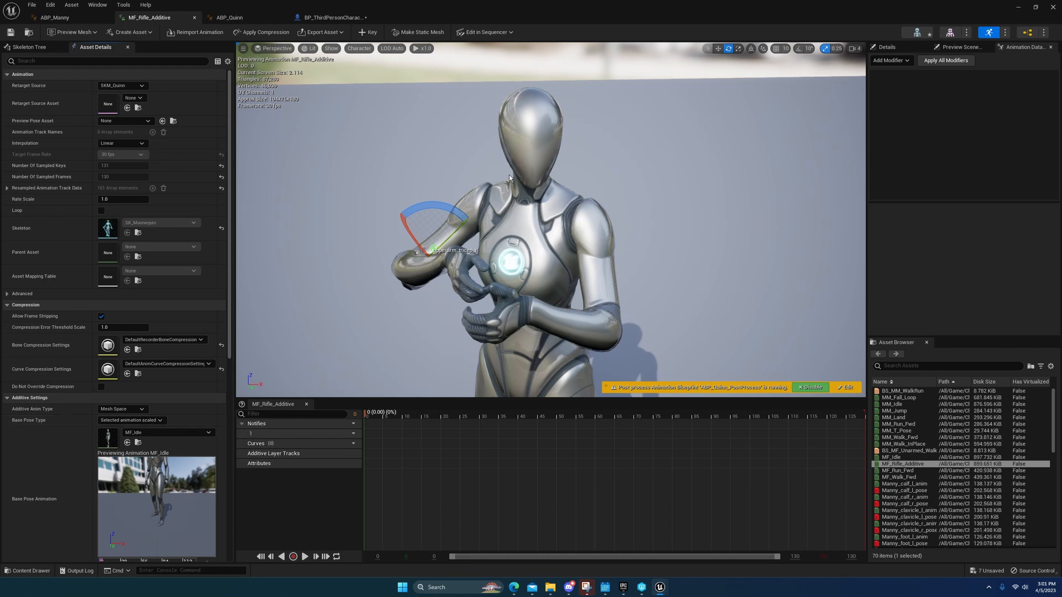
pyautogui.click(54, 18)
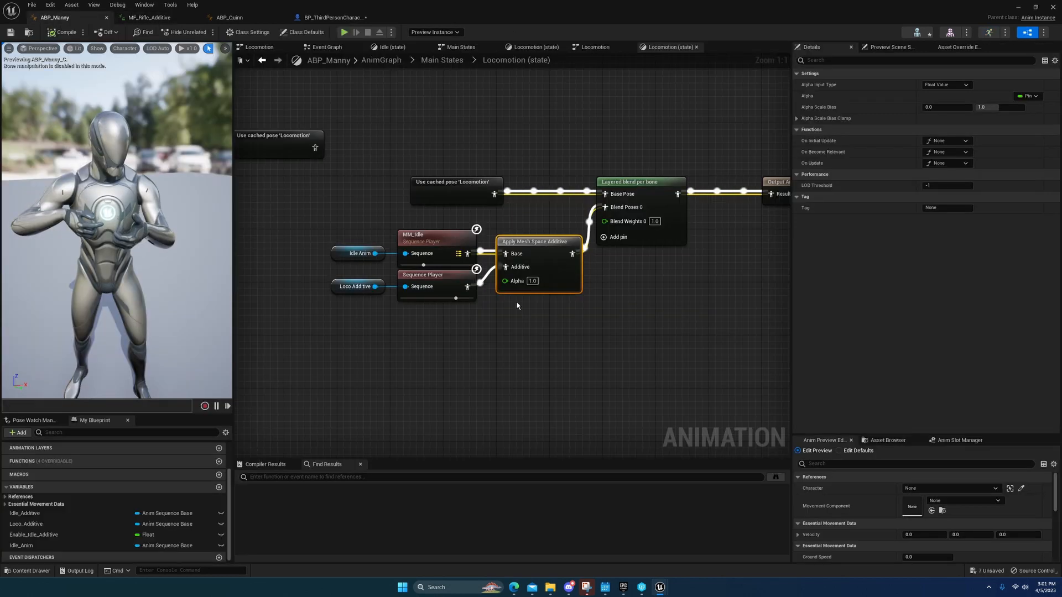
pyautogui.click(145, 18)
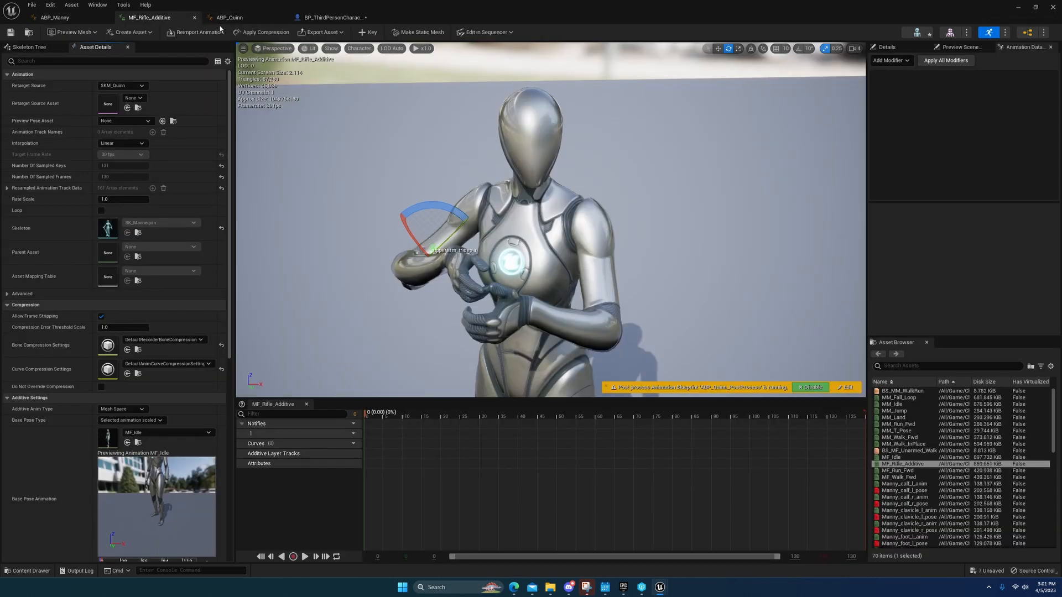
# Step: Look through the blend profiles and blend masks available for the skeleton of MF_Rifle_Additive
pyautogui.click(30, 47)
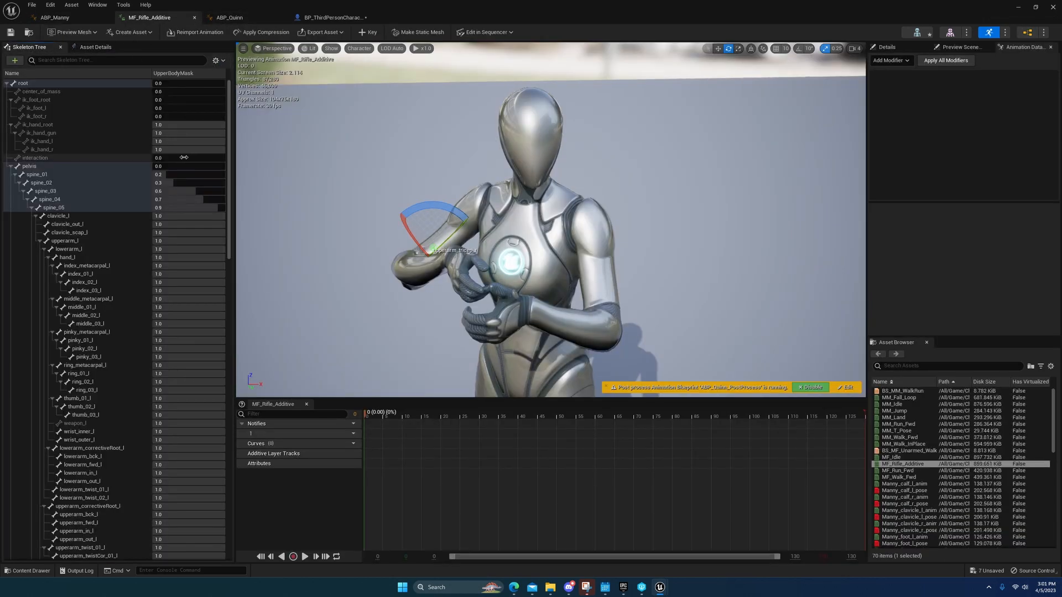
pyautogui.click(216, 60)
pyautogui.moveTo(250, 86)
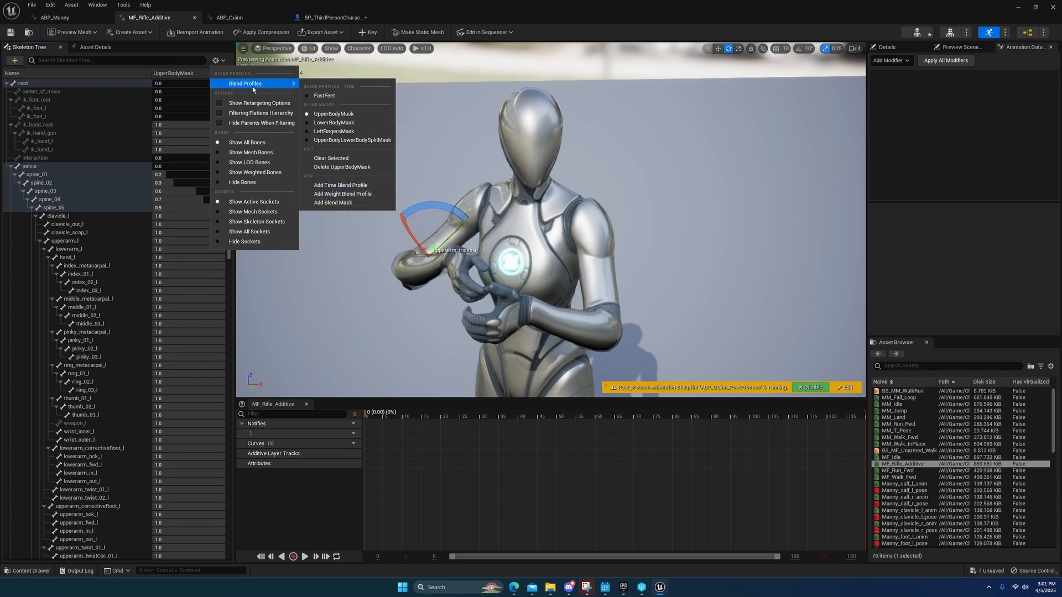
pyautogui.click(216, 61)
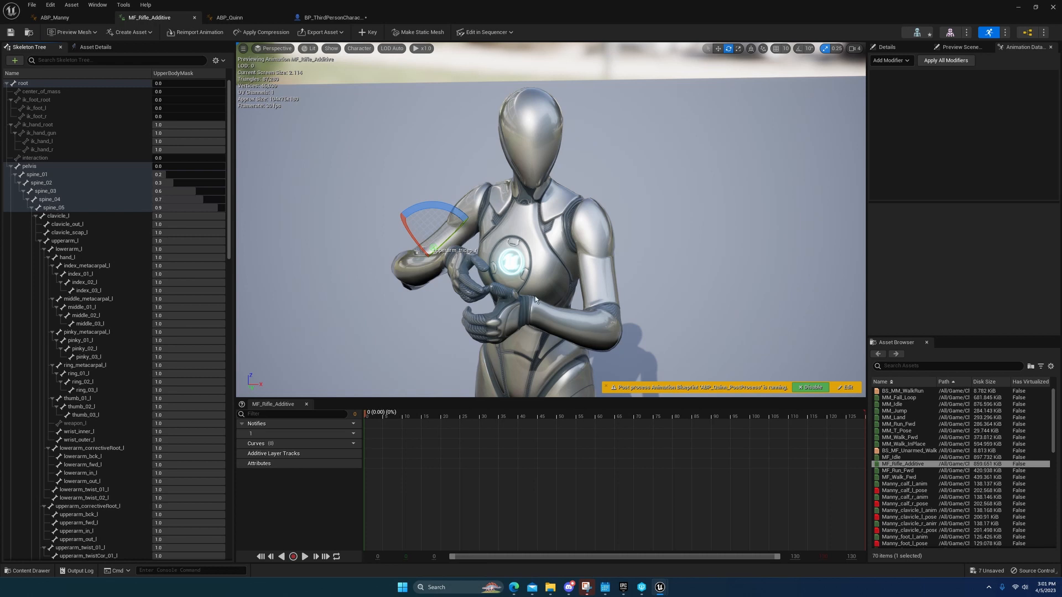
# Step: Examine the UpperBodyMask weights along the spine, arm, neck, head and leg bones in the skeleton tree
pyautogui.scroll(6, 564, 240)
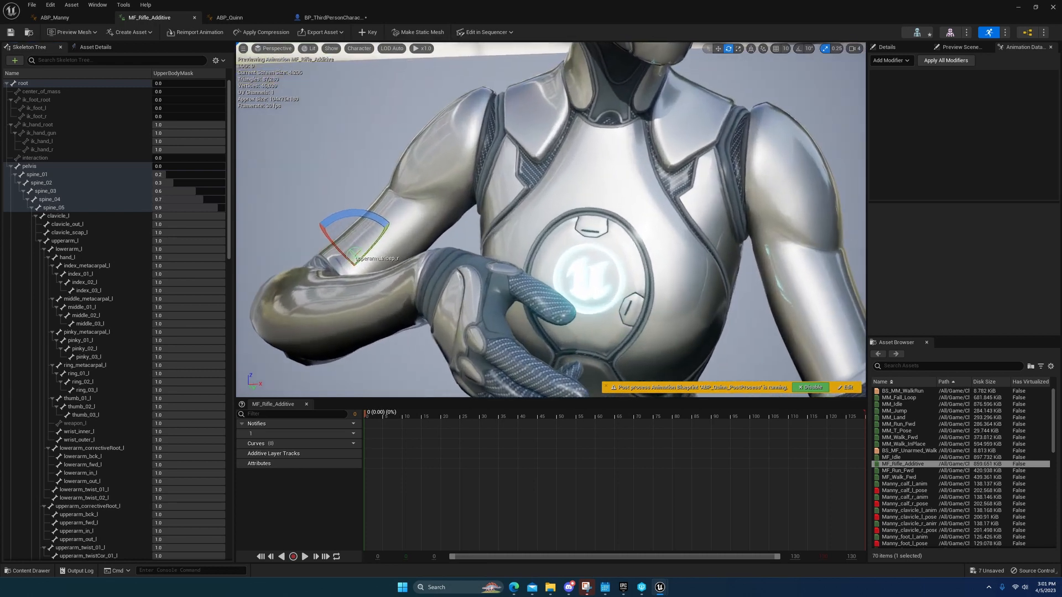
pyautogui.scroll(-4, 551, 220)
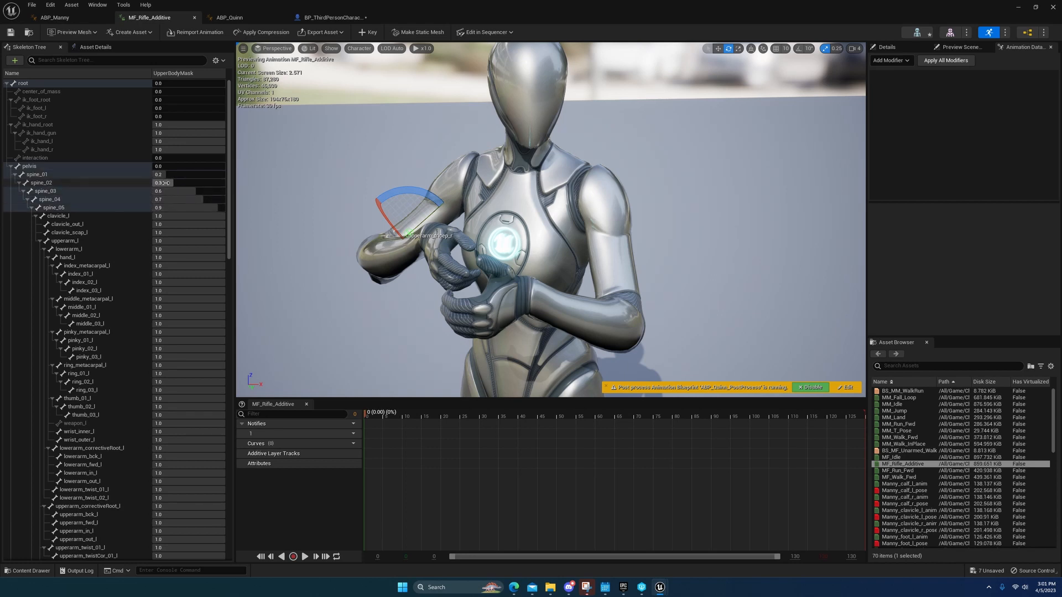
pyautogui.scroll(-8, 121, 249)
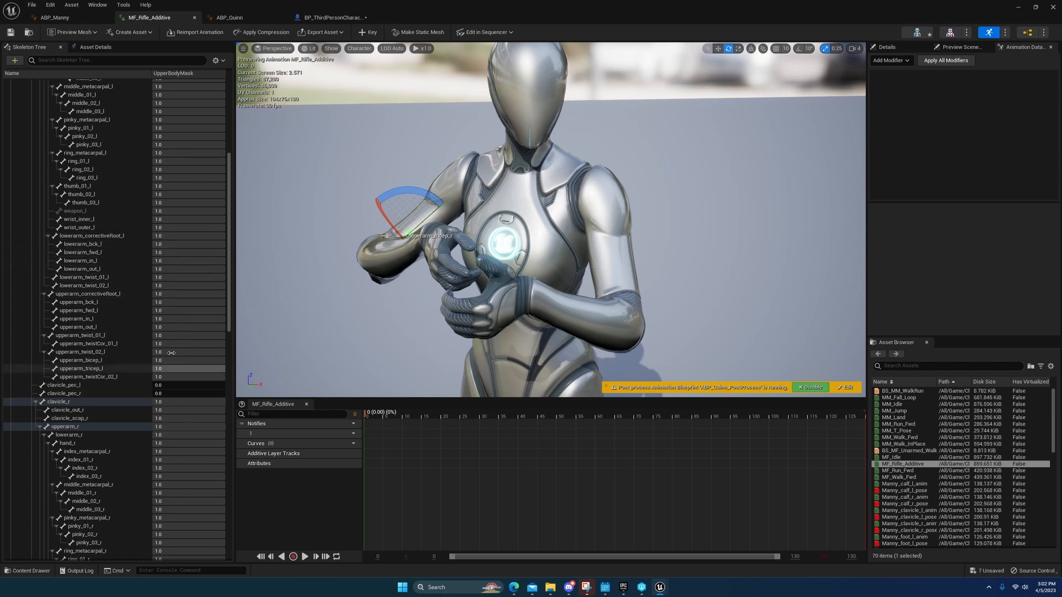
pyautogui.scroll(-3, 160, 340)
pyautogui.scroll(-10, 160, 340)
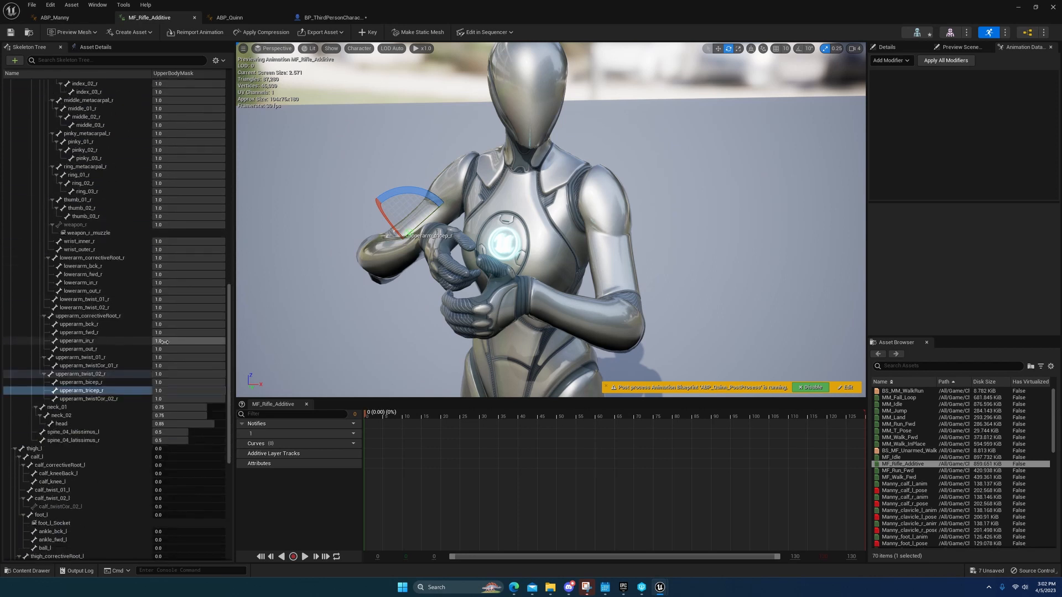
pyautogui.scroll(6, 186, 232)
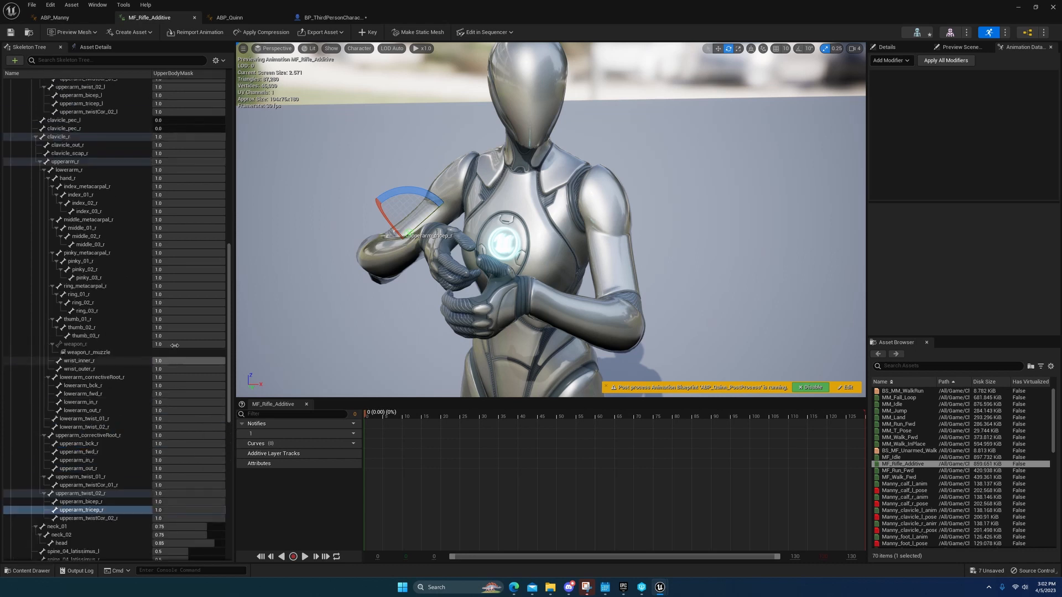
pyautogui.scroll(-6, 166, 277)
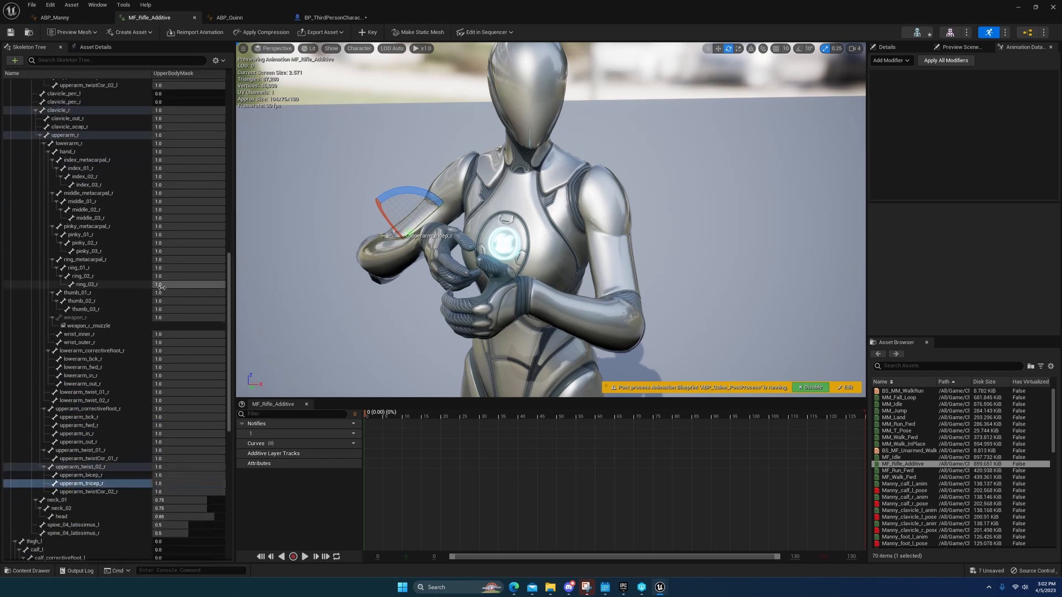
pyautogui.scroll(15, 134, 451)
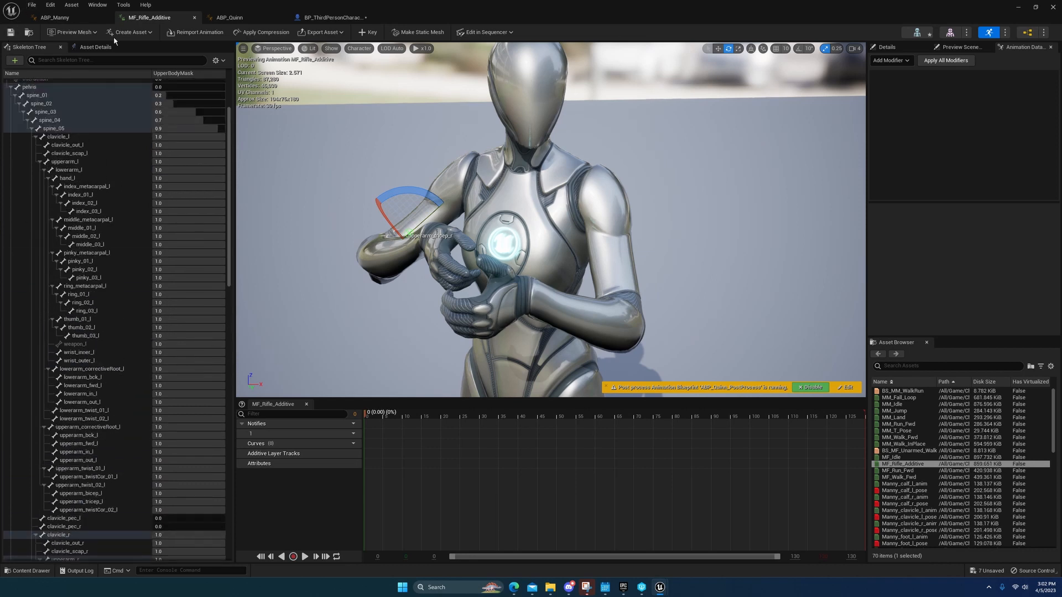
# Step: Shrink the BP_ThirdPersonCharacter editor over the level and open the level's existing animation sequence in Sequencer
pyautogui.click(335, 19)
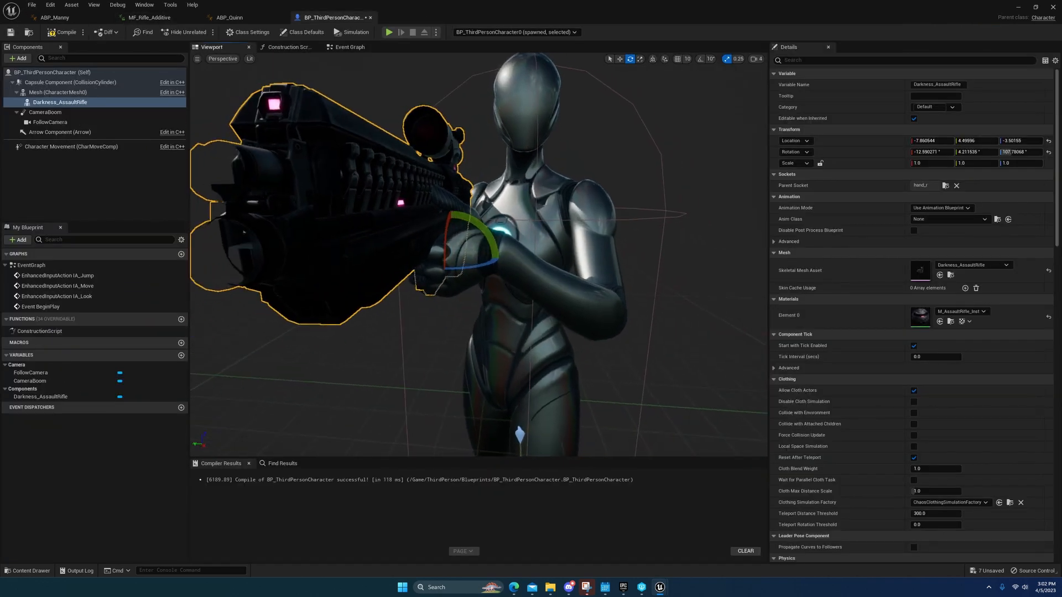
pyautogui.moveTo(478, 255); pyautogui.dragTo(545, 253, button='right')
pyautogui.doubleClick(428, 12)
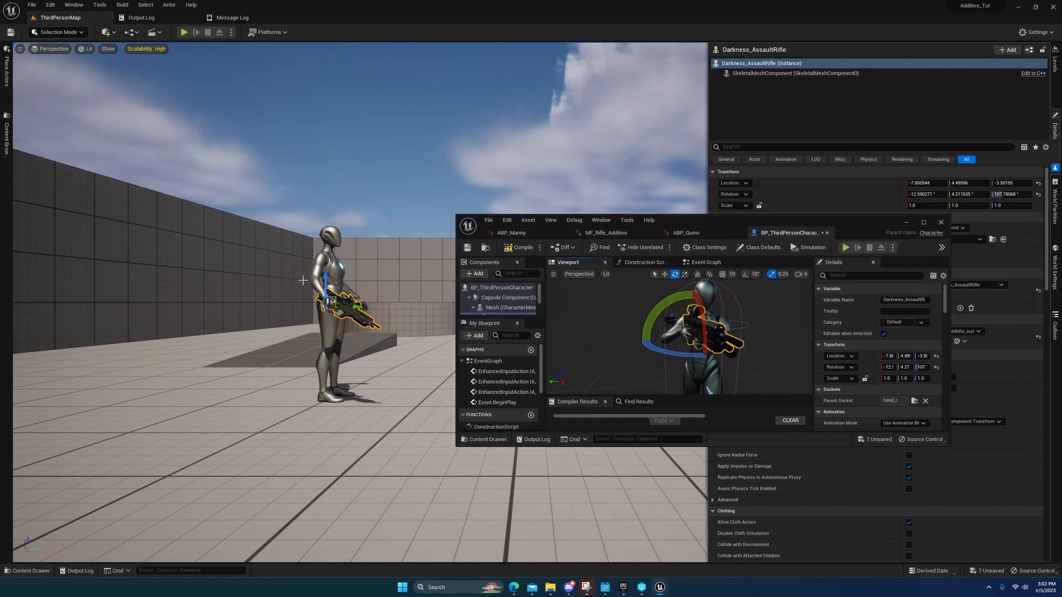
pyautogui.click(154, 33)
pyautogui.click(176, 105)
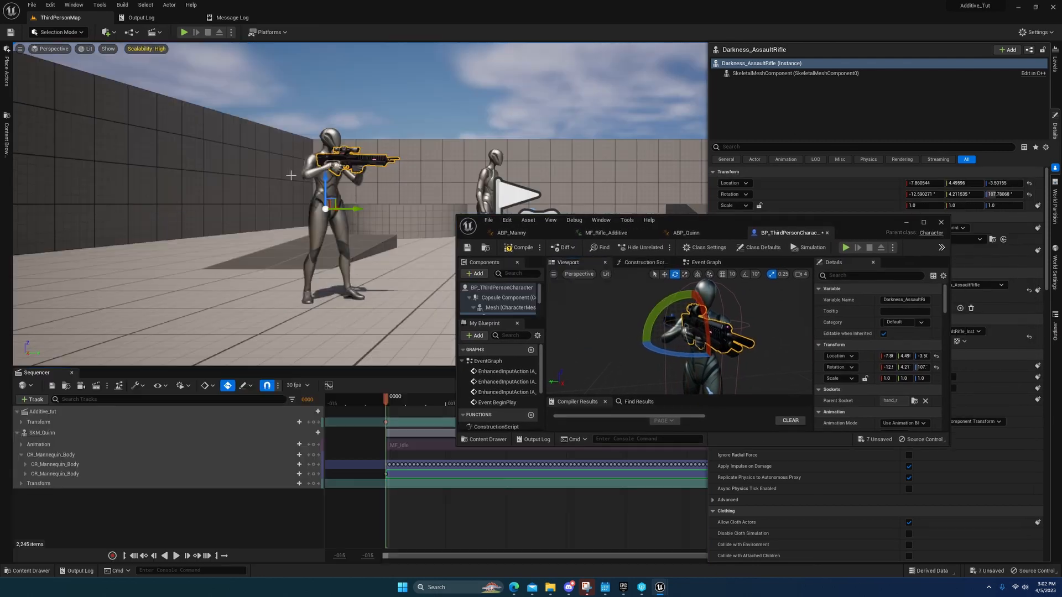
# Step: Examine the sequence's posed mannequin holding the assault rifle in the level from the side and the front
pyautogui.press('d')
pyautogui.moveTo(354, 200); pyautogui.dragTo(202, 202, button='right')
pyautogui.moveTo(451, 220); pyautogui.dragTo(370, 215, button='right')
pyautogui.press('w')
pyautogui.press('s')
pyautogui.press('w')
pyautogui.press('s')
pyautogui.press('w')
pyautogui.moveTo(440, 194); pyautogui.dragTo(442, 216, button='right')
pyautogui.press('w')
pyautogui.press('d')
pyautogui.press('a')
# Step: Place BP_ThirdPersonCharacter beside the level editor and play the sequence to compare the rifle-holding poses
pyautogui.moveTo(618, 220); pyautogui.dragTo(1059, 199)
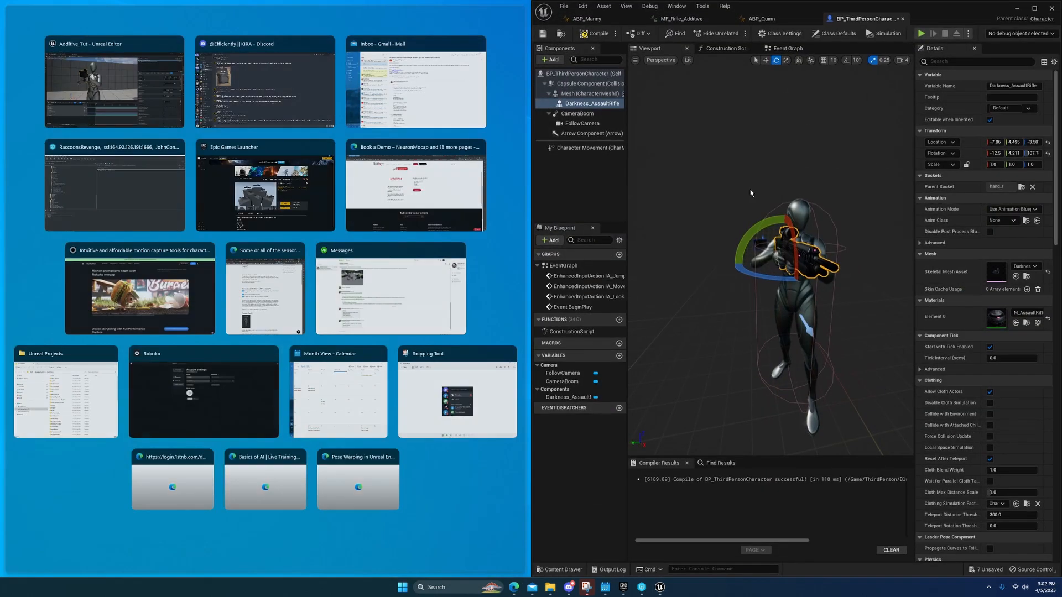
pyautogui.click(690, 190)
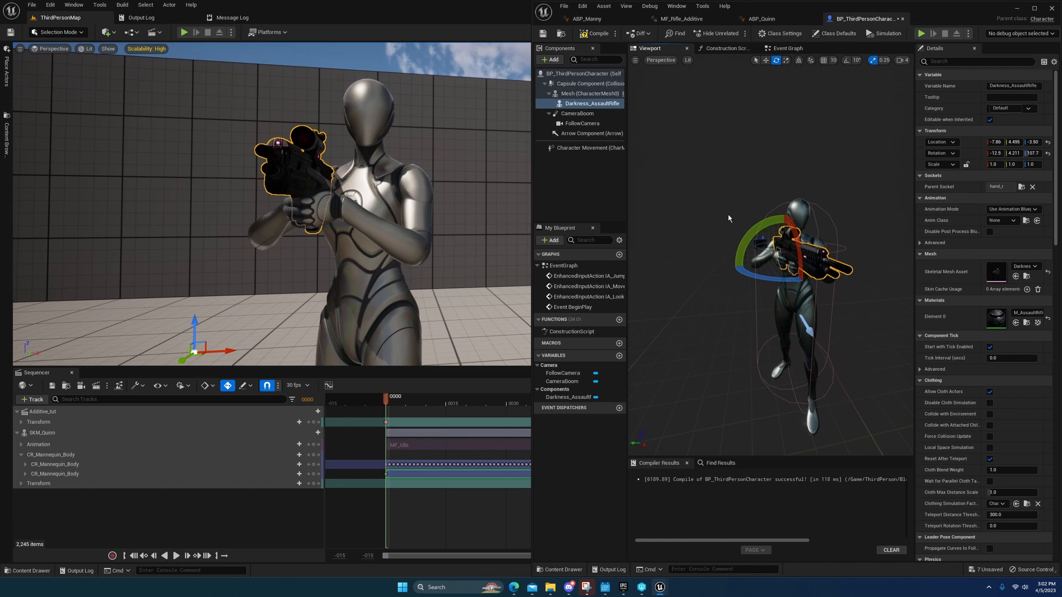
pyautogui.click(176, 556)
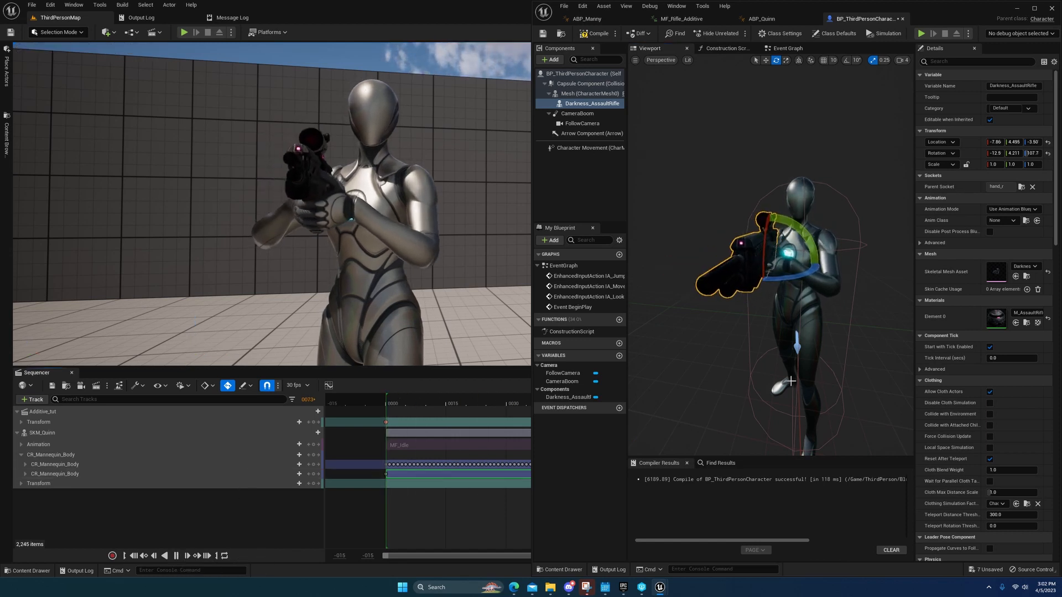
pyautogui.press('w')
pyautogui.moveTo(784, 227); pyautogui.dragTo(841, 224, button='right')
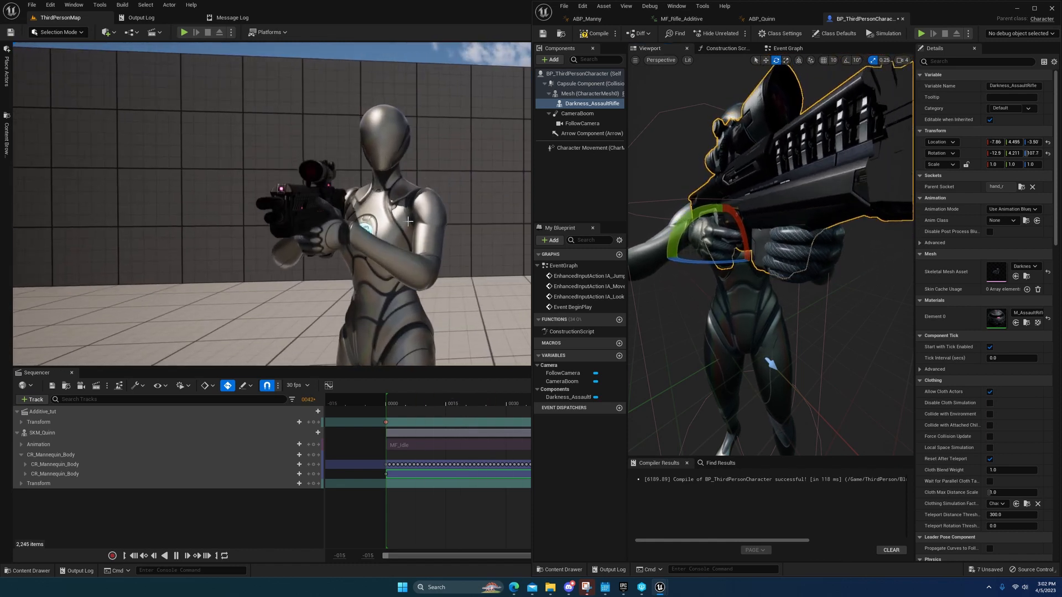
# Step: Switch the level editor to Animation mode and examine the playing character's rifle grip up close
pyautogui.click(46, 34)
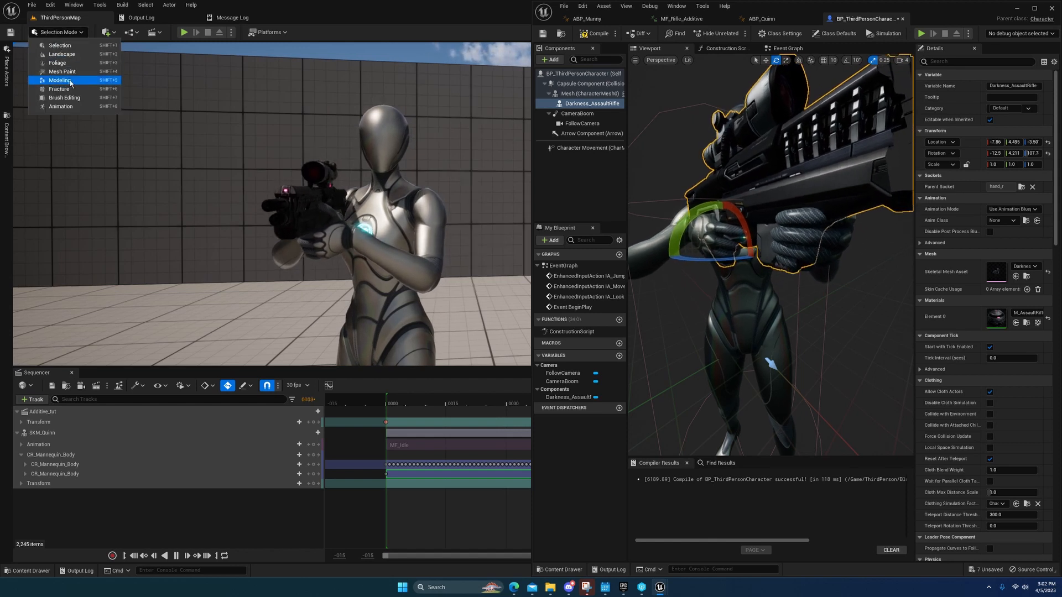
pyautogui.click(61, 106)
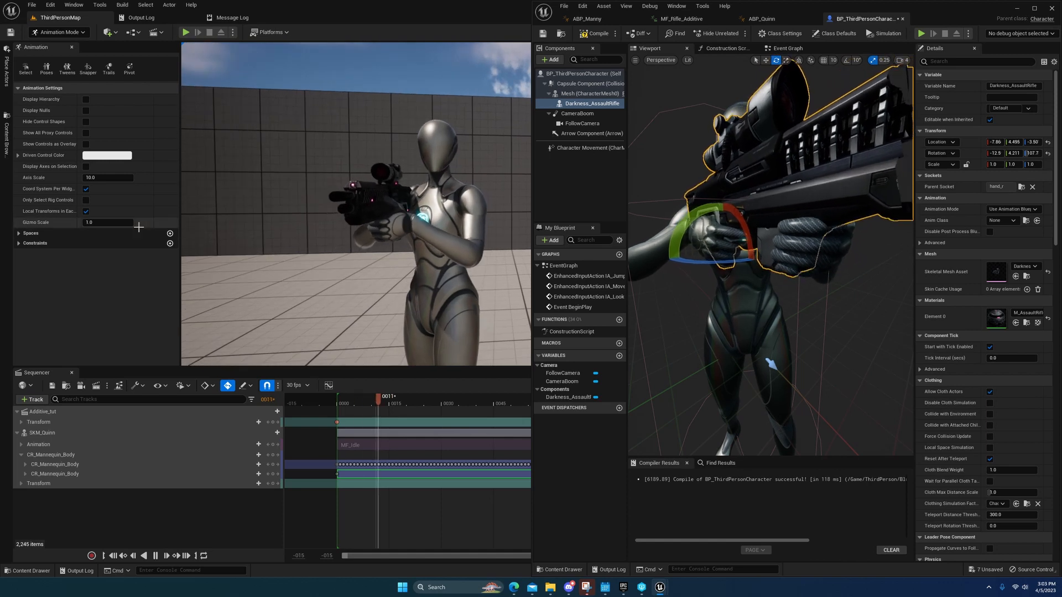
pyautogui.moveTo(406, 227); pyautogui.dragTo(374, 194, button='right')
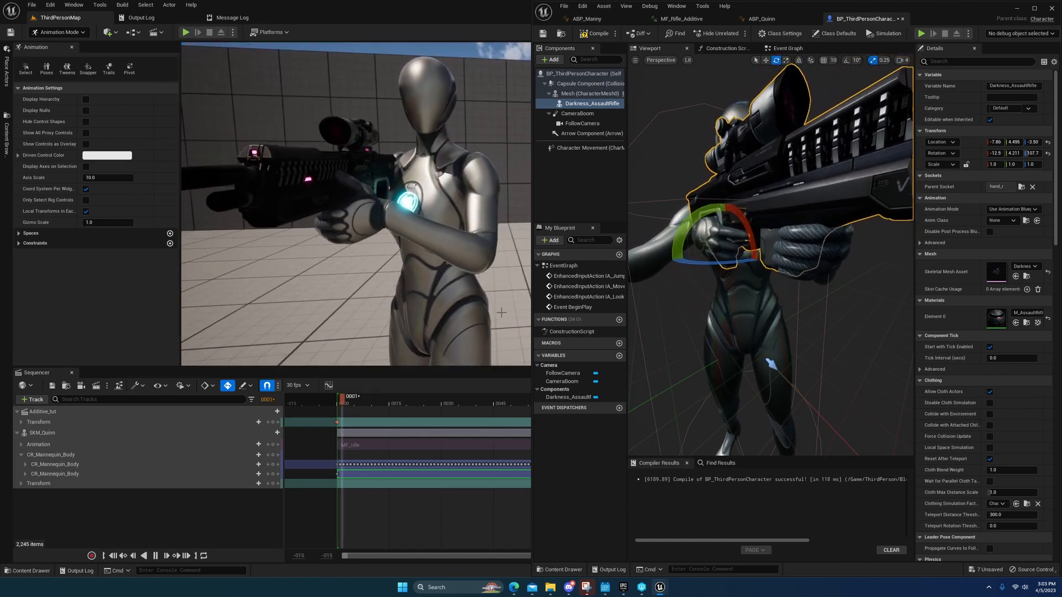
pyautogui.moveTo(518, 315); pyautogui.dragTo(373, 259, button='right')
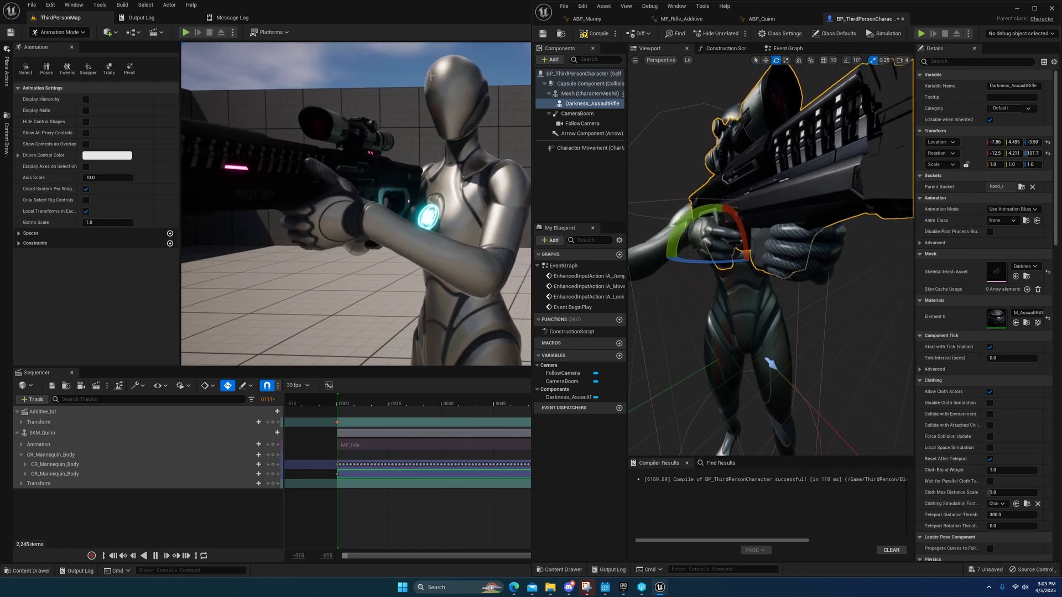
pyautogui.moveTo(432, 76); pyautogui.dragTo(382, 80, button='right')
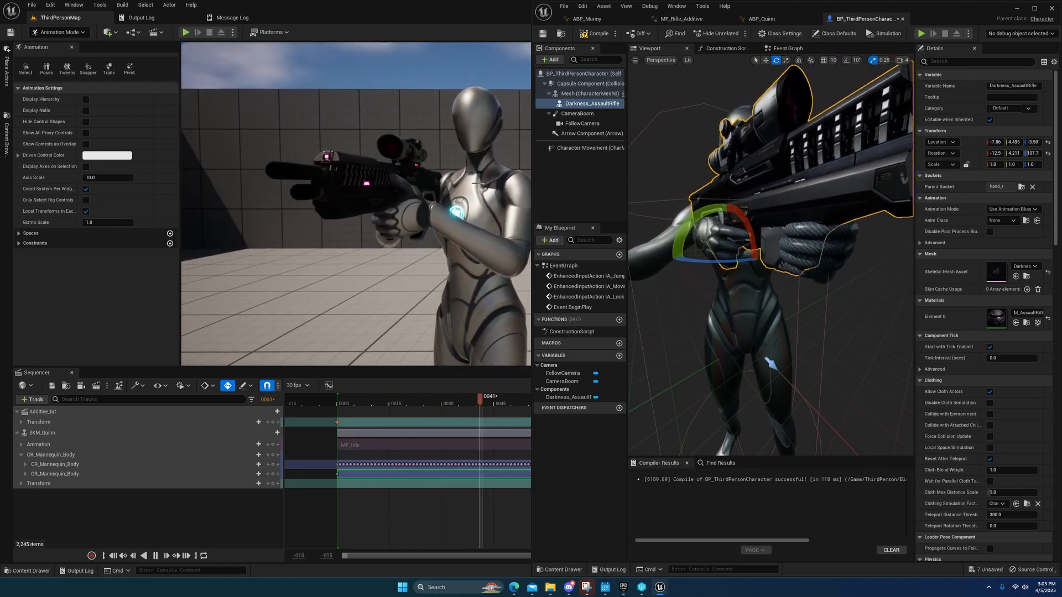
pyautogui.moveTo(476, 183); pyautogui.dragTo(445, 186, button='right')
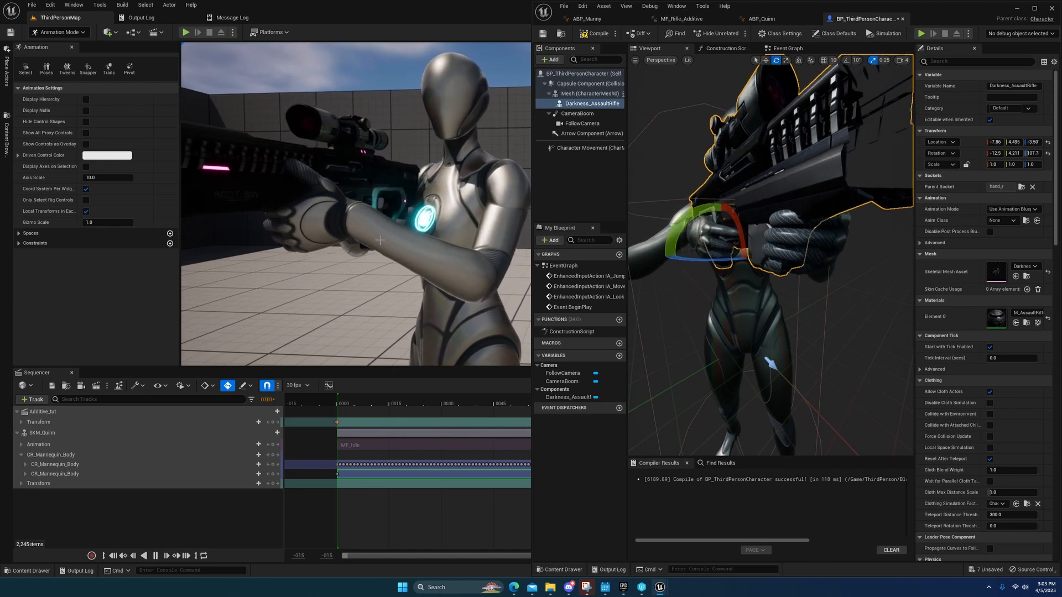
pyautogui.moveTo(380, 240); pyautogui.dragTo(354, 231, button='right')
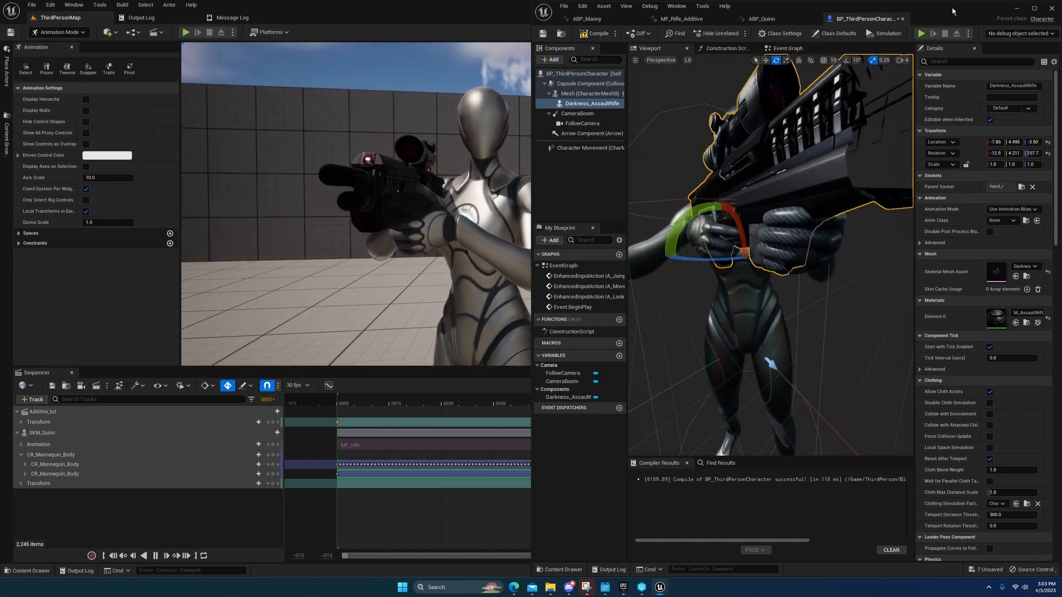
# Step: Maximize the BP_ThirdPersonCharacter editor and inspect how the rifle sits in the character's hands from several sides
pyautogui.click(1035, 9)
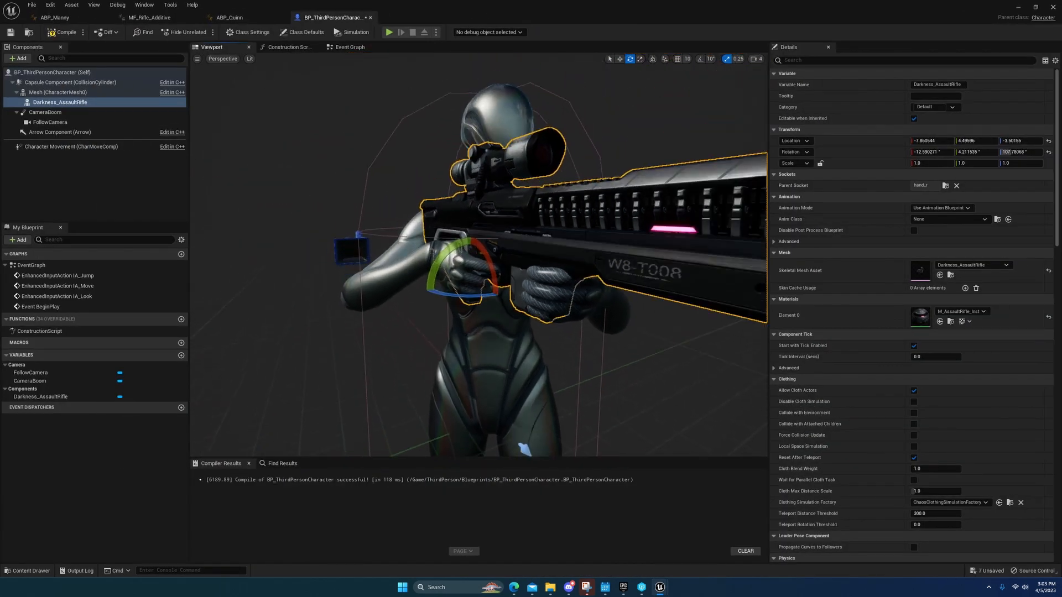
pyautogui.moveTo(478, 254); pyautogui.dragTo(371, 277, button='right')
pyautogui.moveTo(537, 241); pyautogui.dragTo(576, 235, button='right')
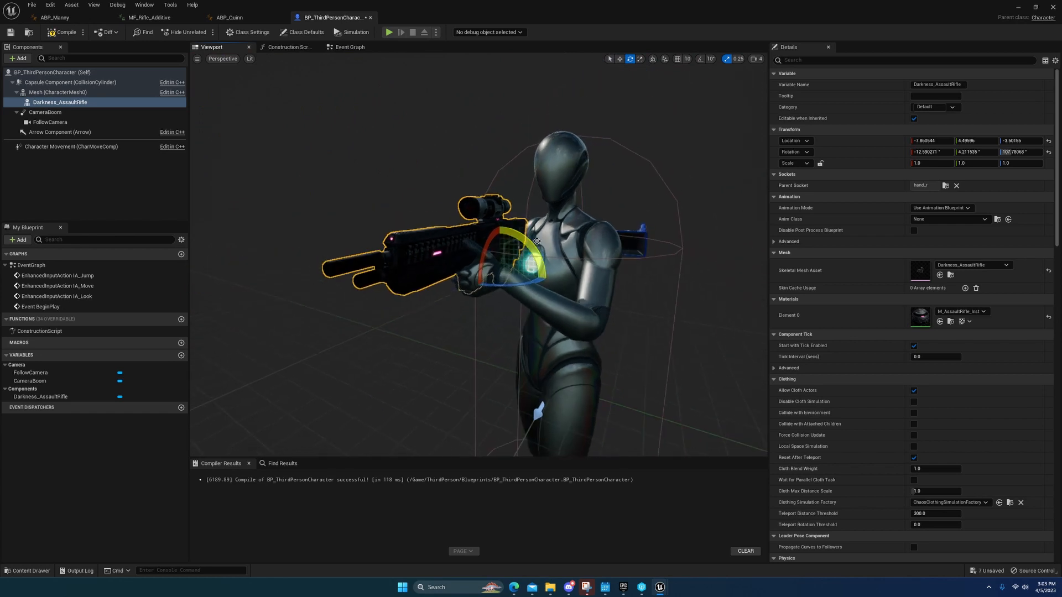
pyautogui.moveTo(479, 254)
pyautogui.mouseDown(button='right')
pyautogui.moveTo(498, 263)
pyautogui.moveTo(489, 240)
pyautogui.moveTo(443, 243)
pyautogui.moveTo(465, 249)
pyautogui.mouseUp(button='right')
pyautogui.moveTo(594, 245); pyautogui.dragTo(570, 254, button='right')
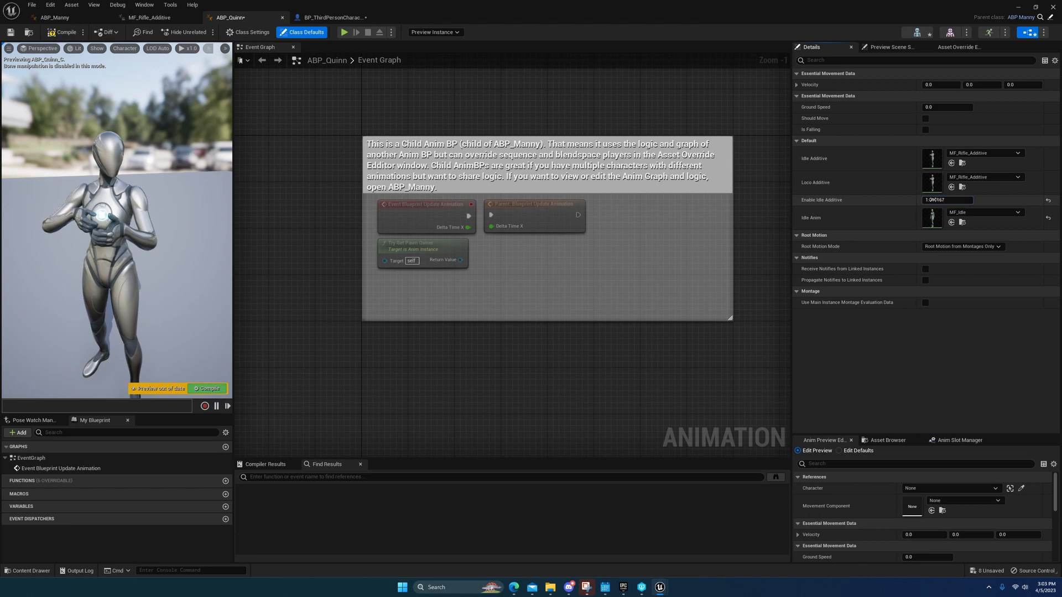
# Step: Try Enable Idle Additive at 1.0 in ABP_Quinn, reset it to its default and save the blueprint
pyautogui.click(222, 392)
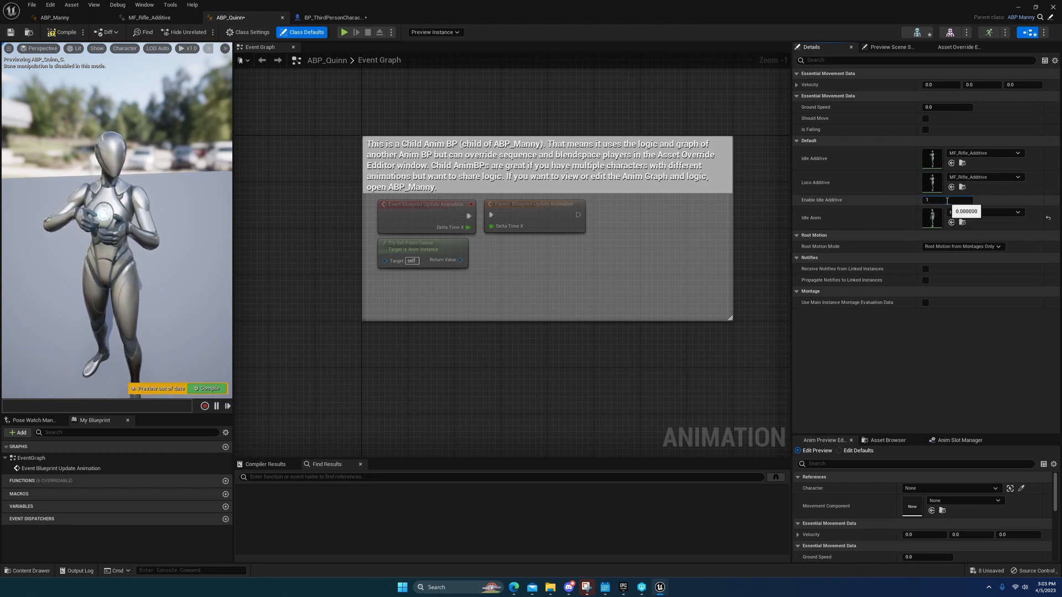
pyautogui.click(204, 391)
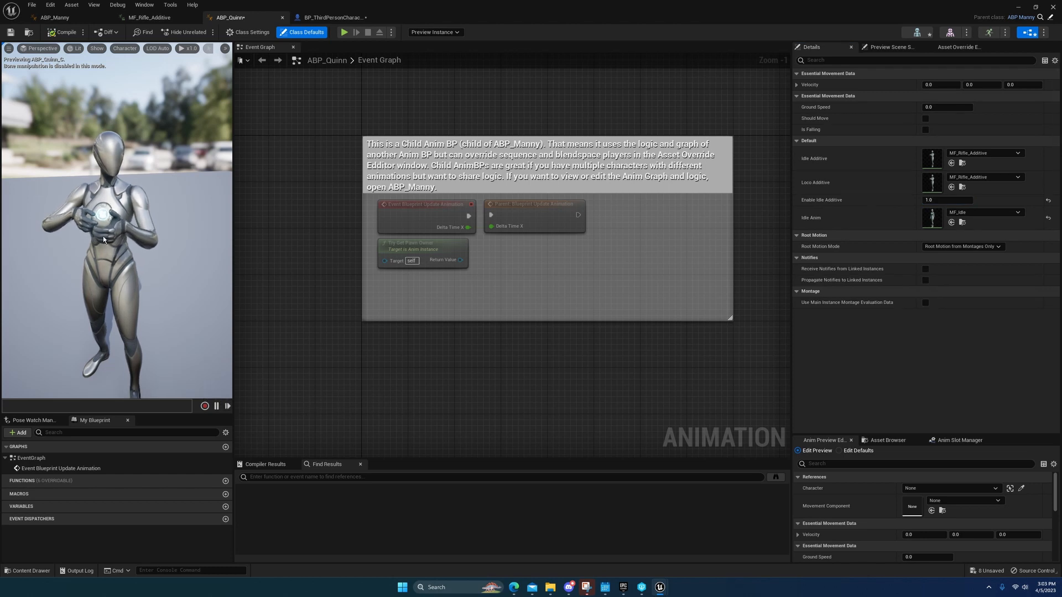
pyautogui.click(1048, 200)
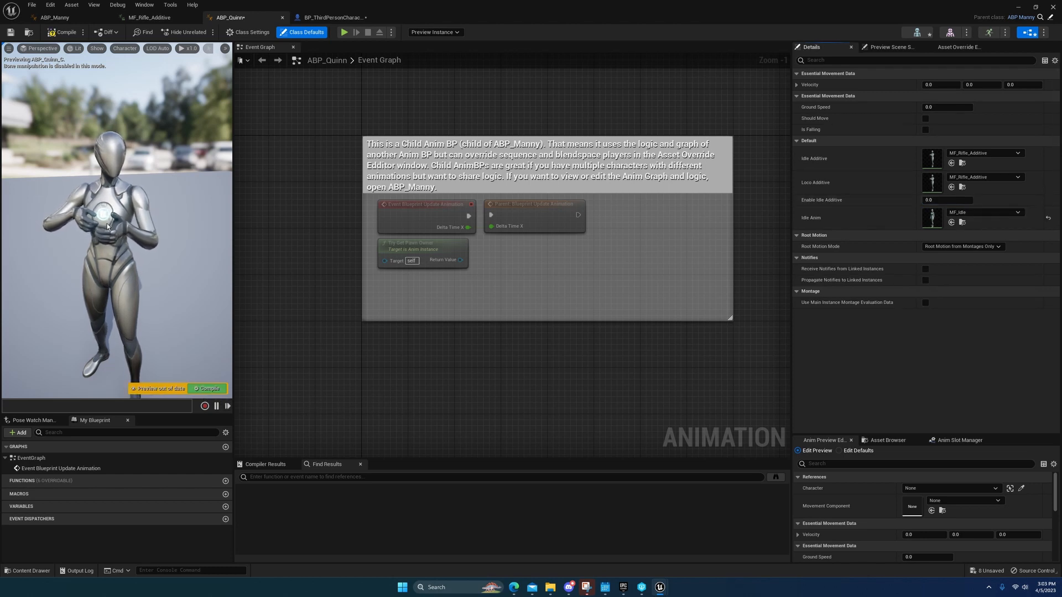
pyautogui.click(11, 32)
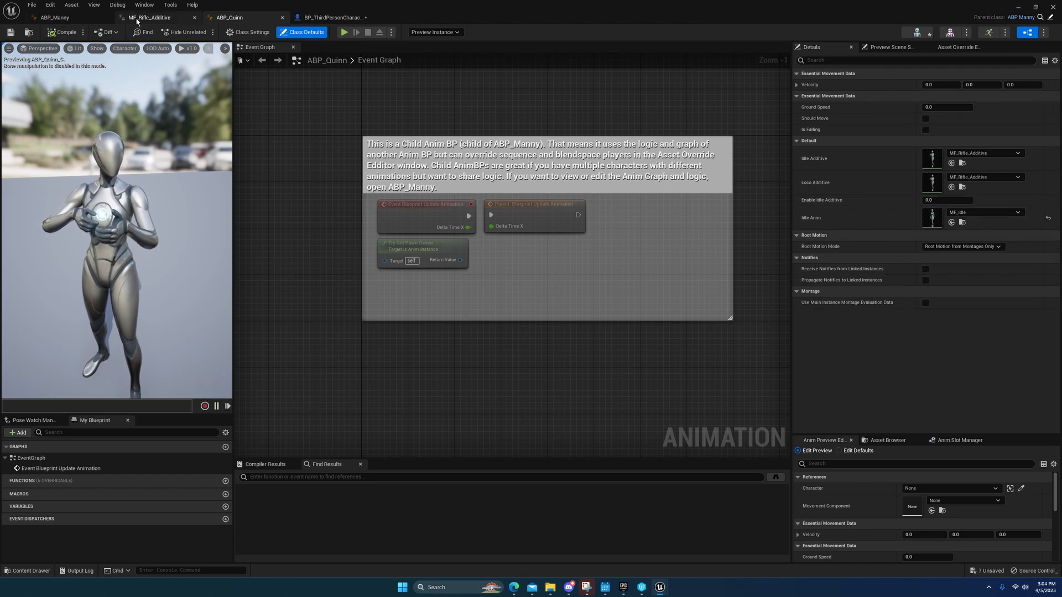
# Step: Review the additive blend in ABP_Manny's Locomotion state and return through Main States to the top-level AnimGraph
pyautogui.click(145, 17)
pyautogui.click(50, 21)
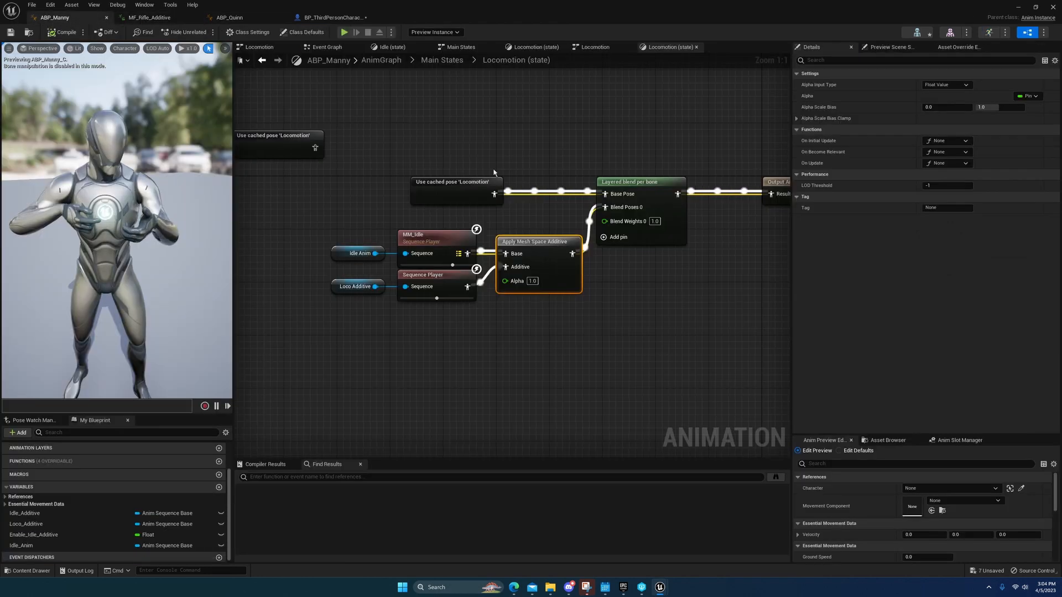
pyautogui.moveTo(459, 166); pyautogui.dragTo(458, 219, button='right')
pyautogui.moveTo(546, 268); pyautogui.dragTo(497, 241, button='right')
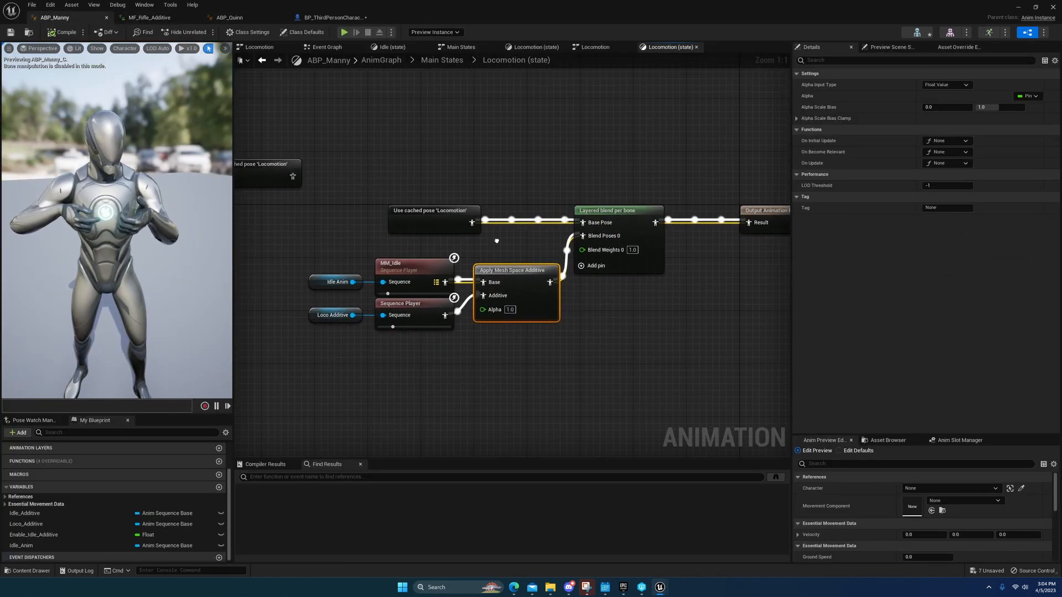
pyautogui.click(441, 59)
pyautogui.click(381, 60)
pyautogui.moveTo(396, 211); pyautogui.dragTo(509, 234, button='right')
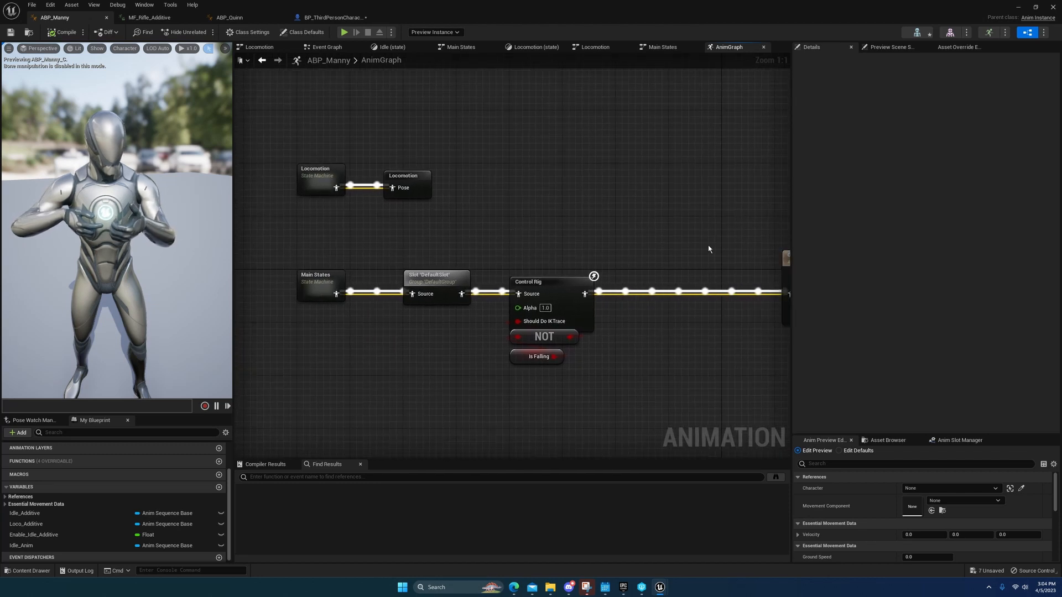
# Step: Widen ABP_Manny's graph area and move the Output Pose node closer to the Control Rig node
pyautogui.moveTo(793, 211); pyautogui.dragTo(890, 211)
pyautogui.moveTo(592, 255); pyautogui.dragTo(645, 269, button='right')
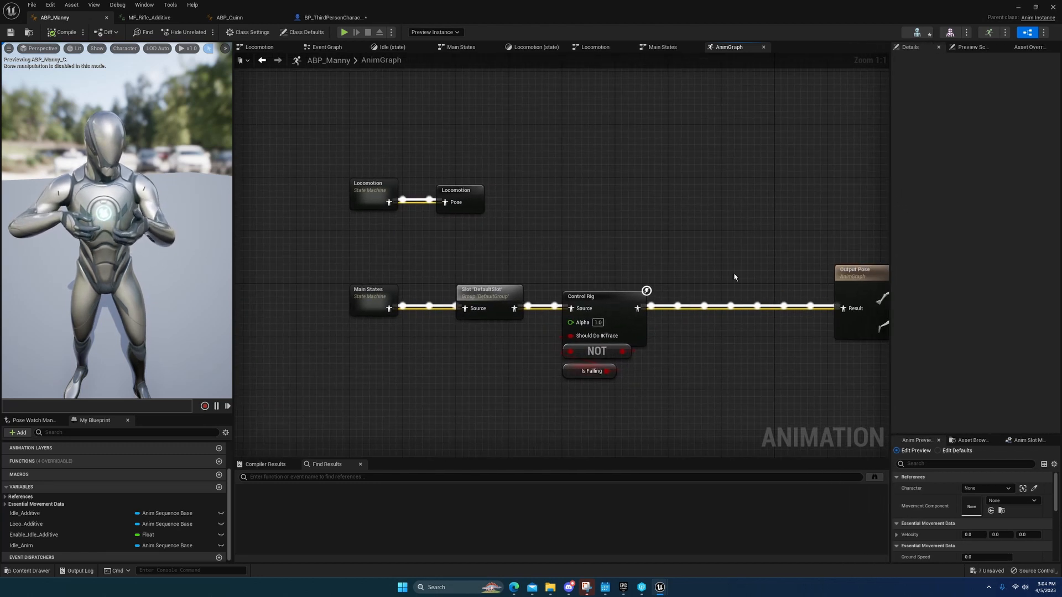
pyautogui.moveTo(855, 288); pyautogui.dragTo(735, 290)
pyautogui.moveTo(635, 288); pyautogui.dragTo(720, 242, button='right')
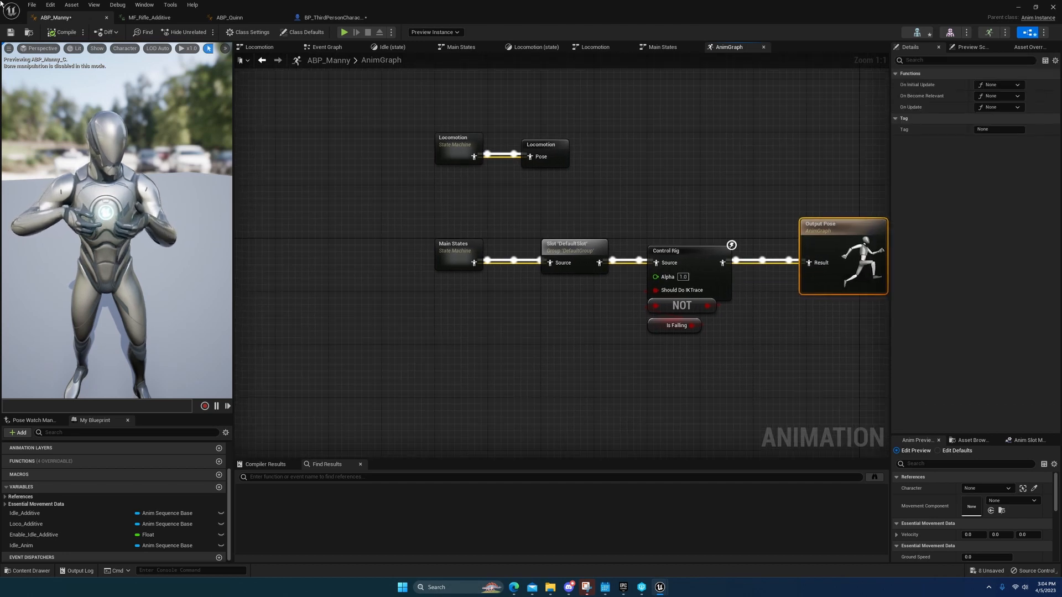